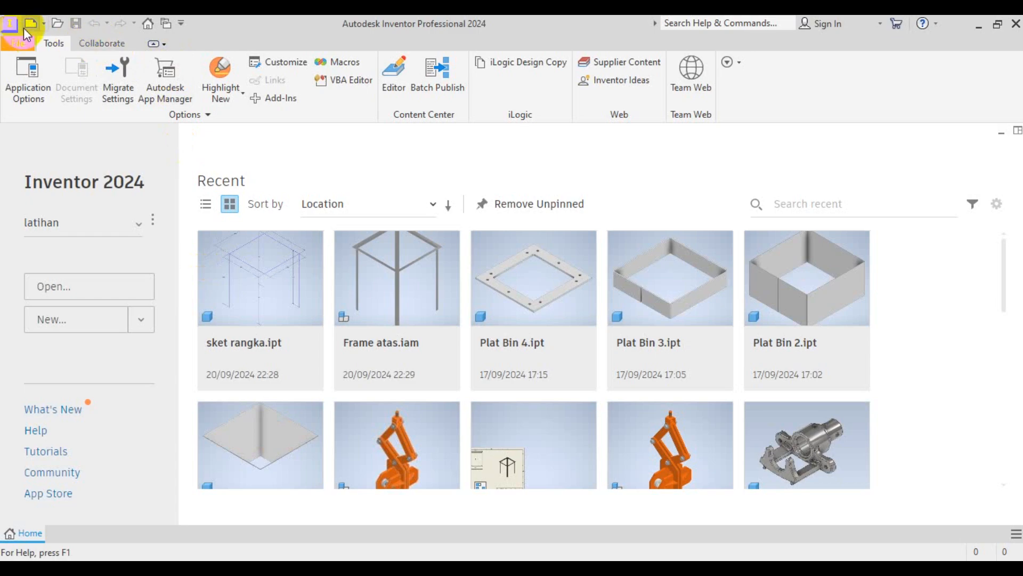
Open the part file LK 10 from the LATIHAN INVENTOR workspace folder.
{"action": "left_click", "coordinate": [57, 23]}
{"action": "scroll", "coordinate": [479, 249], "scroll_direction": "down", "scroll_amount": 6}
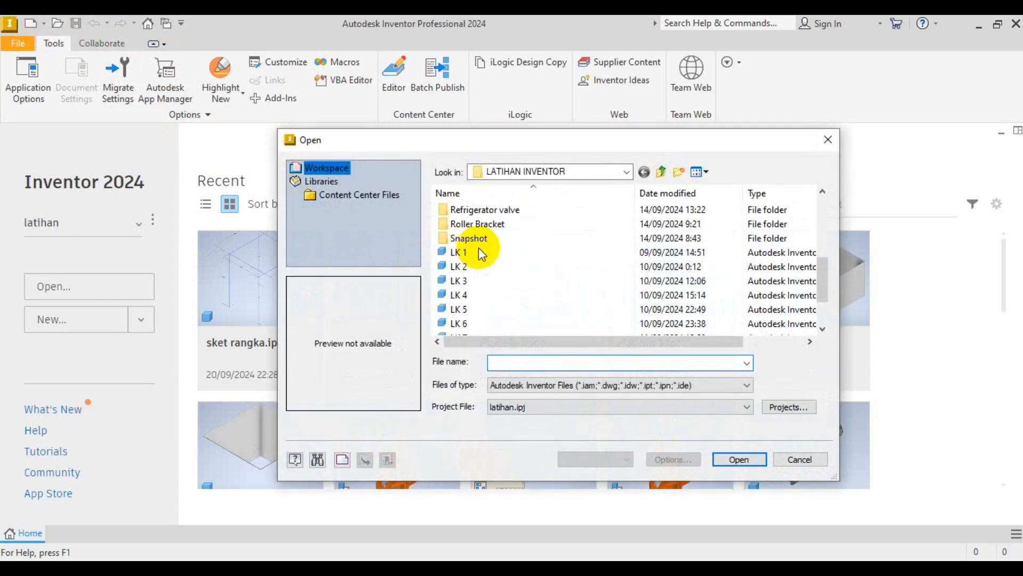
{"action": "left_click", "coordinate": [460, 323]}
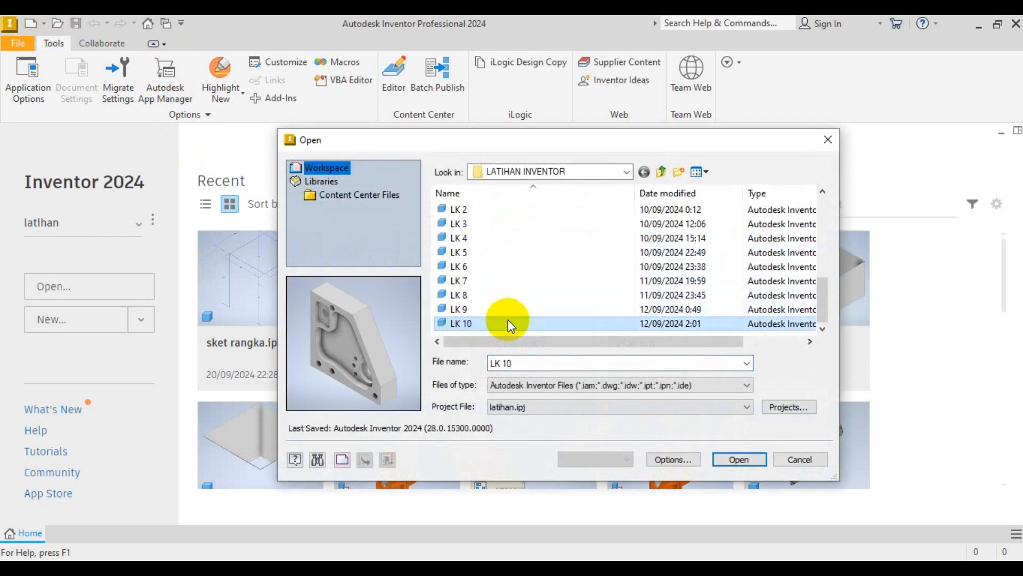
{"action": "left_click", "coordinate": [740, 460]}
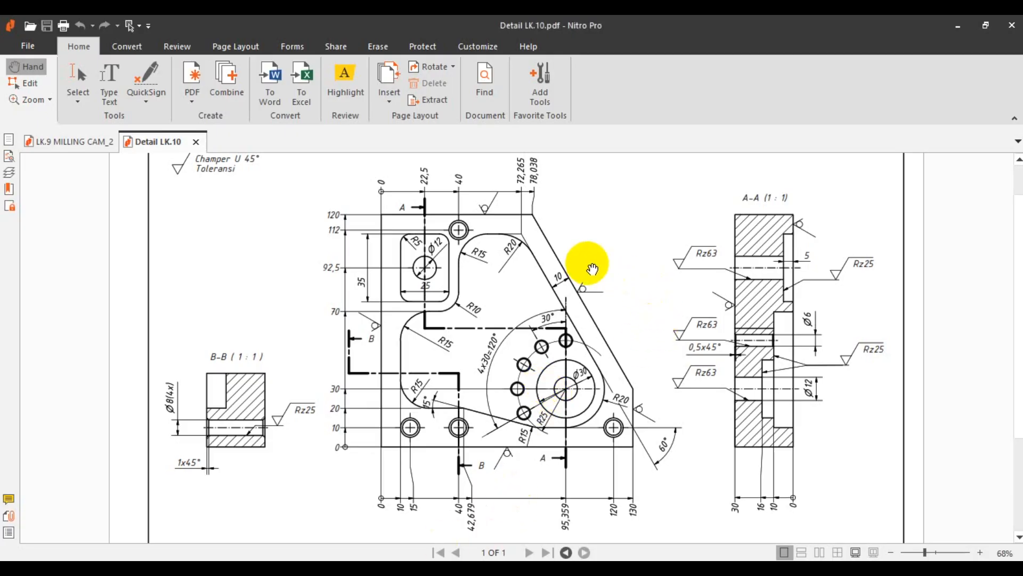
Examine the LK 10 part's pockets, holes and outline alongside the Detail LK.10 reference drawing in Nitro Pro.
{"action": "left_click", "coordinate": [506, 569]}
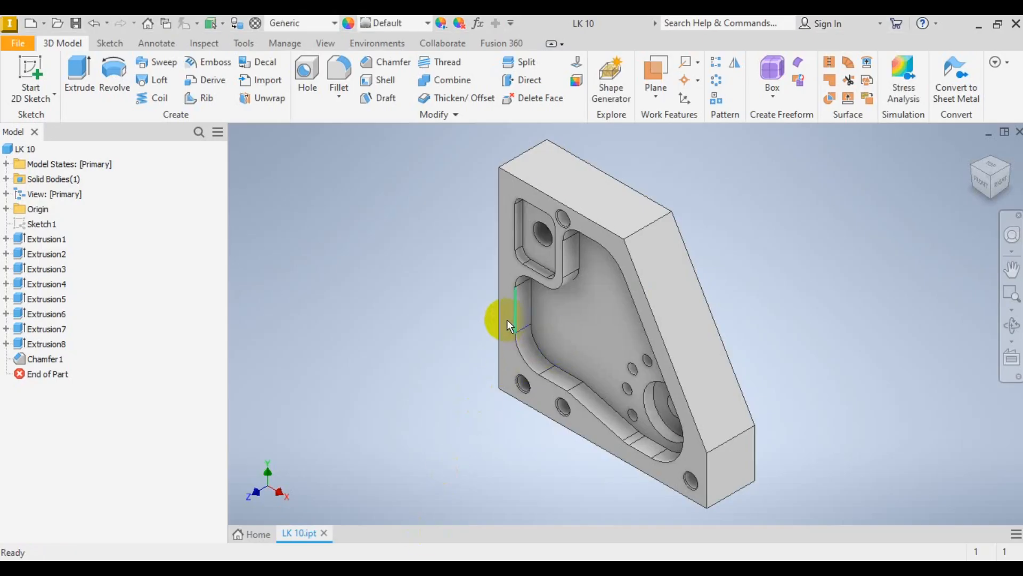
{"action": "scroll", "coordinate": [507, 318], "scroll_direction": "down", "scroll_amount": 2}
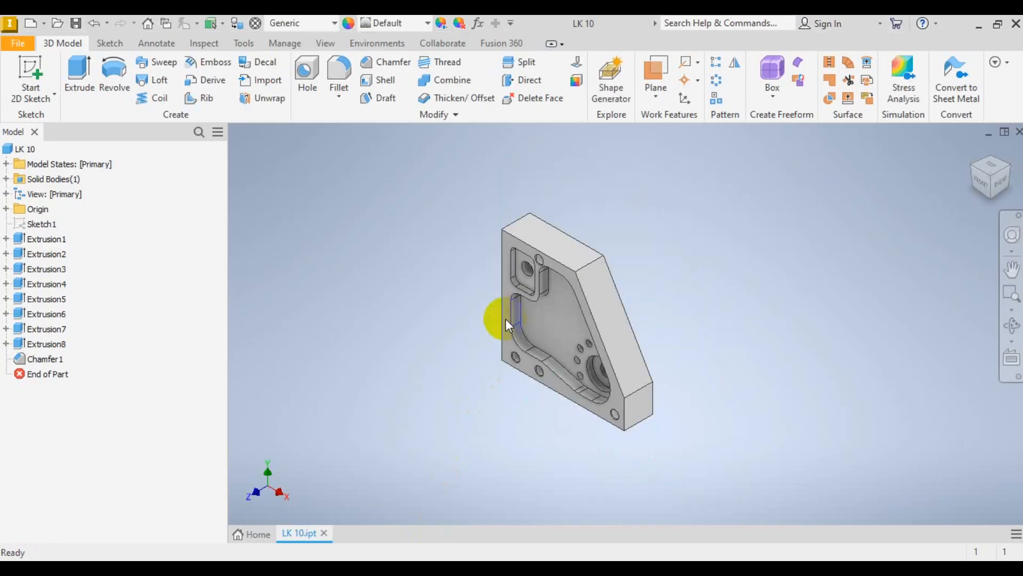
{"action": "scroll", "coordinate": [543, 318], "scroll_direction": "up", "scroll_amount": 2}
{"action": "scroll", "coordinate": [543, 319], "scroll_direction": "down", "scroll_amount": 2}
{"action": "scroll", "coordinate": [543, 319], "scroll_direction": "up", "scroll_amount": 3}
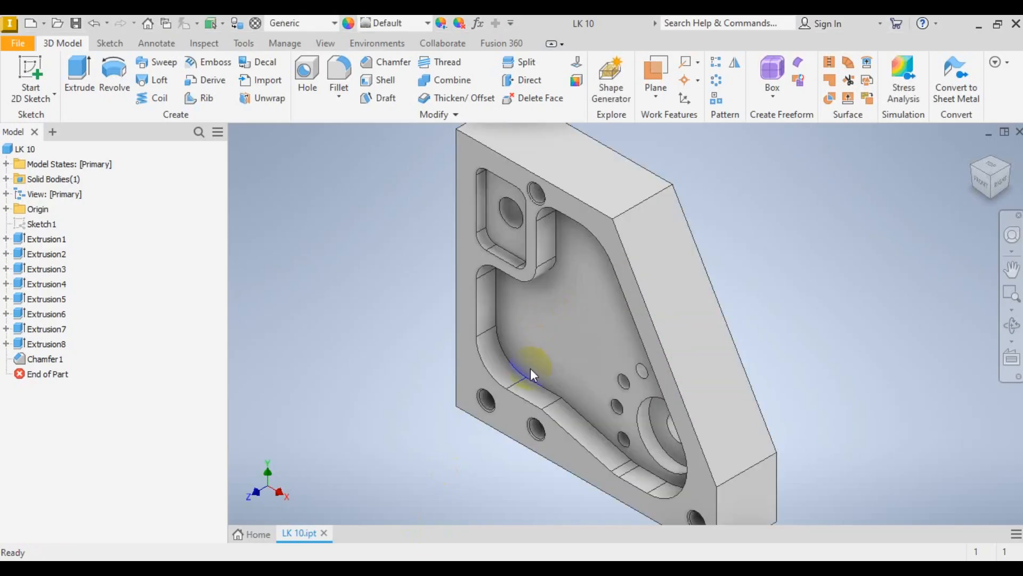
{"action": "scroll", "coordinate": [479, 351], "scroll_direction": "down", "scroll_amount": 3}
{"action": "scroll", "coordinate": [615, 300], "scroll_direction": "up", "scroll_amount": 3}
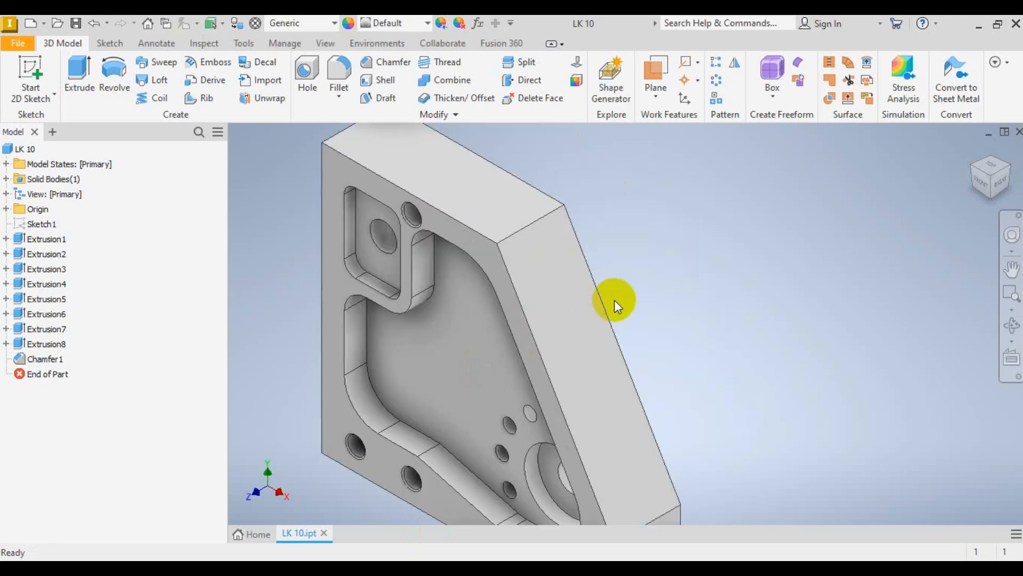
{"action": "scroll", "coordinate": [608, 270], "scroll_direction": "down", "scroll_amount": 3}
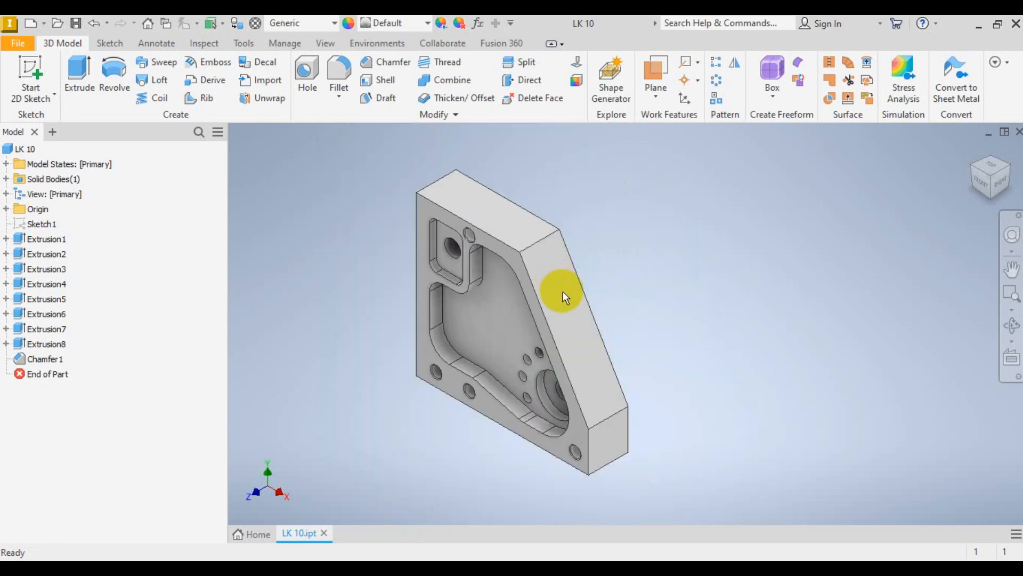
{"action": "scroll", "coordinate": [563, 289], "scroll_direction": "up", "scroll_amount": 3}
{"action": "key", "text": "alt+Tab"}
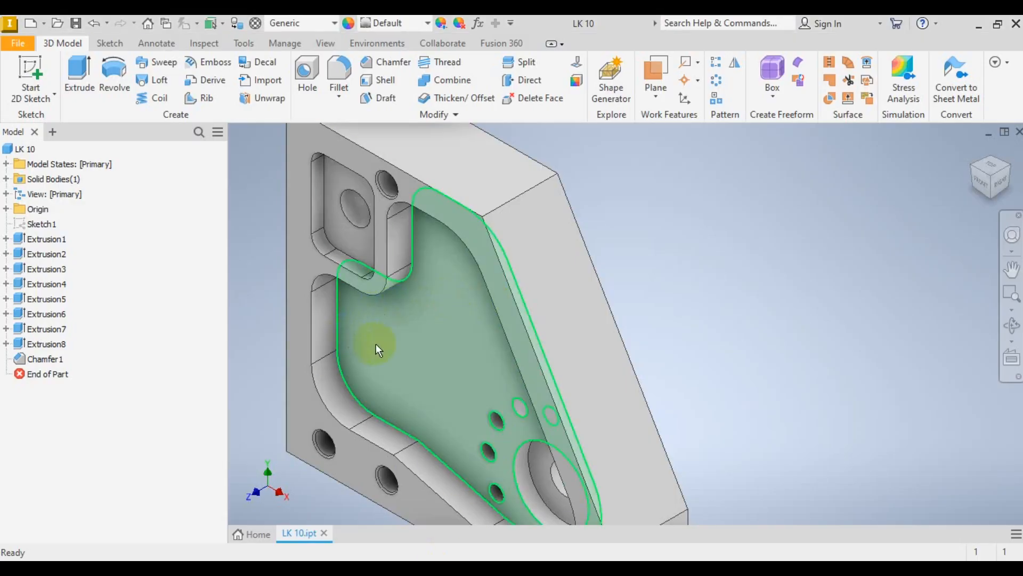
Create a new drawing from the Drawing A3.idw template in the en-US folder, accepting the style library definitions.
{"action": "left_click", "coordinate": [26, 27]}
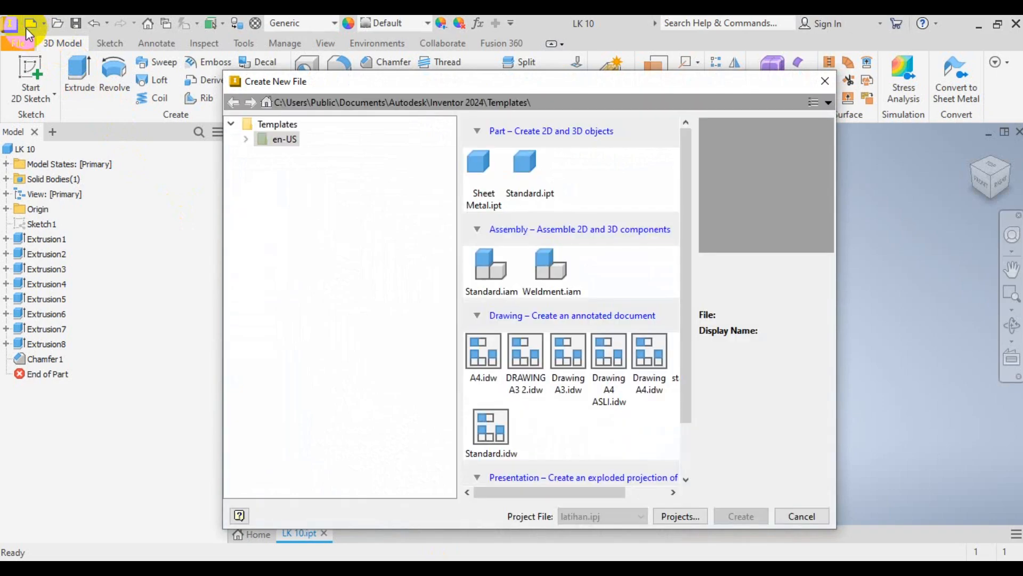
{"action": "left_click", "coordinate": [246, 139]}
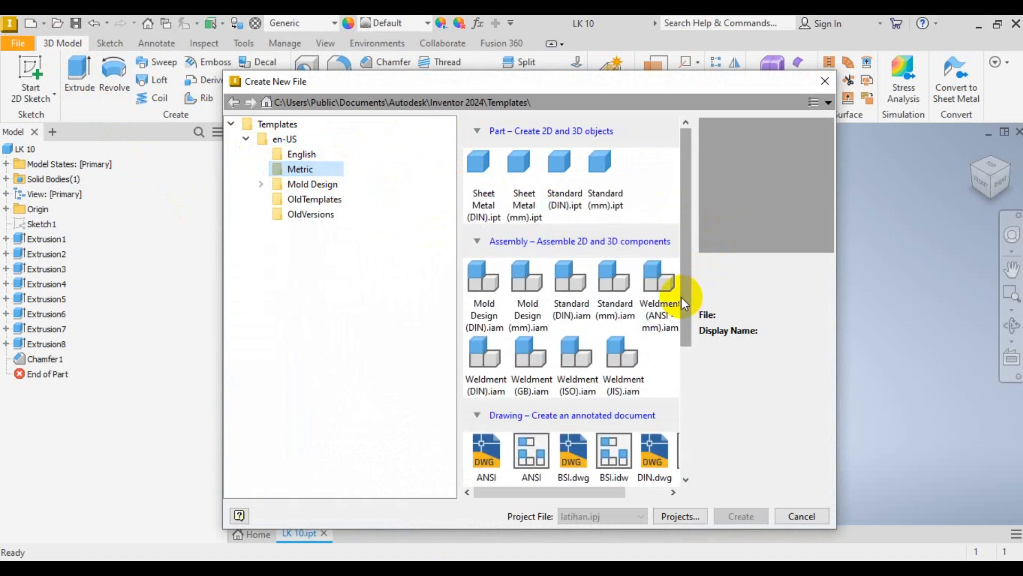
{"action": "scroll", "coordinate": [606, 342], "scroll_direction": "down", "scroll_amount": 3}
{"action": "scroll", "coordinate": [654, 346], "scroll_direction": "down", "scroll_amount": 3}
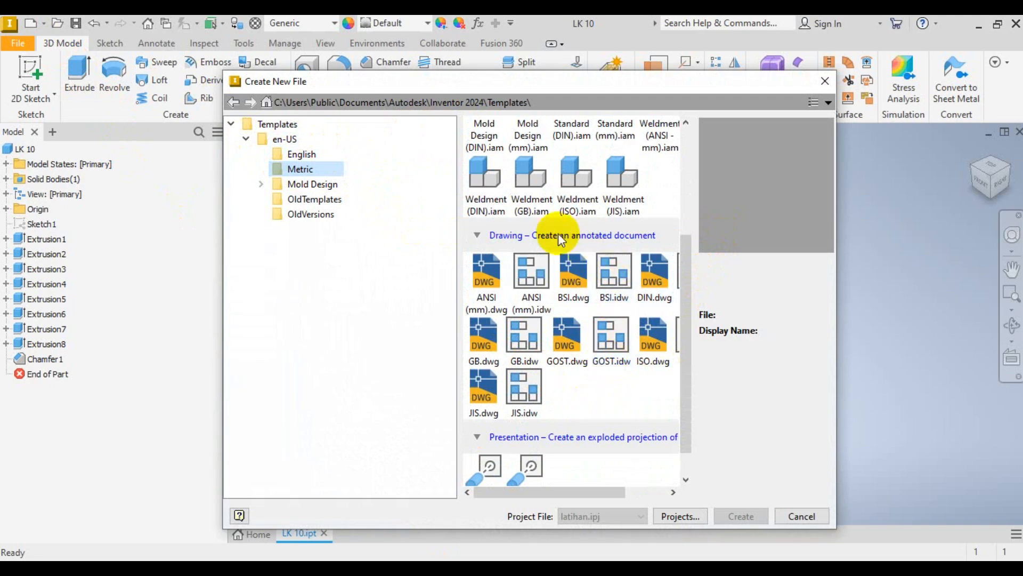
{"action": "left_click", "coordinate": [288, 140]}
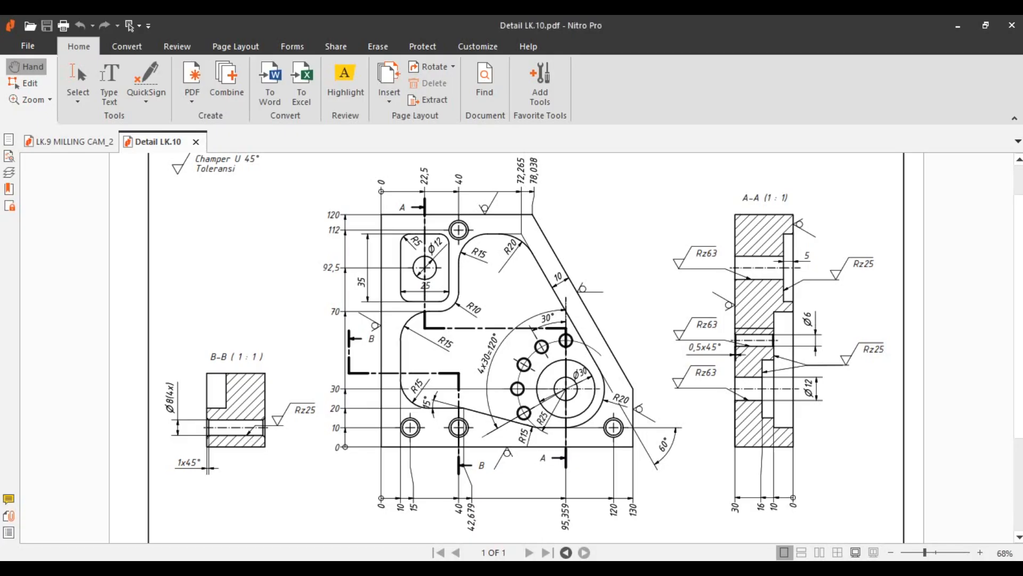
{"action": "scroll", "coordinate": [576, 467], "scroll_direction": "down", "scroll_amount": 3}
{"action": "scroll", "coordinate": [578, 469], "scroll_direction": "up", "scroll_amount": 2}
{"action": "scroll", "coordinate": [579, 469], "scroll_direction": "up", "scroll_amount": 2}
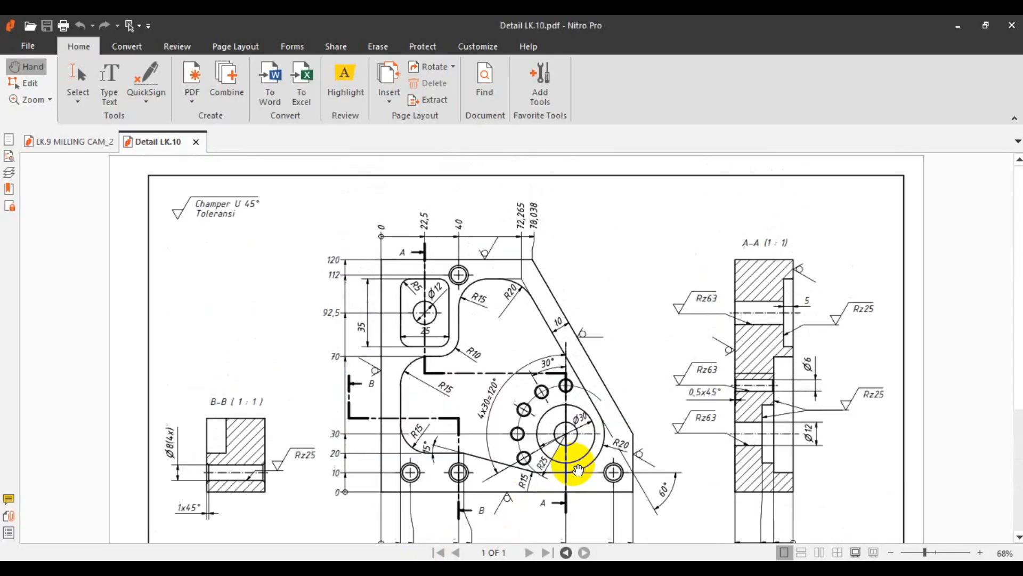
{"action": "scroll", "coordinate": [578, 469], "scroll_direction": "down", "scroll_amount": 4}
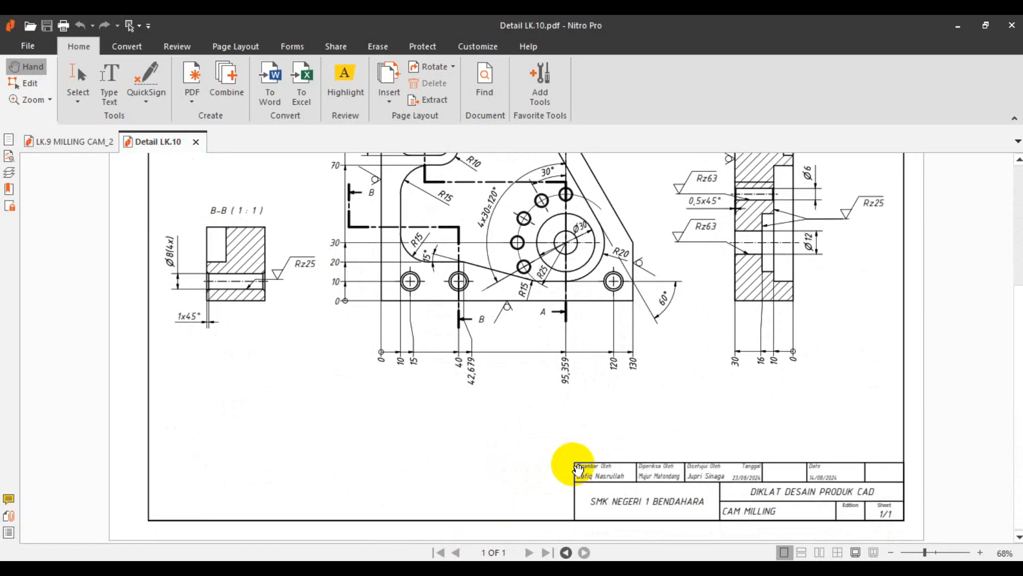
{"action": "scroll", "coordinate": [578, 469], "scroll_direction": "up", "scroll_amount": 3}
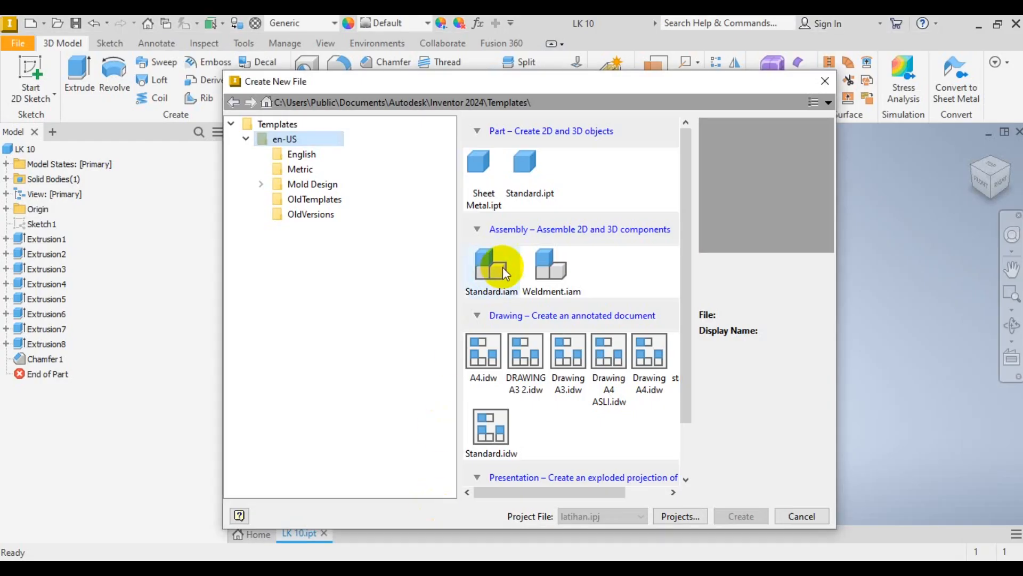
{"action": "left_click", "coordinate": [569, 365]}
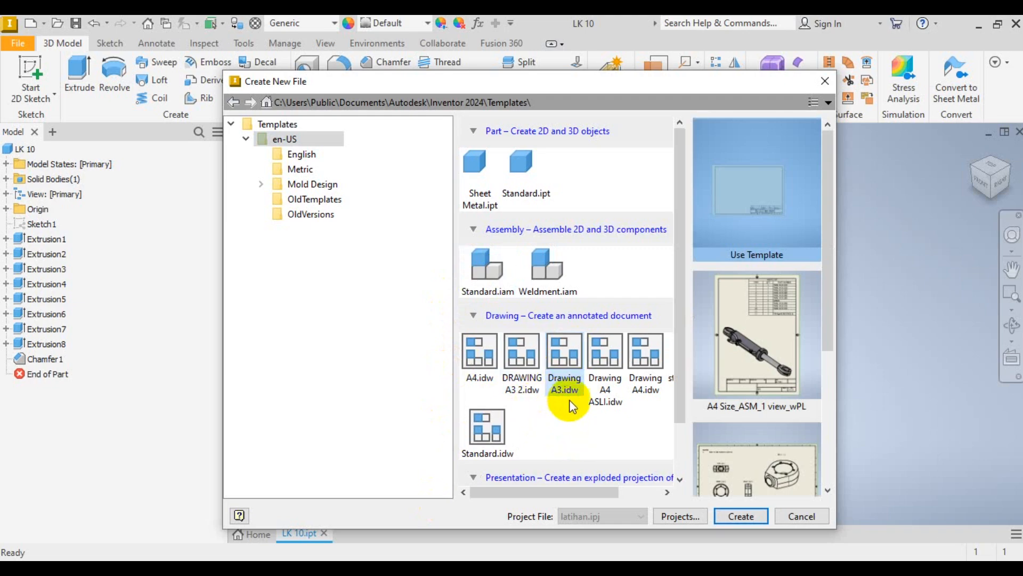
{"action": "left_click", "coordinate": [740, 516]}
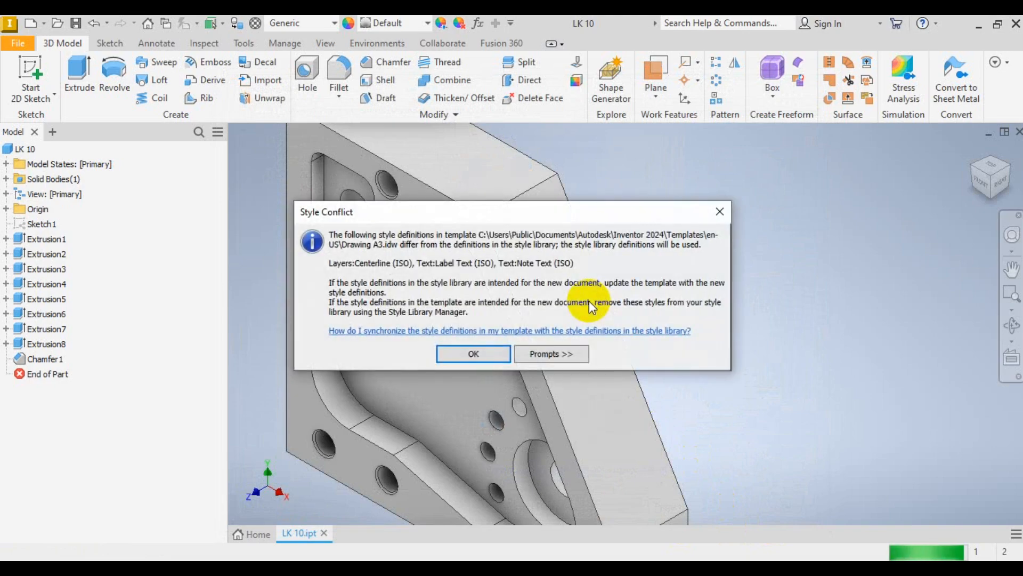
{"action": "left_click", "coordinate": [487, 357]}
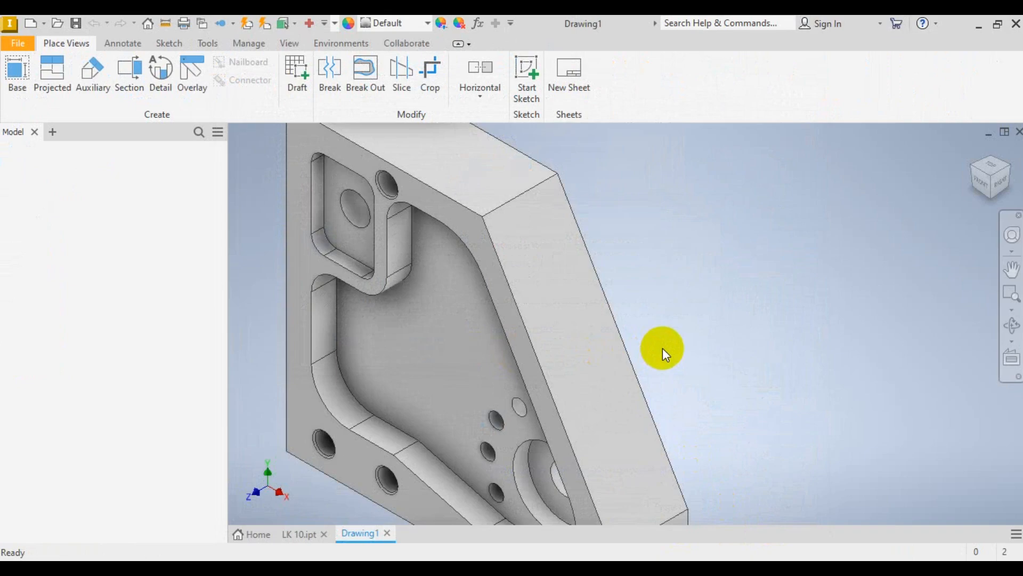
Examine the new A3 sheet's border and the text in its title block.
{"action": "scroll", "coordinate": [729, 503], "scroll_direction": "up", "scroll_amount": 5}
{"action": "scroll", "coordinate": [728, 502], "scroll_direction": "down", "scroll_amount": 5}
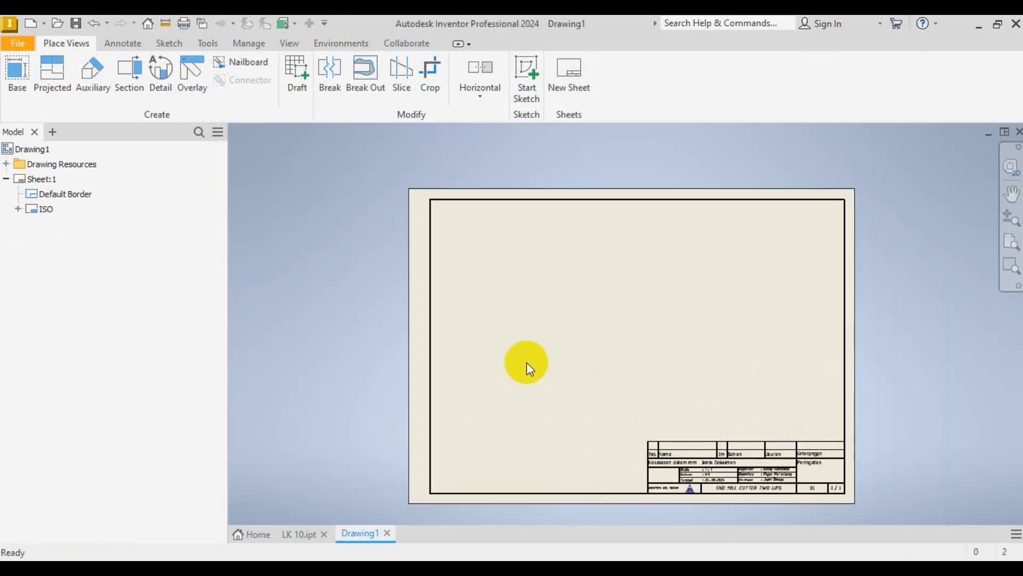
{"action": "scroll", "coordinate": [756, 491], "scroll_direction": "up", "scroll_amount": 6}
{"action": "scroll", "coordinate": [753, 411], "scroll_direction": "down", "scroll_amount": 2}
{"action": "scroll", "coordinate": [754, 412], "scroll_direction": "down", "scroll_amount": 5}
{"action": "scroll", "coordinate": [763, 360], "scroll_direction": "up", "scroll_amount": 4}
{"action": "scroll", "coordinate": [727, 427], "scroll_direction": "down", "scroll_amount": 4}
{"action": "scroll", "coordinate": [750, 421], "scroll_direction": "up", "scroll_amount": 5}
{"action": "scroll", "coordinate": [730, 464], "scroll_direction": "down", "scroll_amount": 5}
{"action": "scroll", "coordinate": [723, 448], "scroll_direction": "up", "scroll_amount": 6}
{"action": "scroll", "coordinate": [724, 455], "scroll_direction": "down", "scroll_amount": 5}
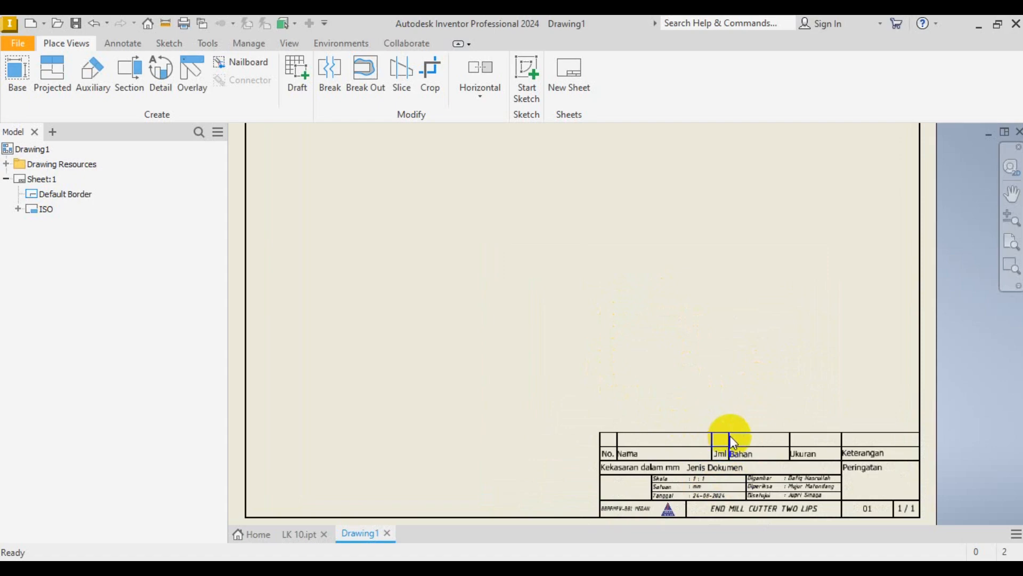
{"action": "scroll", "coordinate": [723, 481], "scroll_direction": "up", "scroll_amount": 6}
{"action": "scroll", "coordinate": [608, 436], "scroll_direction": "down", "scroll_amount": 5}
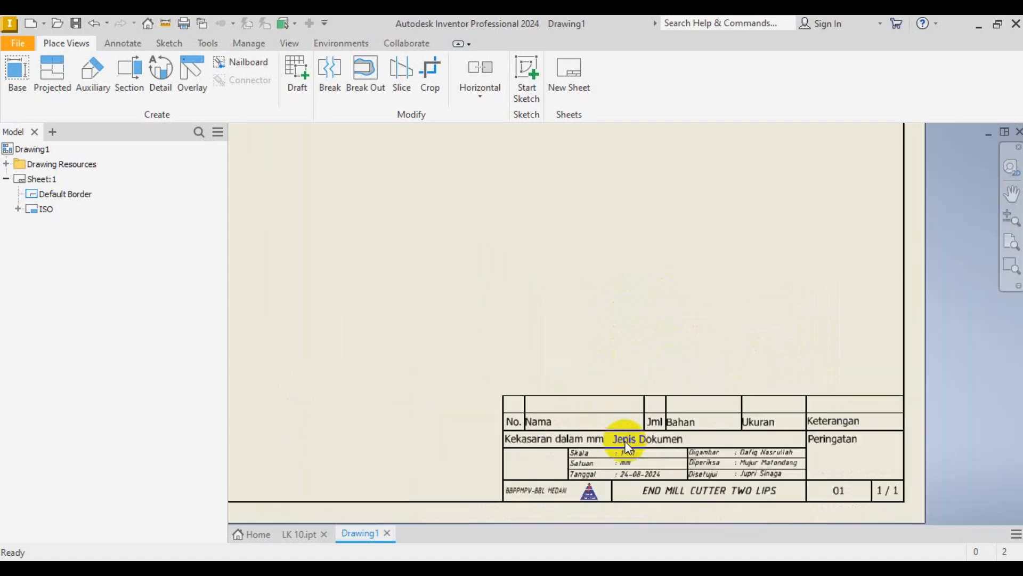
Set the Label Text (ISO) text style to the ISOCPEUR font in italic and save the edits.
{"action": "left_click", "coordinate": [241, 46]}
{"action": "left_click", "coordinate": [224, 80]}
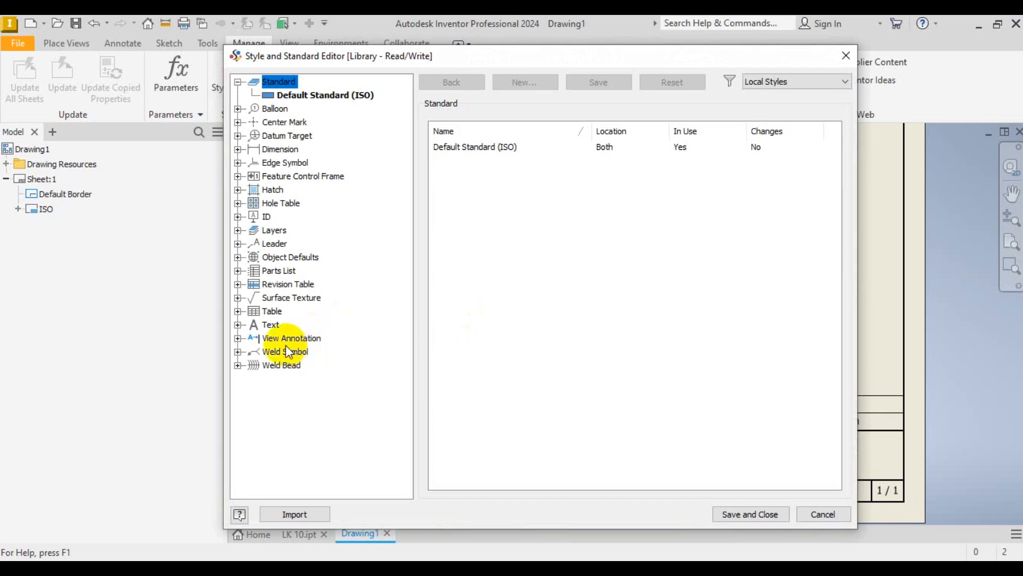
{"action": "left_click", "coordinate": [238, 324]}
{"action": "left_click", "coordinate": [314, 338]}
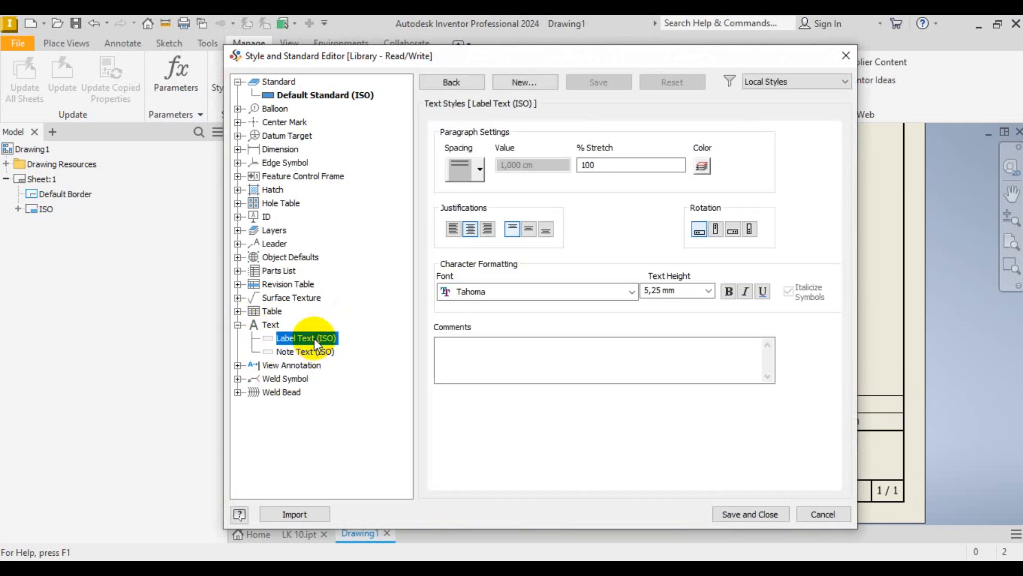
{"action": "left_click", "coordinate": [503, 292]}
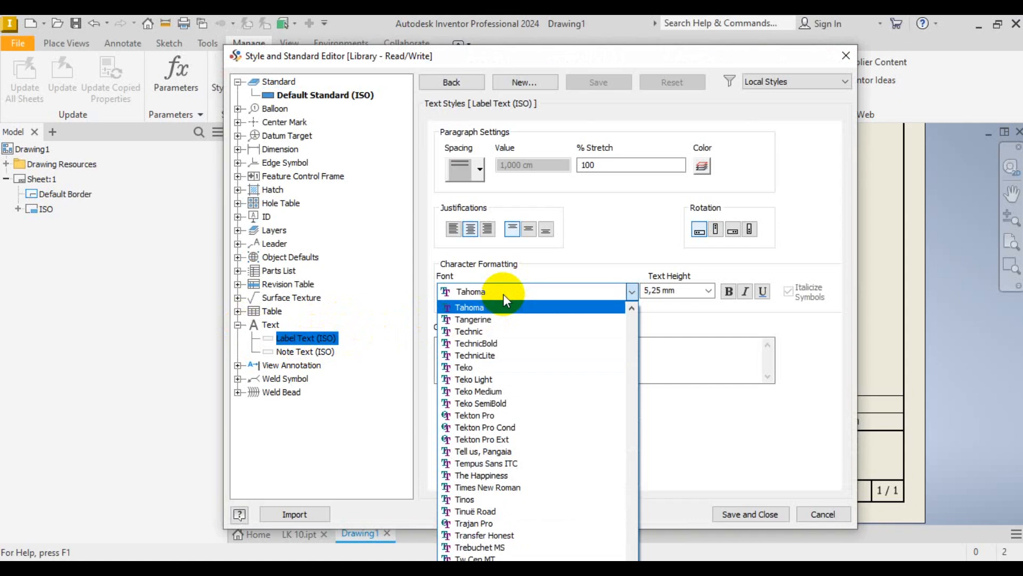
{"action": "type", "text": "is"}
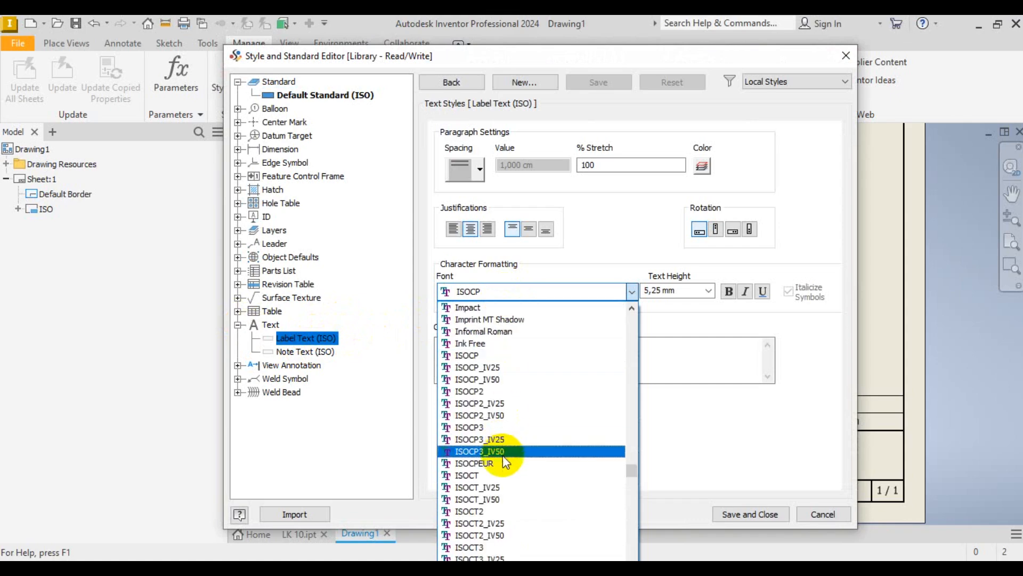
{"action": "left_click", "coordinate": [501, 463]}
{"action": "left_click", "coordinate": [745, 292]}
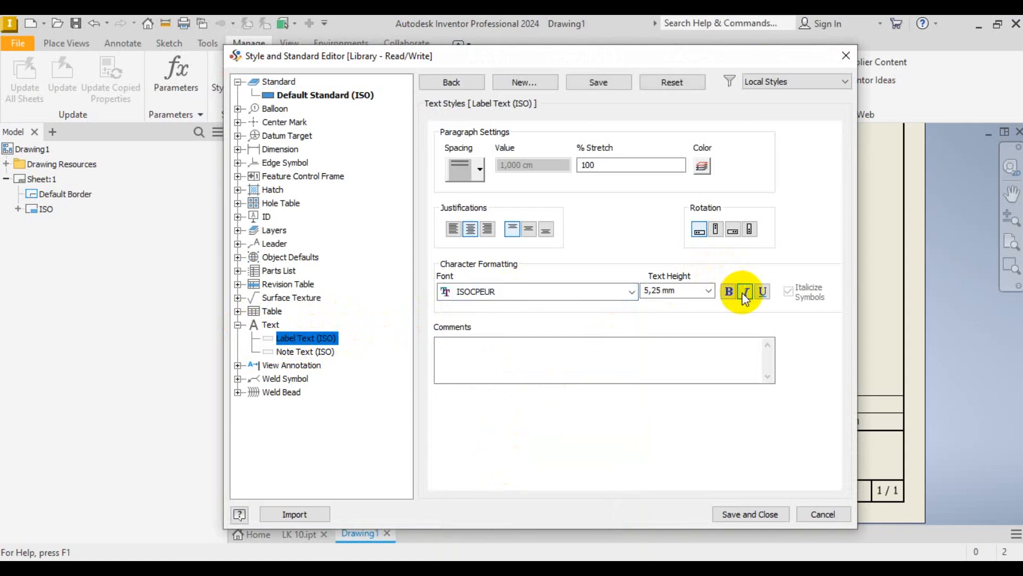
{"action": "left_click", "coordinate": [313, 353]}
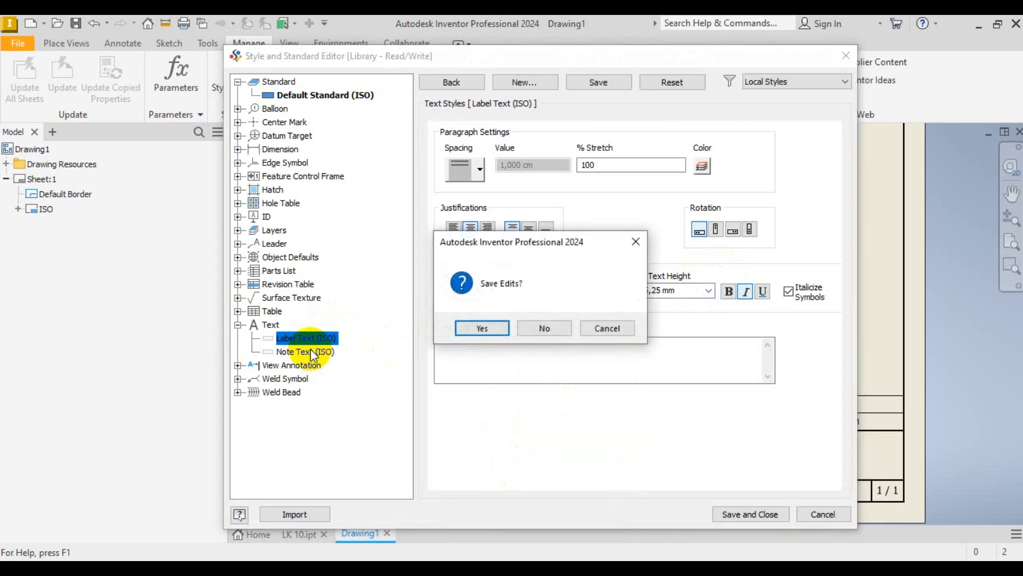
{"action": "left_click", "coordinate": [472, 327]}
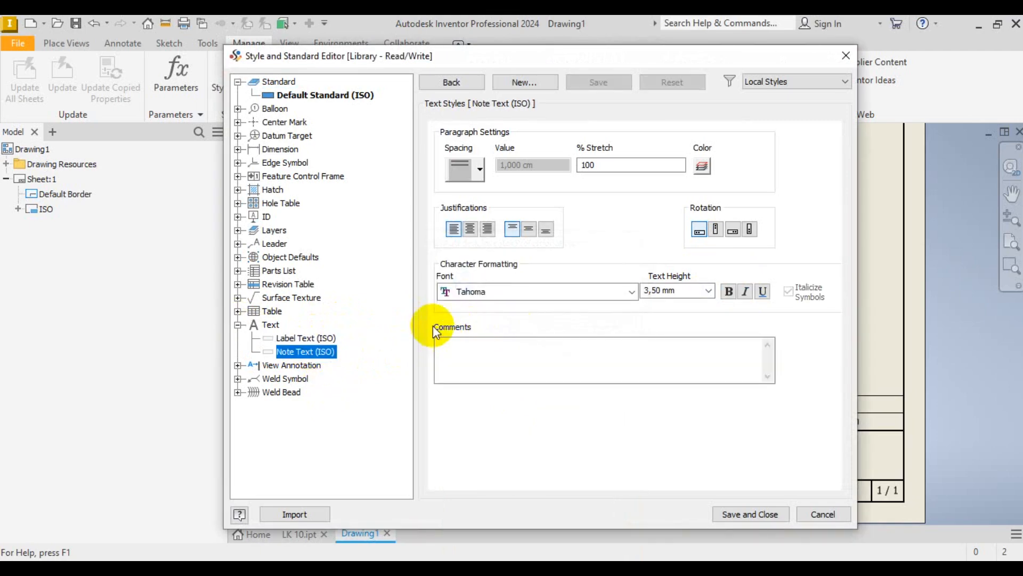
Set the Note Text (ISO) text style to italic ISOCPEUR, save the styles and close the editor.
{"action": "left_click", "coordinate": [500, 291]}
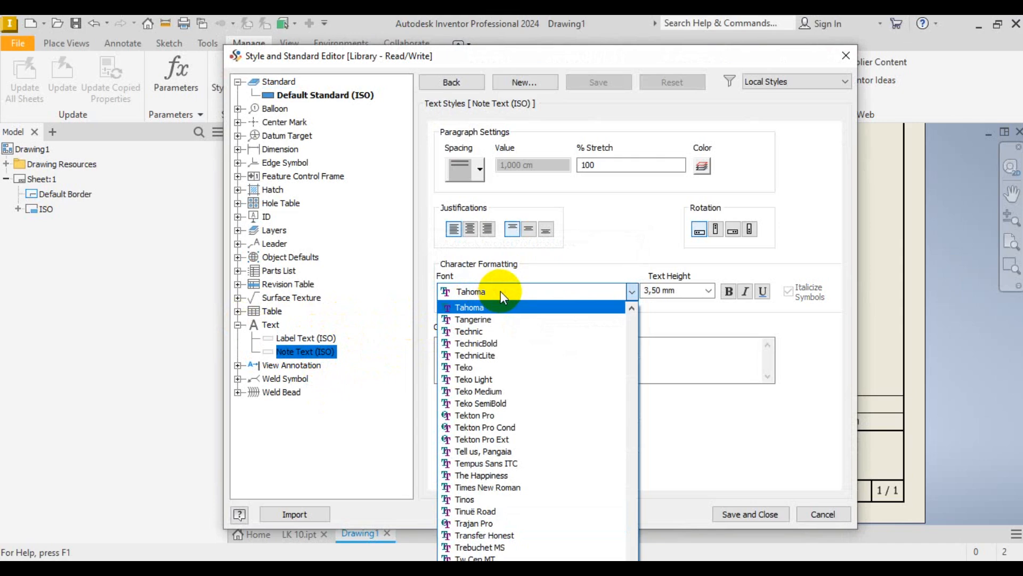
{"action": "type", "text": "ISOCP"}
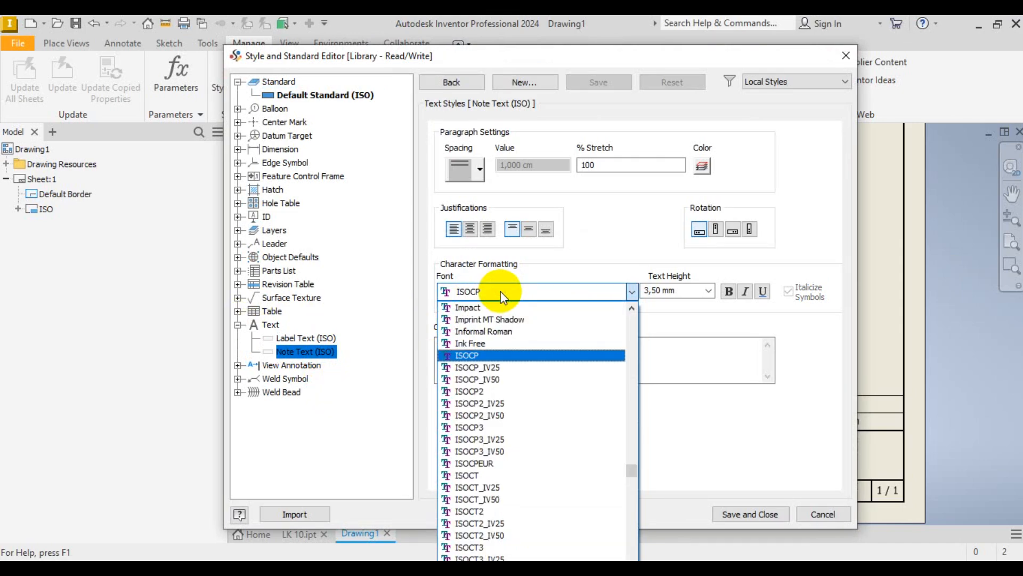
{"action": "left_click", "coordinate": [500, 463]}
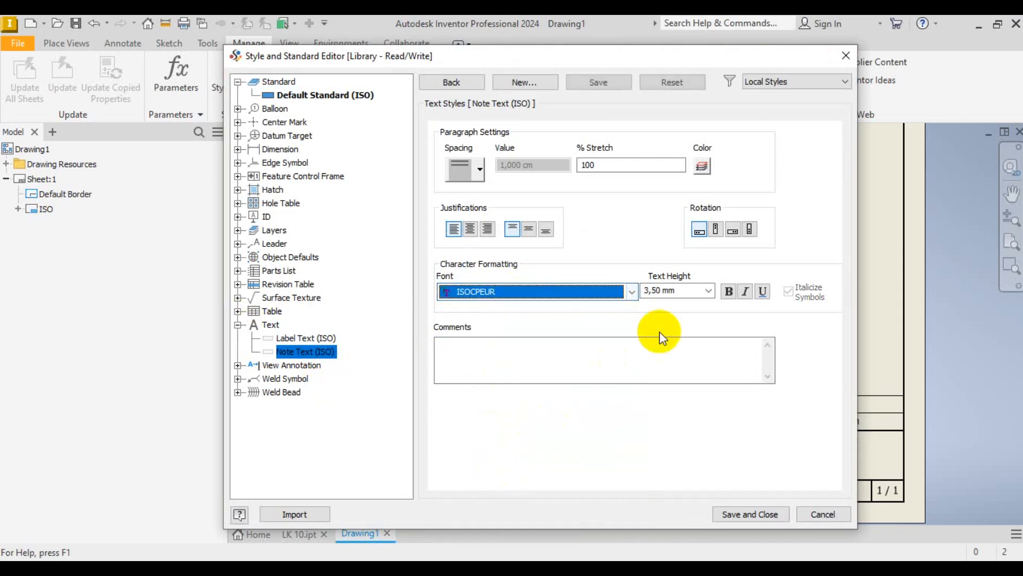
{"action": "left_click", "coordinate": [728, 291]}
{"action": "left_click", "coordinate": [746, 291]}
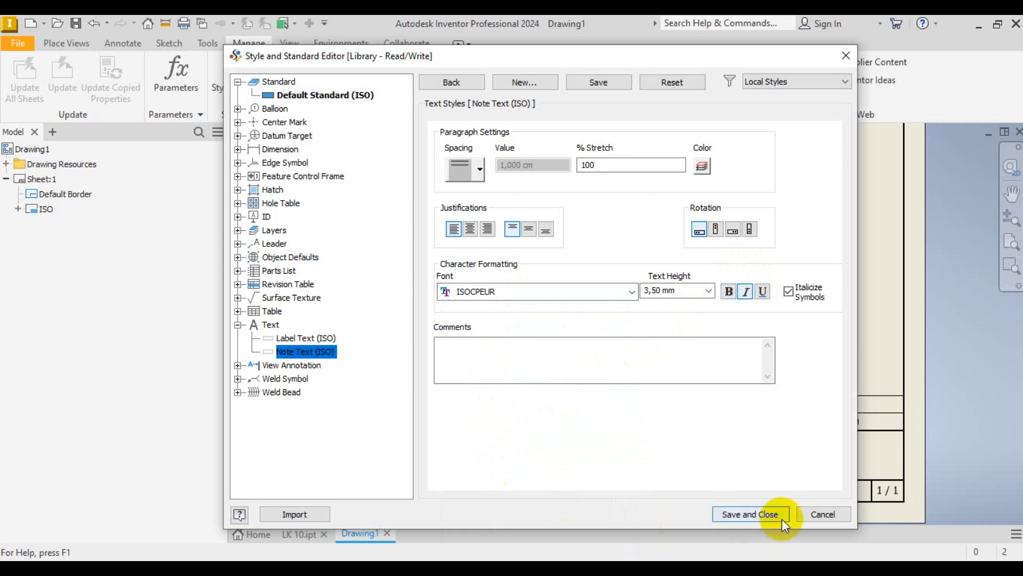
{"action": "left_click", "coordinate": [750, 514]}
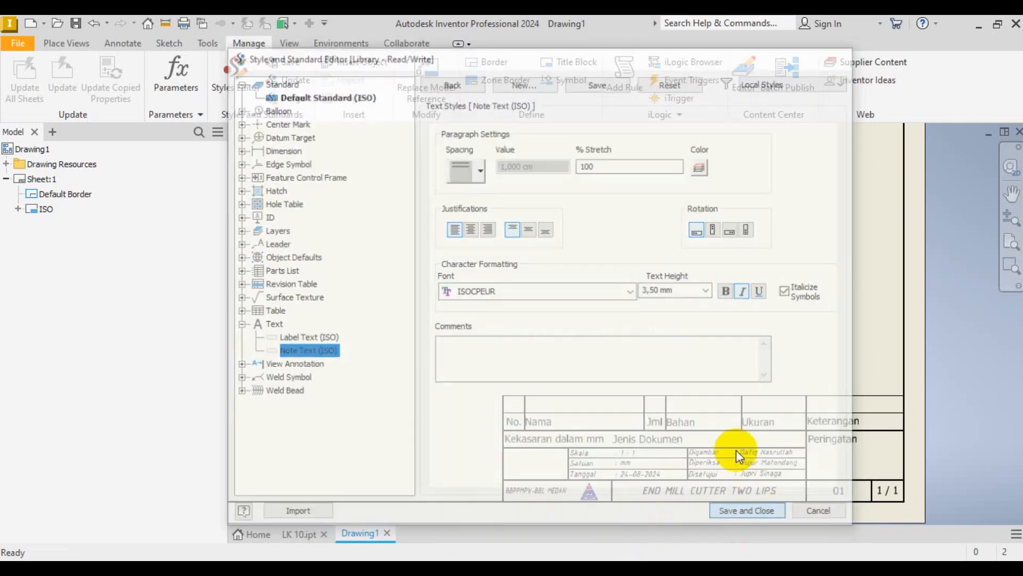
{"action": "scroll", "coordinate": [566, 418], "scroll_direction": "down", "scroll_amount": 5}
{"action": "scroll", "coordinate": [569, 420], "scroll_direction": "up", "scroll_amount": 2}
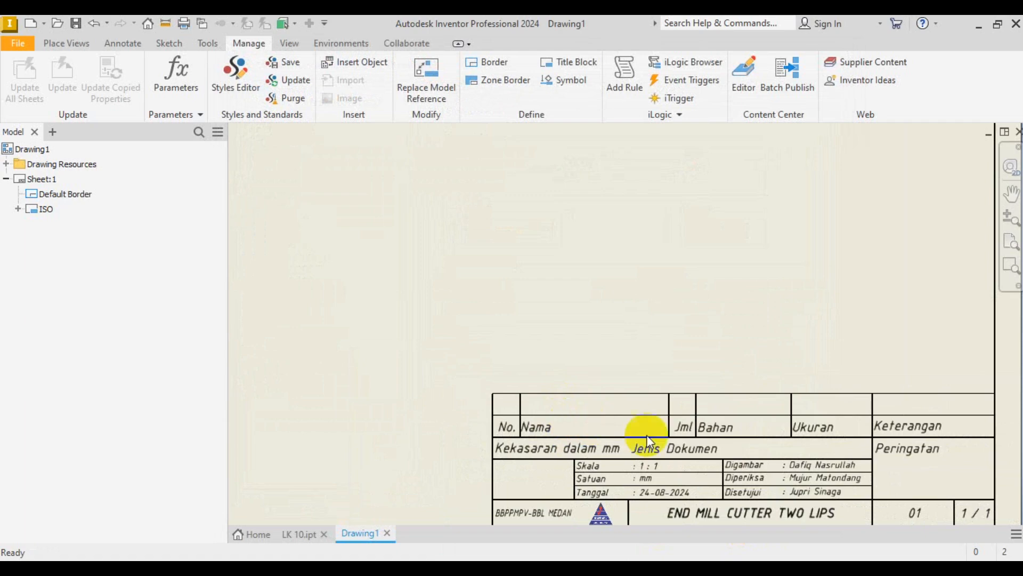
Examine the title block's fields for scale, unit, date, names, title and sheet number, along with its lettering.
{"action": "scroll", "coordinate": [674, 414], "scroll_direction": "up", "scroll_amount": 3}
{"action": "scroll", "coordinate": [677, 427], "scroll_direction": "down", "scroll_amount": 4}
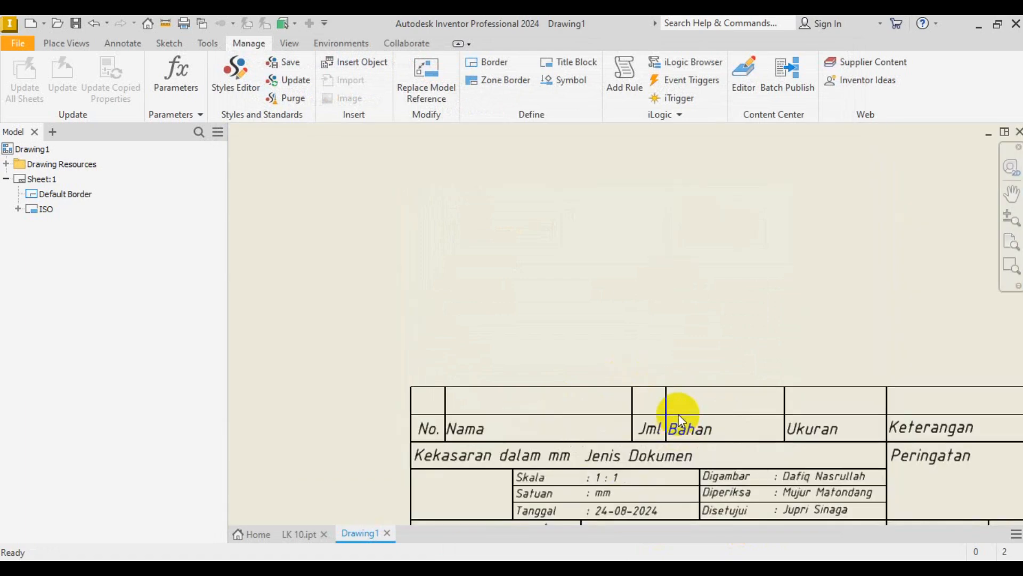
{"action": "scroll", "coordinate": [680, 416], "scroll_direction": "up", "scroll_amount": 2}
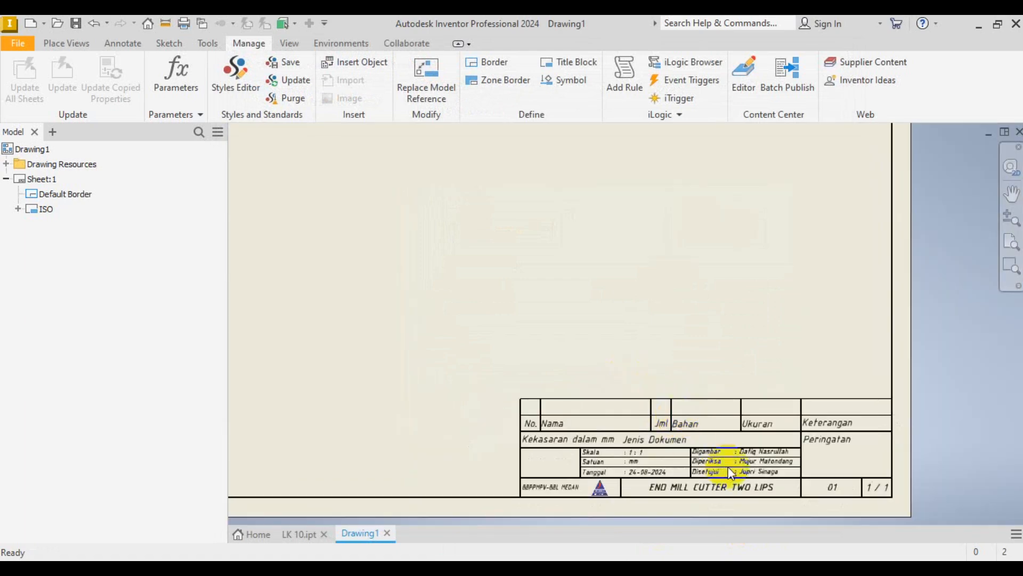
{"action": "scroll", "coordinate": [714, 477], "scroll_direction": "down", "scroll_amount": 3}
{"action": "scroll", "coordinate": [734, 487], "scroll_direction": "up", "scroll_amount": 2}
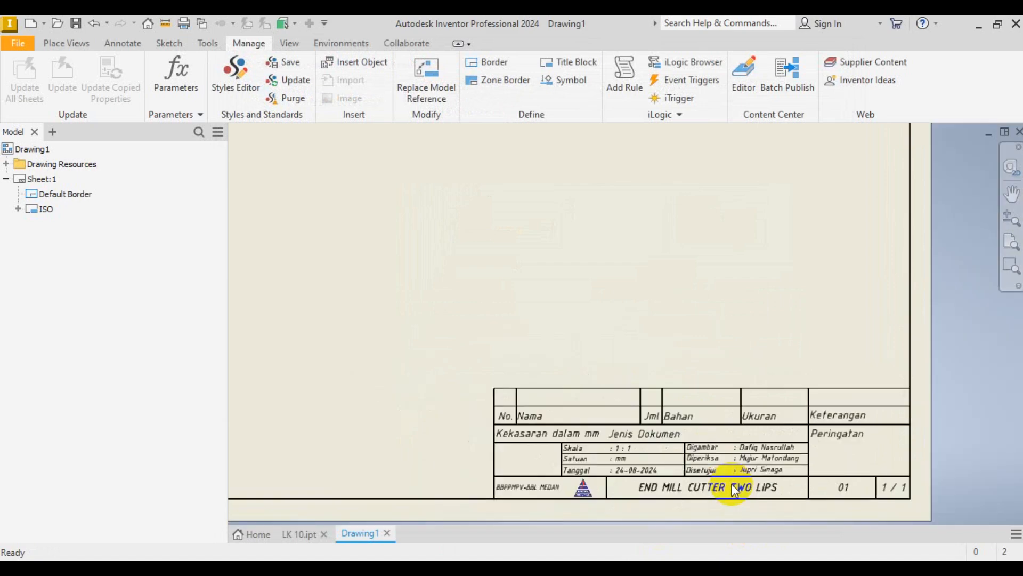
{"action": "scroll", "coordinate": [734, 488], "scroll_direction": "down", "scroll_amount": 3}
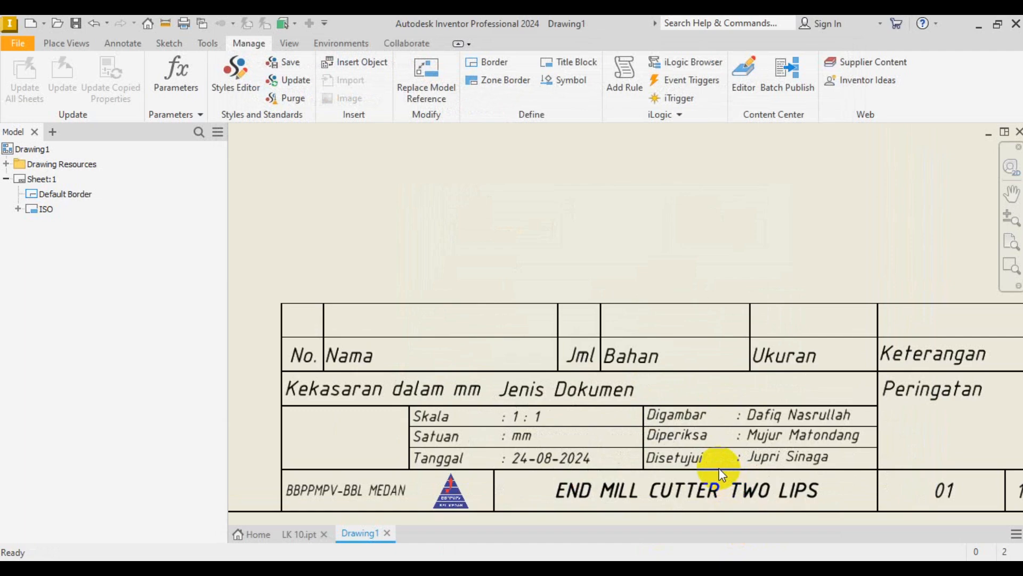
{"action": "scroll", "coordinate": [719, 469], "scroll_direction": "up", "scroll_amount": 3}
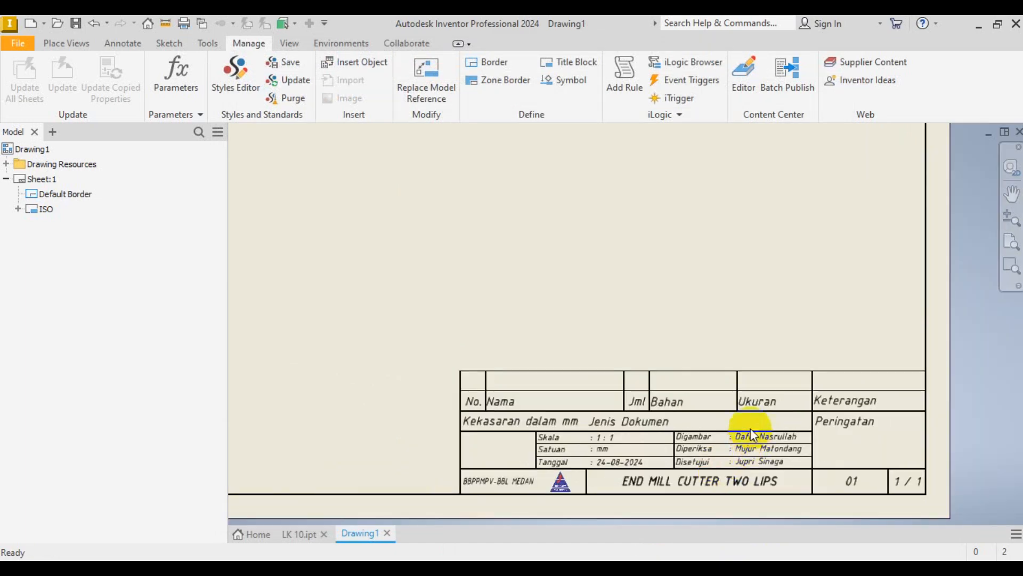
{"action": "scroll", "coordinate": [783, 431], "scroll_direction": "down", "scroll_amount": 3}
{"action": "scroll", "coordinate": [760, 415], "scroll_direction": "up", "scroll_amount": 3}
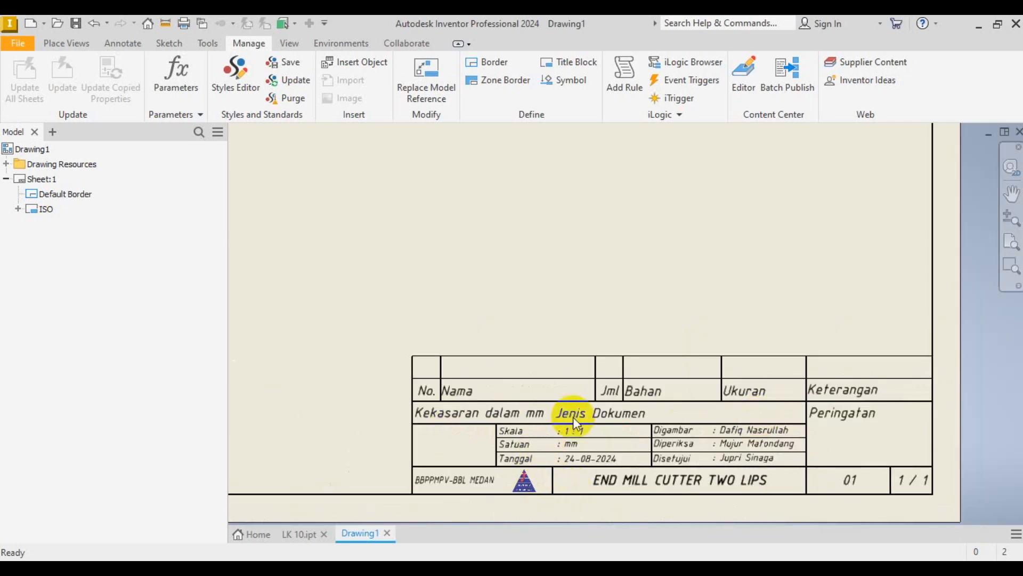
{"action": "scroll", "coordinate": [619, 480], "scroll_direction": "down", "scroll_amount": 3}
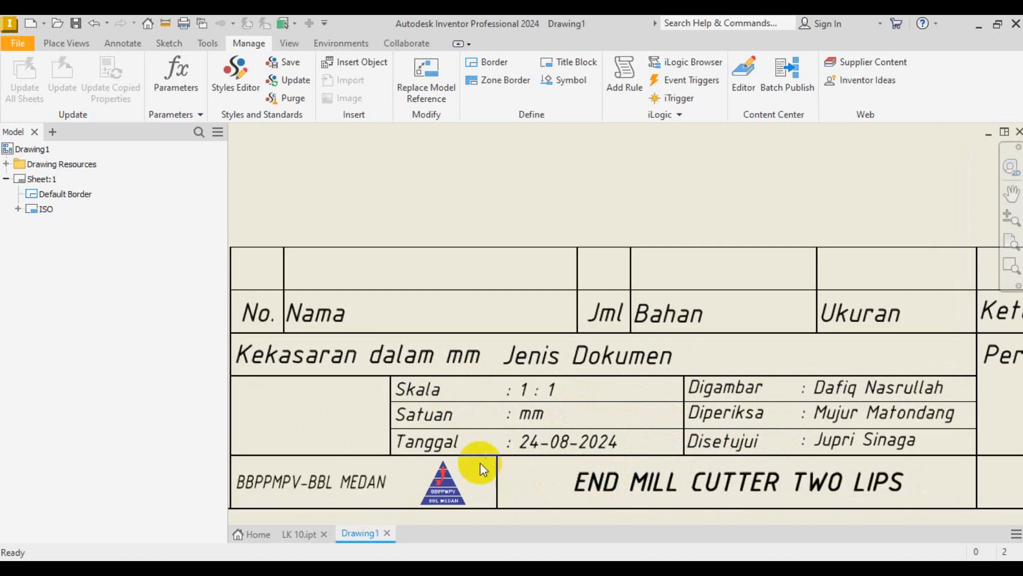
{"action": "scroll", "coordinate": [608, 483], "scroll_direction": "up", "scroll_amount": 3}
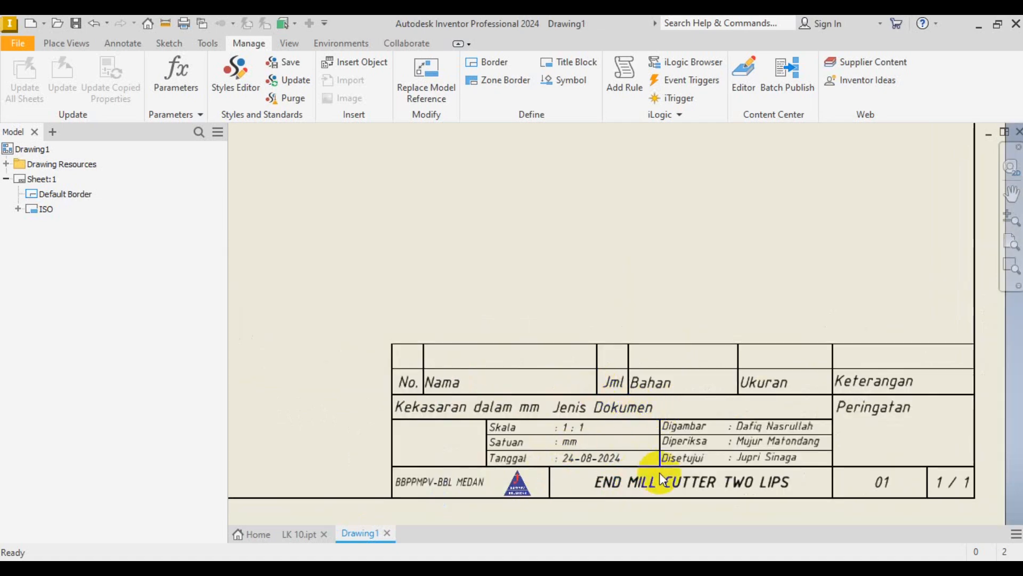
{"action": "scroll", "coordinate": [663, 474], "scroll_direction": "up", "scroll_amount": 5}
{"action": "scroll", "coordinate": [576, 224], "scroll_direction": "down", "scroll_amount": 3}
{"action": "scroll", "coordinate": [578, 225], "scroll_direction": "up", "scroll_amount": 2}
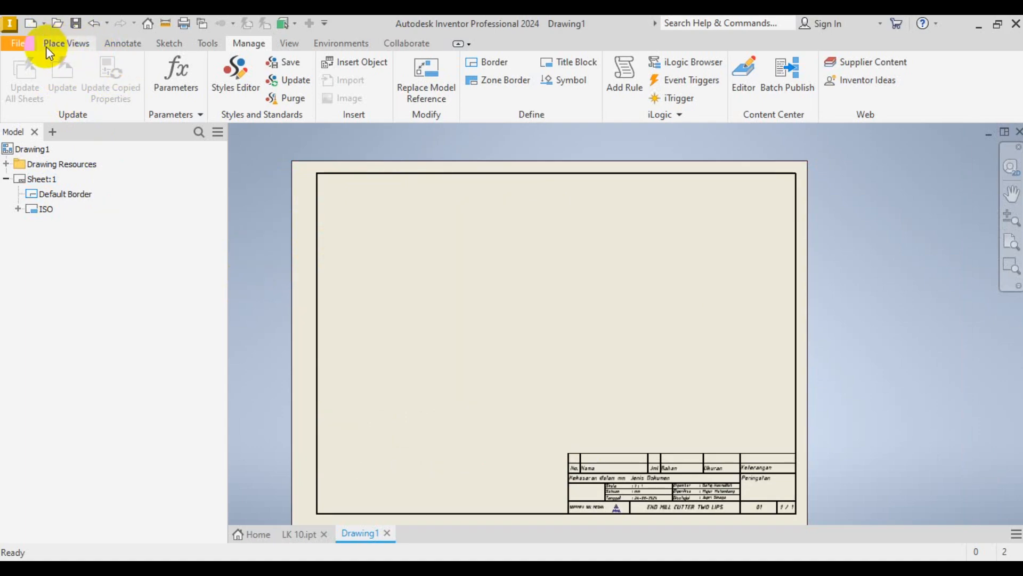
Start a base view of LK 10.ipt in the front orientation at 1:1 scale, keeping its preview clear of the dialog.
{"action": "left_click", "coordinate": [64, 48]}
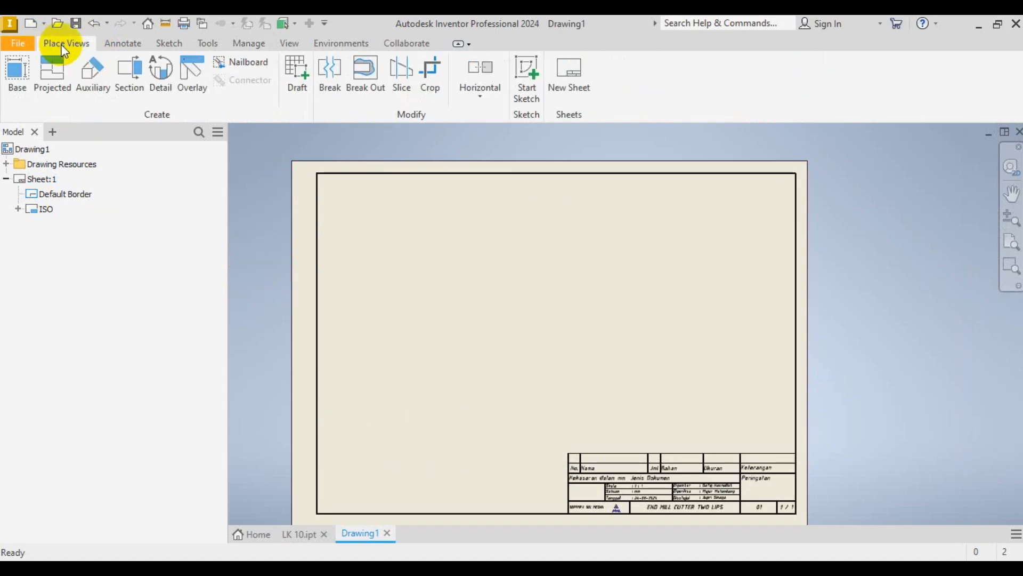
{"action": "left_click", "coordinate": [17, 71]}
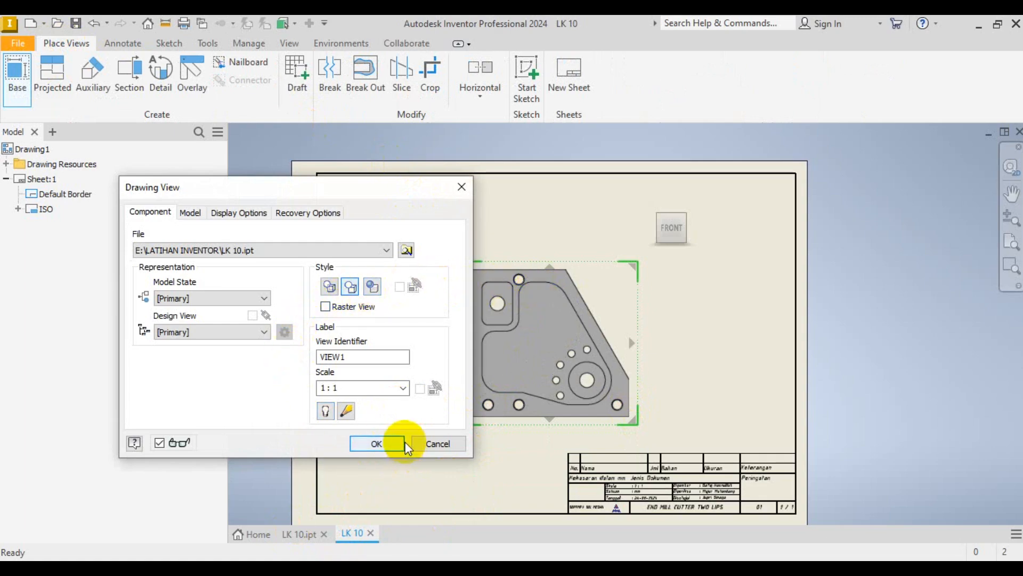
{"action": "mouse_move", "coordinate": [372, 184]}
{"action": "left_mouse_down"}
{"action": "mouse_move", "coordinate": [174, 178]}
{"action": "mouse_move", "coordinate": [275, 155]}
{"action": "left_mouse_up"}
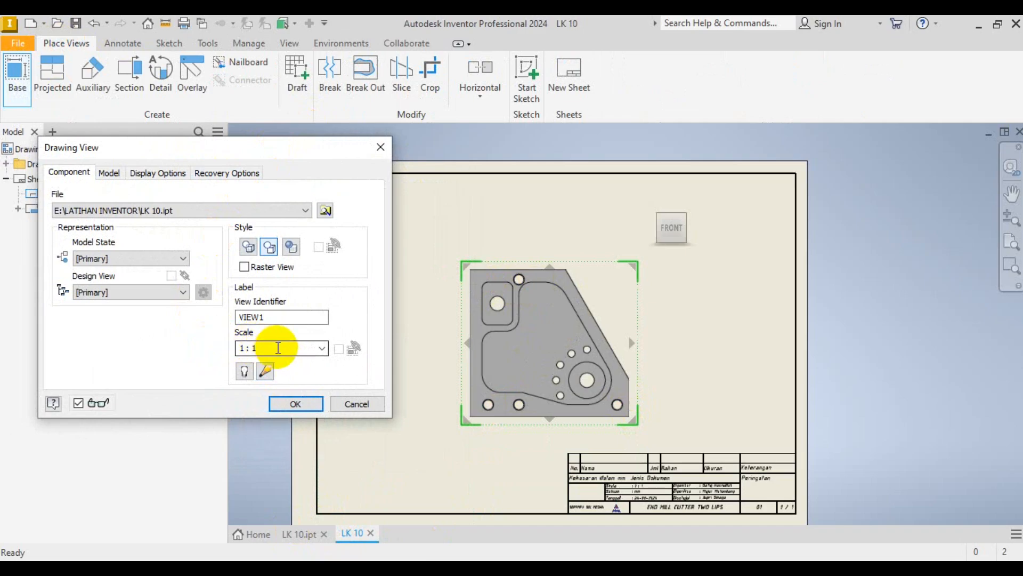
Switch to Nitro Pro and examine the views, section scales and title block of the Detail LK.10 drawing.
{"action": "left_click", "coordinate": [374, 568]}
{"action": "scroll", "coordinate": [750, 407], "scroll_direction": "down", "scroll_amount": 2}
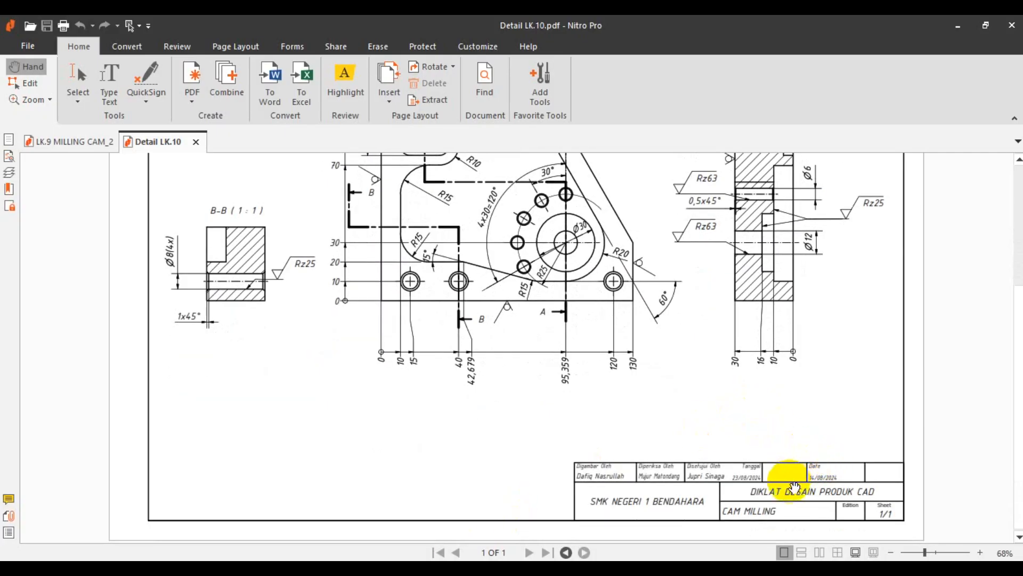
{"action": "scroll", "coordinate": [833, 431], "scroll_direction": "up", "scroll_amount": 1}
{"action": "scroll", "coordinate": [832, 427], "scroll_direction": "up", "scroll_amount": 3}
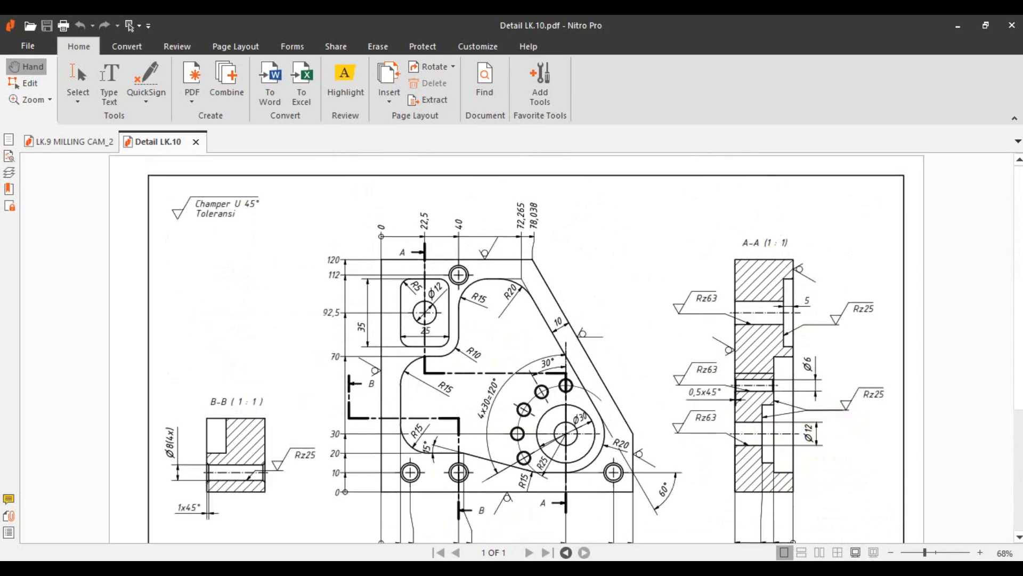
{"action": "scroll", "coordinate": [771, 440], "scroll_direction": "down", "scroll_amount": 4}
{"action": "scroll", "coordinate": [681, 452], "scroll_direction": "up", "scroll_amount": 4}
{"action": "scroll", "coordinate": [715, 441], "scroll_direction": "down", "scroll_amount": 1}
{"action": "scroll", "coordinate": [714, 443], "scroll_direction": "down", "scroll_amount": 1}
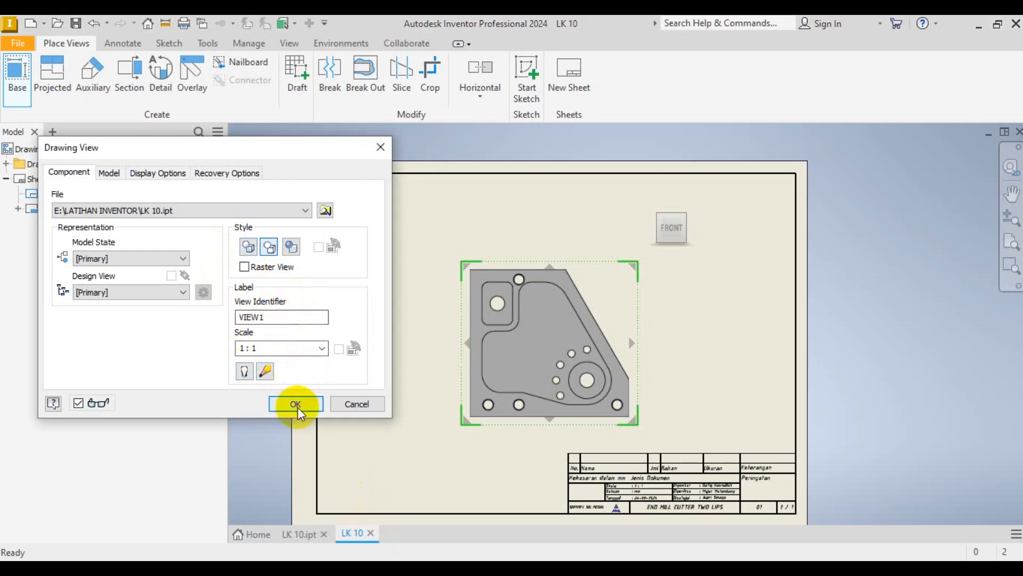
Place the 1:1 front base view of LK 10.ipt on the Inventor sheet.
{"action": "left_click", "coordinate": [297, 409]}
{"action": "scroll", "coordinate": [617, 313], "scroll_direction": "down", "scroll_amount": 3}
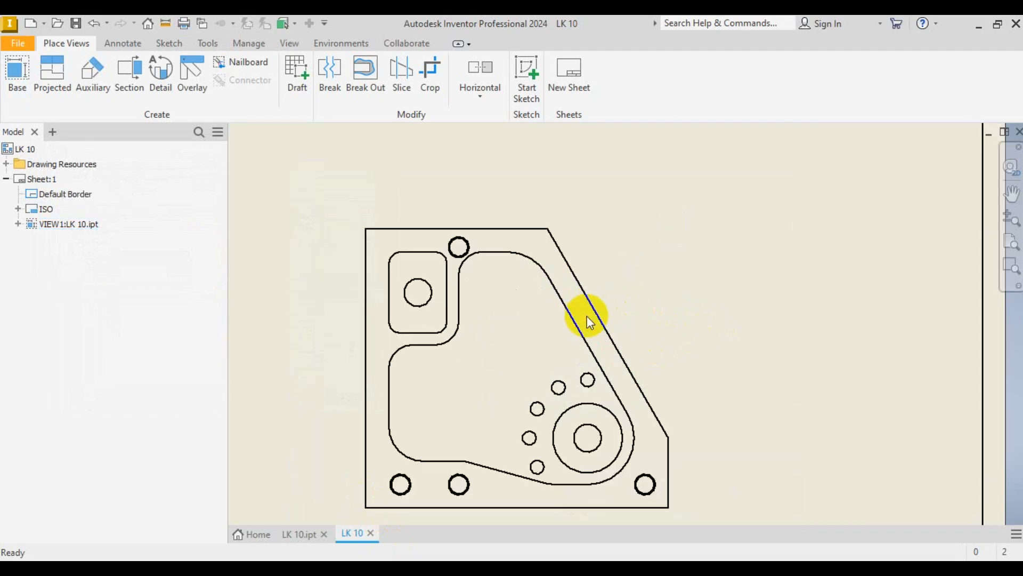
{"action": "scroll", "coordinate": [473, 235], "scroll_direction": "down", "scroll_amount": 4}
{"action": "scroll", "coordinate": [593, 263], "scroll_direction": "up", "scroll_amount": 6}
{"action": "scroll", "coordinate": [594, 263], "scroll_direction": "down", "scroll_amount": 1}
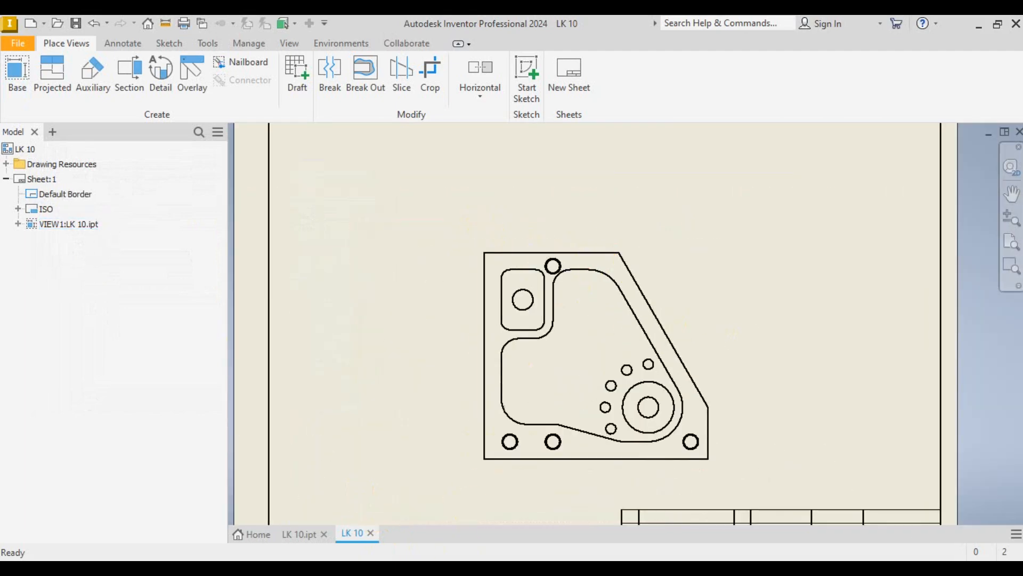
Check the view layout in the Detail LK.10 reference and move the front view slightly up and to the left on the sheet.
{"action": "key", "text": "alt+Tab"}
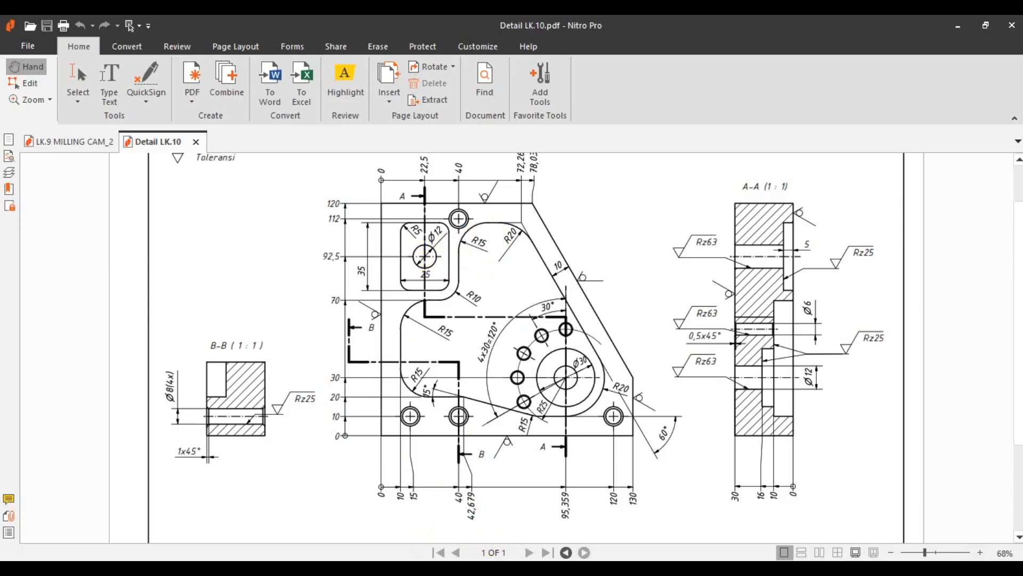
{"action": "key", "text": "alt+Tab"}
{"action": "scroll", "coordinate": [607, 244], "scroll_direction": "up", "scroll_amount": 3}
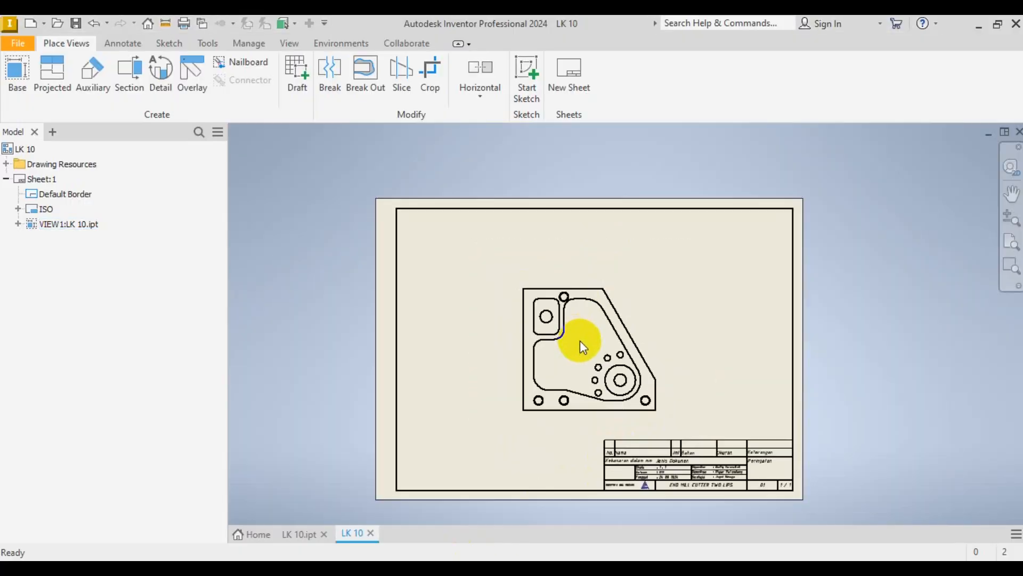
{"action": "scroll", "coordinate": [586, 304], "scroll_direction": "down", "scroll_amount": 5}
{"action": "scroll", "coordinate": [586, 297], "scroll_direction": "up", "scroll_amount": 3}
{"action": "scroll", "coordinate": [598, 290], "scroll_direction": "up", "scroll_amount": 2}
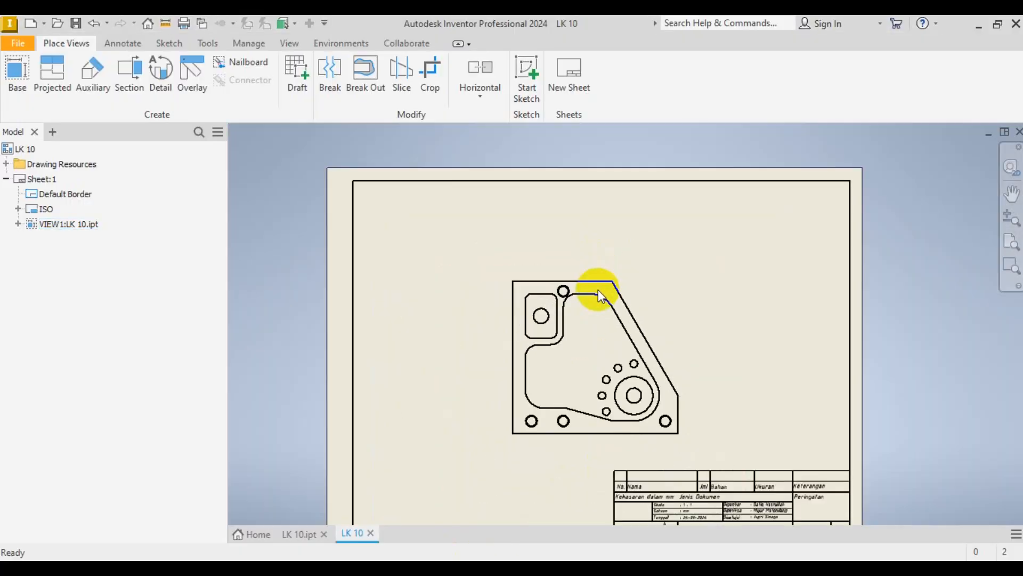
{"action": "mouse_move", "coordinate": [602, 273]}
{"action": "left_mouse_down"}
{"action": "mouse_move", "coordinate": [561, 245]}
{"action": "mouse_move", "coordinate": [585, 249]}
{"action": "left_mouse_up"}
{"action": "scroll", "coordinate": [590, 354], "scroll_direction": "down", "scroll_amount": 5}
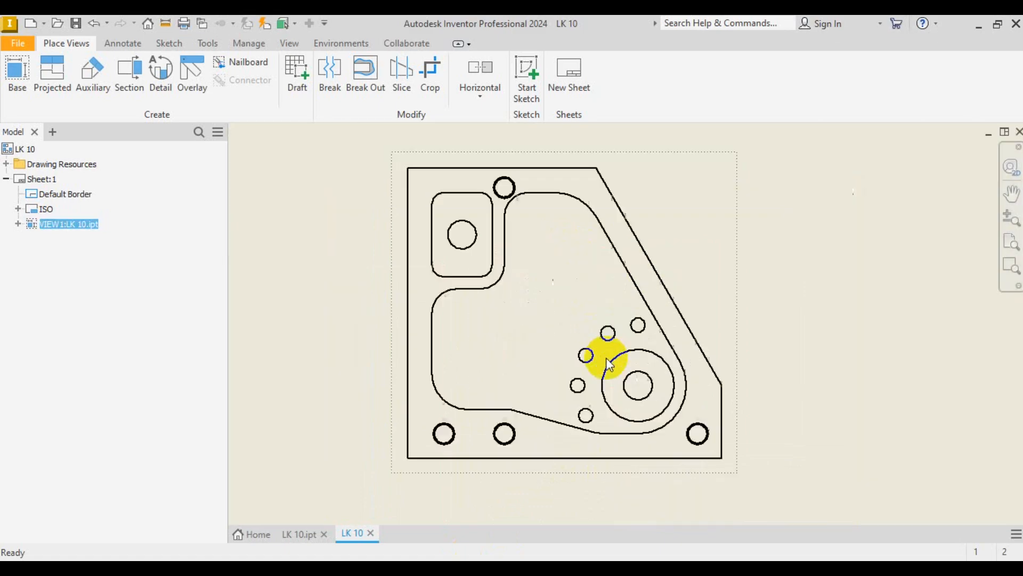
{"action": "scroll", "coordinate": [607, 360], "scroll_direction": "up", "scroll_amount": 2}
{"action": "scroll", "coordinate": [495, 382], "scroll_direction": "up", "scroll_amount": 2}
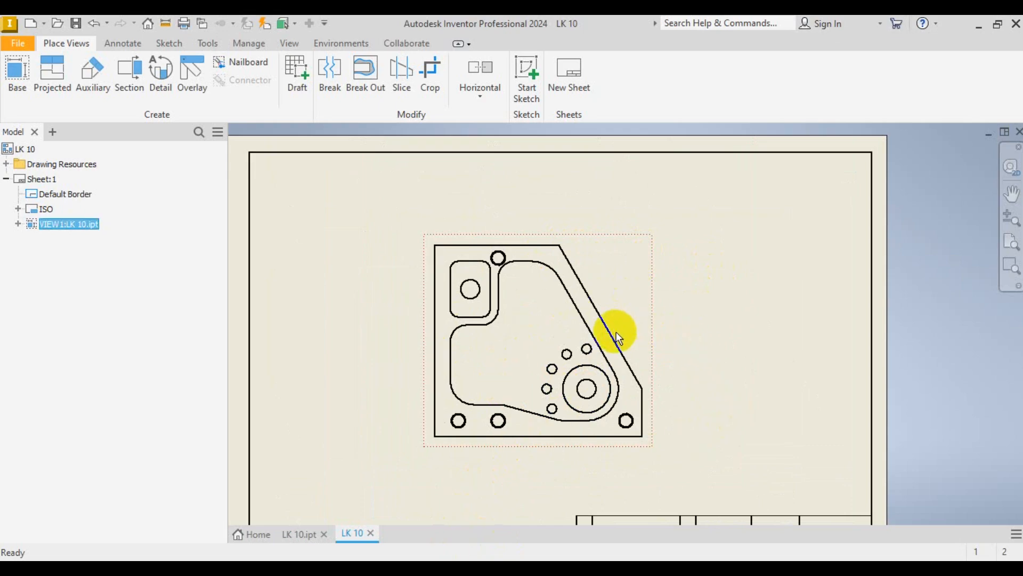
{"action": "scroll", "coordinate": [613, 332], "scroll_direction": "up", "scroll_amount": 2}
{"action": "scroll", "coordinate": [607, 341], "scroll_direction": "down", "scroll_amount": 3}
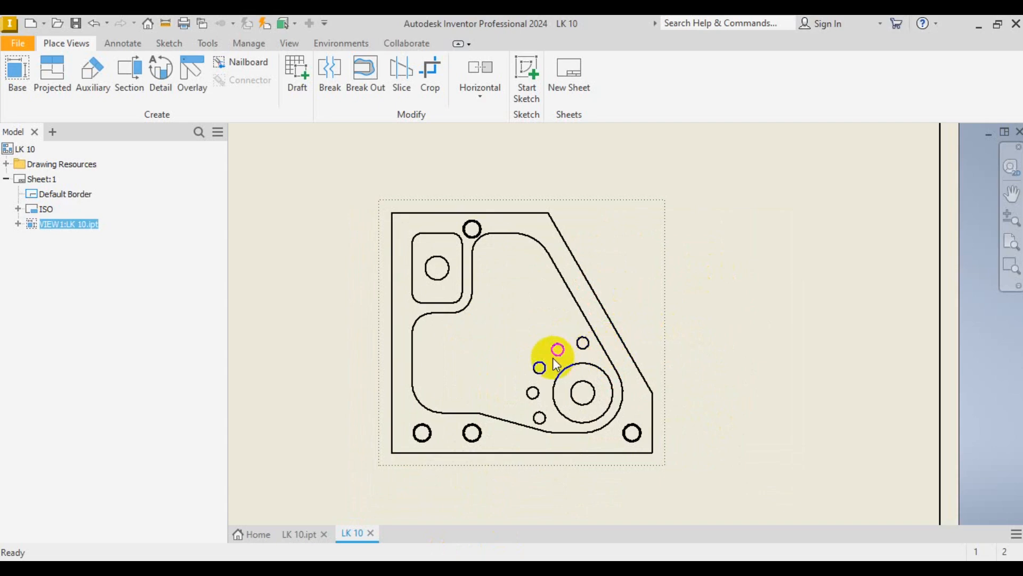
{"action": "scroll", "coordinate": [556, 364], "scroll_direction": "up", "scroll_amount": 3}
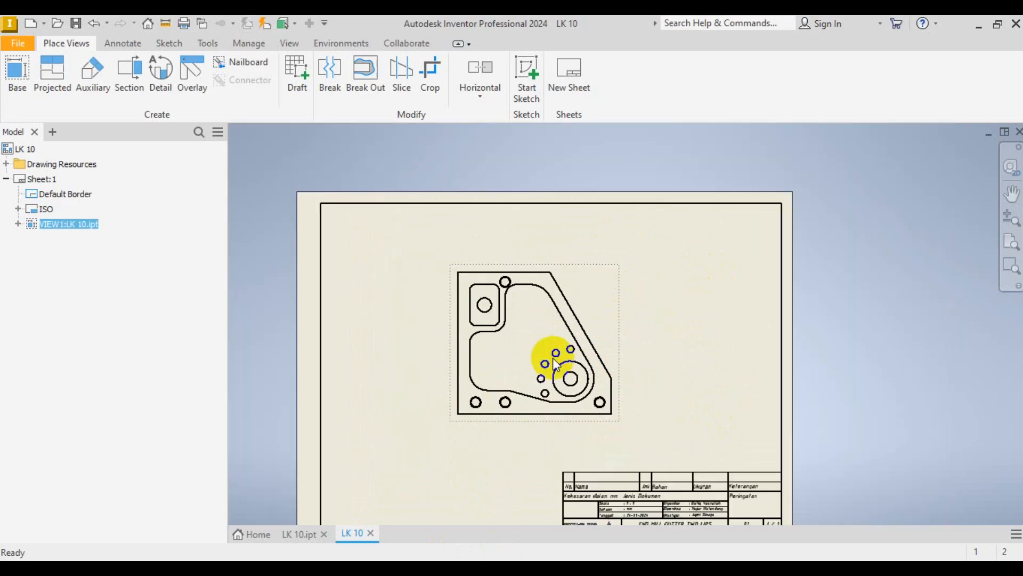
Try a 2:1 scale on the front view and set it back to 1:1.
{"action": "right_click", "coordinate": [610, 283]}
{"action": "left_click", "coordinate": [615, 175]}
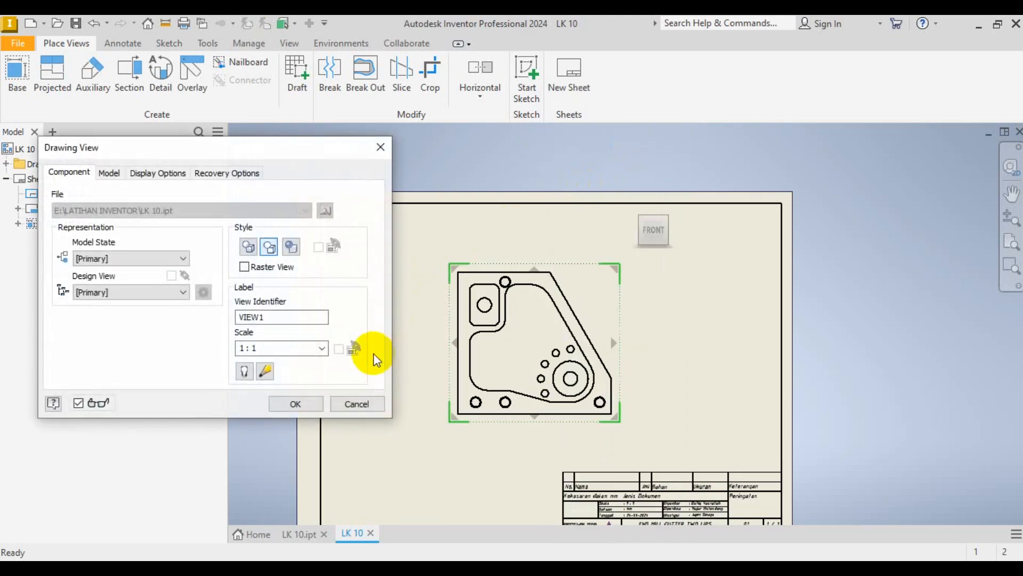
{"action": "double_click", "coordinate": [242, 350]}
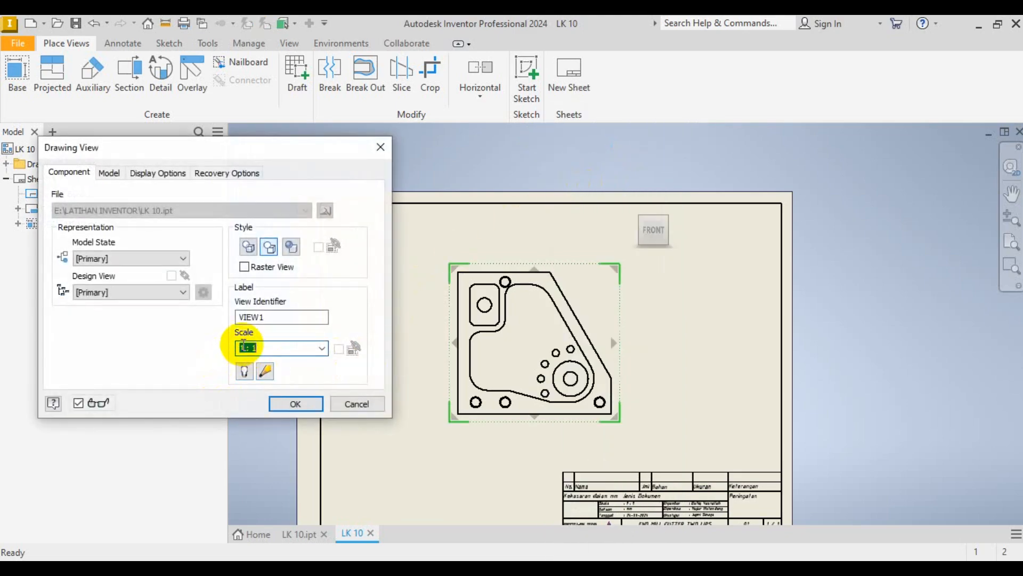
{"action": "left_click_drag", "start_coordinate": [245, 346], "coordinate": [224, 348]}
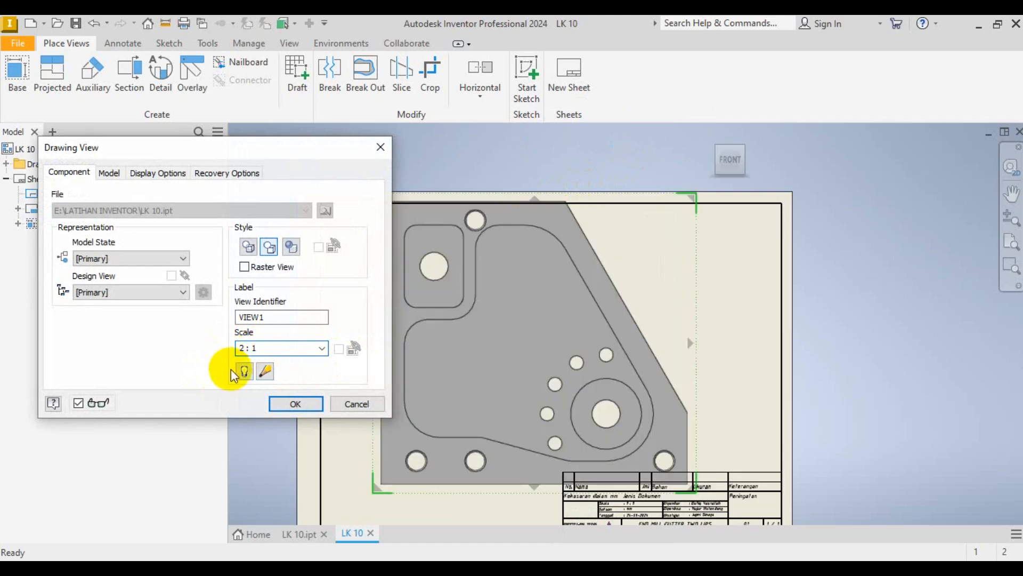
{"action": "left_click_drag", "start_coordinate": [246, 347], "coordinate": [219, 356]}
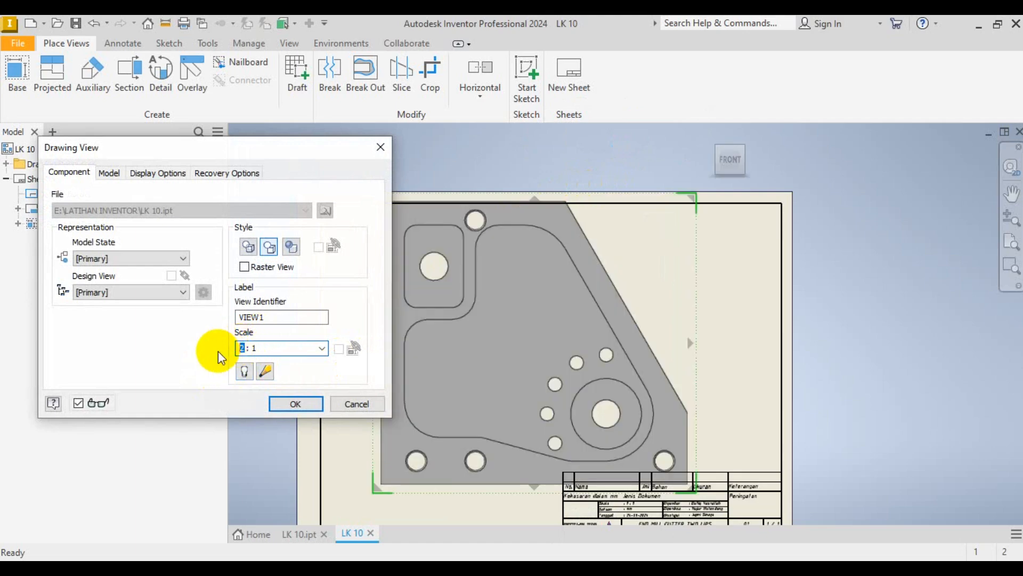
{"action": "type", "text": "1"}
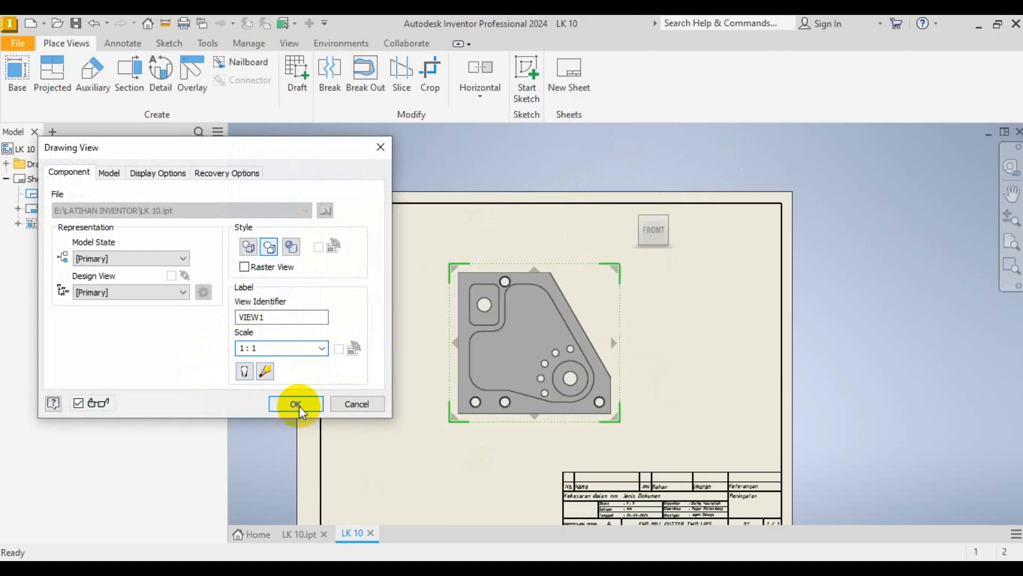
{"action": "left_click", "coordinate": [296, 404]}
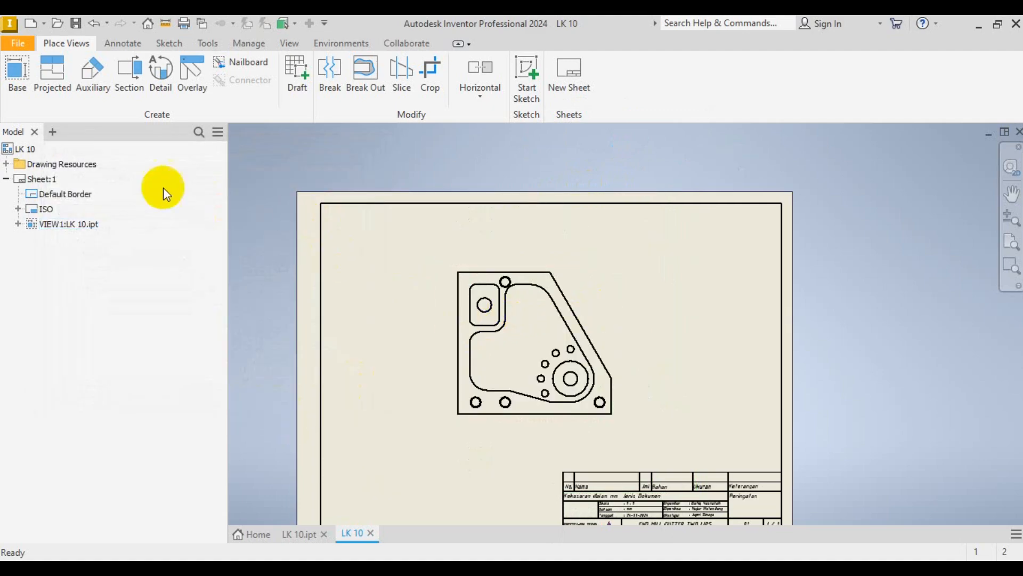
Create a projected side view from the front view and place it to its right on the sheet.
{"action": "left_click", "coordinate": [62, 75]}
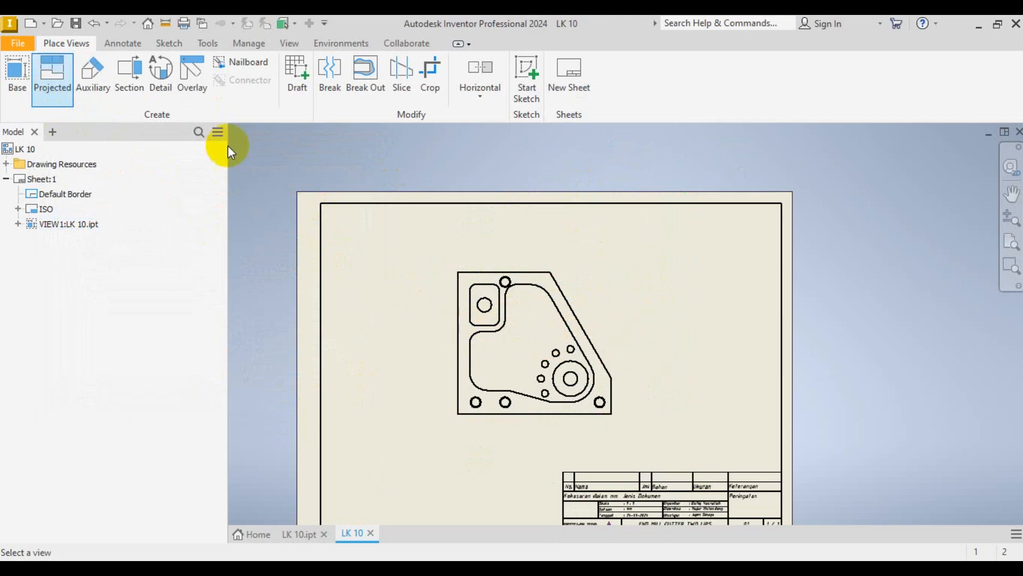
{"action": "left_click", "coordinate": [605, 286]}
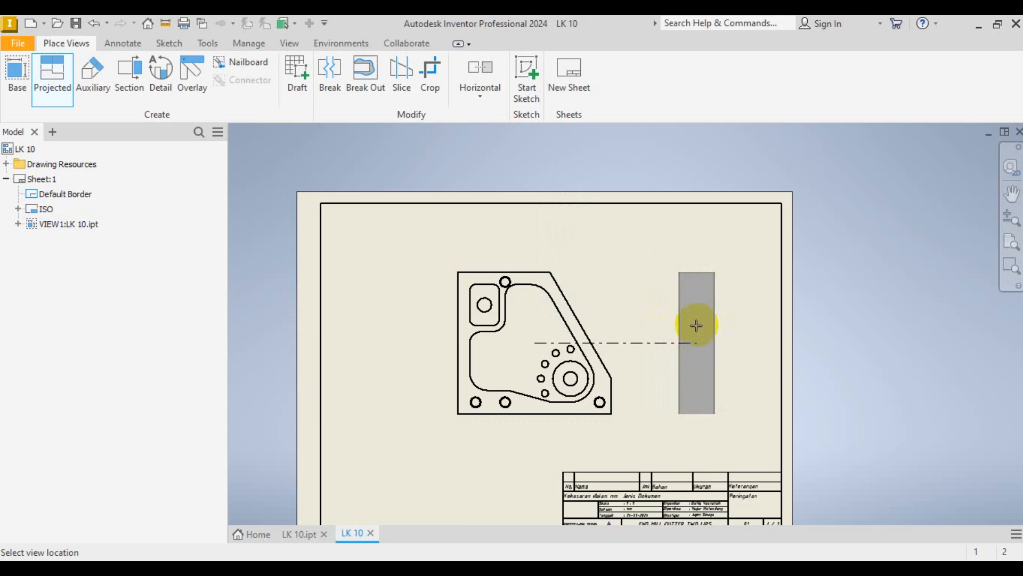
{"action": "left_click", "coordinate": [697, 326]}
{"action": "right_click", "coordinate": [696, 326]}
{"action": "left_click", "coordinate": [746, 326]}
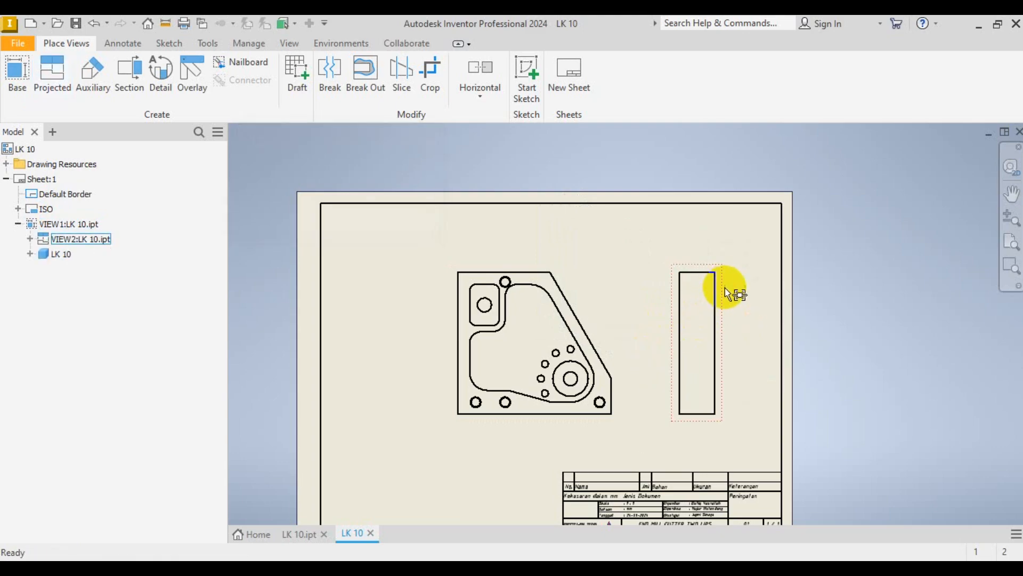
{"action": "left_click", "coordinate": [717, 264]}
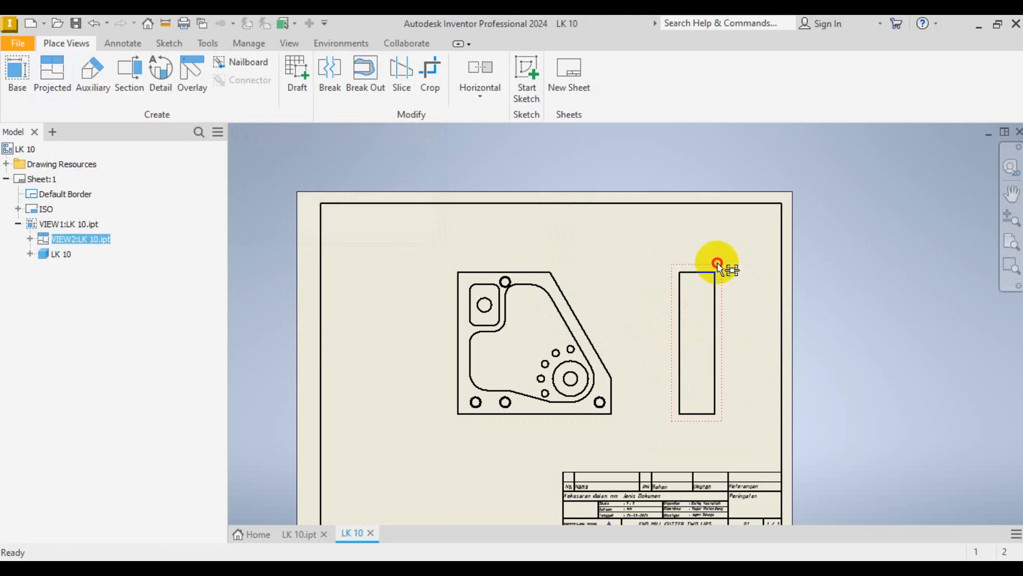
{"action": "right_click", "coordinate": [717, 264]}
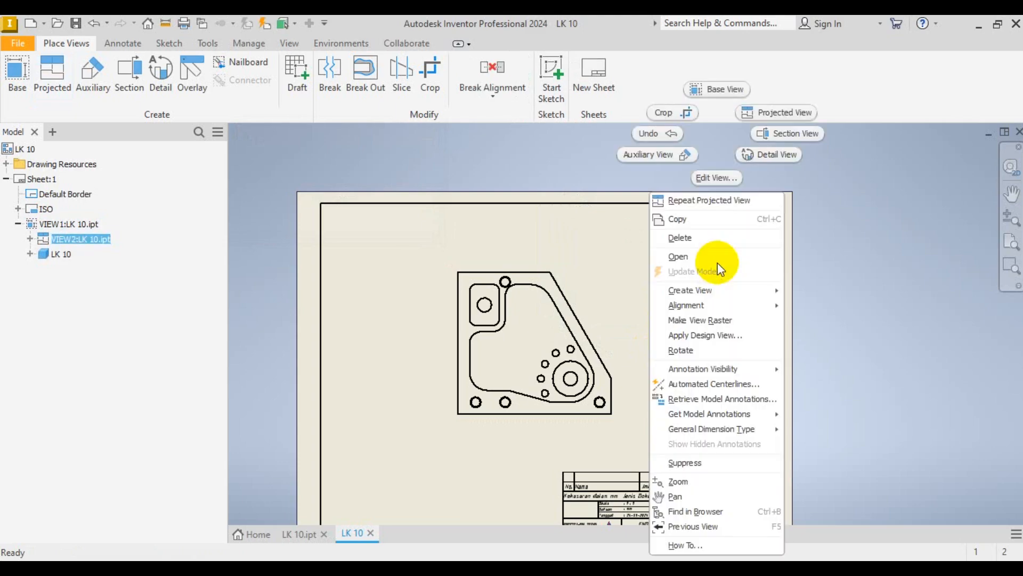
{"action": "left_click", "coordinate": [718, 177]}
{"action": "left_click", "coordinate": [369, 402]}
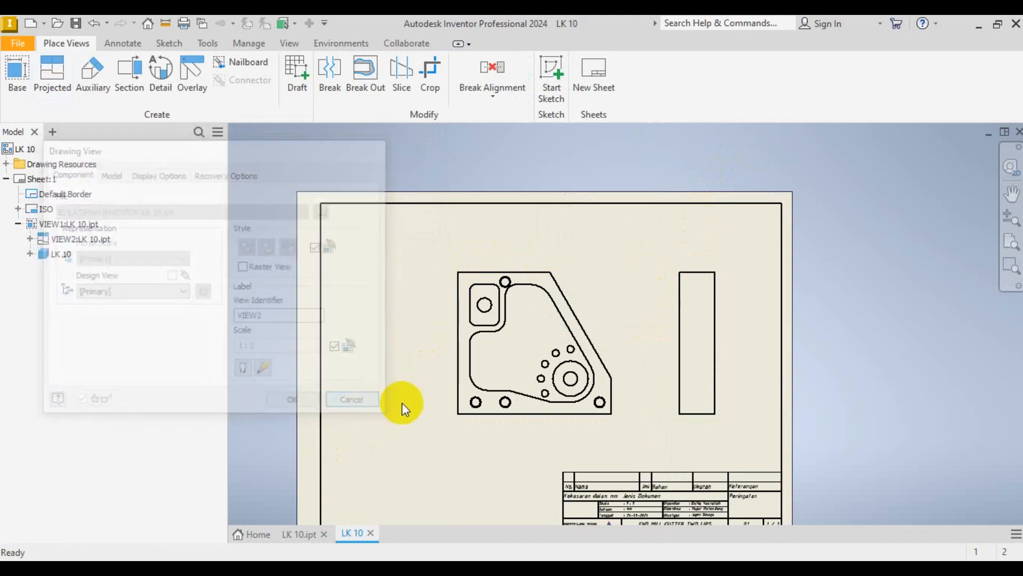
Delete the projected side view beside the front view and confirm its removal.
{"action": "left_click", "coordinate": [716, 269]}
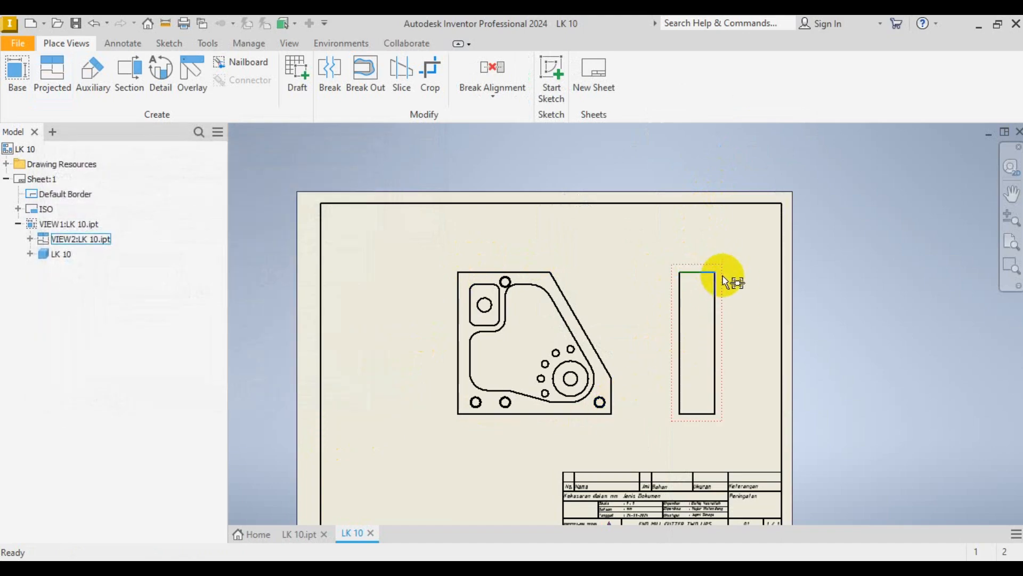
{"action": "key", "text": "Delete"}
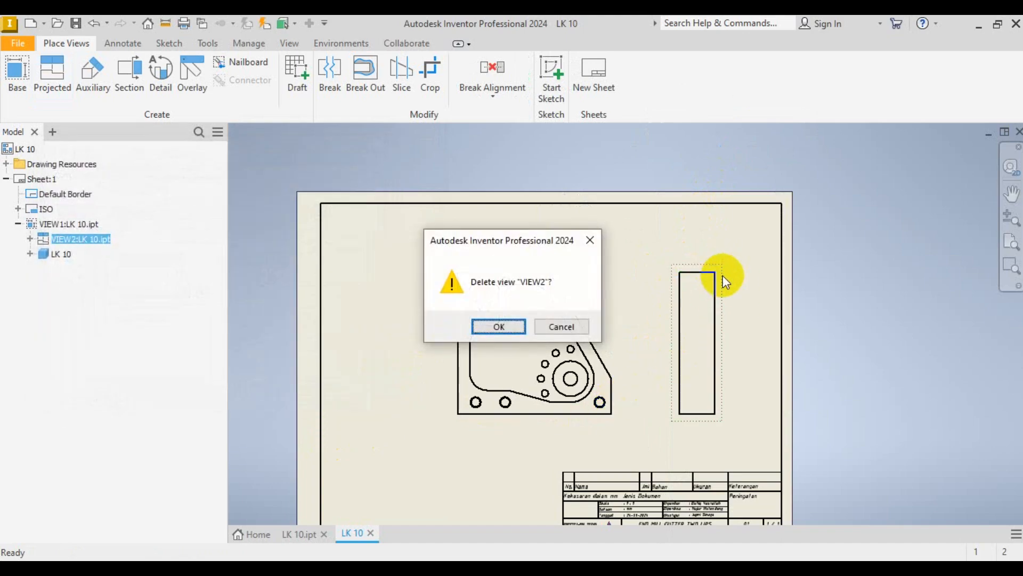
{"action": "left_click", "coordinate": [490, 327]}
Following cut A-A in the Detail LK.10 reference, draw a stepped section line on the front view through the pocket hole, rightmost small hole and large counterbore.
{"action": "left_click", "coordinate": [427, 569]}
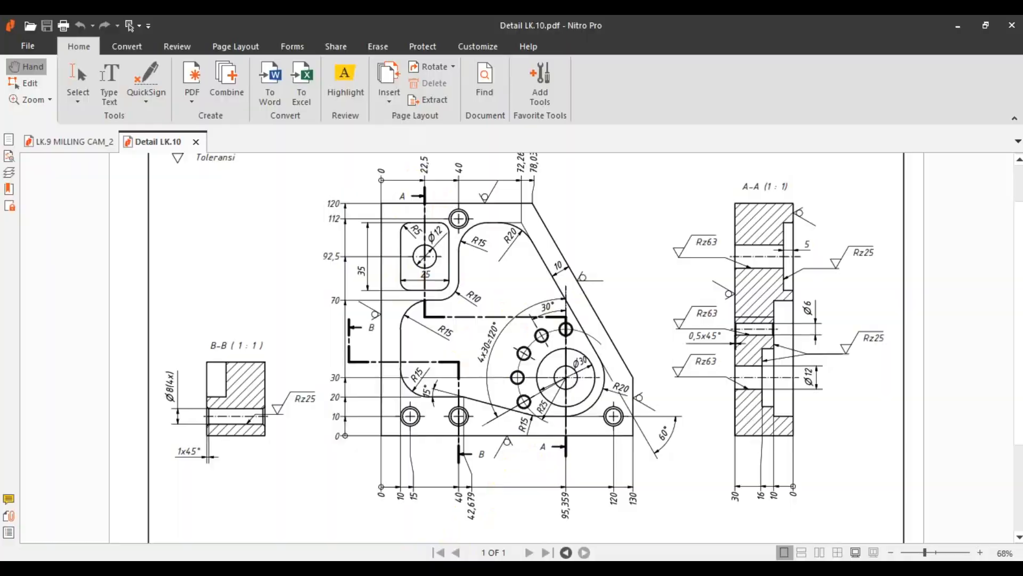
{"action": "left_click", "coordinate": [457, 569]}
{"action": "scroll", "coordinate": [615, 366], "scroll_direction": "up", "scroll_amount": 3}
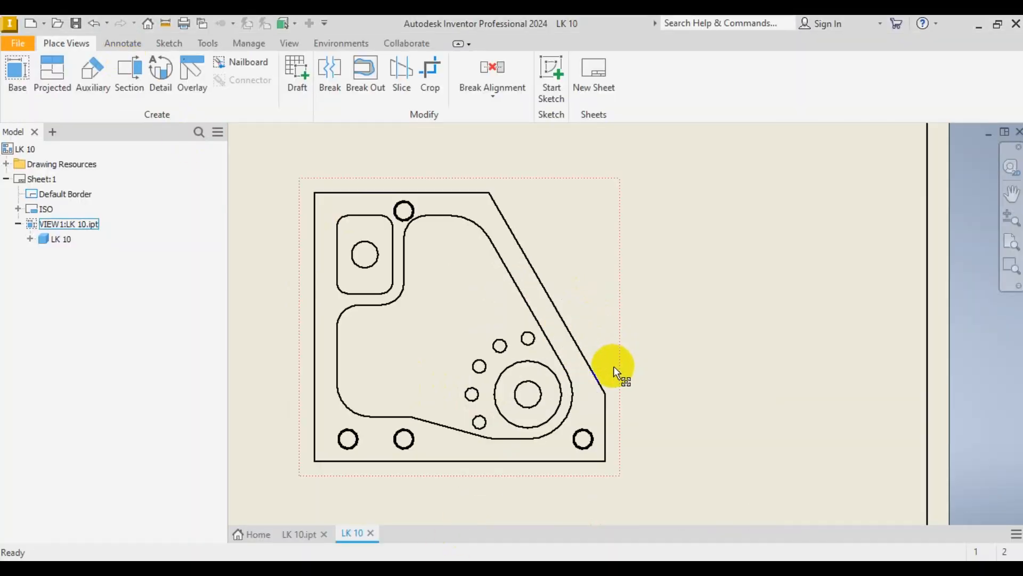
{"action": "left_click", "coordinate": [127, 72]}
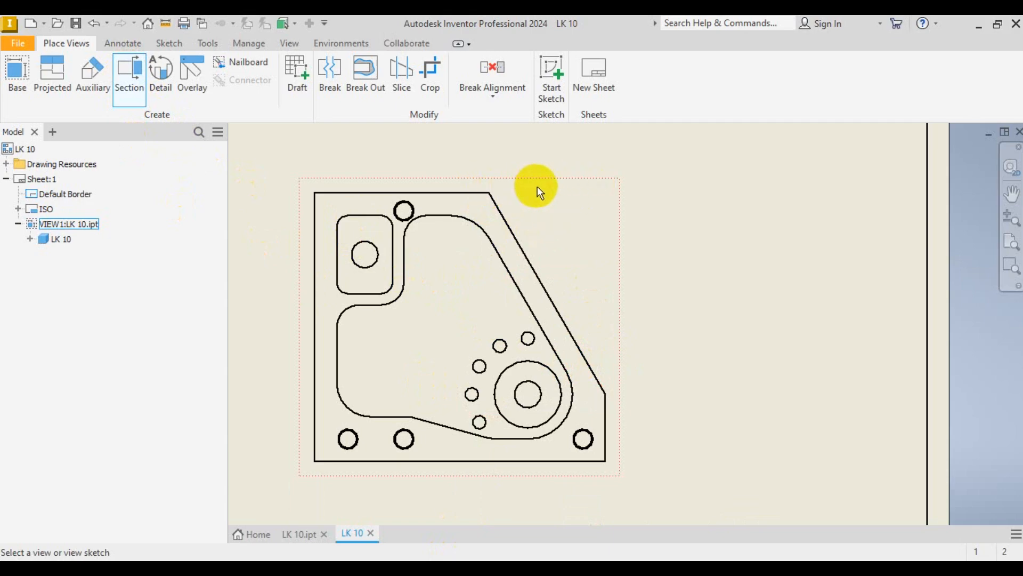
{"action": "left_click", "coordinate": [571, 183]}
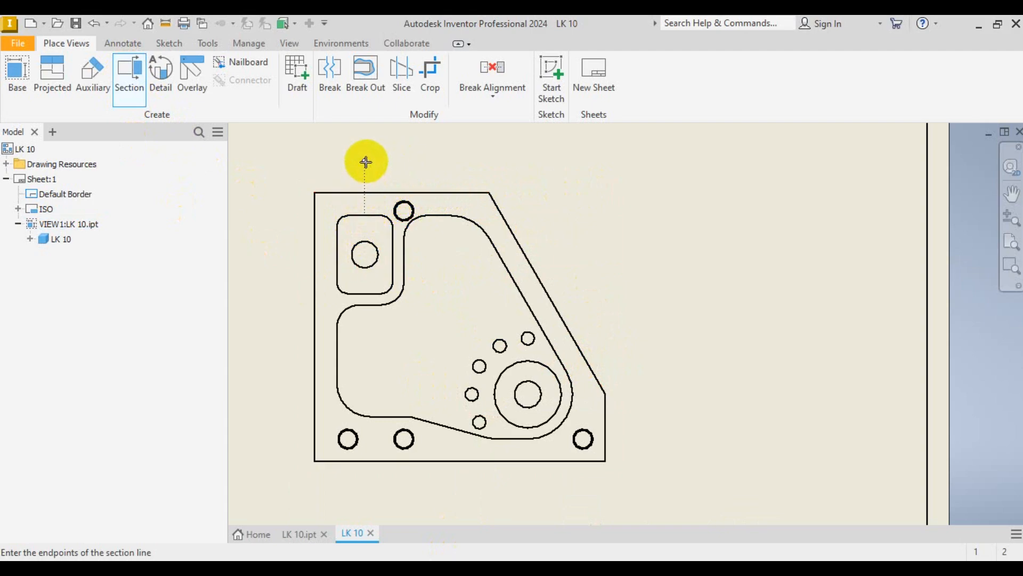
{"action": "left_click_drag", "start_coordinate": [364, 162], "coordinate": [348, 519]}
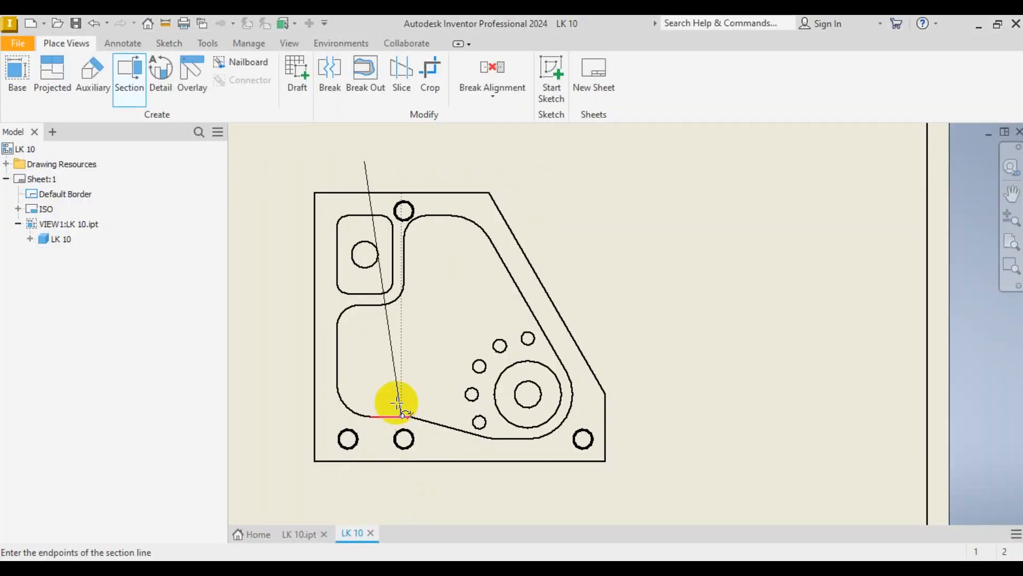
{"action": "left_click", "coordinate": [364, 324]}
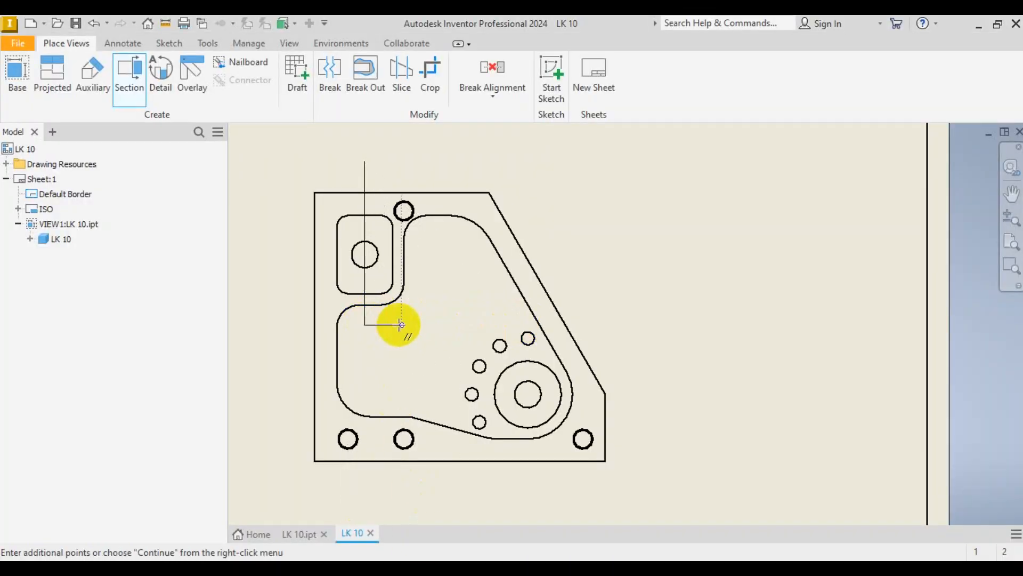
{"action": "scroll", "coordinate": [533, 321], "scroll_direction": "up", "scroll_amount": 4}
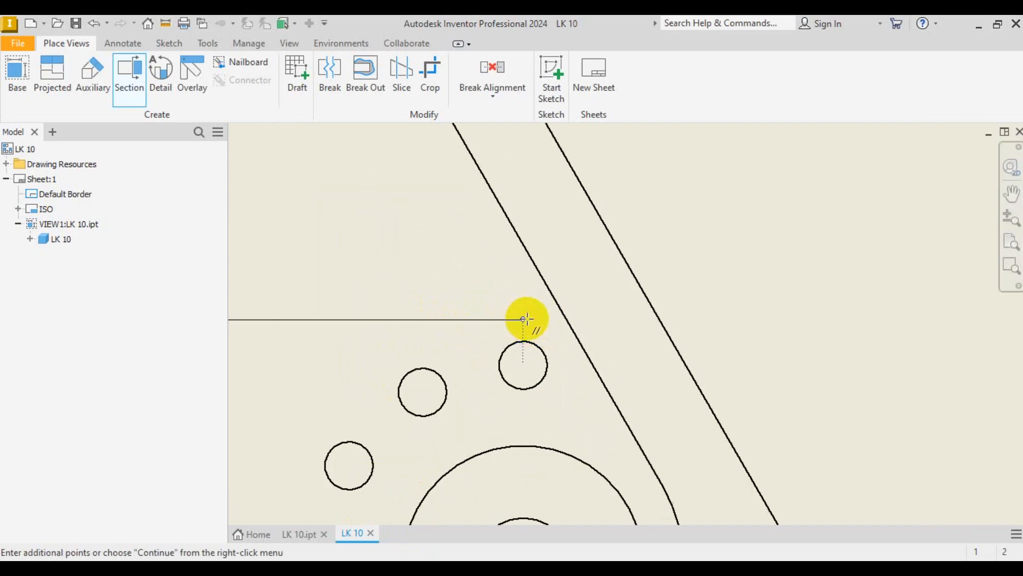
{"action": "left_click", "coordinate": [525, 319]}
{"action": "scroll", "coordinate": [525, 319], "scroll_direction": "down", "scroll_amount": 3}
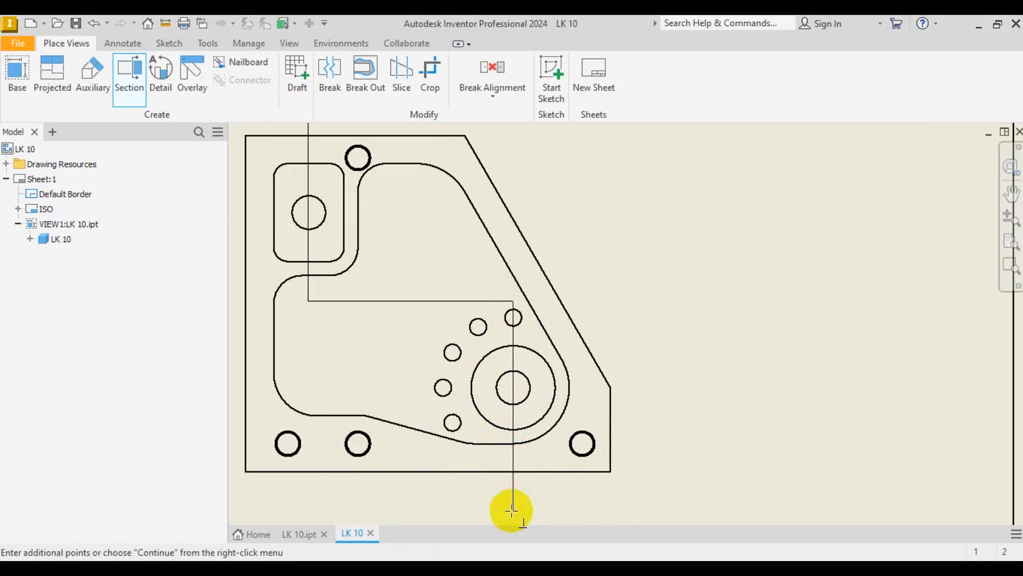
{"action": "right_click", "coordinate": [512, 511]}
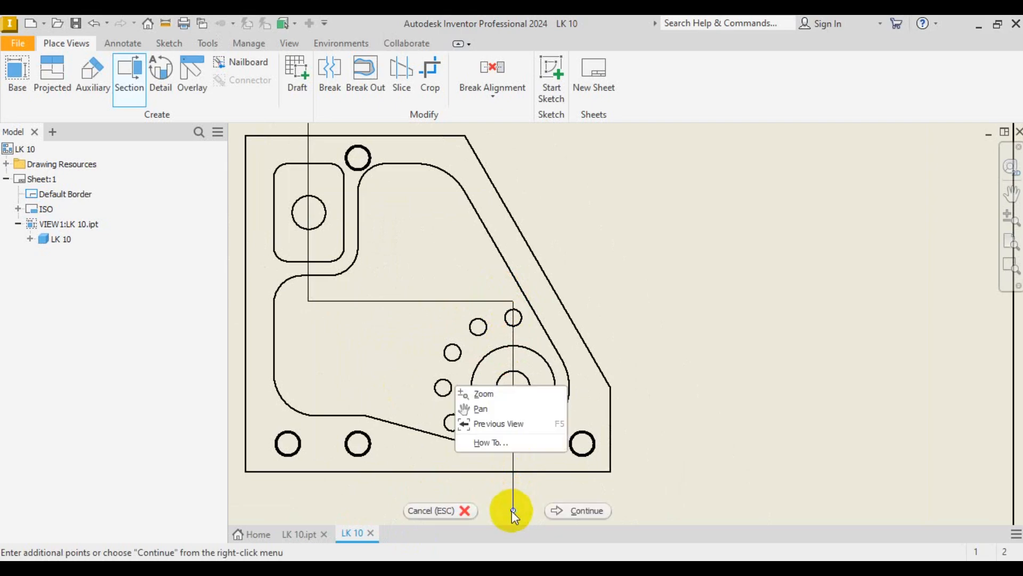
{"action": "left_click", "coordinate": [555, 509]}
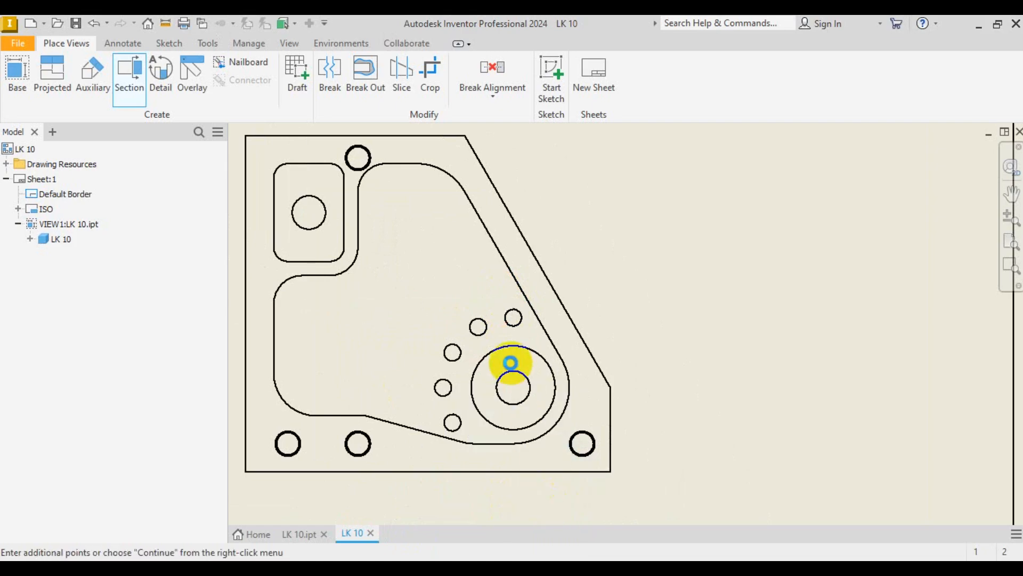
Check section A-A in the reference and place section view A at 1:1 scale to the right of the front view.
{"action": "scroll", "coordinate": [465, 336], "scroll_direction": "down", "scroll_amount": 3}
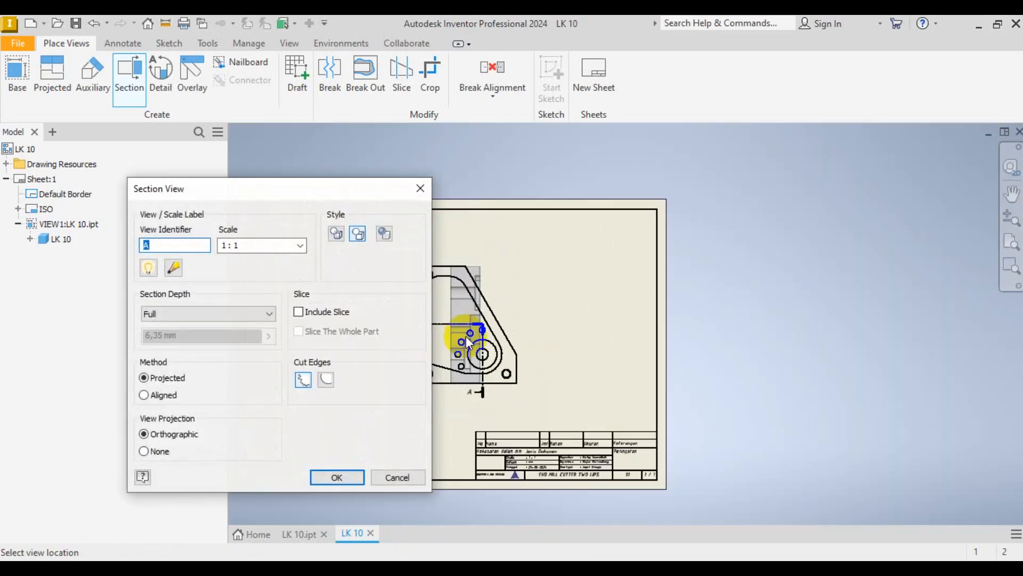
{"action": "scroll", "coordinate": [565, 348], "scroll_direction": "up", "scroll_amount": 3}
{"action": "left_click", "coordinate": [416, 566]}
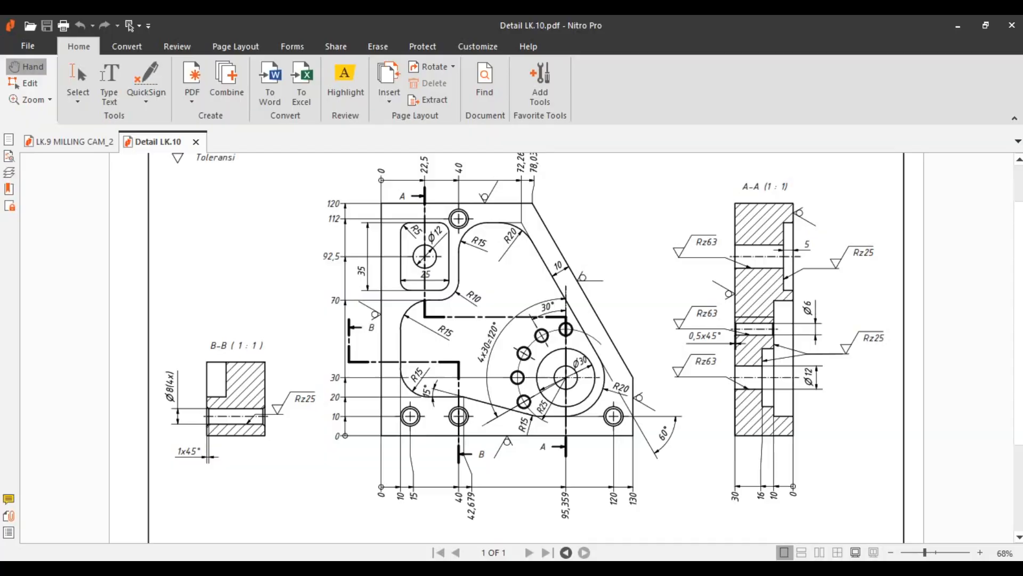
{"action": "left_click", "coordinate": [419, 566]}
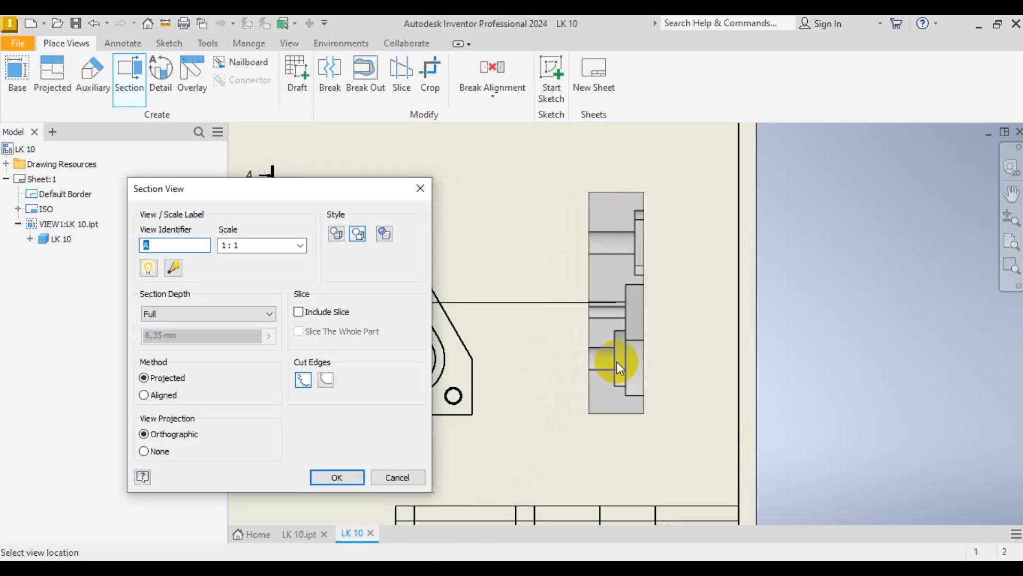
{"action": "left_click", "coordinate": [617, 362]}
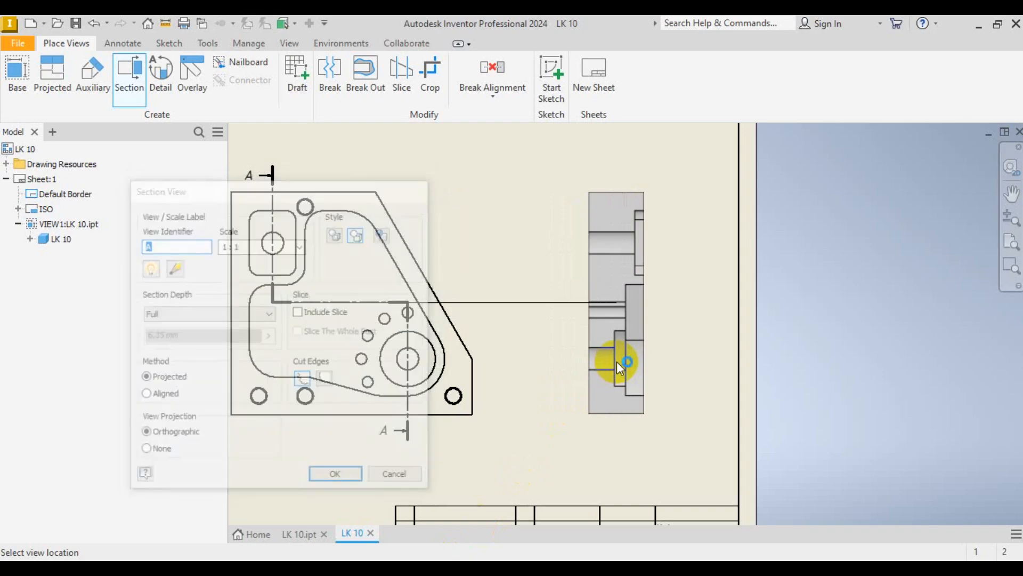
Compare the hatching and hole steps of section view A-A with the Detail LK.10 reference.
{"action": "scroll", "coordinate": [618, 356], "scroll_direction": "up", "scroll_amount": 3}
{"action": "scroll", "coordinate": [676, 278], "scroll_direction": "down", "scroll_amount": 2}
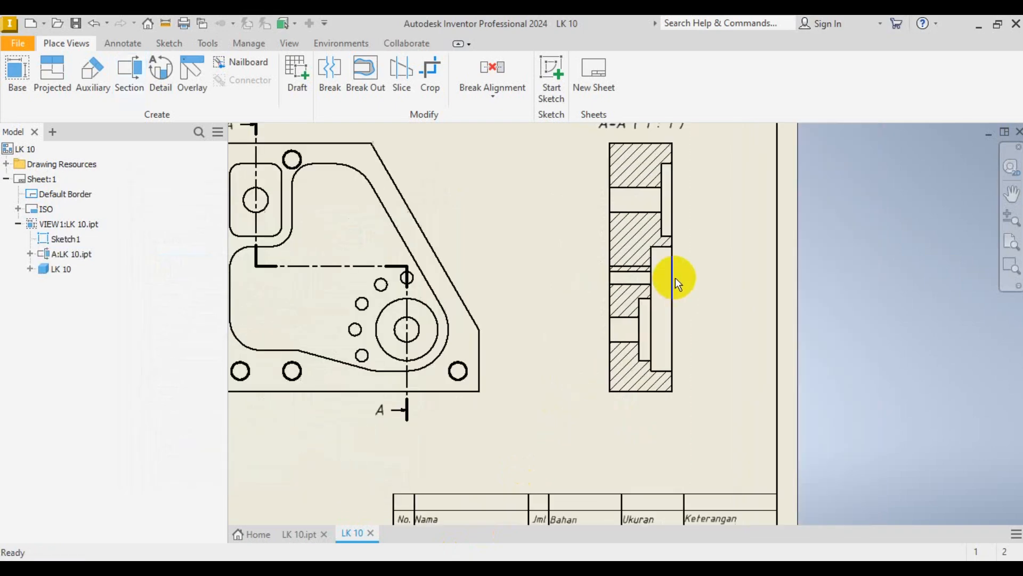
{"action": "scroll", "coordinate": [654, 285], "scroll_direction": "up", "scroll_amount": 2}
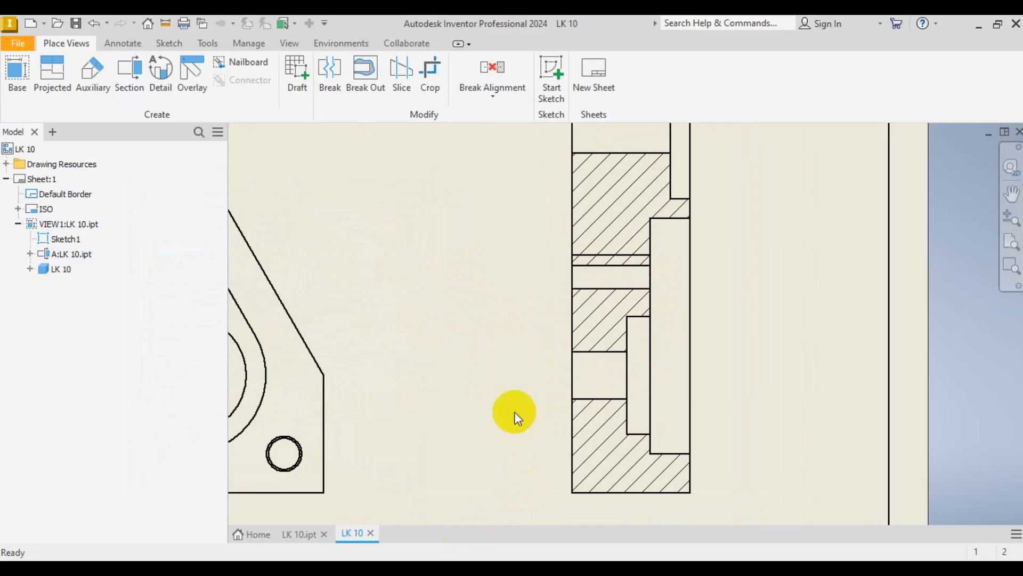
{"action": "left_click", "coordinate": [492, 567]}
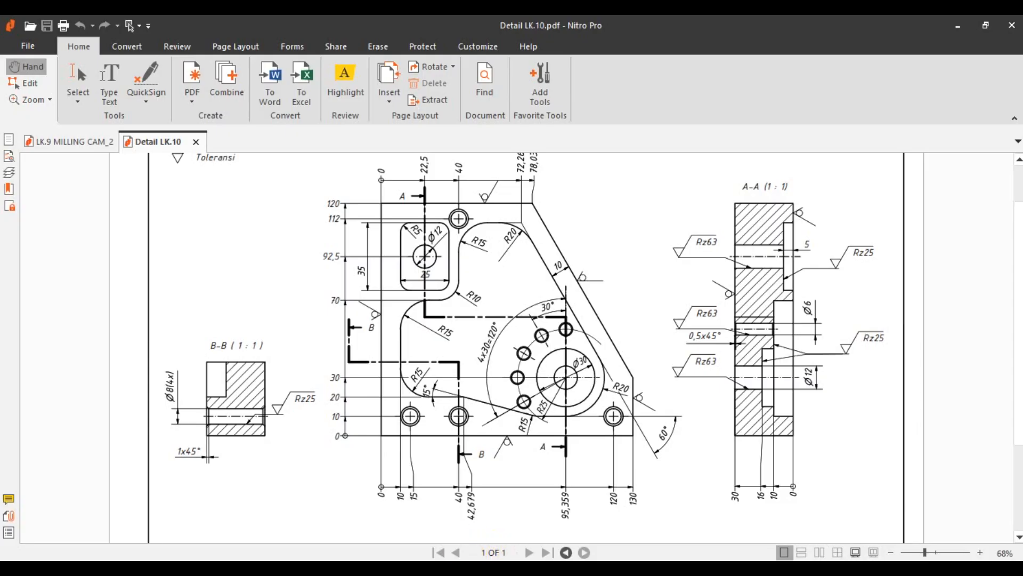
{"action": "left_click", "coordinate": [472, 566]}
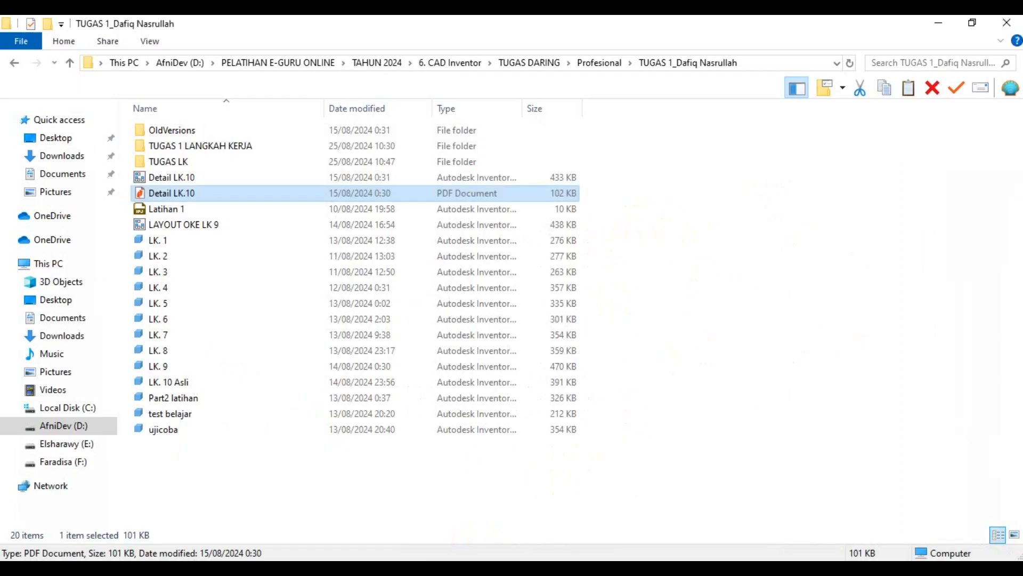
{"action": "left_click", "coordinate": [474, 566]}
{"action": "scroll", "coordinate": [684, 336], "scroll_direction": "down", "scroll_amount": 3}
{"action": "scroll", "coordinate": [674, 242], "scroll_direction": "up", "scroll_amount": 2}
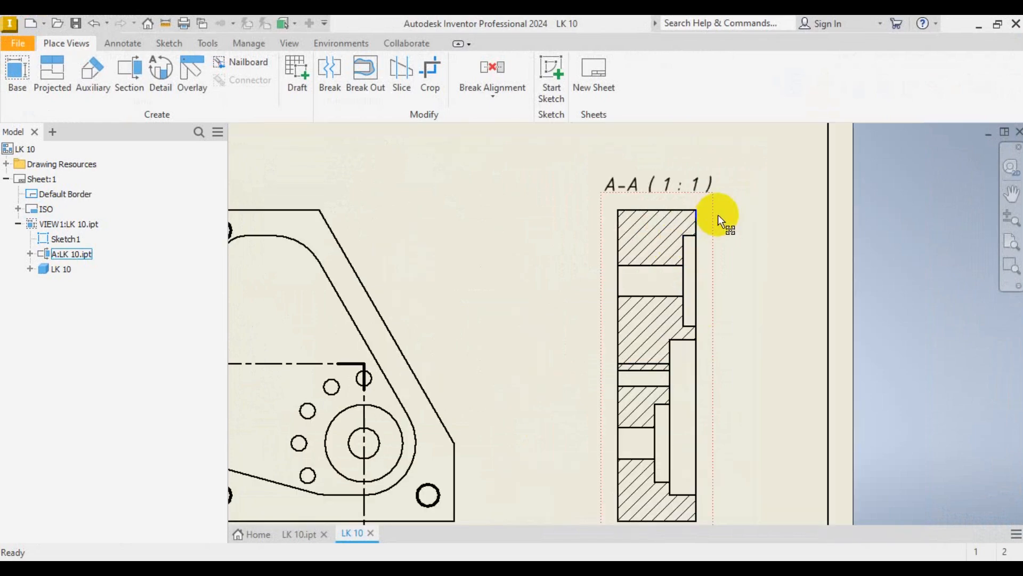
{"action": "scroll", "coordinate": [701, 218], "scroll_direction": "down", "scroll_amount": 2}
{"action": "scroll", "coordinate": [686, 188], "scroll_direction": "up", "scroll_amount": 2}
{"action": "scroll", "coordinate": [688, 256], "scroll_direction": "down", "scroll_amount": 2}
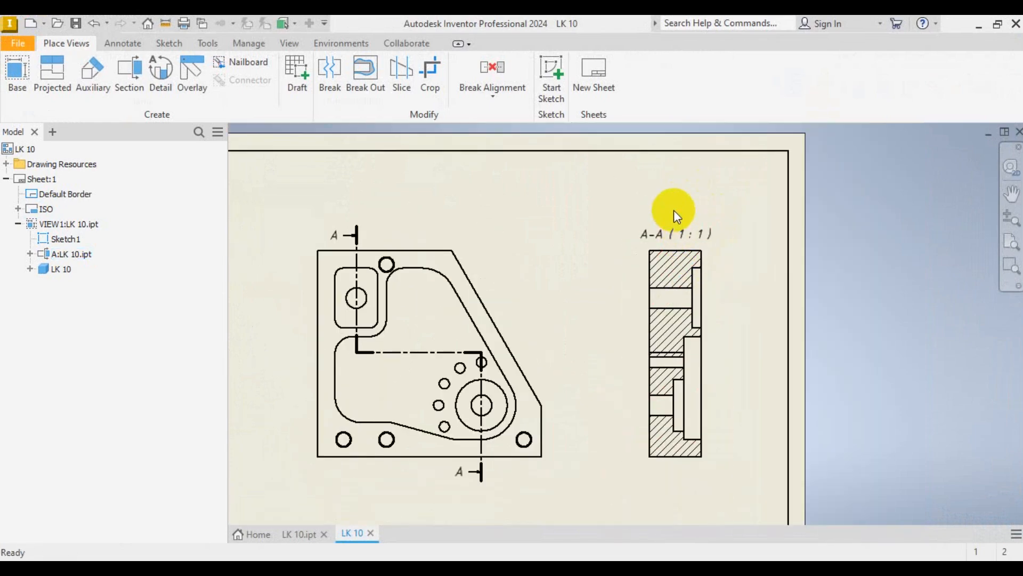
Move the A-A (1:1) label slightly higher above the section view.
{"action": "left_click_drag", "start_coordinate": [671, 234], "coordinate": [673, 215]}
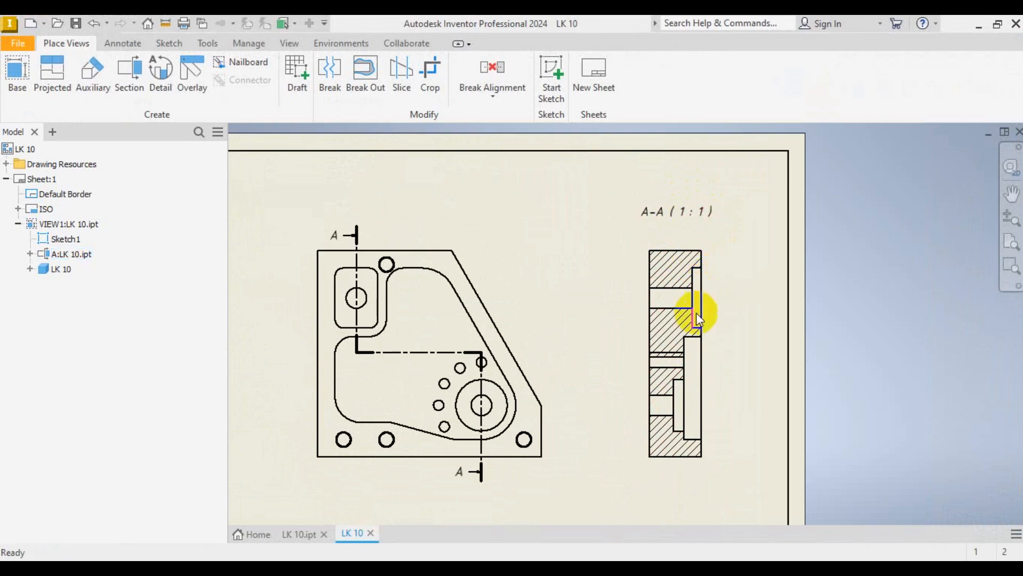
{"action": "scroll", "coordinate": [740, 331], "scroll_direction": "down", "scroll_amount": 2}
{"action": "scroll", "coordinate": [740, 332], "scroll_direction": "up", "scroll_amount": 2}
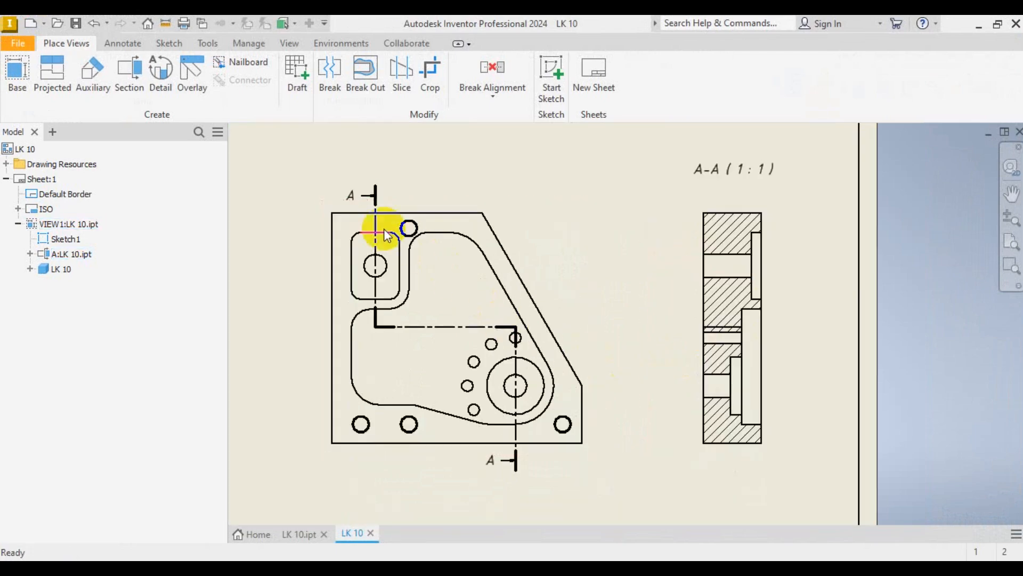
Examine the courses of section lines A-A and B-B in the Detail LK.10 reference.
{"action": "left_click", "coordinate": [422, 567]}
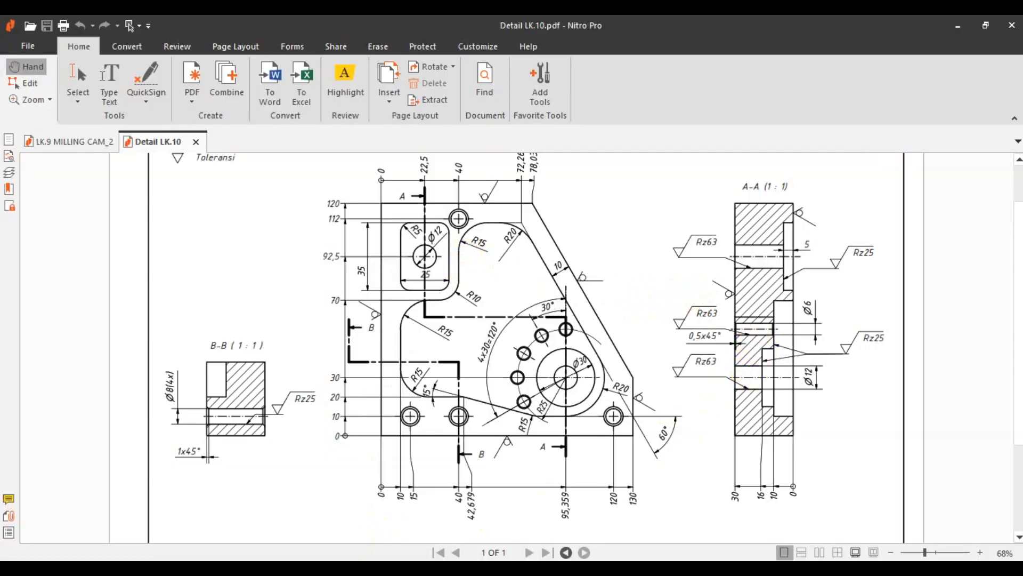
{"action": "left_click", "coordinate": [384, 568]}
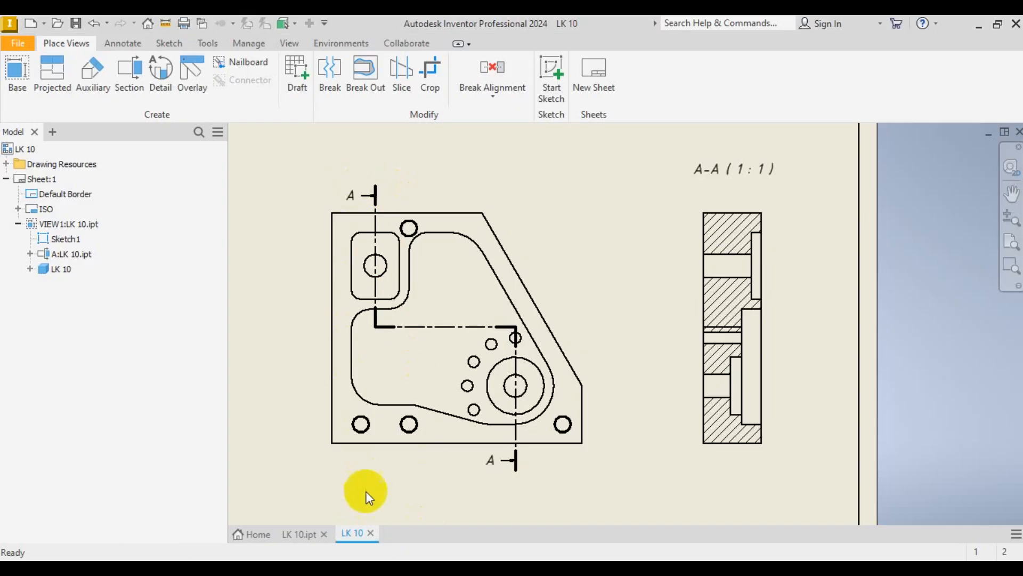
{"action": "left_click", "coordinate": [390, 566]}
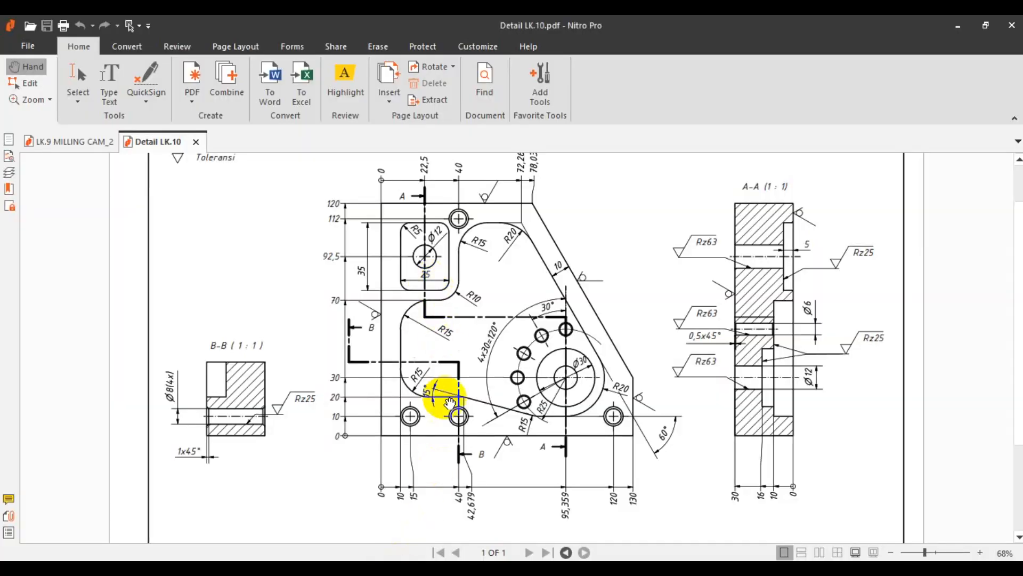
{"action": "left_click", "coordinate": [389, 566]}
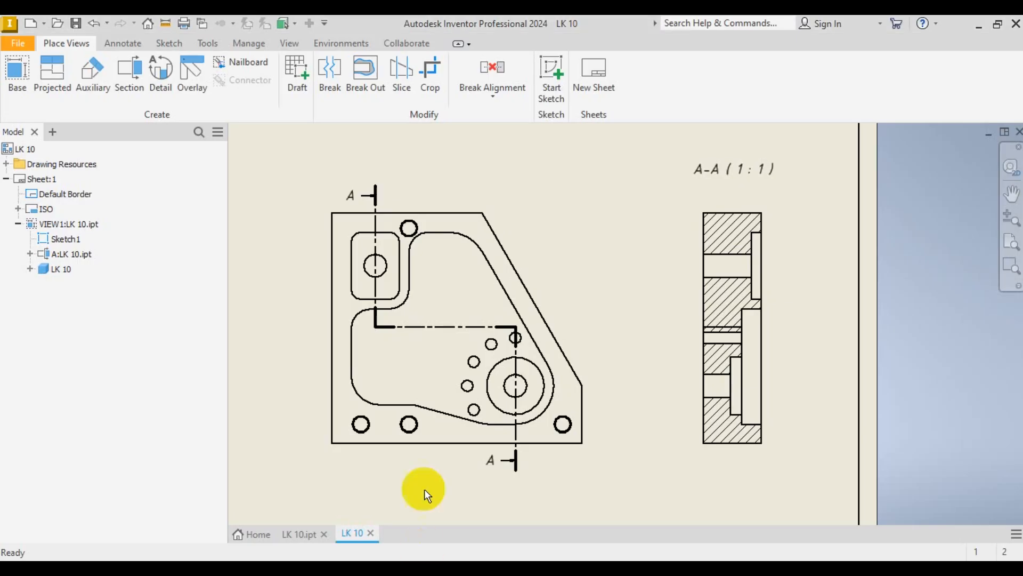
Set the View Annotation (ISO) section line format for line A-A to the thin full line without thick corners and save the style.
{"action": "left_click_drag", "start_coordinate": [373, 208], "coordinate": [378, 208]}
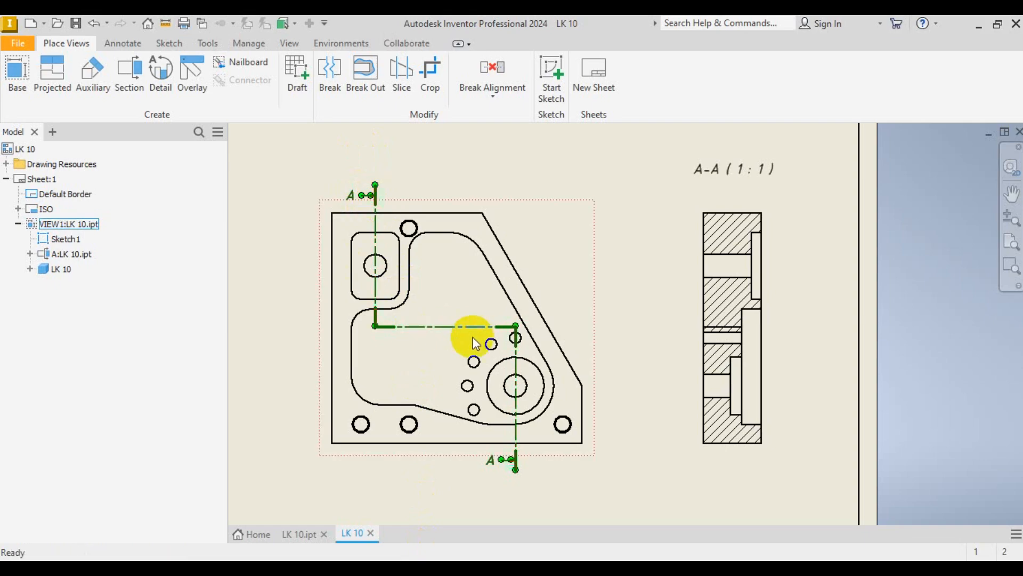
{"action": "right_click", "coordinate": [509, 327]}
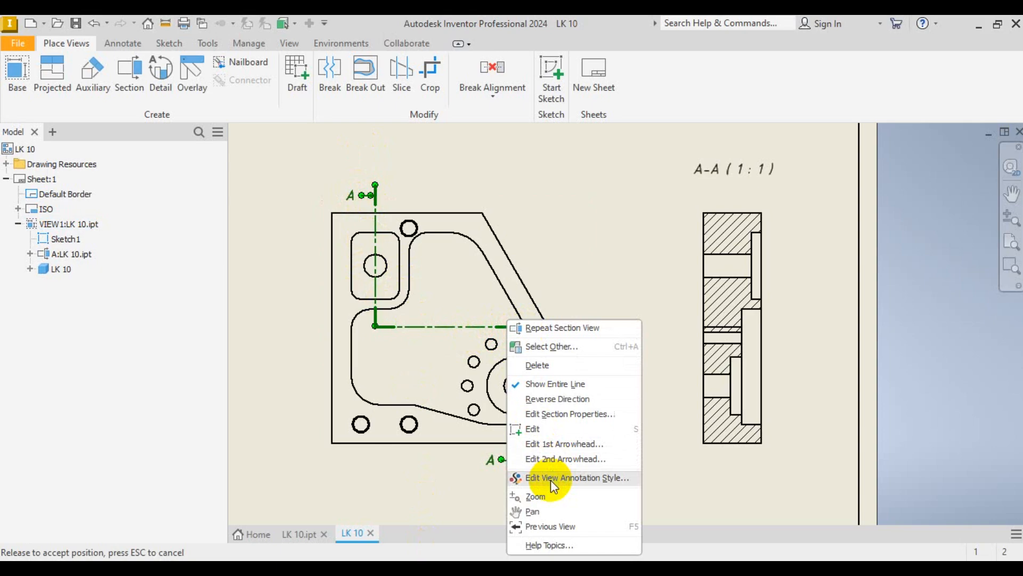
{"action": "left_click", "coordinate": [564, 156]}
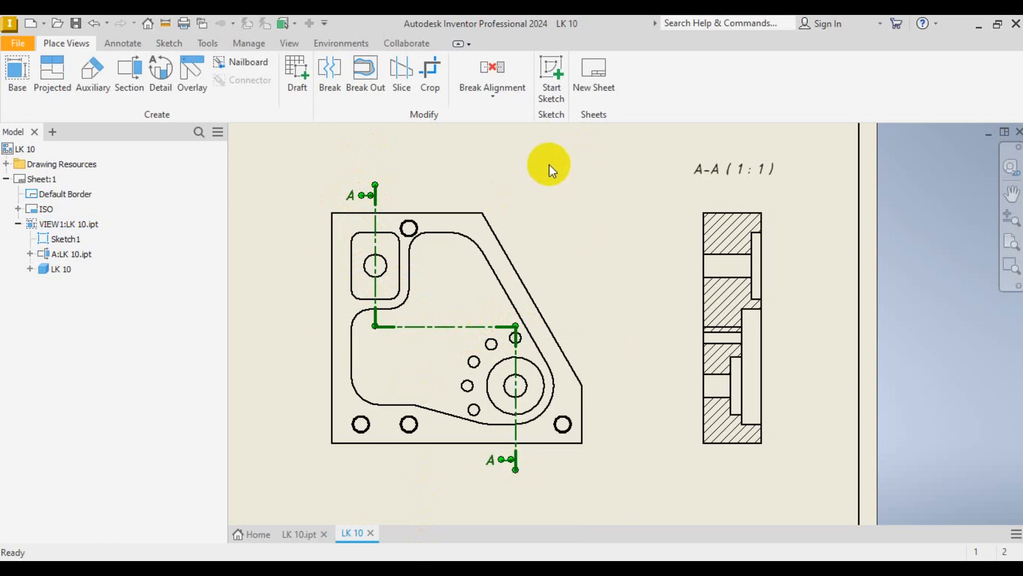
{"action": "left_click_drag", "start_coordinate": [446, 326], "coordinate": [447, 327]}
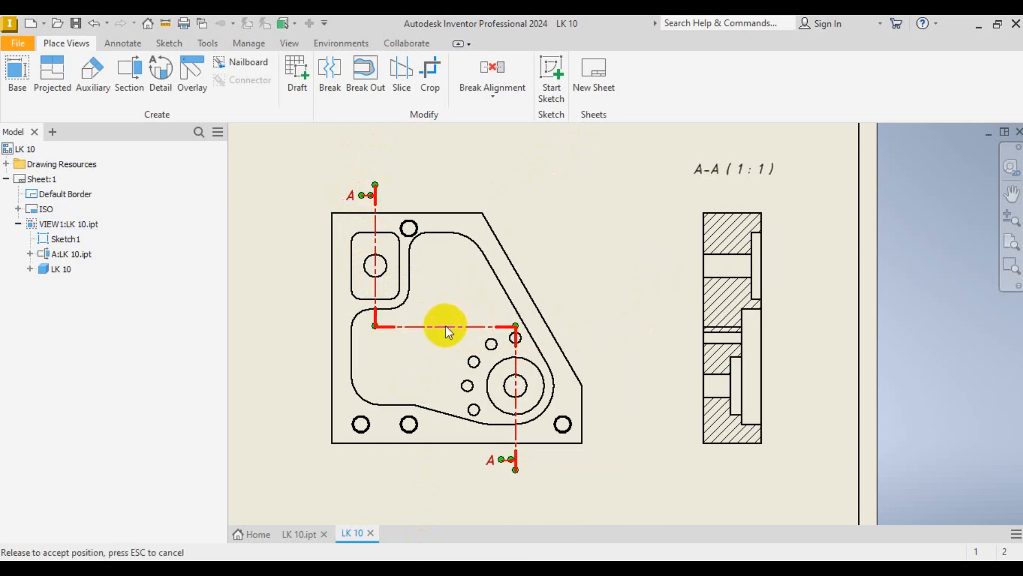
{"action": "right_click", "coordinate": [445, 325]}
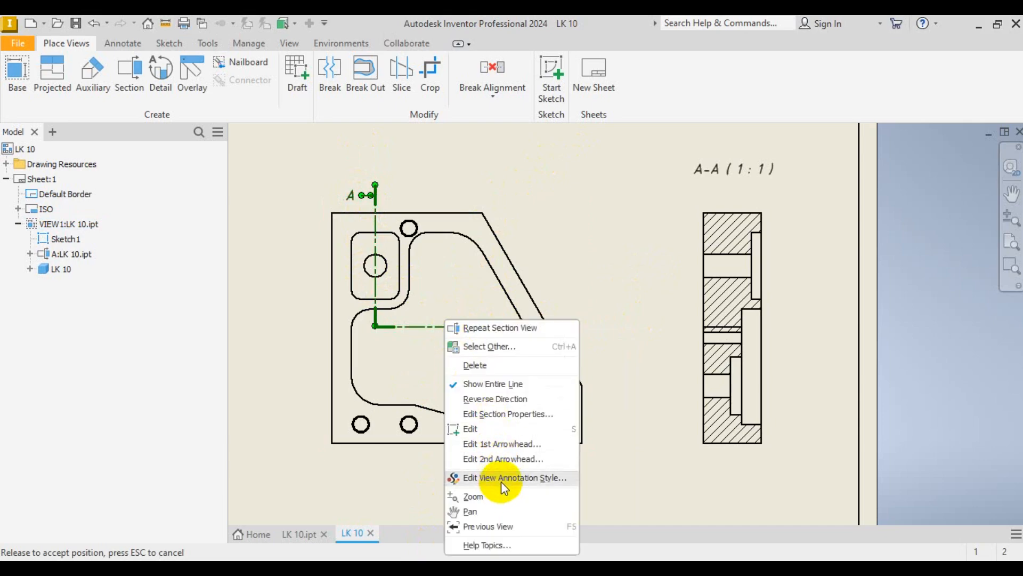
{"action": "key", "text": "Escape"}
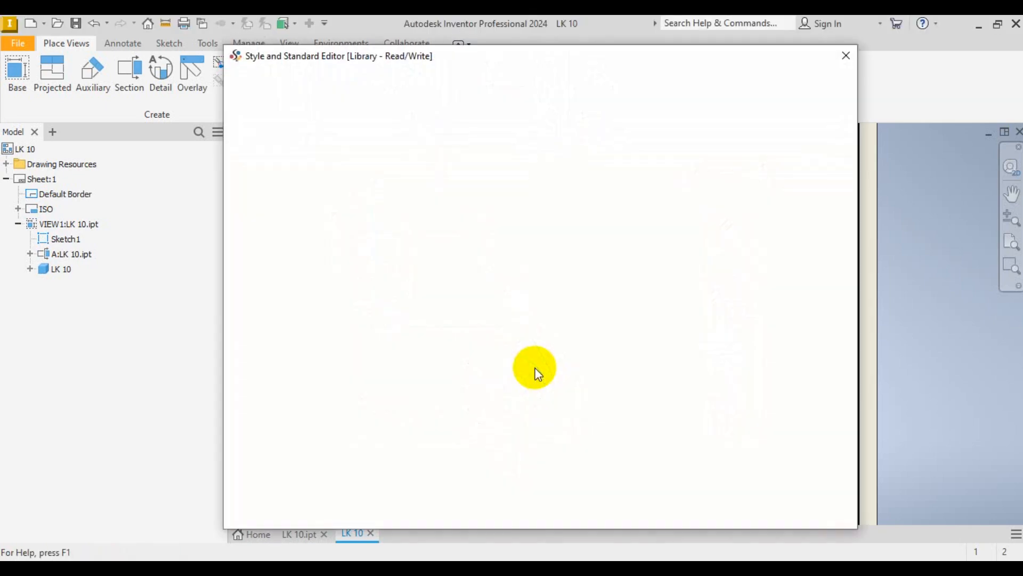
{"action": "mouse_move", "coordinate": [579, 63]}
{"action": "left_mouse_down"}
{"action": "mouse_move", "coordinate": [304, 325]}
{"action": "mouse_move", "coordinate": [521, 258]}
{"action": "mouse_move", "coordinate": [237, 179]}
{"action": "mouse_move", "coordinate": [162, 201]}
{"action": "left_mouse_up"}
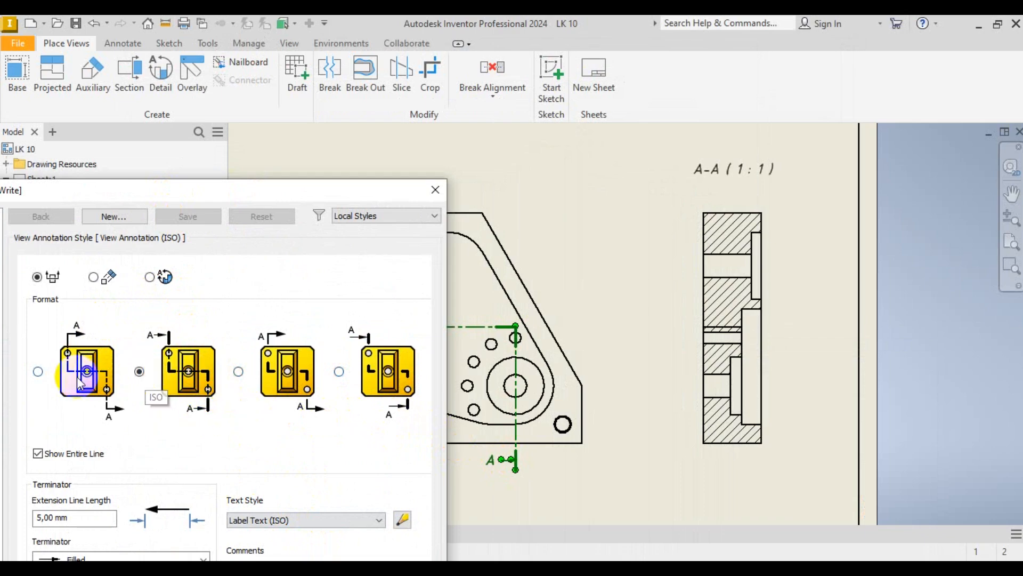
{"action": "left_click", "coordinate": [38, 372]}
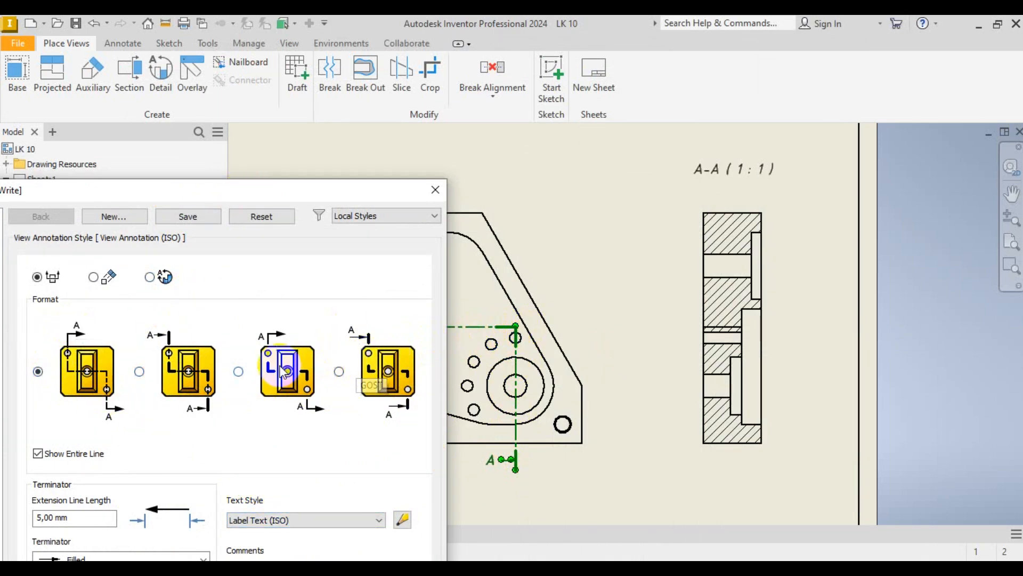
{"action": "left_click", "coordinate": [238, 371]}
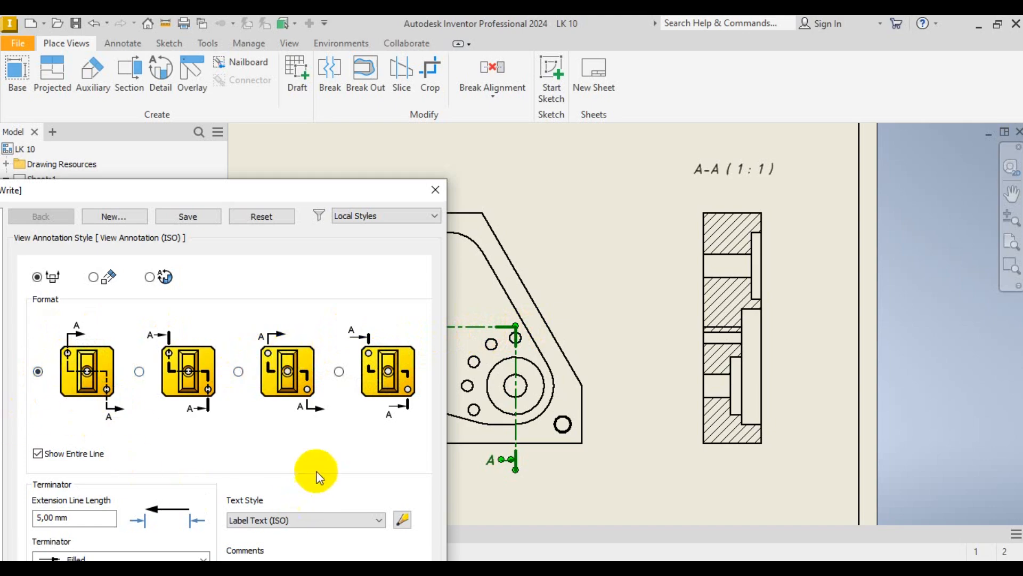
{"action": "left_click_drag", "start_coordinate": [280, 191], "coordinate": [311, 50]}
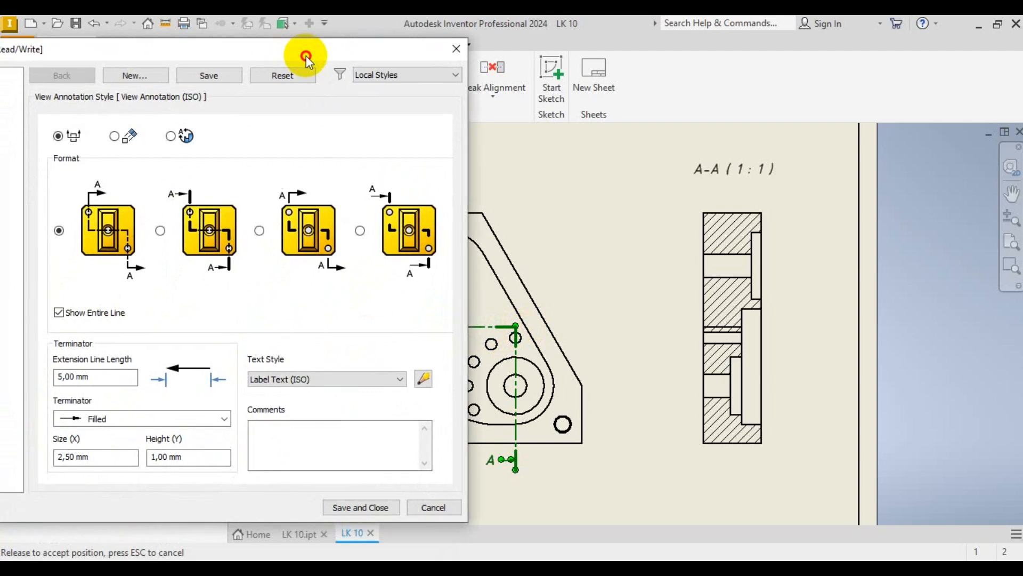
{"action": "left_click", "coordinate": [366, 513]}
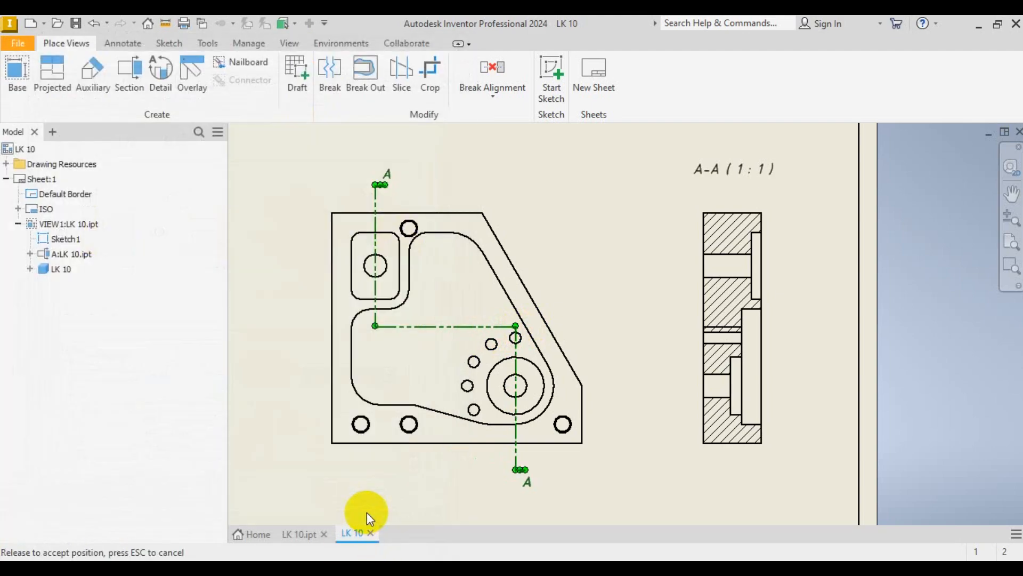
{"action": "left_click", "coordinate": [628, 478]}
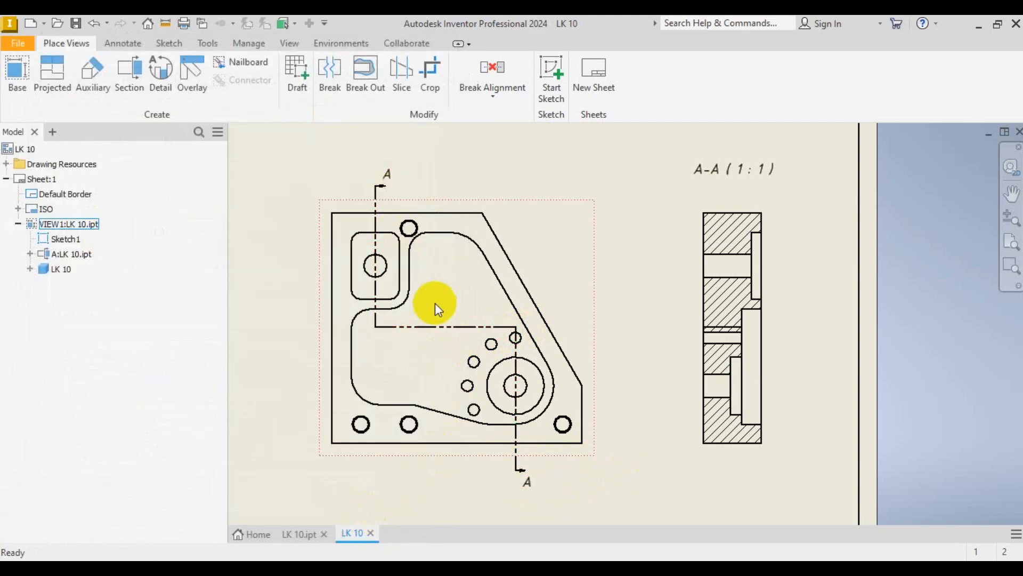
Change the View Annotation (ISO) section line format to thick corner segments with the letters beside outward-pointing end arrows, and save the style.
{"action": "scroll", "coordinate": [388, 171], "scroll_direction": "down", "scroll_amount": 3}
{"action": "scroll", "coordinate": [614, 208], "scroll_direction": "up", "scroll_amount": 3}
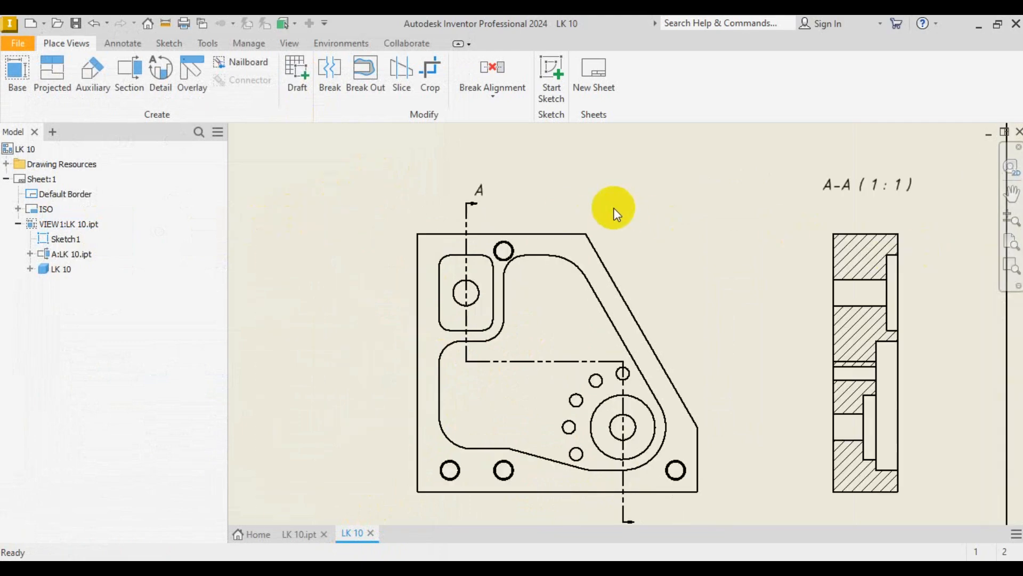
{"action": "scroll", "coordinate": [529, 278], "scroll_direction": "down", "scroll_amount": 4}
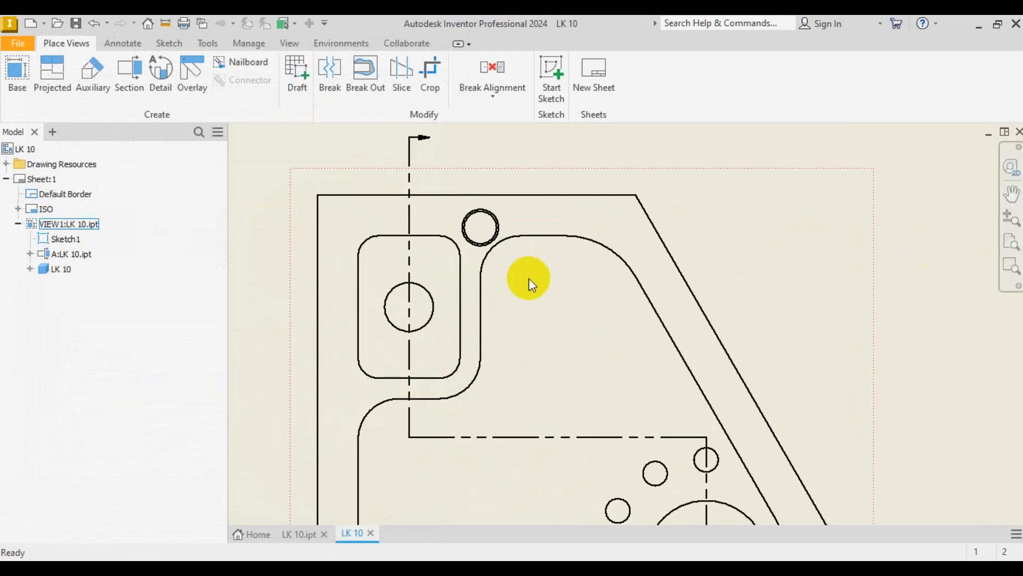
{"action": "scroll", "coordinate": [528, 278], "scroll_direction": "up", "scroll_amount": 4}
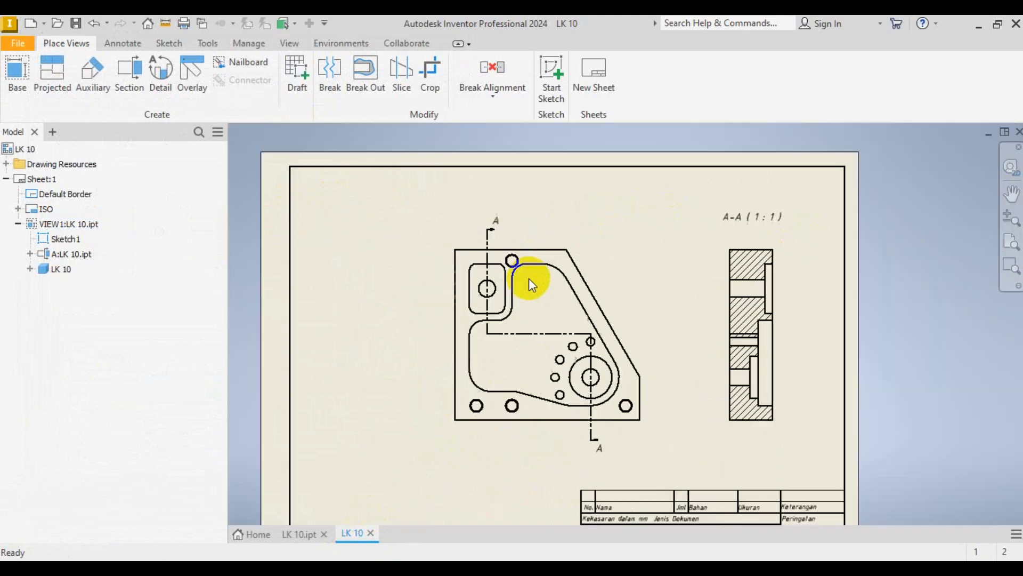
{"action": "scroll", "coordinate": [586, 372], "scroll_direction": "down", "scroll_amount": 3}
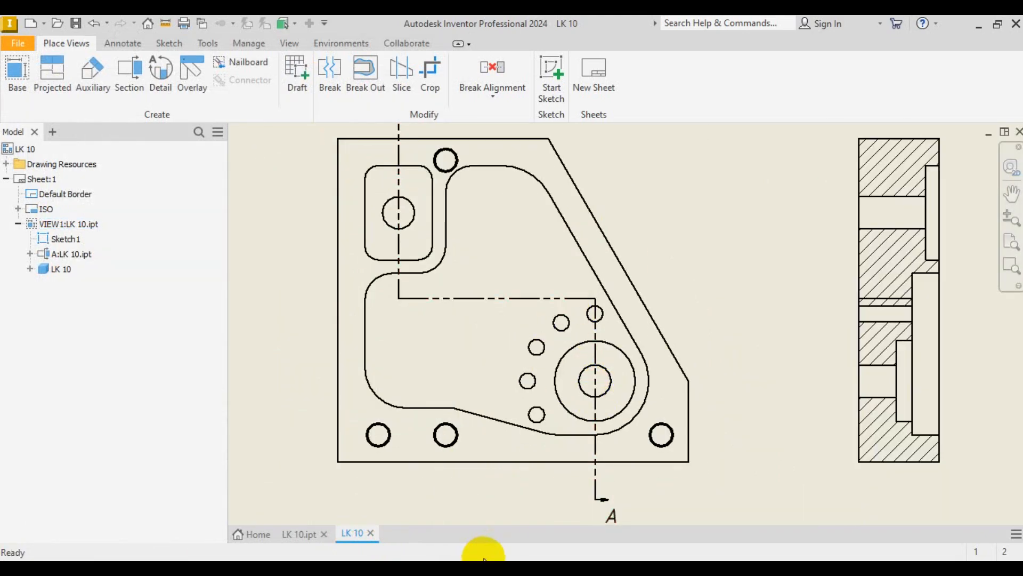
{"action": "left_click_drag", "start_coordinate": [537, 298], "coordinate": [537, 300]}
{"action": "right_click", "coordinate": [534, 295]}
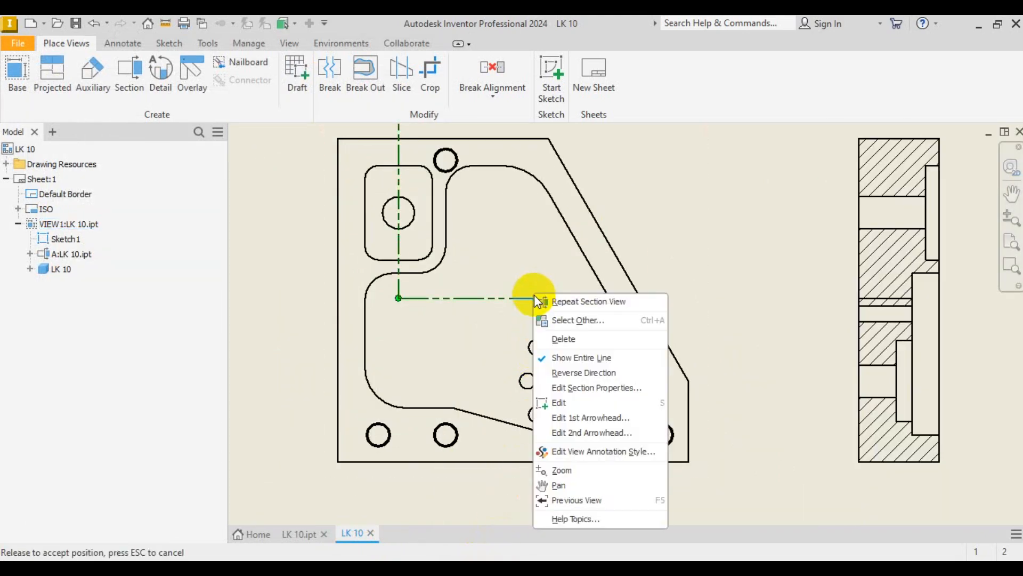
{"action": "left_click", "coordinate": [606, 453]}
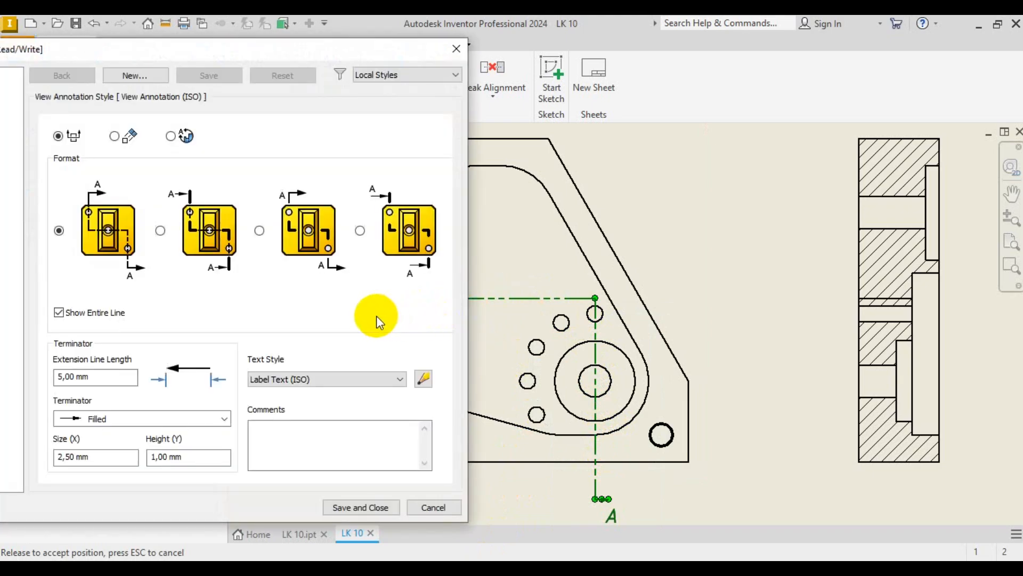
{"action": "left_click", "coordinate": [259, 231]}
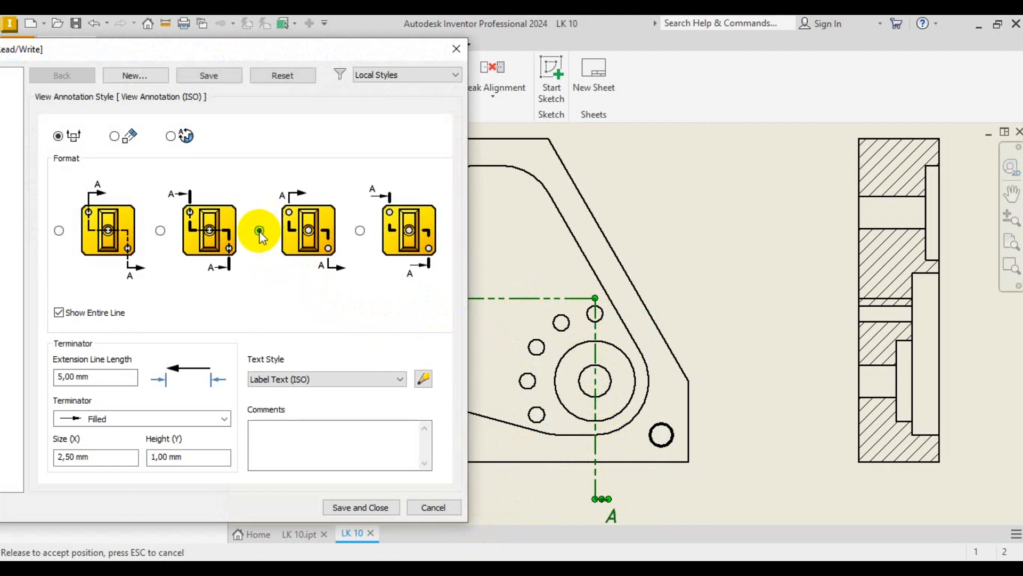
{"action": "left_click", "coordinate": [382, 508]}
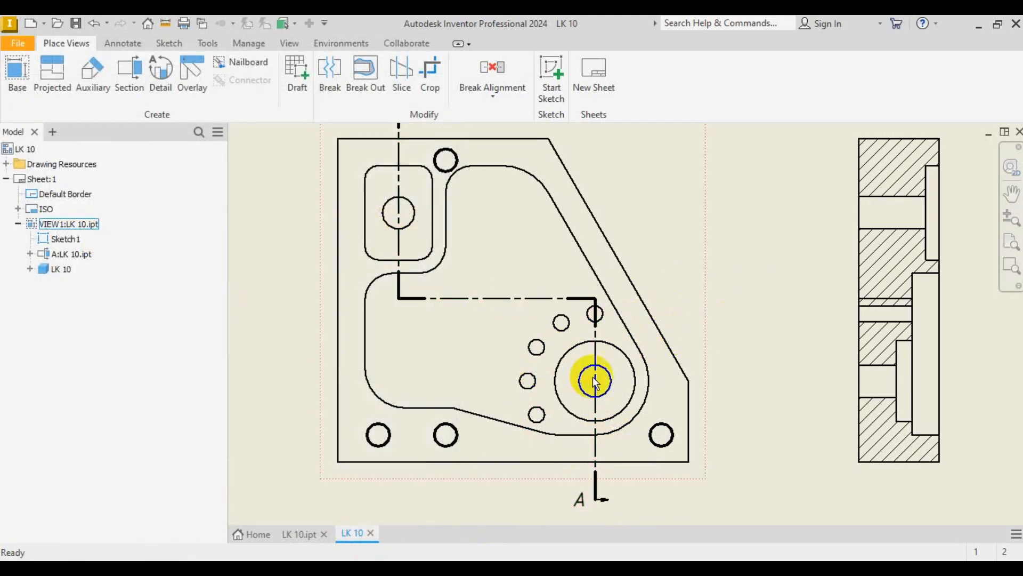
Compare the arrows, letters and thick corners of section line A-A with those in the Detail LK.10 reference.
{"action": "left_click", "coordinate": [437, 568]}
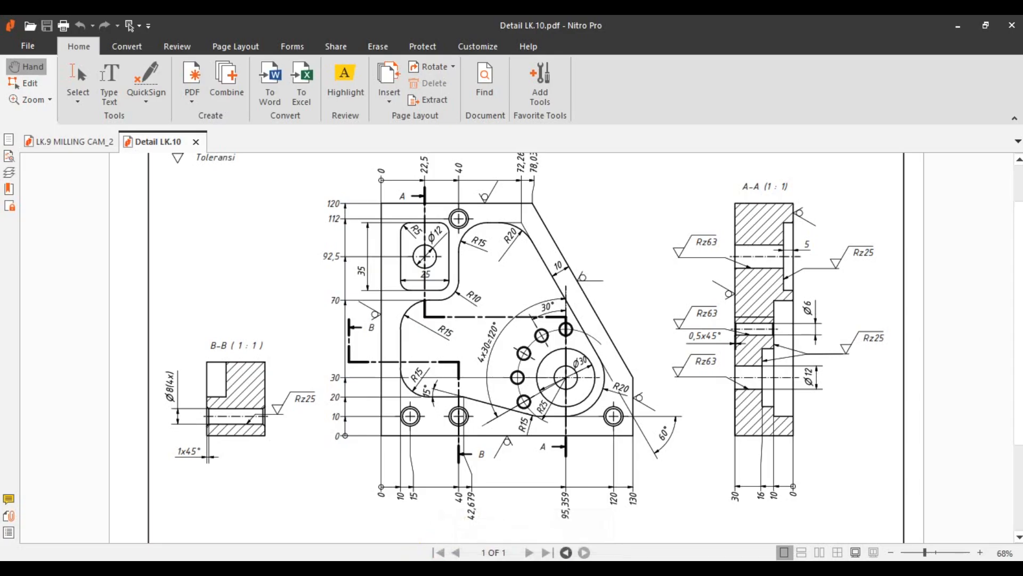
{"action": "left_click", "coordinate": [463, 568]}
{"action": "scroll", "coordinate": [432, 389], "scroll_direction": "up", "scroll_amount": 3}
{"action": "scroll", "coordinate": [412, 333], "scroll_direction": "down", "scroll_amount": 5}
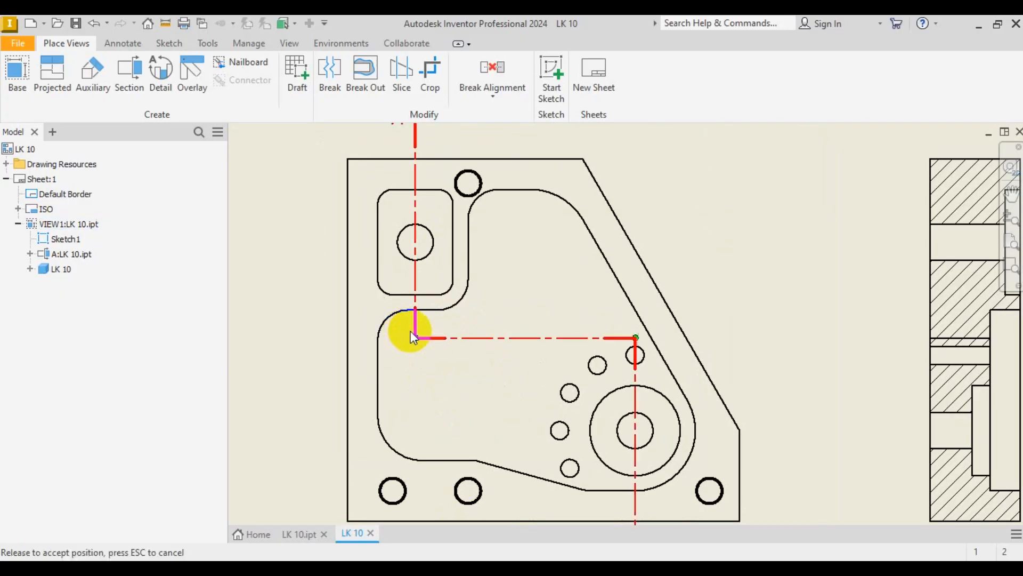
{"action": "scroll", "coordinate": [625, 346], "scroll_direction": "up", "scroll_amount": 4}
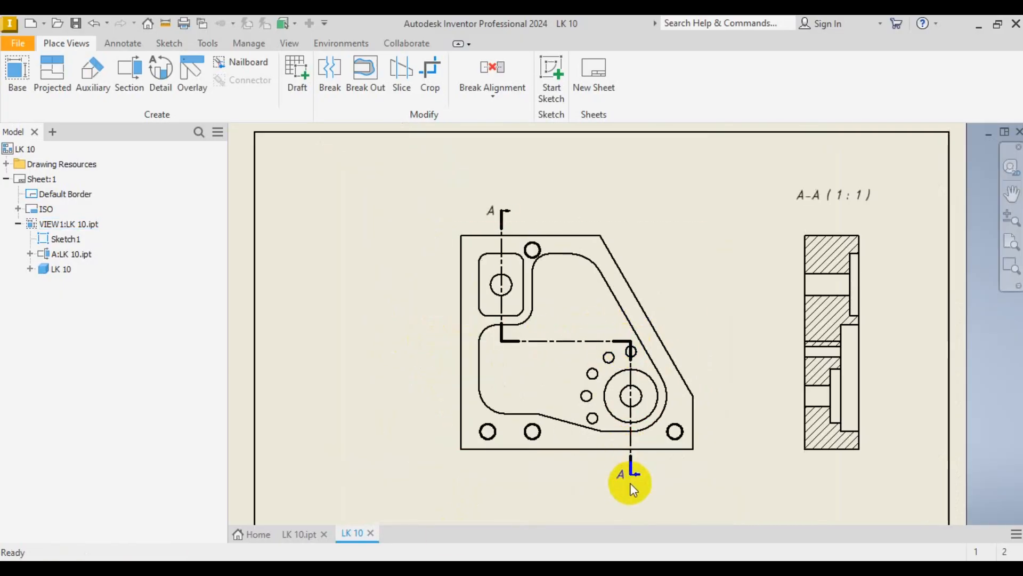
{"action": "scroll", "coordinate": [516, 232], "scroll_direction": "down", "scroll_amount": 3}
{"action": "scroll", "coordinate": [519, 201], "scroll_direction": "down", "scroll_amount": 3}
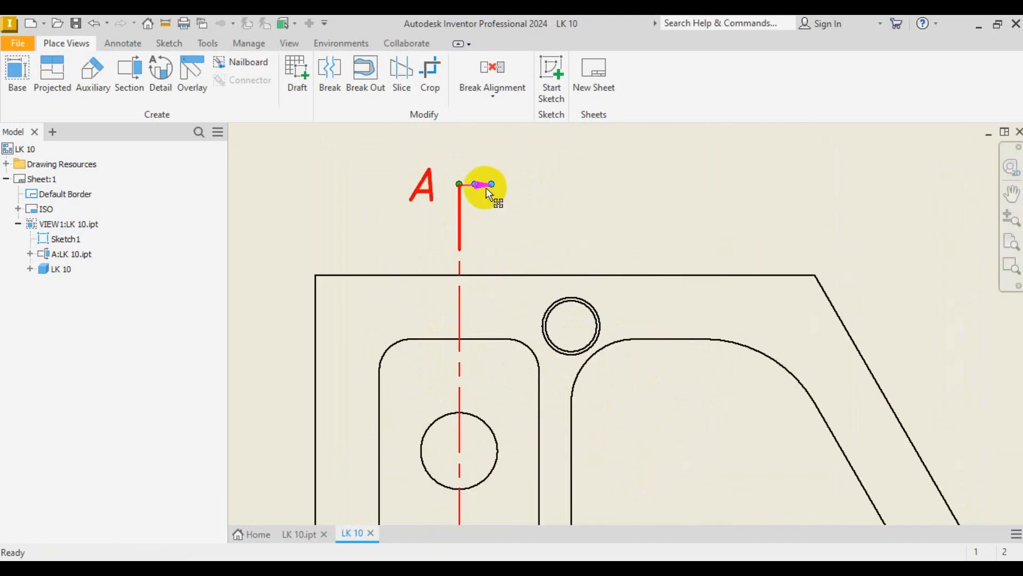
{"action": "scroll", "coordinate": [486, 187], "scroll_direction": "up", "scroll_amount": 6}
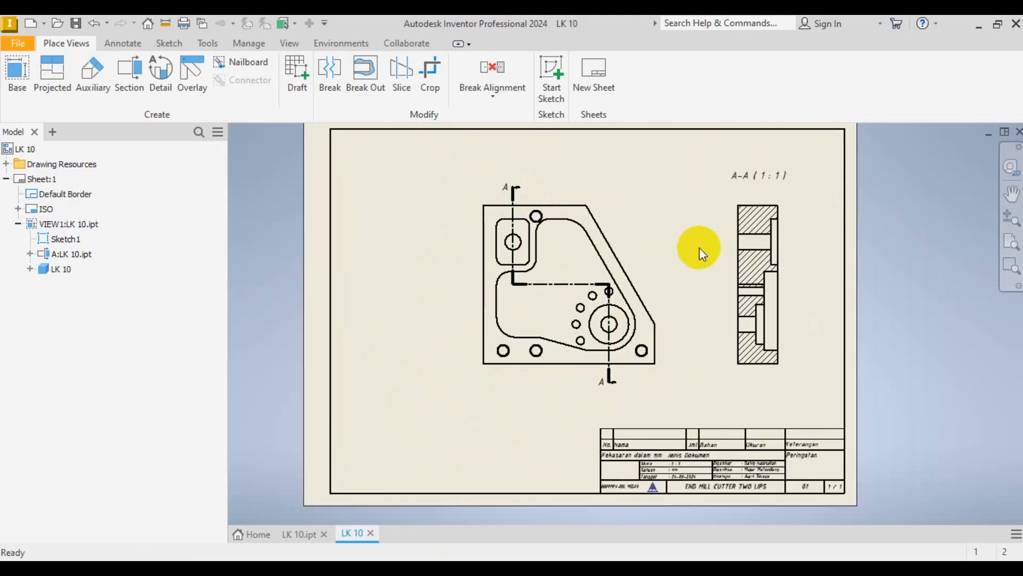
Check the course of section line B-B in the Detail LK.10 reference against the front view.
{"action": "left_click", "coordinate": [392, 567]}
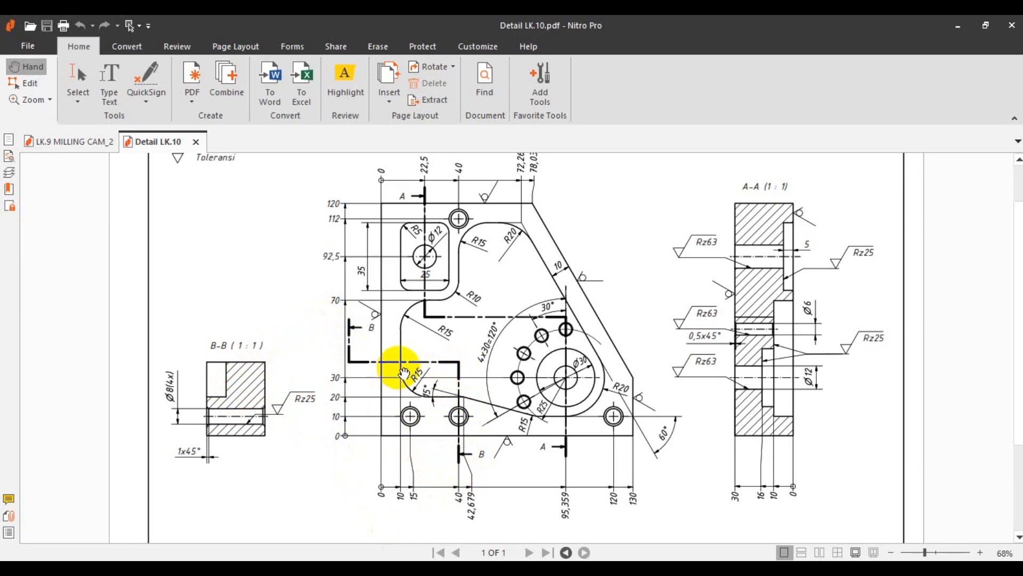
{"action": "key", "text": "alt+Tab"}
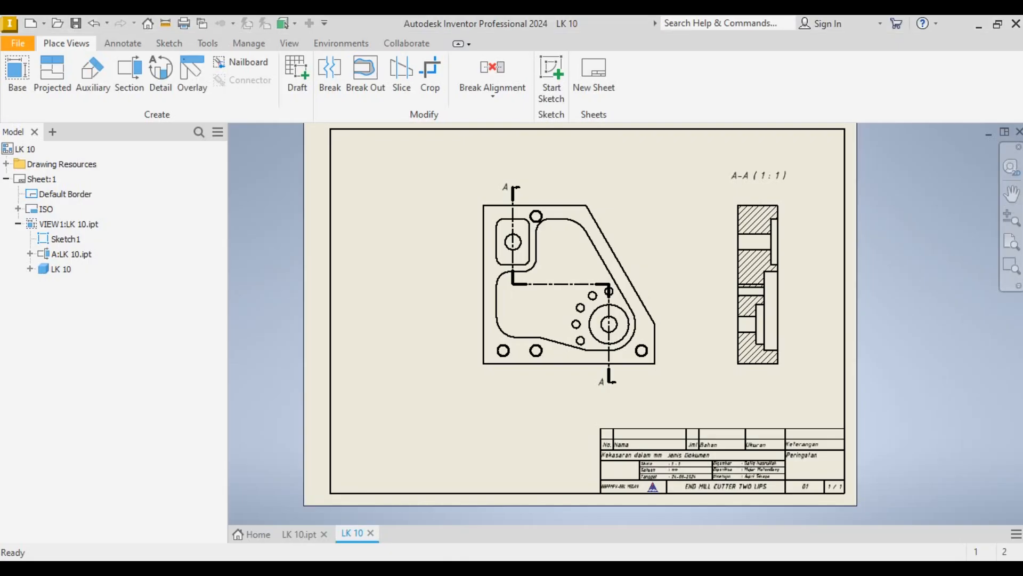
{"action": "scroll", "coordinate": [526, 366], "scroll_direction": "down", "scroll_amount": 3}
{"action": "key", "text": "alt+Tab"}
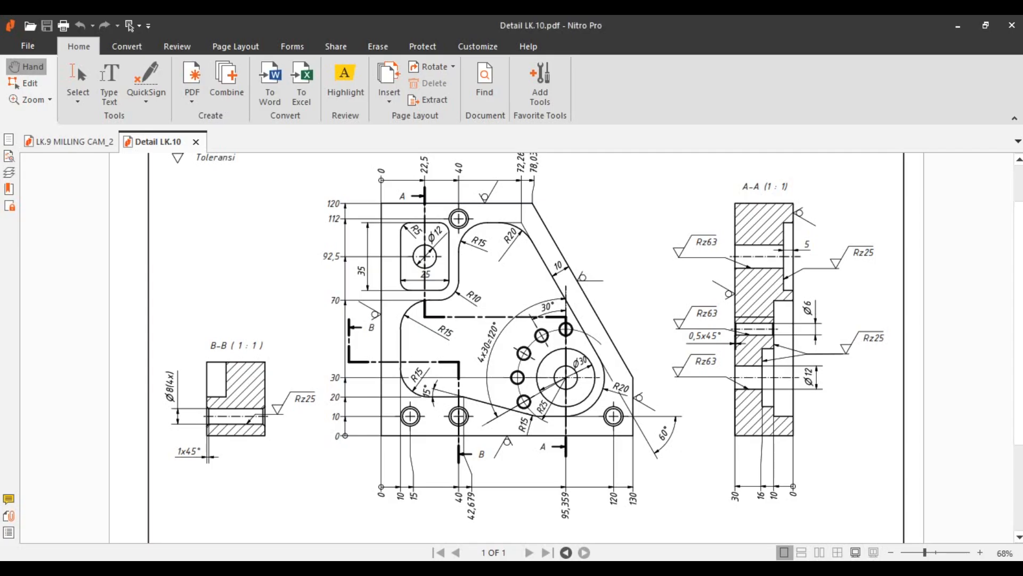
{"action": "key", "text": "alt+Tab"}
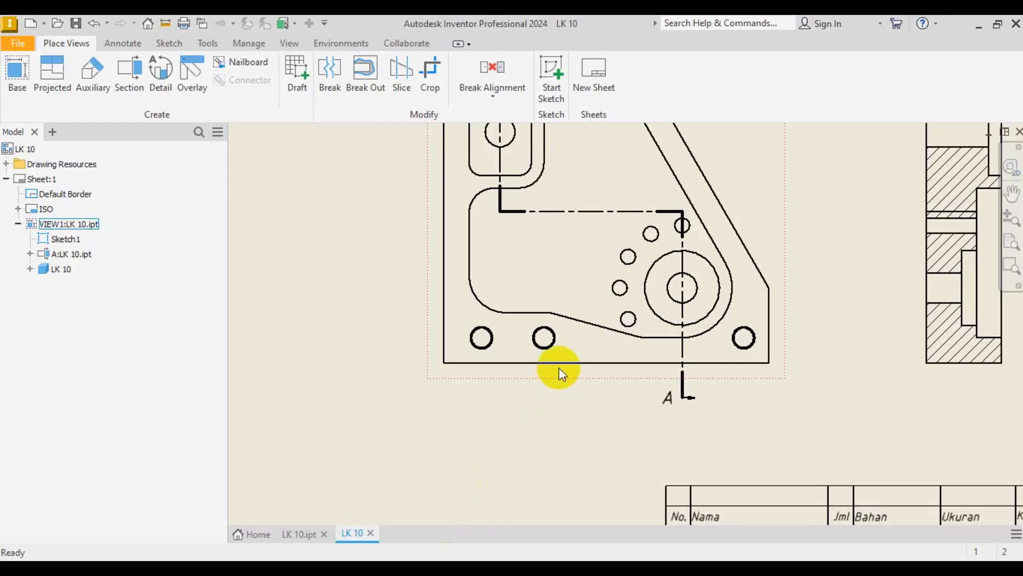
Draw the section B line from below the part vertically through the second lower hole's centre, then horizontally past the left edge, and accept it.
{"action": "scroll", "coordinate": [556, 324], "scroll_direction": "down", "scroll_amount": 3}
{"action": "left_click", "coordinate": [129, 69]}
{"action": "left_click", "coordinate": [541, 414]}
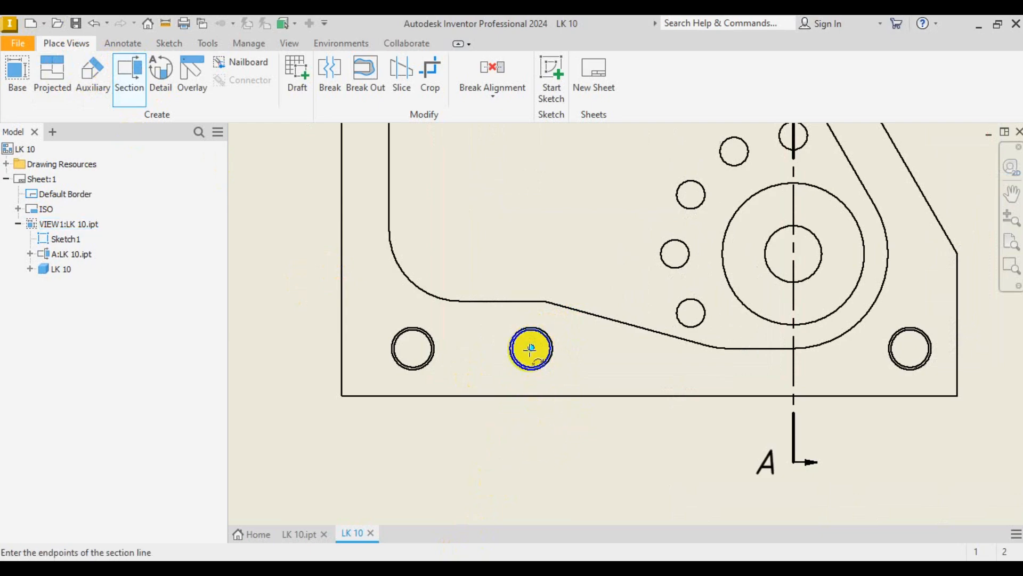
{"action": "left_click", "coordinate": [530, 447]}
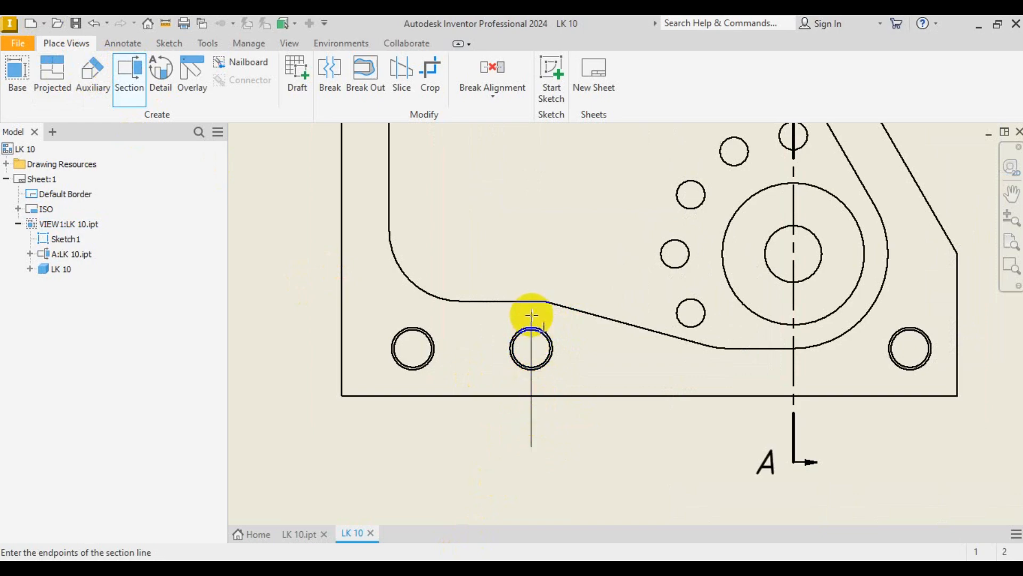
{"action": "scroll", "coordinate": [529, 328], "scroll_direction": "down", "scroll_amount": 5}
{"action": "scroll", "coordinate": [532, 282], "scroll_direction": "up", "scroll_amount": 4}
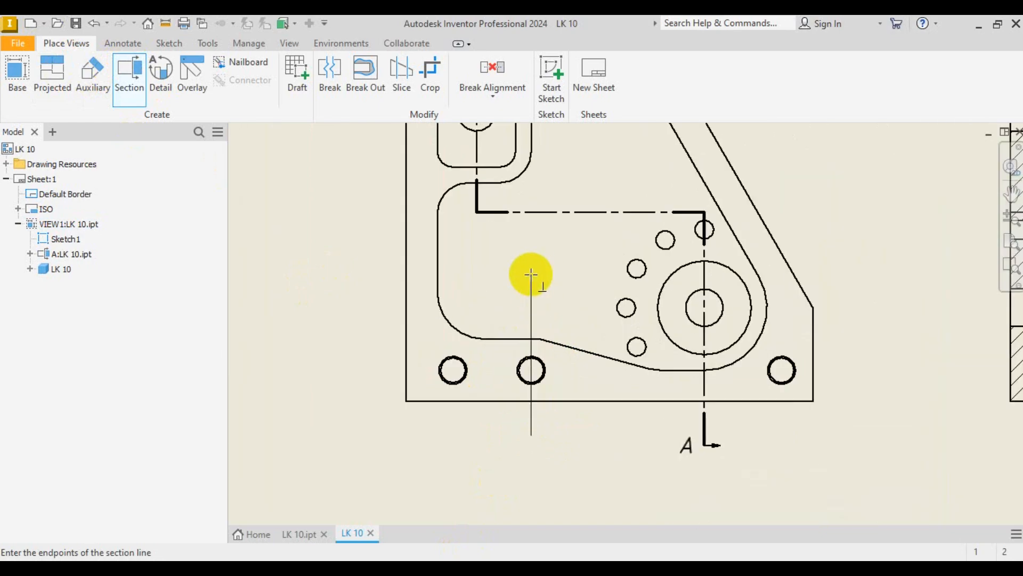
{"action": "left_click", "coordinate": [531, 274]}
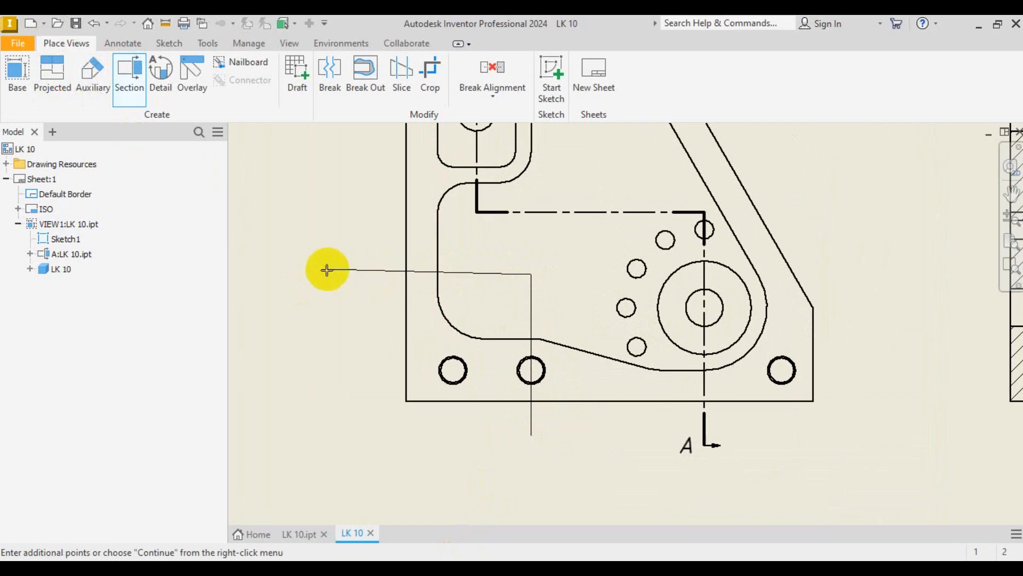
{"action": "left_click", "coordinate": [370, 274]}
{"action": "right_click", "coordinate": [370, 274]}
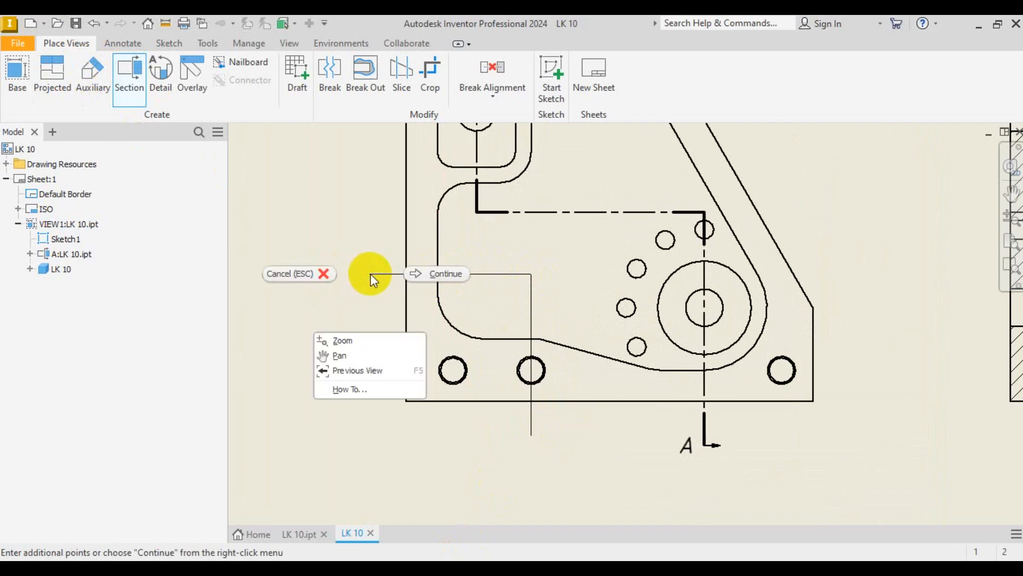
{"action": "left_click", "coordinate": [445, 274]}
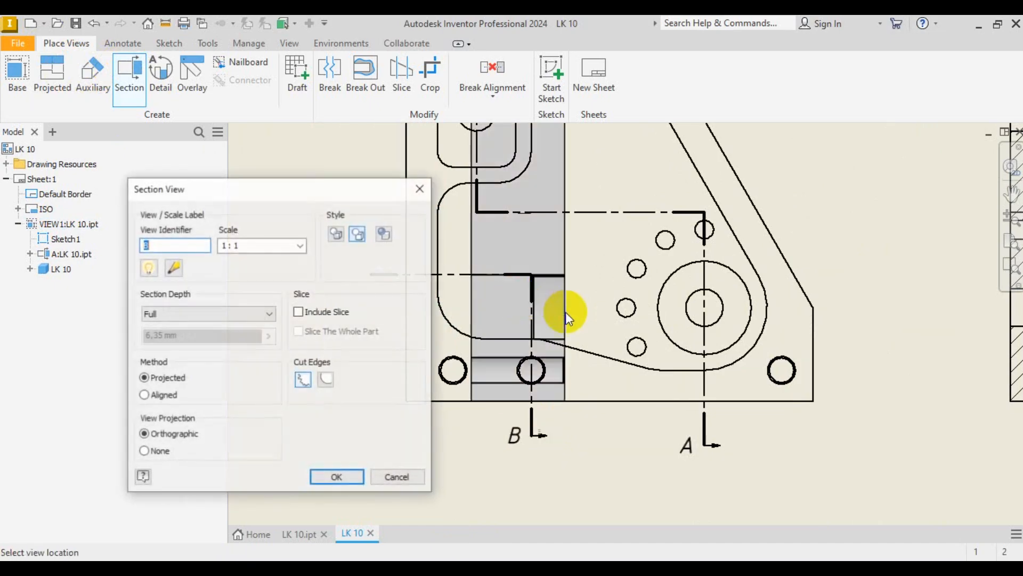
Place the full-depth section view B-B at 1:1 scale to the left of the front view.
{"action": "scroll", "coordinate": [565, 312], "scroll_direction": "down", "scroll_amount": 6}
{"action": "scroll", "coordinate": [490, 318], "scroll_direction": "up", "scroll_amount": 5}
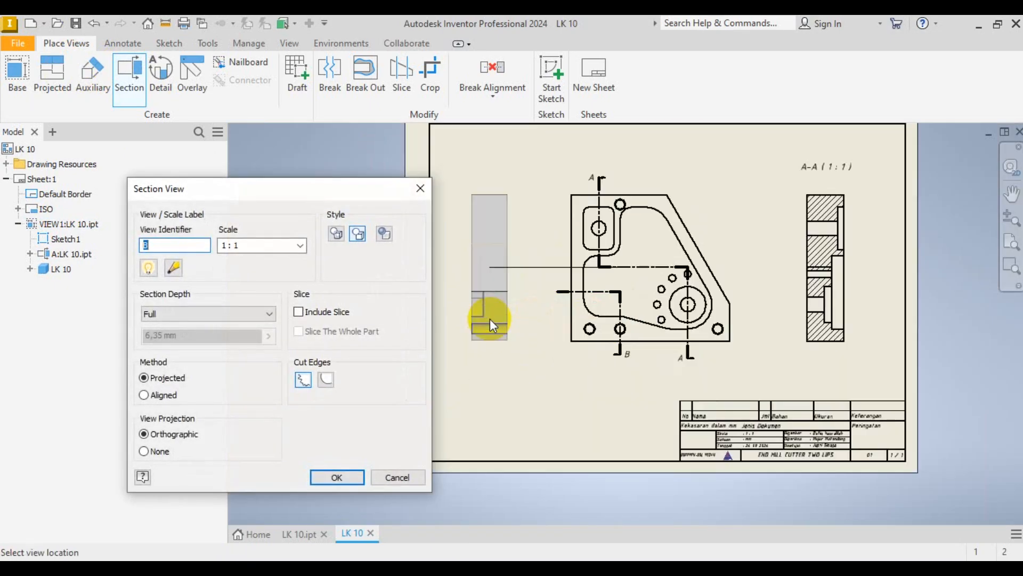
{"action": "scroll", "coordinate": [474, 321], "scroll_direction": "up", "scroll_amount": 2}
{"action": "scroll", "coordinate": [503, 314], "scroll_direction": "down", "scroll_amount": 3}
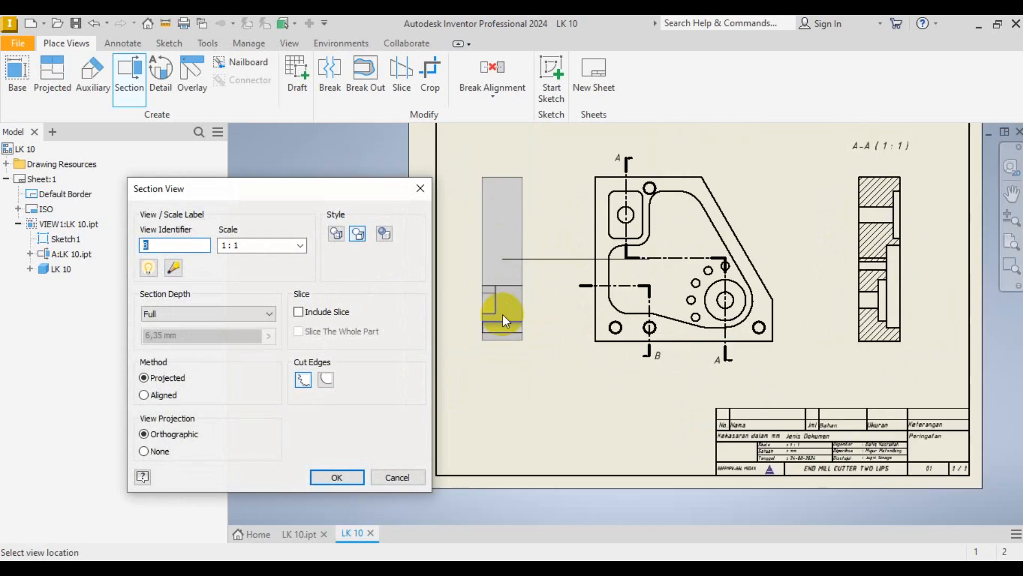
{"action": "left_click", "coordinate": [496, 321]}
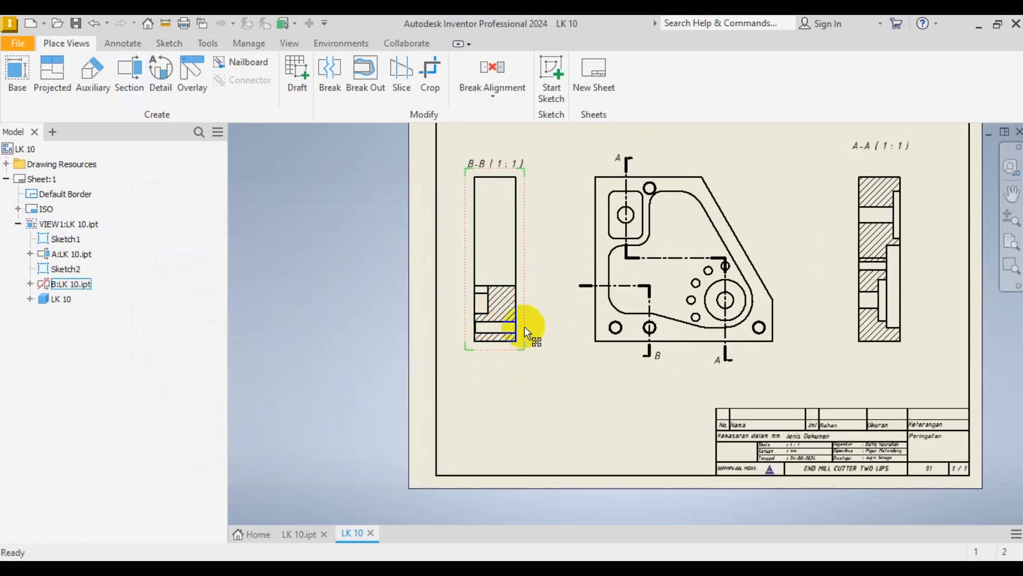
Move the corner of section line B slightly lower on the front view, above the second lower hole.
{"action": "scroll", "coordinate": [523, 326], "scroll_direction": "up", "scroll_amount": 4}
{"action": "scroll", "coordinate": [491, 368], "scroll_direction": "down", "scroll_amount": 3}
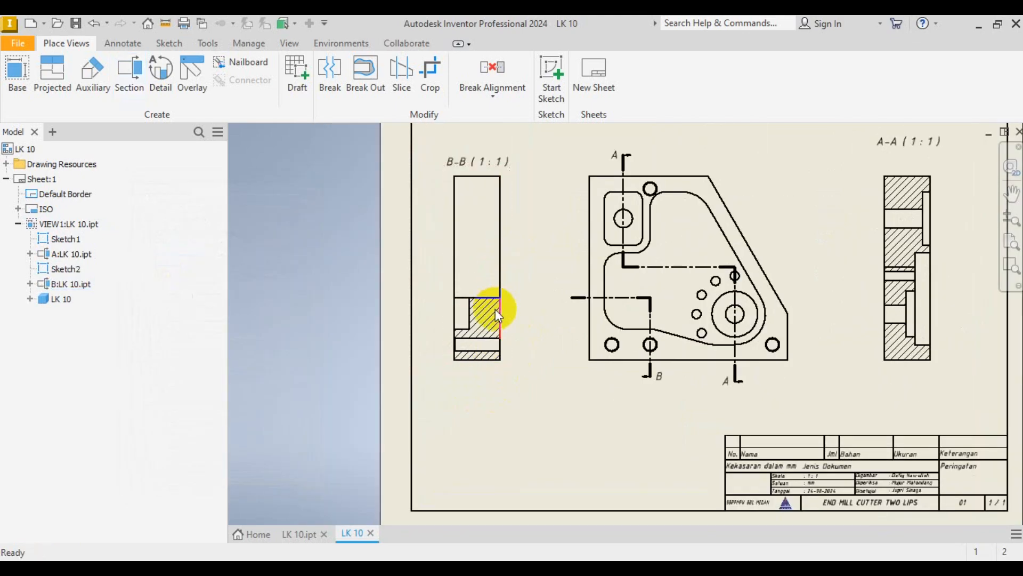
{"action": "scroll", "coordinate": [494, 316], "scroll_direction": "up", "scroll_amount": 3}
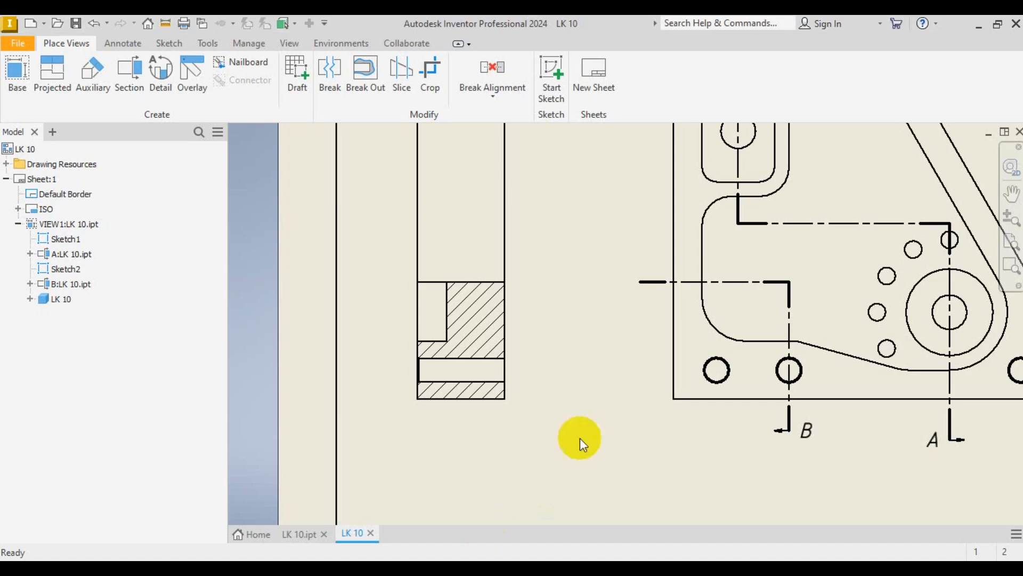
{"action": "scroll", "coordinate": [610, 295], "scroll_direction": "down", "scroll_amount": 2}
{"action": "scroll", "coordinate": [610, 295], "scroll_direction": "up", "scroll_amount": 3}
{"action": "mouse_move", "coordinate": [667, 313]}
{"action": "left_mouse_down"}
{"action": "mouse_move", "coordinate": [736, 317]}
{"action": "mouse_move", "coordinate": [734, 293]}
{"action": "mouse_move", "coordinate": [736, 321]}
{"action": "left_mouse_up"}
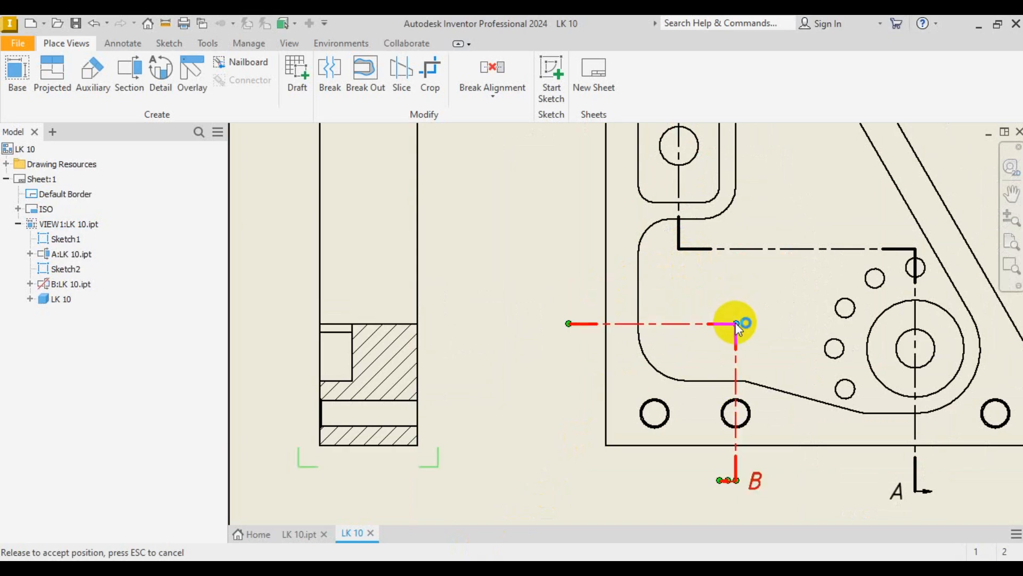
{"action": "scroll", "coordinate": [541, 372], "scroll_direction": "down", "scroll_amount": 5}
{"action": "scroll", "coordinate": [581, 367], "scroll_direction": "up", "scroll_amount": 6}
{"action": "scroll", "coordinate": [585, 367], "scroll_direction": "down", "scroll_amount": 5}
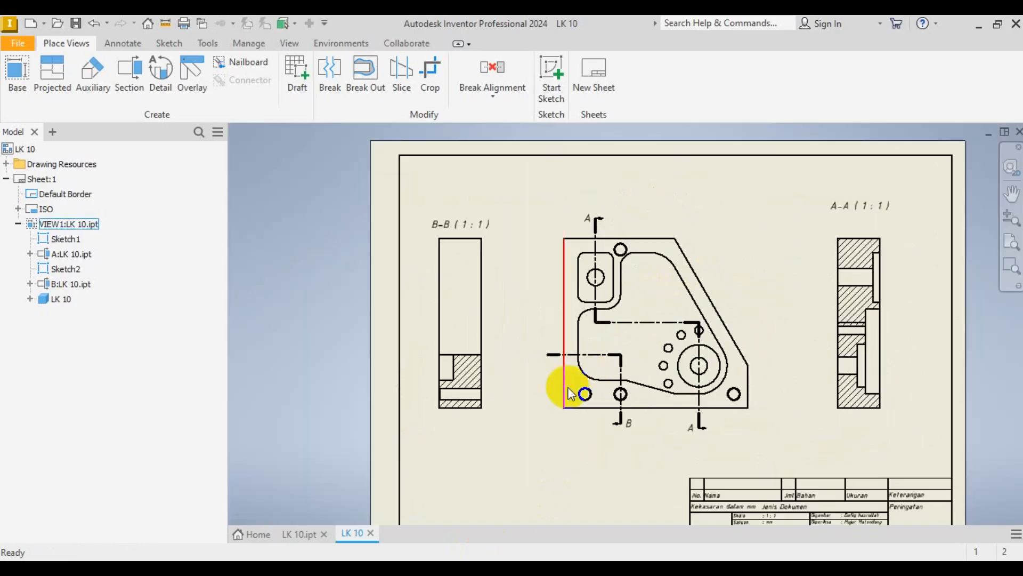
Check section line B-B in the Detail LK.10 reference and shift the line's horizontal segment further down in the front view.
{"action": "left_click", "coordinate": [426, 569]}
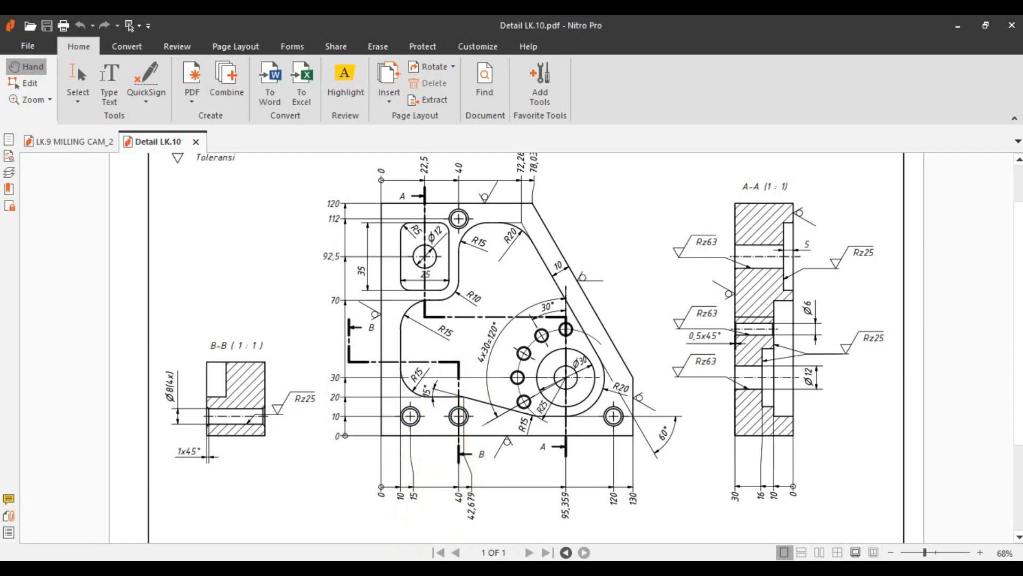
{"action": "left_click", "coordinate": [469, 568]}
{"action": "scroll", "coordinate": [556, 354], "scroll_direction": "up", "scroll_amount": 4}
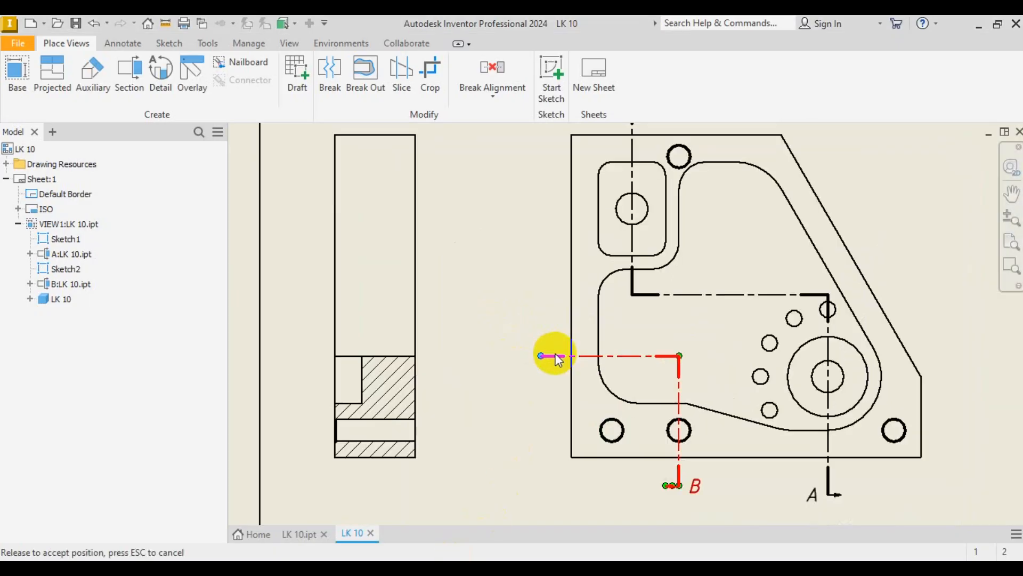
{"action": "scroll", "coordinate": [522, 379], "scroll_direction": "down", "scroll_amount": 4}
{"action": "scroll", "coordinate": [522, 376], "scroll_direction": "up", "scroll_amount": 5}
{"action": "left_click_drag", "start_coordinate": [580, 359], "coordinate": [685, 379]}
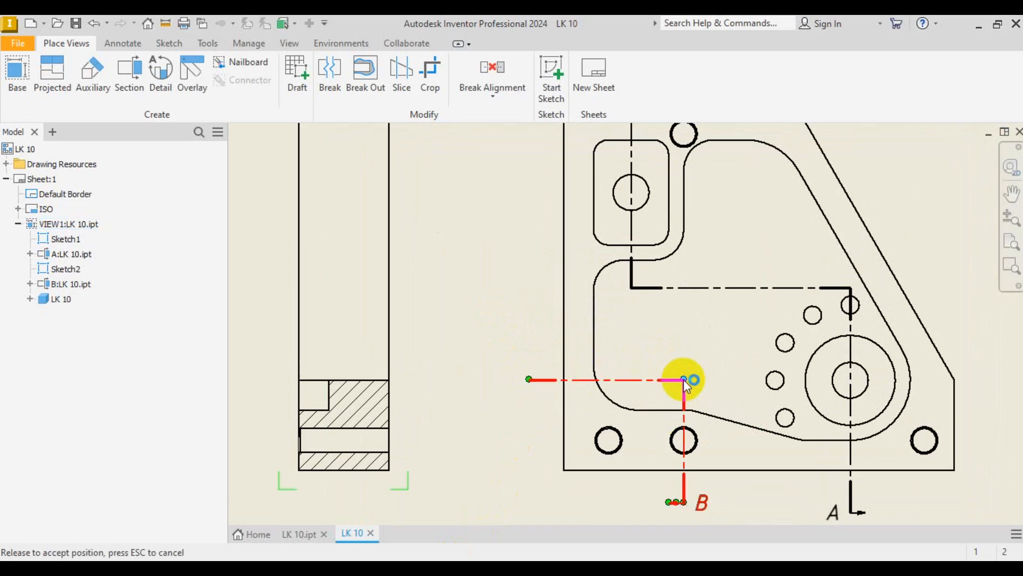
{"action": "scroll", "coordinate": [624, 374], "scroll_direction": "down", "scroll_amount": 3}
{"action": "left_click_drag", "start_coordinate": [622, 376], "coordinate": [621, 375]}
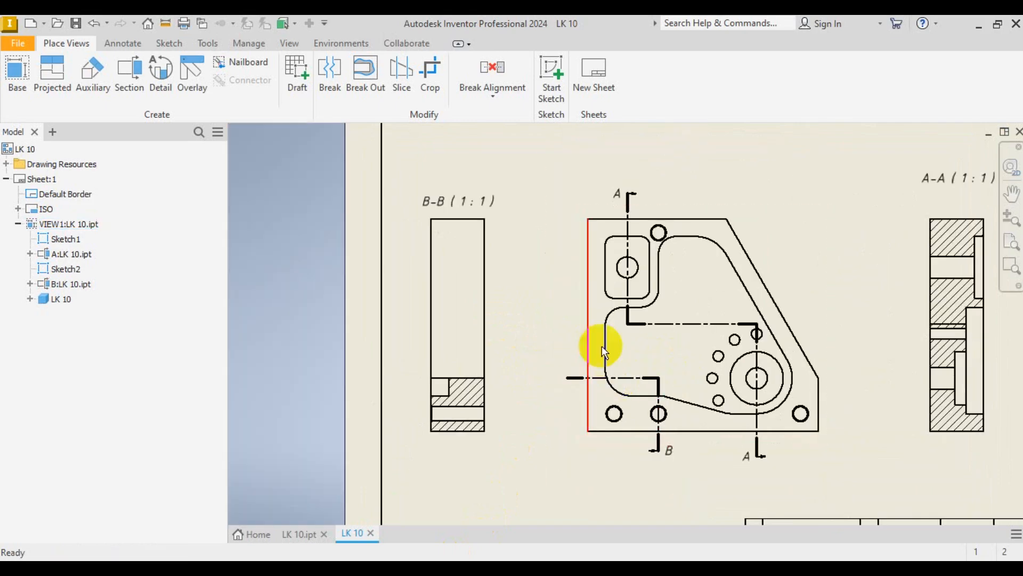
Undo the last move of section line B and delete section view B-B.
{"action": "key", "text": "ctrl+z"}
{"action": "left_click_drag", "start_coordinate": [610, 359], "coordinate": [599, 362]}
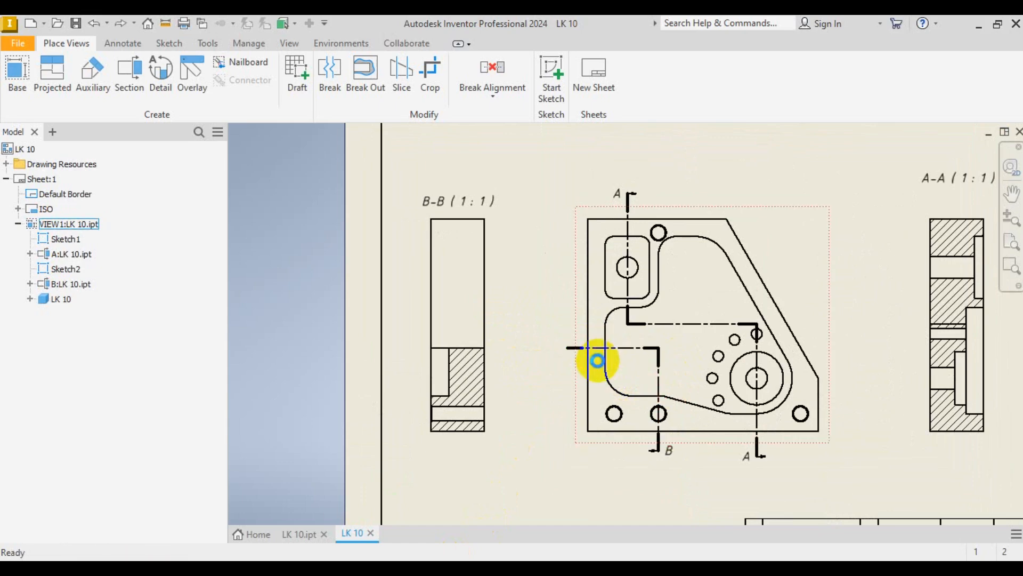
{"action": "key", "text": "Delete"}
Draw a section line from below the part up through the second lower hole's centre, then horizontally past the left edge, and accept it.
{"action": "left_click", "coordinate": [128, 69]}
{"action": "scroll", "coordinate": [667, 436], "scroll_direction": "up", "scroll_amount": 3}
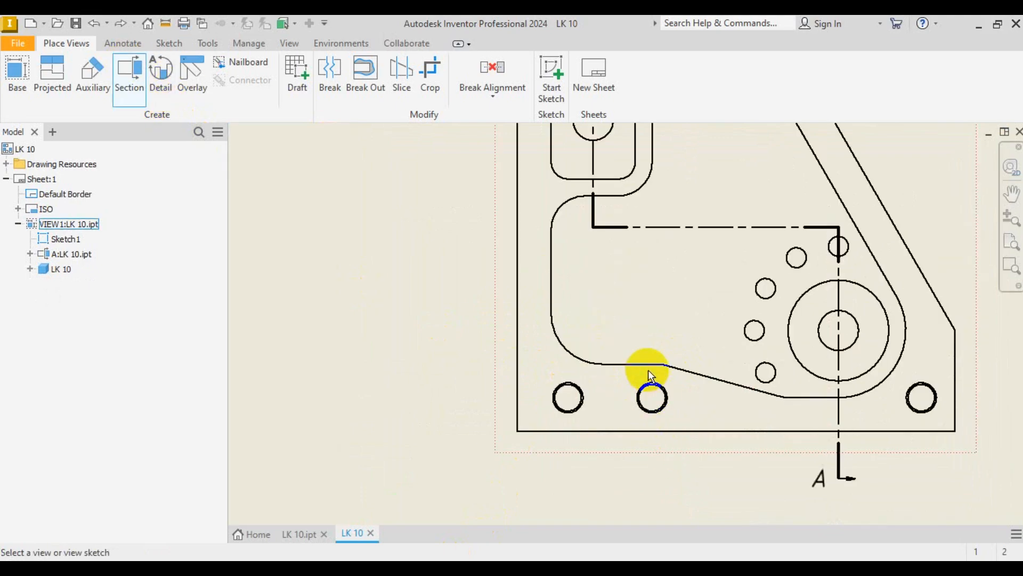
{"action": "left_click", "coordinate": [657, 447]}
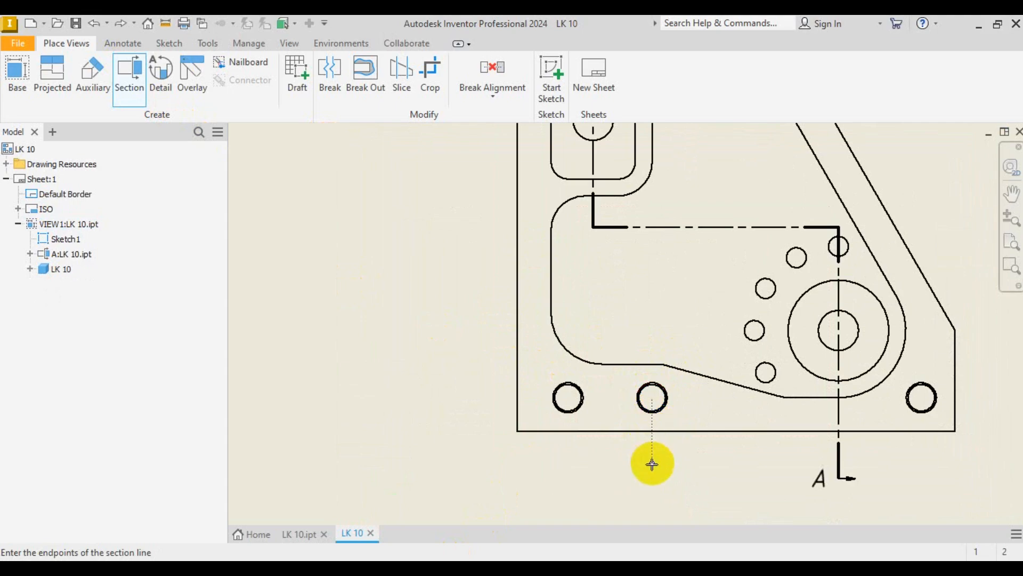
{"action": "left_click", "coordinate": [652, 469]}
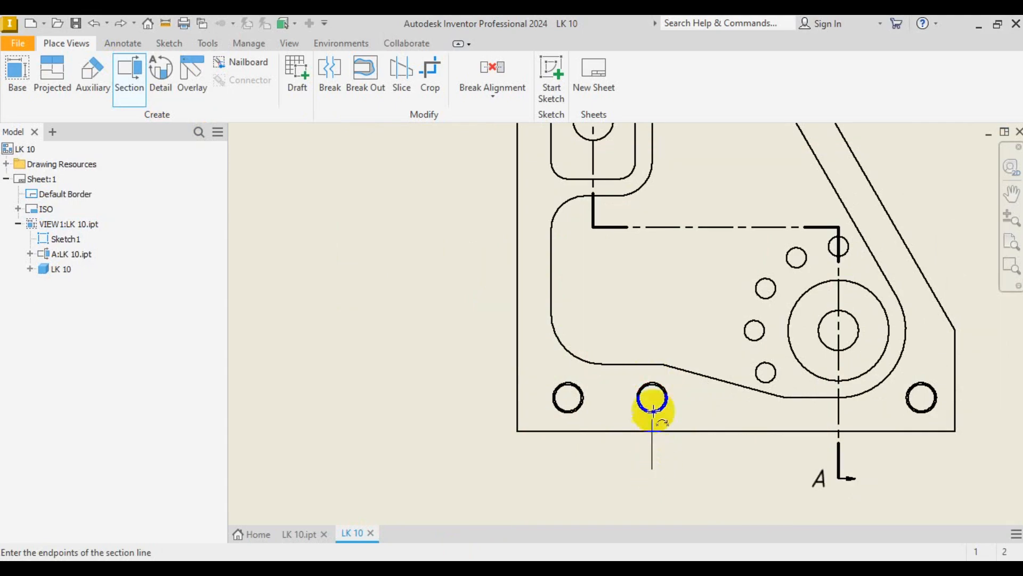
{"action": "left_click", "coordinate": [652, 309]}
{"action": "left_click", "coordinate": [472, 309]}
{"action": "right_click", "coordinate": [469, 309]}
{"action": "left_click", "coordinate": [533, 309]}
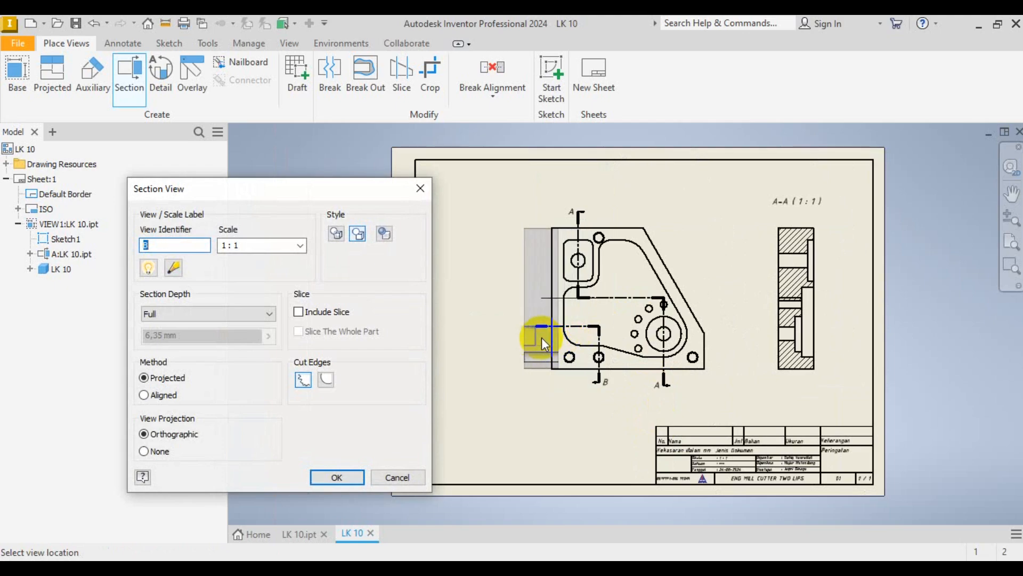
Keep the section depth at Full and place section view B-B at 1:1 left of the front view.
{"action": "left_click", "coordinate": [269, 314]}
{"action": "left_click", "coordinate": [225, 337]}
{"action": "left_click", "coordinate": [238, 315]}
{"action": "left_click", "coordinate": [229, 327]}
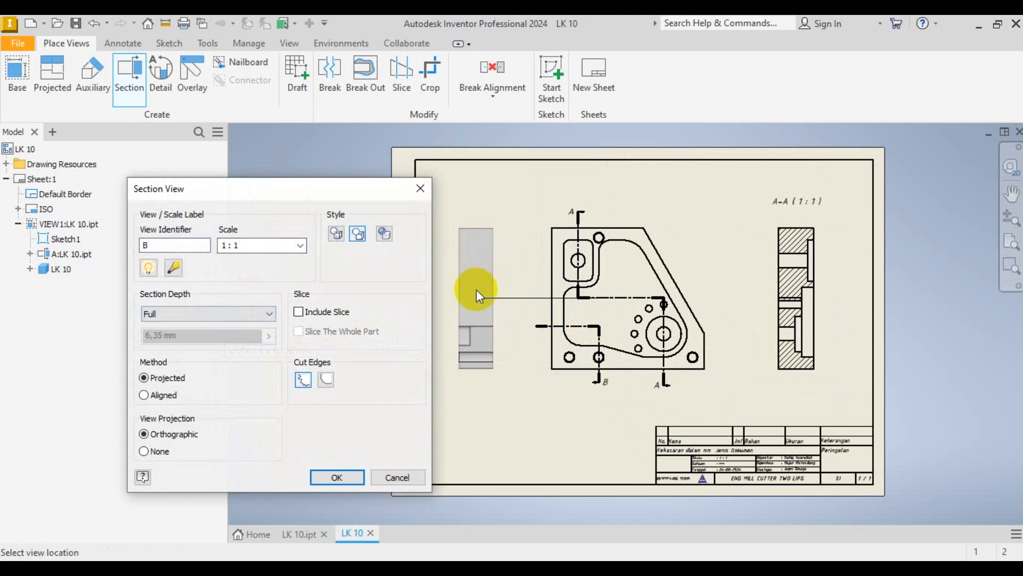
{"action": "scroll", "coordinate": [476, 289], "scroll_direction": "up", "scroll_amount": 3}
{"action": "scroll", "coordinate": [501, 293], "scroll_direction": "down", "scroll_amount": 2}
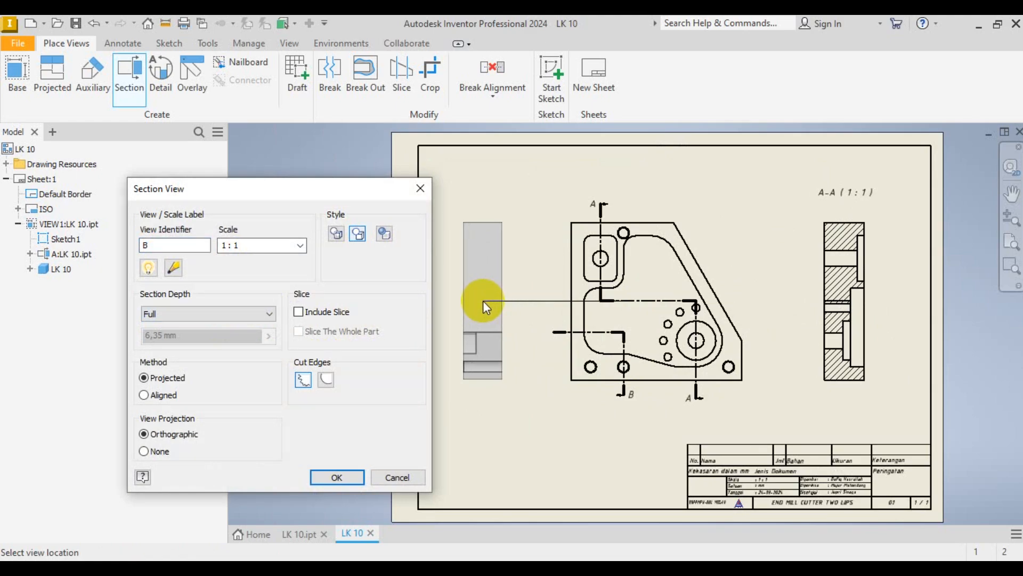
{"action": "left_click", "coordinate": [483, 301]}
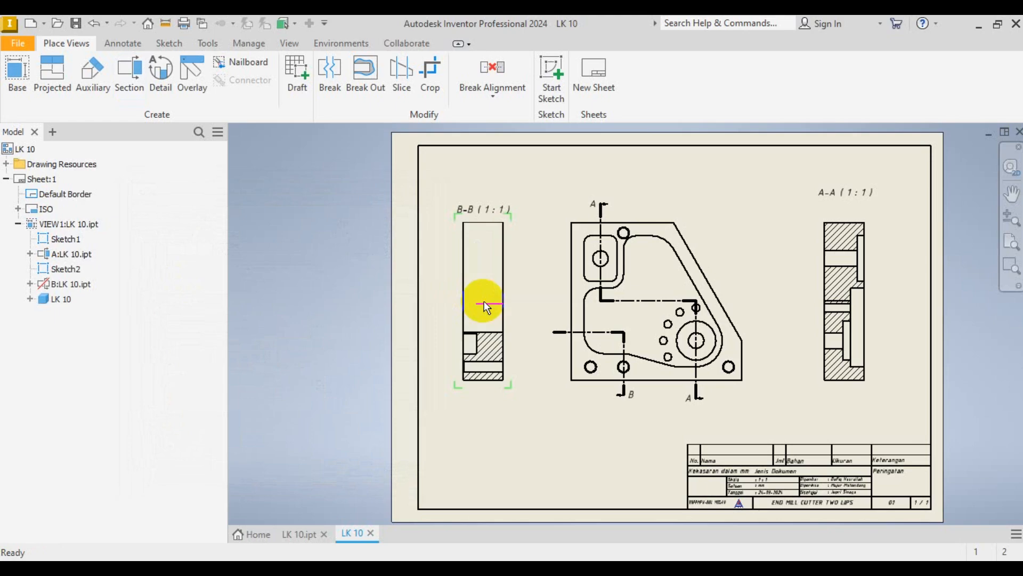
Hide the right, top and left outline edges above the hatched area of section B-B and move its label down near the hatching.
{"action": "right_click", "coordinate": [502, 247]}
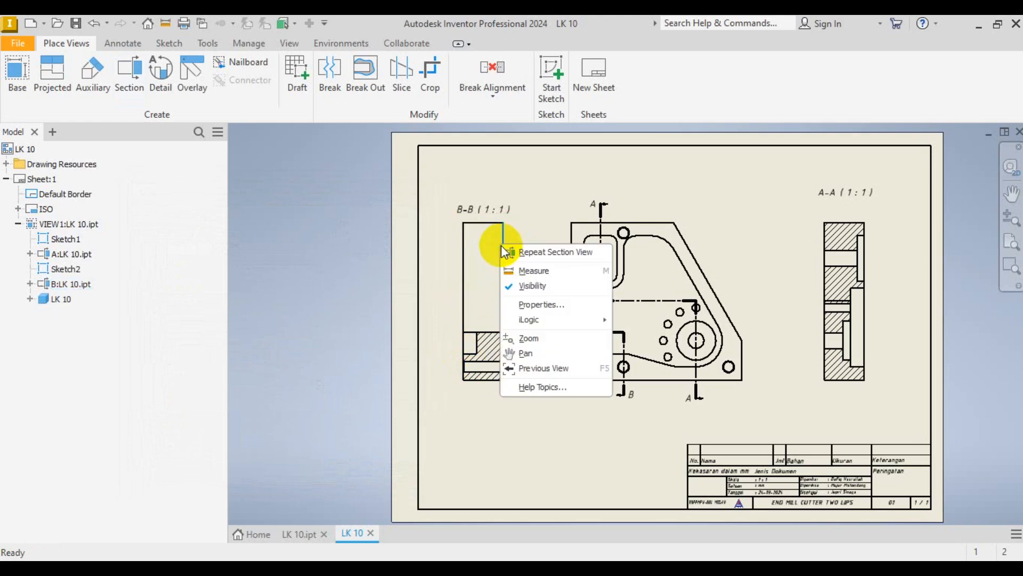
{"action": "key", "text": "Escape"}
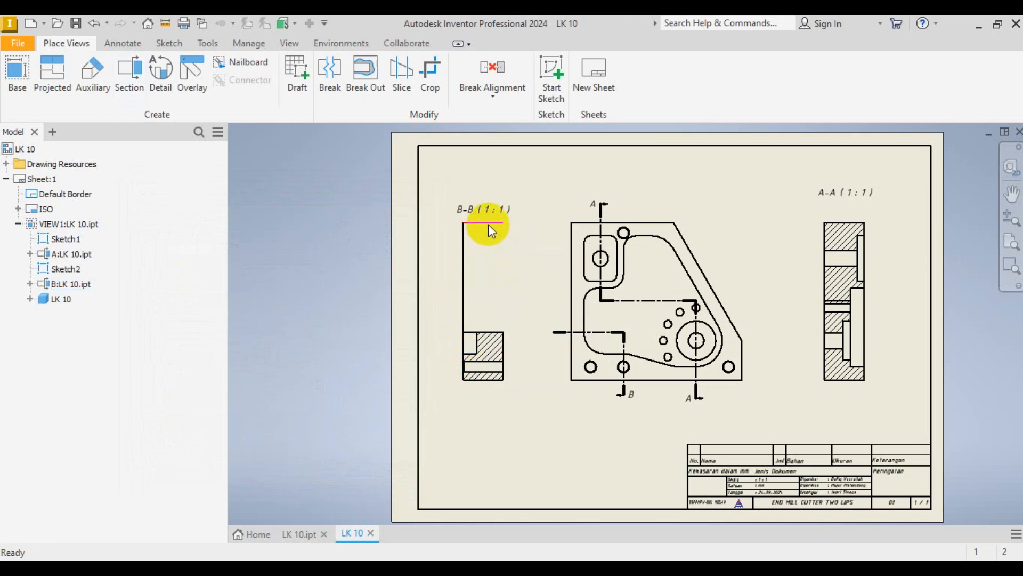
{"action": "right_click", "coordinate": [488, 224]}
{"action": "left_click", "coordinate": [514, 265]}
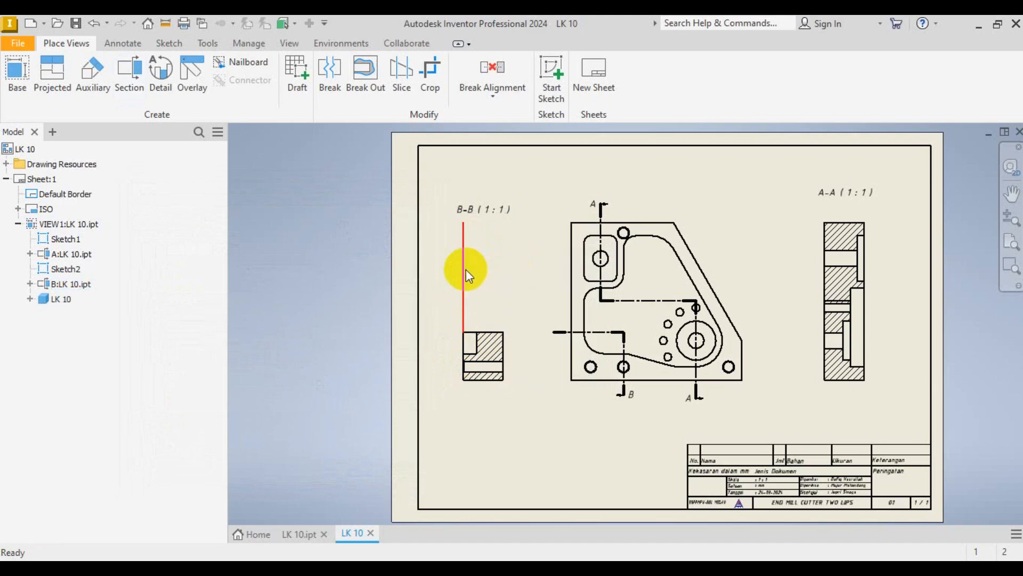
{"action": "right_click", "coordinate": [466, 270]}
{"action": "left_click", "coordinate": [479, 310]}
{"action": "left_click_drag", "start_coordinate": [483, 210], "coordinate": [486, 295]}
{"action": "scroll", "coordinate": [613, 373], "scroll_direction": "up", "scroll_amount": 3}
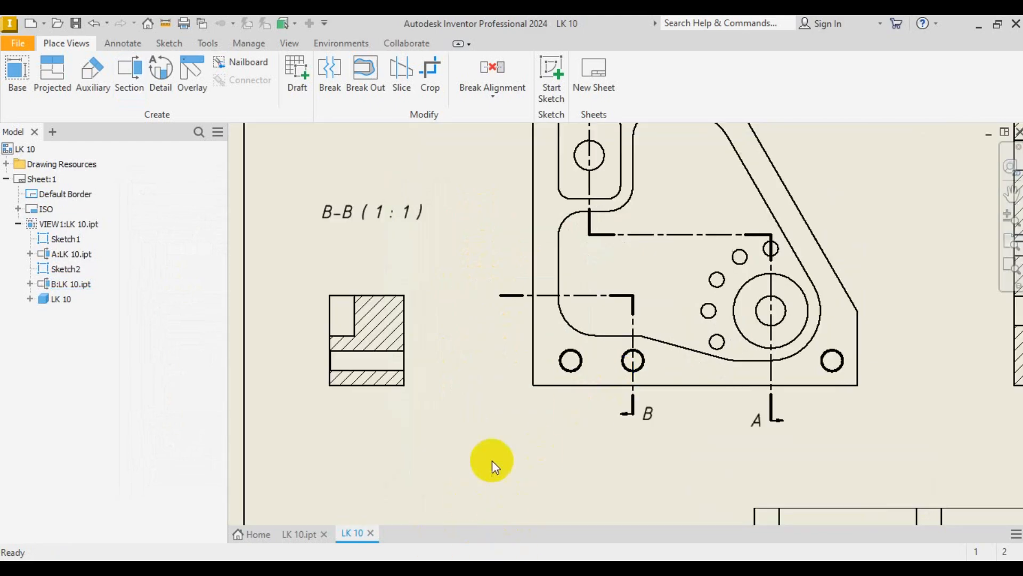
Compare section B-B with the Detail LK.10 reference and delete section view B, confirming the deletion.
{"action": "left_click", "coordinate": [369, 569]}
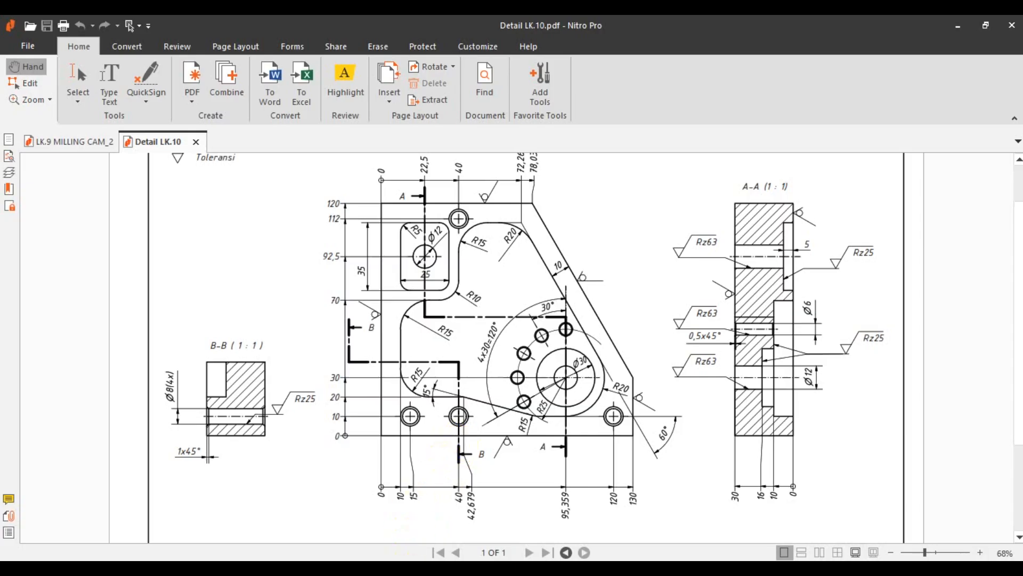
{"action": "left_click", "coordinate": [408, 568]}
{"action": "left_click", "coordinate": [569, 300]}
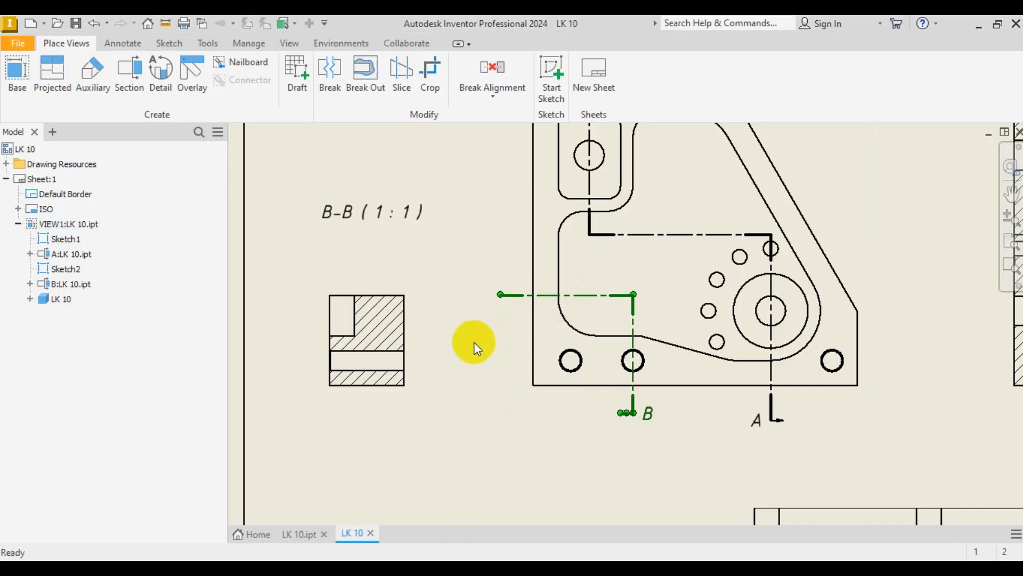
{"action": "key", "text": "Delete"}
{"action": "left_click", "coordinate": [501, 326]}
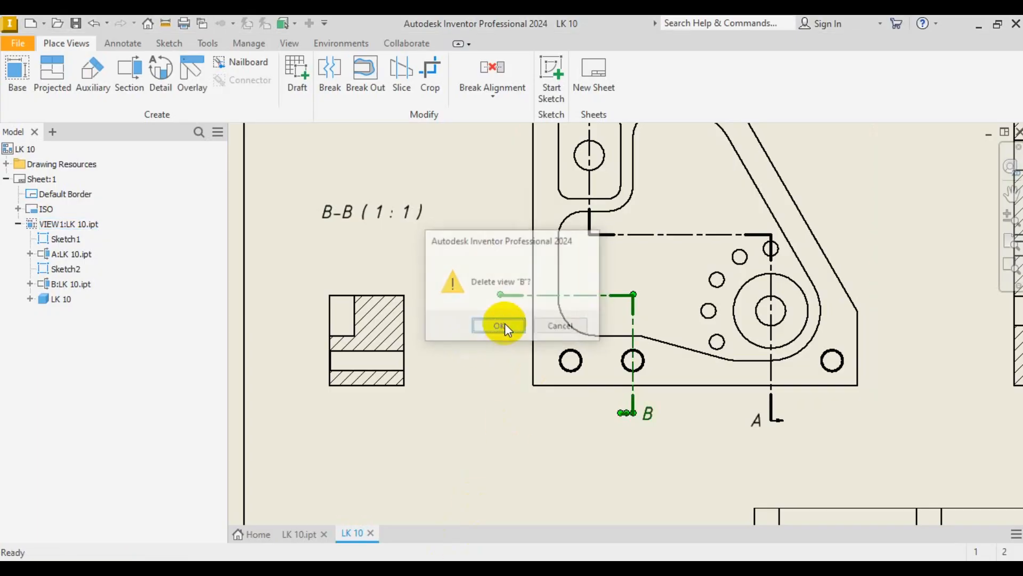
Following the Detail LK.10 reference, draw a section line up through the second lower hole, left past the edge, then briefly upward, and accept it.
{"action": "left_click", "coordinate": [372, 566]}
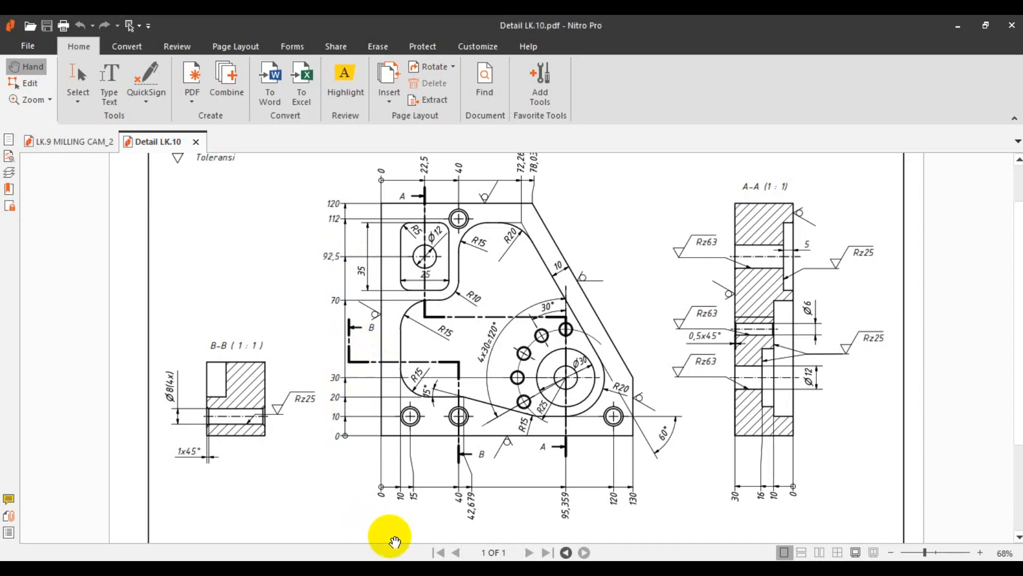
{"action": "left_click", "coordinate": [415, 566]}
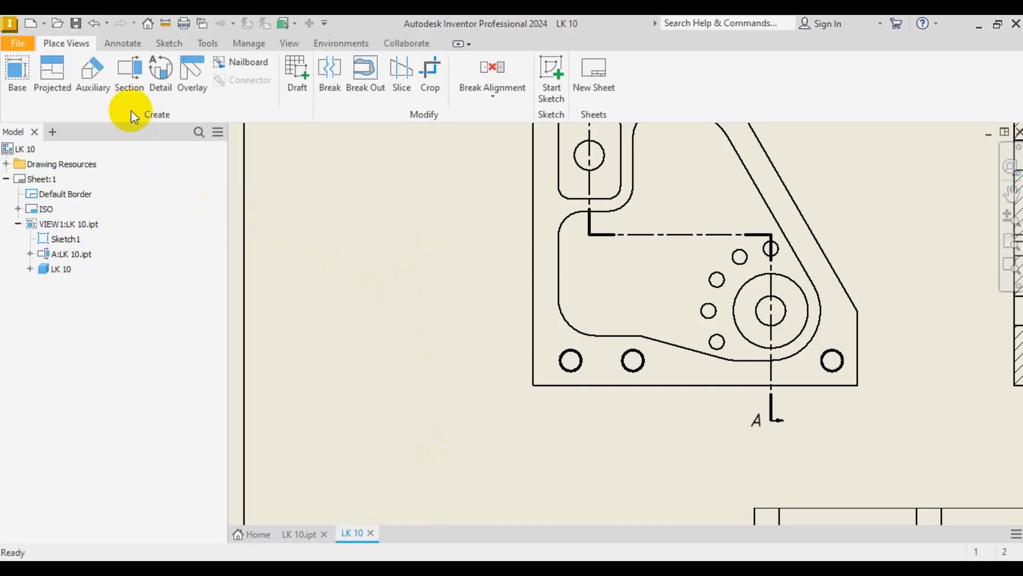
{"action": "left_click", "coordinate": [130, 72]}
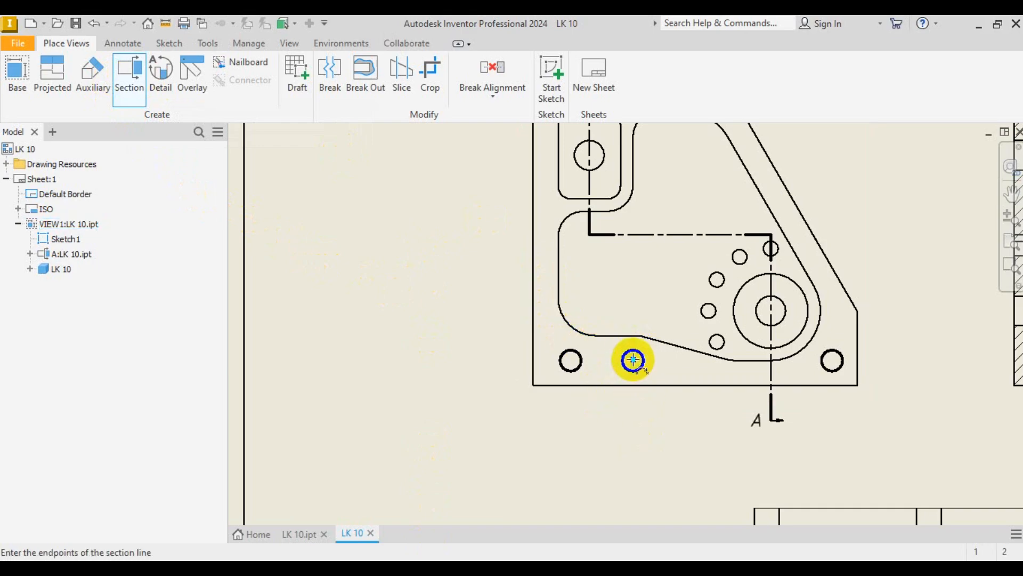
{"action": "left_click", "coordinate": [634, 411]}
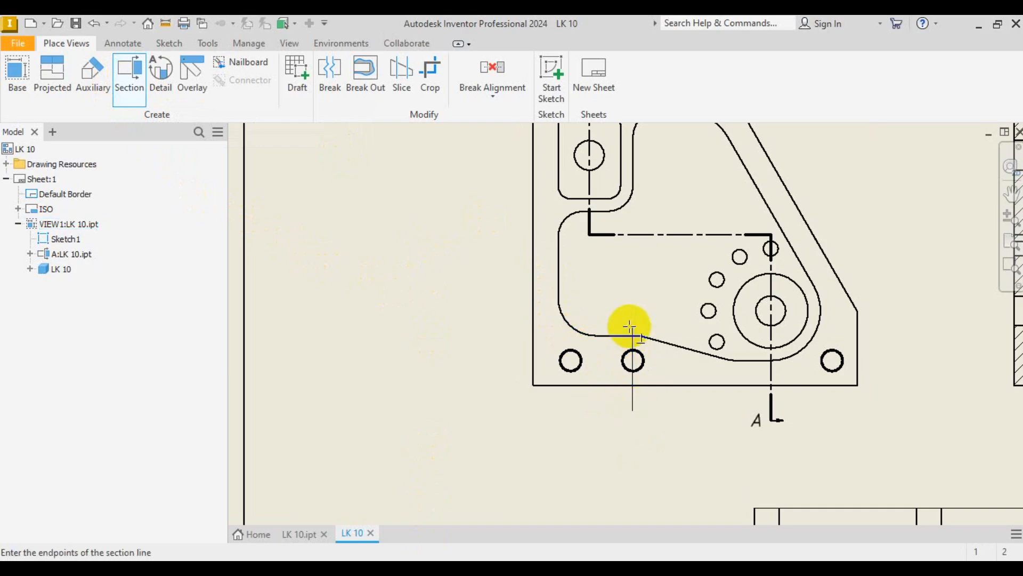
{"action": "left_click", "coordinate": [632, 291]}
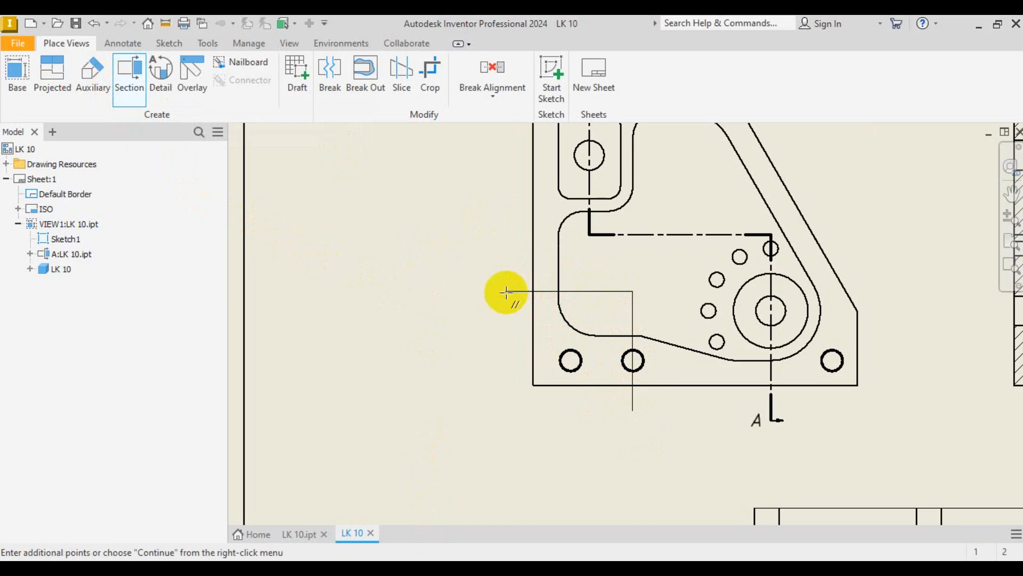
{"action": "left_click", "coordinate": [506, 292]}
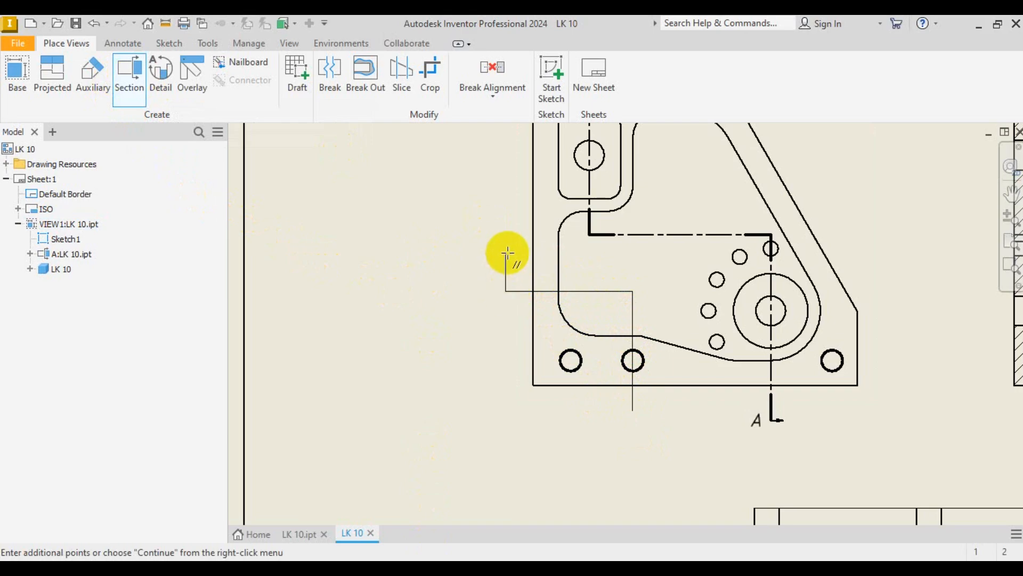
{"action": "right_click", "coordinate": [507, 248]}
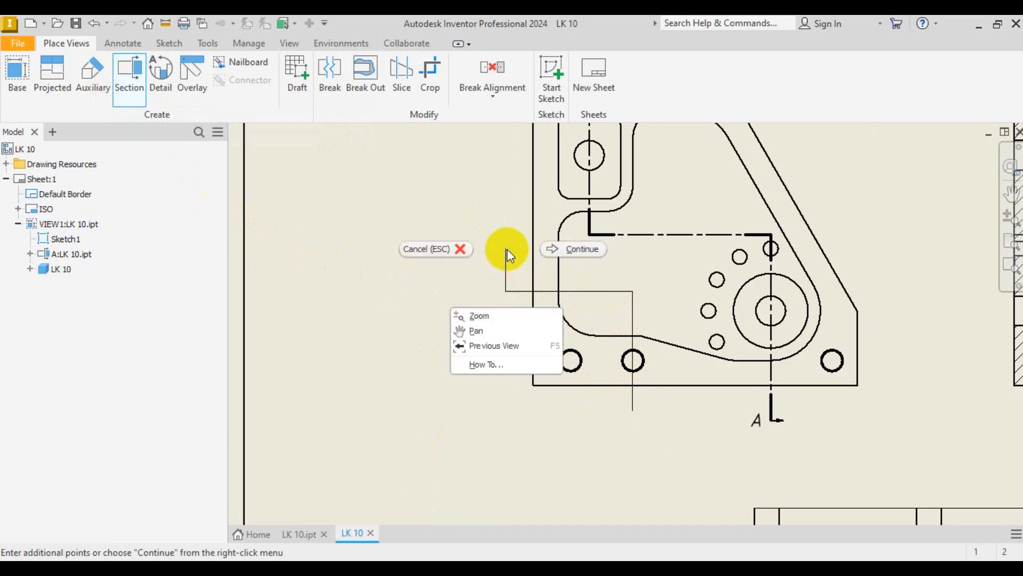
{"action": "left_click", "coordinate": [578, 250]}
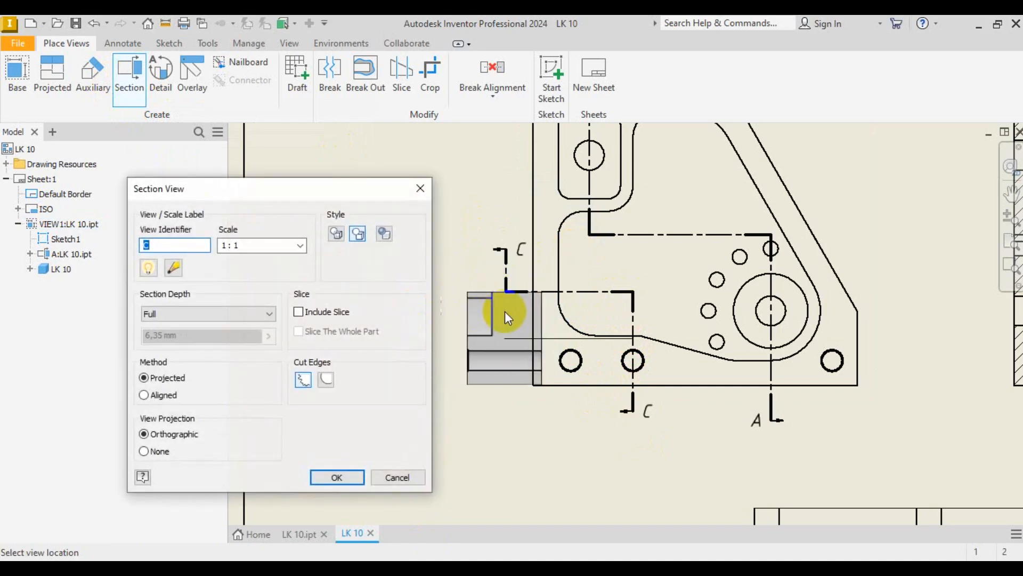
Place section view C-C at 1:1 with Full depth to the left of the front view.
{"action": "scroll", "coordinate": [532, 311], "scroll_direction": "down", "scroll_amount": 3}
{"action": "scroll", "coordinate": [531, 312], "scroll_direction": "up", "scroll_amount": 3}
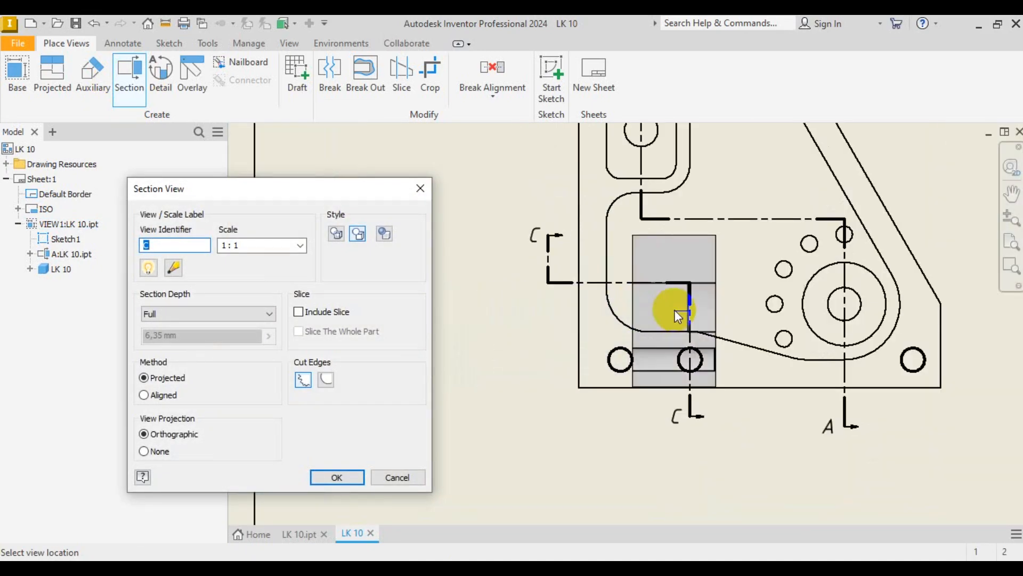
{"action": "scroll", "coordinate": [648, 312], "scroll_direction": "down", "scroll_amount": 3}
{"action": "scroll", "coordinate": [532, 306], "scroll_direction": "up", "scroll_amount": 4}
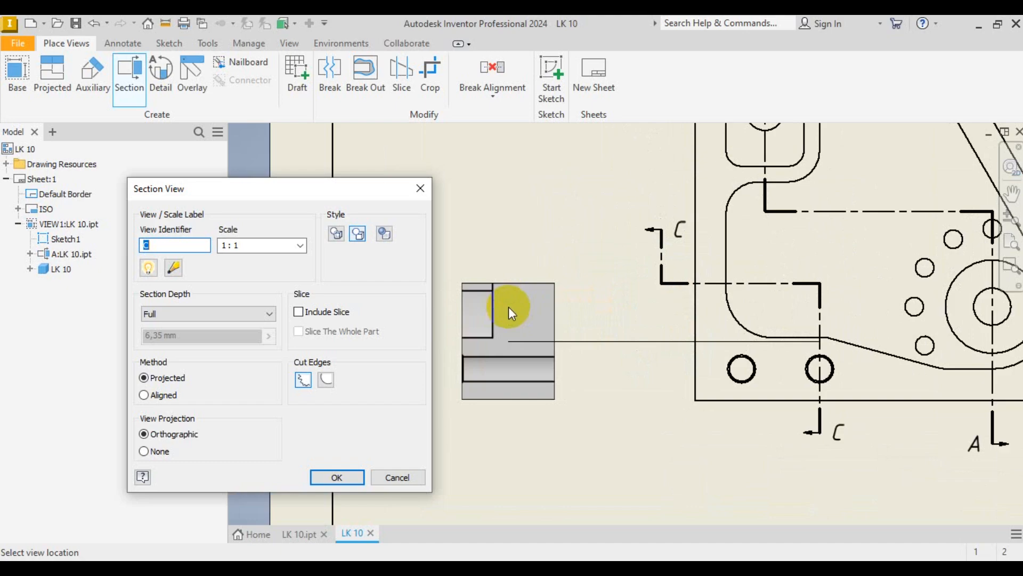
{"action": "scroll", "coordinate": [612, 295], "scroll_direction": "down", "scroll_amount": 2}
{"action": "left_click", "coordinate": [552, 305]}
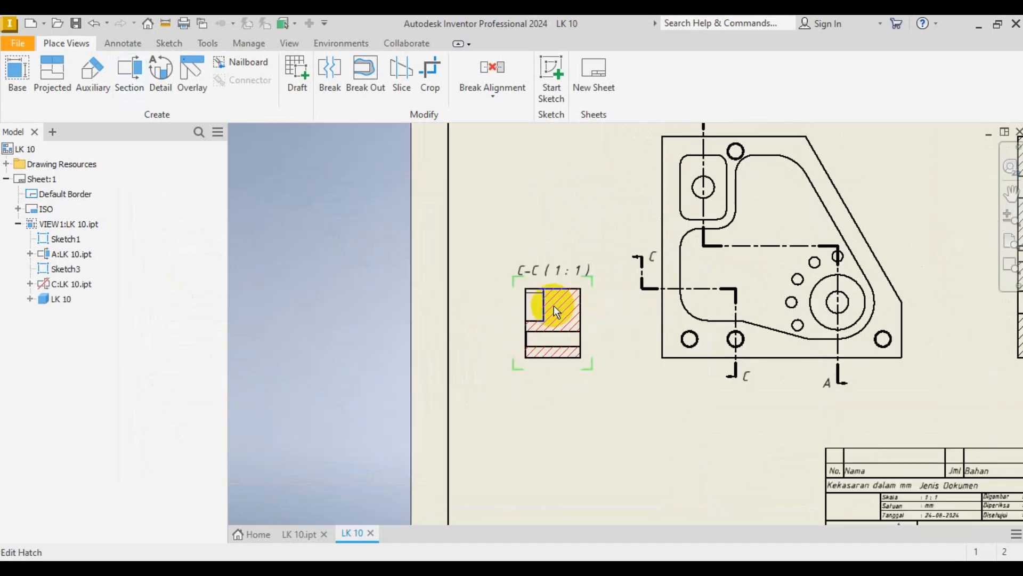
{"action": "scroll", "coordinate": [650, 274], "scroll_direction": "up", "scroll_amount": 3}
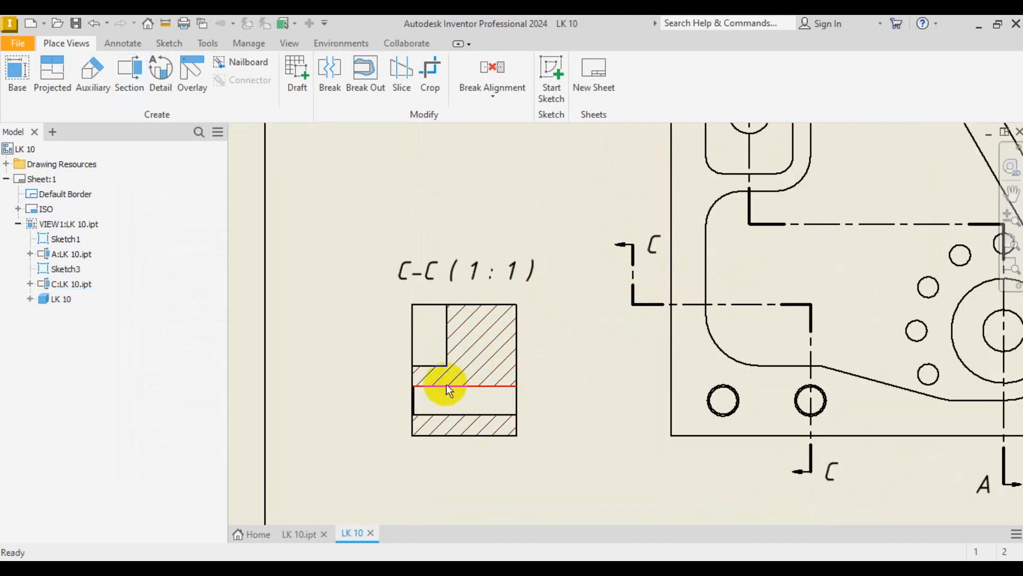
{"action": "scroll", "coordinate": [435, 373], "scroll_direction": "down", "scroll_amount": 2}
{"action": "scroll", "coordinate": [482, 373], "scroll_direction": "down", "scroll_amount": 3}
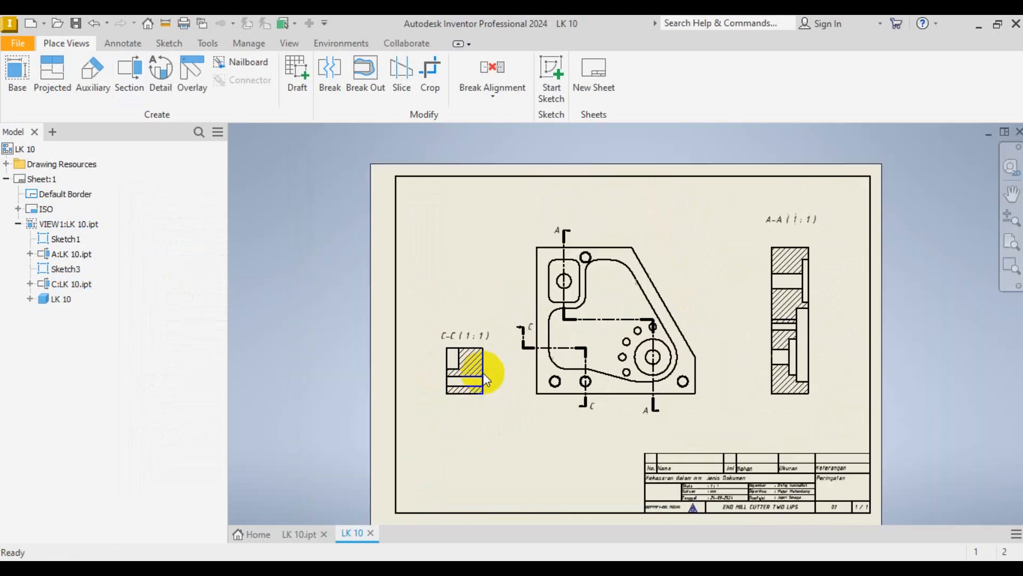
{"action": "scroll", "coordinate": [483, 372], "scroll_direction": "up", "scroll_amount": 3}
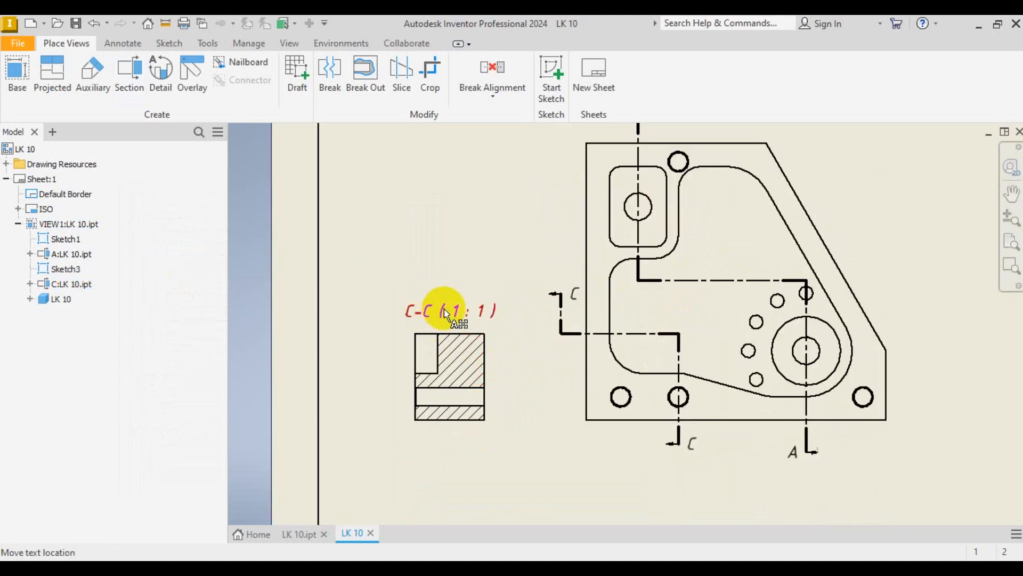
{"action": "right_click", "coordinate": [467, 247]}
{"action": "left_click", "coordinate": [435, 267]}
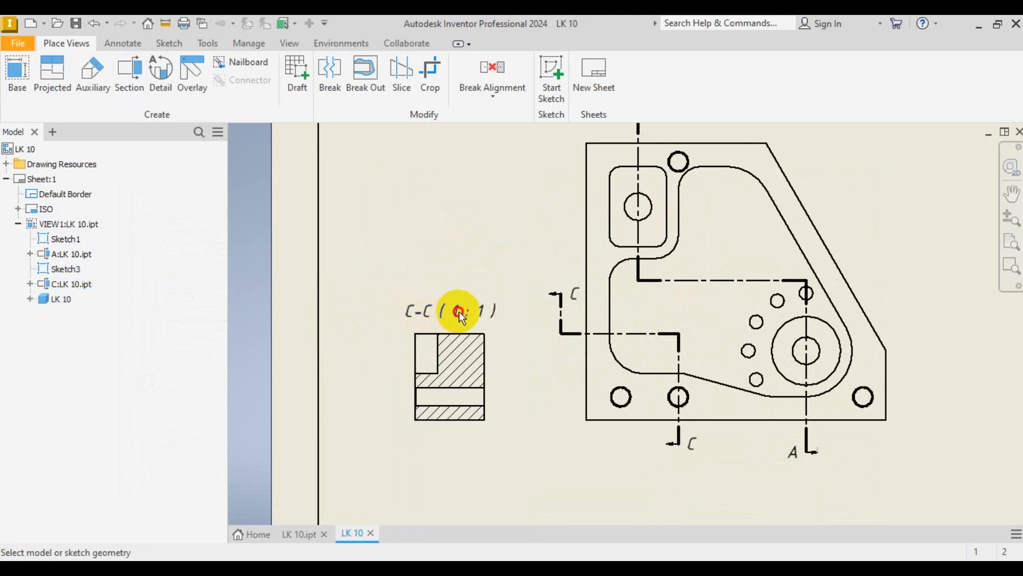
{"action": "right_click", "coordinate": [375, 314]}
{"action": "left_click", "coordinate": [426, 317]}
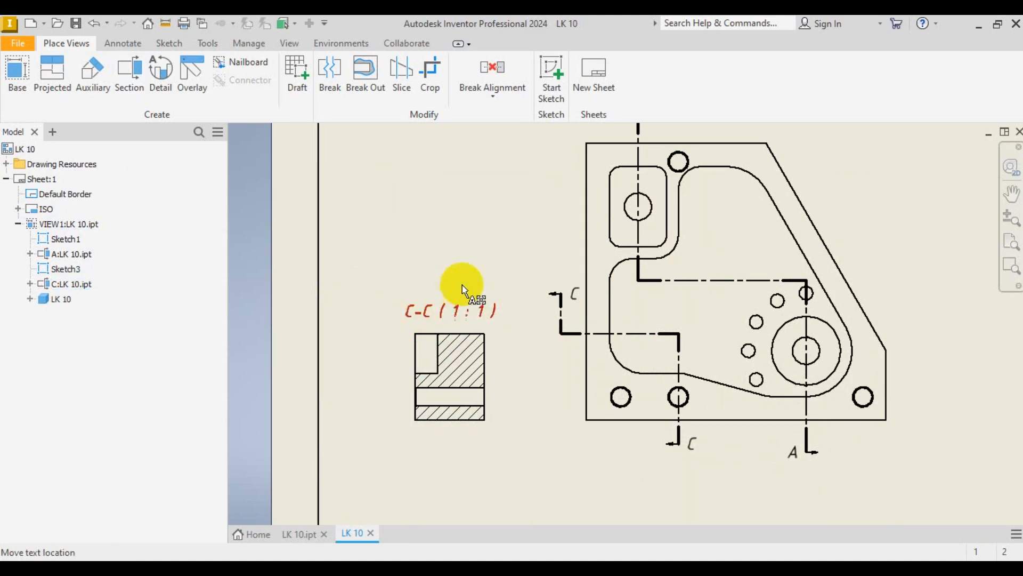
Replace both view identifier fields in the new section view's label with the letter C, keeping the scale field.
{"action": "double_click", "coordinate": [459, 310]}
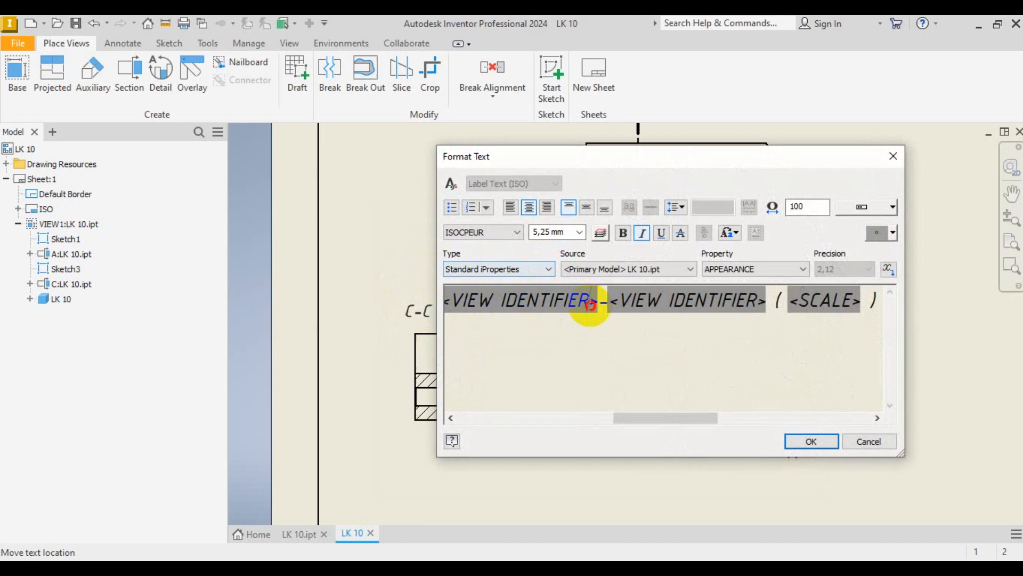
{"action": "left_click", "coordinate": [592, 306]}
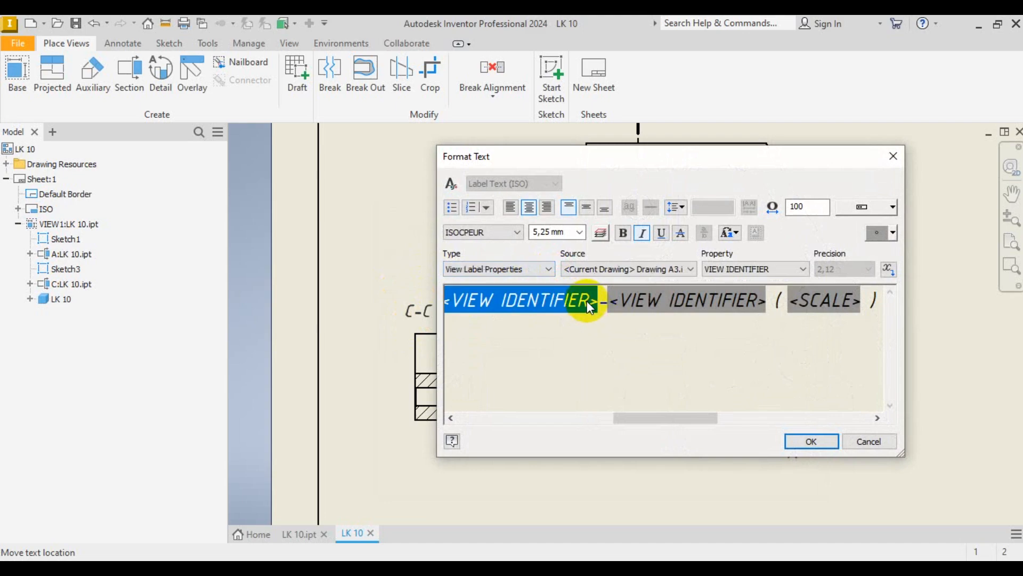
{"action": "key", "text": "Caps_Lock"}
{"action": "type", "text": "C"}
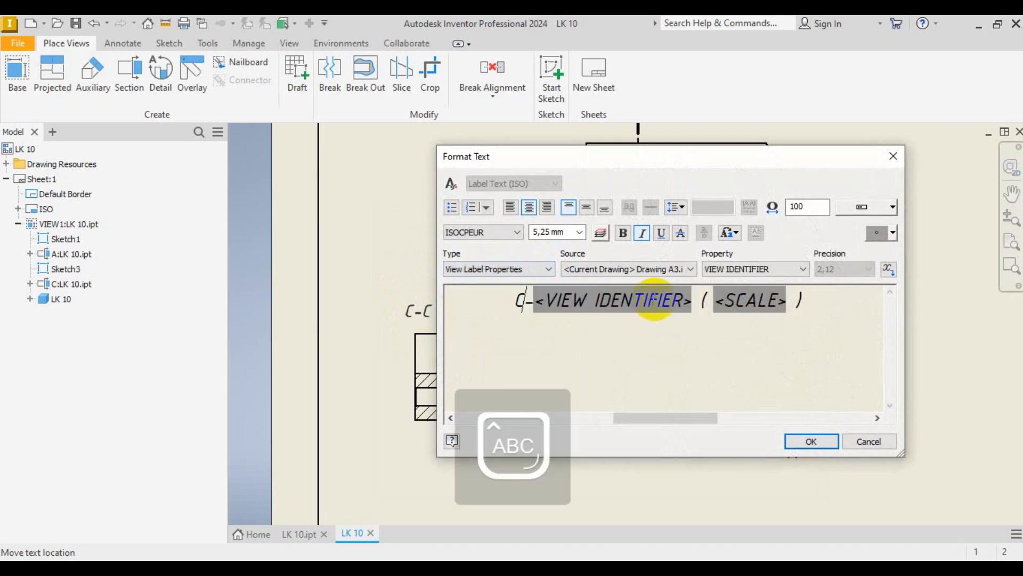
{"action": "left_click", "coordinate": [670, 304]}
{"action": "type", "text": "C-C"}
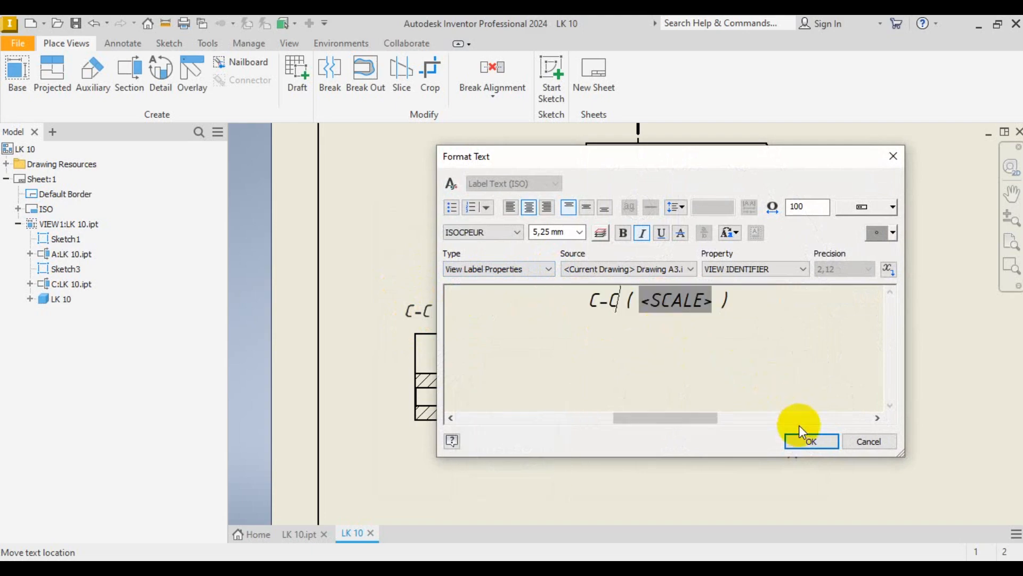
{"action": "left_click", "coordinate": [800, 441]}
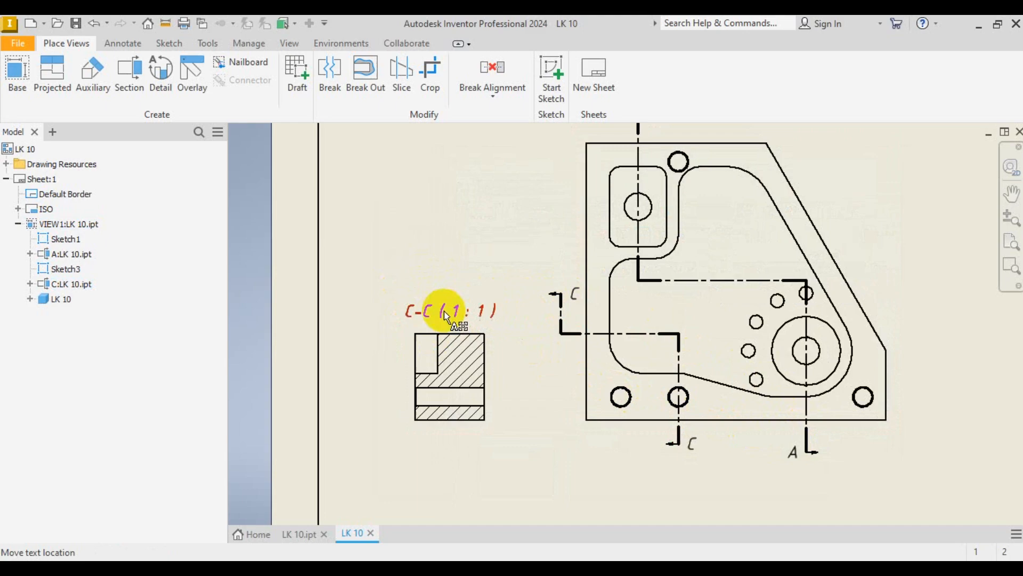
Change the left section view's label to read B-B, keeping its scale field.
{"action": "double_click", "coordinate": [465, 316]}
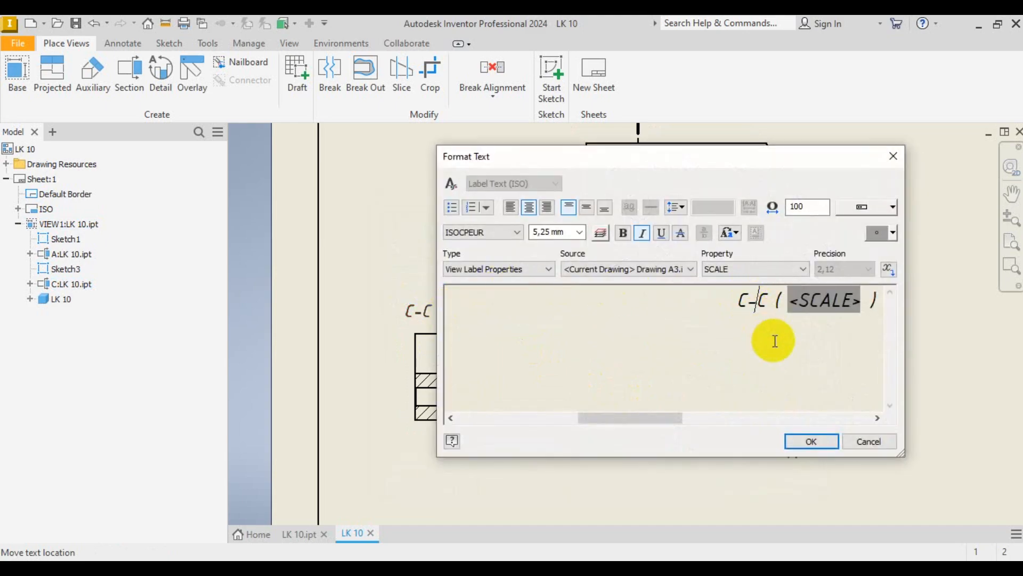
{"action": "mouse_move", "coordinate": [746, 302]}
{"action": "left_mouse_down"}
{"action": "mouse_move", "coordinate": [710, 307]}
{"action": "mouse_move", "coordinate": [762, 303]}
{"action": "left_mouse_up"}
{"action": "type", "text": "B-"}
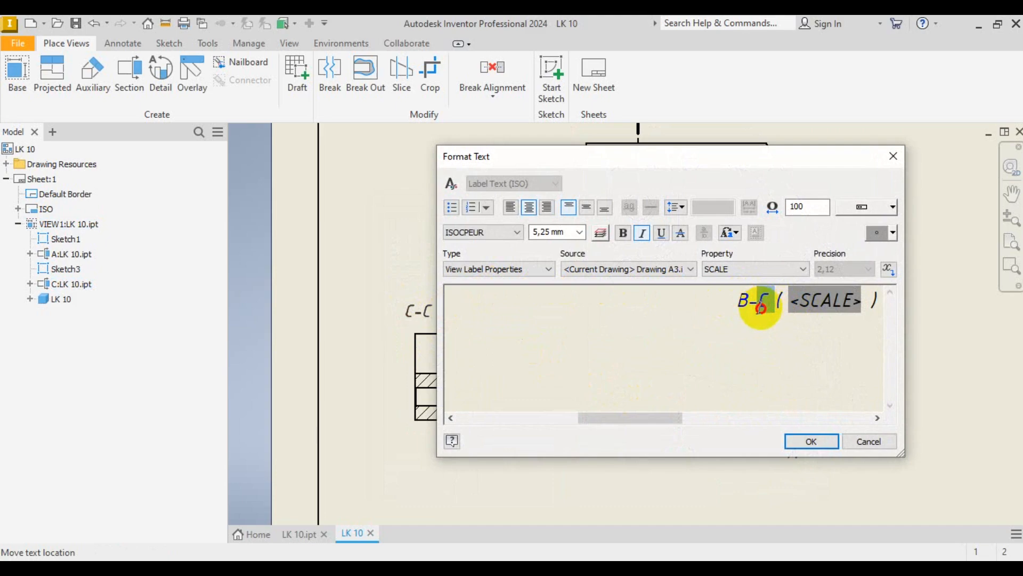
{"action": "type", "text": "B"}
{"action": "left_click", "coordinate": [810, 441]}
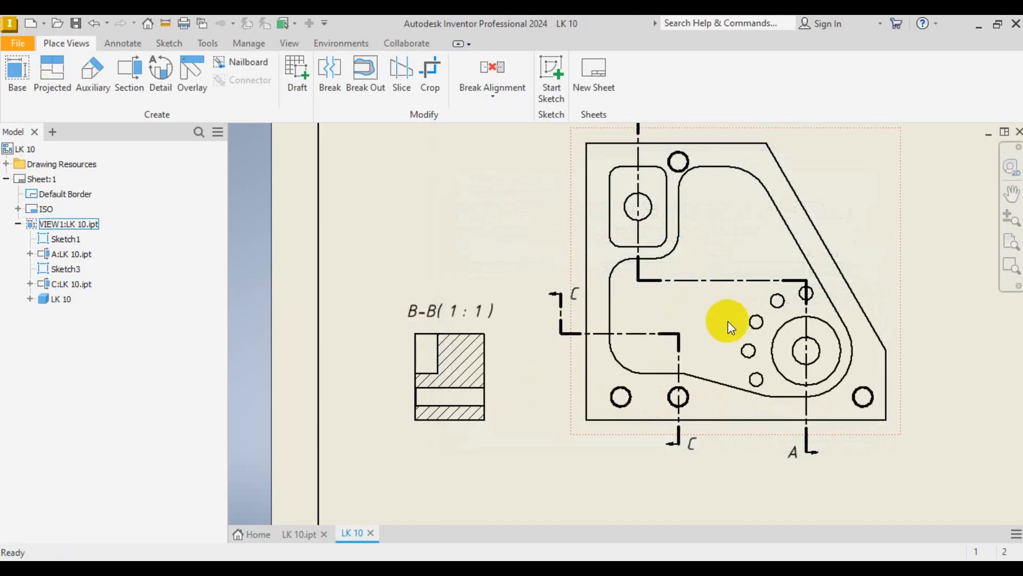
Replace the view identifier with the letter B at both ends of the lower-left section line on the front view.
{"action": "double_click", "coordinate": [580, 292]}
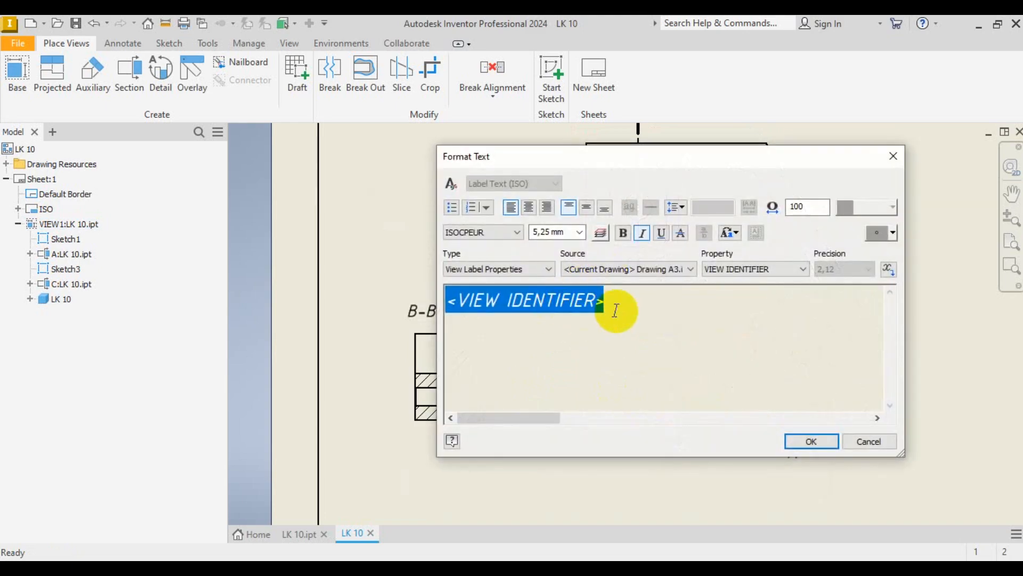
{"action": "type", "text": "B"}
{"action": "left_click", "coordinate": [804, 442]}
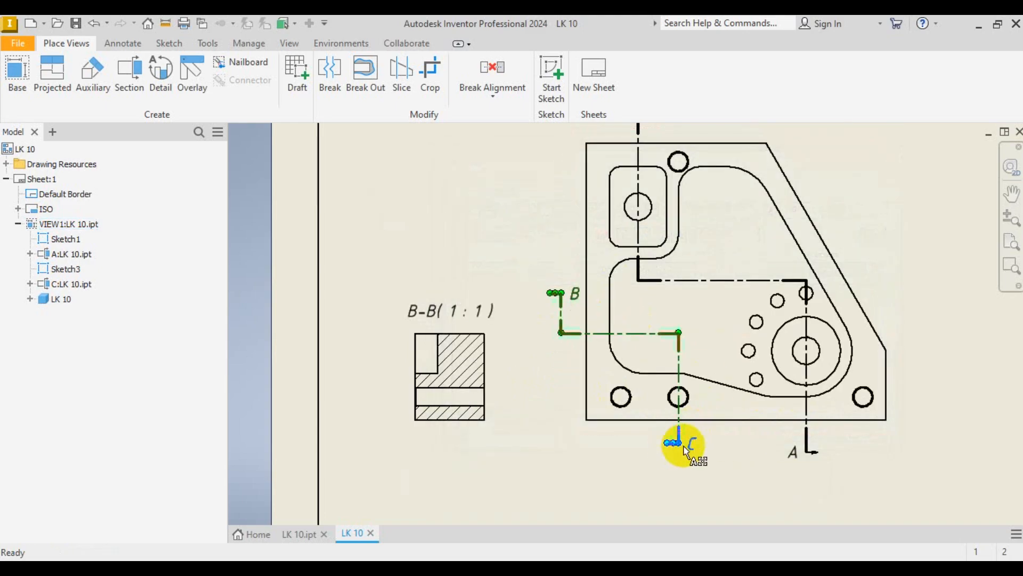
{"action": "double_click", "coordinate": [691, 446]}
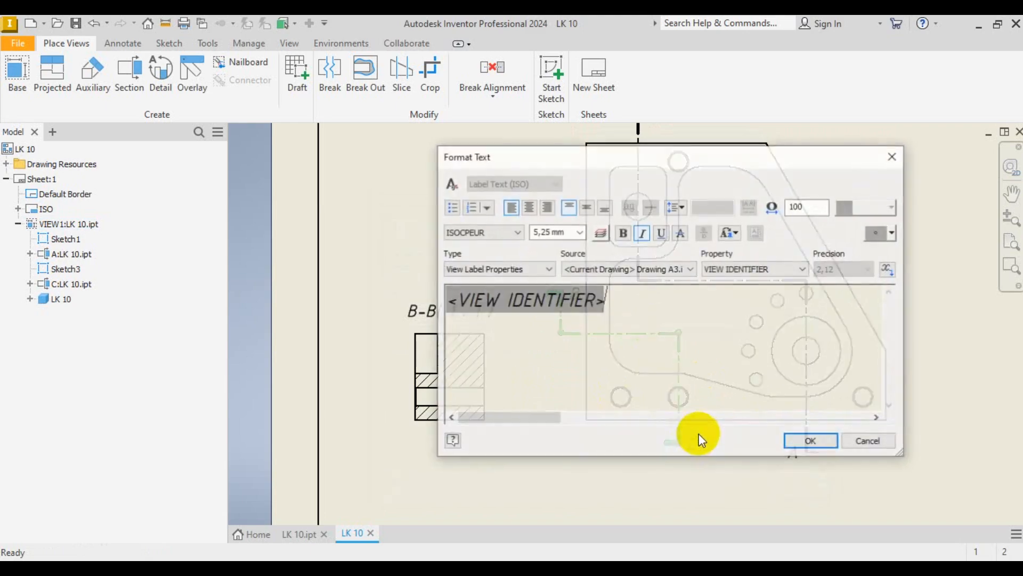
{"action": "left_click_drag", "start_coordinate": [637, 320], "coordinate": [430, 314]}
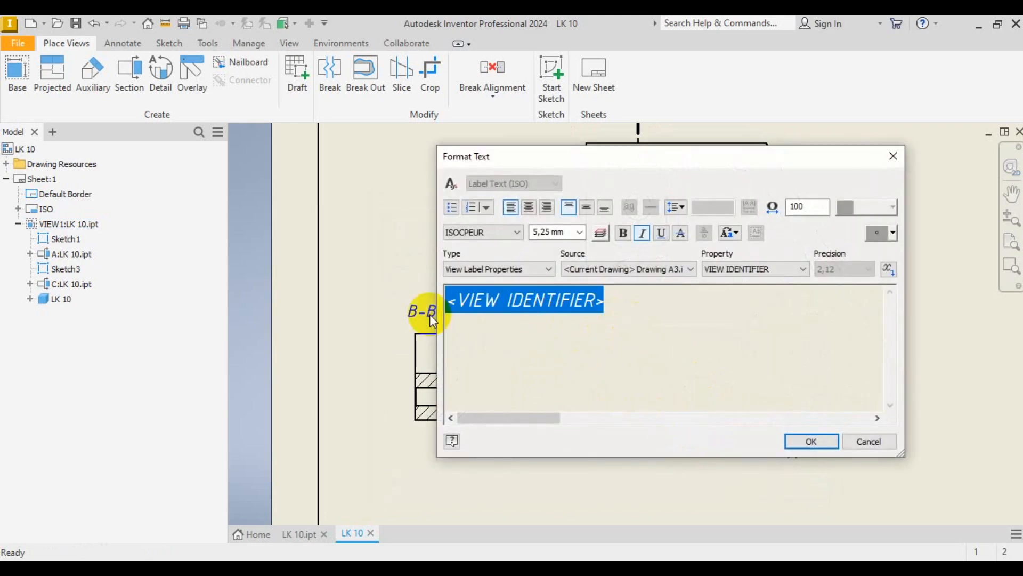
{"action": "type", "text": "B"}
{"action": "left_click", "coordinate": [796, 441]}
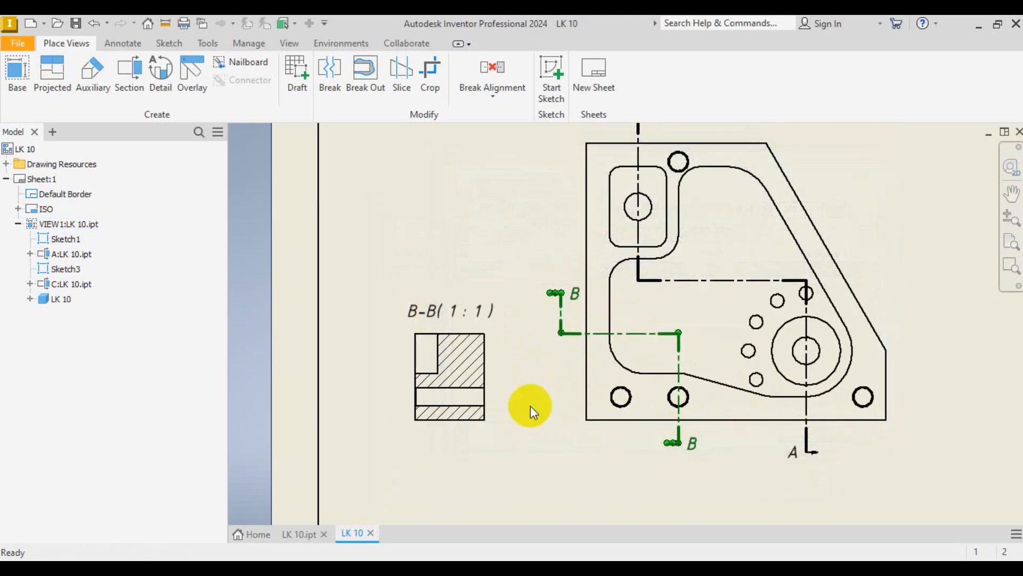
Move the B-B label higher above its section view to leave more space between them.
{"action": "scroll", "coordinate": [506, 367], "scroll_direction": "up", "scroll_amount": 4}
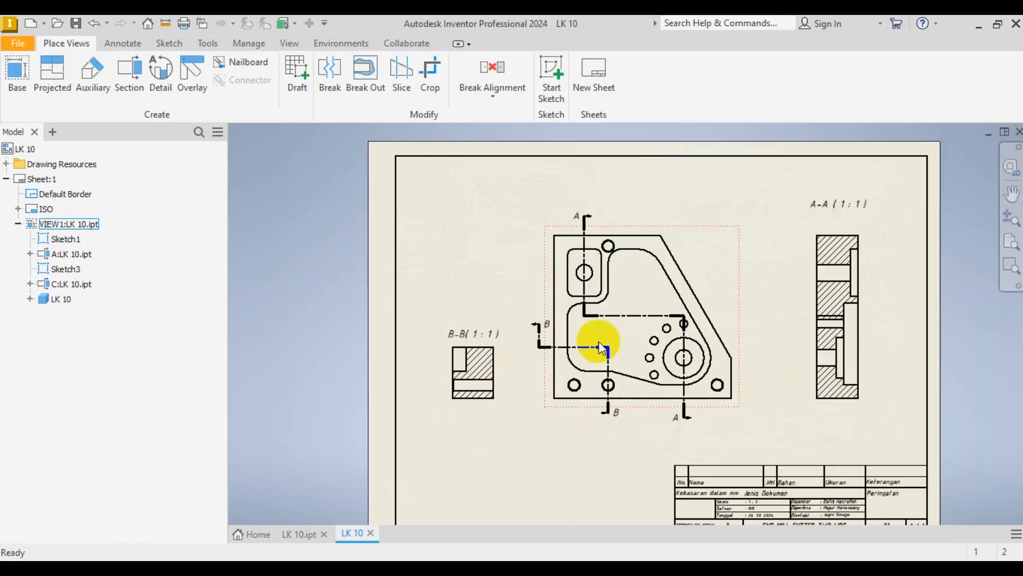
{"action": "scroll", "coordinate": [577, 366], "scroll_direction": "down", "scroll_amount": 4}
{"action": "left_click", "coordinate": [587, 388]}
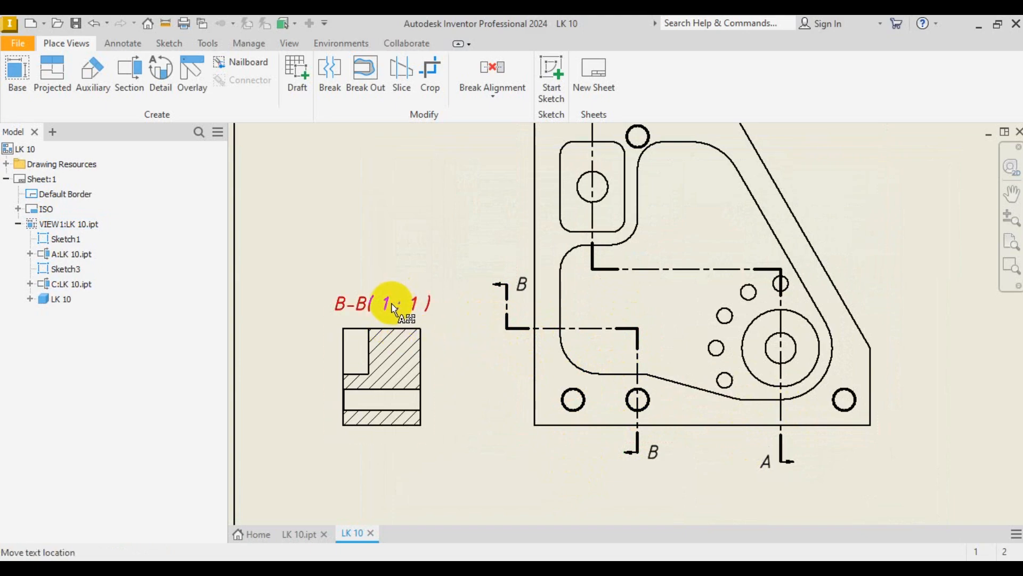
{"action": "left_click_drag", "start_coordinate": [386, 305], "coordinate": [389, 275]}
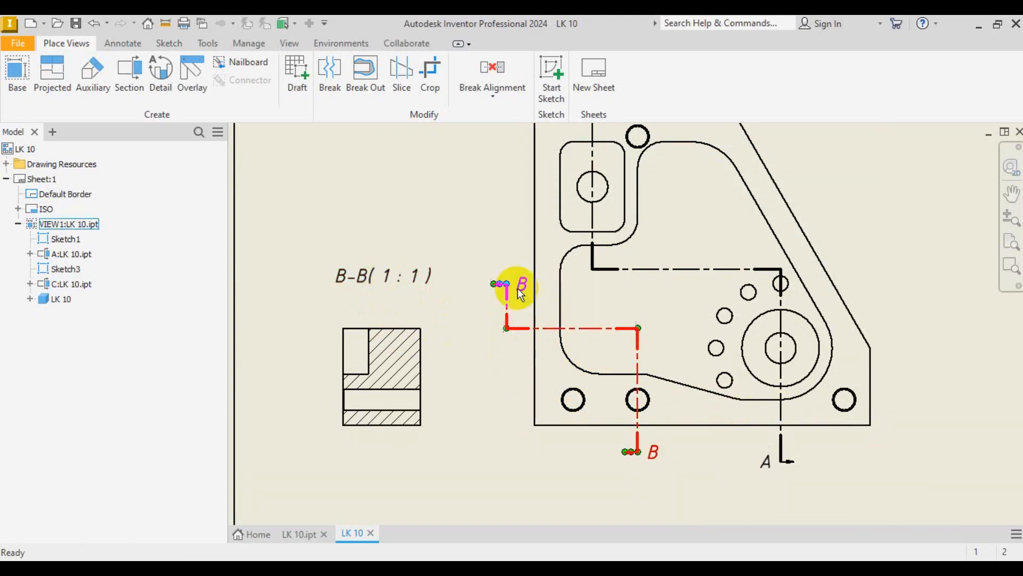
{"action": "scroll", "coordinate": [510, 379], "scroll_direction": "down", "scroll_amount": 5}
{"action": "scroll", "coordinate": [509, 379], "scroll_direction": "up", "scroll_amount": 5}
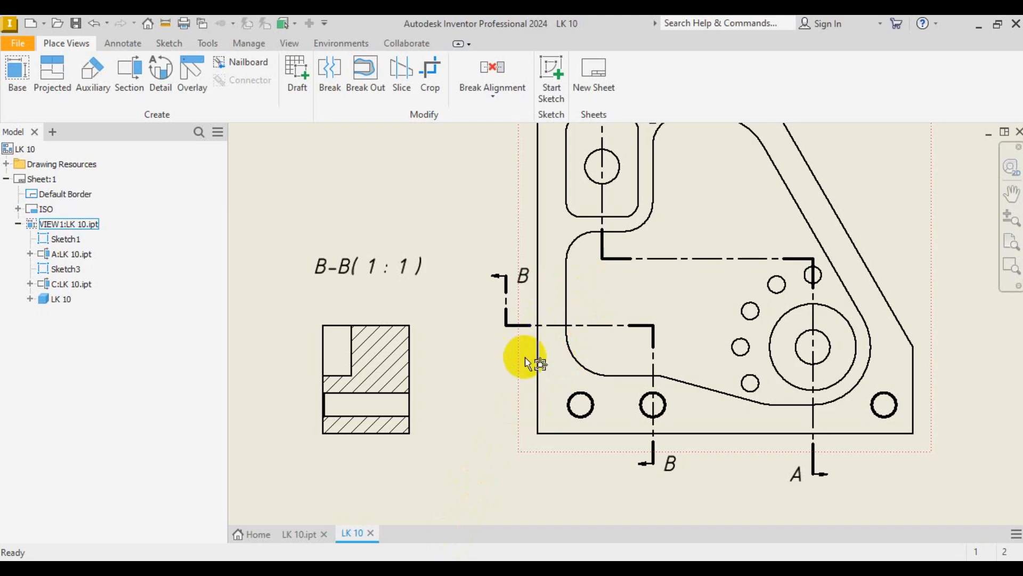
{"action": "scroll", "coordinate": [530, 360], "scroll_direction": "down", "scroll_amount": 2}
{"action": "scroll", "coordinate": [527, 361], "scroll_direction": "up", "scroll_amount": 3}
{"action": "scroll", "coordinate": [528, 367], "scroll_direction": "down", "scroll_amount": 3}
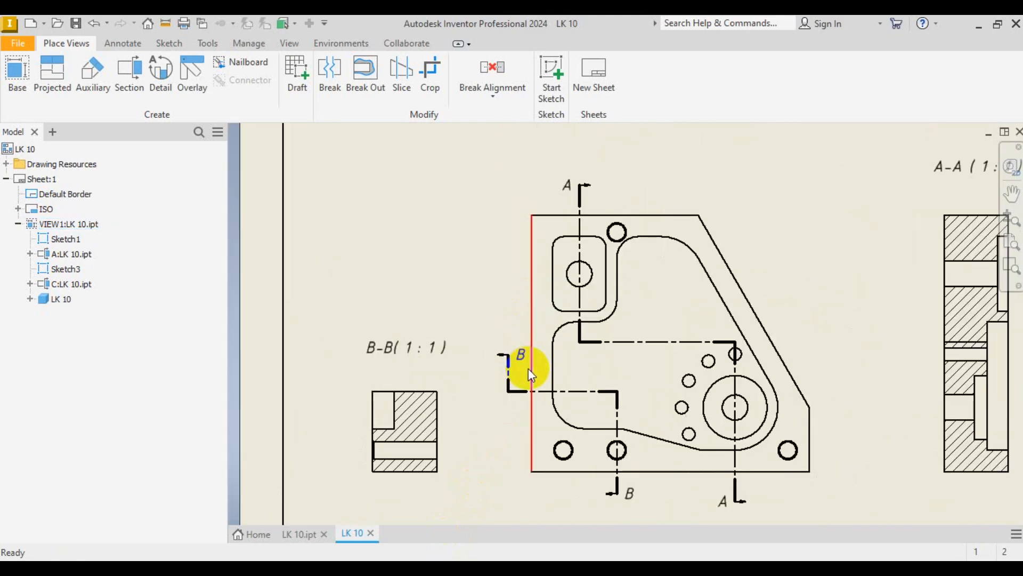
{"action": "scroll", "coordinate": [529, 369], "scroll_direction": "up", "scroll_amount": 3}
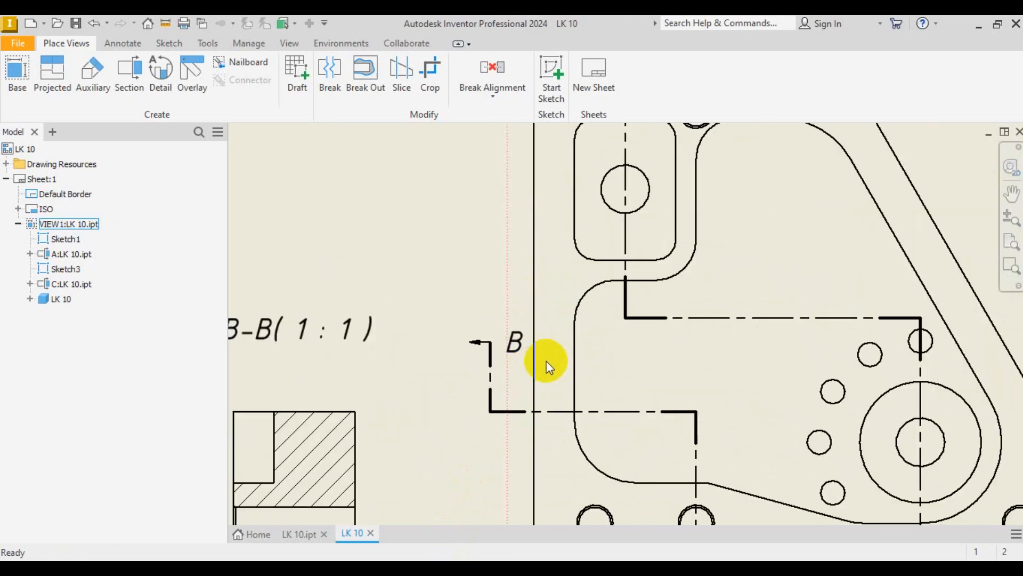
Set the View Annotation (ISO) style to the fourth section line format, with arrows pointing toward the thick line ends, and save it.
{"action": "scroll", "coordinate": [549, 368], "scroll_direction": "down", "scroll_amount": 2}
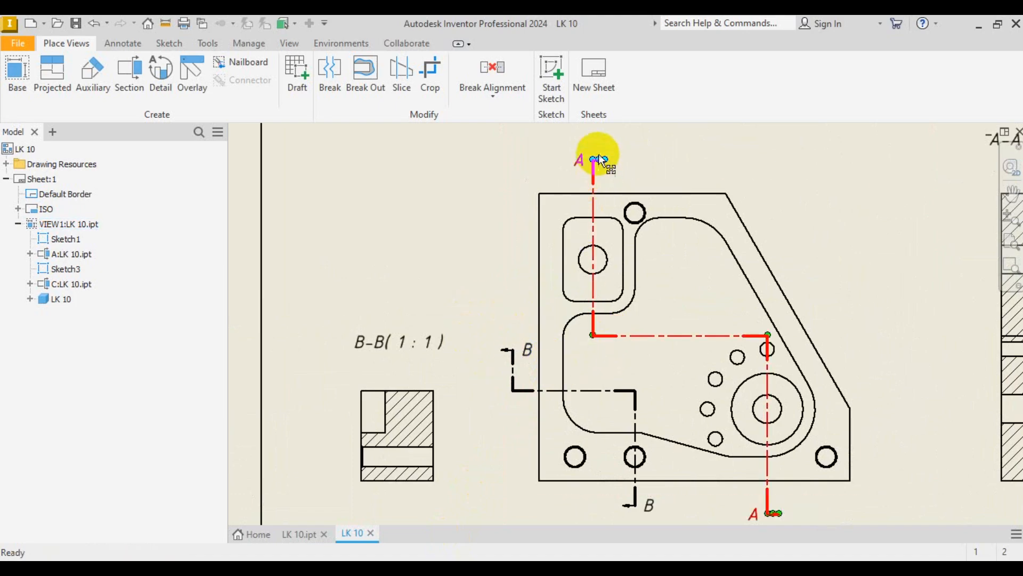
{"action": "right_click", "coordinate": [603, 337]}
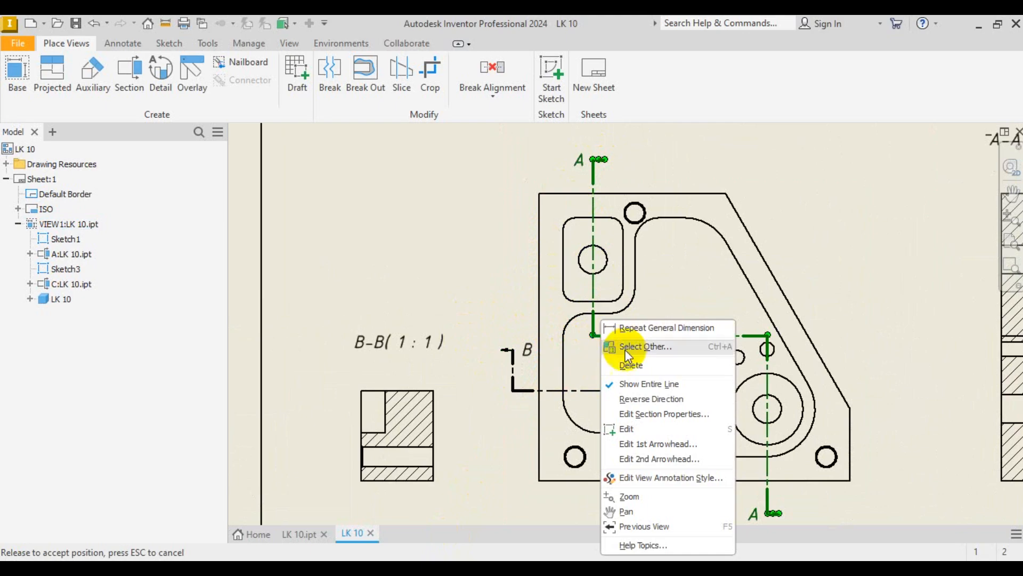
{"action": "left_click", "coordinate": [644, 480]}
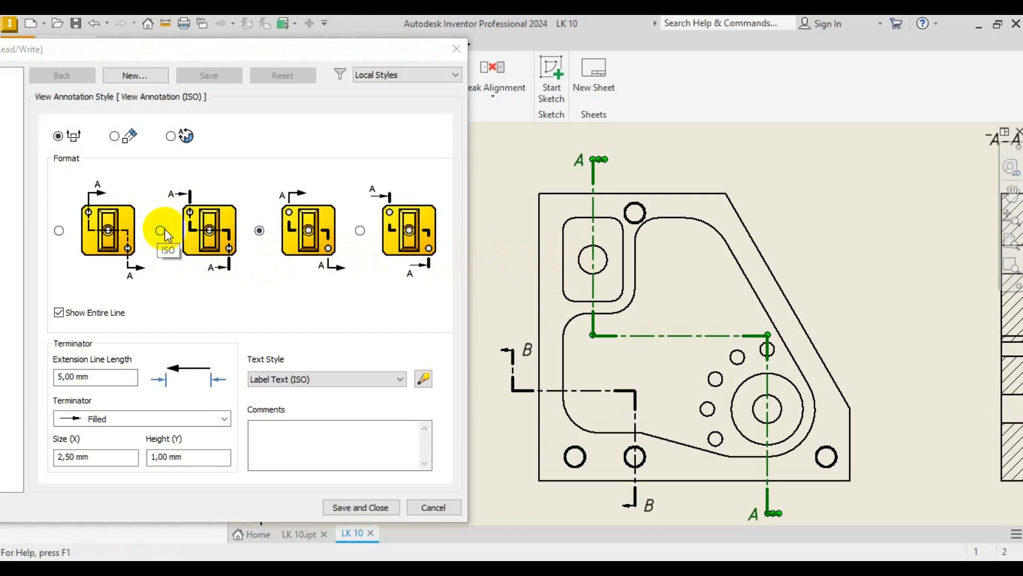
{"action": "left_click", "coordinate": [160, 231]}
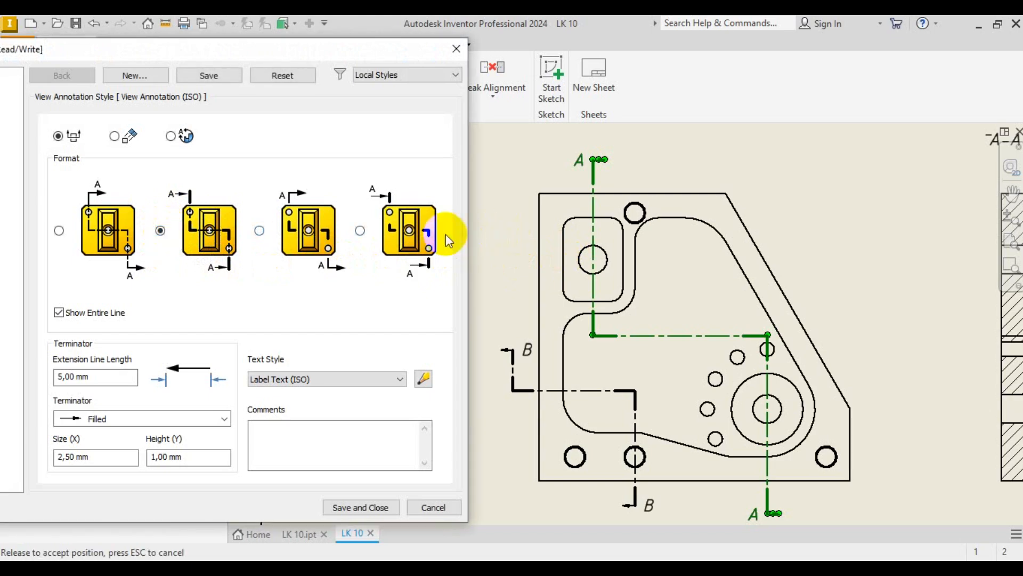
{"action": "left_click", "coordinate": [359, 230]}
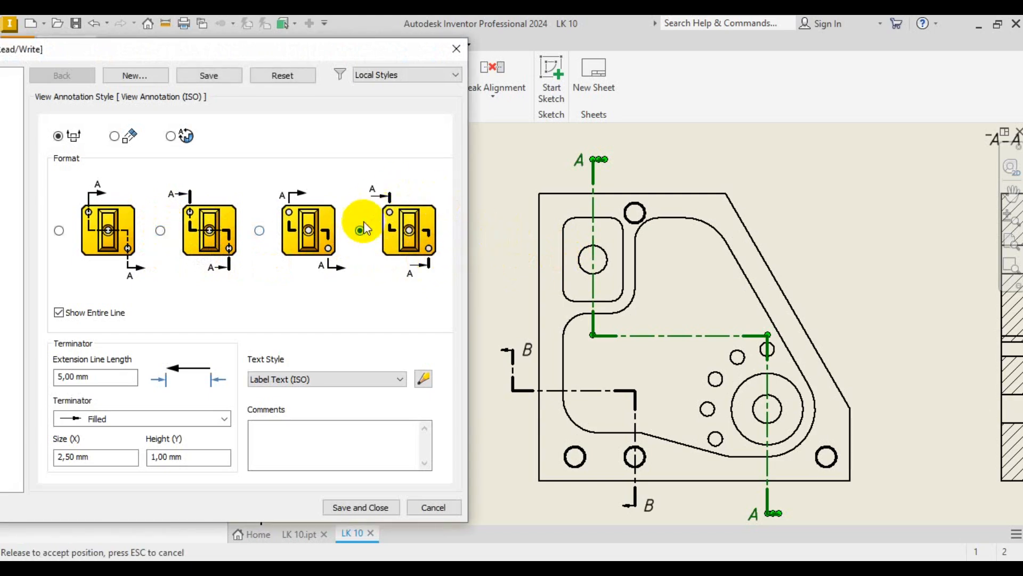
{"action": "left_click", "coordinate": [360, 463]}
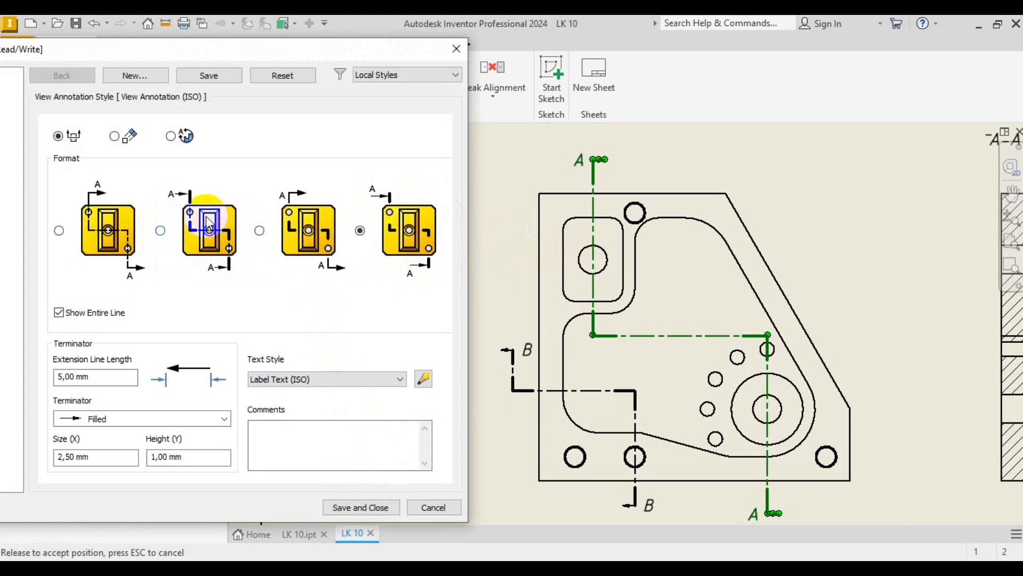
{"action": "left_click", "coordinate": [358, 509]}
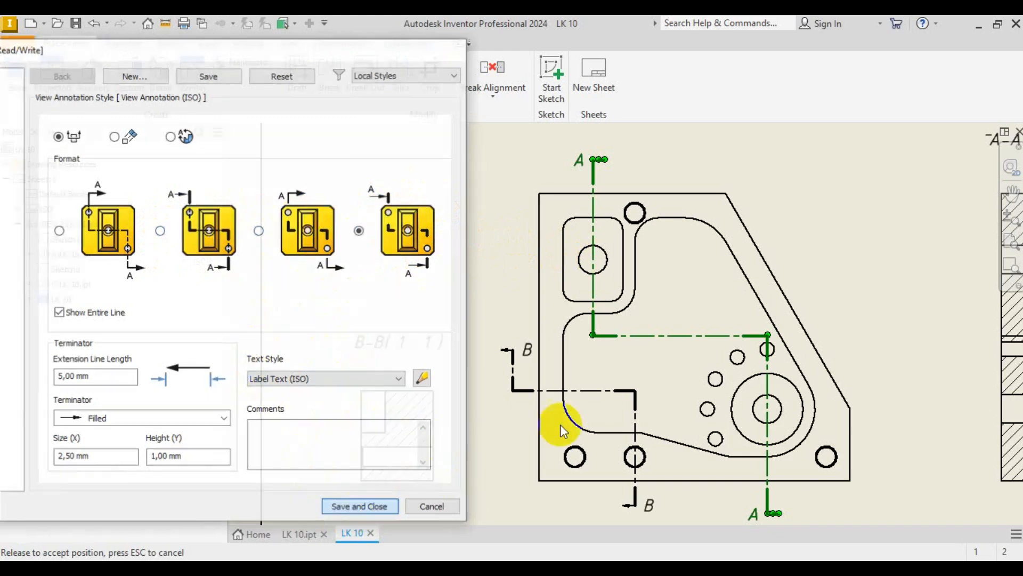
{"action": "left_click", "coordinate": [916, 180]}
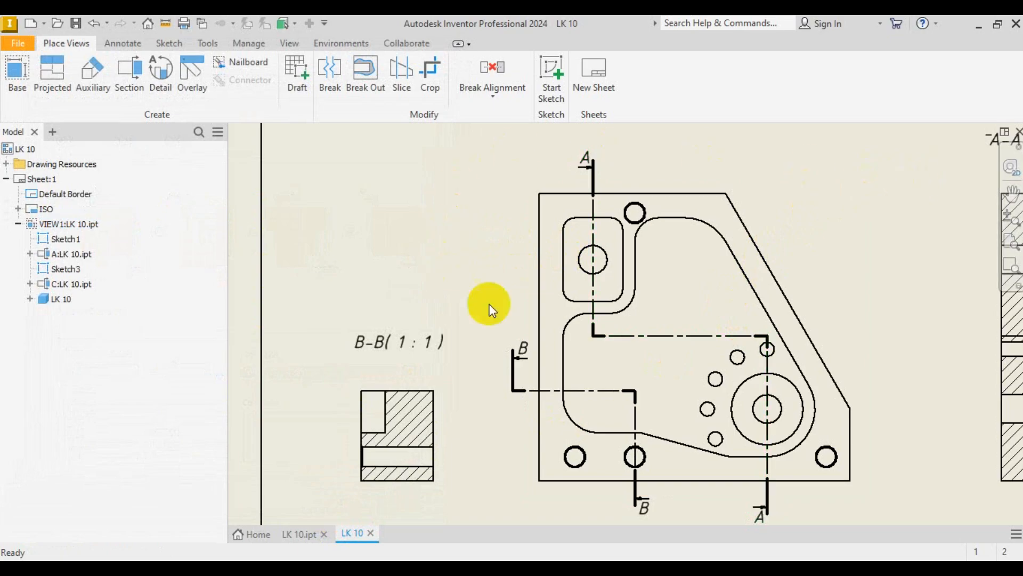
Compare the section marks with the Detail LK.10 PDF, set the View Annotation (ISO) style to the second section line format, and save it.
{"action": "left_click", "coordinate": [466, 568]}
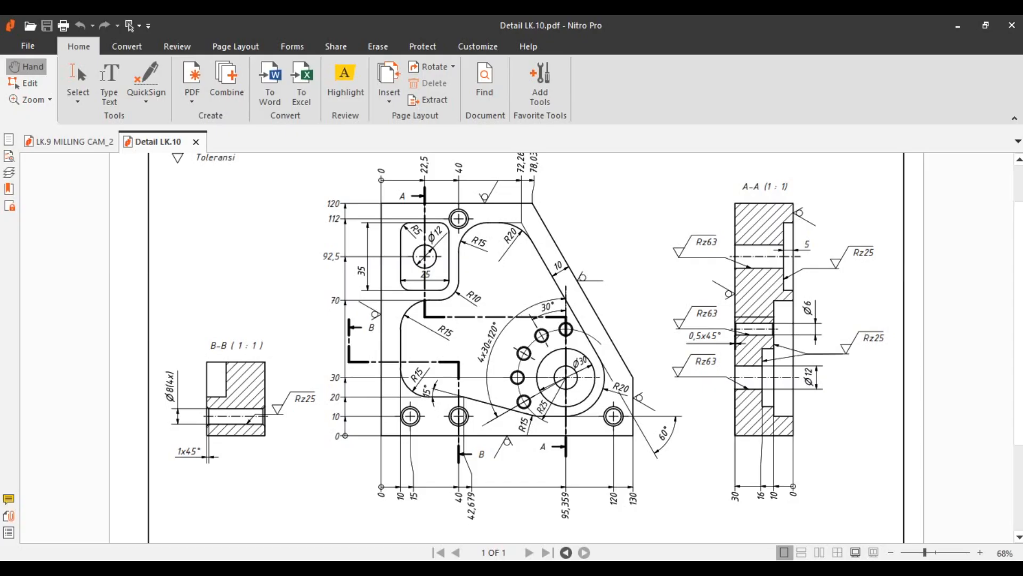
{"action": "left_click", "coordinate": [426, 568]}
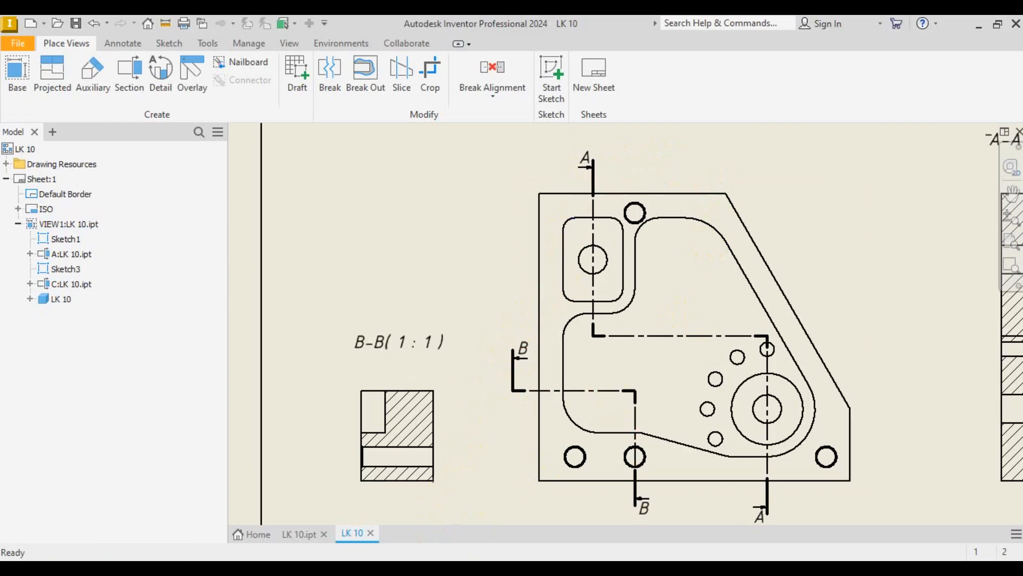
{"action": "left_click", "coordinate": [467, 568]}
{"action": "left_click", "coordinate": [425, 568]}
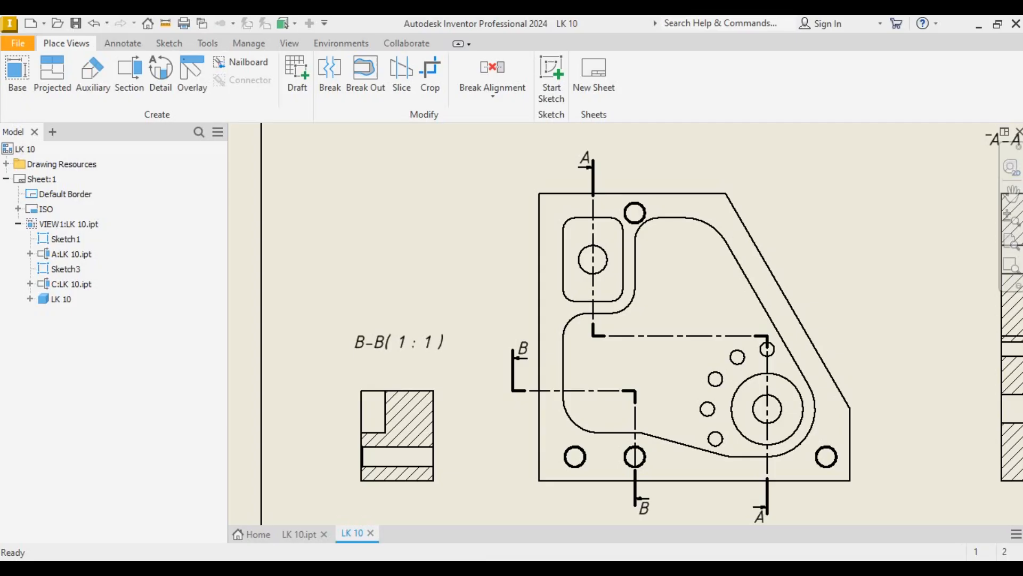
{"action": "left_click_drag", "start_coordinate": [593, 163], "coordinate": [597, 172]}
{"action": "right_click", "coordinate": [593, 172]}
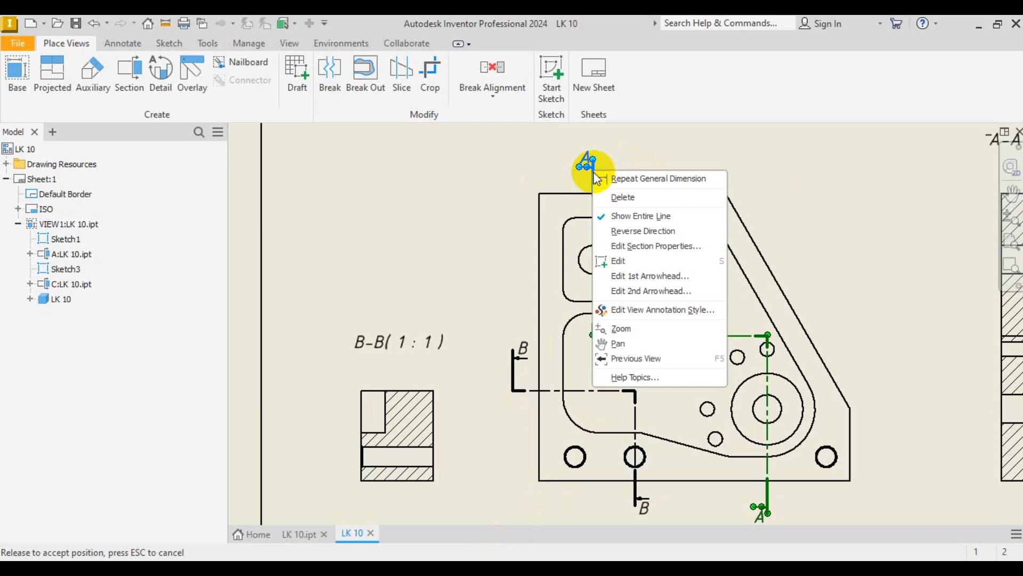
{"action": "left_click", "coordinate": [634, 311]}
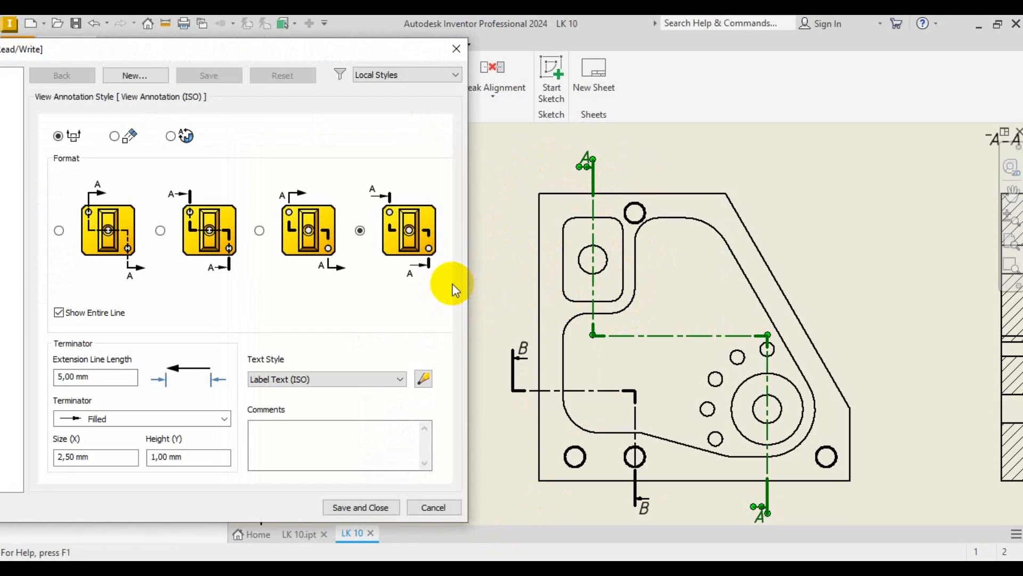
{"action": "left_click", "coordinate": [161, 230]}
{"action": "left_click", "coordinate": [360, 507]}
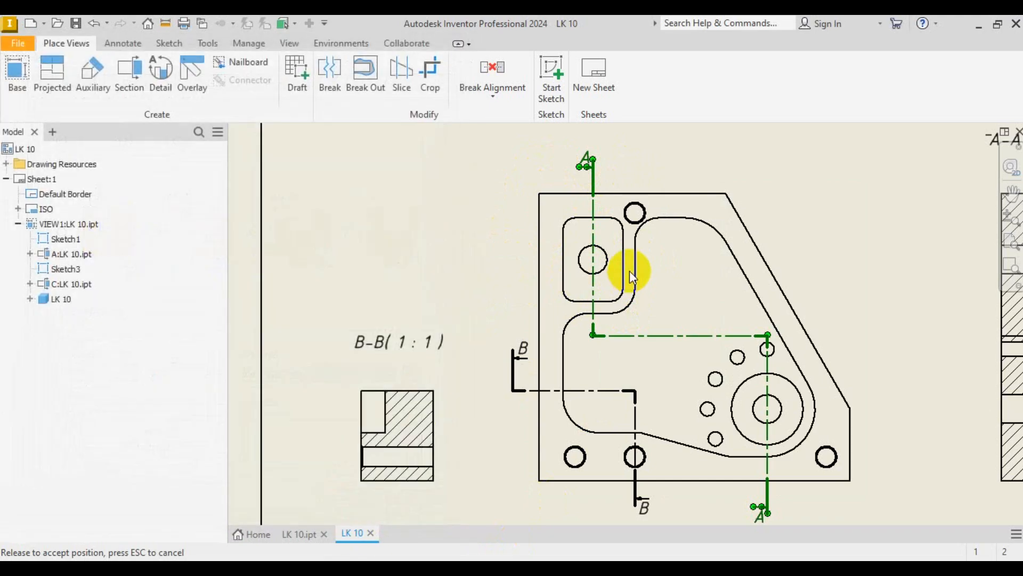
{"action": "left_click", "coordinate": [463, 201]}
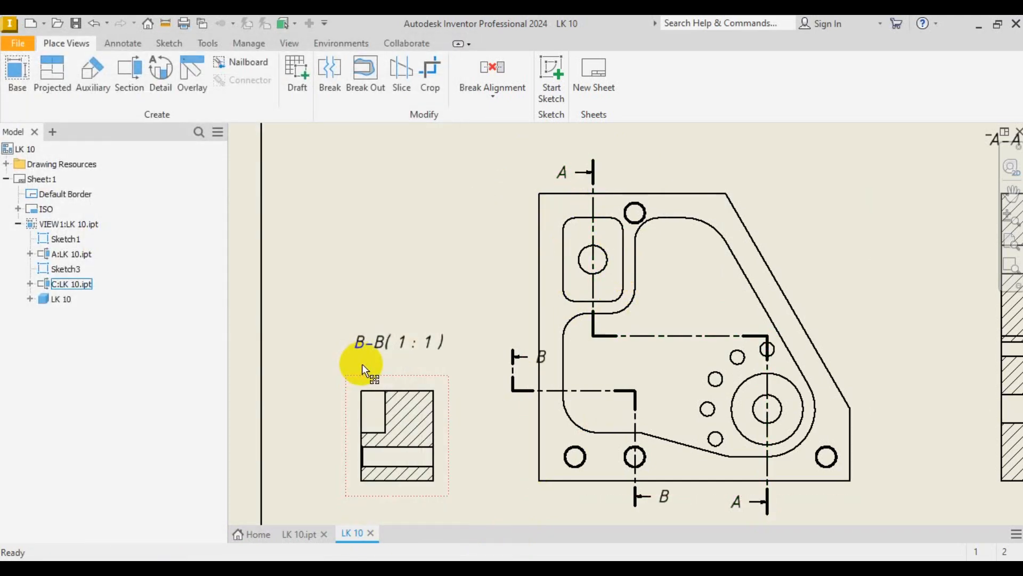
Check the View Annotation (ISO) style used by the B-B section line and save it with its current settings.
{"action": "left_click_drag", "start_coordinate": [522, 388], "coordinate": [520, 389]}
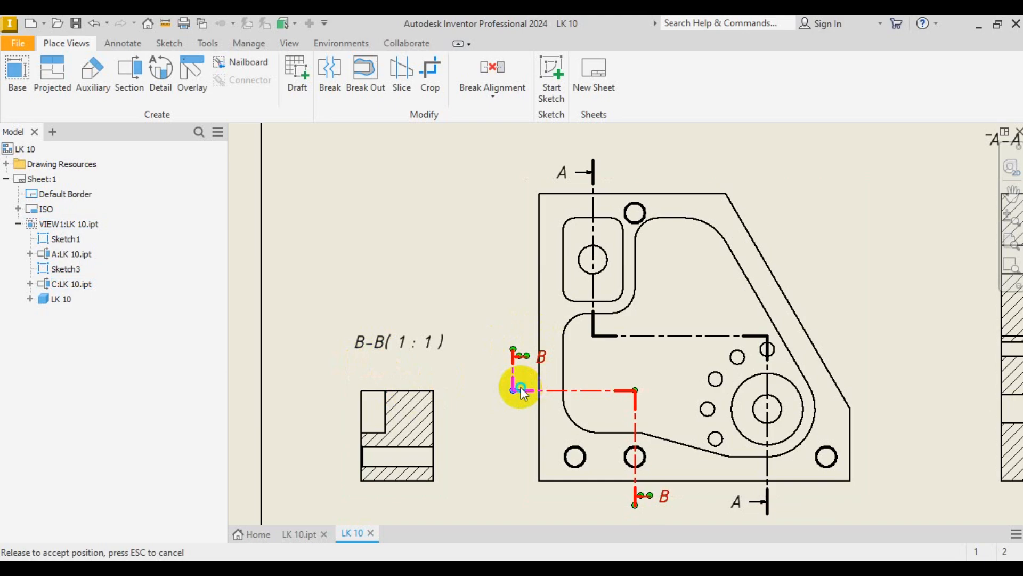
{"action": "right_click", "coordinate": [521, 387]}
{"action": "left_click", "coordinate": [493, 389]}
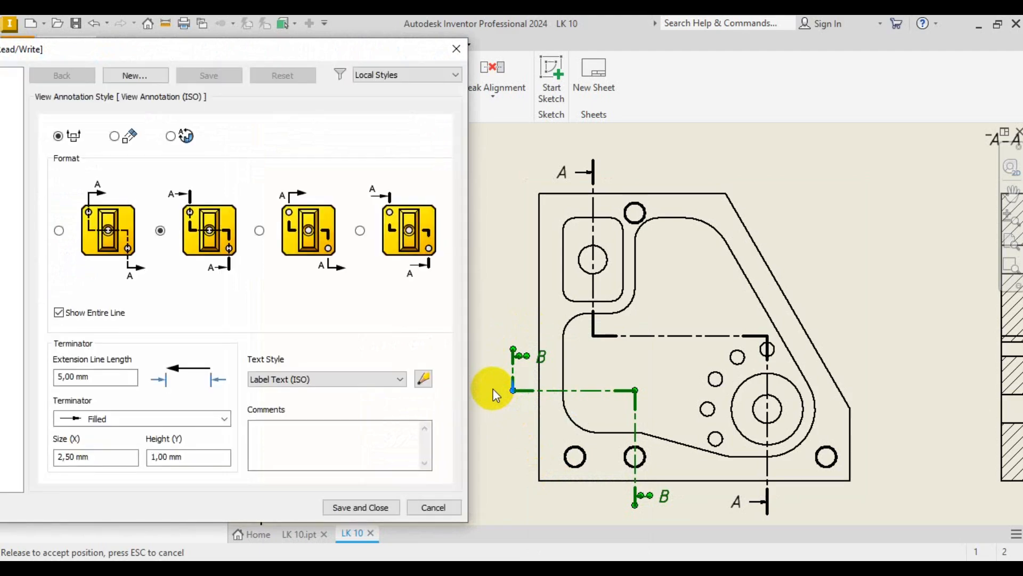
{"action": "left_click", "coordinate": [360, 507]}
Shorten the view direction arrow at the upper-left B end of the B-B section line so the letter sits closer.
{"action": "scroll", "coordinate": [526, 393], "scroll_direction": "up", "scroll_amount": 5}
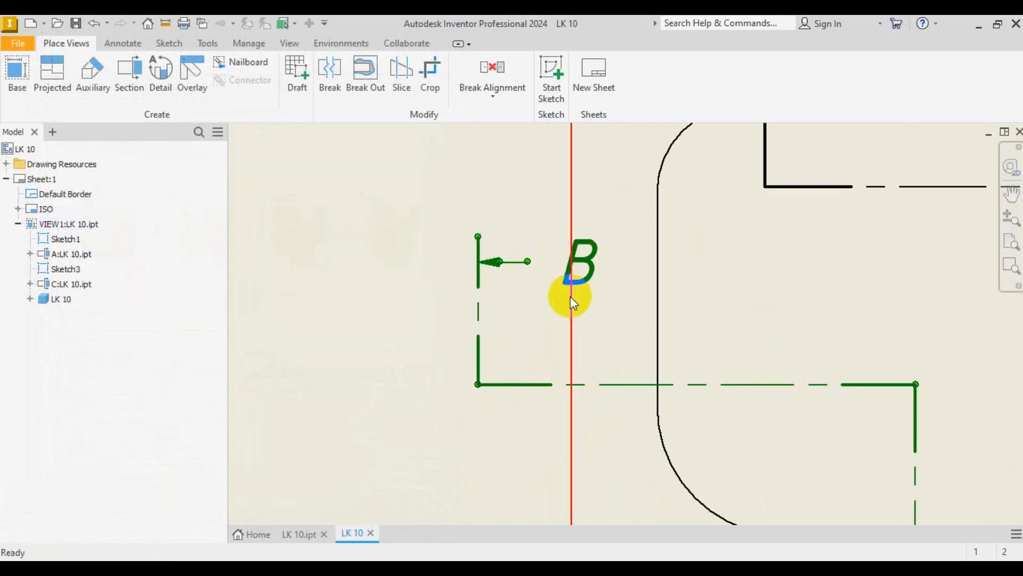
{"action": "scroll", "coordinate": [570, 296], "scroll_direction": "down", "scroll_amount": 5}
{"action": "scroll", "coordinate": [551, 323], "scroll_direction": "up", "scroll_amount": 3}
{"action": "right_click", "coordinate": [492, 351]}
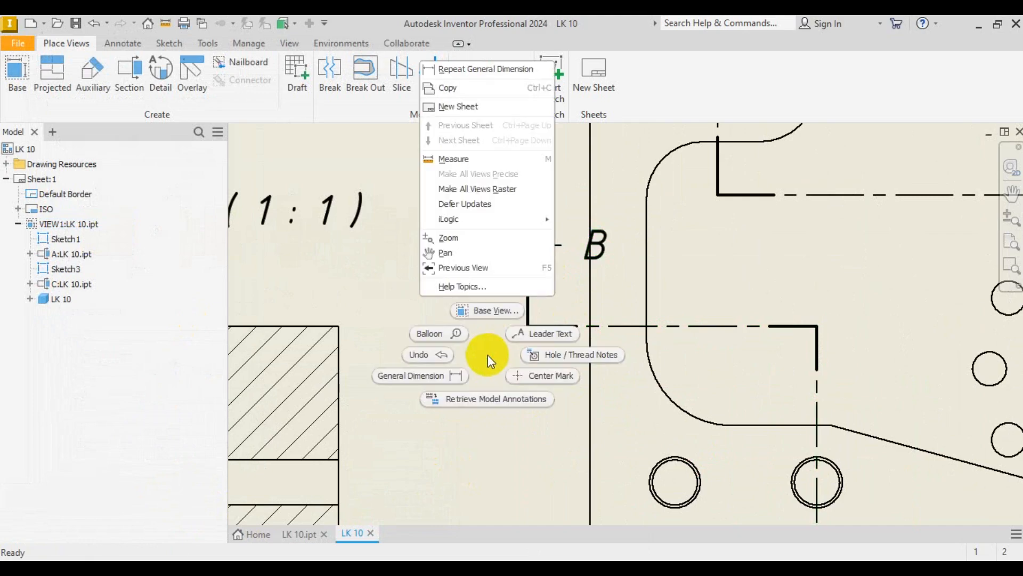
{"action": "left_click", "coordinate": [390, 430]}
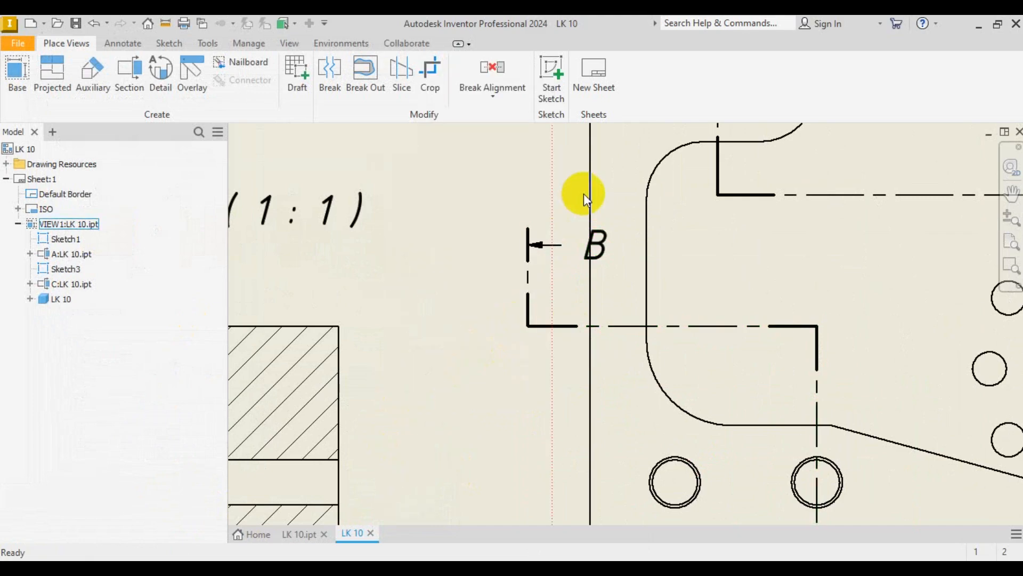
{"action": "left_click", "coordinate": [529, 228]}
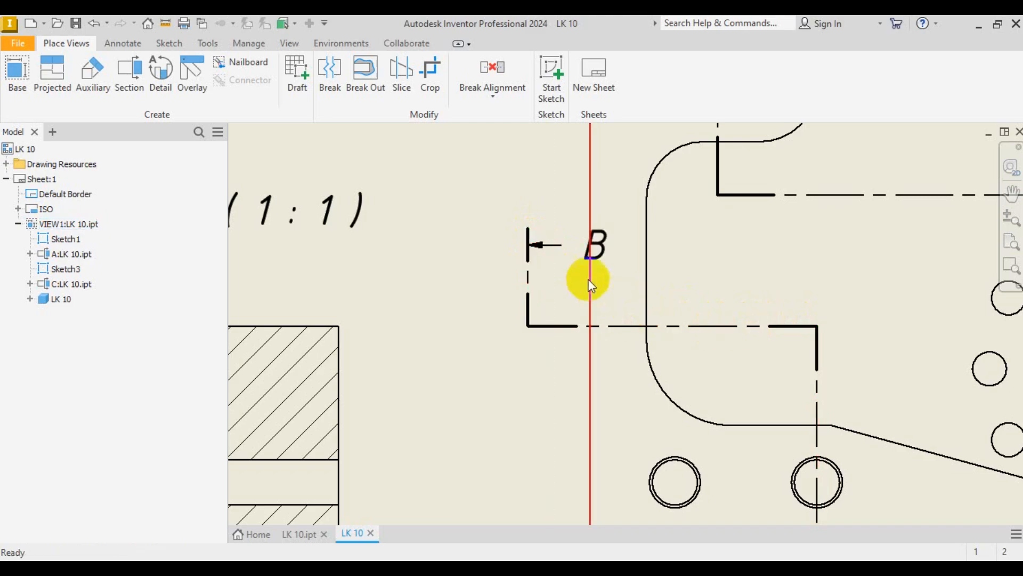
{"action": "left_click", "coordinate": [540, 252]}
{"action": "mouse_move", "coordinate": [533, 248]}
{"action": "left_mouse_down"}
{"action": "mouse_move", "coordinate": [565, 245]}
{"action": "mouse_move", "coordinate": [507, 228]}
{"action": "mouse_move", "coordinate": [522, 237]}
{"action": "left_mouse_up"}
Extend the lower B end of the section line level with the lower A end, and move the B-B view slightly away from the front view.
{"action": "scroll", "coordinate": [553, 290], "scroll_direction": "up", "scroll_amount": 4}
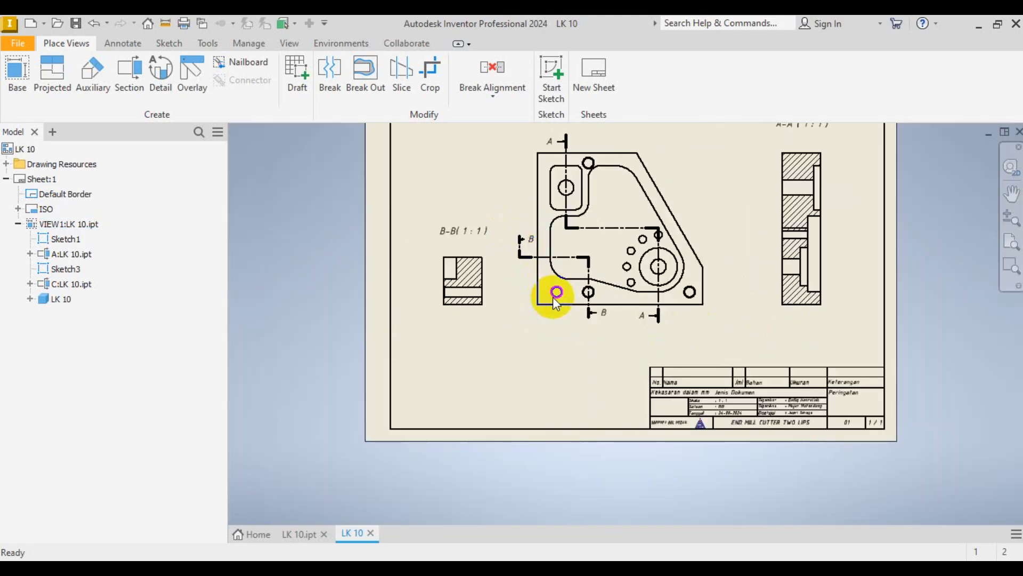
{"action": "scroll", "coordinate": [566, 320], "scroll_direction": "down", "scroll_amount": 3}
{"action": "left_click_drag", "start_coordinate": [610, 315], "coordinate": [611, 336]}
{"action": "scroll", "coordinate": [580, 411], "scroll_direction": "down", "scroll_amount": 2}
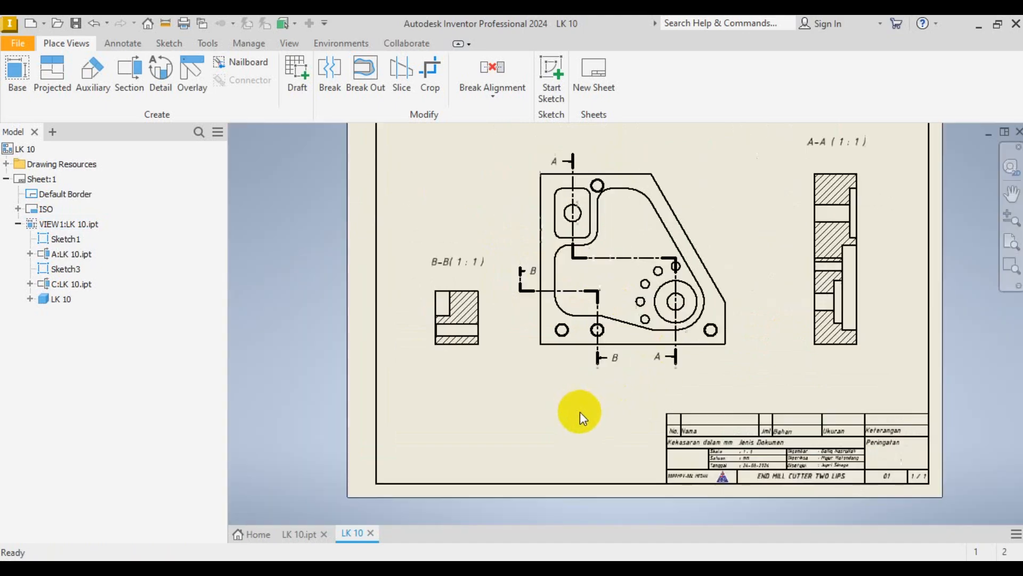
{"action": "left_click_drag", "start_coordinate": [475, 288], "coordinate": [465, 286]}
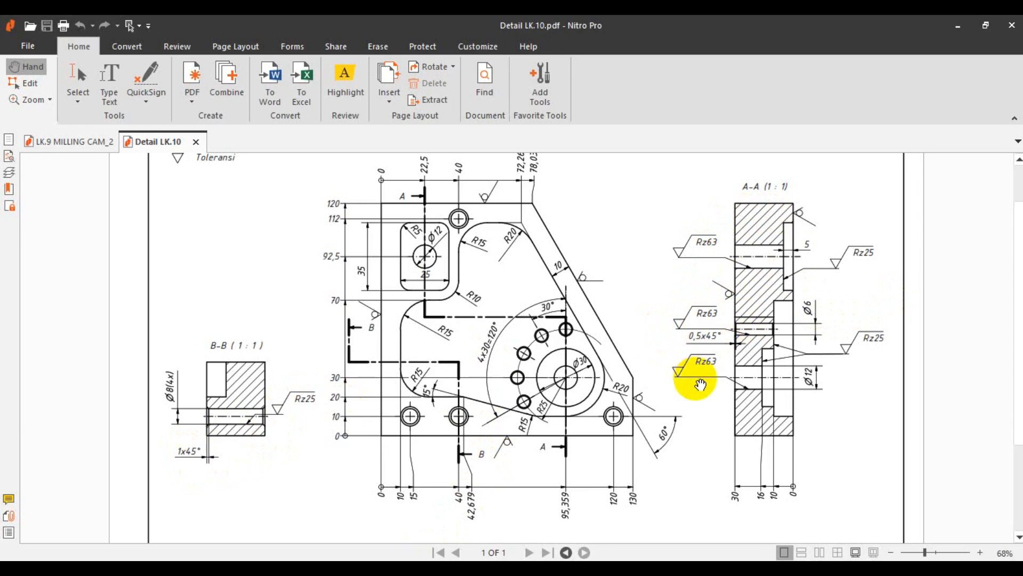
Enlarge the Detail LK.10 reference PDF in Nitro Pro to 78%, and compare its annotations with the front view in the Inventor drawing.
{"action": "scroll", "coordinate": [647, 358], "scroll_direction": "up", "scroll_amount": 2}
{"action": "scroll", "coordinate": [646, 357], "scroll_direction": "down", "scroll_amount": 2}
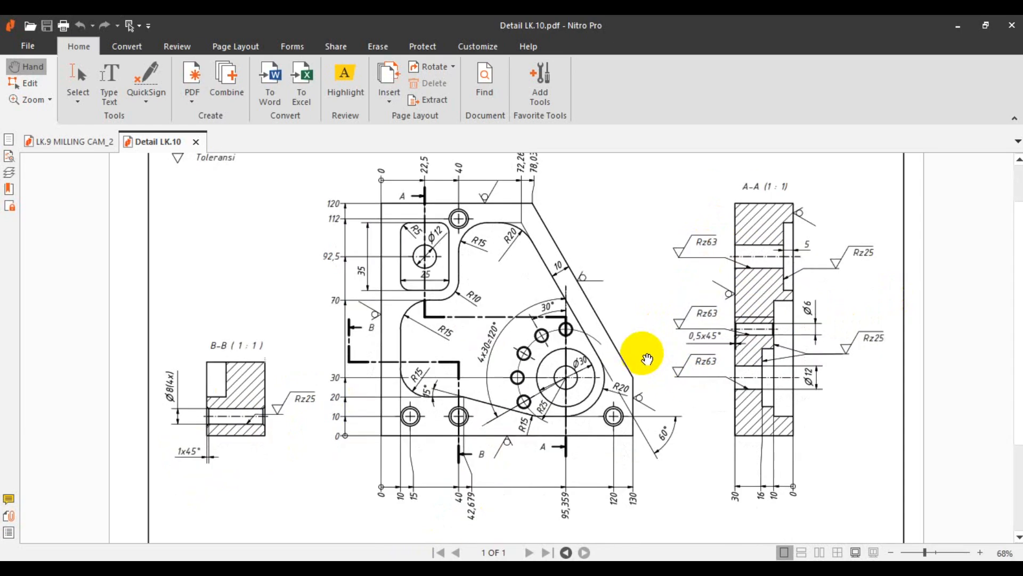
{"action": "left_click", "coordinate": [928, 553]}
{"action": "scroll", "coordinate": [521, 324], "scroll_direction": "down", "scroll_amount": 2}
{"action": "scroll", "coordinate": [522, 321], "scroll_direction": "up", "scroll_amount": 2}
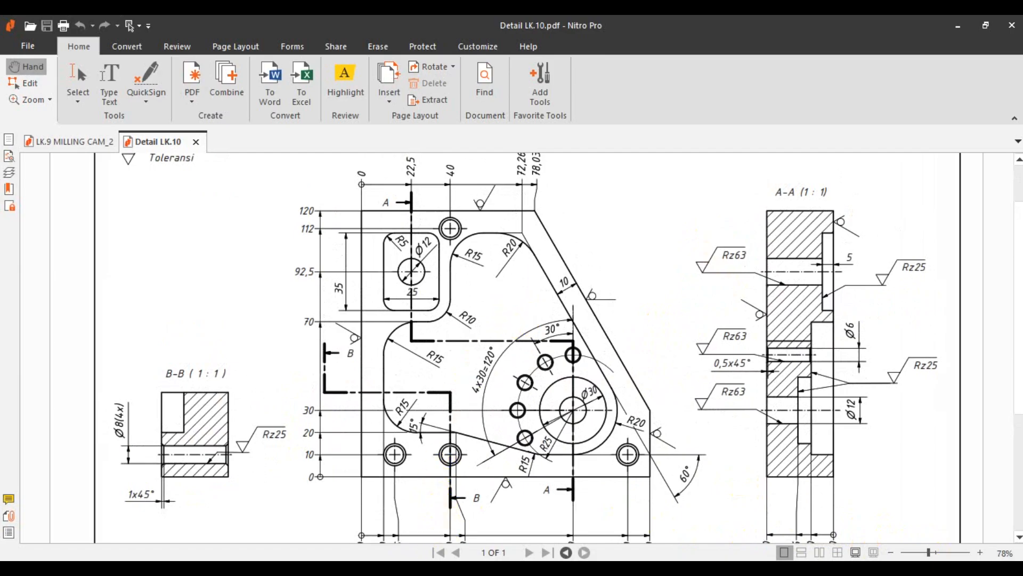
{"action": "left_click", "coordinate": [443, 568]}
{"action": "scroll", "coordinate": [610, 216], "scroll_direction": "up", "scroll_amount": 5}
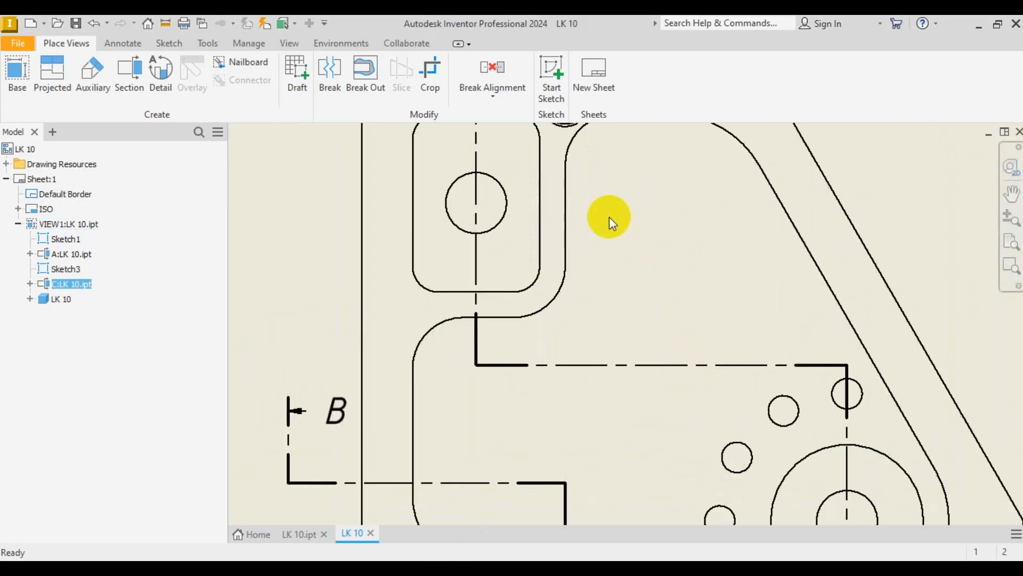
{"action": "scroll", "coordinate": [567, 290], "scroll_direction": "down", "scroll_amount": 5}
{"action": "scroll", "coordinate": [558, 251], "scroll_direction": "up", "scroll_amount": 3}
{"action": "scroll", "coordinate": [557, 251], "scroll_direction": "down", "scroll_amount": 2}
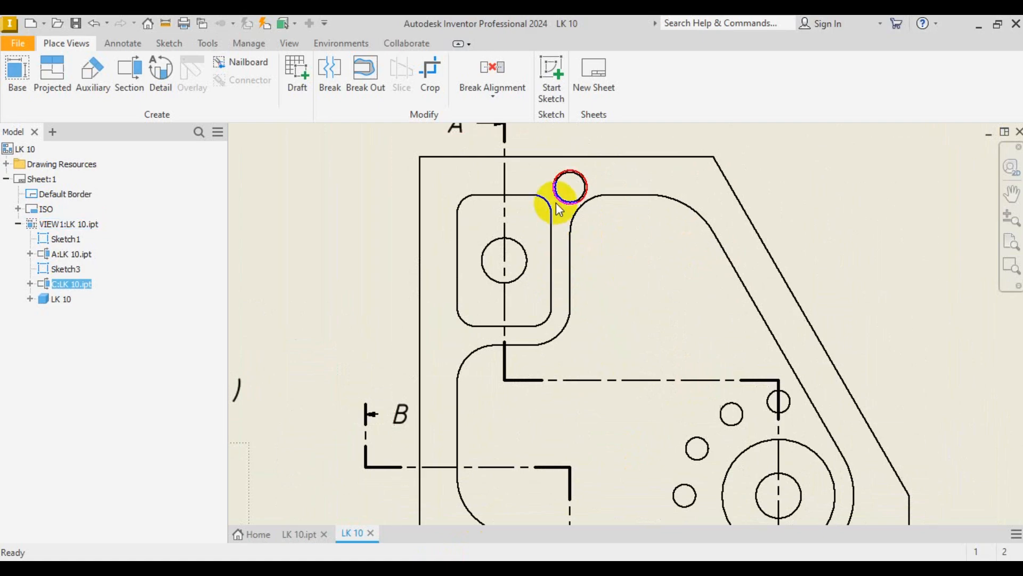
{"action": "scroll", "coordinate": [558, 208], "scroll_direction": "up", "scroll_amount": 4}
{"action": "scroll", "coordinate": [571, 187], "scroll_direction": "down", "scroll_amount": 4}
{"action": "scroll", "coordinate": [571, 187], "scroll_direction": "up", "scroll_amount": 5}
{"action": "scroll", "coordinate": [574, 172], "scroll_direction": "down", "scroll_amount": 6}
{"action": "scroll", "coordinate": [574, 180], "scroll_direction": "up", "scroll_amount": 4}
{"action": "scroll", "coordinate": [511, 191], "scroll_direction": "down", "scroll_amount": 2}
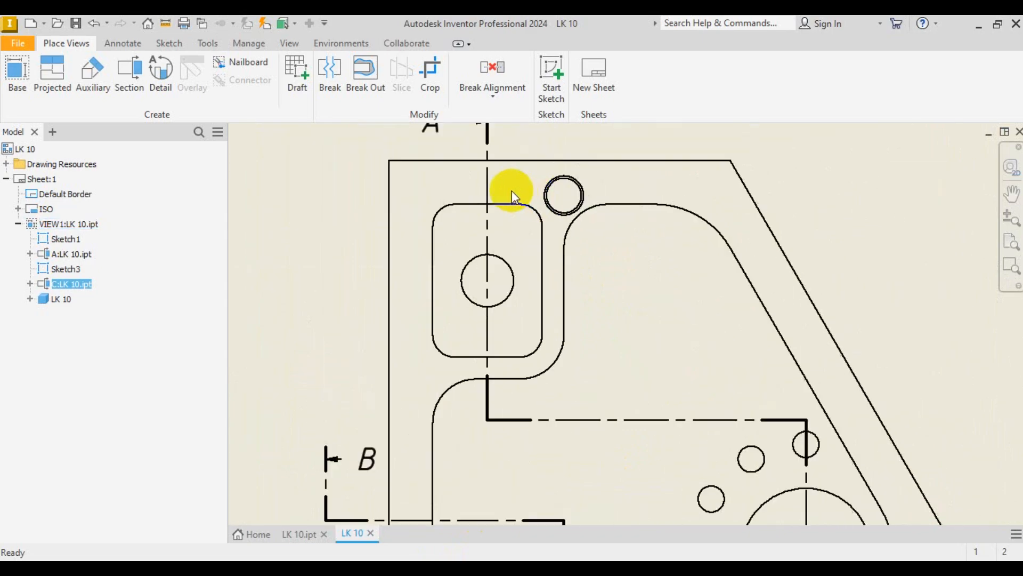
Add center marks to the front view's upper chamfered hole, the hole in the rounded rectangular pocket, and the large circular pocket.
{"action": "left_click", "coordinate": [113, 40]}
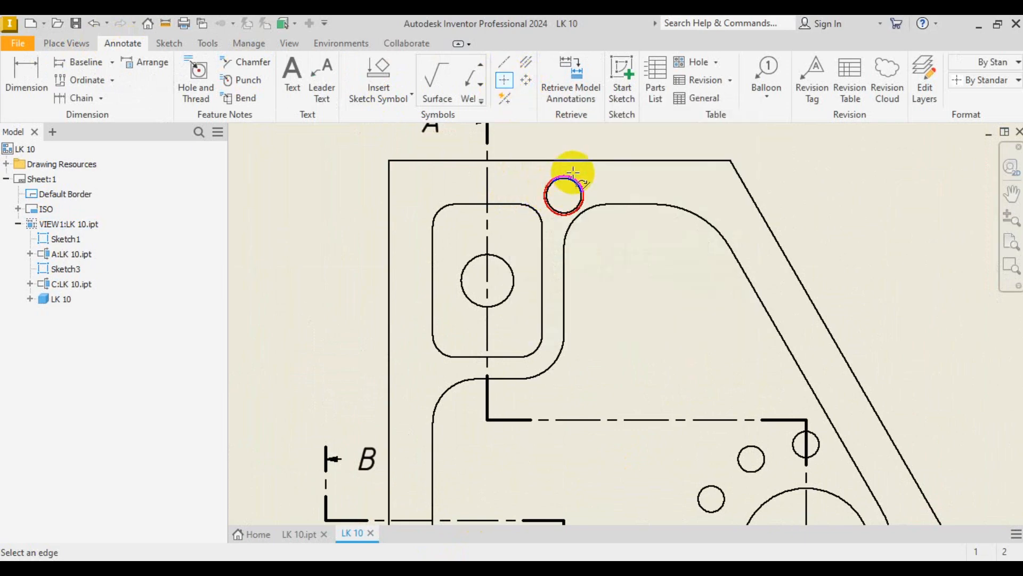
{"action": "scroll", "coordinate": [563, 186], "scroll_direction": "up", "scroll_amount": 5}
{"action": "scroll", "coordinate": [561, 184], "scroll_direction": "down", "scroll_amount": 5}
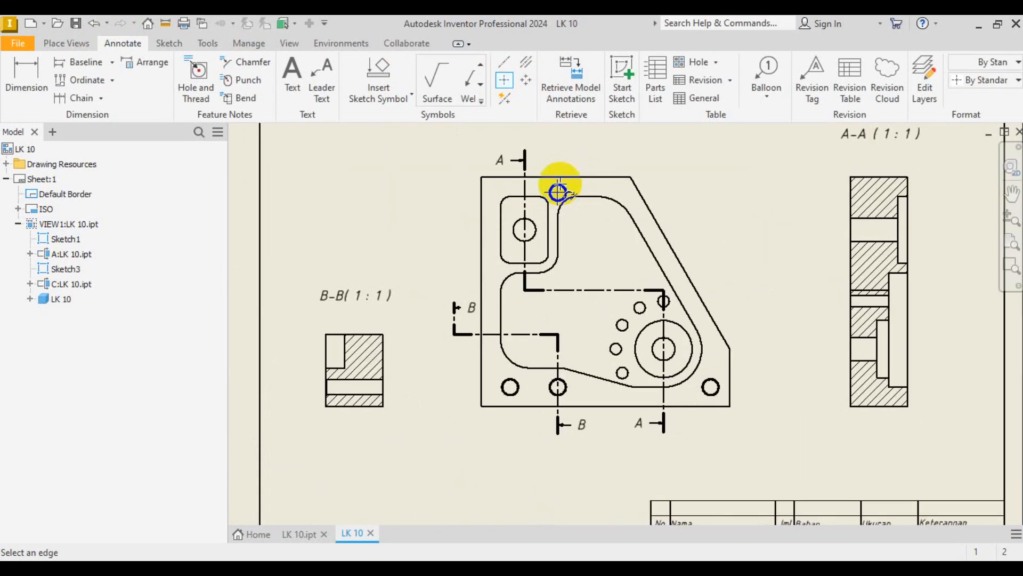
{"action": "scroll", "coordinate": [536, 308], "scroll_direction": "up", "scroll_amount": 5}
{"action": "scroll", "coordinate": [538, 245], "scroll_direction": "down", "scroll_amount": 3}
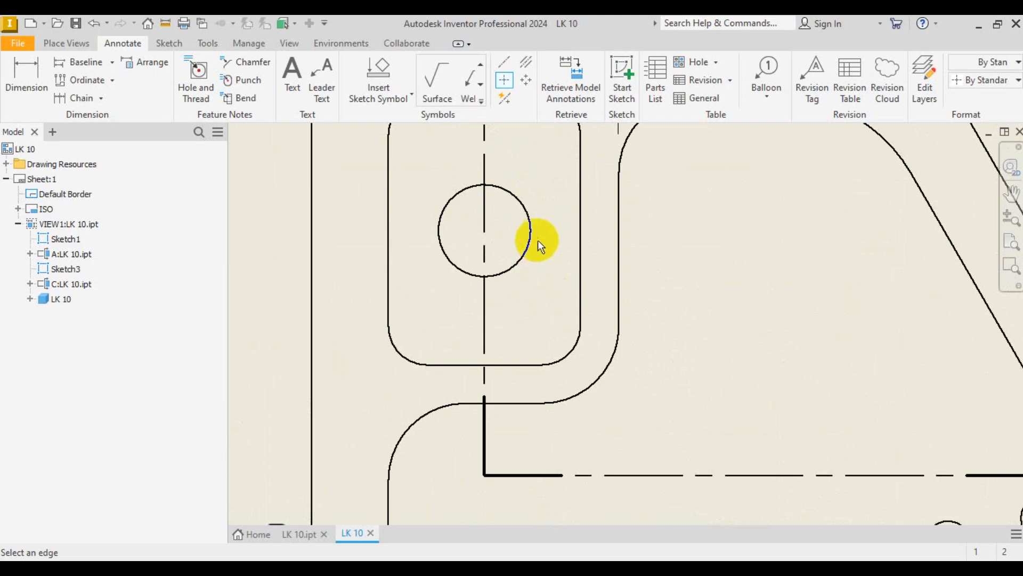
{"action": "scroll", "coordinate": [520, 216], "scroll_direction": "down", "scroll_amount": 3}
{"action": "scroll", "coordinate": [714, 395], "scroll_direction": "up", "scroll_amount": 3}
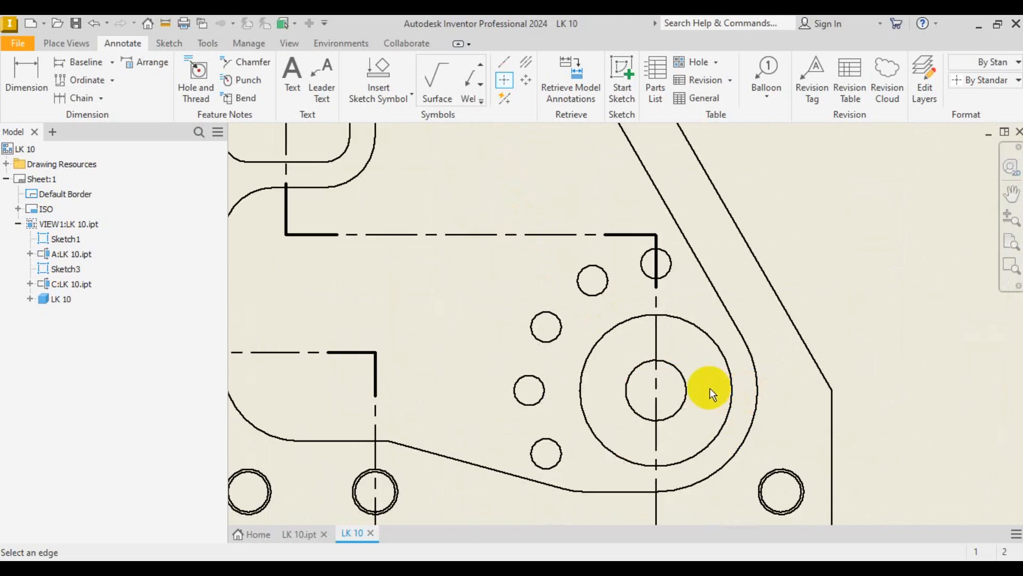
{"action": "left_click", "coordinate": [709, 329]}
{"action": "scroll", "coordinate": [677, 349], "scroll_direction": "down", "scroll_amount": 3}
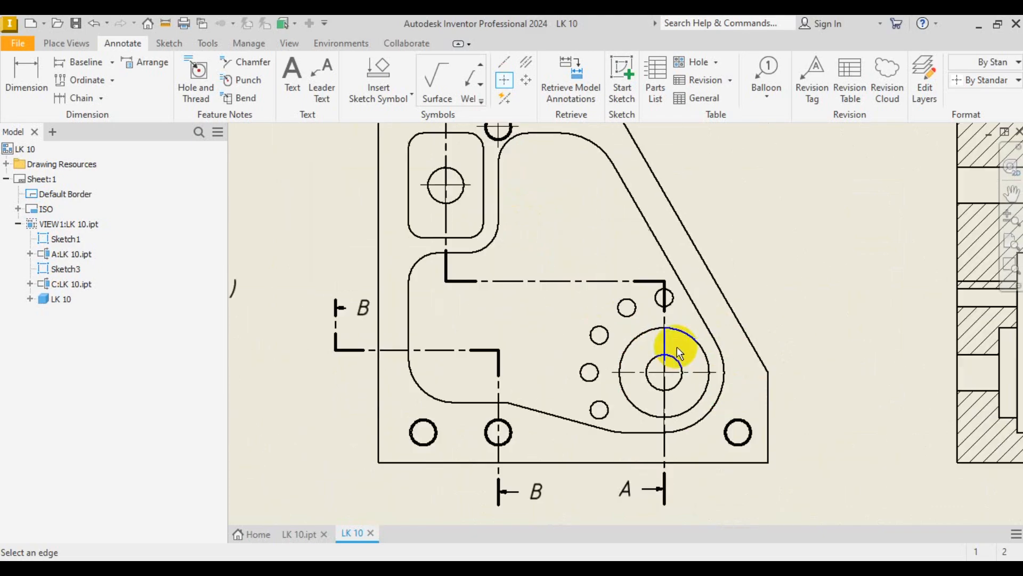
Add center marks to the three chamfered holes along the bottom edge of the front view.
{"action": "scroll", "coordinate": [432, 424], "scroll_direction": "up", "scroll_amount": 5}
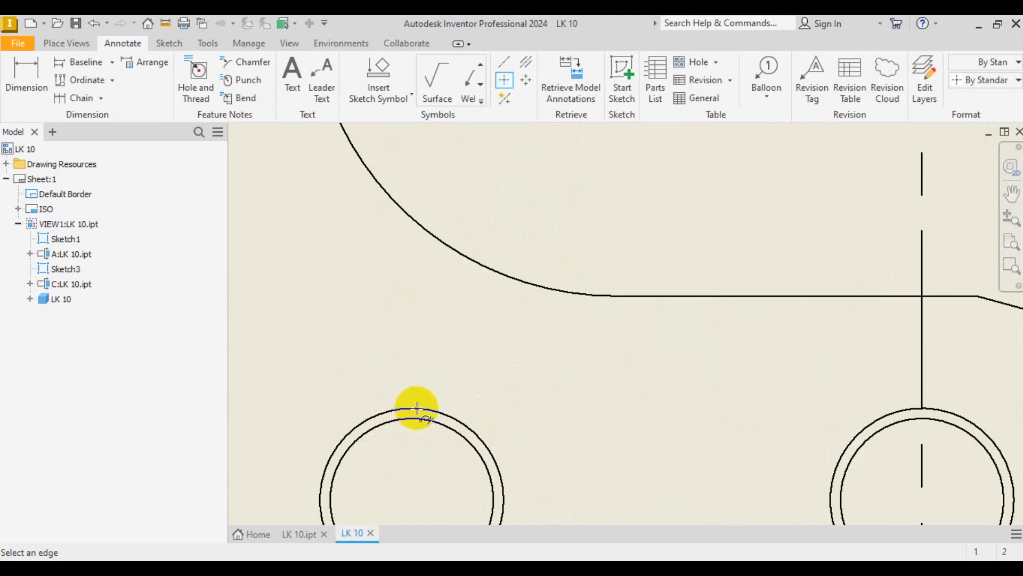
{"action": "left_click", "coordinate": [403, 410]}
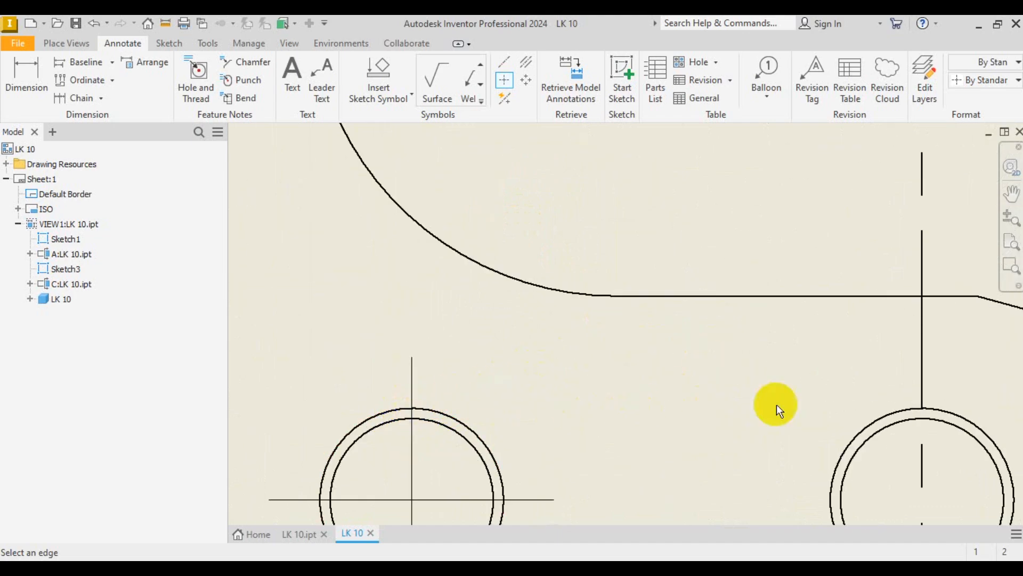
{"action": "scroll", "coordinate": [590, 372], "scroll_direction": "down", "scroll_amount": 5}
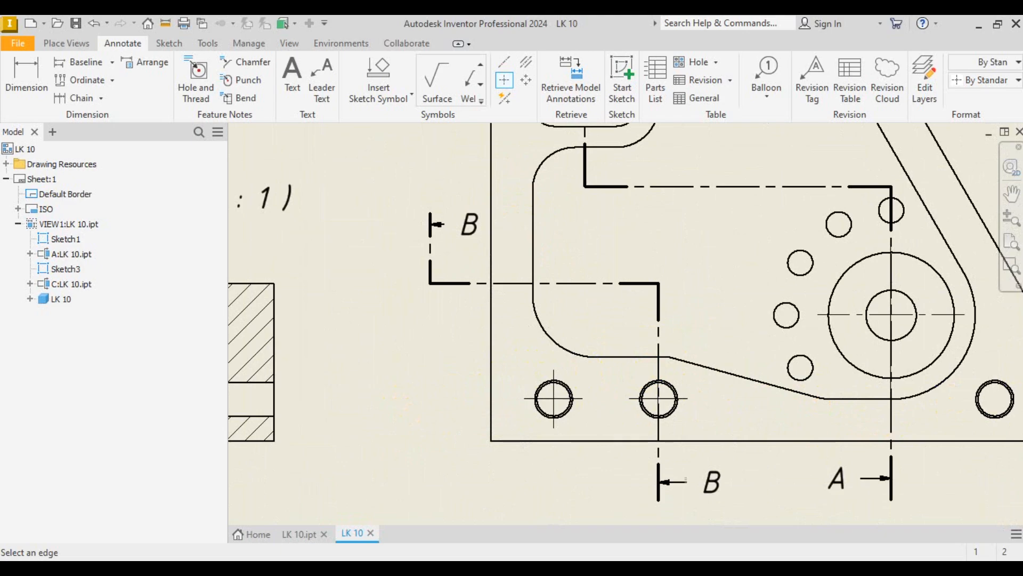
{"action": "scroll", "coordinate": [661, 392], "scroll_direction": "down", "scroll_amount": 5}
{"action": "scroll", "coordinate": [790, 402], "scroll_direction": "up", "scroll_amount": 3}
{"action": "scroll", "coordinate": [613, 366], "scroll_direction": "up", "scroll_amount": 6}
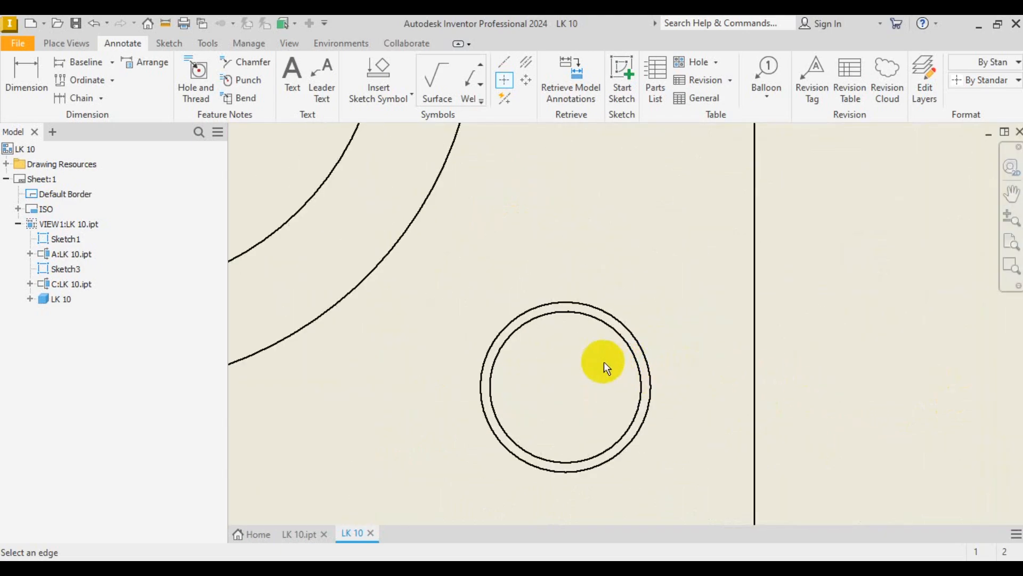
{"action": "scroll", "coordinate": [717, 393], "scroll_direction": "down", "scroll_amount": 5}
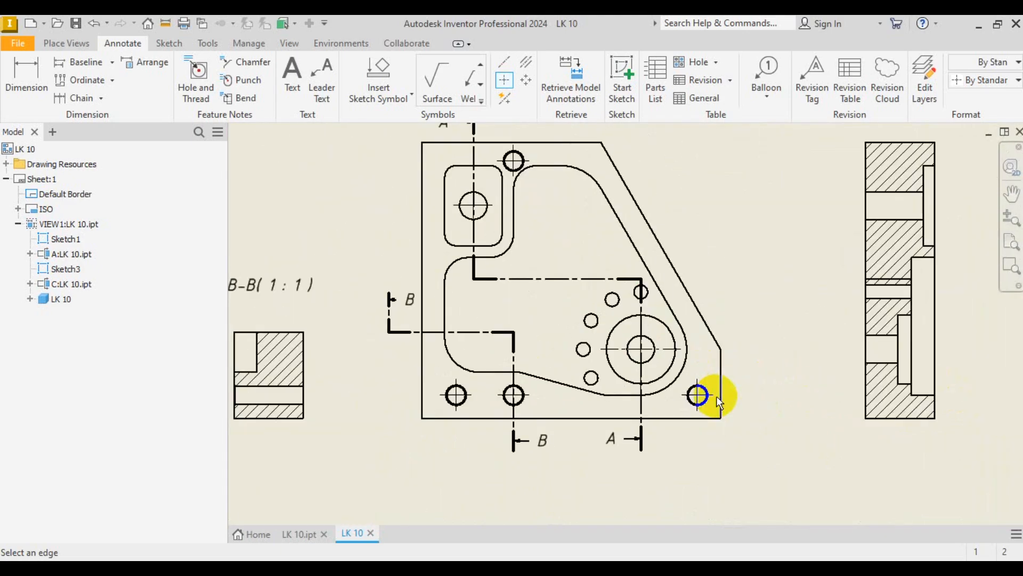
Examine the small holes around the large circular pocket and the placed center marks, and end the Center Mark command.
{"action": "scroll", "coordinate": [630, 287], "scroll_direction": "up", "scroll_amount": 5}
{"action": "scroll", "coordinate": [630, 287], "scroll_direction": "down", "scroll_amount": 2}
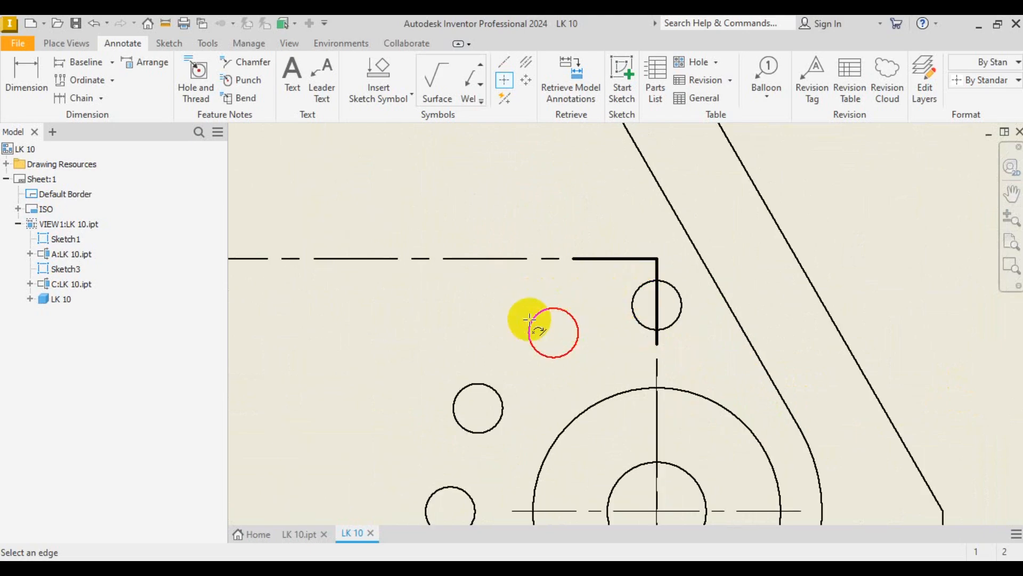
{"action": "scroll", "coordinate": [566, 299], "scroll_direction": "down", "scroll_amount": 3}
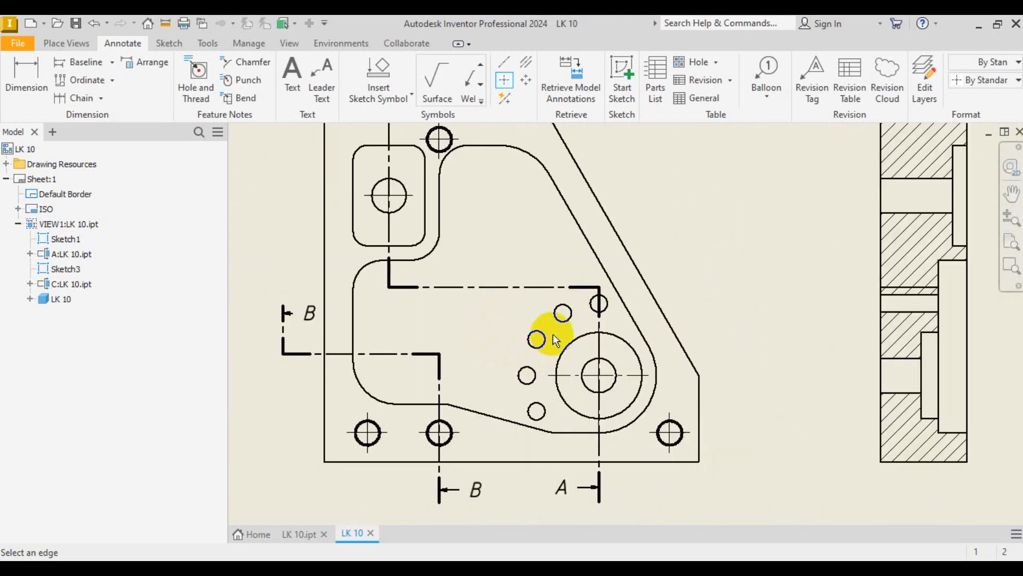
{"action": "scroll", "coordinate": [638, 443], "scroll_direction": "up", "scroll_amount": 5}
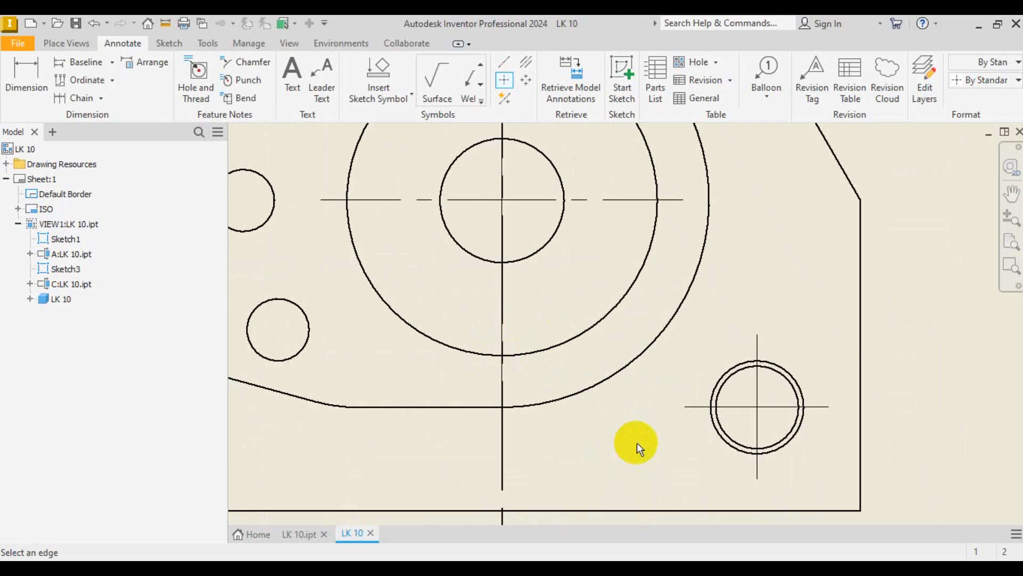
{"action": "scroll", "coordinate": [638, 443], "scroll_direction": "down", "scroll_amount": 2}
{"action": "right_click", "coordinate": [827, 375]}
{"action": "key", "text": "Escape"}
{"action": "left_click", "coordinate": [705, 419]}
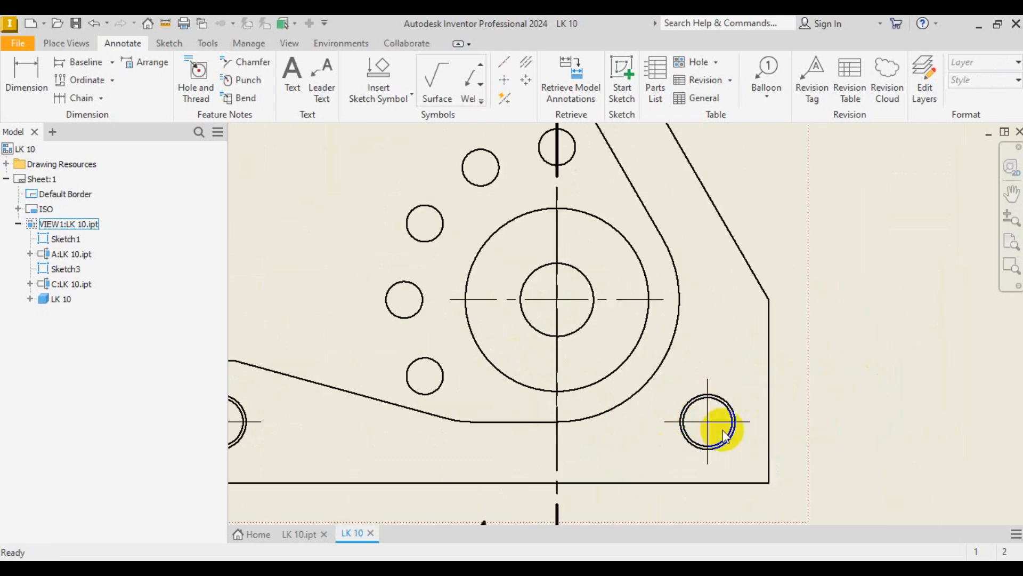
In the layer styles, set the Centerline (ISO) layer's line type to Dash Dot.
{"action": "scroll", "coordinate": [722, 426], "scroll_direction": "down", "scroll_amount": 3}
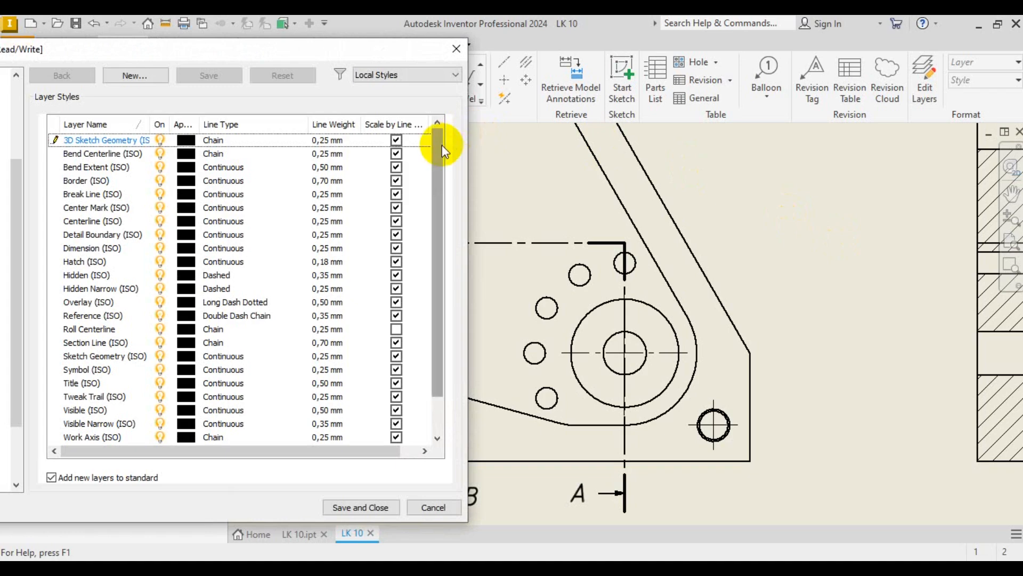
{"action": "scroll", "coordinate": [213, 264], "scroll_direction": "down", "scroll_amount": 1}
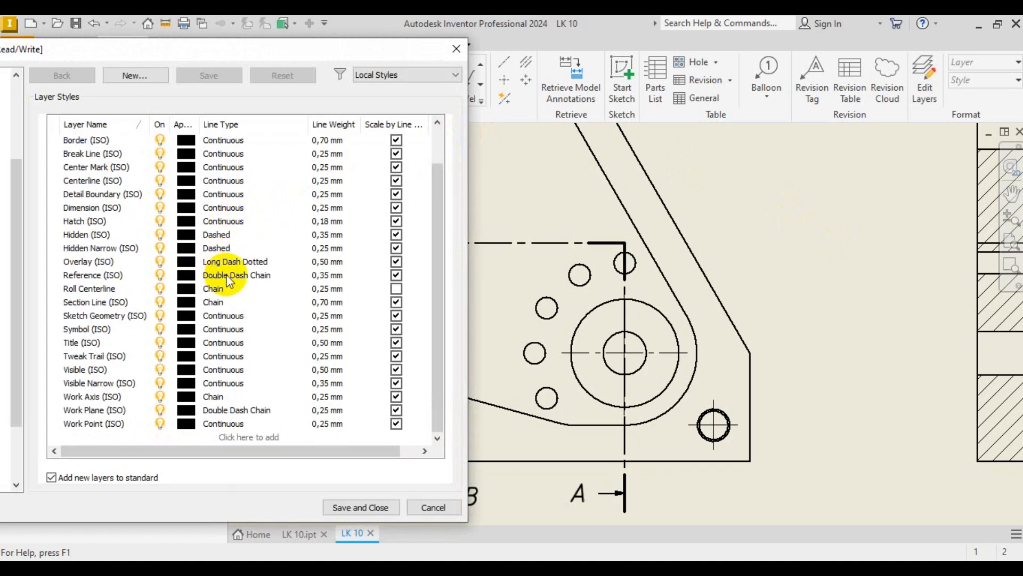
{"action": "scroll", "coordinate": [181, 302], "scroll_direction": "up", "scroll_amount": 1}
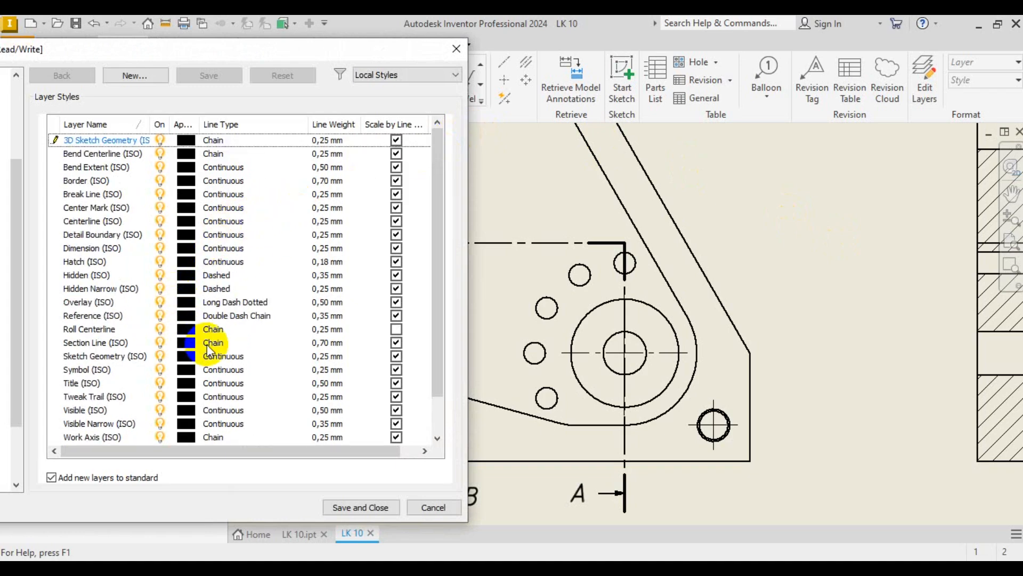
{"action": "left_click_drag", "start_coordinate": [334, 54], "coordinate": [679, 67]}
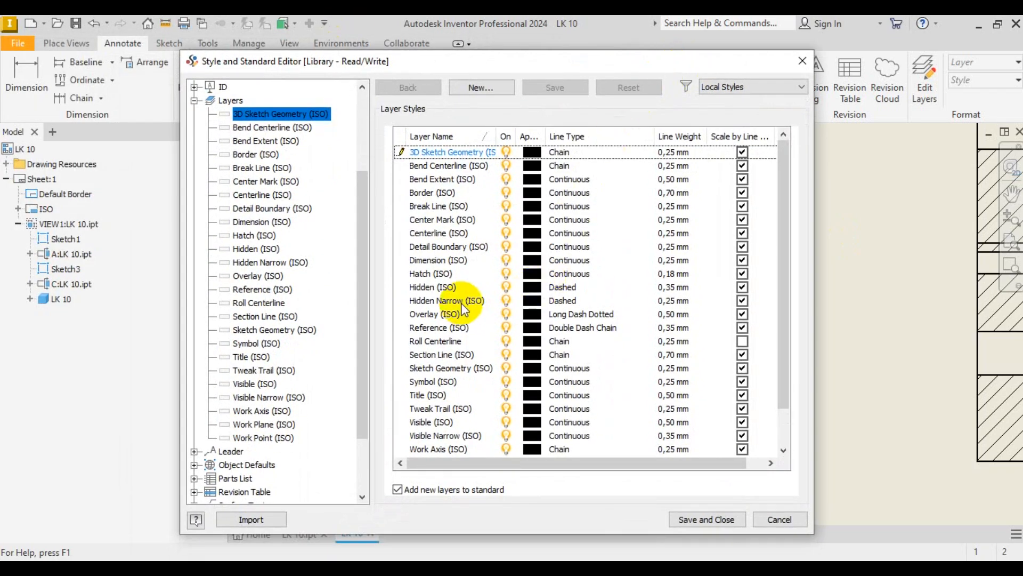
{"action": "scroll", "coordinate": [440, 327], "scroll_direction": "down", "scroll_amount": 1}
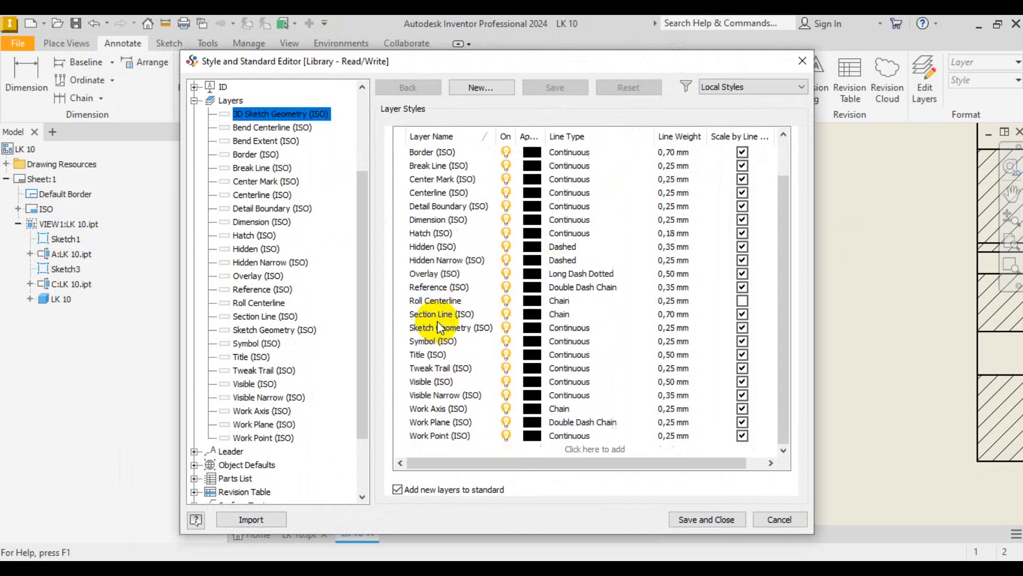
{"action": "scroll", "coordinate": [440, 327], "scroll_direction": "up", "scroll_amount": 1}
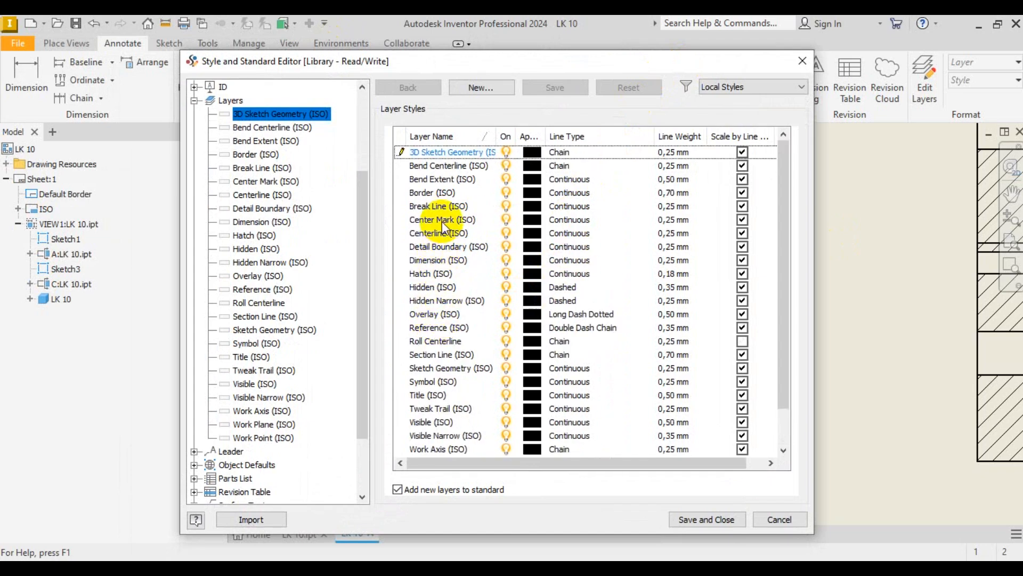
{"action": "left_click", "coordinate": [426, 235]}
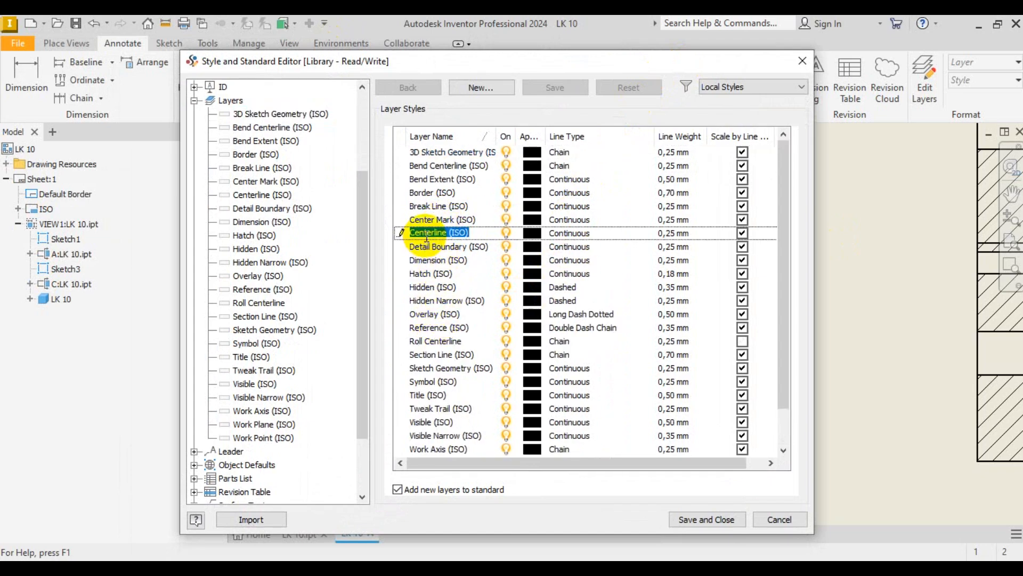
{"action": "left_click", "coordinate": [571, 232]}
{"action": "left_click", "coordinate": [646, 236]}
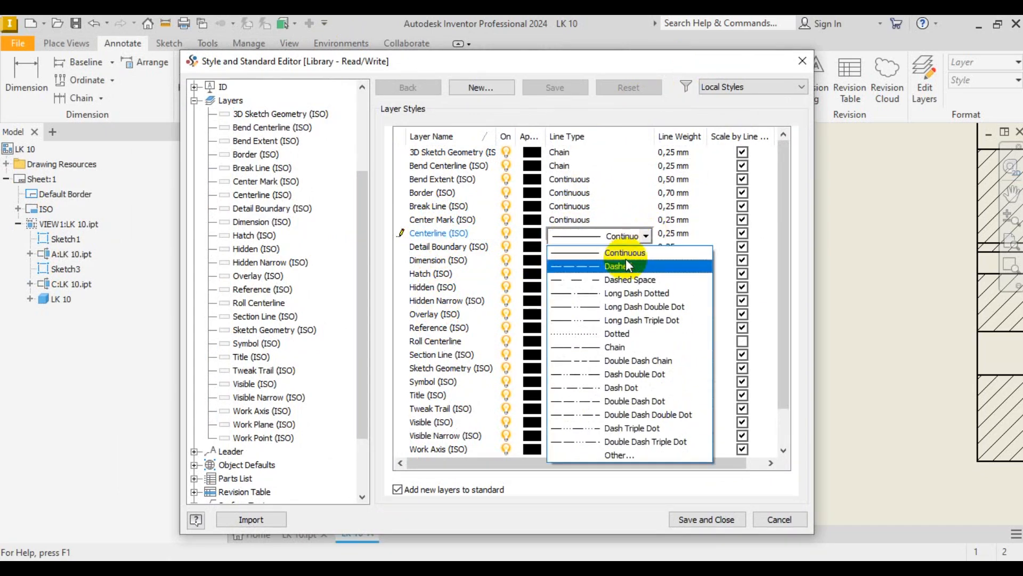
{"action": "left_click", "coordinate": [621, 388]}
Set the Centerline (ISO) layer's line weight to 0,35 mm, and save and close the style editor.
{"action": "left_click", "coordinate": [687, 233]}
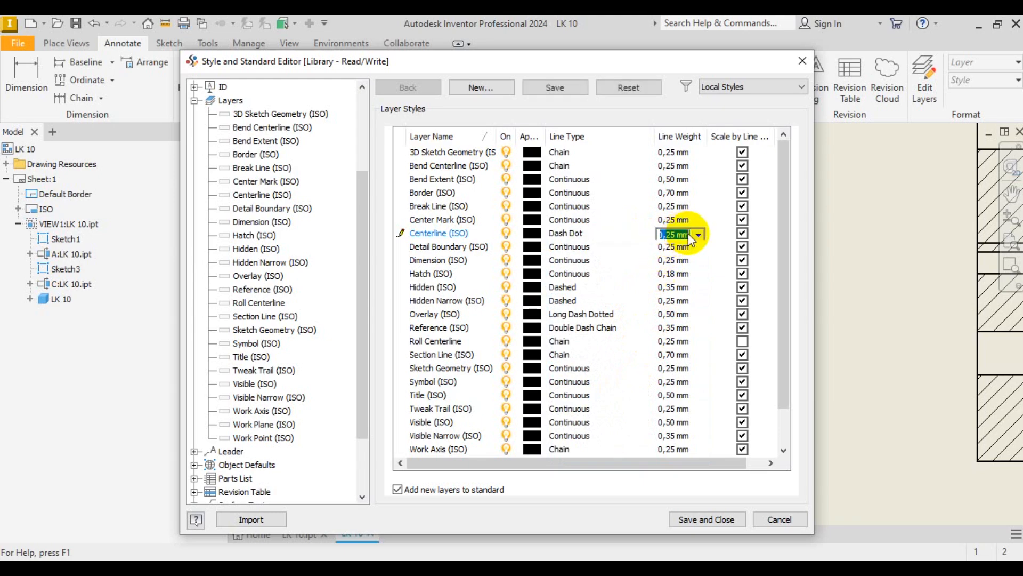
{"action": "left_click", "coordinate": [699, 235]}
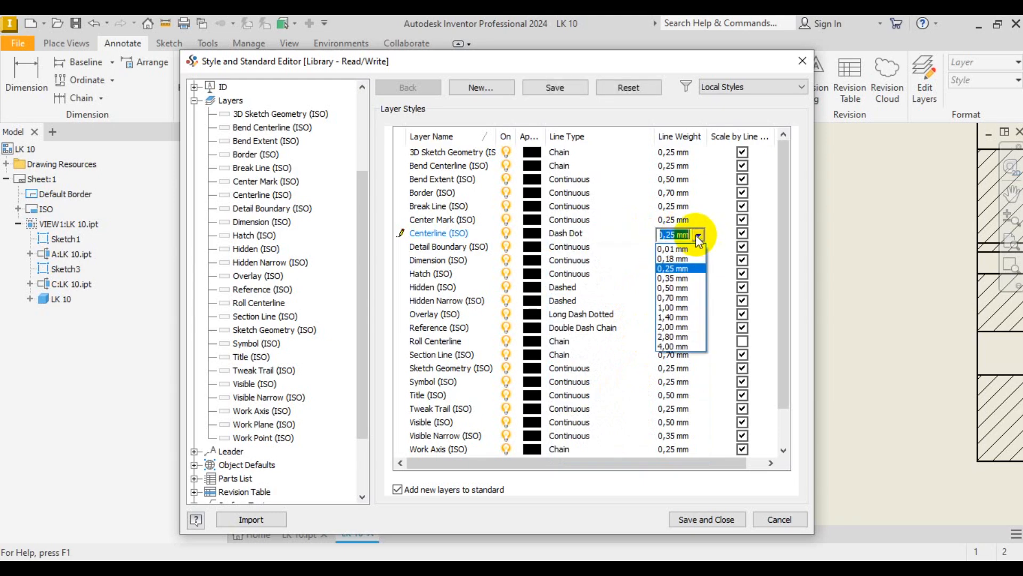
{"action": "left_click", "coordinate": [682, 277]}
{"action": "left_click", "coordinate": [706, 519]}
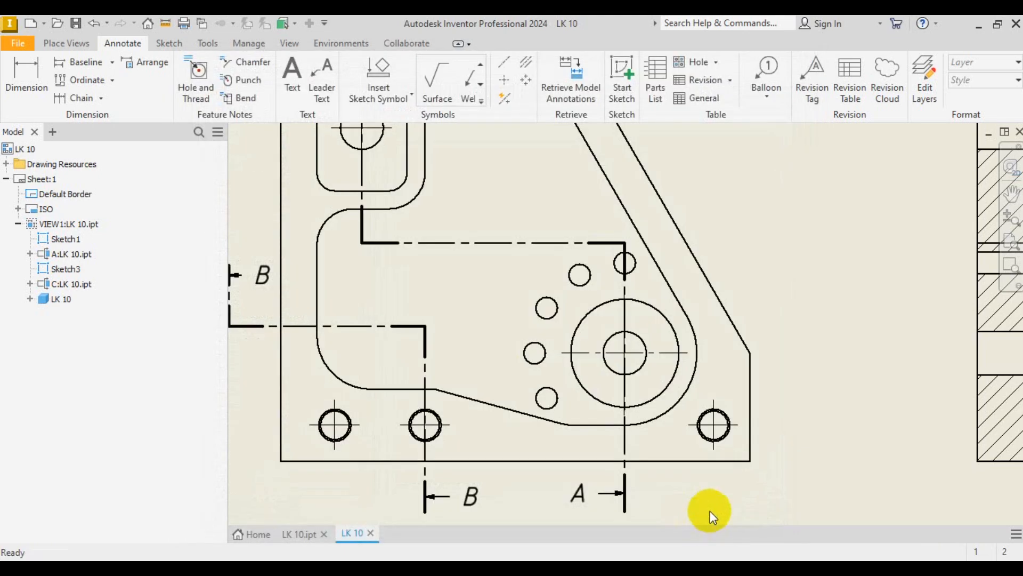
Assign the Centerline (ISO) layer to the center marks of the four chamfered holes, the rounded rectangular pocket's hole and the large circular pocket.
{"action": "left_click", "coordinate": [718, 427]}
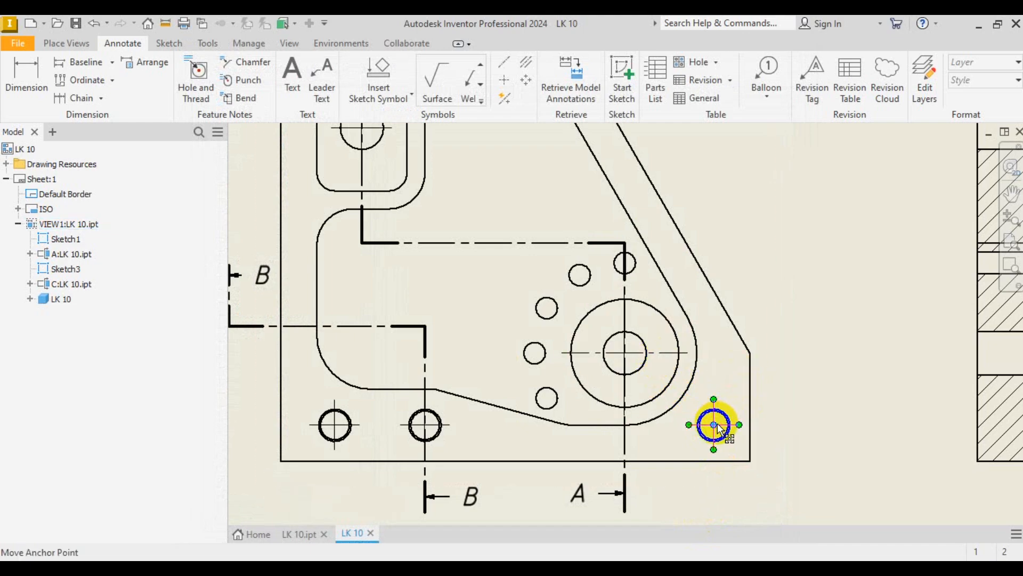
{"action": "left_click", "coordinate": [718, 427]}
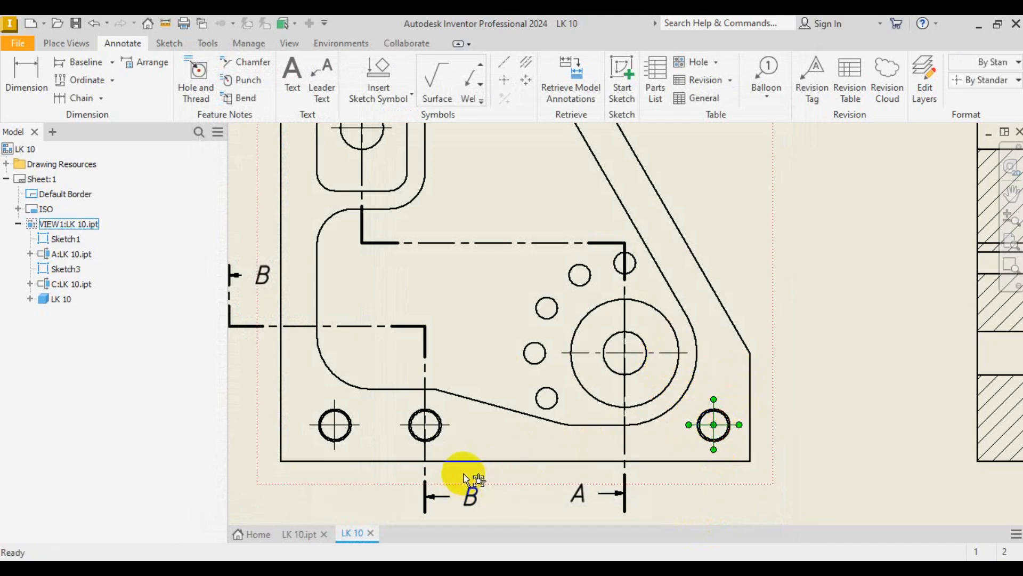
{"action": "left_click", "coordinate": [433, 428], "text": "ctrl"}
{"action": "left_click", "coordinate": [347, 428], "text": "ctrl"}
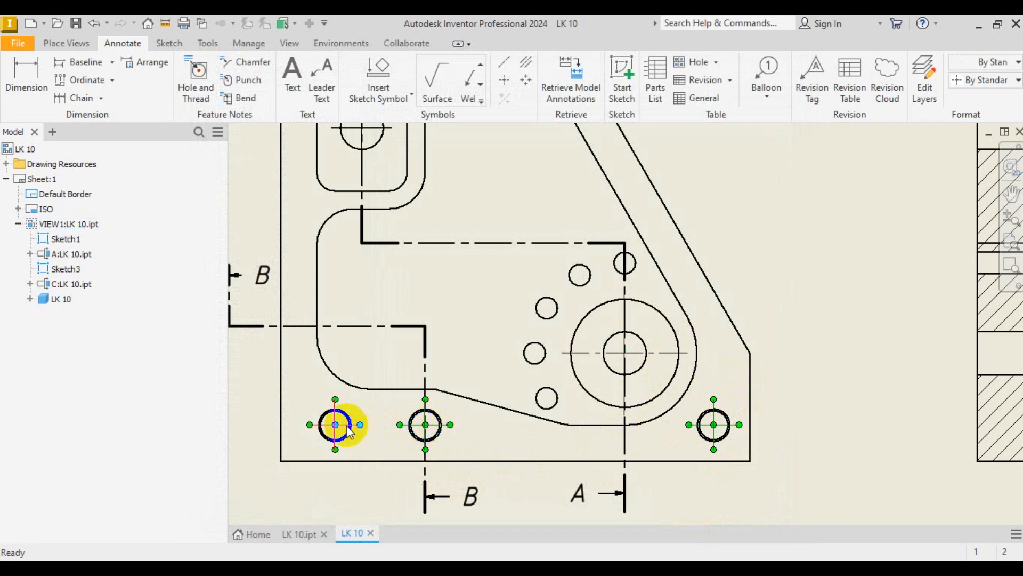
{"action": "scroll", "coordinate": [549, 421], "scroll_direction": "down", "scroll_amount": 5}
{"action": "scroll", "coordinate": [516, 359], "scroll_direction": "up", "scroll_amount": 7}
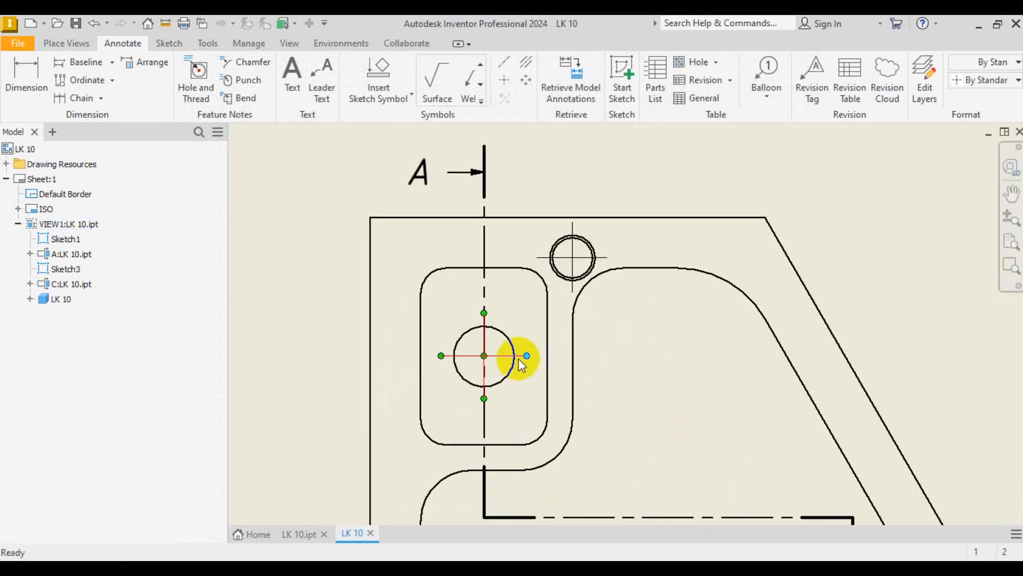
{"action": "left_click", "coordinate": [573, 258], "text": "ctrl"}
{"action": "scroll", "coordinate": [483, 238], "scroll_direction": "down", "scroll_amount": 6}
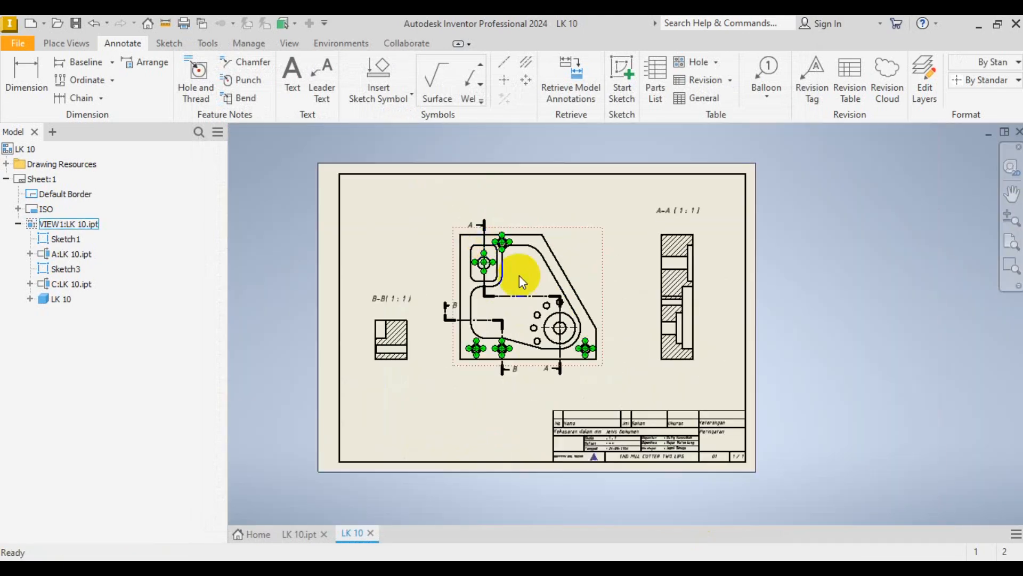
{"action": "scroll", "coordinate": [608, 350], "scroll_direction": "up", "scroll_amount": 5}
{"action": "left_click", "coordinate": [482, 271], "text": "ctrl"}
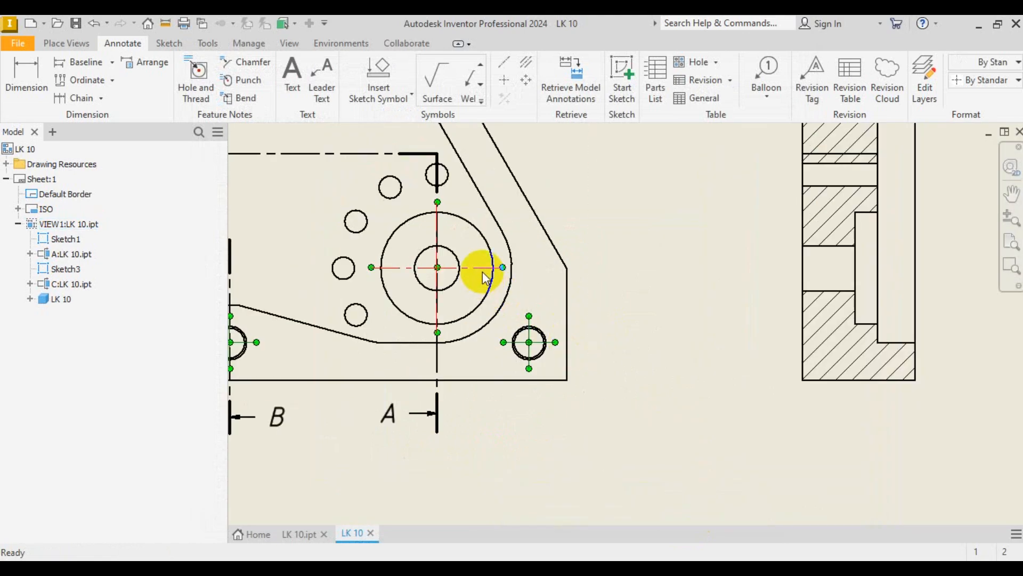
{"action": "left_click", "coordinate": [1007, 64]}
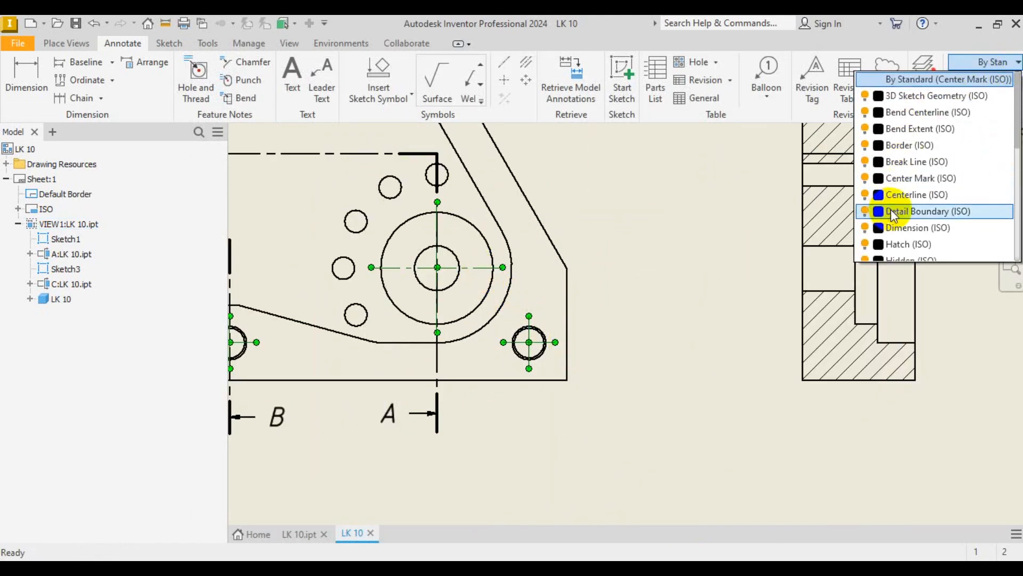
{"action": "left_click", "coordinate": [899, 201]}
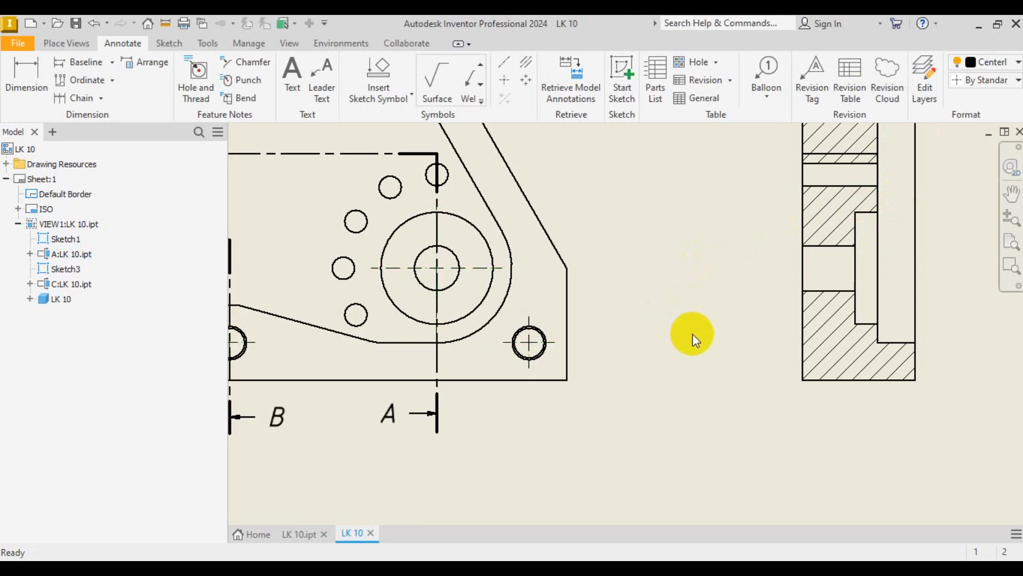
Examine the front view's center marks, and study the ordinate dimensions in the Detail LK.10 reference PDF in Nitro Pro.
{"action": "scroll", "coordinate": [692, 333], "scroll_direction": "down", "scroll_amount": 2}
{"action": "scroll", "coordinate": [598, 334], "scroll_direction": "up", "scroll_amount": 6}
{"action": "scroll", "coordinate": [712, 373], "scroll_direction": "down", "scroll_amount": 6}
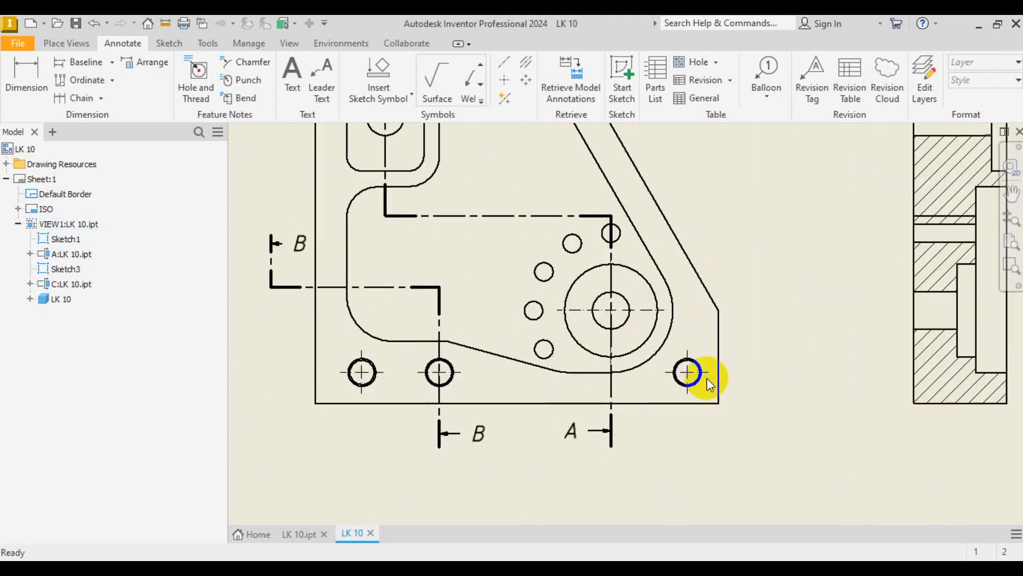
{"action": "scroll", "coordinate": [622, 390], "scroll_direction": "up", "scroll_amount": 3}
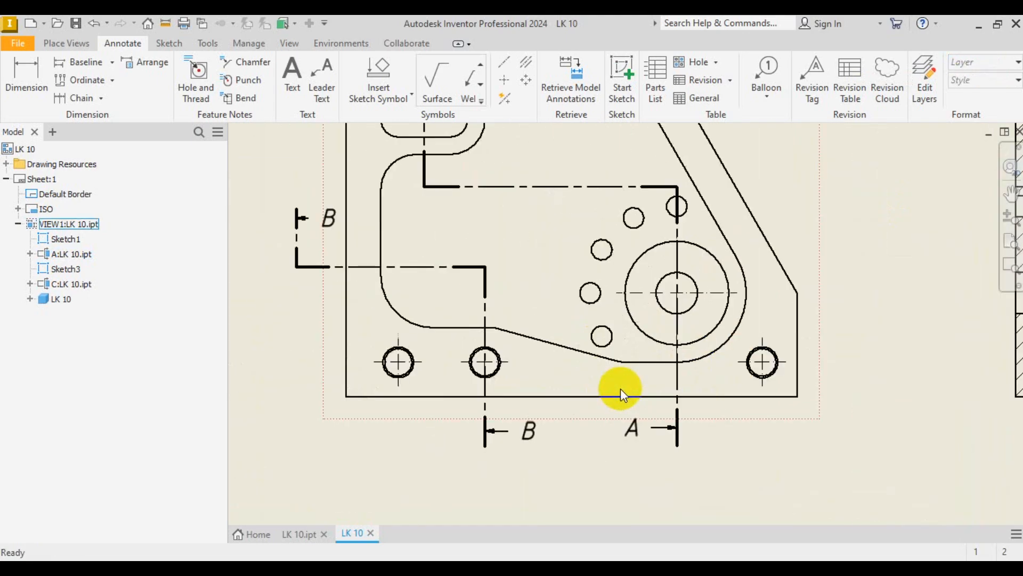
{"action": "scroll", "coordinate": [620, 389], "scroll_direction": "down", "scroll_amount": 3}
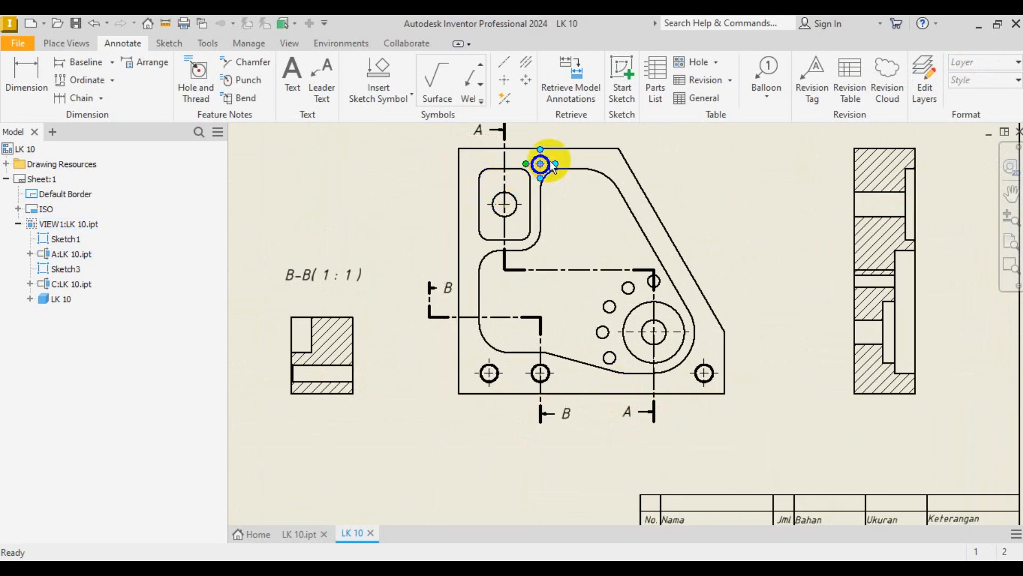
{"action": "scroll", "coordinate": [533, 127], "scroll_direction": "up", "scroll_amount": 4}
{"action": "scroll", "coordinate": [524, 186], "scroll_direction": "down", "scroll_amount": 3}
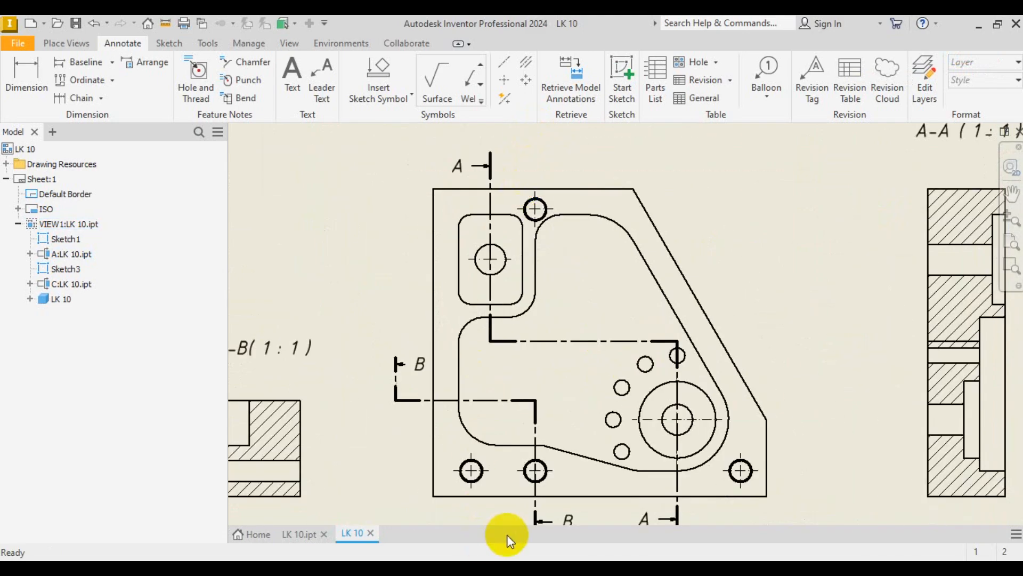
{"action": "left_click", "coordinate": [404, 568]}
{"action": "scroll", "coordinate": [449, 405], "scroll_direction": "down", "scroll_amount": 2}
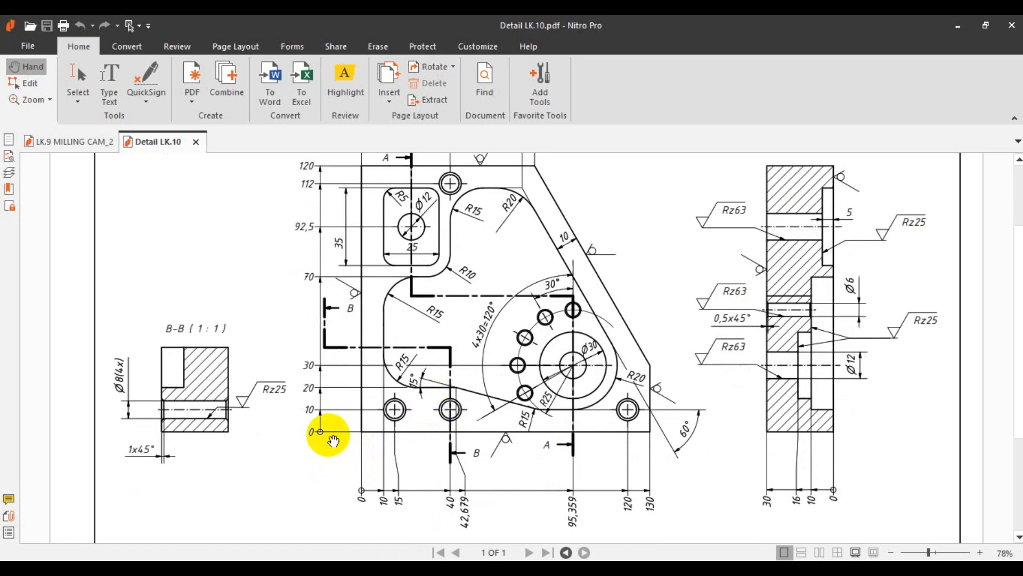
{"action": "scroll", "coordinate": [333, 440], "scroll_direction": "up", "scroll_amount": 2}
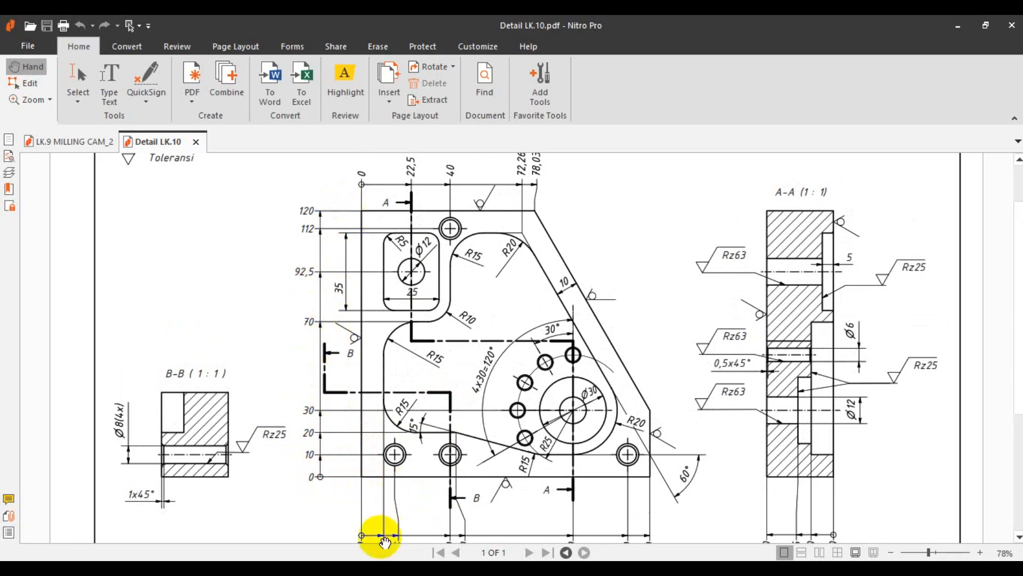
{"action": "left_click", "coordinate": [460, 459]}
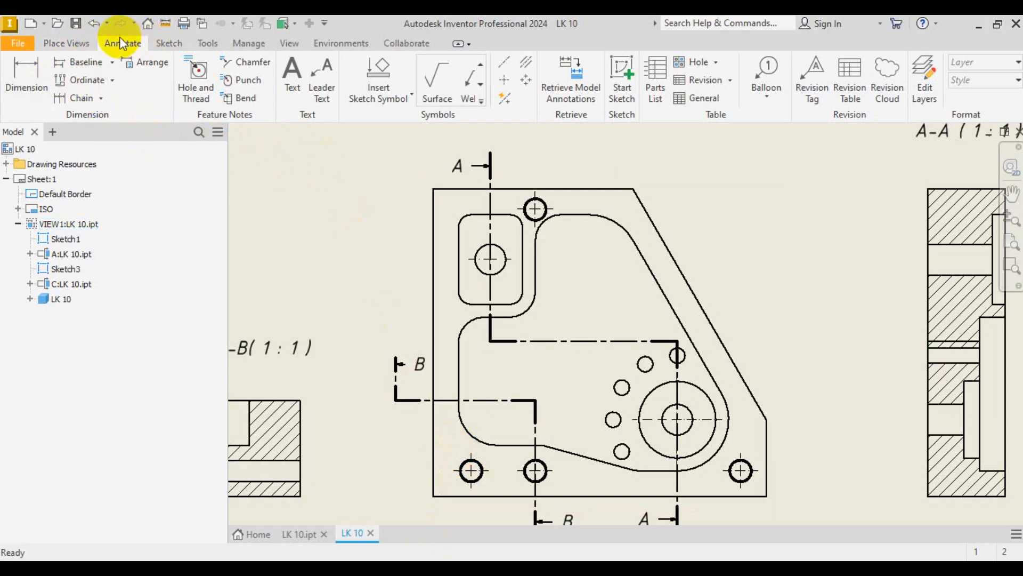
Start an Ordinate Set dimension in the Inventor drawing with its origin at the front view's lower-left corner, checking the reference PDF.
{"action": "left_click", "coordinate": [113, 81]}
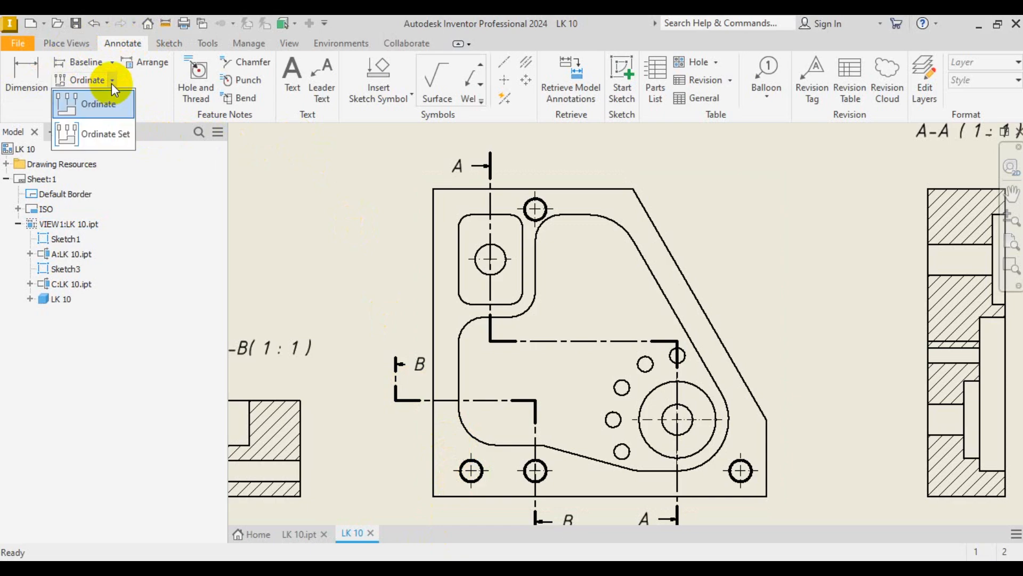
{"action": "left_click", "coordinate": [99, 138]}
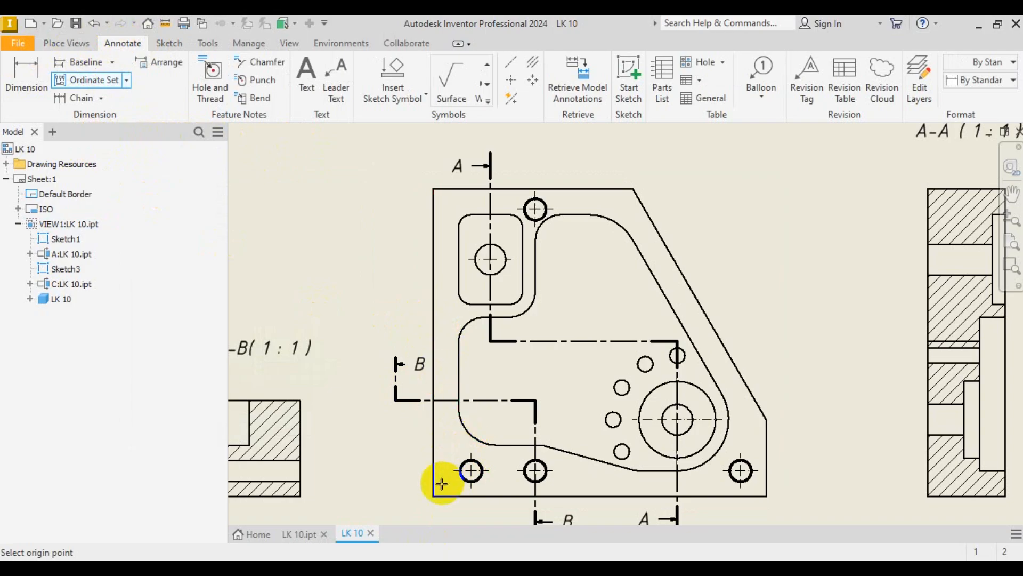
{"action": "key", "text": "alt+Tab"}
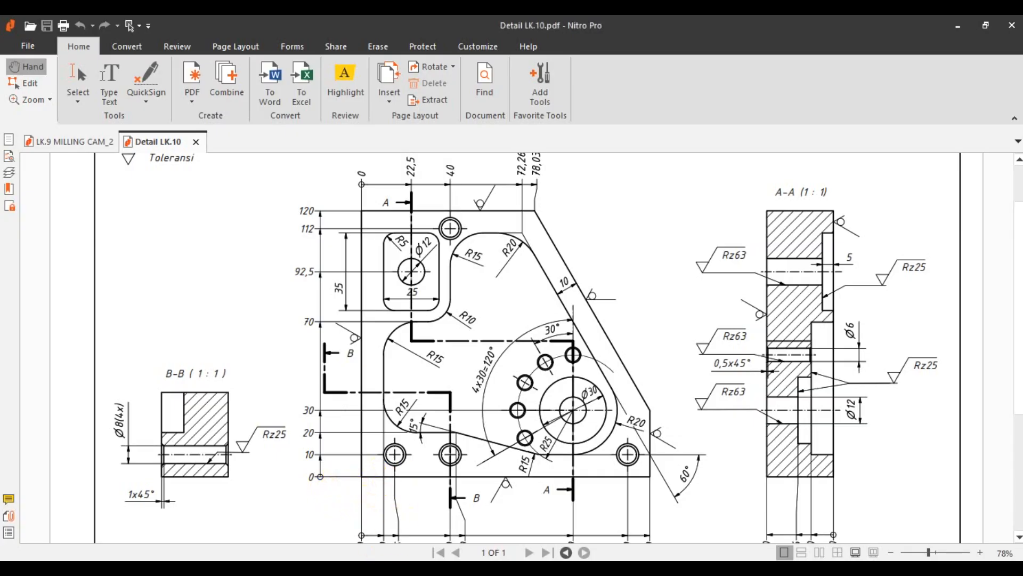
{"action": "key", "text": "alt+Tab"}
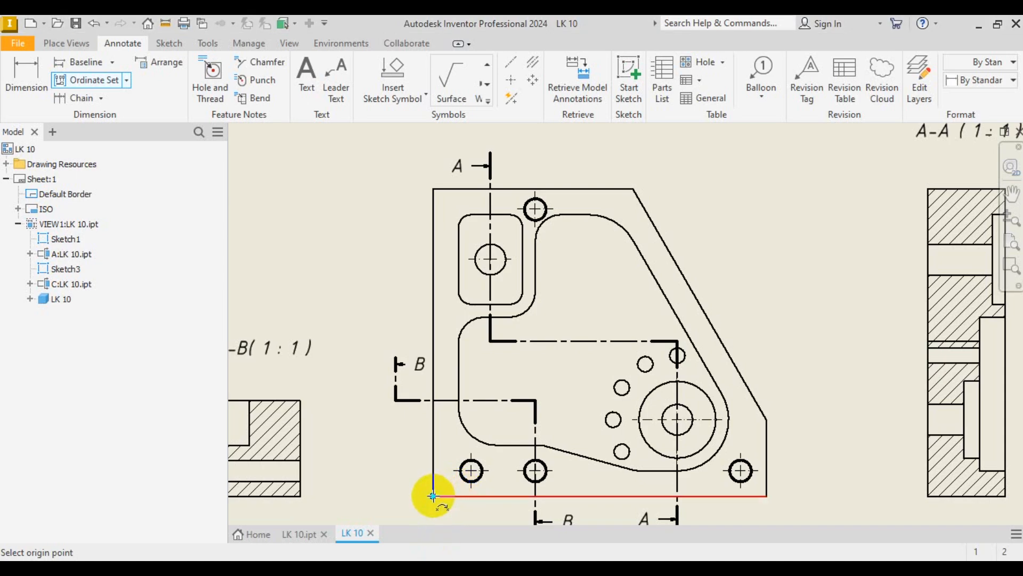
{"action": "left_click", "coordinate": [433, 495]}
Add the lower-left hole's center mark, the bottom edge, the large pocket's lower horizontal edge and the circular pocket's center mark to the ordinate set.
{"action": "left_click", "coordinate": [471, 470]}
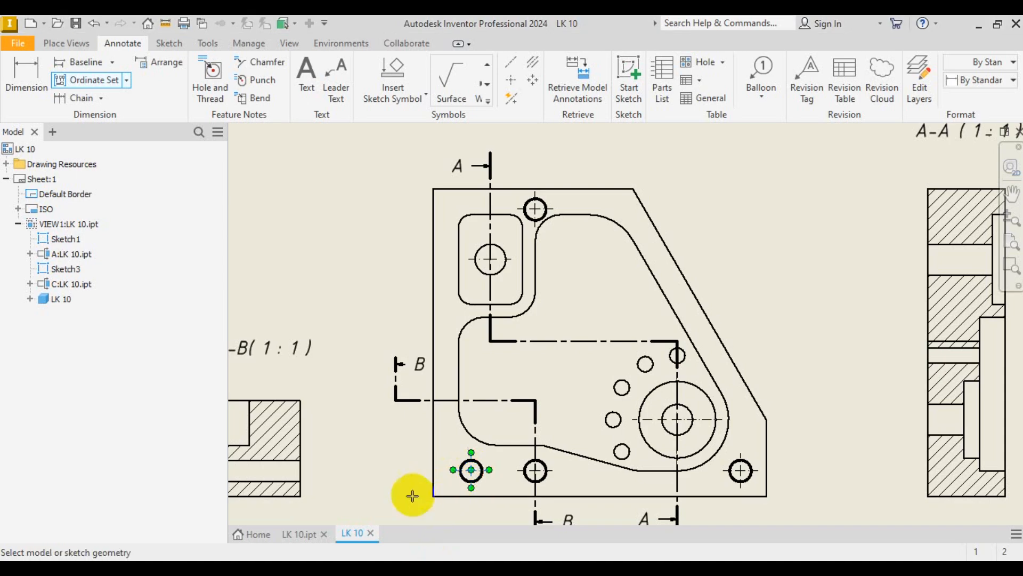
{"action": "scroll", "coordinate": [453, 507], "scroll_direction": "down", "scroll_amount": 5}
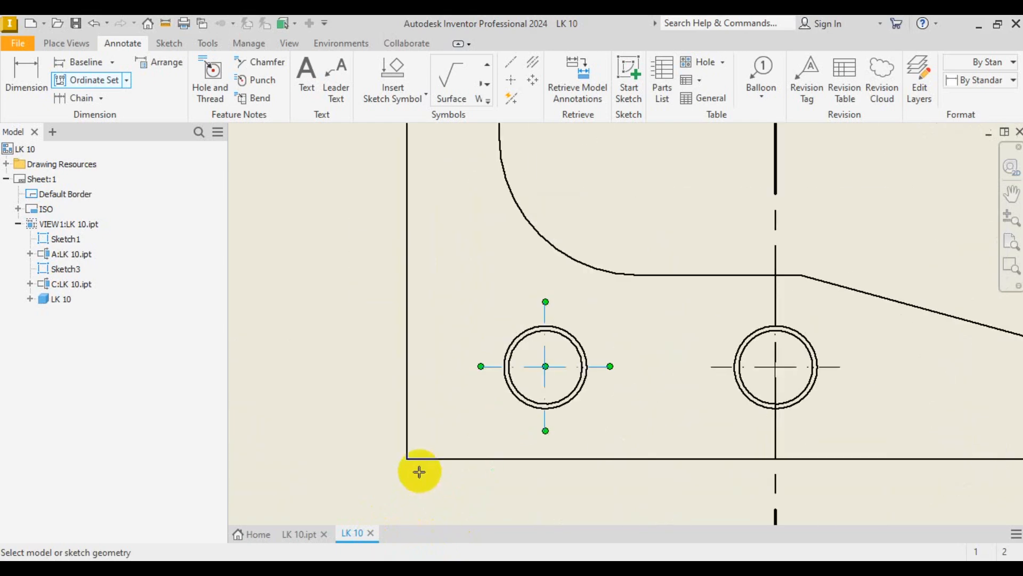
{"action": "left_click", "coordinate": [421, 458]}
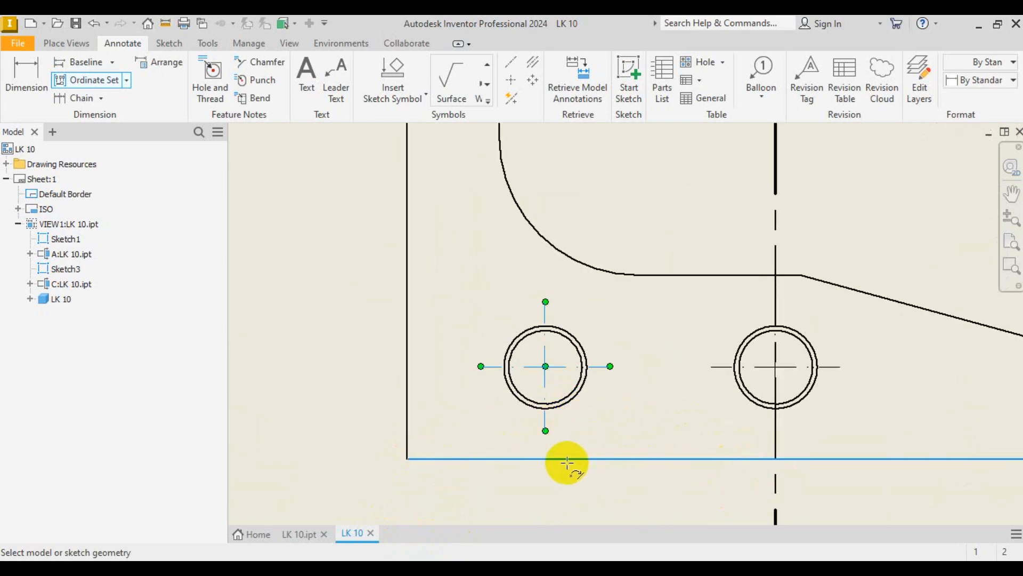
{"action": "scroll", "coordinate": [488, 441], "scroll_direction": "up", "scroll_amount": 3}
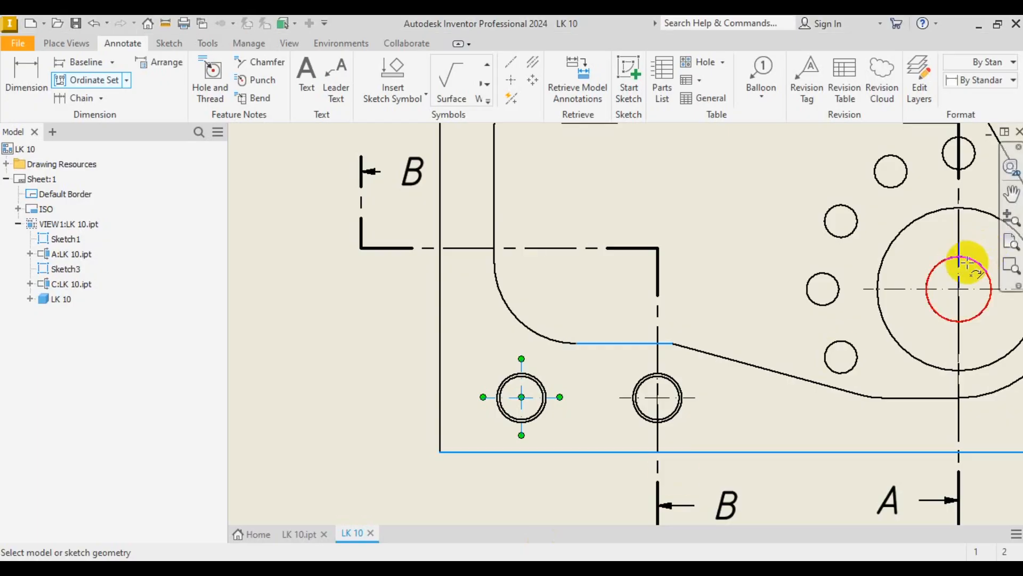
{"action": "scroll", "coordinate": [576, 402], "scroll_direction": "down", "scroll_amount": 3}
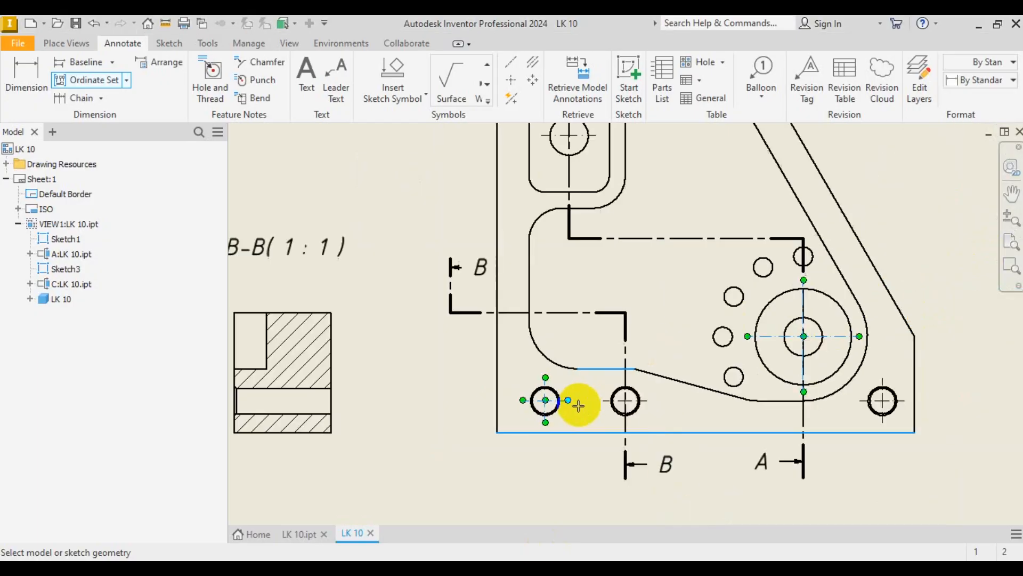
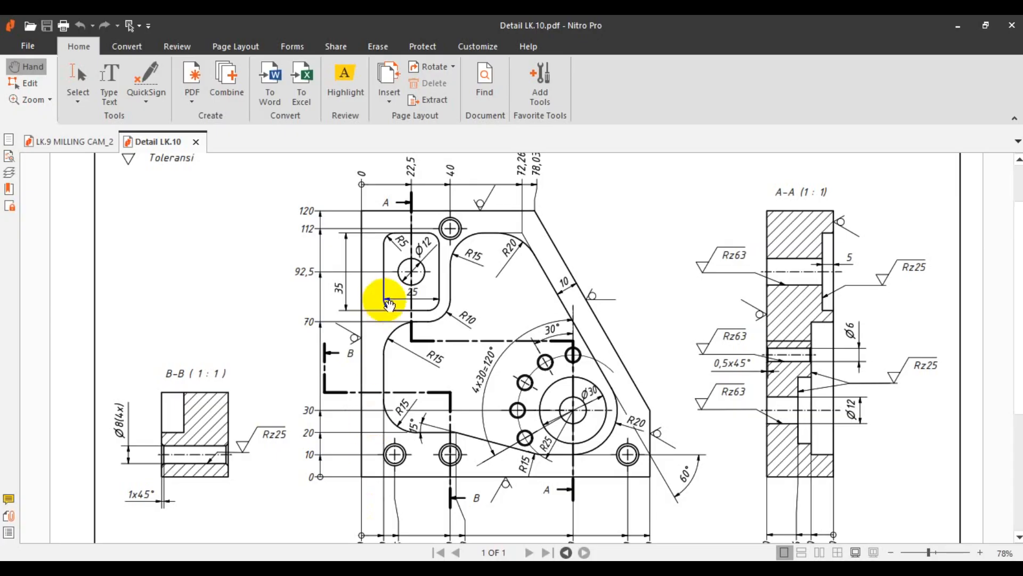
Following the reference PDF, add the large pocket's upper-left horizontal edge, the rounded pocket's hole, the upper chamfered hole and the top edge to the ordinate set.
{"action": "scroll", "coordinate": [378, 260], "scroll_direction": "down", "scroll_amount": 1}
{"action": "scroll", "coordinate": [379, 267], "scroll_direction": "up", "scroll_amount": 1}
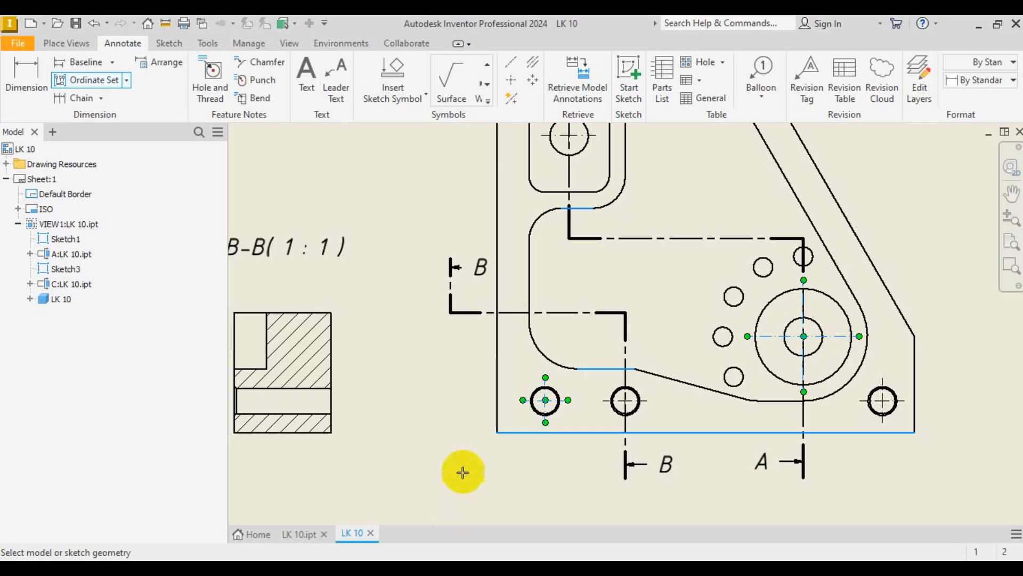
{"action": "scroll", "coordinate": [463, 473], "scroll_direction": "down", "scroll_amount": 3}
{"action": "scroll", "coordinate": [532, 226], "scroll_direction": "up", "scroll_amount": 5}
{"action": "left_click", "coordinate": [519, 297]}
{"action": "scroll", "coordinate": [628, 277], "scroll_direction": "down", "scroll_amount": 2}
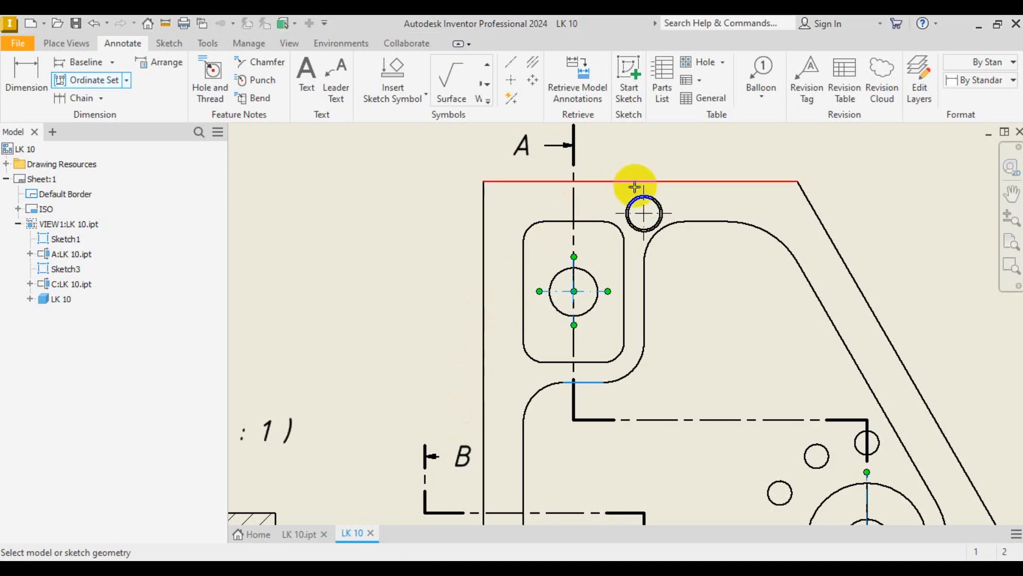
{"action": "left_click", "coordinate": [644, 211]}
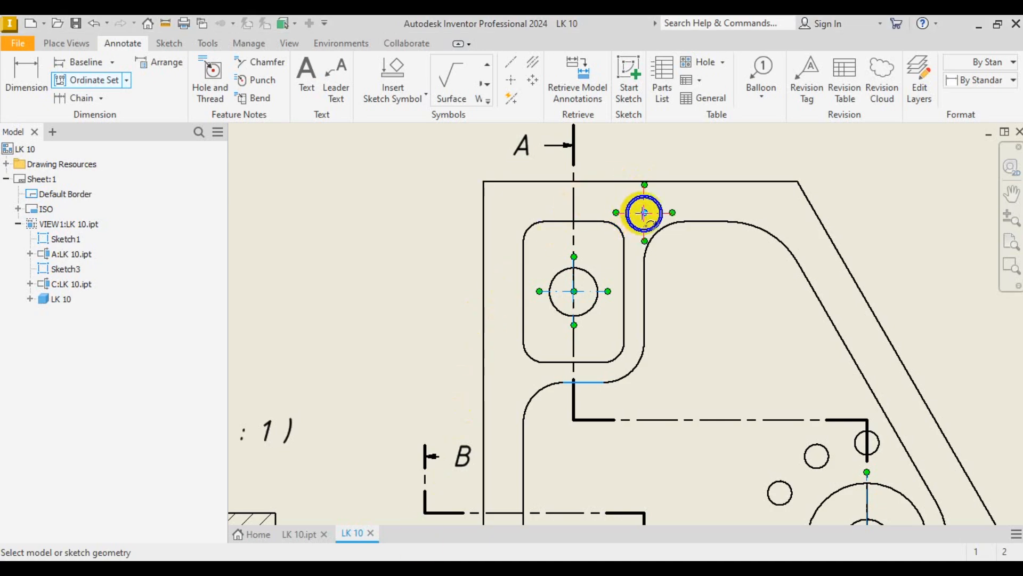
{"action": "left_click", "coordinate": [593, 182]}
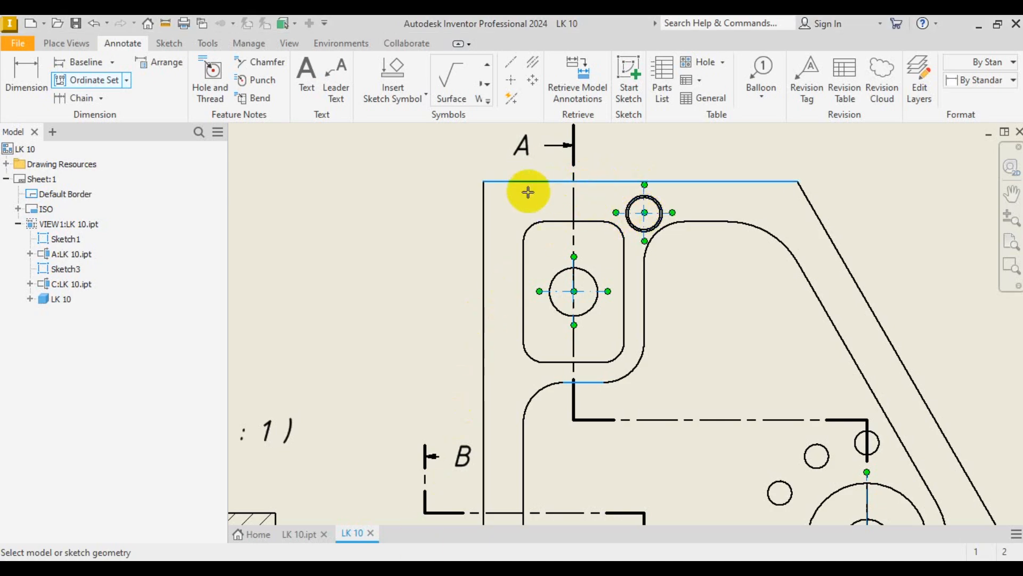
Place the vertical ordinate dimension set between section view B-B and the front view, and finish the Ordinate Set command.
{"action": "right_click", "coordinate": [470, 179]}
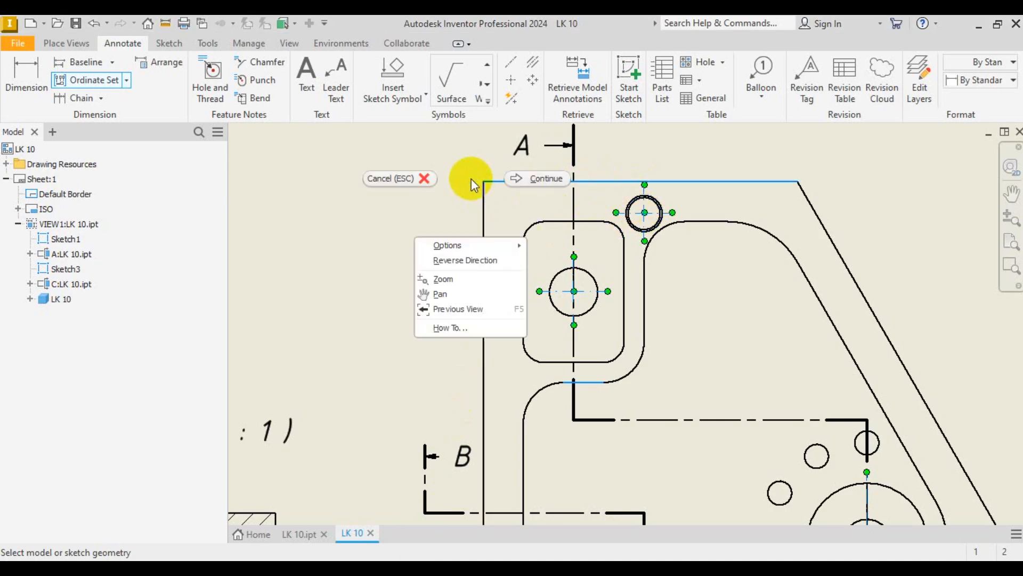
{"action": "left_click", "coordinate": [530, 179]}
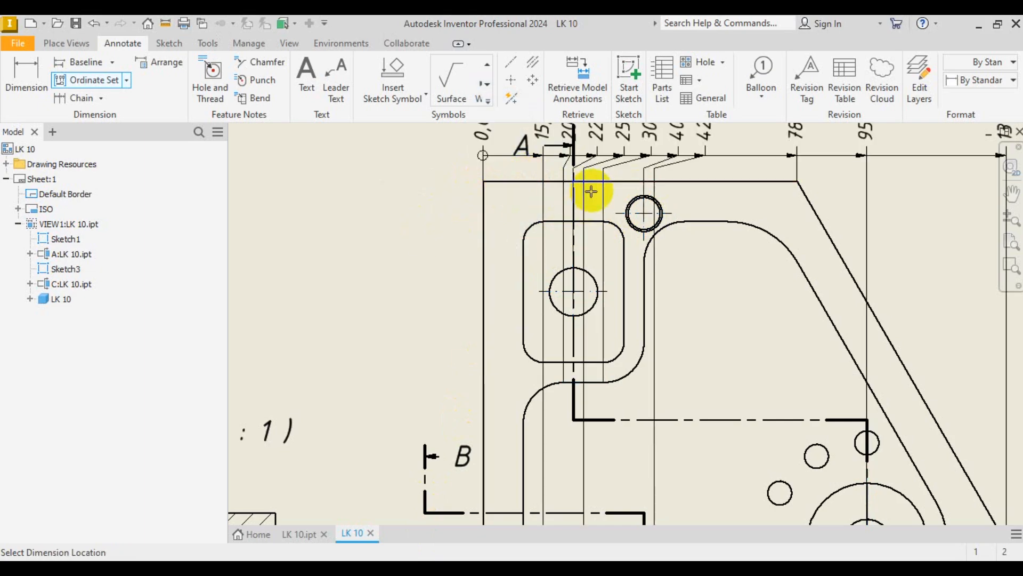
{"action": "scroll", "coordinate": [585, 188], "scroll_direction": "down", "scroll_amount": 5}
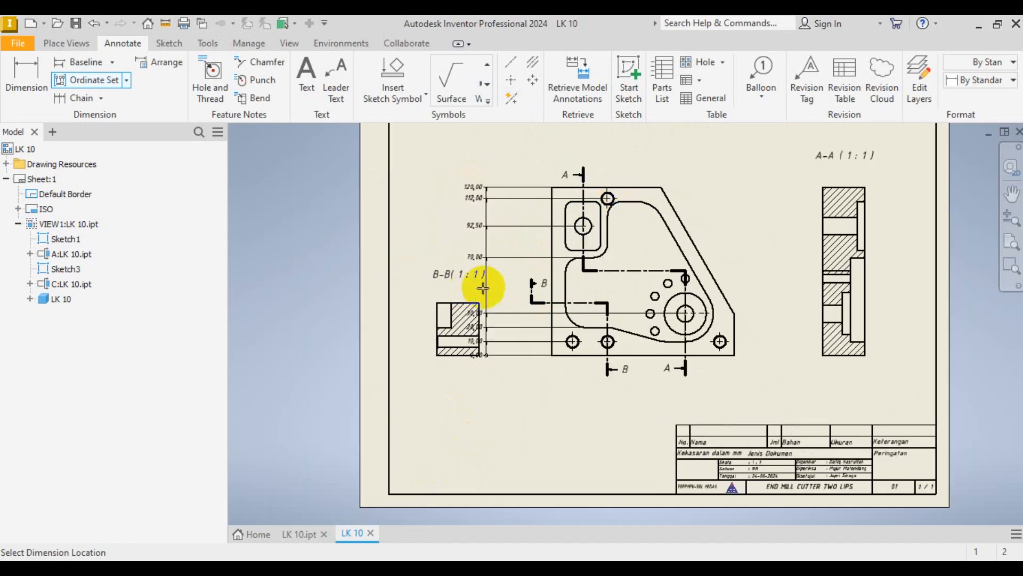
{"action": "scroll", "coordinate": [491, 289], "scroll_direction": "up", "scroll_amount": 3}
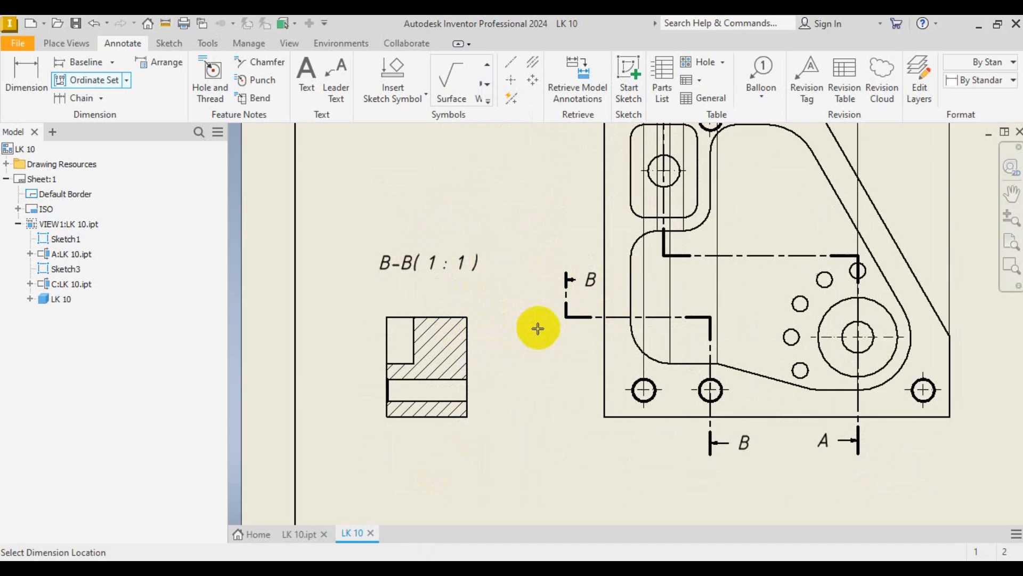
{"action": "scroll", "coordinate": [520, 327], "scroll_direction": "down", "scroll_amount": 3}
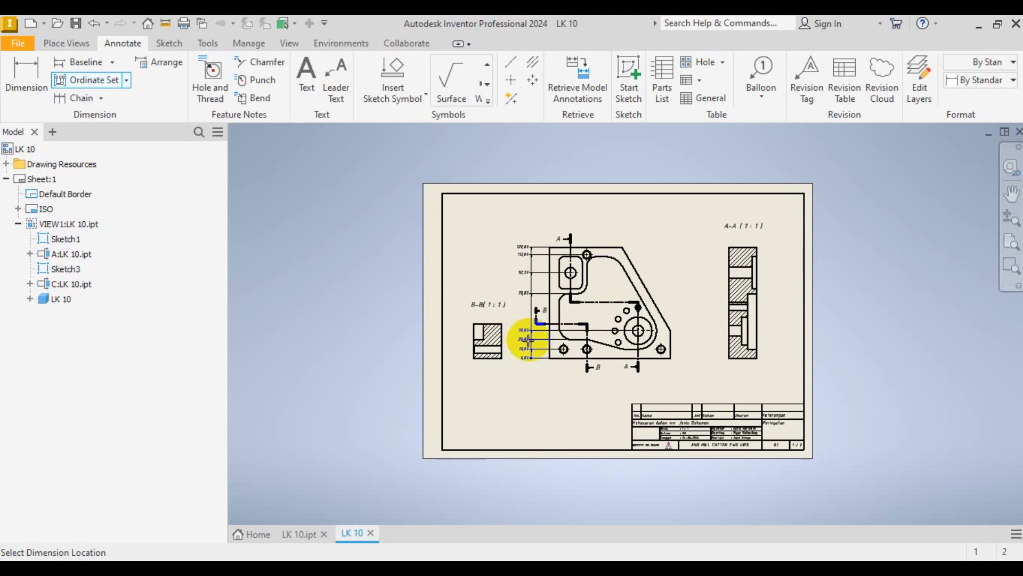
{"action": "left_click", "coordinate": [527, 339]}
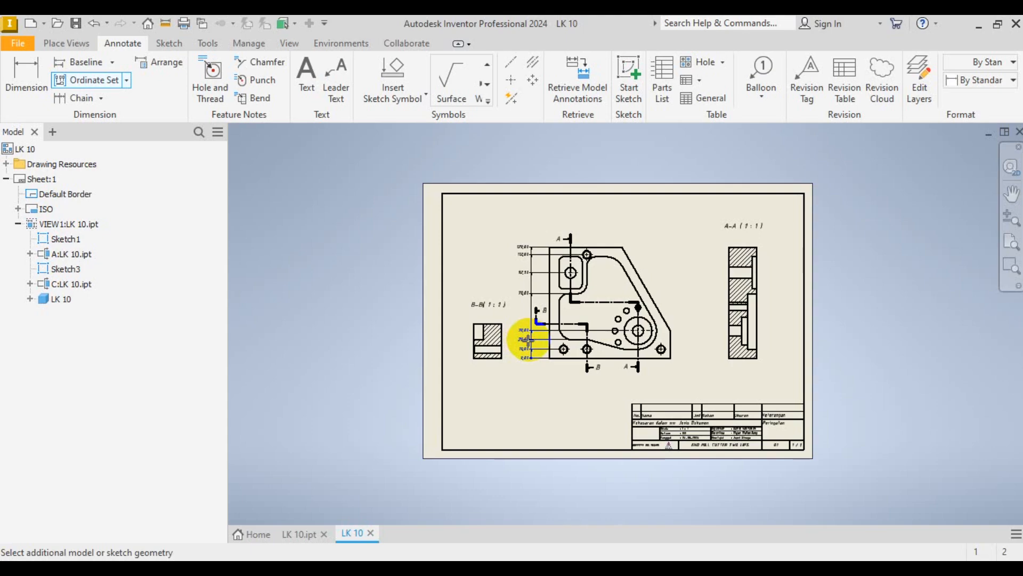
{"action": "scroll", "coordinate": [535, 293], "scroll_direction": "up", "scroll_amount": 5}
{"action": "scroll", "coordinate": [455, 327], "scroll_direction": "down", "scroll_amount": 3}
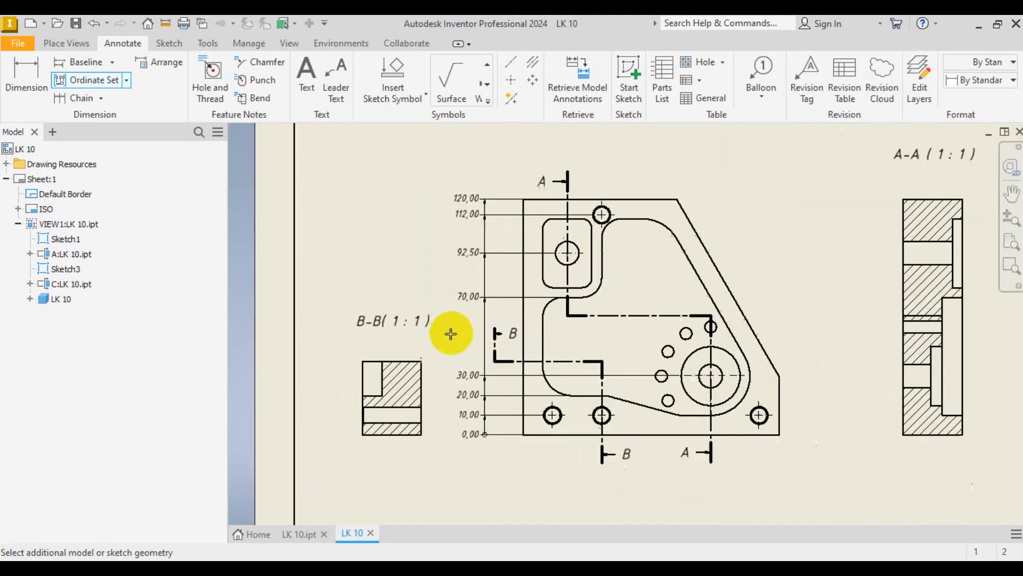
{"action": "scroll", "coordinate": [506, 202], "scroll_direction": "up", "scroll_amount": 4}
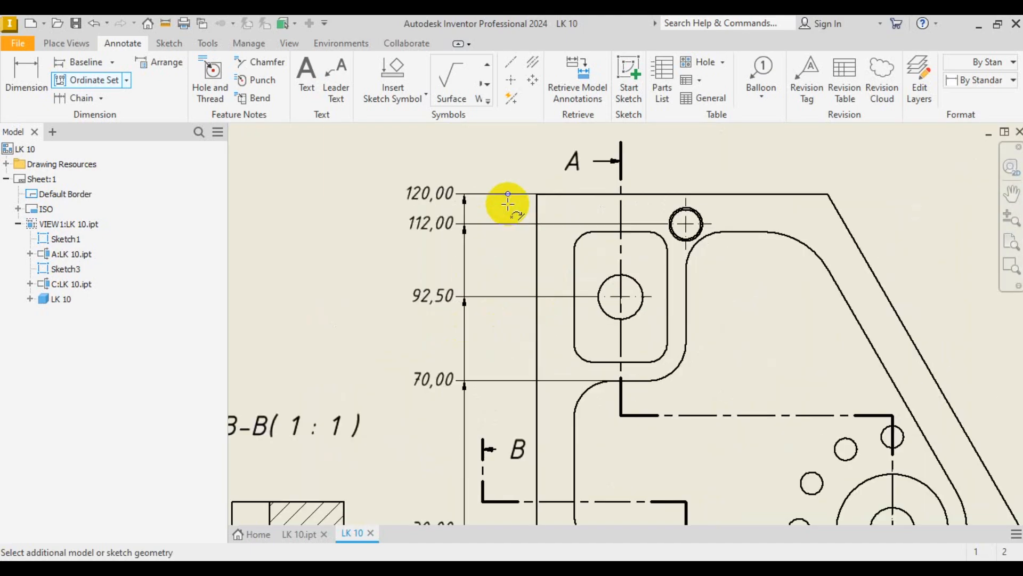
{"action": "right_click", "coordinate": [355, 233]}
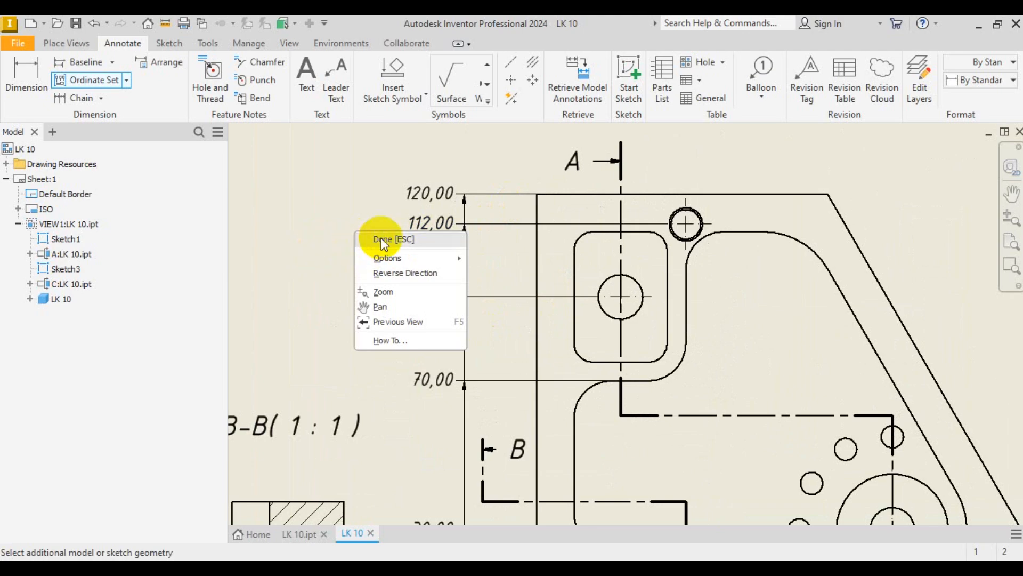
{"action": "left_click", "coordinate": [384, 241]}
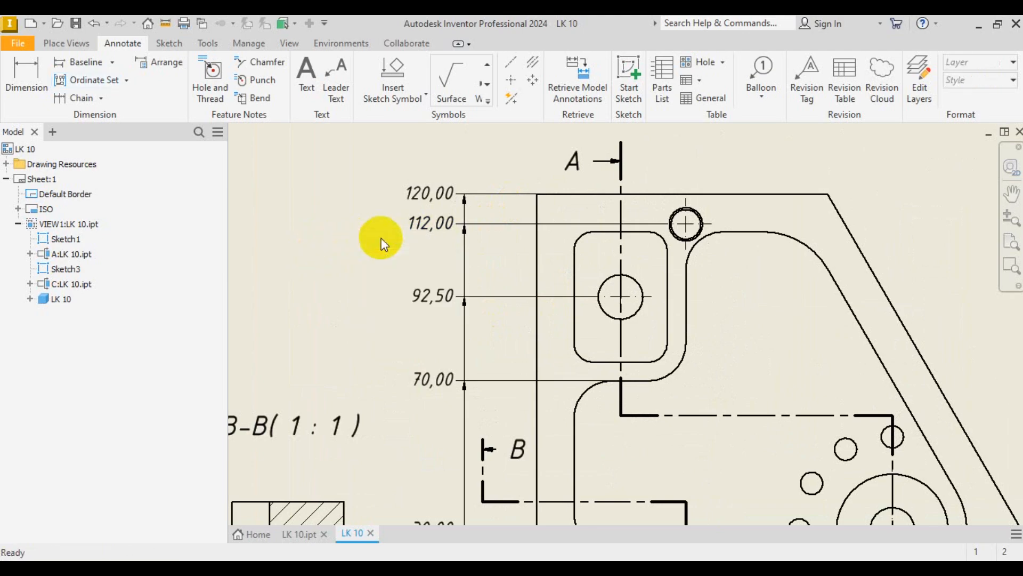
Compare the number format of the placed ordinate dimensions with the Detail LK.10 reference PDF in Nitro Pro.
{"action": "scroll", "coordinate": [381, 237], "scroll_direction": "down", "scroll_amount": 5}
{"action": "scroll", "coordinate": [401, 334], "scroll_direction": "up", "scroll_amount": 3}
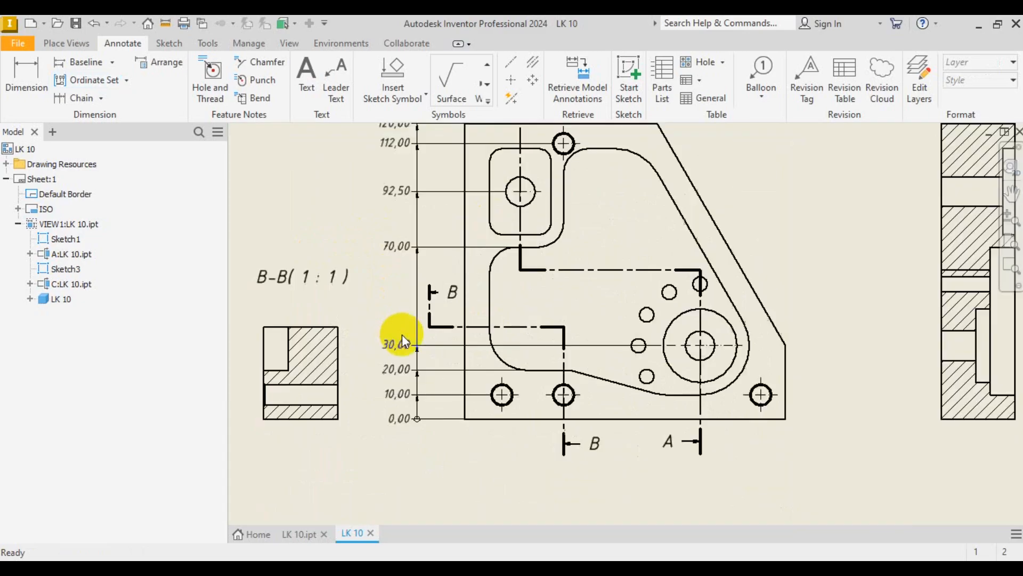
{"action": "scroll", "coordinate": [469, 416], "scroll_direction": "up", "scroll_amount": 2}
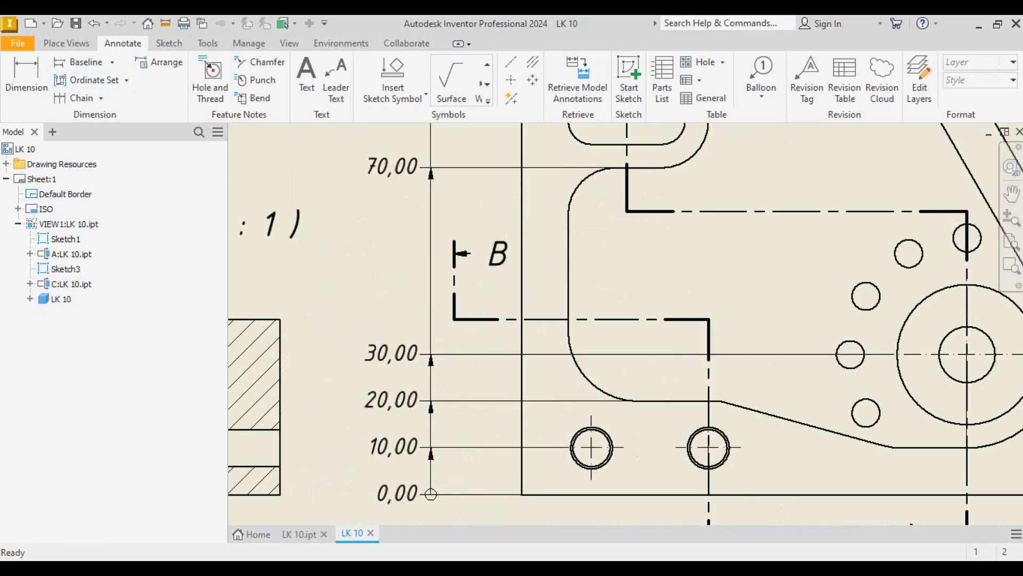
{"action": "key", "text": "alt+Tab"}
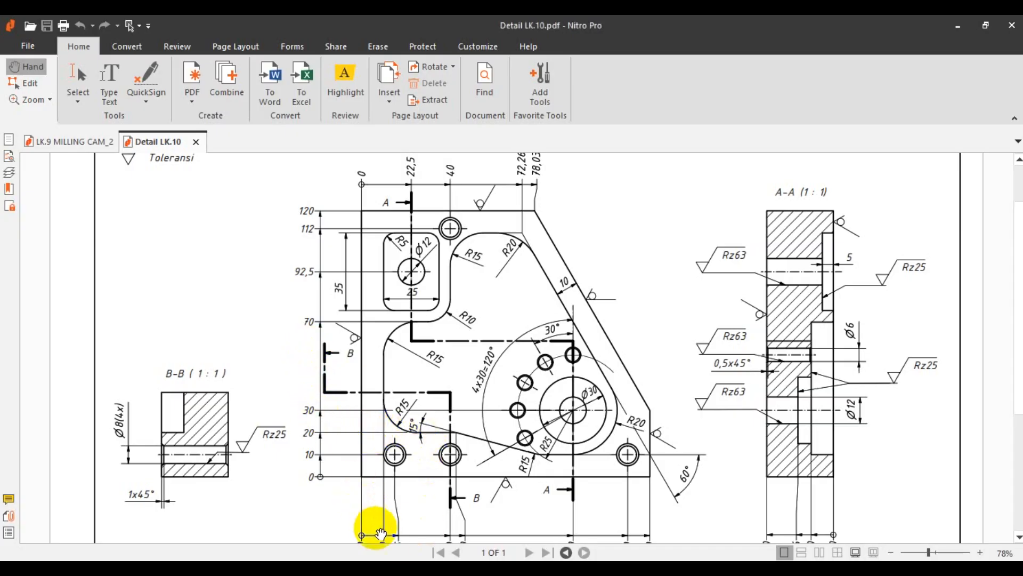
{"action": "key", "text": "alt+Tab"}
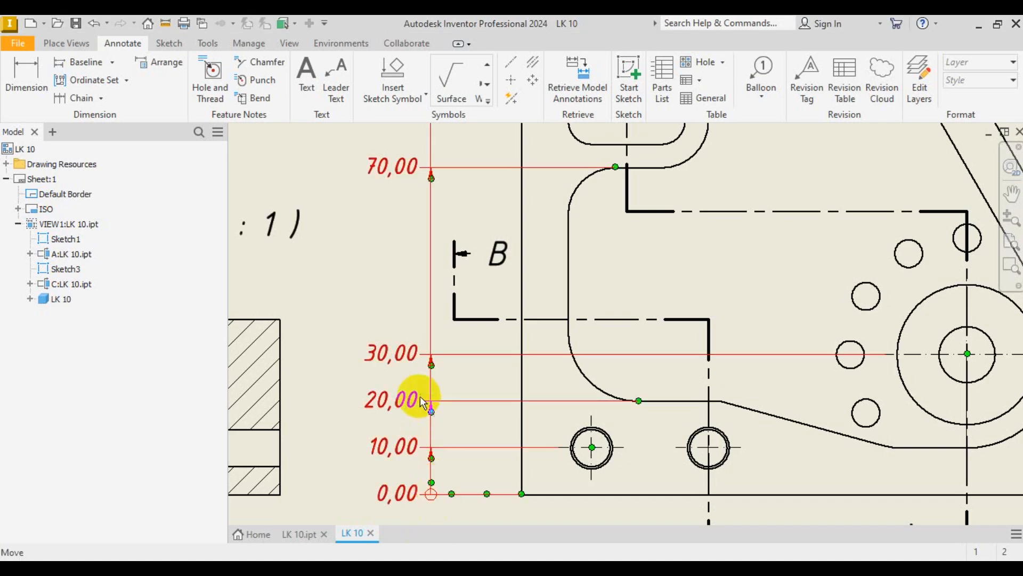
{"action": "scroll", "coordinate": [408, 395], "scroll_direction": "up", "scroll_amount": 3}
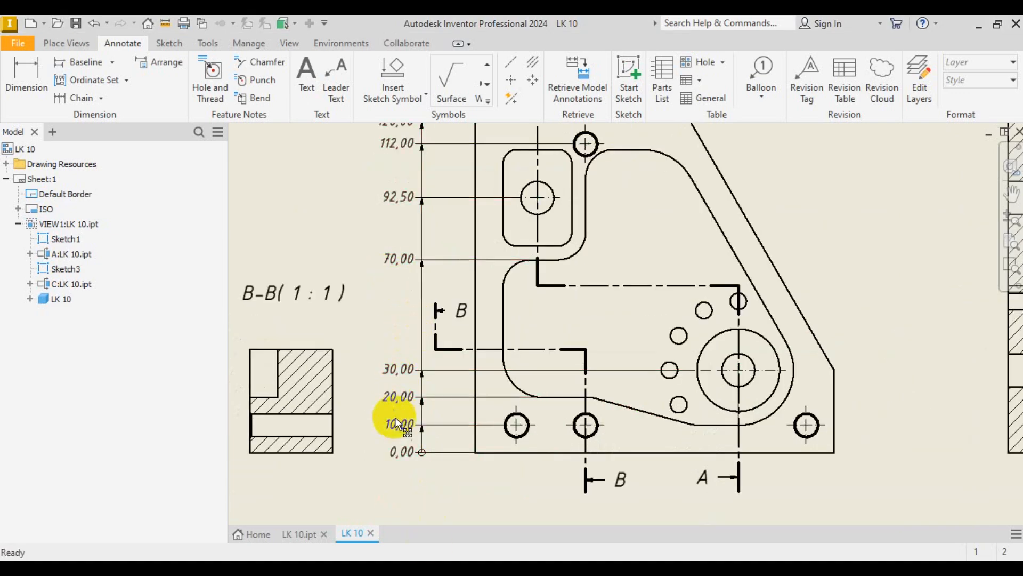
{"action": "scroll", "coordinate": [407, 477], "scroll_direction": "down", "scroll_amount": 5}
{"action": "key", "text": "alt+Tab"}
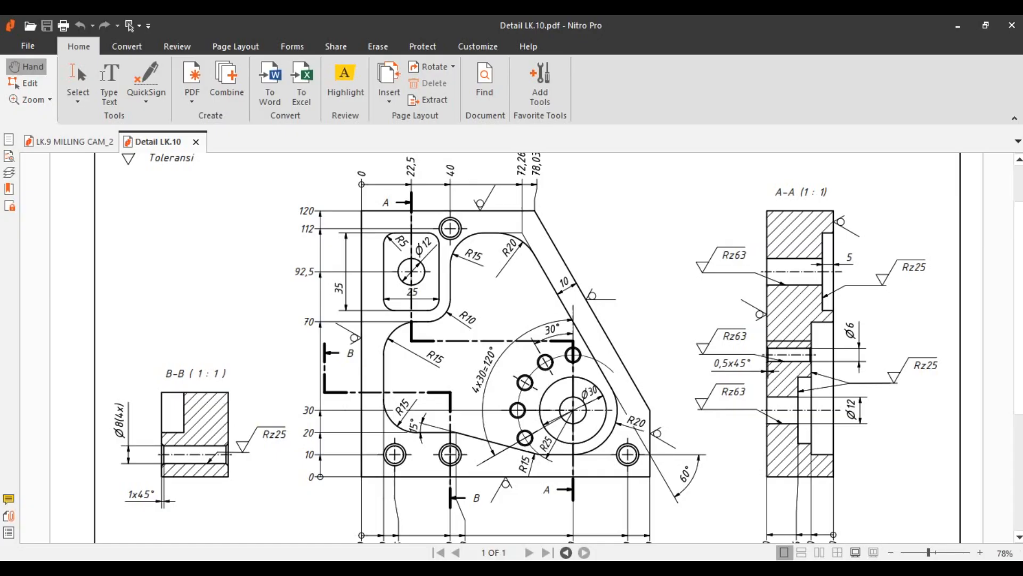
{"action": "key", "text": "alt+Tab"}
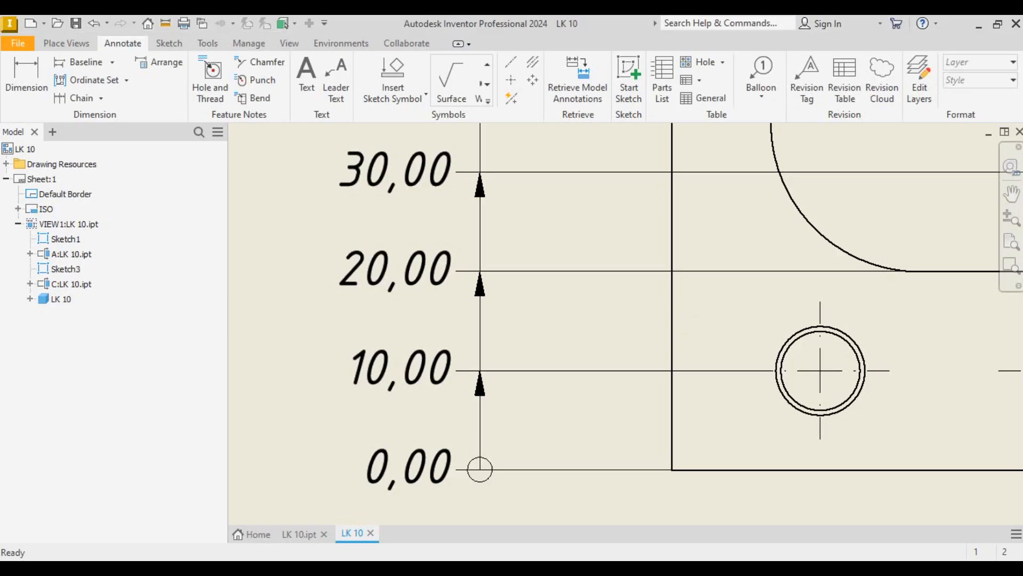
Set the primary unit precision of the ordinate set's origin dimension to 0.
{"action": "double_click", "coordinate": [423, 474]}
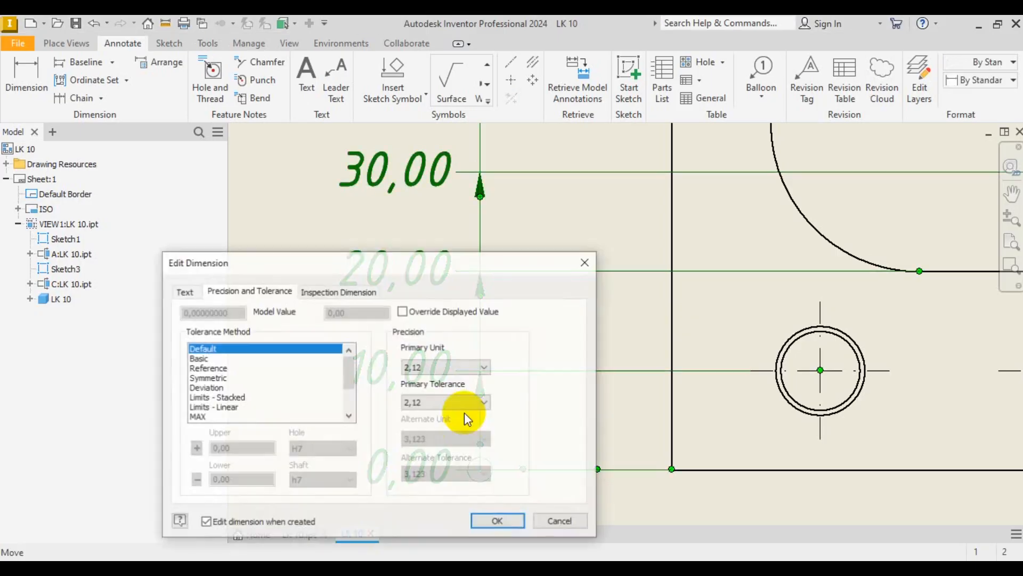
{"action": "left_click", "coordinate": [429, 368]}
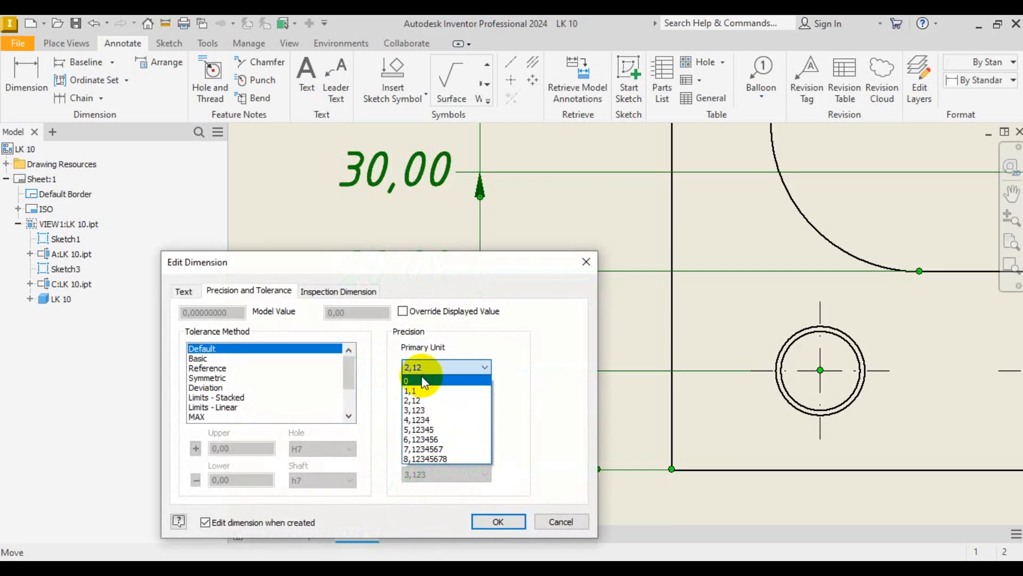
{"action": "left_click", "coordinate": [421, 377]}
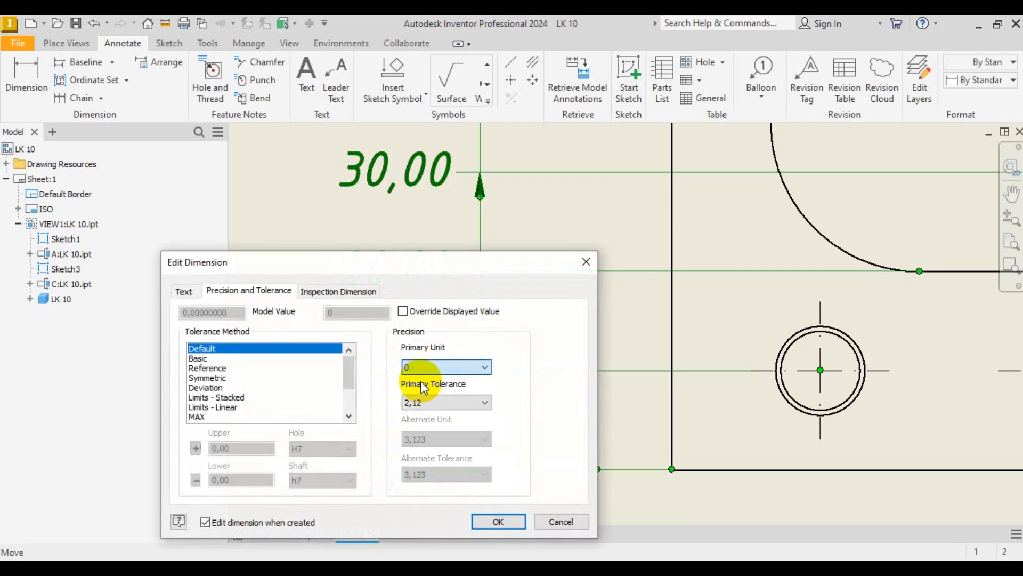
{"action": "left_click", "coordinate": [498, 522]}
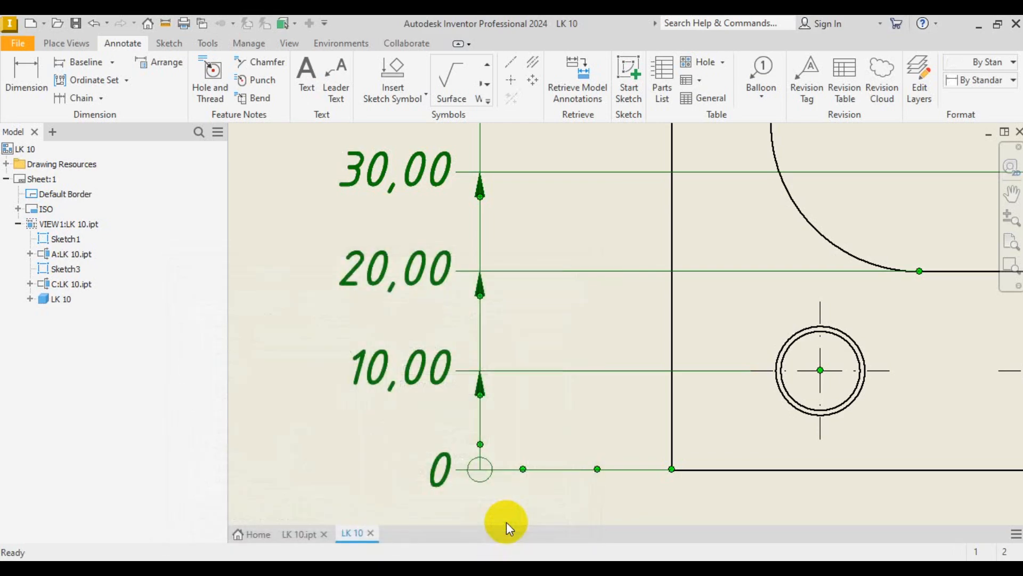
Set the primary unit precision of the lower-left hole's 10 mm ordinate dimension to 0.
{"action": "double_click", "coordinate": [450, 369]}
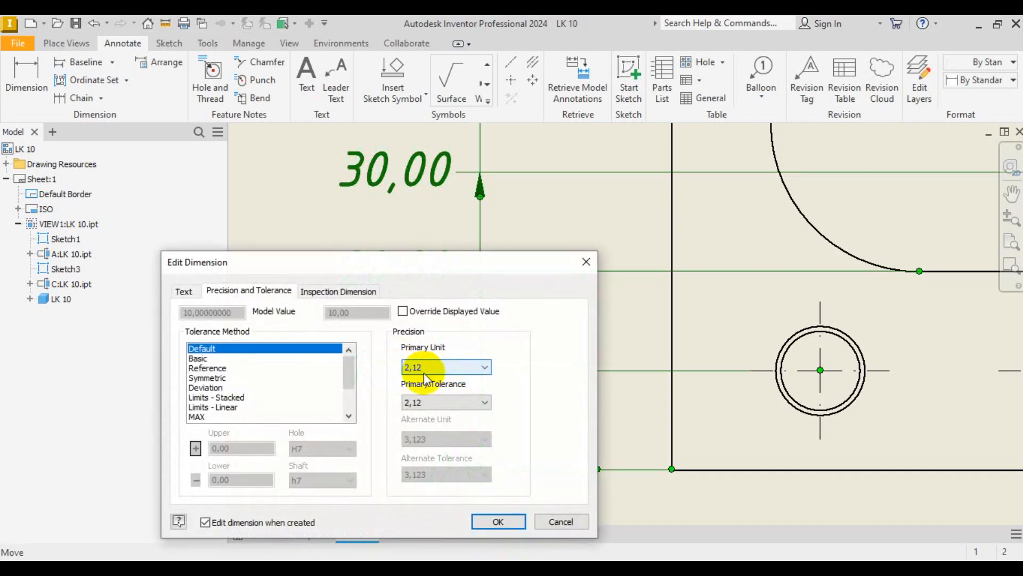
{"action": "left_click", "coordinate": [431, 370]}
{"action": "left_click", "coordinate": [426, 377]}
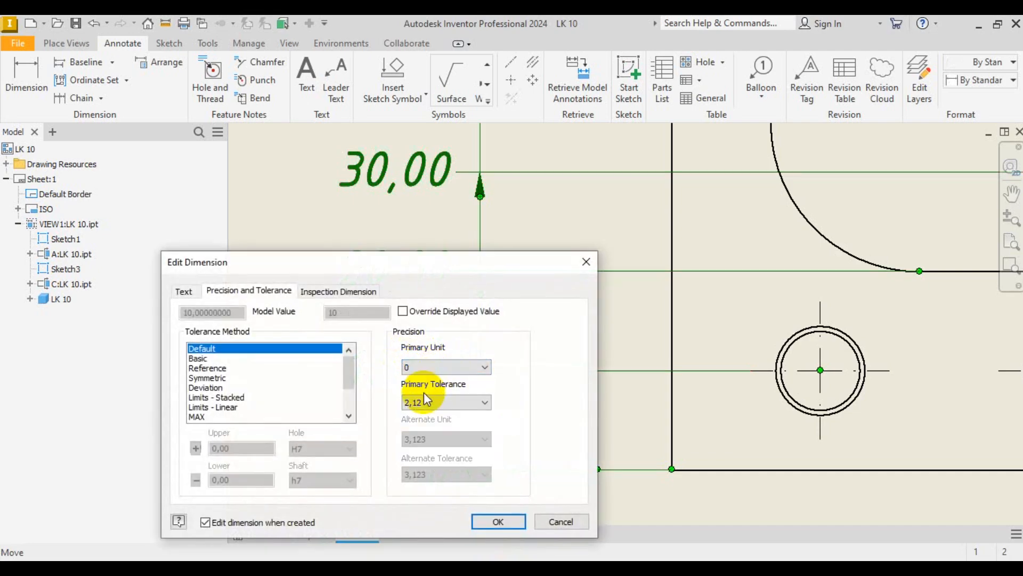
{"action": "left_click", "coordinate": [499, 524]}
Set the primary unit precision of the 20 mm ordinate dimension at the large pocket's lower edge to 0.
{"action": "scroll", "coordinate": [458, 385], "scroll_direction": "up", "scroll_amount": 3}
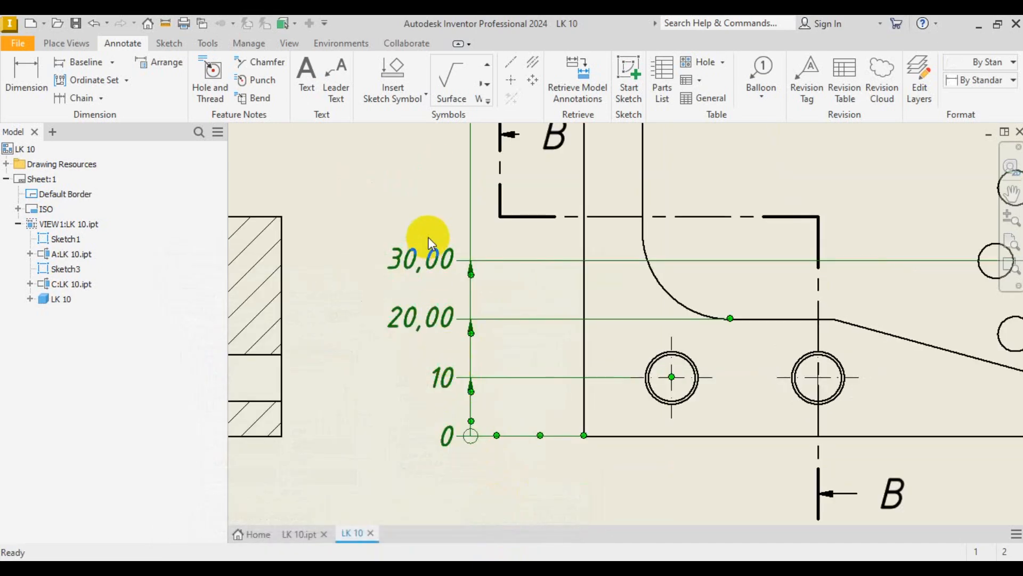
{"action": "scroll", "coordinate": [443, 278], "scroll_direction": "down", "scroll_amount": 4}
{"action": "right_click", "coordinate": [442, 278]}
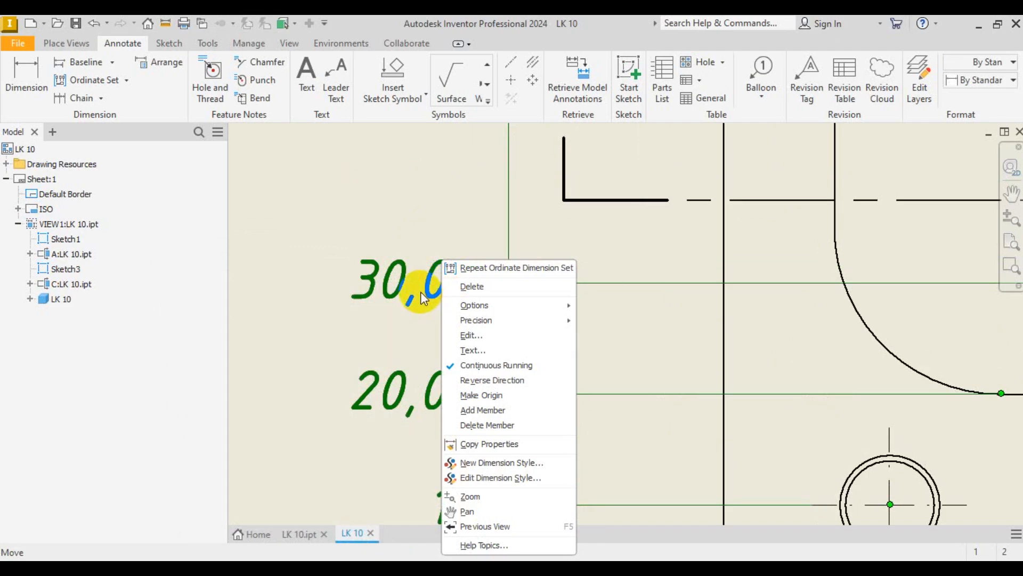
{"action": "left_click", "coordinate": [429, 297]}
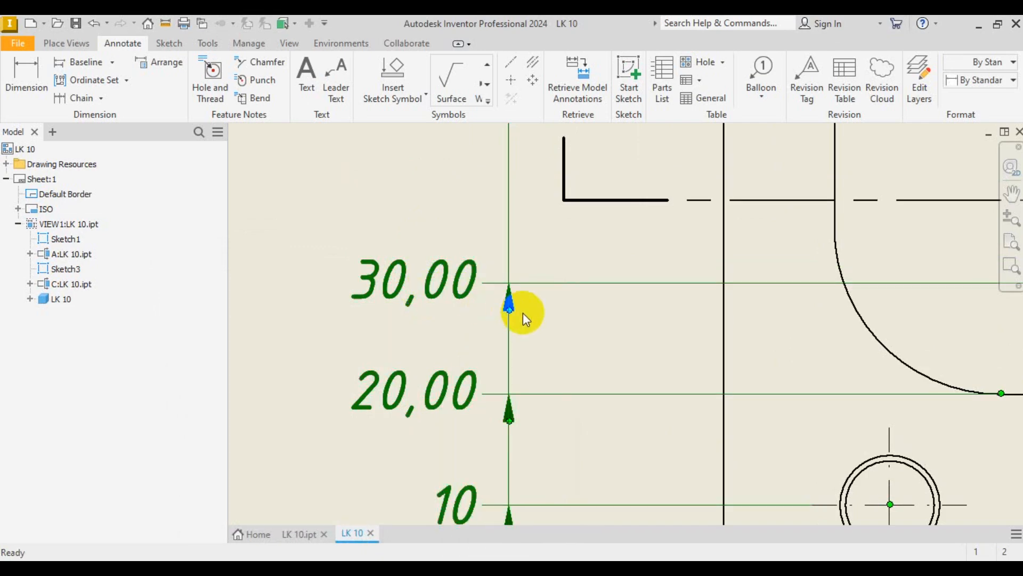
{"action": "double_click", "coordinate": [459, 389]}
{"action": "left_click", "coordinate": [457, 368]}
{"action": "left_click", "coordinate": [448, 381]}
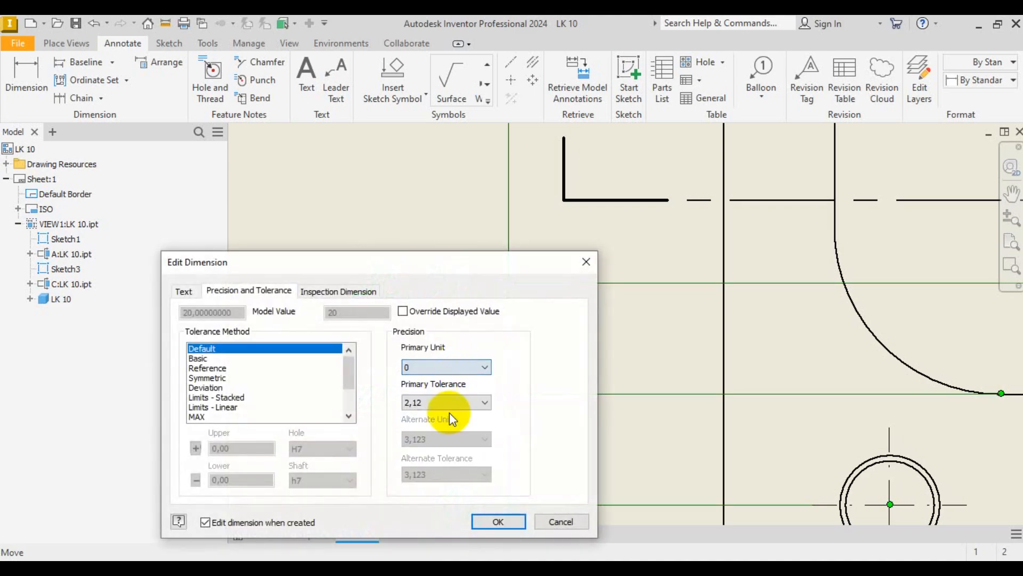
{"action": "left_click", "coordinate": [498, 521]}
Set the primary unit precision of the circular pocket's 30 mm ordinate dimension to 0.
{"action": "scroll", "coordinate": [505, 469], "scroll_direction": "up", "scroll_amount": 4}
{"action": "scroll", "coordinate": [480, 432], "scroll_direction": "down", "scroll_amount": 3}
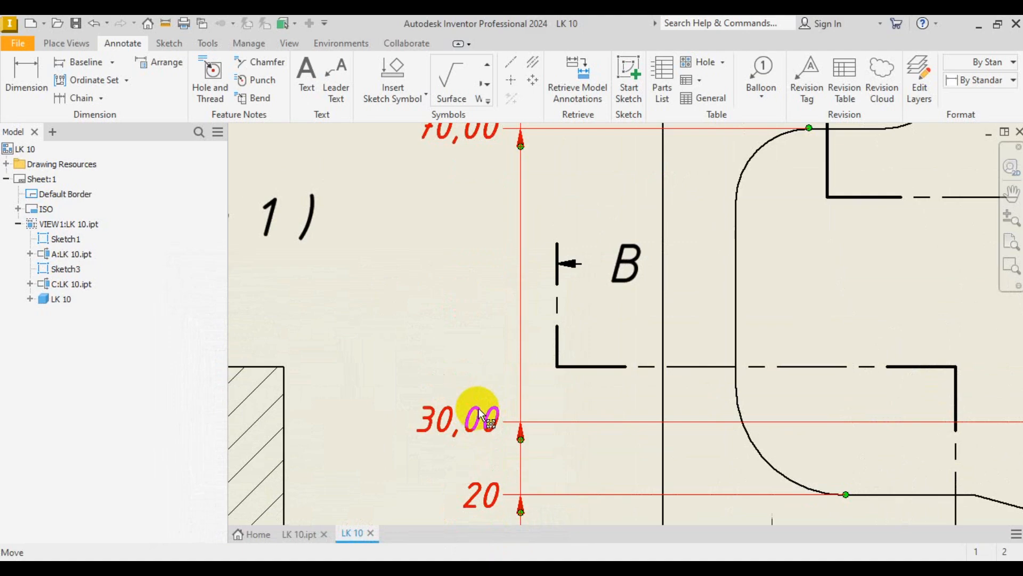
{"action": "double_click", "coordinate": [479, 410]}
{"action": "left_click", "coordinate": [461, 367]}
{"action": "left_click", "coordinate": [446, 377]}
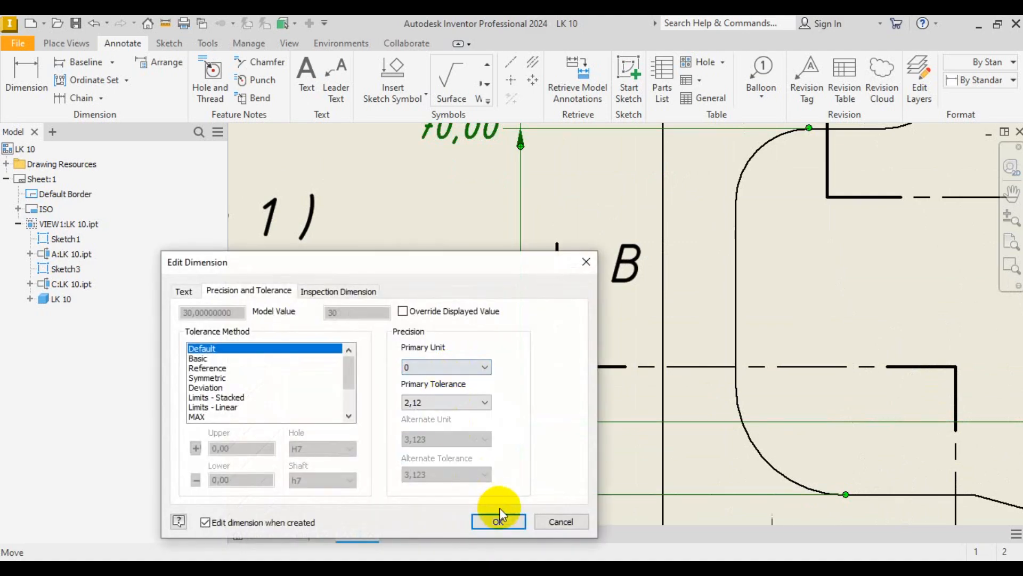
{"action": "left_click", "coordinate": [499, 520]}
Set the primary unit precision of the 70 mm ordinate dimension at the large pocket's step to 0.
{"action": "scroll", "coordinate": [499, 480], "scroll_direction": "up", "scroll_amount": 4}
{"action": "scroll", "coordinate": [495, 322], "scroll_direction": "down", "scroll_amount": 4}
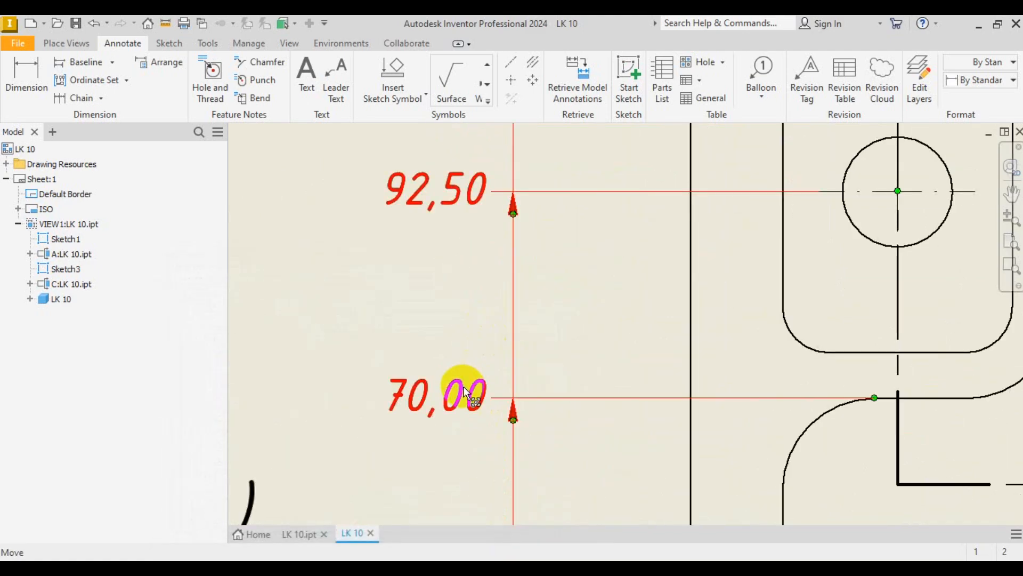
{"action": "double_click", "coordinate": [466, 393]}
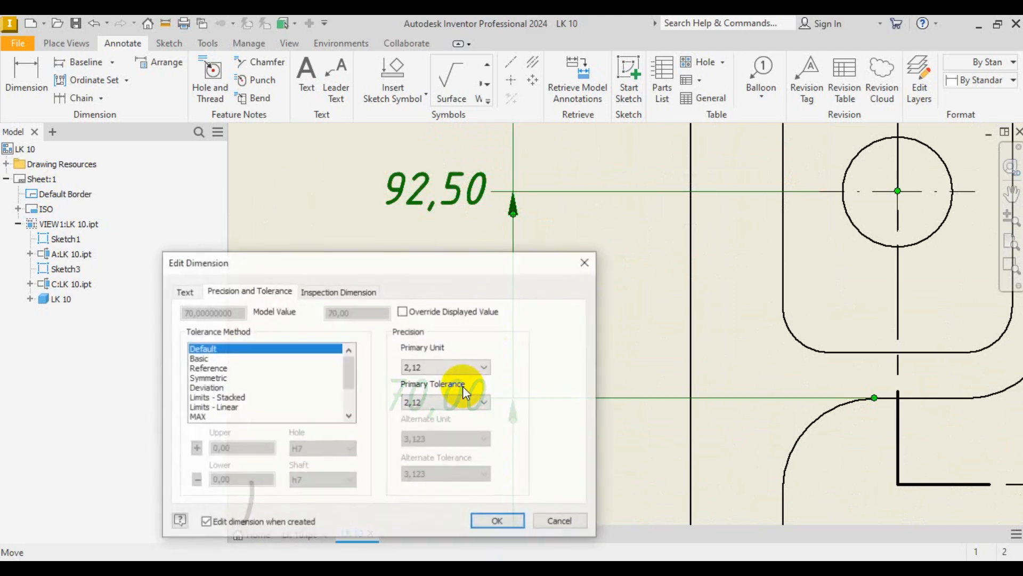
{"action": "left_click", "coordinate": [459, 367]}
{"action": "left_click", "coordinate": [453, 381]}
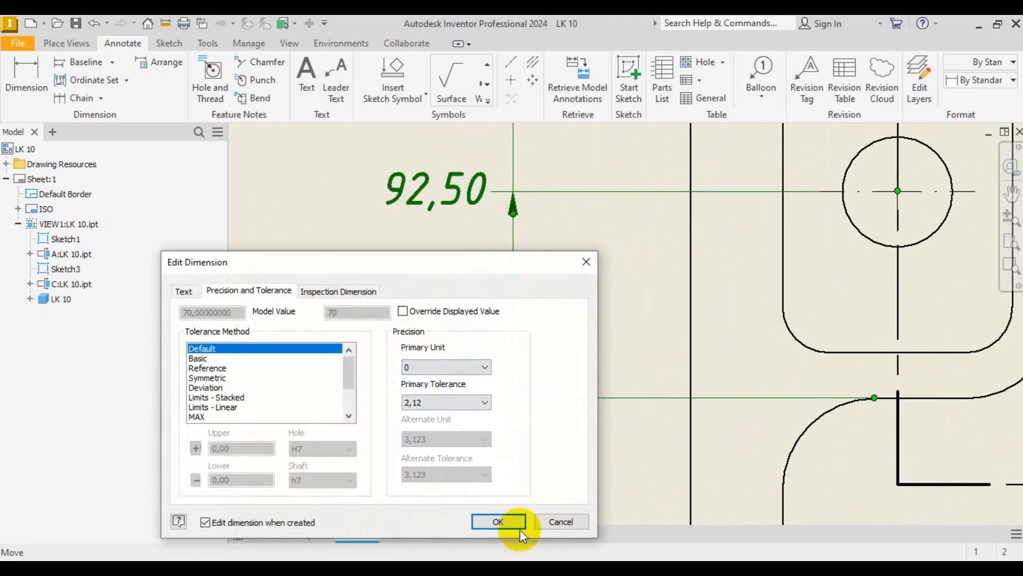
{"action": "left_click", "coordinate": [506, 524]}
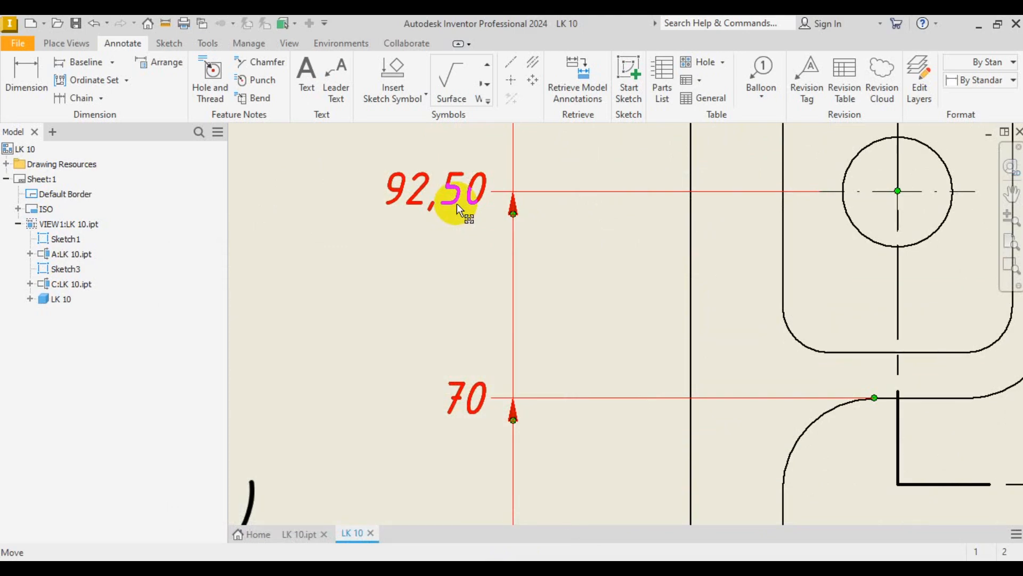
Set the primary unit precision of the small rectangular pocket hole's 92,5 mm ordinate dimension to 1,1.
{"action": "double_click", "coordinate": [464, 214]}
{"action": "left_click", "coordinate": [423, 367]}
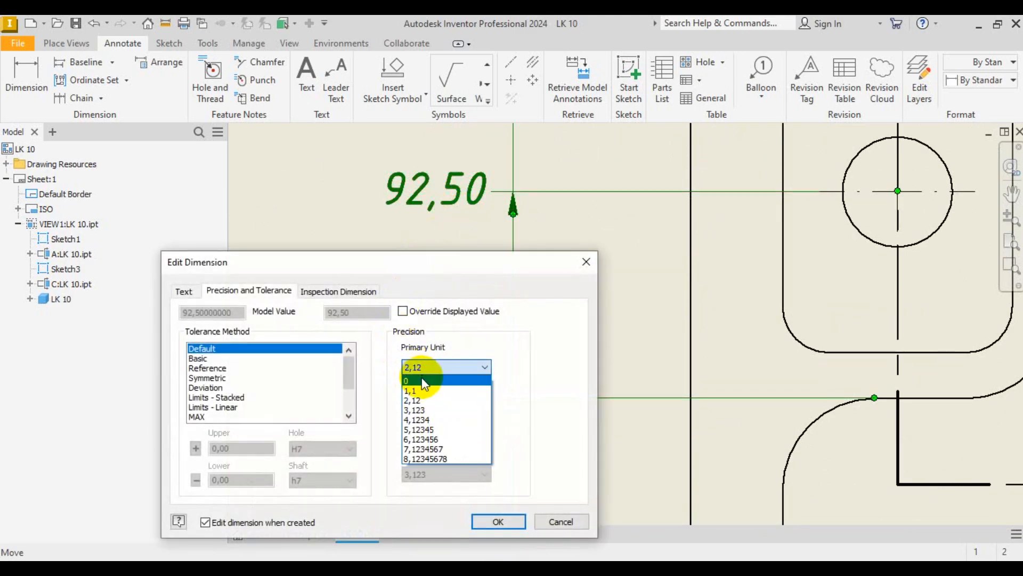
{"action": "left_click", "coordinate": [421, 391]}
{"action": "left_click", "coordinate": [499, 522]}
Set the primary unit precision of the upper hole's 112 mm ordinate dimension to 0.
{"action": "scroll", "coordinate": [498, 514], "scroll_direction": "down", "scroll_amount": 3}
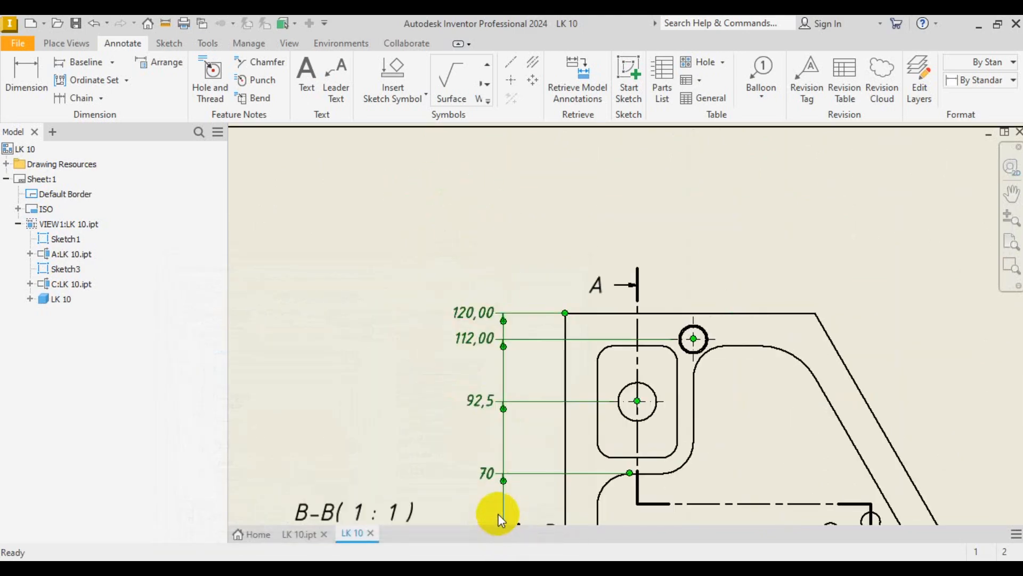
{"action": "scroll", "coordinate": [488, 311], "scroll_direction": "up", "scroll_amount": 2}
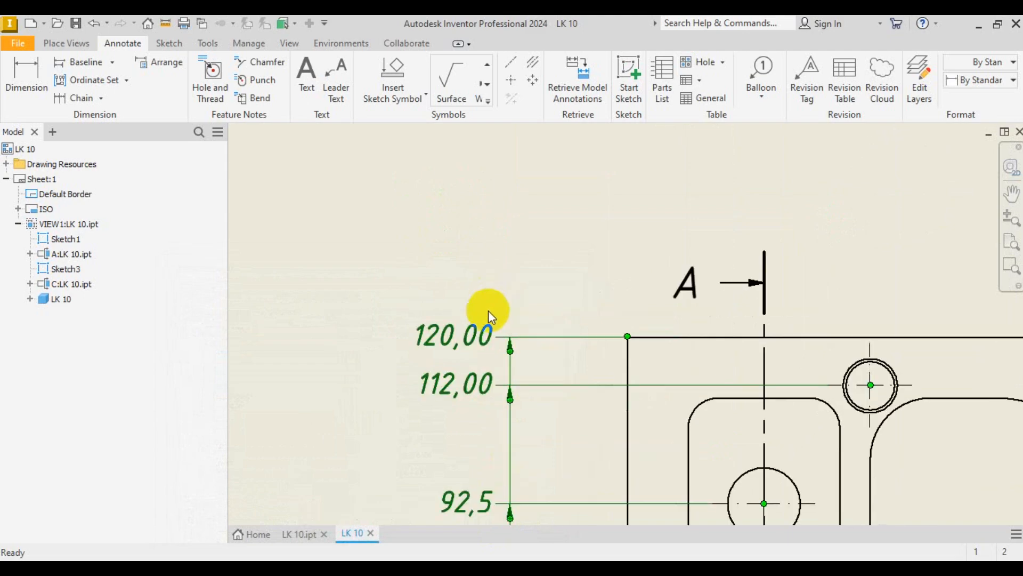
{"action": "double_click", "coordinate": [469, 392]}
{"action": "left_click", "coordinate": [450, 368]}
{"action": "left_click", "coordinate": [453, 377]}
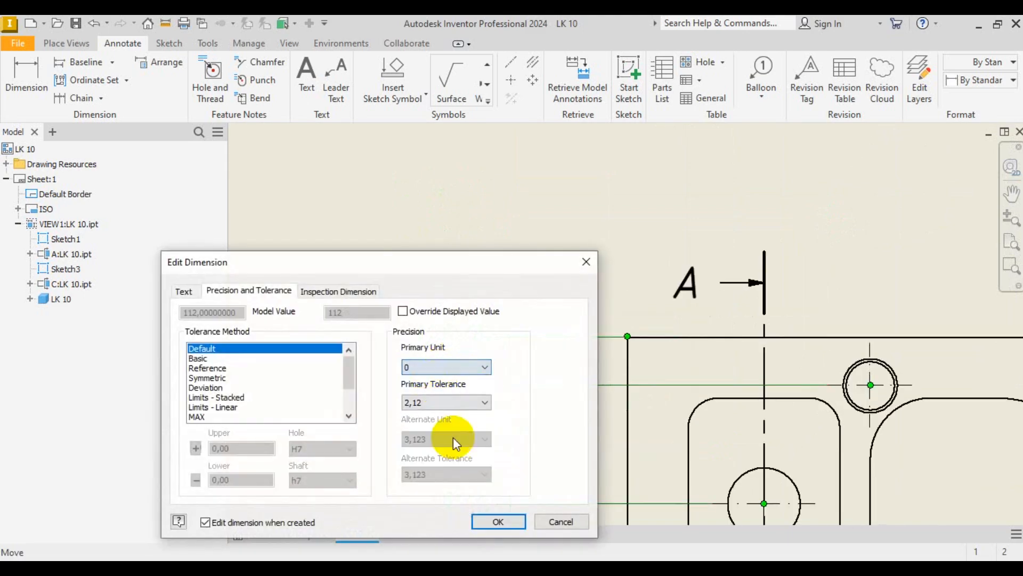
{"action": "left_click", "coordinate": [496, 520]}
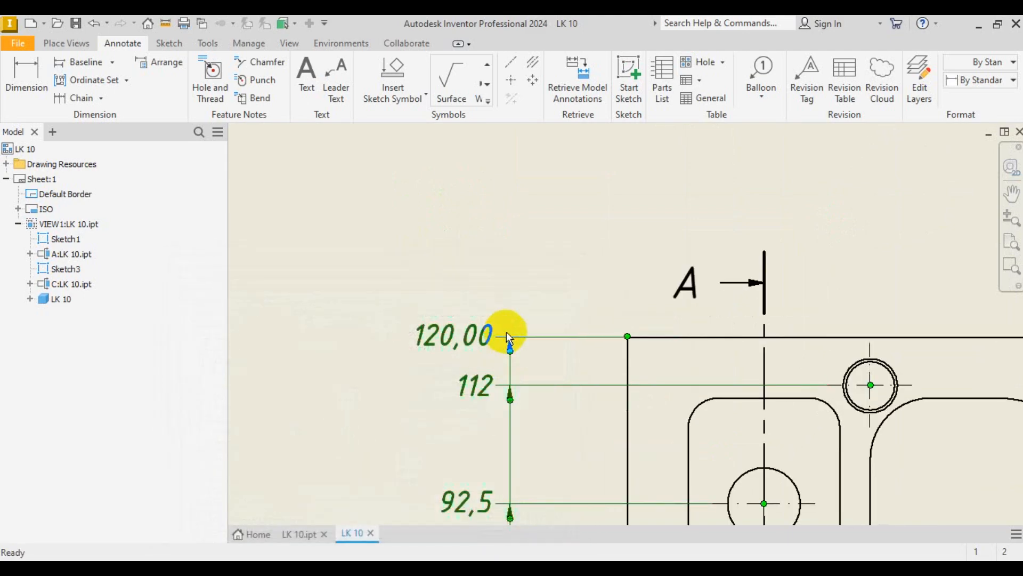
Set the primary unit precision of the 120 mm ordinate dimension at the part's upper edge to 0.
{"action": "double_click", "coordinate": [476, 346]}
{"action": "left_click", "coordinate": [457, 366]}
{"action": "left_click", "coordinate": [453, 377]}
{"action": "left_click", "coordinate": [496, 521]}
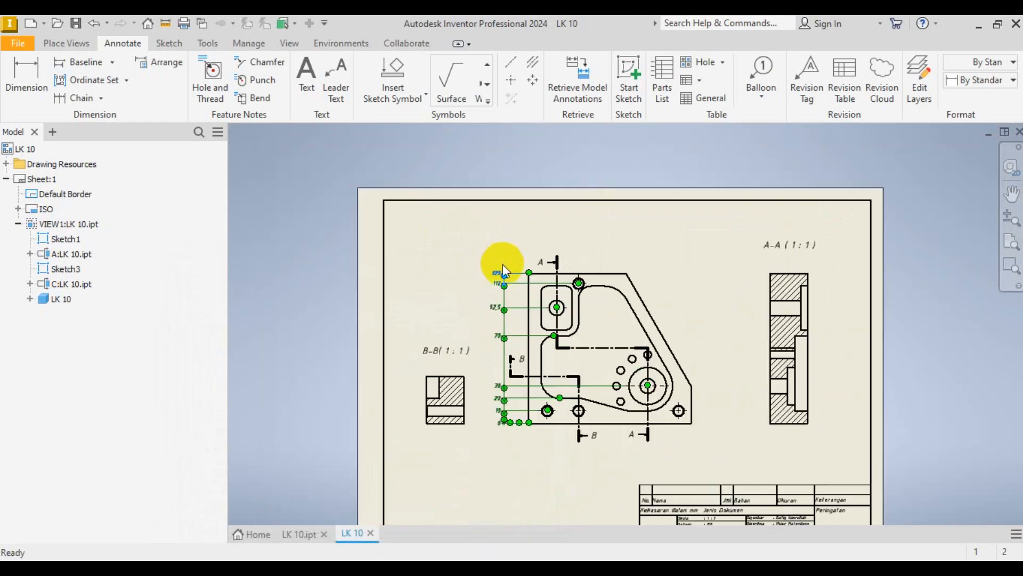
{"action": "scroll", "coordinate": [504, 264], "scroll_direction": "down", "scroll_amount": 3}
{"action": "scroll", "coordinate": [522, 347], "scroll_direction": "up", "scroll_amount": 3}
Compare the main view's upper edge with the Detail LK.10 reference in Nitro Pro to identify the points for the horizontal ordinate dimensions.
{"action": "left_click", "coordinate": [421, 570]}
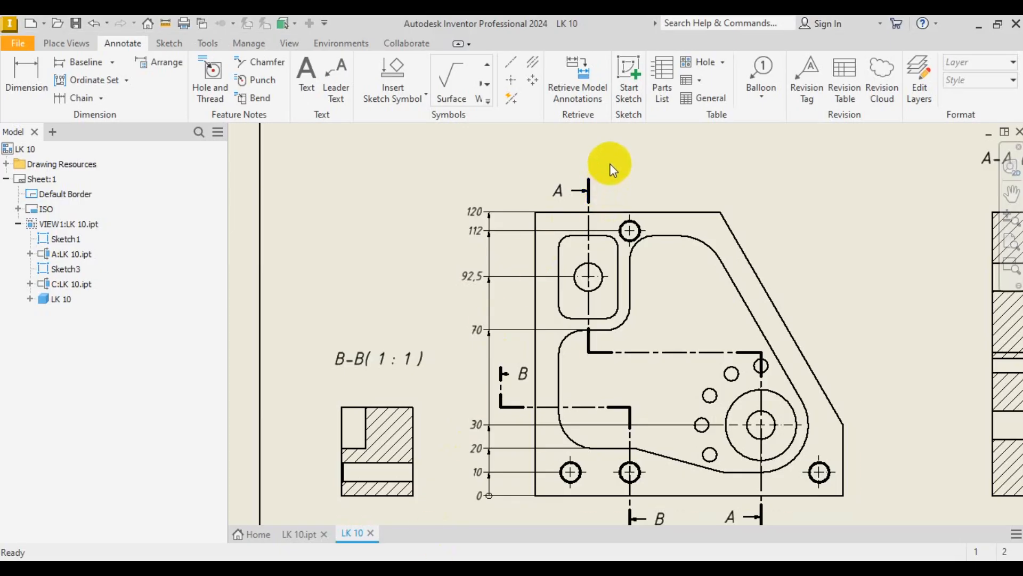
{"action": "scroll", "coordinate": [610, 164], "scroll_direction": "down", "scroll_amount": 5}
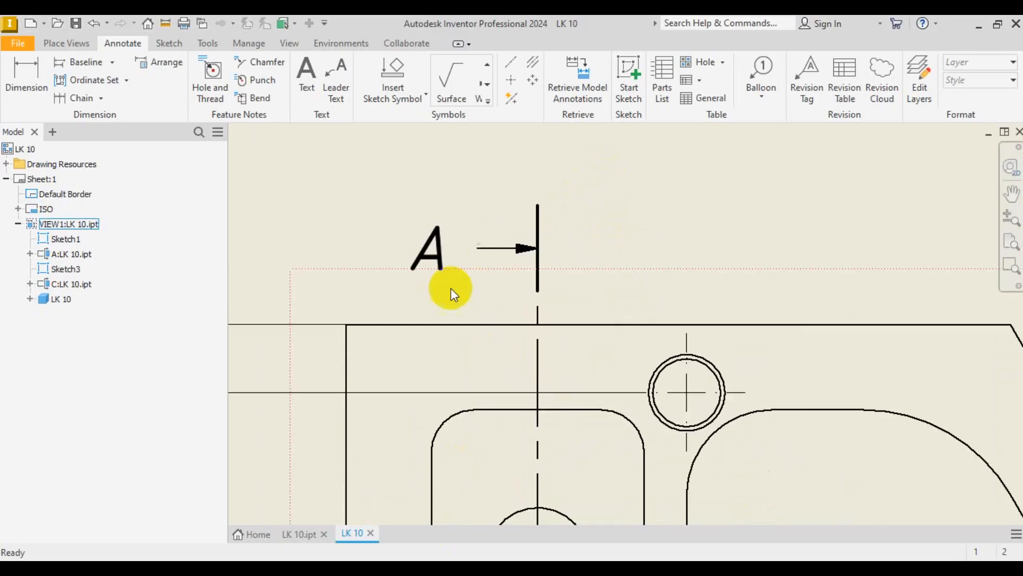
{"action": "scroll", "coordinate": [411, 318], "scroll_direction": "up", "scroll_amount": 4}
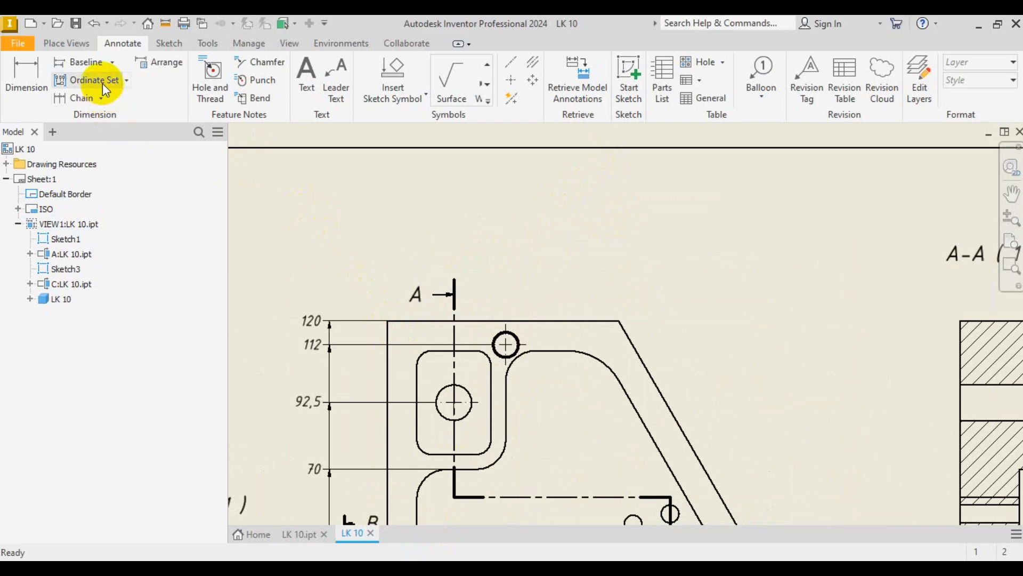
{"action": "left_click", "coordinate": [127, 81]}
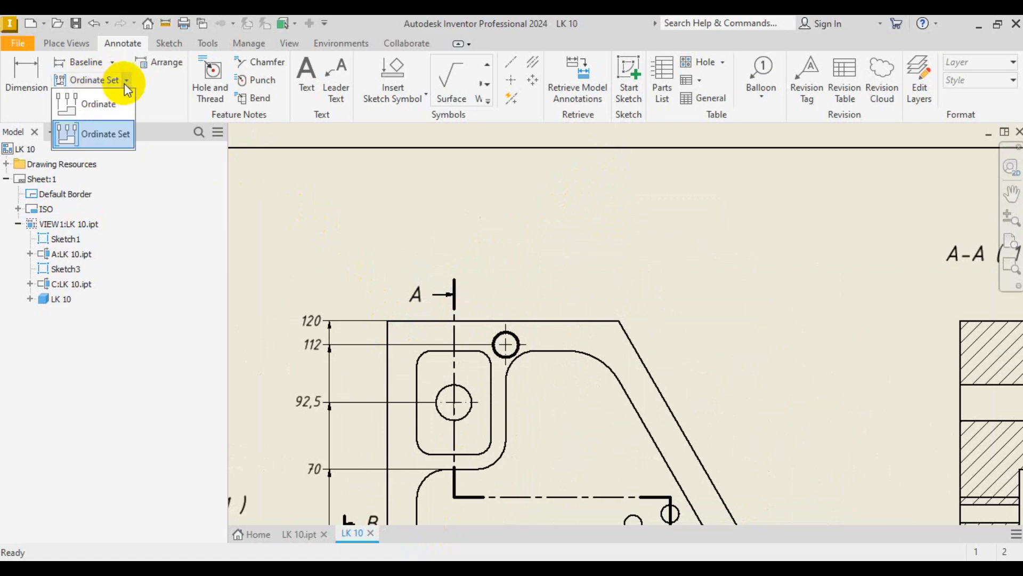
{"action": "left_click", "coordinate": [97, 141]}
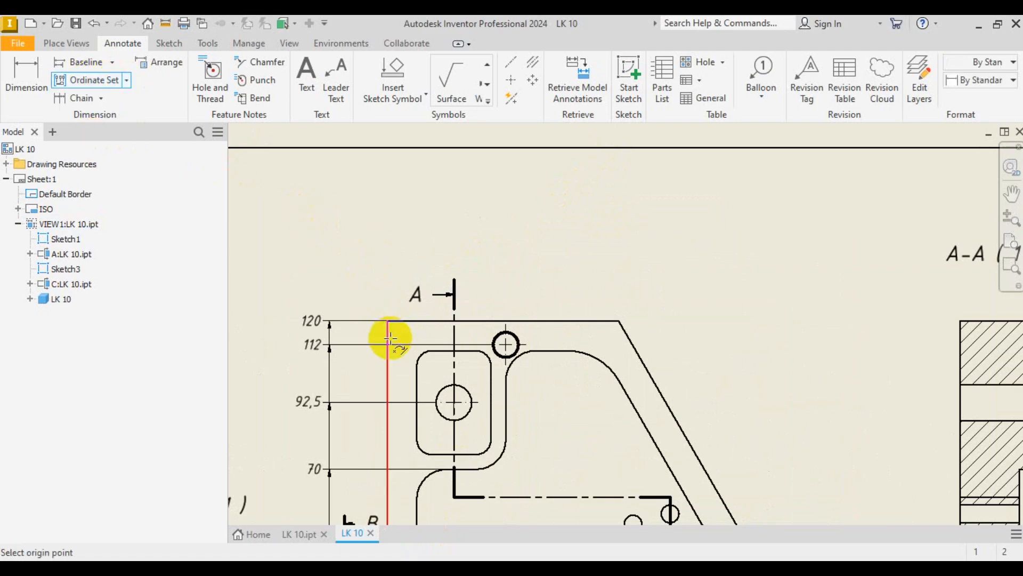
{"action": "key", "text": "alt+Tab"}
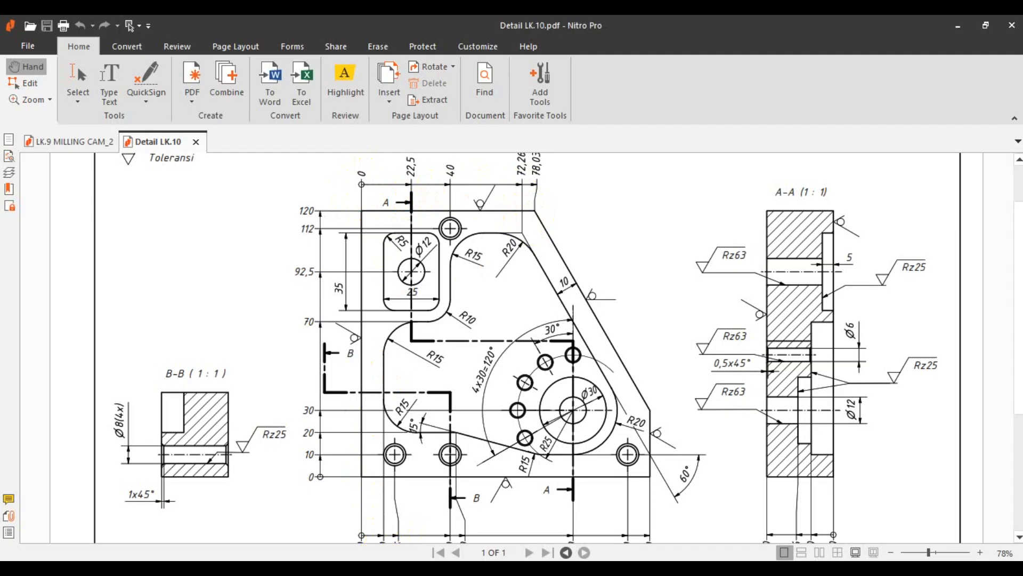
{"action": "key", "text": "alt+Tab"}
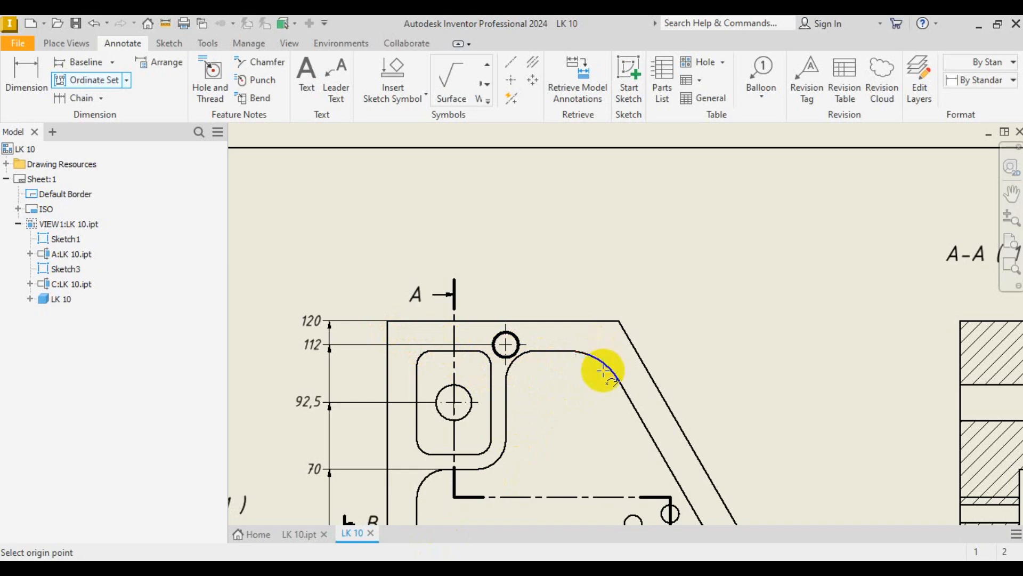
{"action": "scroll", "coordinate": [600, 365], "scroll_direction": "down", "scroll_amount": 3}
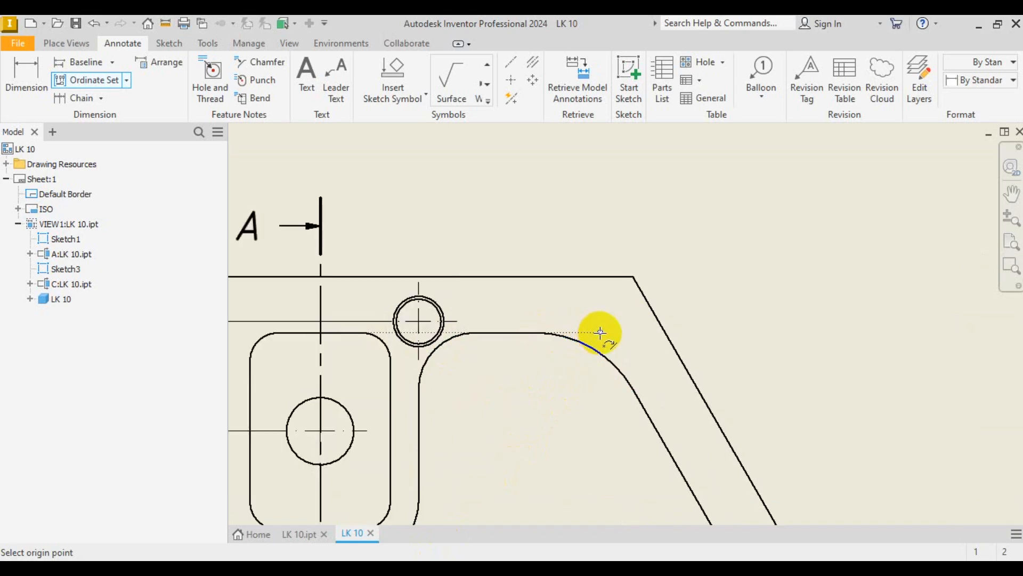
{"action": "left_click", "coordinate": [426, 568]}
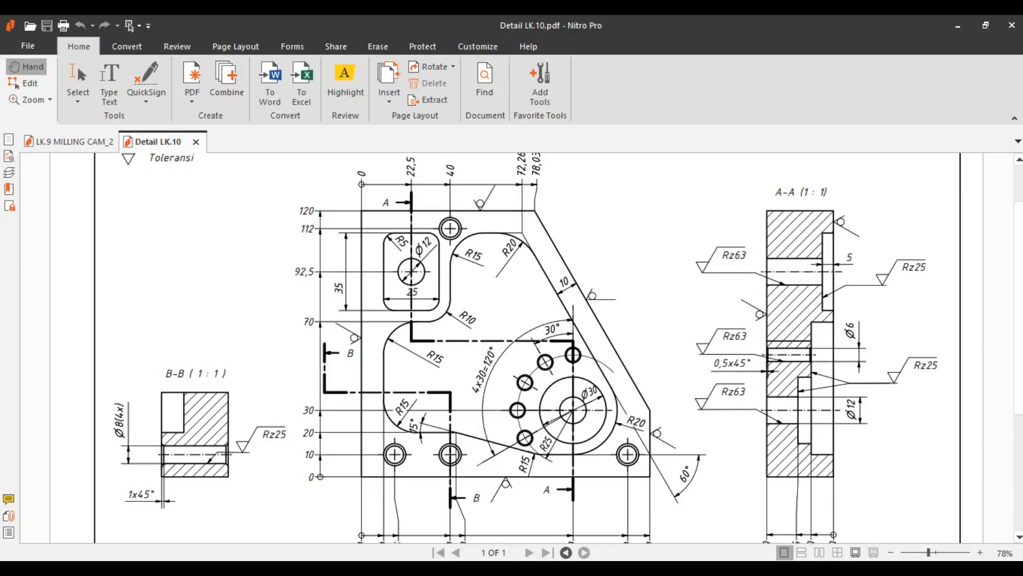
{"action": "left_click", "coordinate": [453, 569]}
{"action": "scroll", "coordinate": [576, 335], "scroll_direction": "up", "scroll_amount": 3}
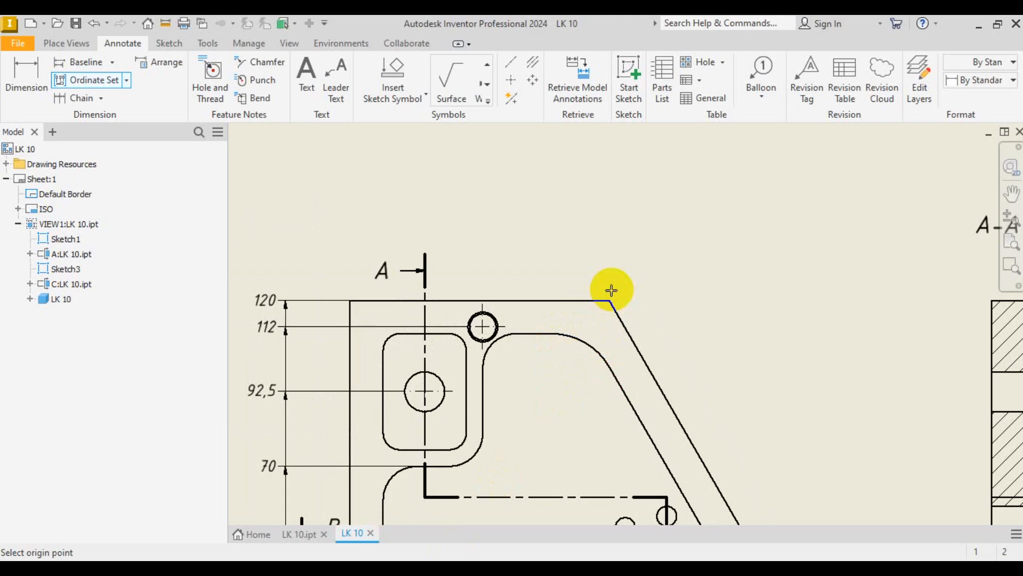
{"action": "key", "text": "Escape"}
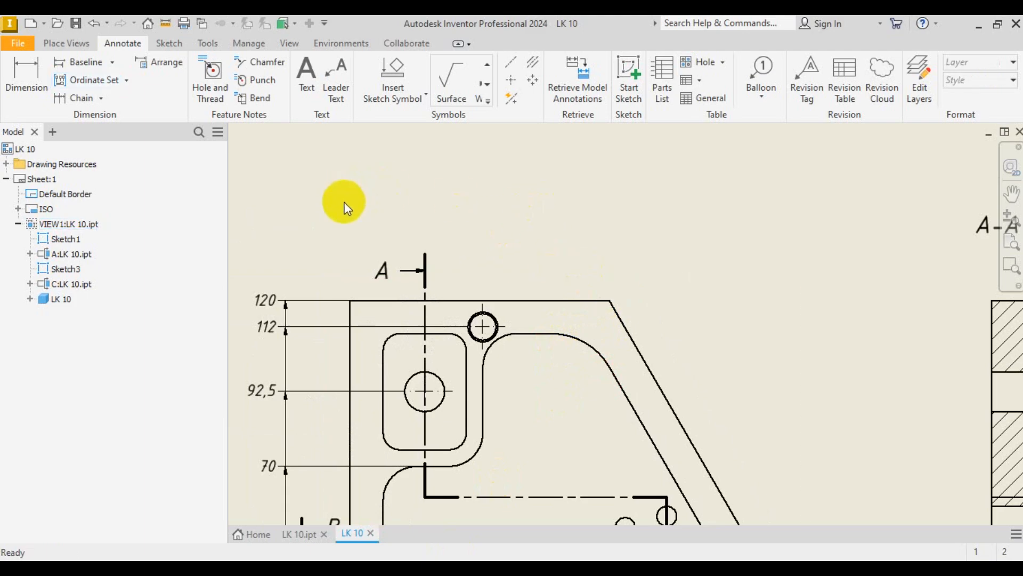
In a new sketch on the main view, draw a horizontal line extending the large pocket's upper edge from the start of the upper-right arc.
{"action": "left_click", "coordinate": [170, 43]}
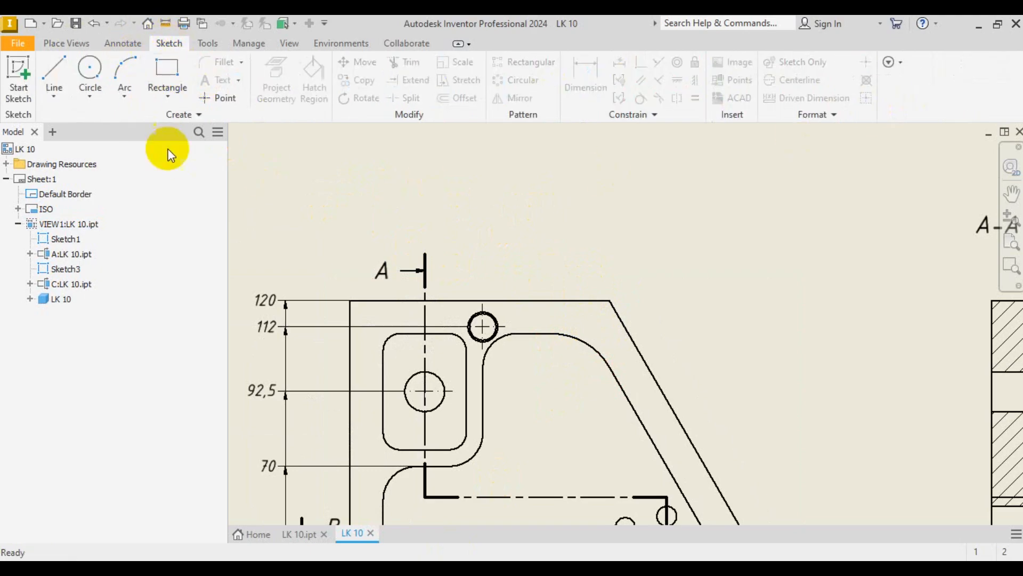
{"action": "left_click", "coordinate": [49, 75]}
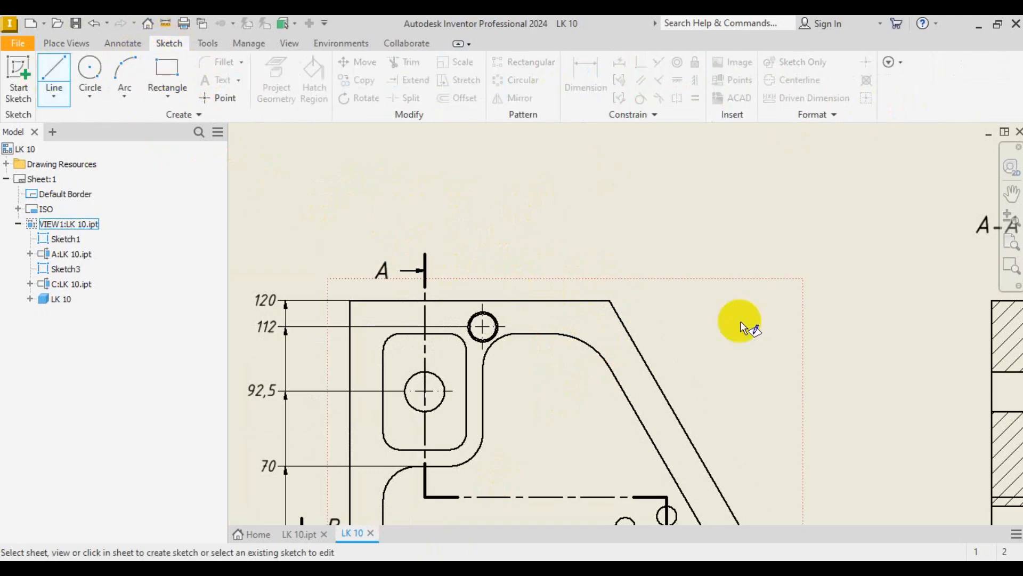
{"action": "left_click", "coordinate": [600, 286]}
{"action": "scroll", "coordinate": [582, 354], "scroll_direction": "up", "scroll_amount": 3}
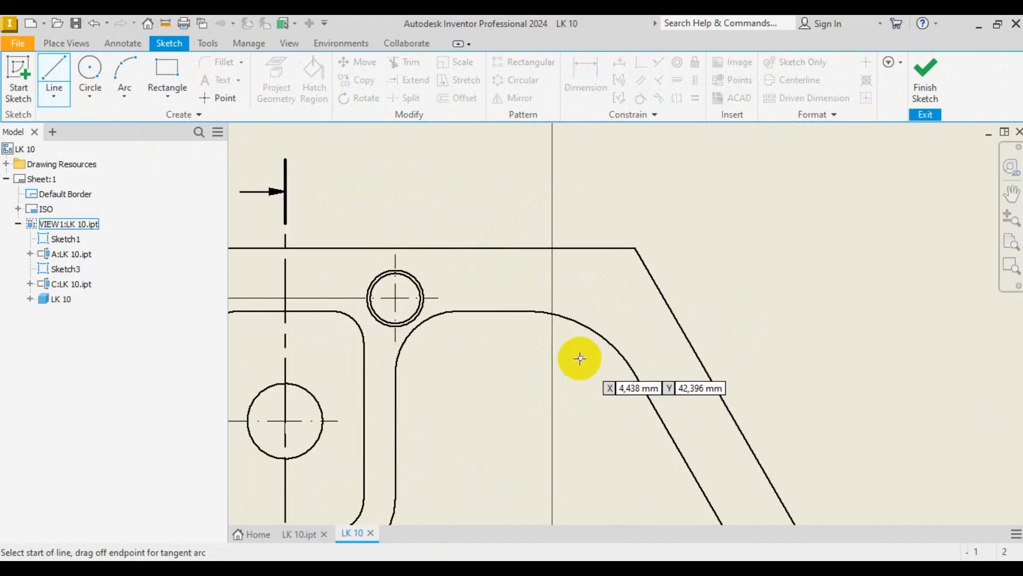
{"action": "left_click", "coordinate": [526, 310]}
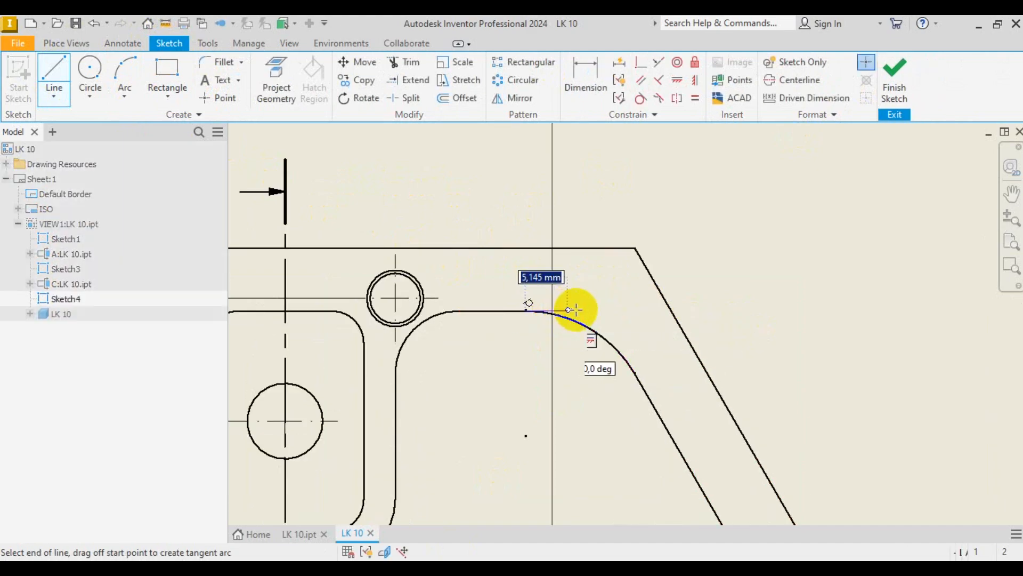
{"action": "left_click", "coordinate": [630, 311]}
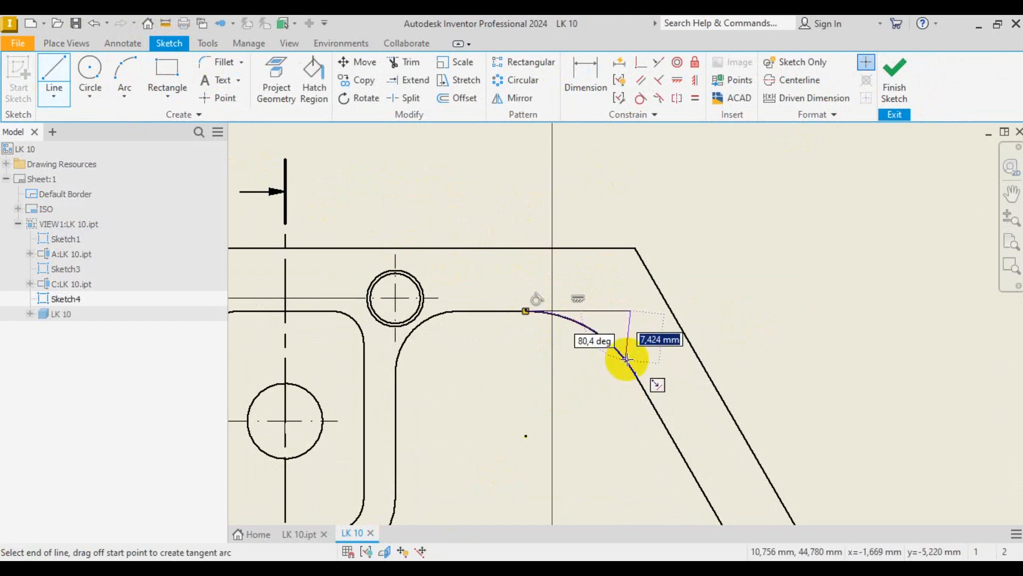
{"action": "key", "text": "Escape"}
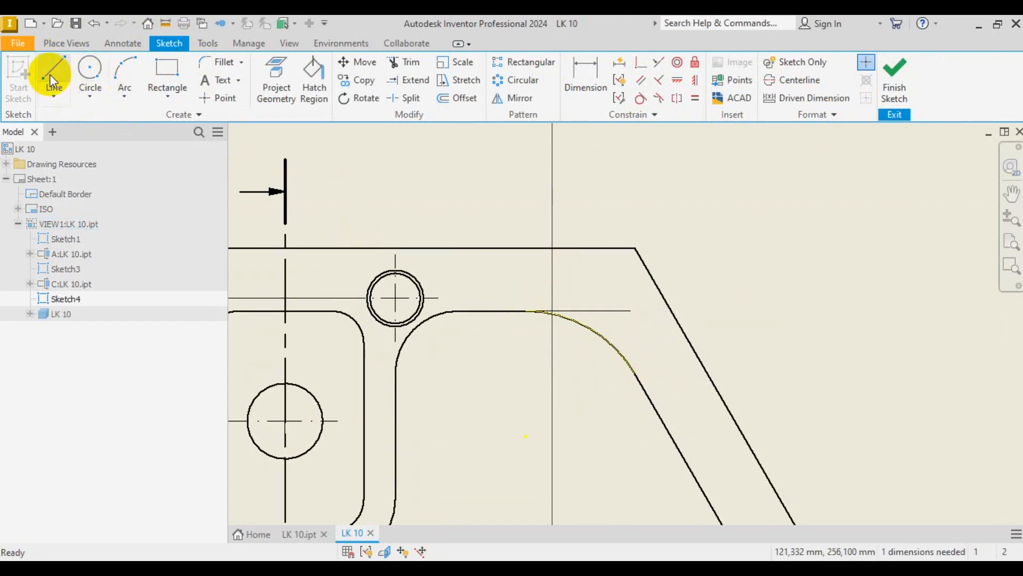
Sketch a slanted line from the upper-right arc's lower end, rising about 16 mm across the horizontal extension line.
{"action": "left_click", "coordinate": [52, 72]}
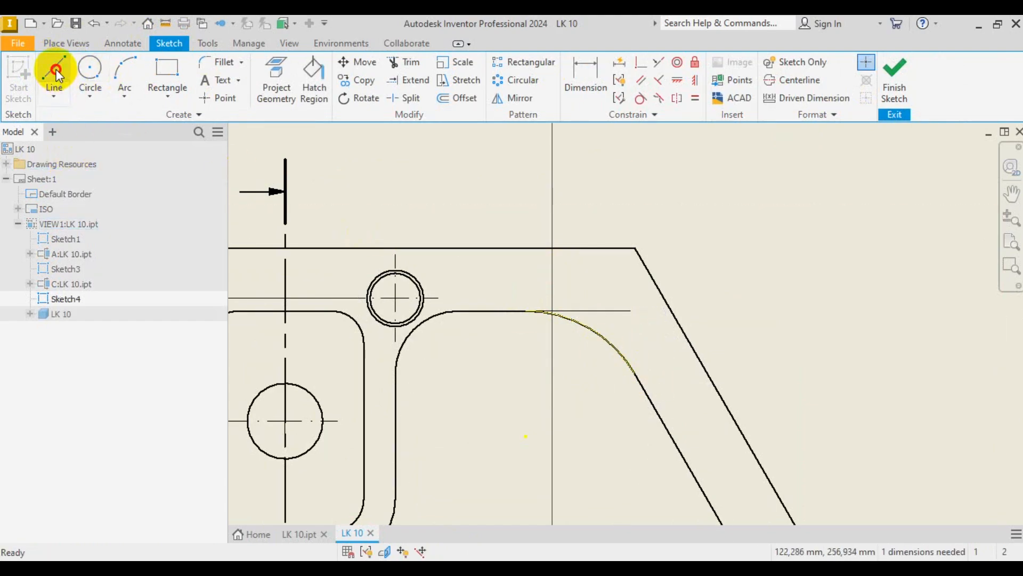
{"action": "left_click", "coordinate": [635, 372]}
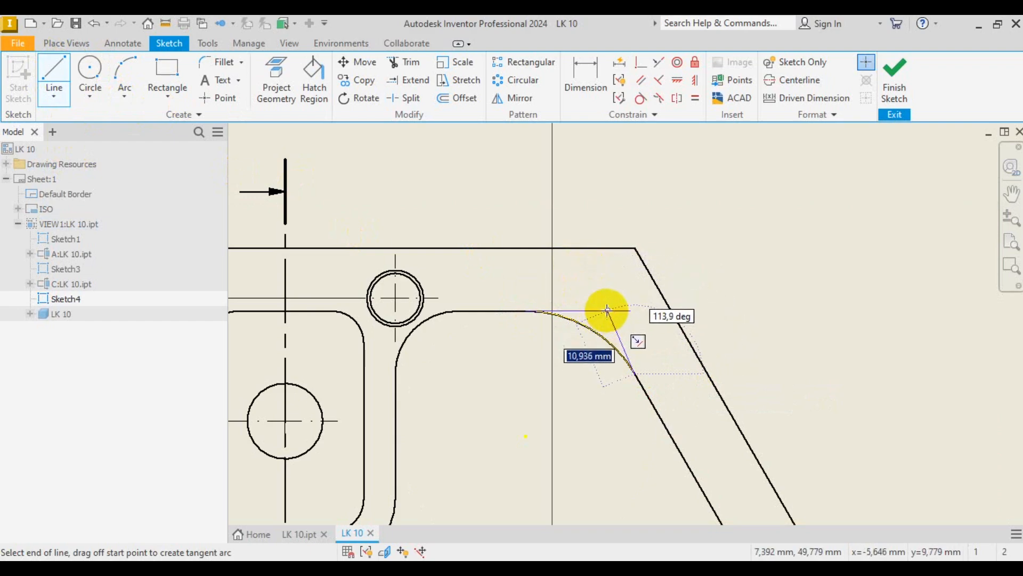
{"action": "left_click", "coordinate": [584, 273]}
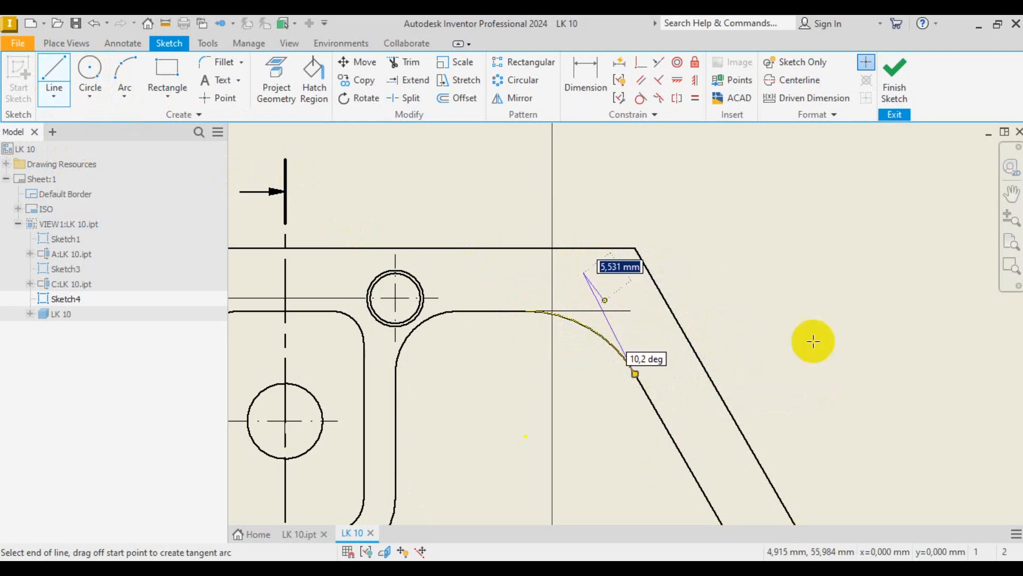
{"action": "right_click", "coordinate": [848, 230]}
{"action": "left_click", "coordinate": [909, 235]}
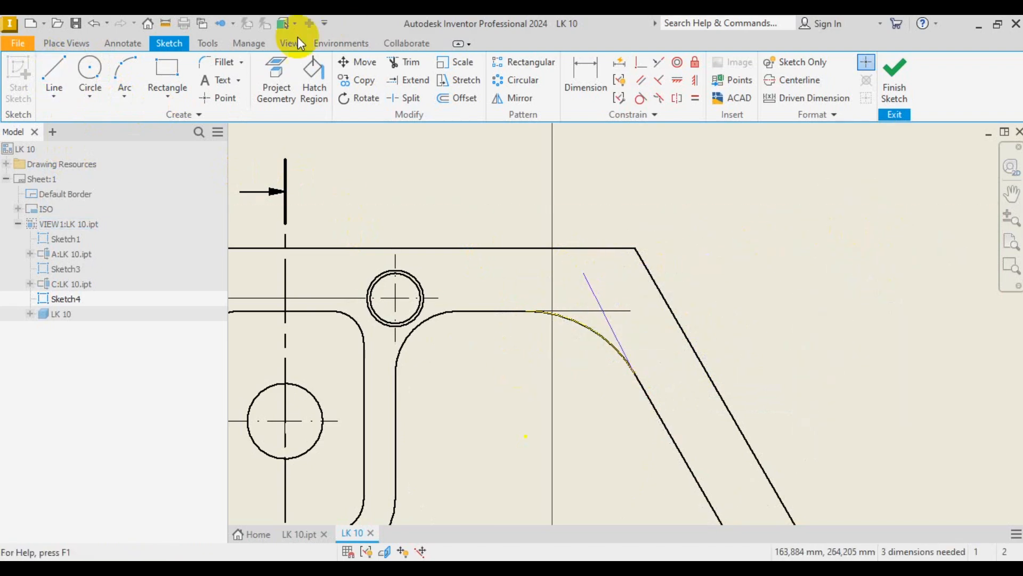
{"action": "left_click", "coordinate": [581, 68]}
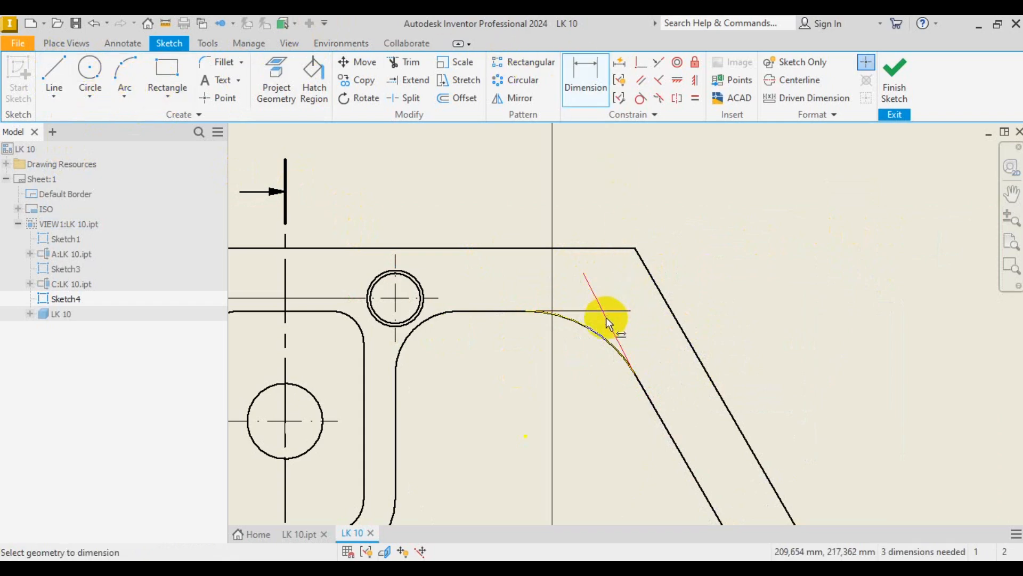
{"action": "left_click", "coordinate": [614, 333]}
{"action": "left_click", "coordinate": [665, 305]}
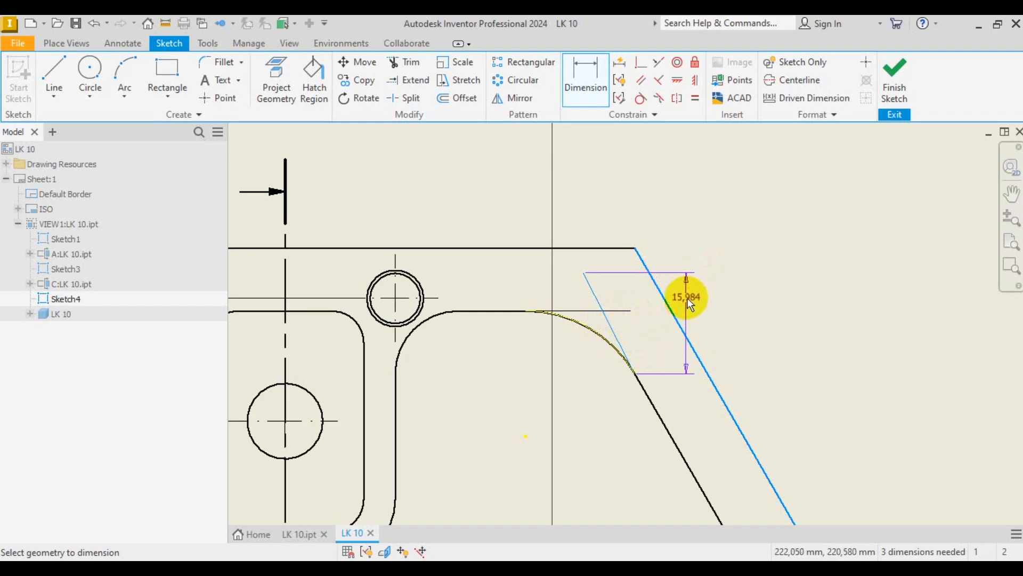
{"action": "key", "text": "Escape"}
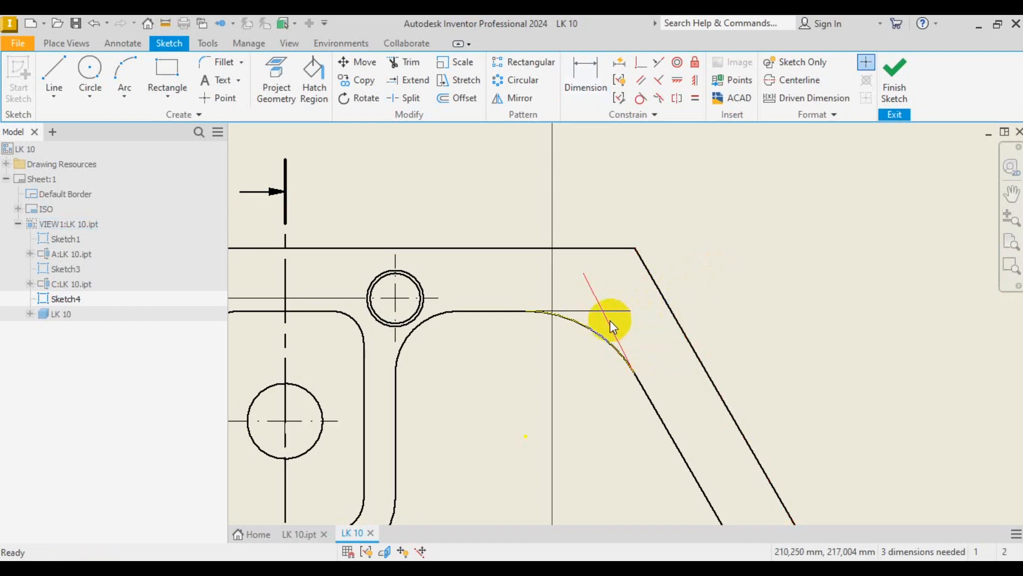
{"action": "scroll", "coordinate": [609, 321], "scroll_direction": "up", "scroll_amount": 4}
{"action": "scroll", "coordinate": [603, 323], "scroll_direction": "down", "scroll_amount": 2}
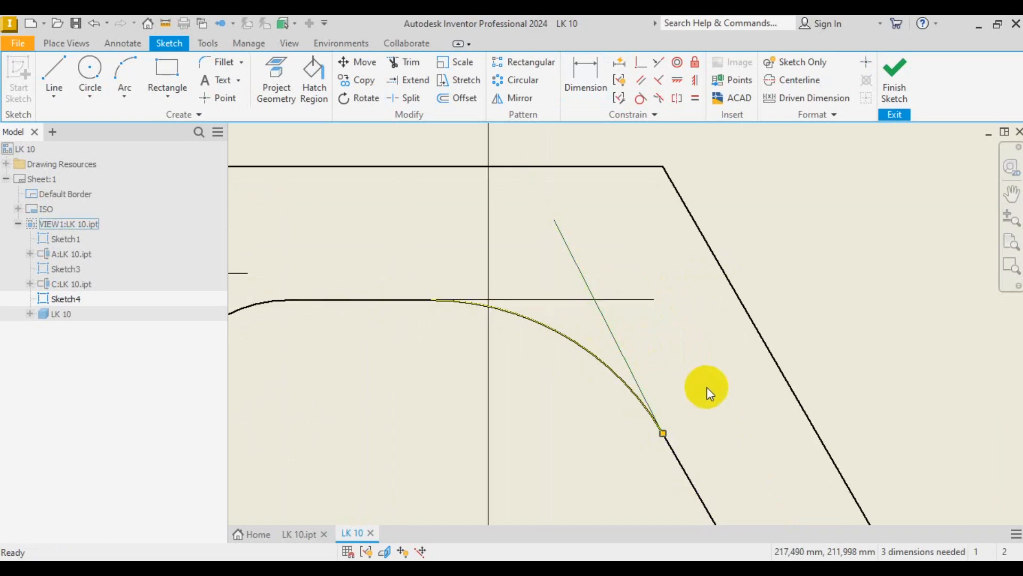
Replace the slanted sketch line with one about 11 mm long from the upper-right arc's lower end to the horizontal extension line.
{"action": "key", "text": "Delete"}
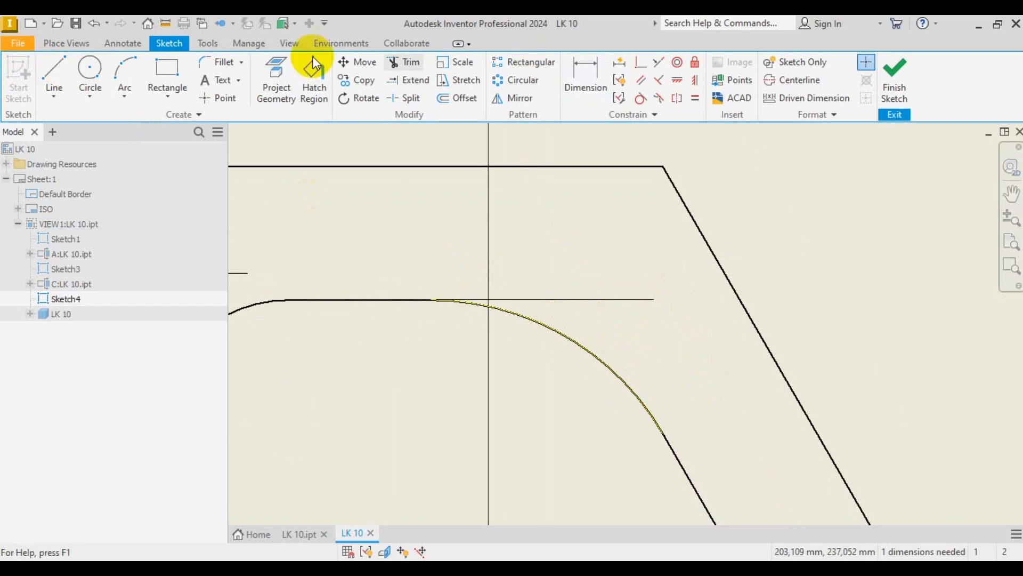
{"action": "left_click", "coordinate": [47, 78]}
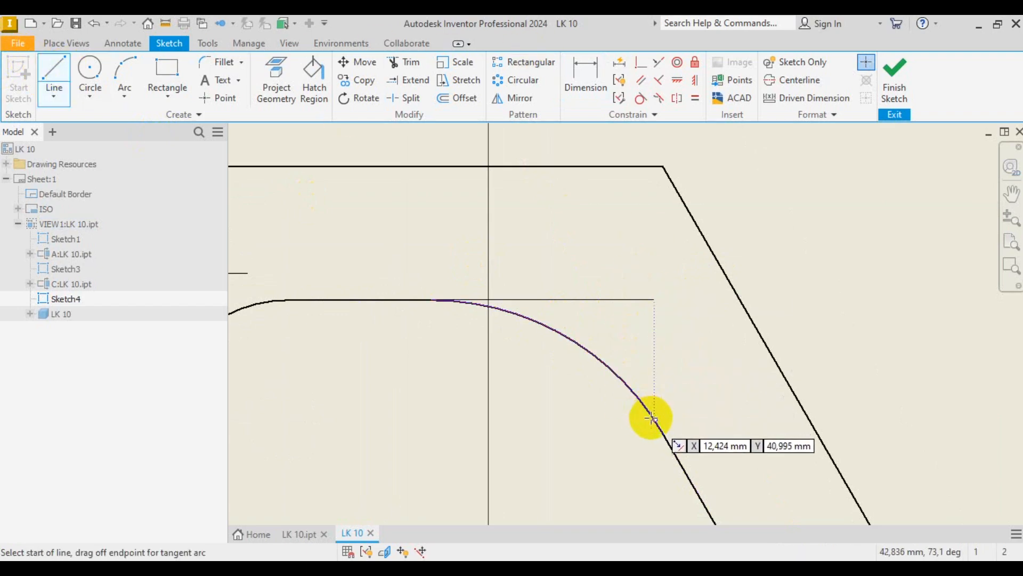
{"action": "left_click", "coordinate": [662, 434]}
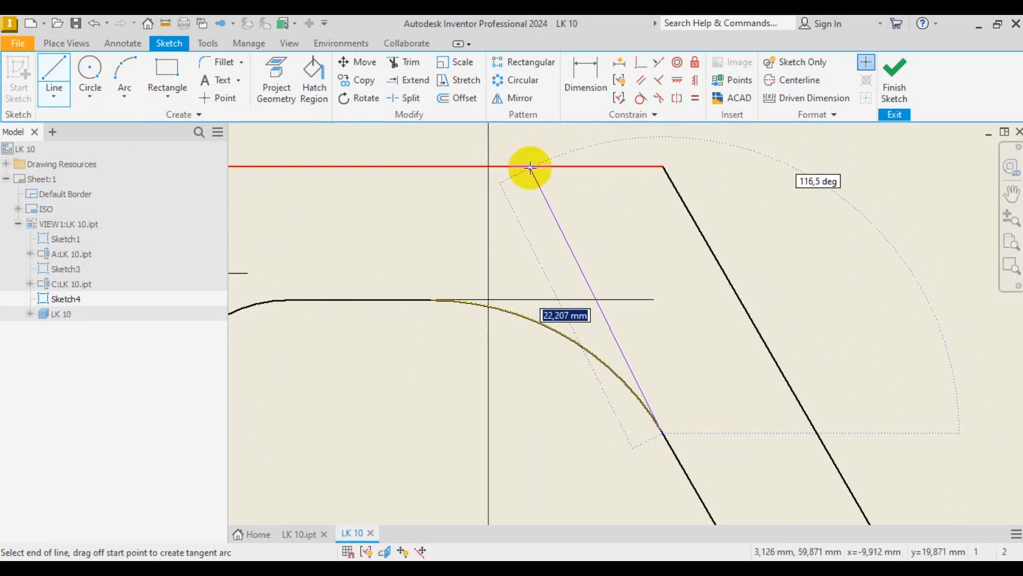
{"action": "double_click", "coordinate": [594, 300]}
Measure the angle between the part's upper edge and its slanted right edge.
{"action": "left_click", "coordinate": [584, 75]}
{"action": "left_click", "coordinate": [633, 166]}
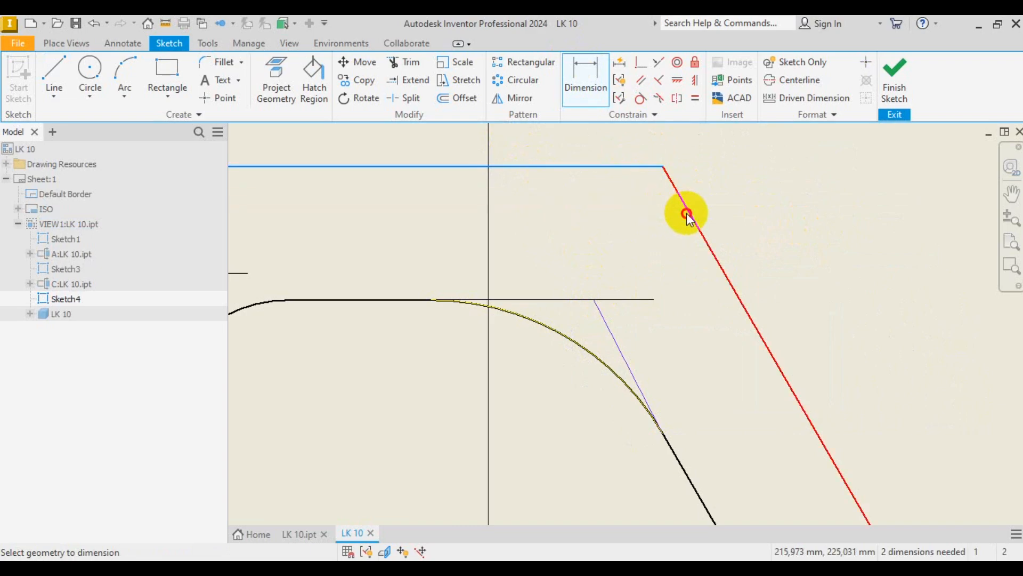
{"action": "left_click", "coordinate": [684, 213]}
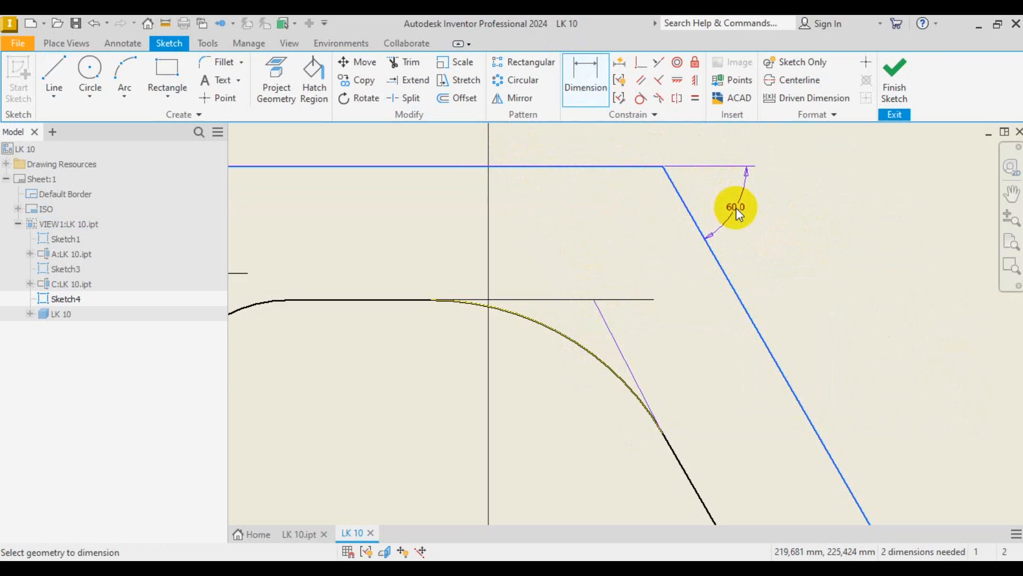
{"action": "key", "text": "Escape"}
Dimension the angle between the horizontal extension line and the short slanted line, setting it to 60°.
{"action": "left_click", "coordinate": [582, 70]}
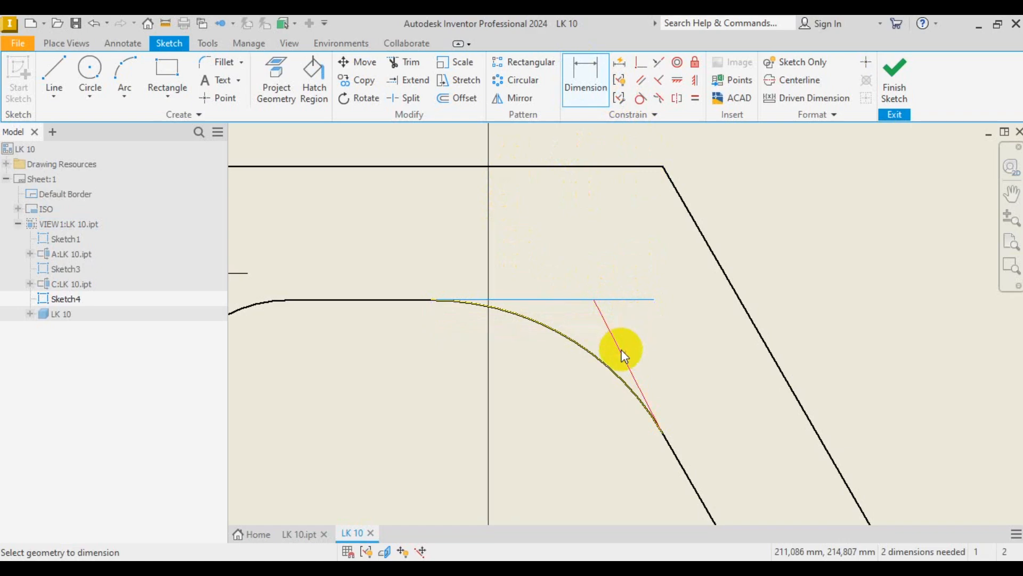
{"action": "left_click", "coordinate": [639, 331]}
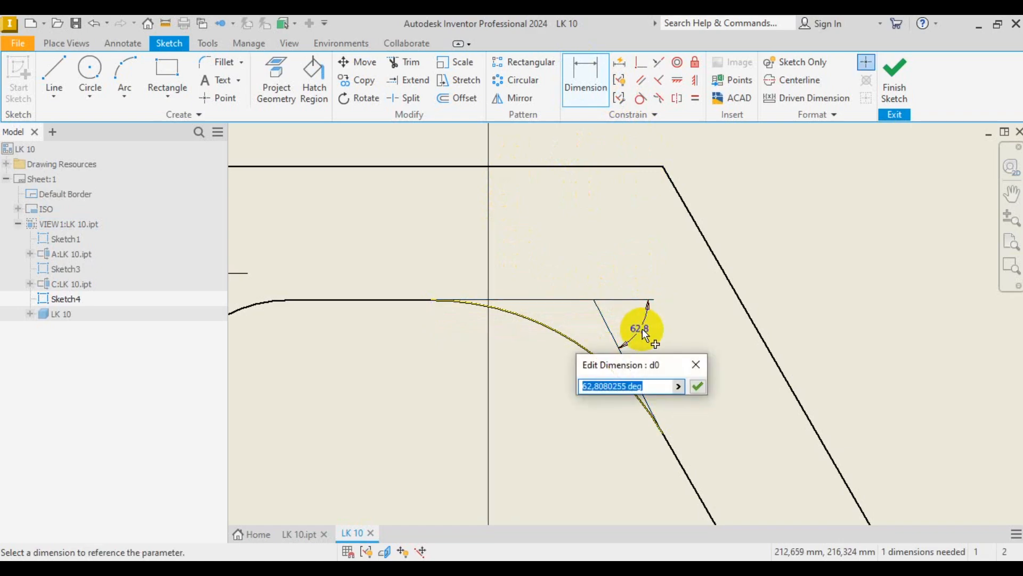
{"action": "type", "text": "60"}
{"action": "key", "text": "Return"}
{"action": "right_click", "coordinate": [813, 261]}
{"action": "left_click", "coordinate": [874, 259]}
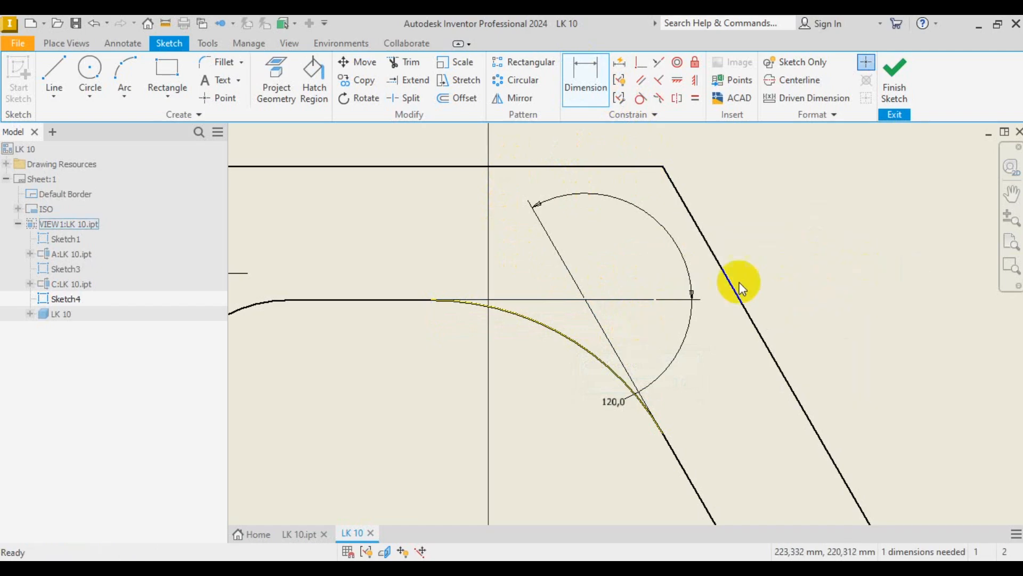
Delete the angular dimension and the short slanted line from the sketch.
{"action": "left_click", "coordinate": [667, 228]}
{"action": "key", "text": "Delete"}
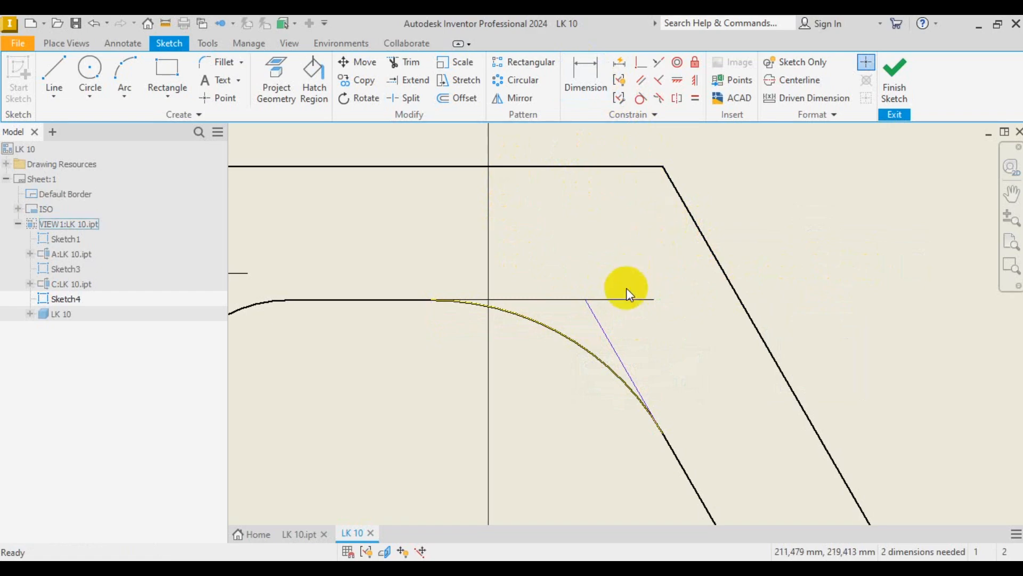
{"action": "left_click", "coordinate": [408, 80]}
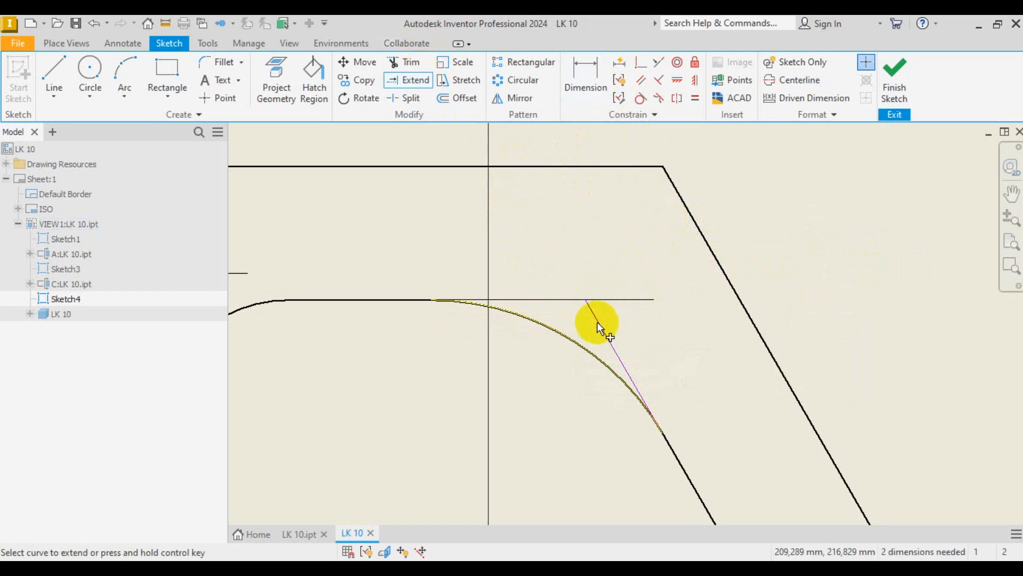
{"action": "right_click", "coordinate": [759, 233]}
{"action": "left_click", "coordinate": [810, 231]}
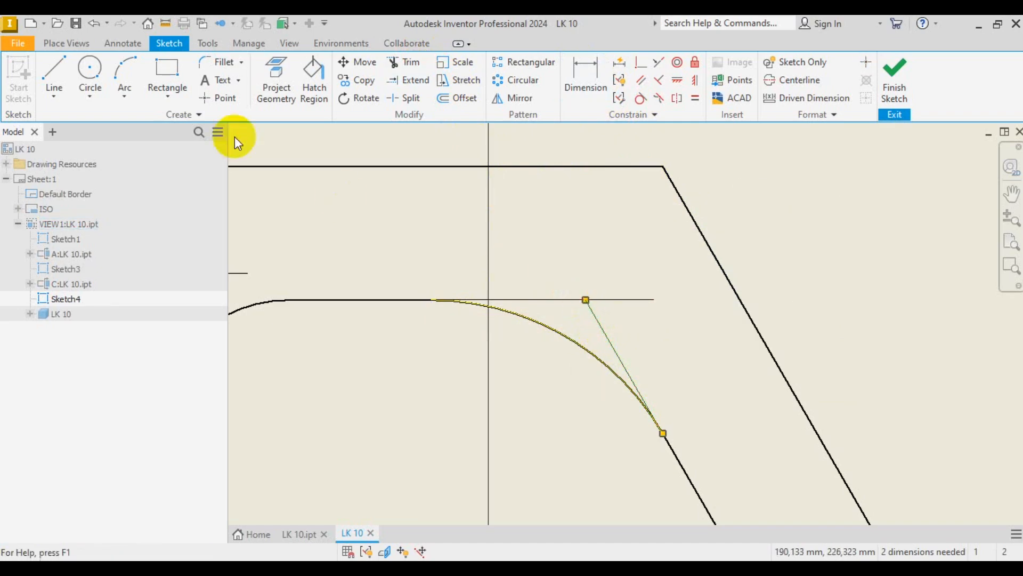
{"action": "left_click", "coordinate": [689, 274]}
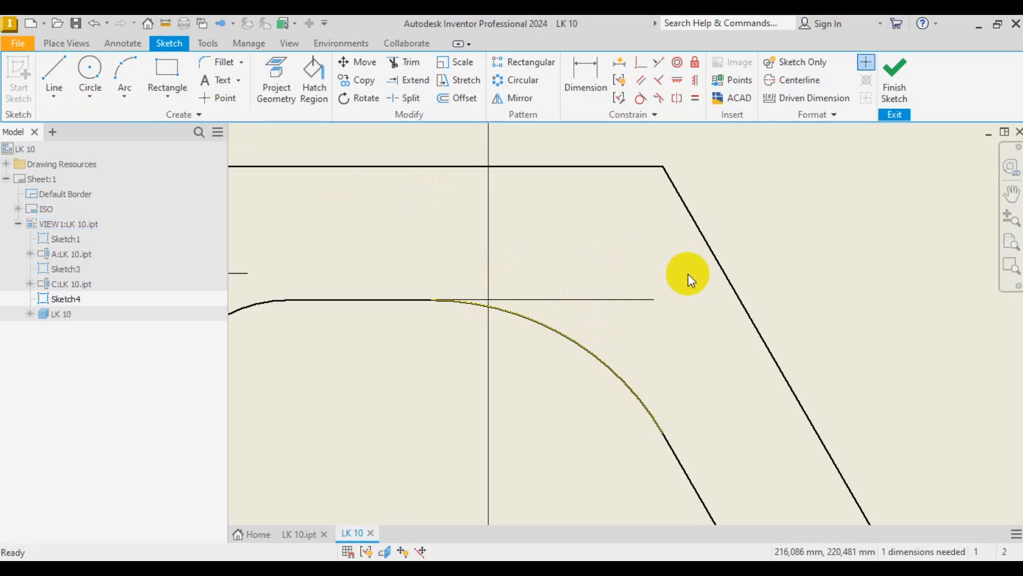
Draw a slanted line about 18 mm long from the arc's lower end across the horizontal extension line, at about 60° to it.
{"action": "left_click", "coordinate": [47, 88]}
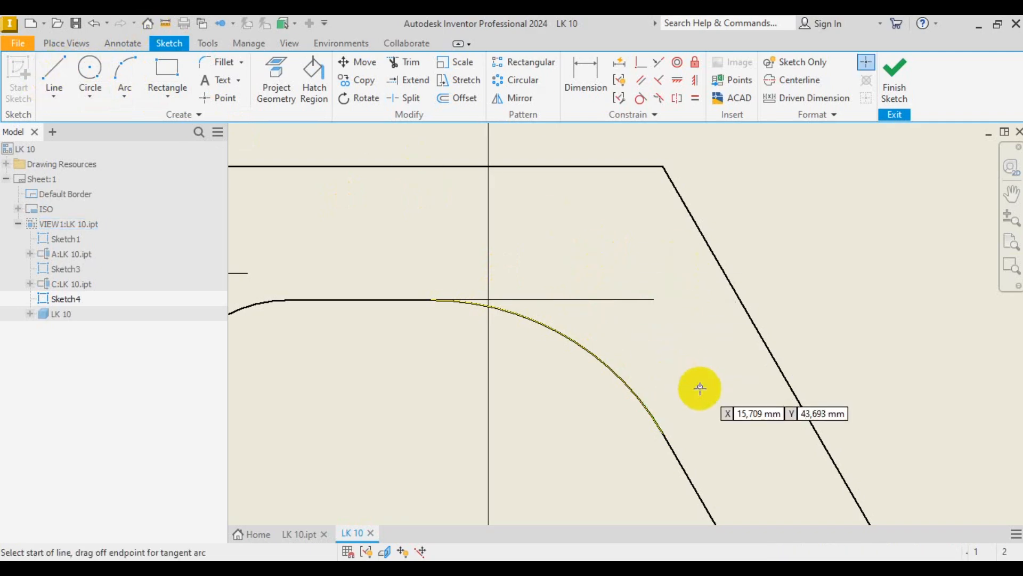
{"action": "left_click", "coordinate": [662, 433]}
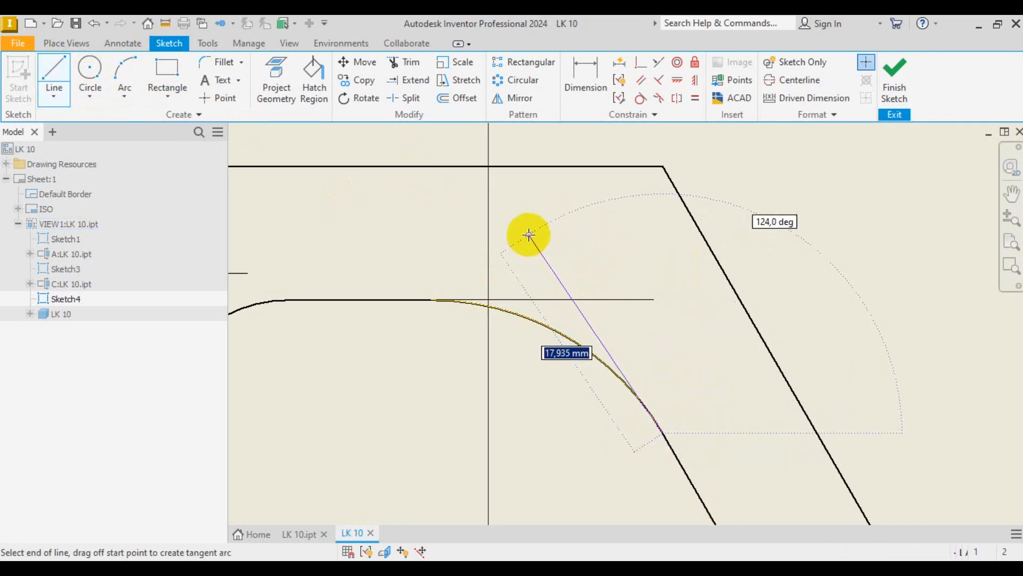
{"action": "left_click", "coordinate": [538, 218]}
{"action": "right_click", "coordinate": [909, 242]}
{"action": "left_click", "coordinate": [952, 237]}
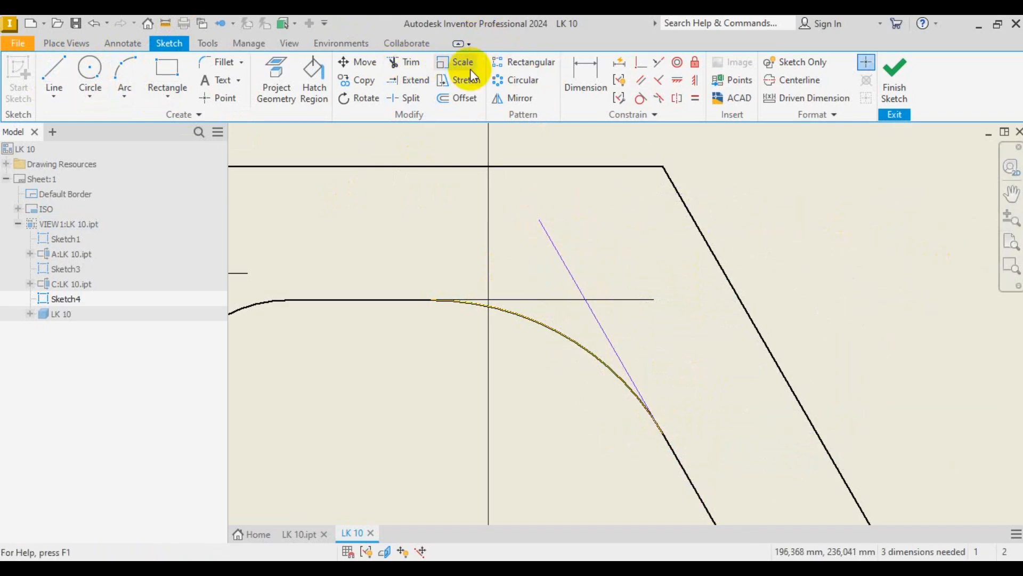
Check the angle between the slanted line and the horizontal extension line with a temporary dimension, and delete that dimension.
{"action": "left_click", "coordinate": [585, 74]}
{"action": "left_click", "coordinate": [632, 300]}
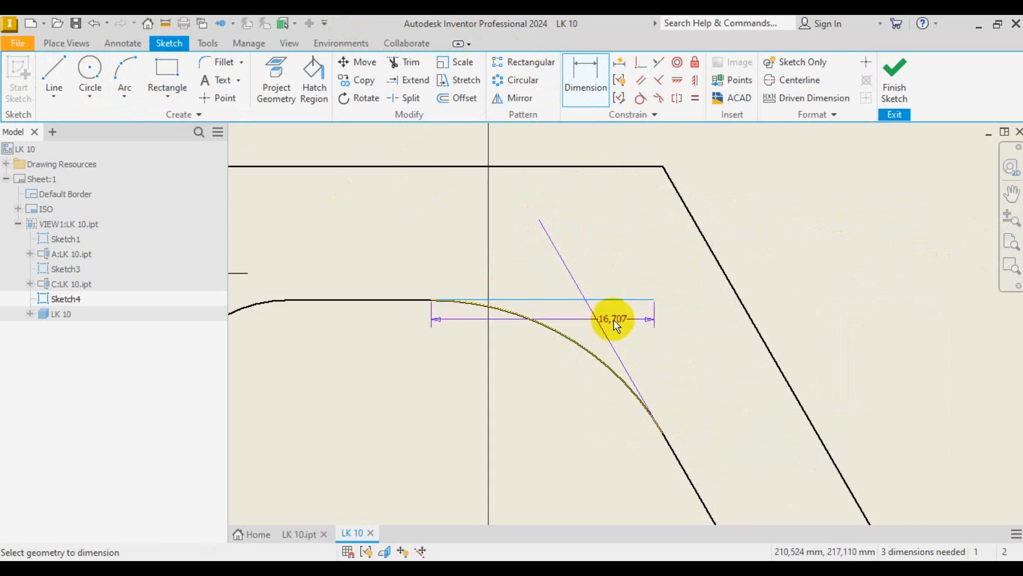
{"action": "left_click", "coordinate": [640, 337]}
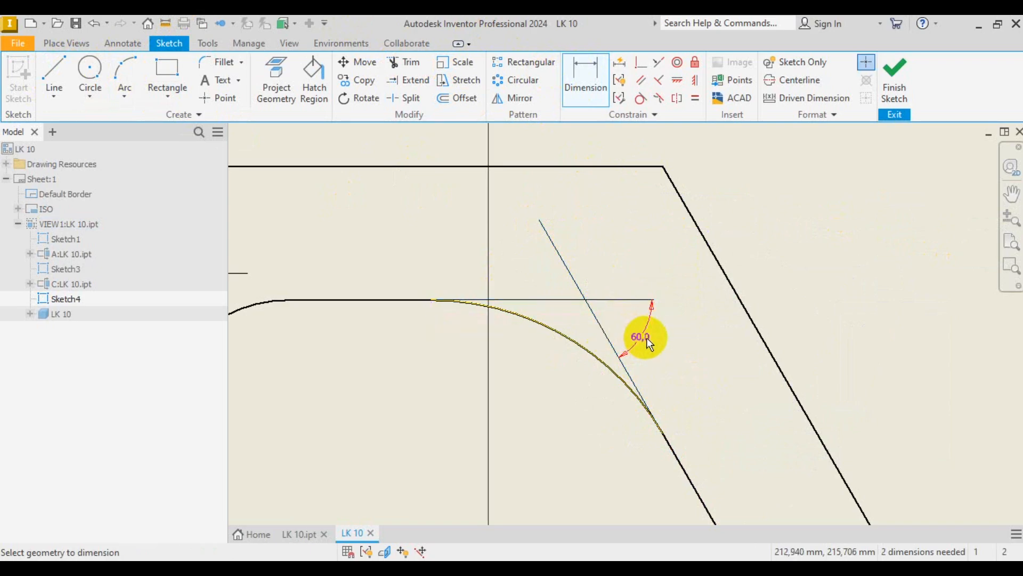
{"action": "left_click", "coordinate": [702, 395]}
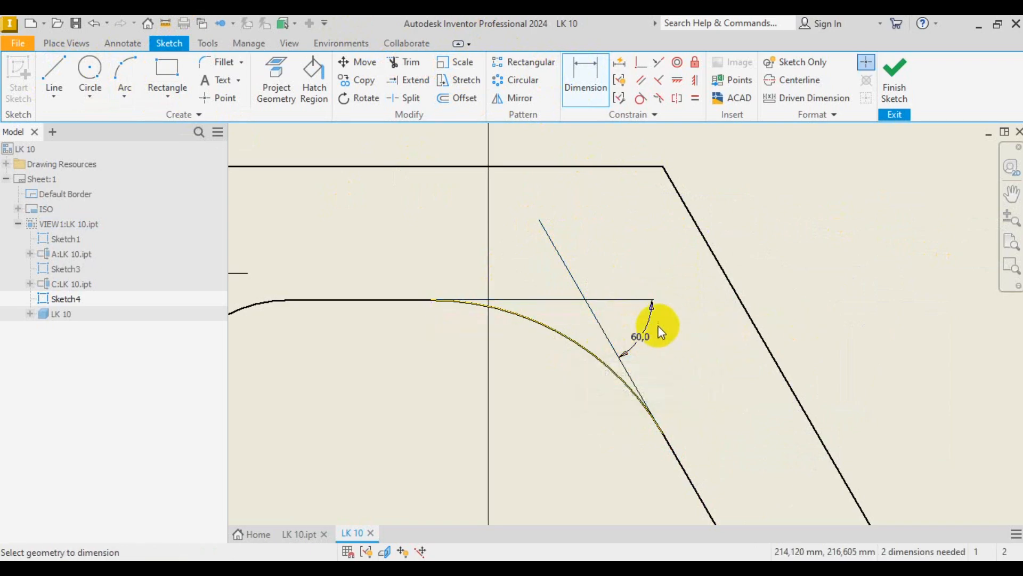
{"action": "left_click", "coordinate": [647, 337]}
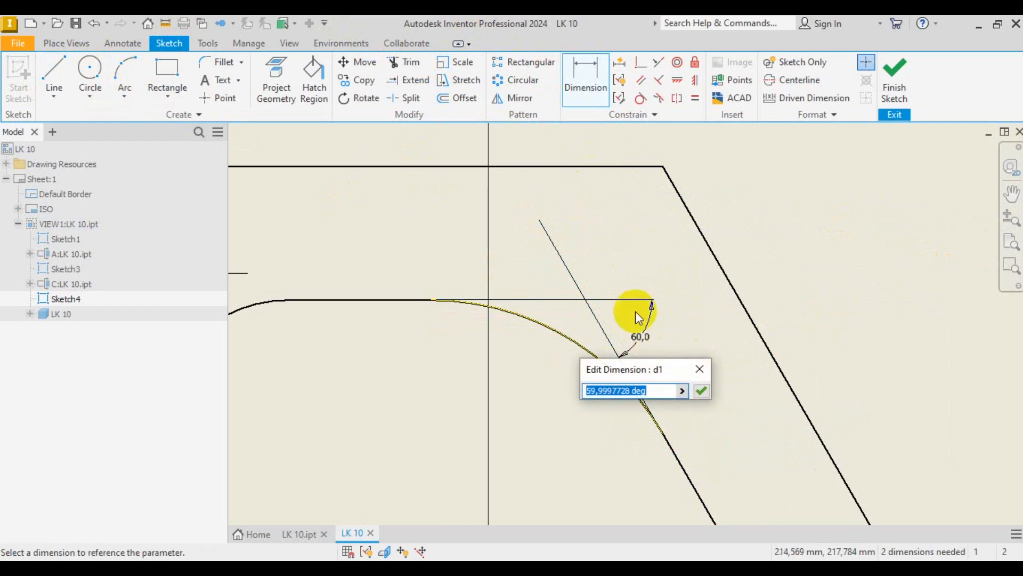
{"action": "left_click", "coordinate": [702, 391]}
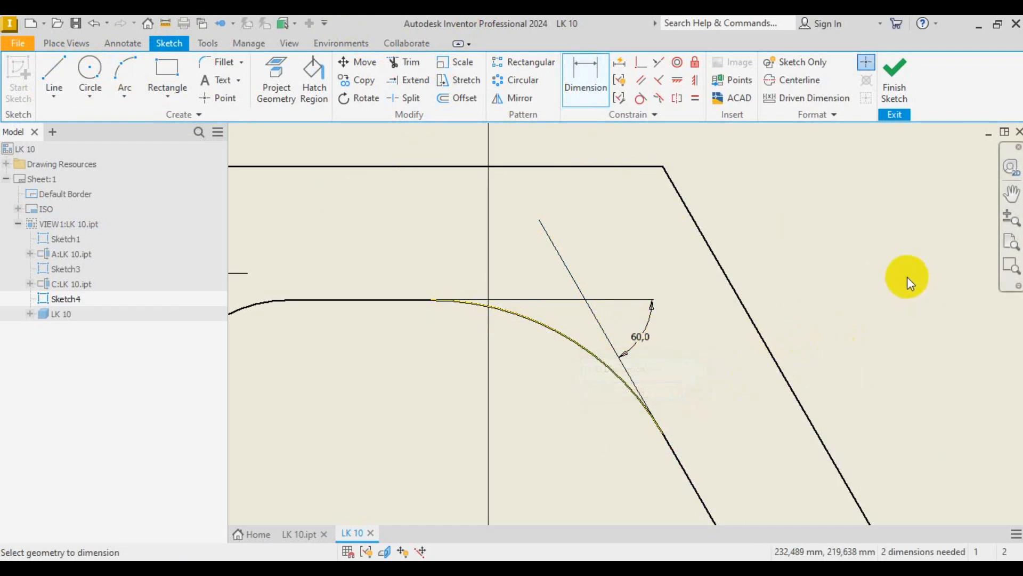
{"action": "right_click", "coordinate": [888, 251]}
{"action": "left_click", "coordinate": [757, 252]}
{"action": "left_click", "coordinate": [644, 334]}
{"action": "key", "text": "Delete"}
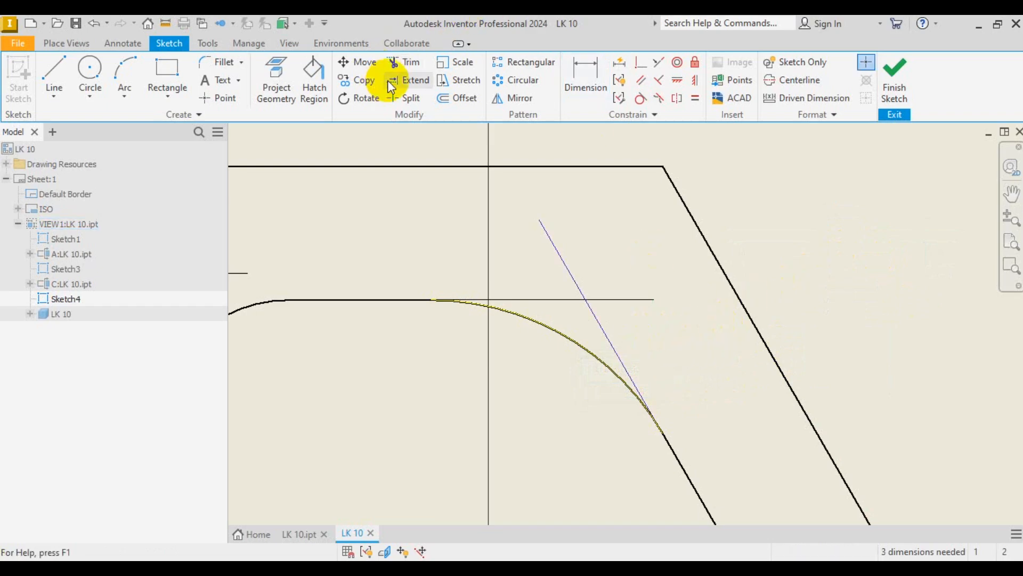
Trim both sketch lines where they overshoot their intersection so they form a sharp corner, and finish the sketch.
{"action": "left_click", "coordinate": [401, 63]}
{"action": "left_click", "coordinate": [566, 265]}
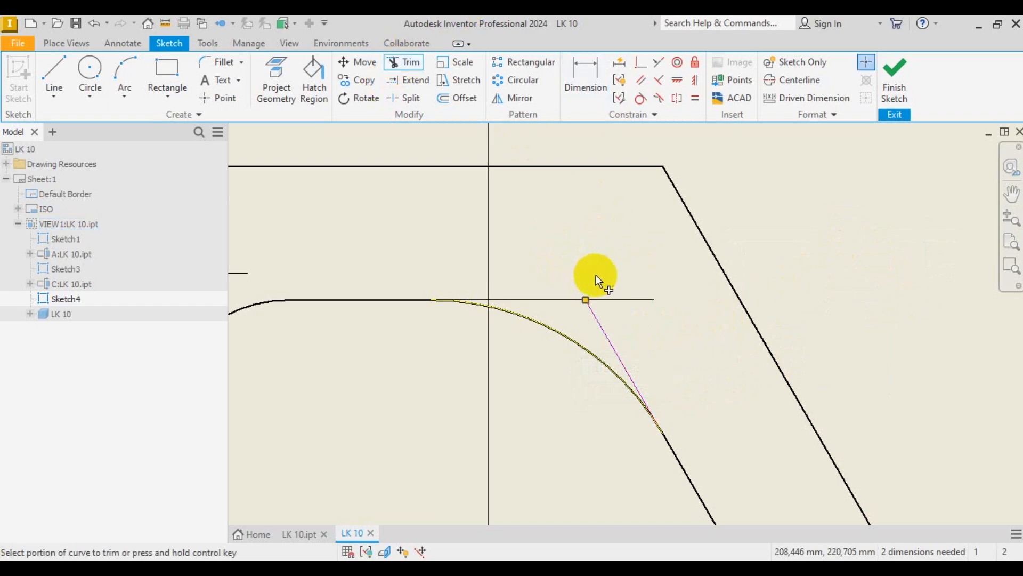
{"action": "left_click", "coordinate": [615, 299]}
{"action": "right_click", "coordinate": [853, 229]}
{"action": "left_click", "coordinate": [762, 228]}
{"action": "left_click", "coordinate": [895, 80]}
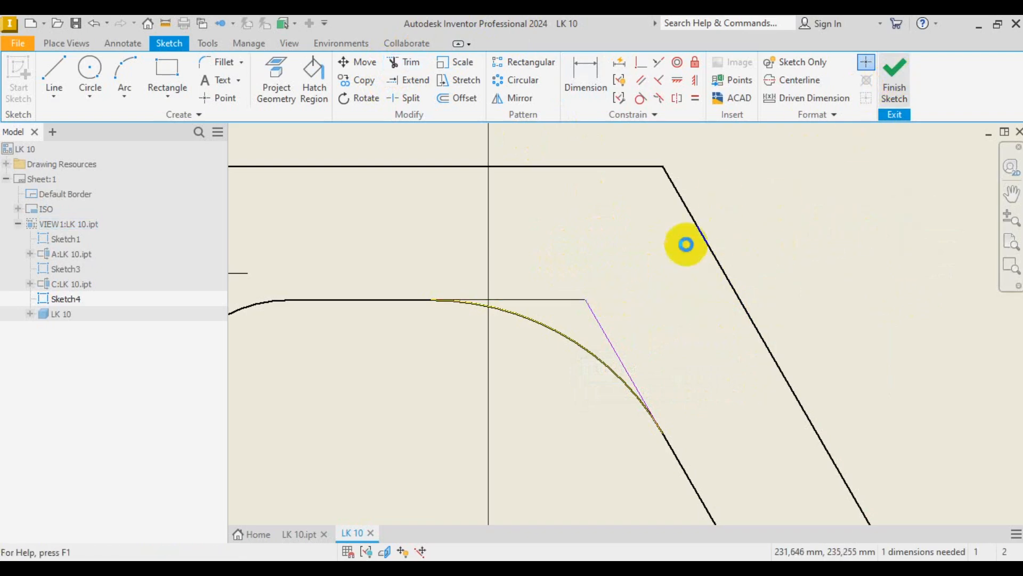
Compare the sketched corner above the R20 arc with the Detail LK.10 reference in Nitro Pro, and return to the Inventor drawing.
{"action": "scroll", "coordinate": [608, 323], "scroll_direction": "up", "scroll_amount": 4}
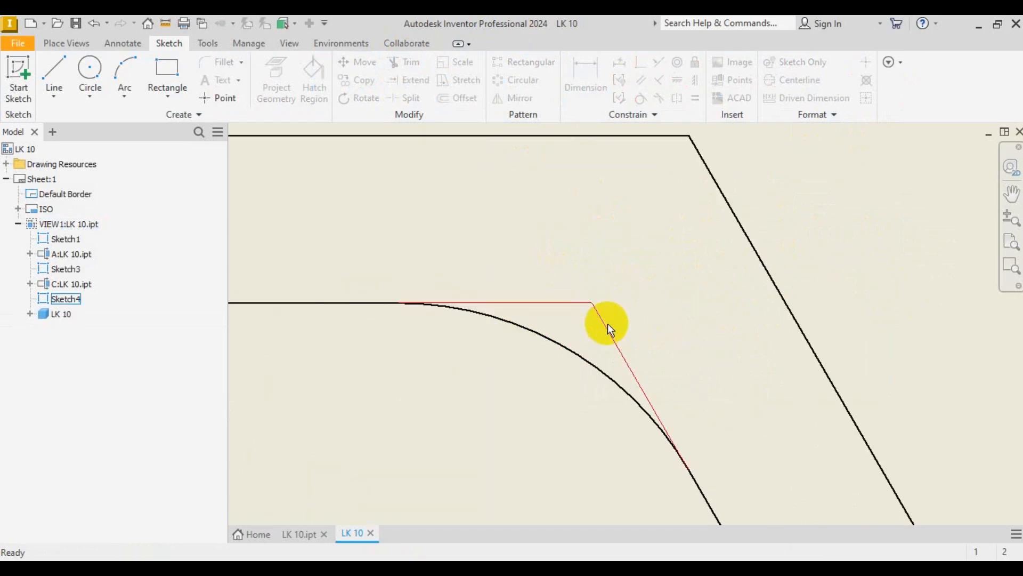
{"action": "scroll", "coordinate": [597, 306], "scroll_direction": "down", "scroll_amount": 4}
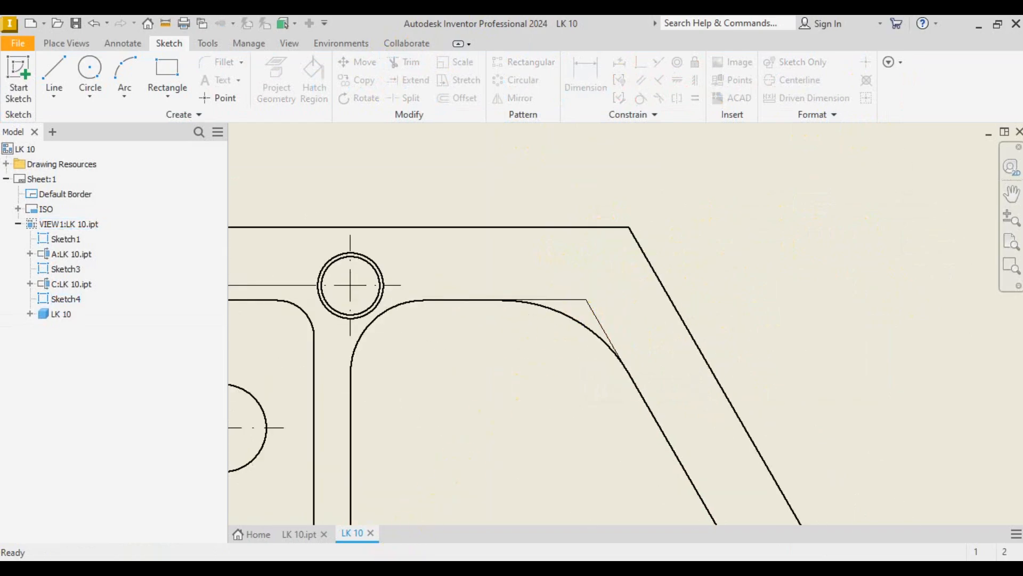
{"action": "key", "text": "alt+Tab"}
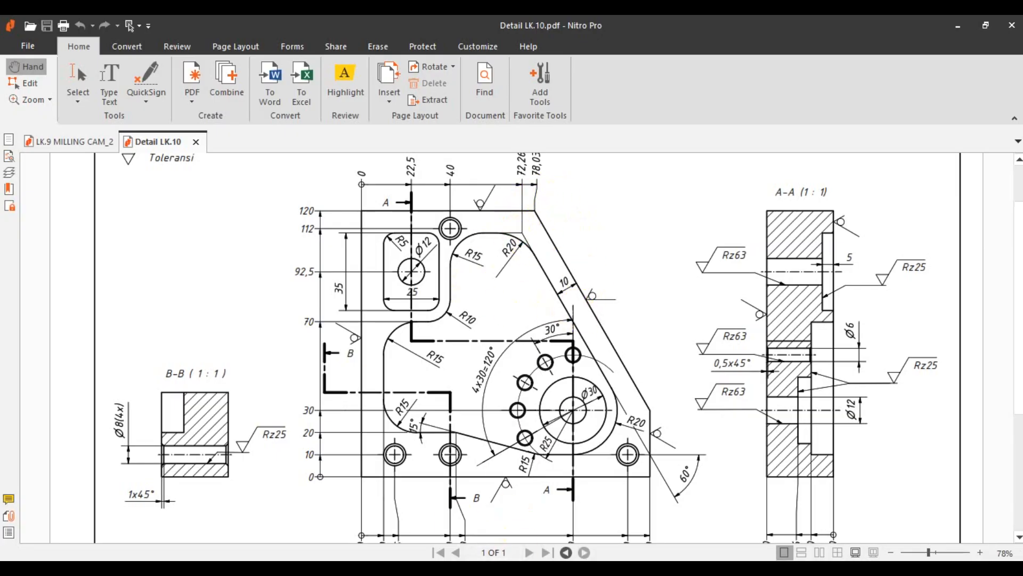
{"action": "left_click", "coordinate": [420, 568]}
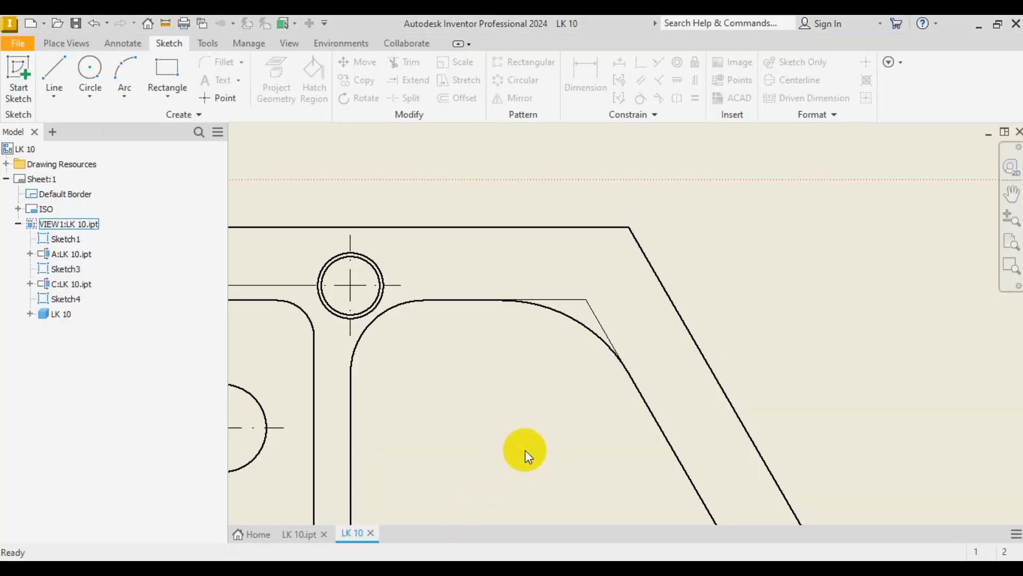
Start an Ordinate Set on the main view from the part's left vertical edge, adding the rectangular pocket's hole center and the upper hole's center.
{"action": "scroll", "coordinate": [725, 357], "scroll_direction": "down", "scroll_amount": 2}
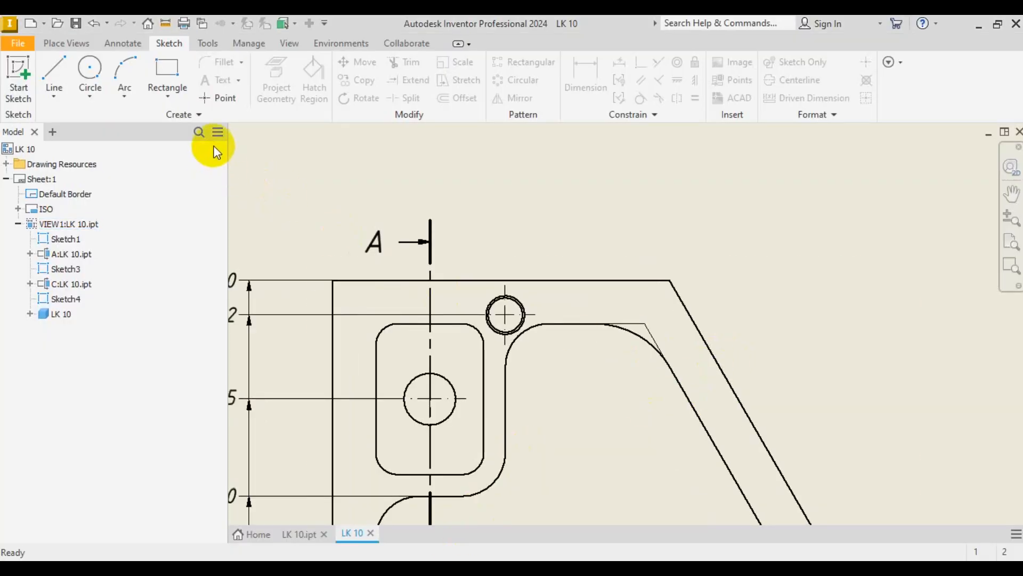
{"action": "left_click", "coordinate": [112, 43]}
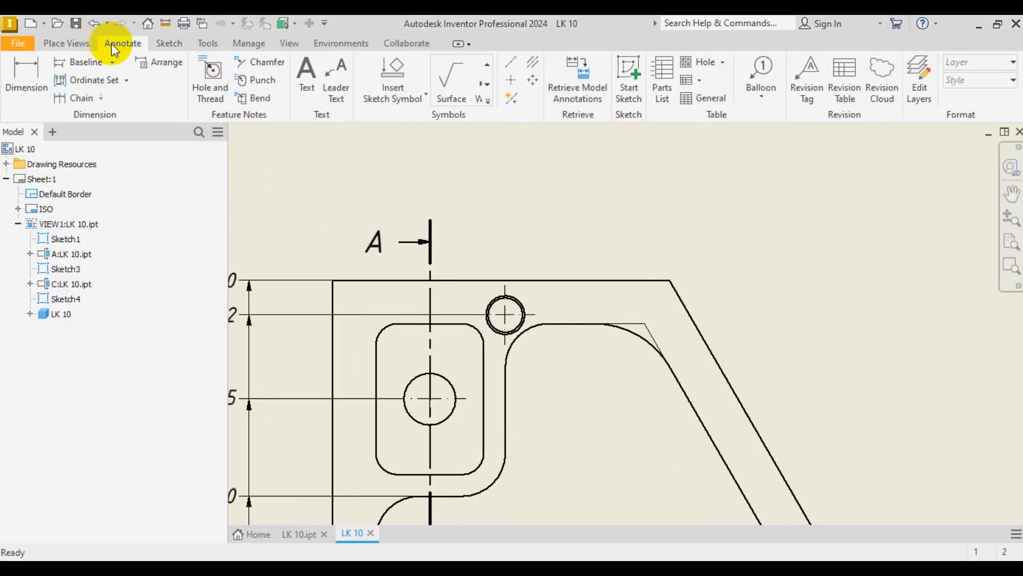
{"action": "left_click", "coordinate": [127, 80]}
{"action": "left_click", "coordinate": [107, 128]}
{"action": "left_click", "coordinate": [331, 296]}
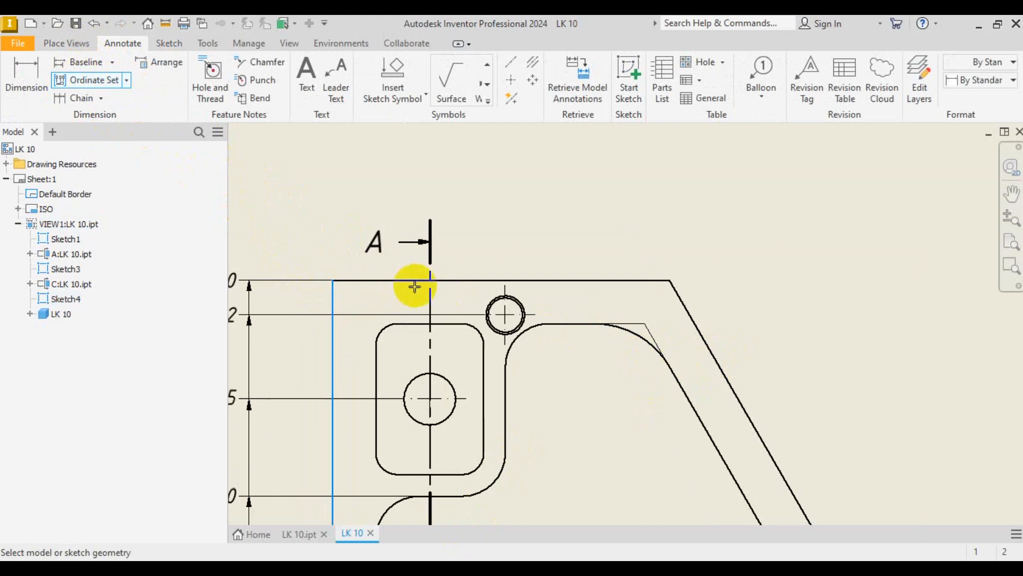
{"action": "scroll", "coordinate": [336, 296], "scroll_direction": "down", "scroll_amount": 3}
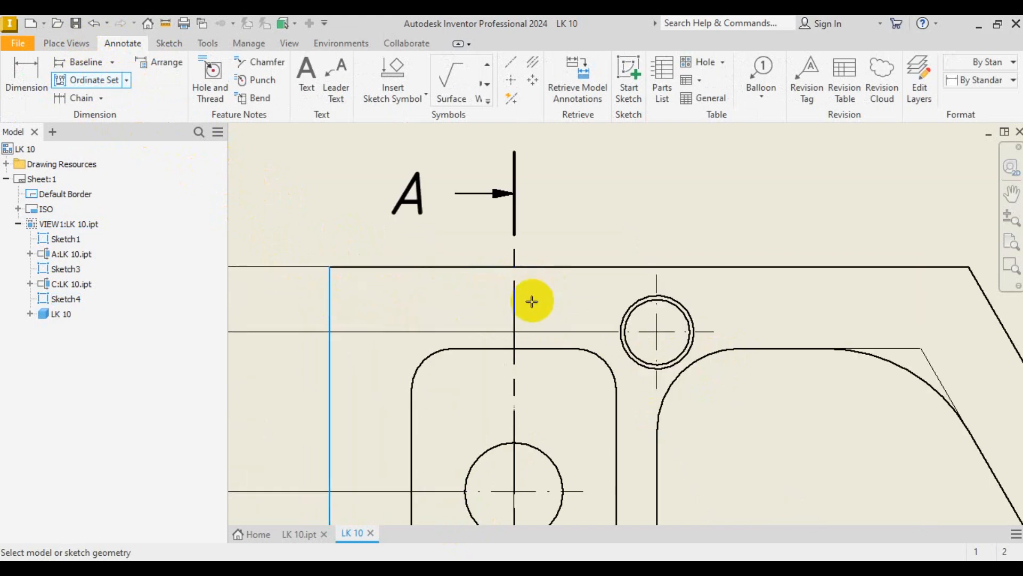
{"action": "left_click", "coordinate": [515, 488]}
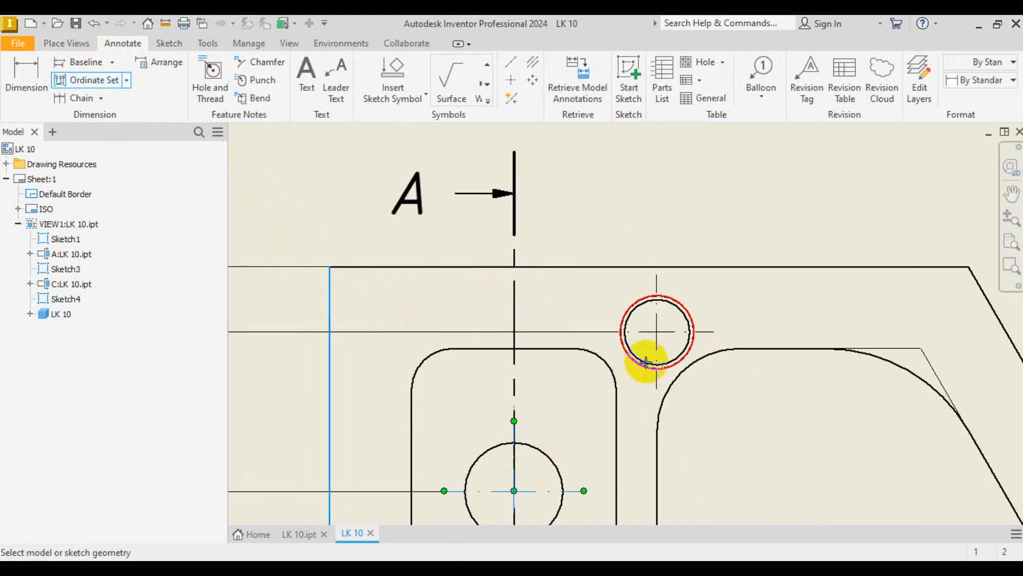
{"action": "left_click", "coordinate": [658, 329]}
Add the horizontal sketch line above the R20 arc and the outer slanted edge at its upper corner to the ordinate set.
{"action": "scroll", "coordinate": [520, 350], "scroll_direction": "up", "scroll_amount": 3}
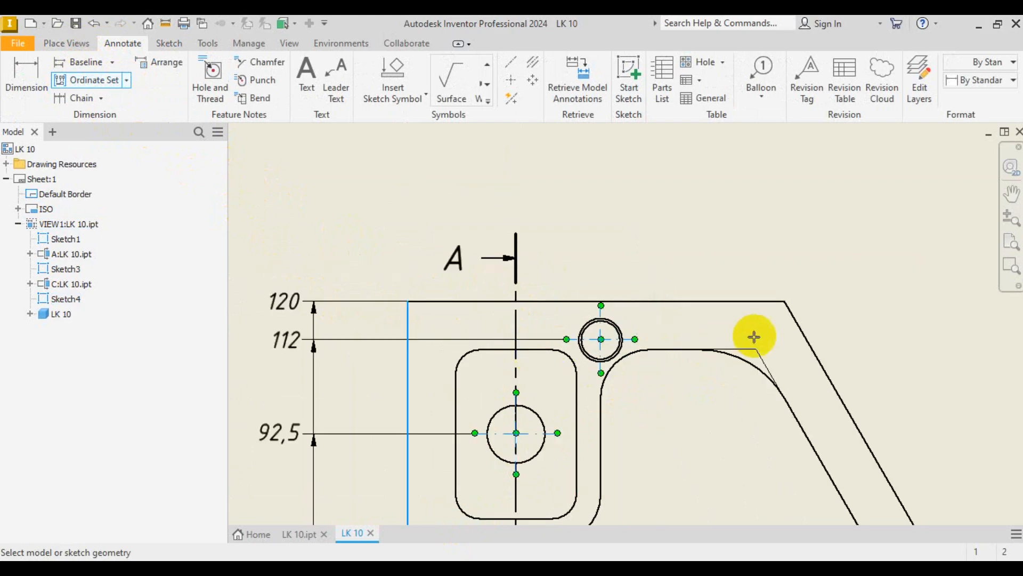
{"action": "scroll", "coordinate": [724, 341], "scroll_direction": "down", "scroll_amount": 3}
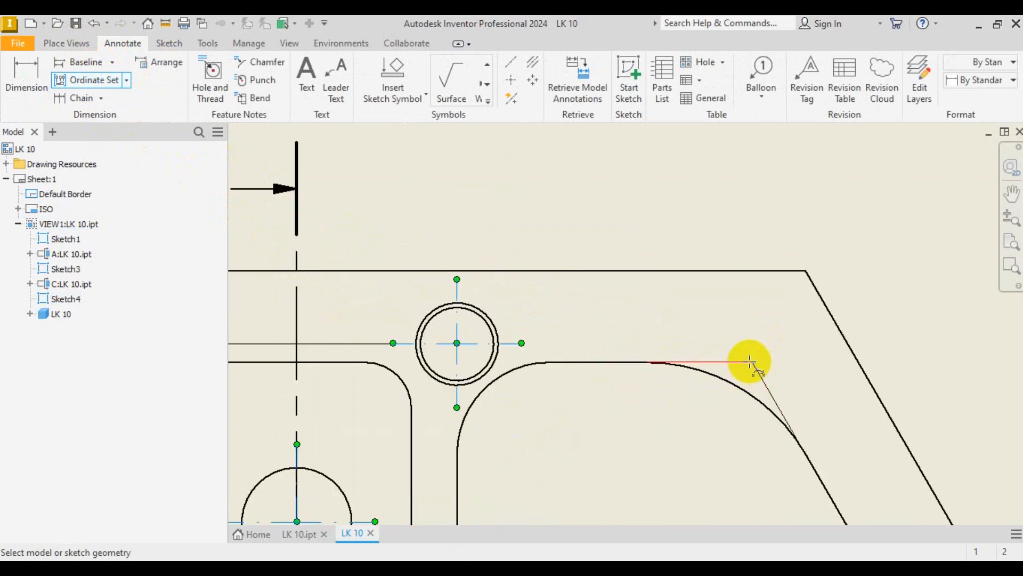
{"action": "scroll", "coordinate": [748, 354], "scroll_direction": "down", "scroll_amount": 3}
{"action": "left_click", "coordinate": [751, 355]}
{"action": "scroll", "coordinate": [688, 376], "scroll_direction": "up", "scroll_amount": 3}
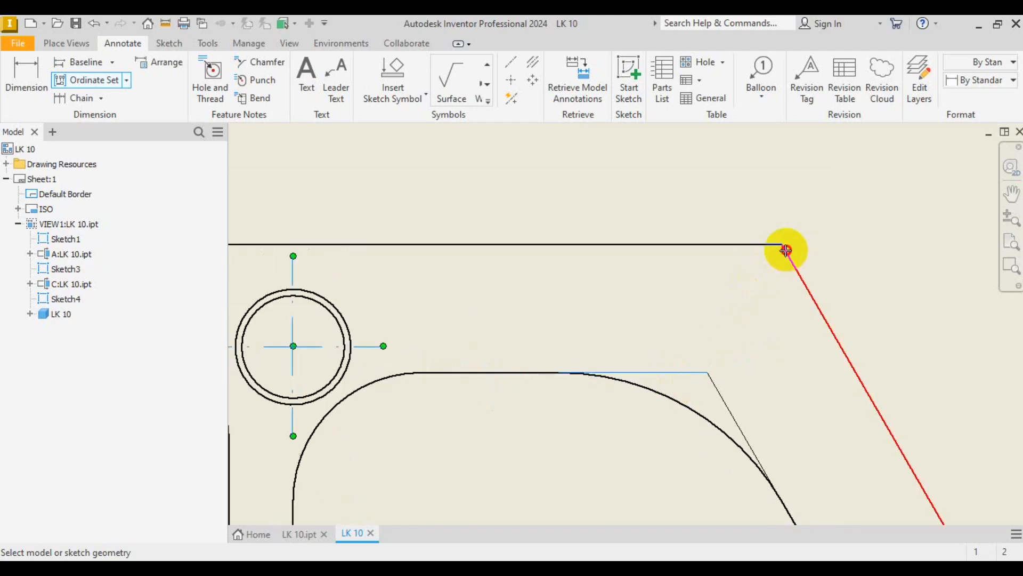
{"action": "left_click", "coordinate": [787, 251]}
{"action": "scroll", "coordinate": [683, 269], "scroll_direction": "up", "scroll_amount": 3}
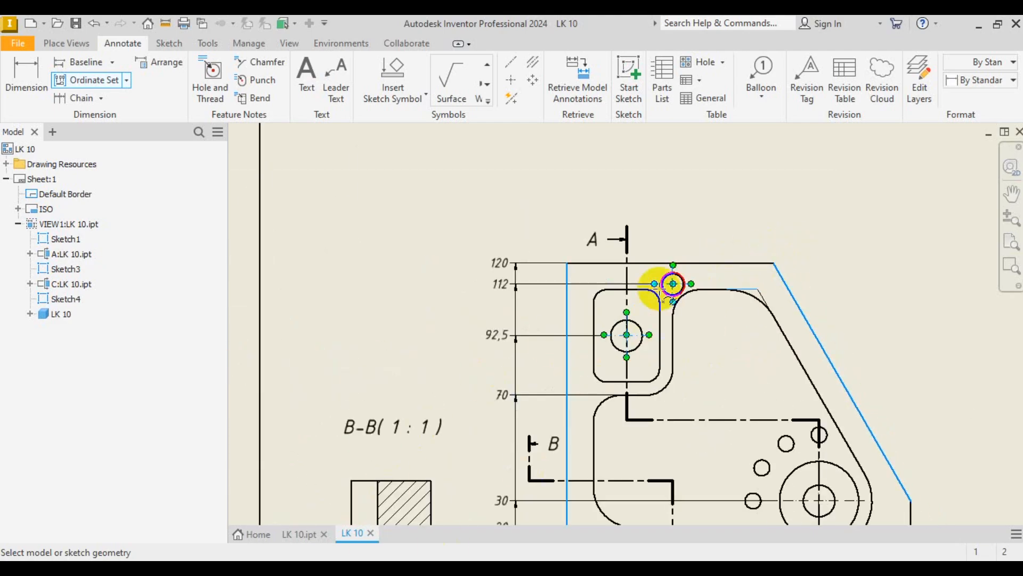
Compare the selected geometry with the upper ordinate dimensions in the Detail LK.10 reference in Nitro Pro, and return to the Inventor drawing.
{"action": "scroll", "coordinate": [608, 322], "scroll_direction": "down", "scroll_amount": 3}
{"action": "left_click", "coordinate": [731, 250]}
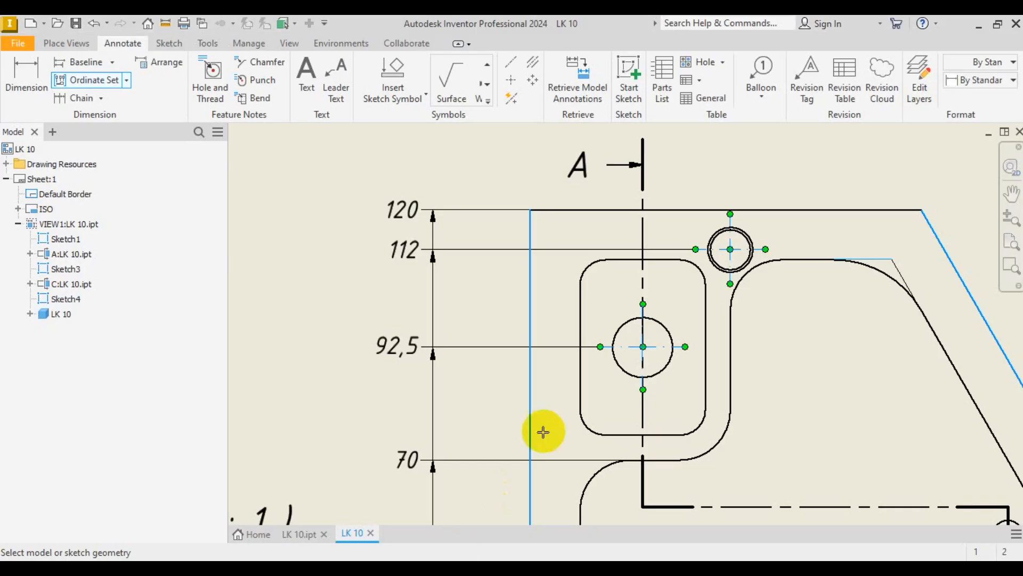
{"action": "scroll", "coordinate": [527, 309], "scroll_direction": "down", "scroll_amount": 3}
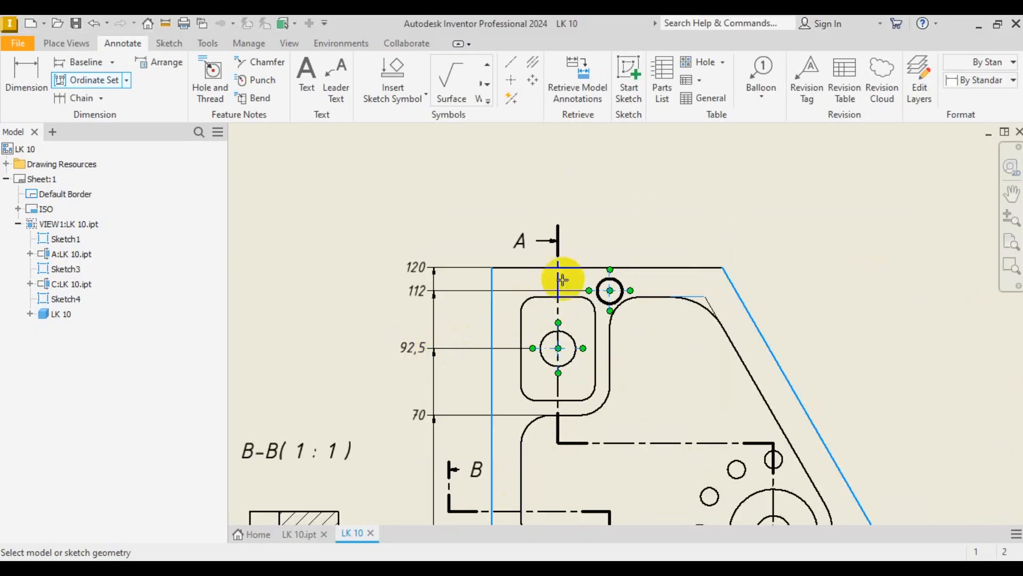
Place the horizontal ordinate dimension set above the main view, with its origin at the part's left vertical edge, and finish the command.
{"action": "scroll", "coordinate": [581, 266], "scroll_direction": "up", "scroll_amount": 3}
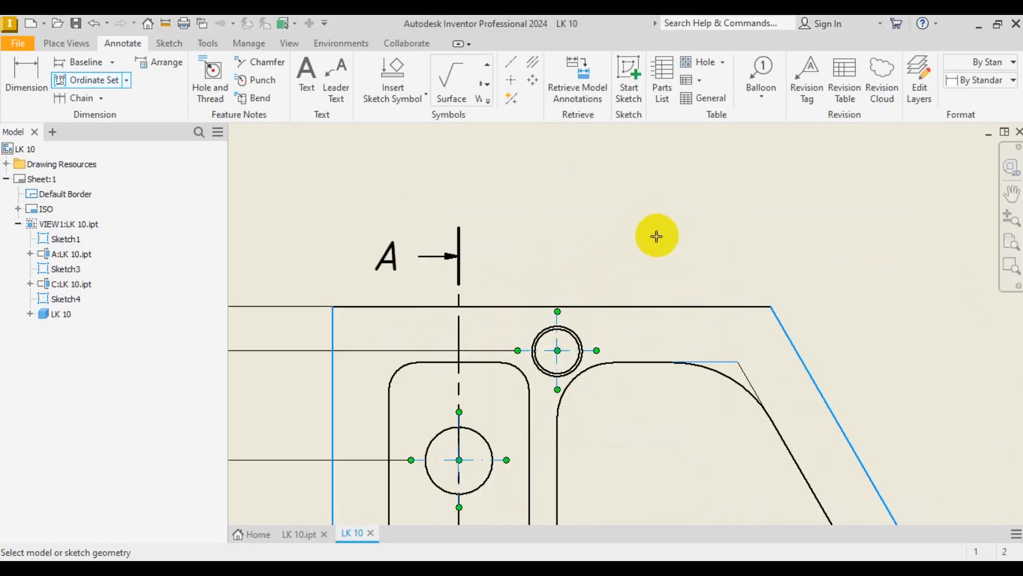
{"action": "right_click", "coordinate": [336, 315]}
{"action": "left_click", "coordinate": [398, 315]}
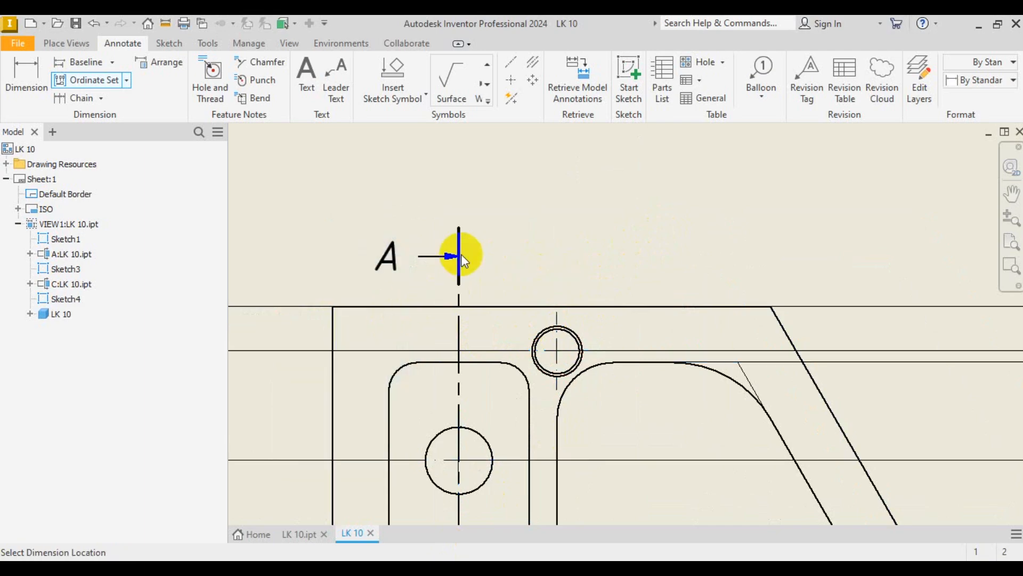
{"action": "scroll", "coordinate": [453, 272], "scroll_direction": "down", "scroll_amount": 3}
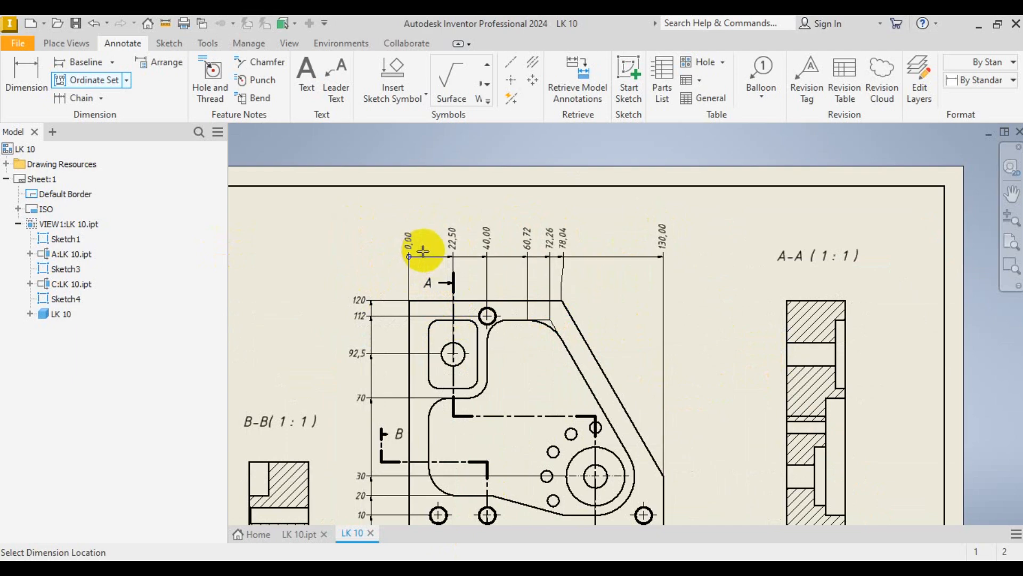
{"action": "left_click", "coordinate": [422, 251]}
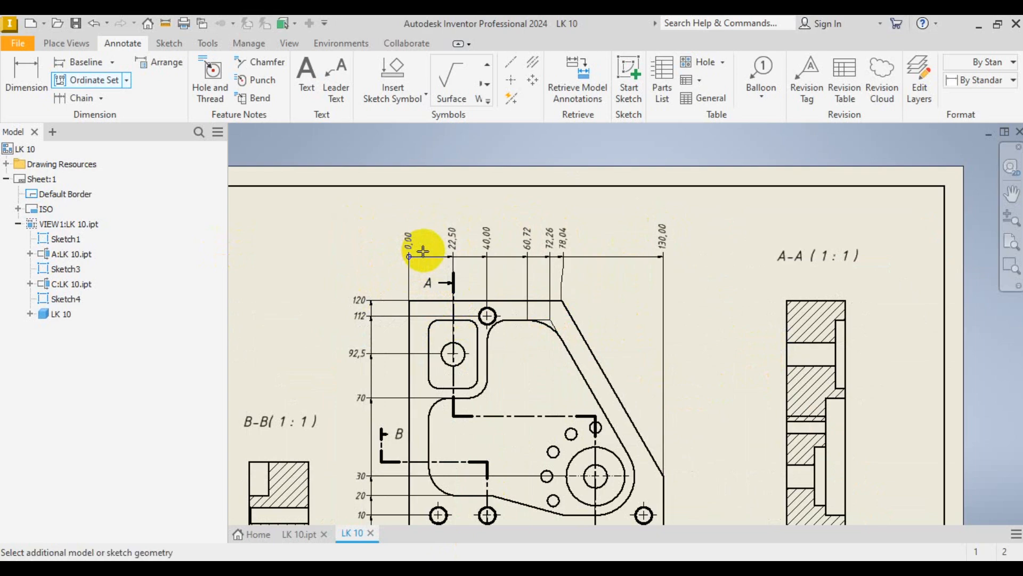
{"action": "right_click", "coordinate": [692, 288]}
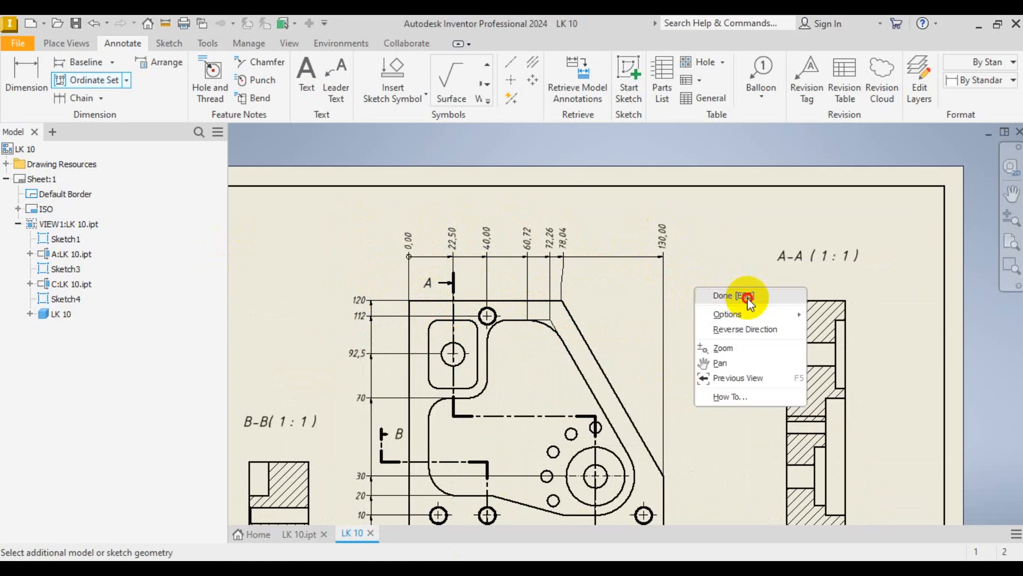
{"action": "left_click", "coordinate": [748, 296]}
Try deleting the 130,00 dimension of the horizontal ordinate set, and undo the deletion.
{"action": "scroll", "coordinate": [644, 260], "scroll_direction": "up", "scroll_amount": 3}
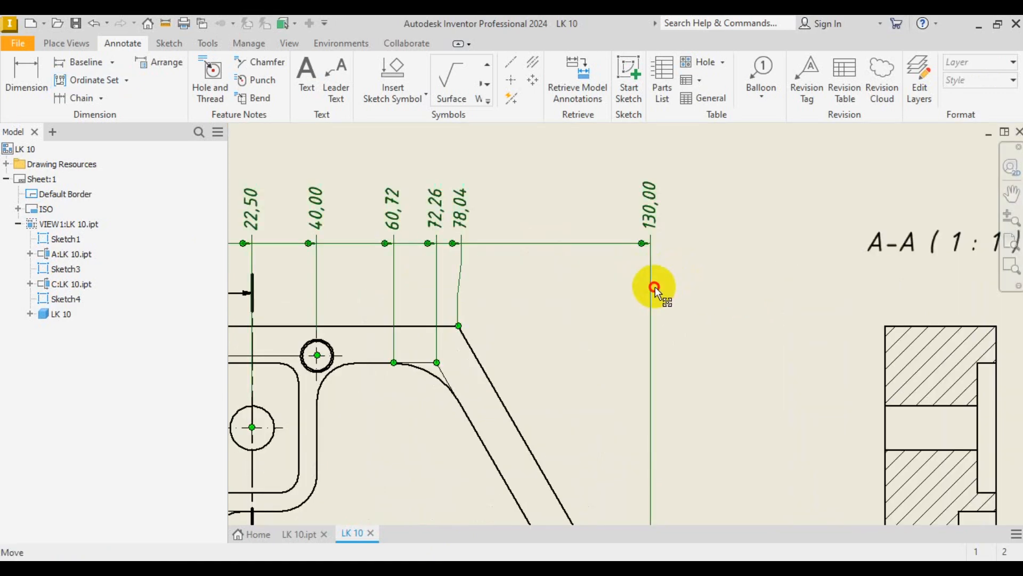
{"action": "right_click", "coordinate": [654, 287]}
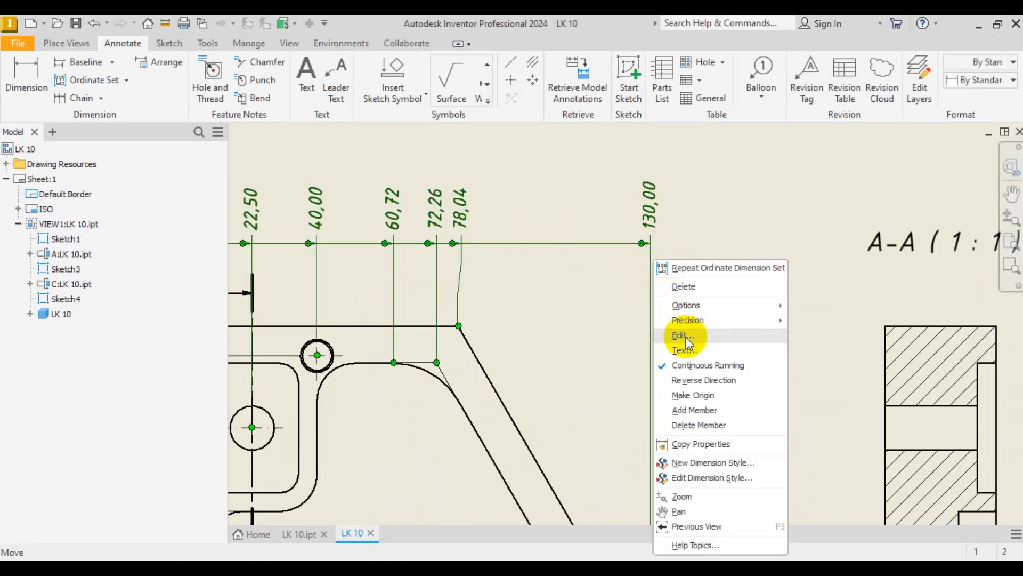
{"action": "left_click", "coordinate": [712, 289]}
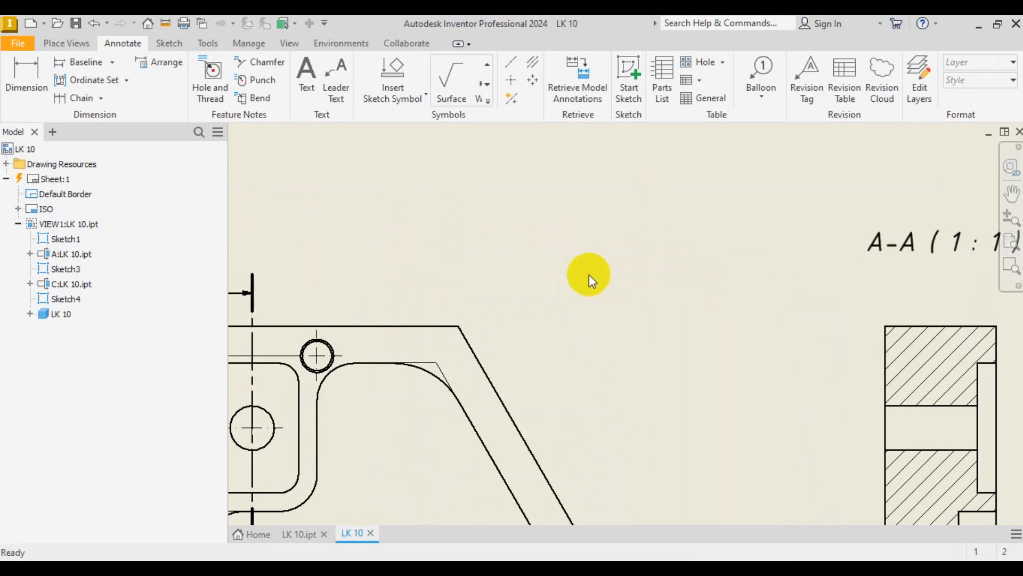
{"action": "key", "text": "ctrl+z"}
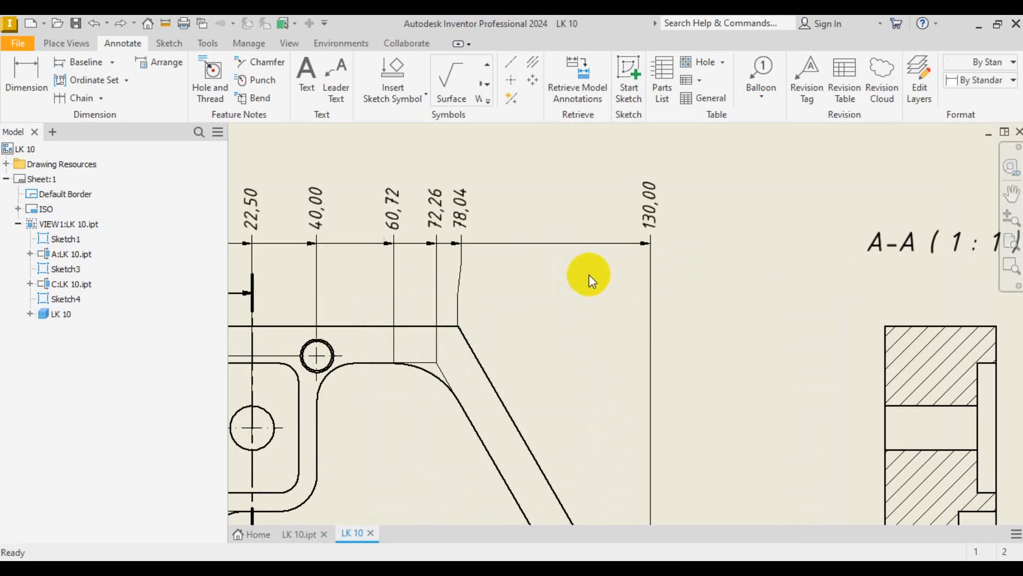
Turn Allow Broken Leaders off for the horizontal ordinate set, and turn it back on.
{"action": "left_click", "coordinate": [632, 243]}
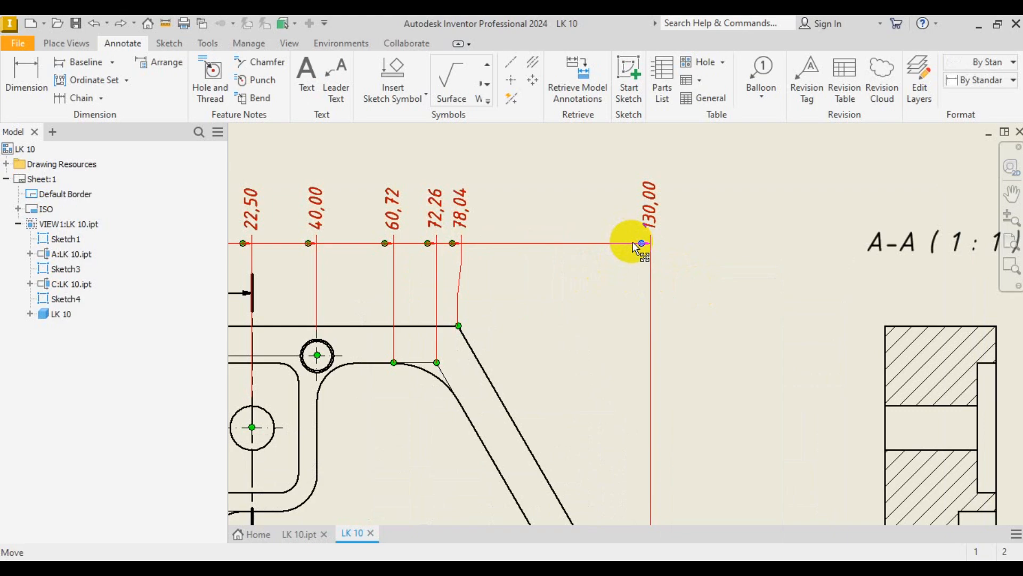
{"action": "right_click", "coordinate": [633, 243]}
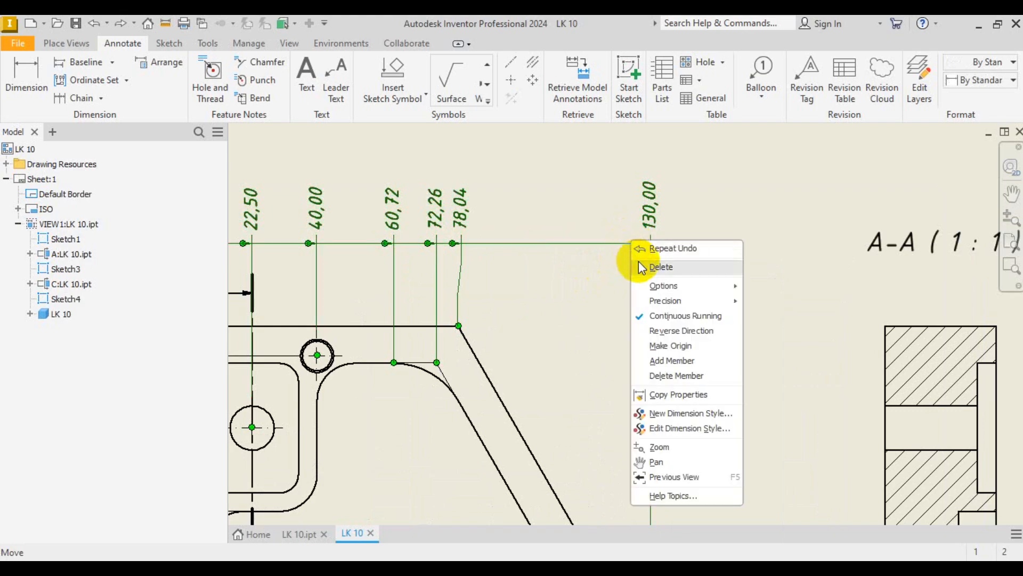
{"action": "mouse_move", "coordinate": [667, 289]}
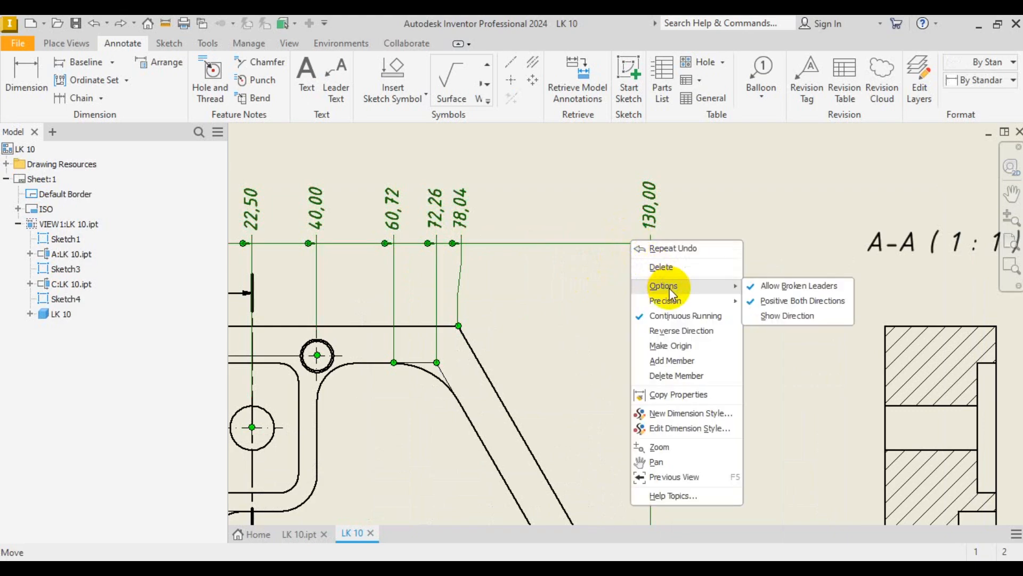
{"action": "left_click", "coordinate": [755, 284]}
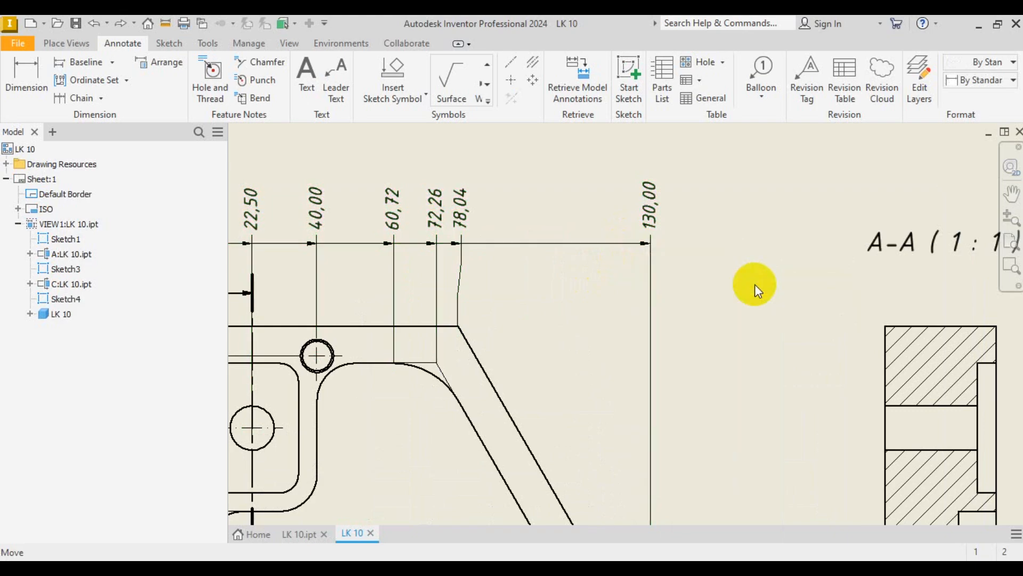
{"action": "right_click", "coordinate": [603, 244]}
{"action": "mouse_move", "coordinate": [666, 291]}
{"action": "left_click", "coordinate": [728, 289]}
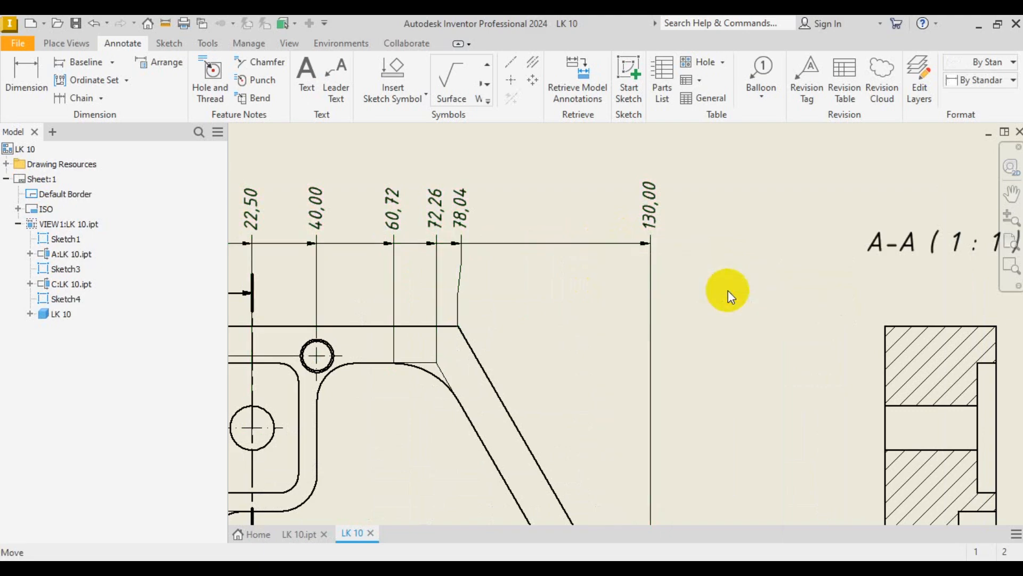
Try turning off Continuous Running for the horizontal ordinate set above the main view.
{"action": "right_click", "coordinate": [638, 244]}
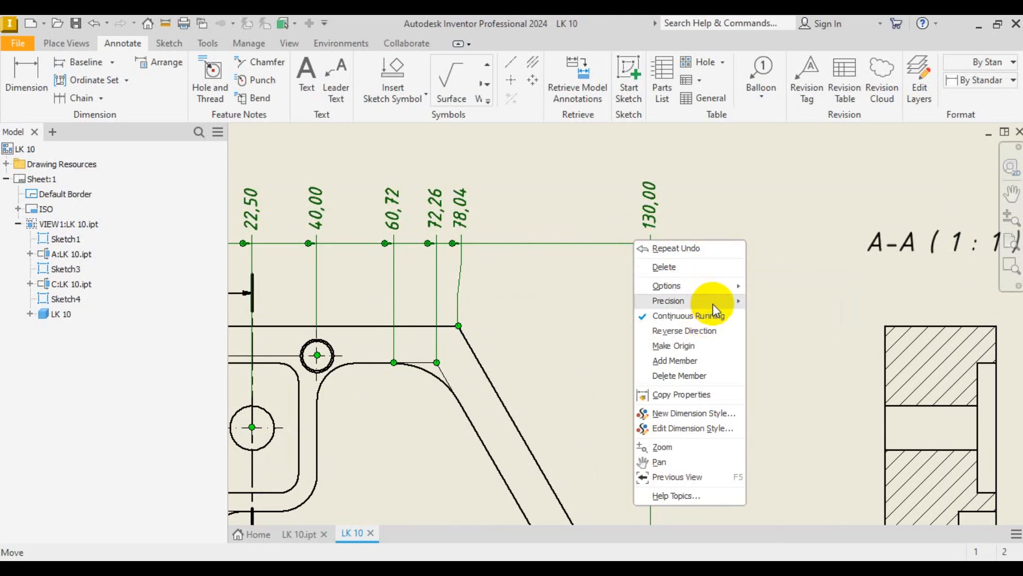
{"action": "mouse_move", "coordinate": [714, 304]}
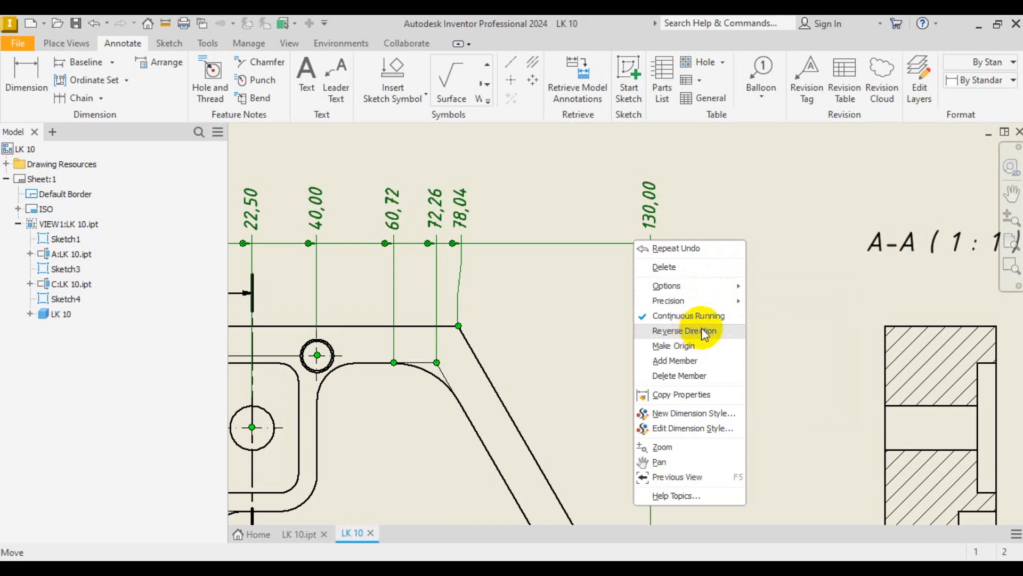
{"action": "left_click", "coordinate": [690, 315]}
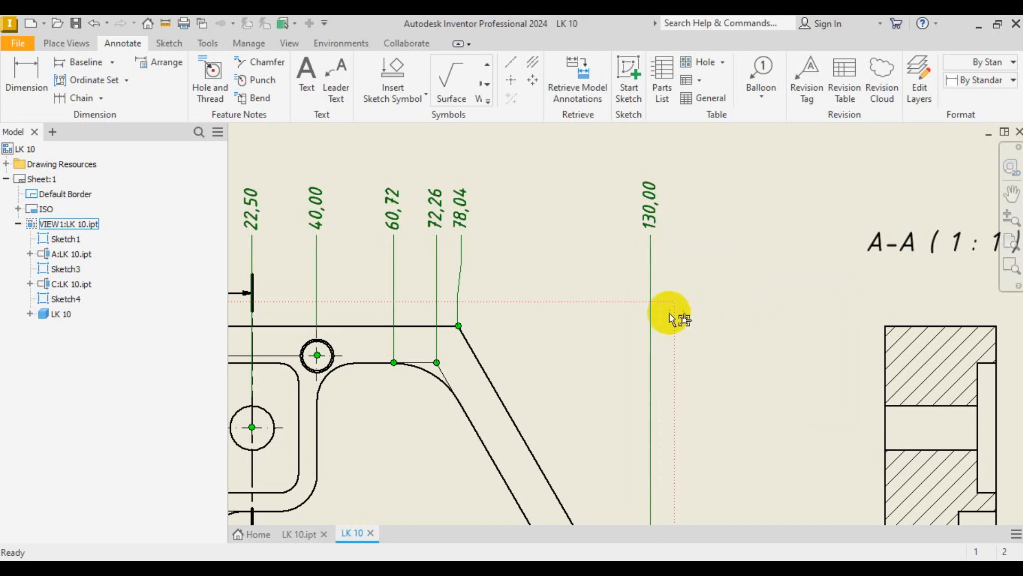
Turn on the Show Direction option for the horizontal ordinate set above the main view.
{"action": "left_click", "coordinate": [615, 244]}
{"action": "right_click", "coordinate": [616, 246]}
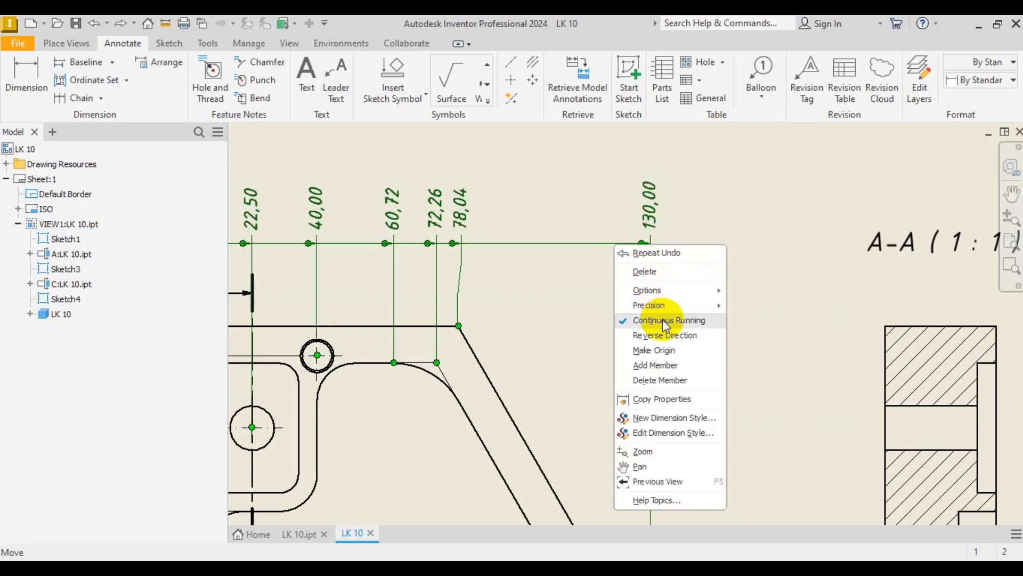
{"action": "mouse_move", "coordinate": [692, 291]}
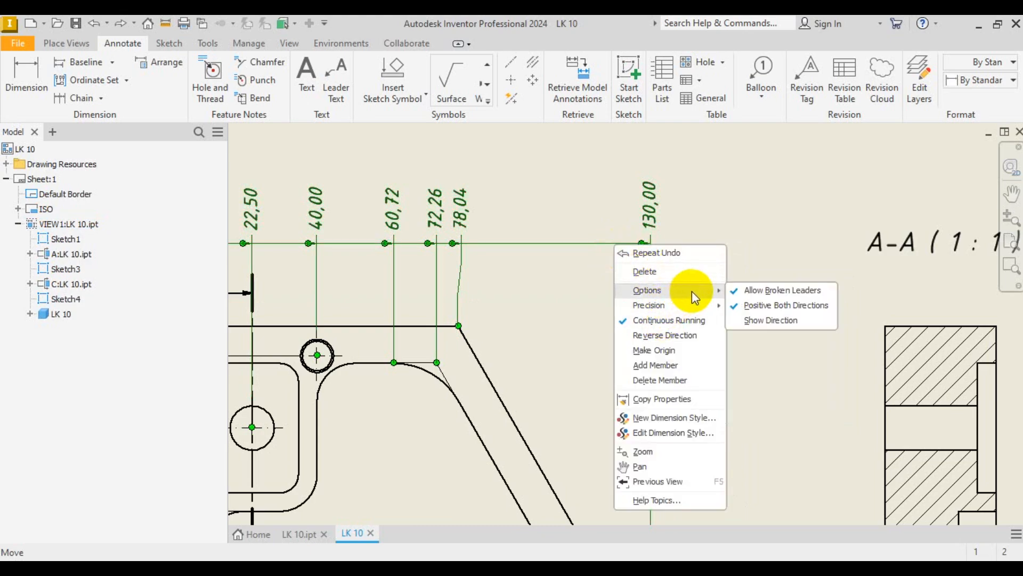
{"action": "left_click", "coordinate": [769, 320]}
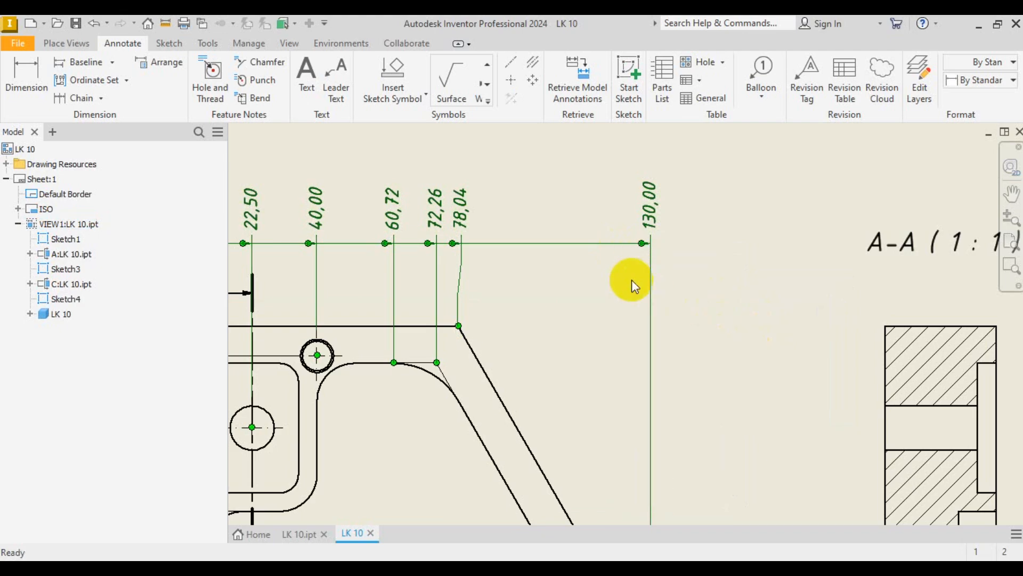
Try the Delete Member command on the horizontal ordinate set near the 130,00 dimension.
{"action": "right_click", "coordinate": [615, 240]}
{"action": "mouse_move", "coordinate": [684, 292]}
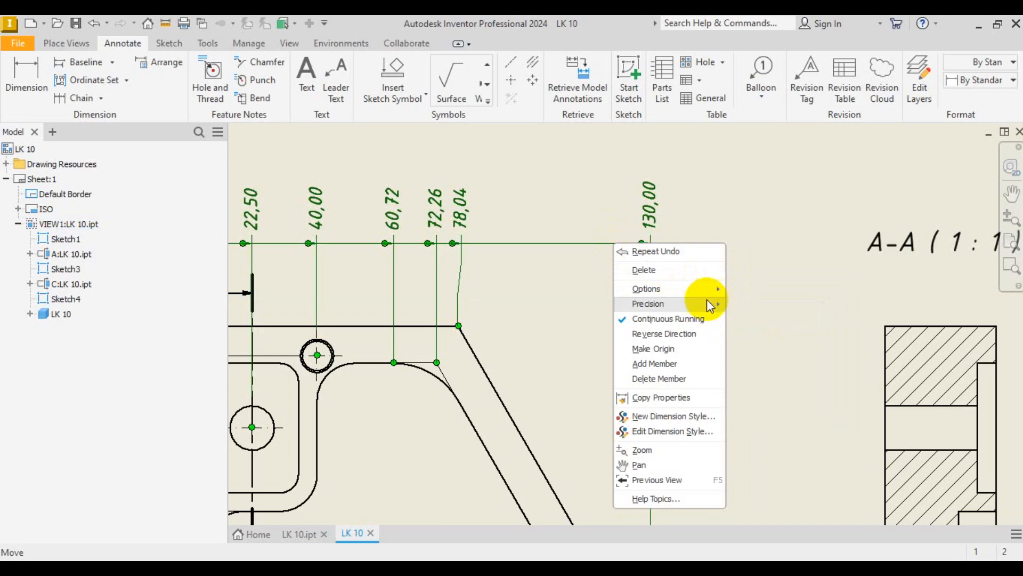
{"action": "left_click", "coordinate": [675, 380]}
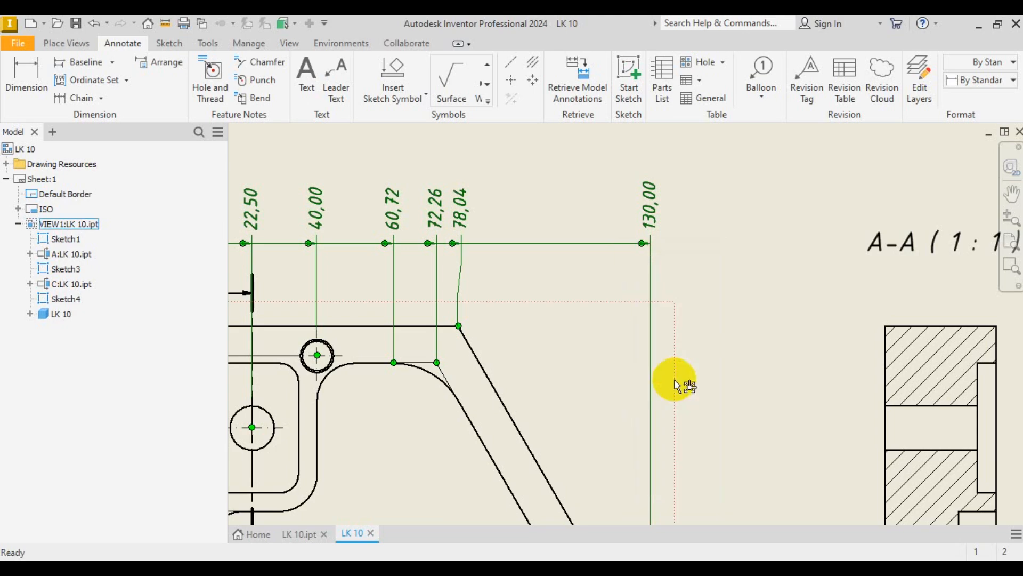
Turn Reverse Direction on for the horizontal ordinate set, and turn it off again.
{"action": "right_click", "coordinate": [633, 244]}
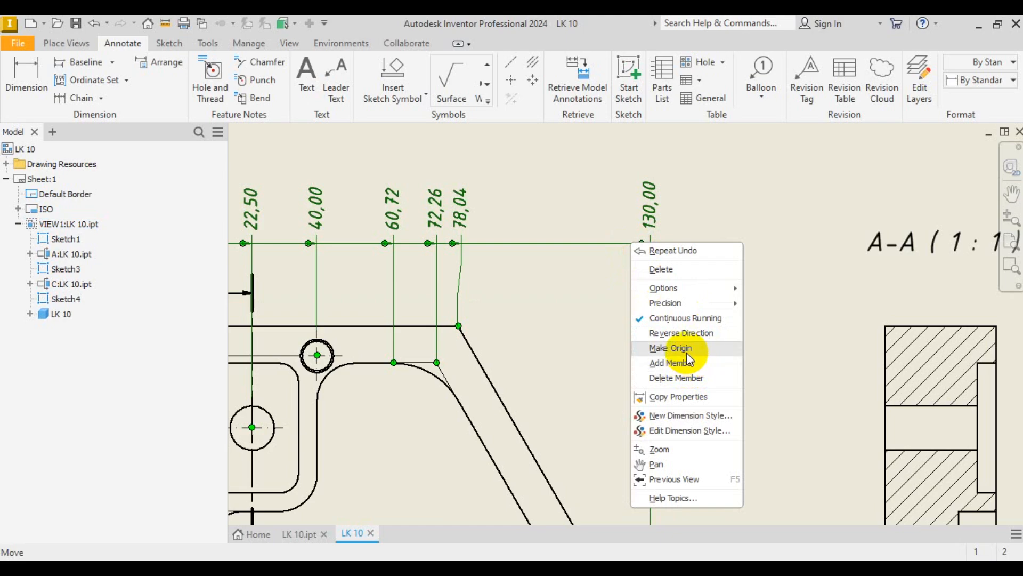
{"action": "left_click", "coordinate": [687, 333]}
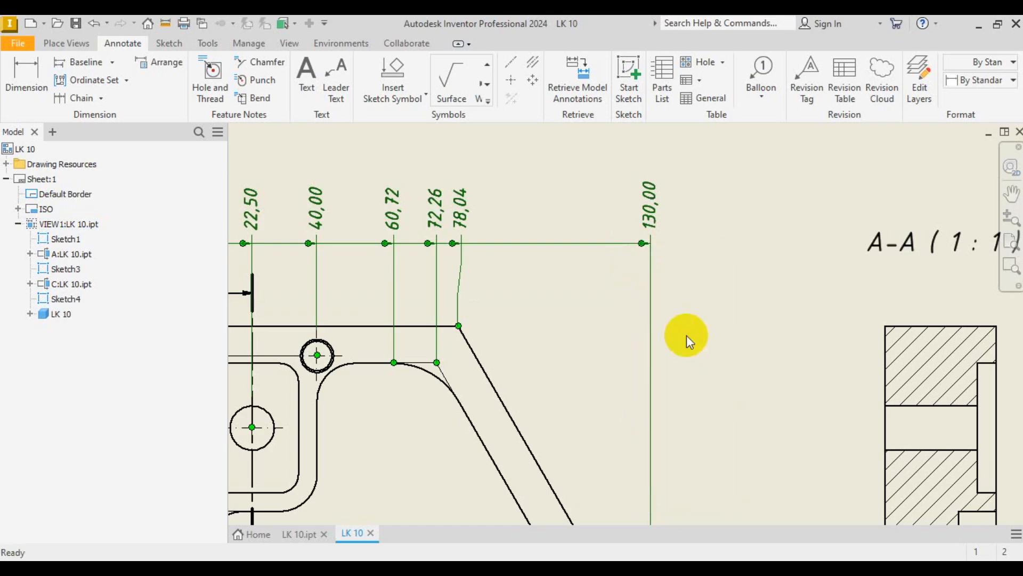
{"action": "right_click", "coordinate": [550, 243]}
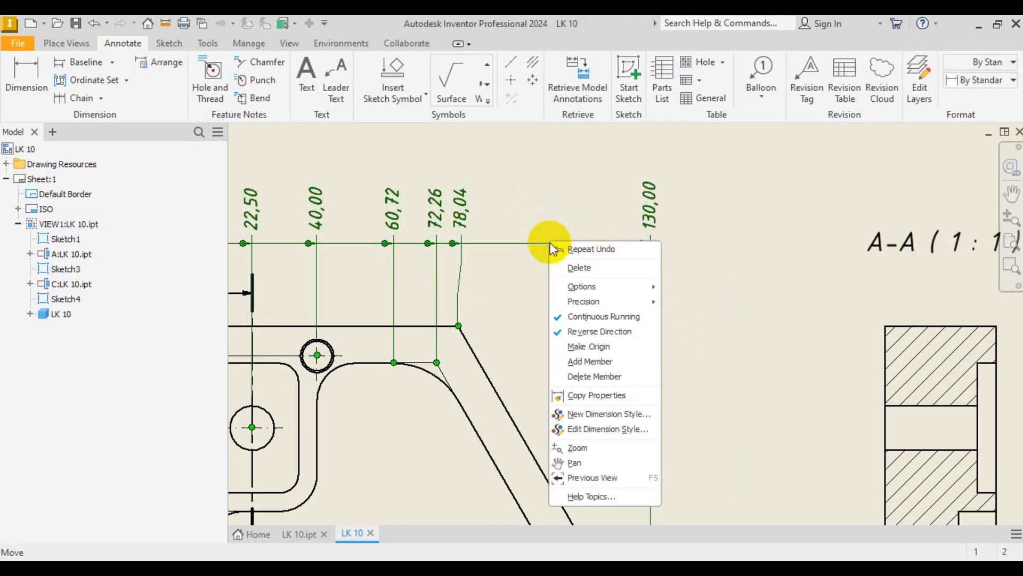
{"action": "left_click", "coordinate": [610, 328]}
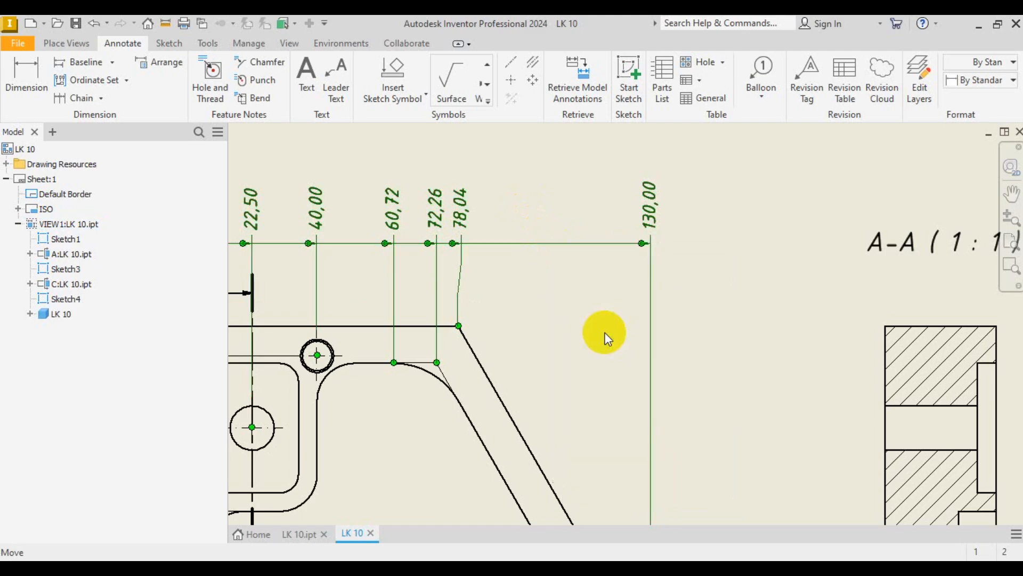
Turn Positive Both Directions off for the horizontal ordinate set, and turn it back on.
{"action": "right_click", "coordinate": [630, 247]}
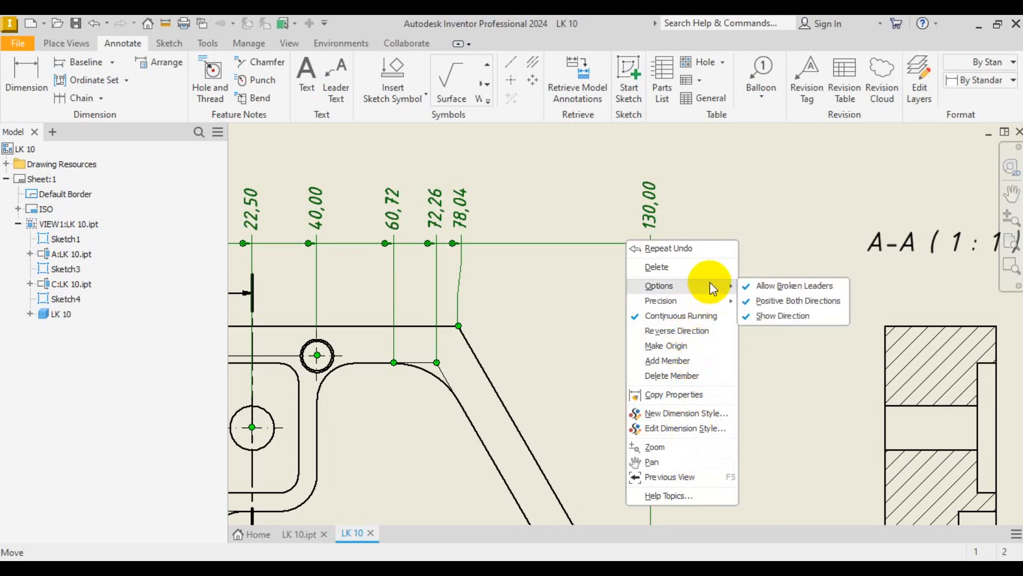
{"action": "left_click", "coordinate": [773, 303]}
{"action": "right_click", "coordinate": [601, 244]}
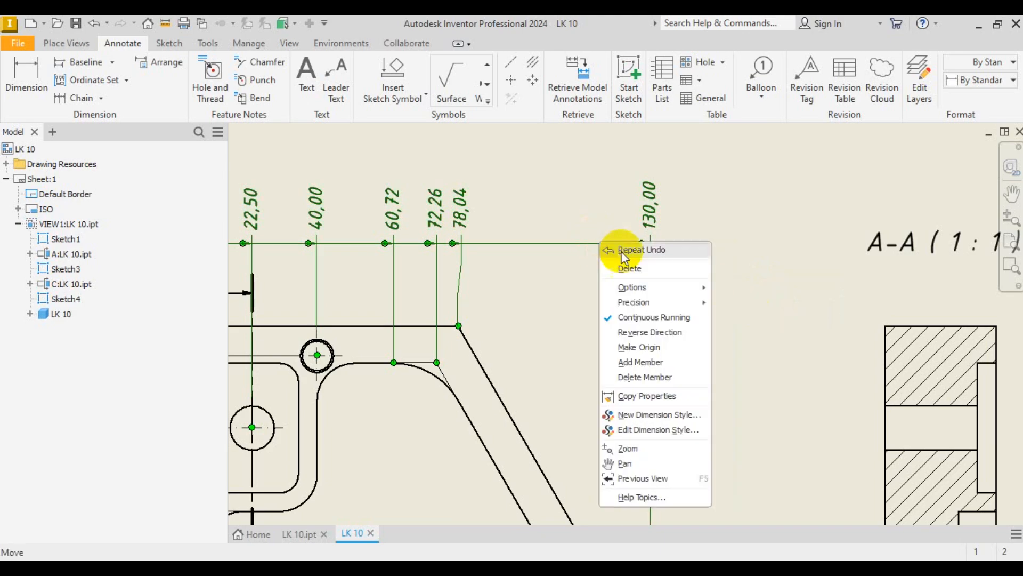
{"action": "mouse_move", "coordinate": [681, 287]}
{"action": "left_click", "coordinate": [724, 303]}
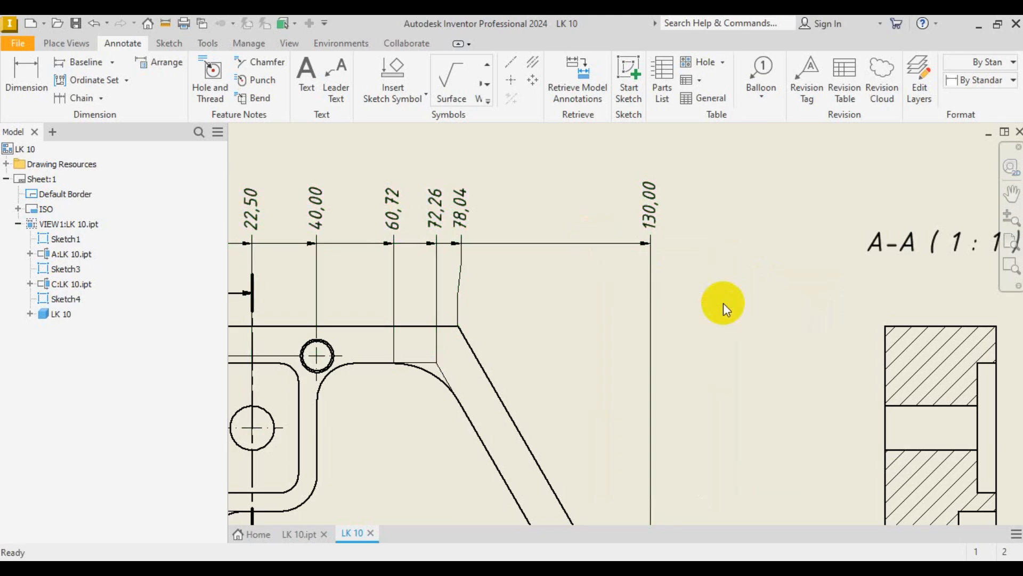
Try the Allow Broken Leaders option on the horizontal ordinate set above the main view.
{"action": "right_click", "coordinate": [643, 245]}
{"action": "mouse_move", "coordinate": [693, 288]}
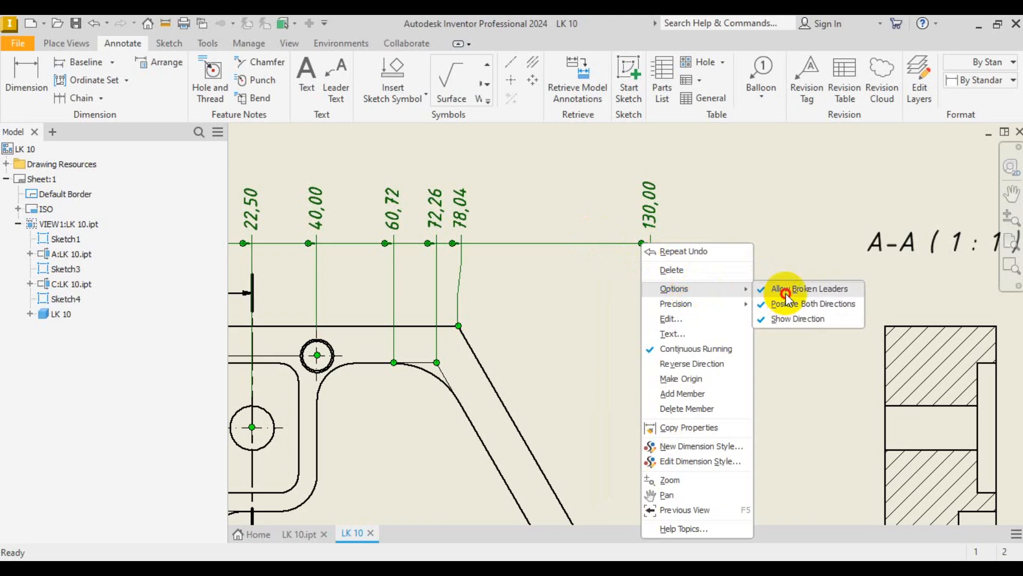
{"action": "left_click", "coordinate": [786, 292]}
{"action": "right_click", "coordinate": [627, 252]}
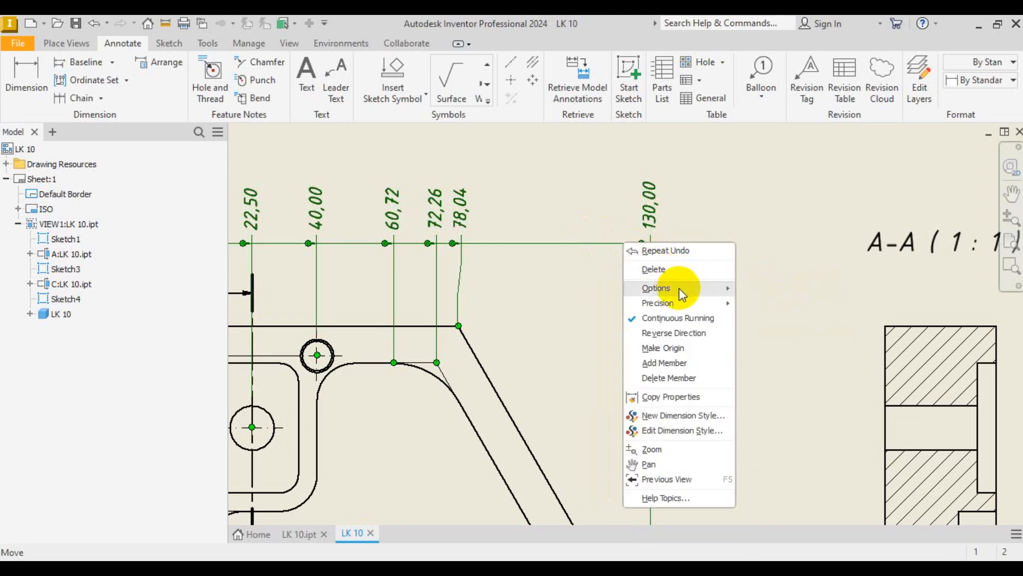
{"action": "mouse_move", "coordinate": [682, 289]}
{"action": "left_click", "coordinate": [760, 302]}
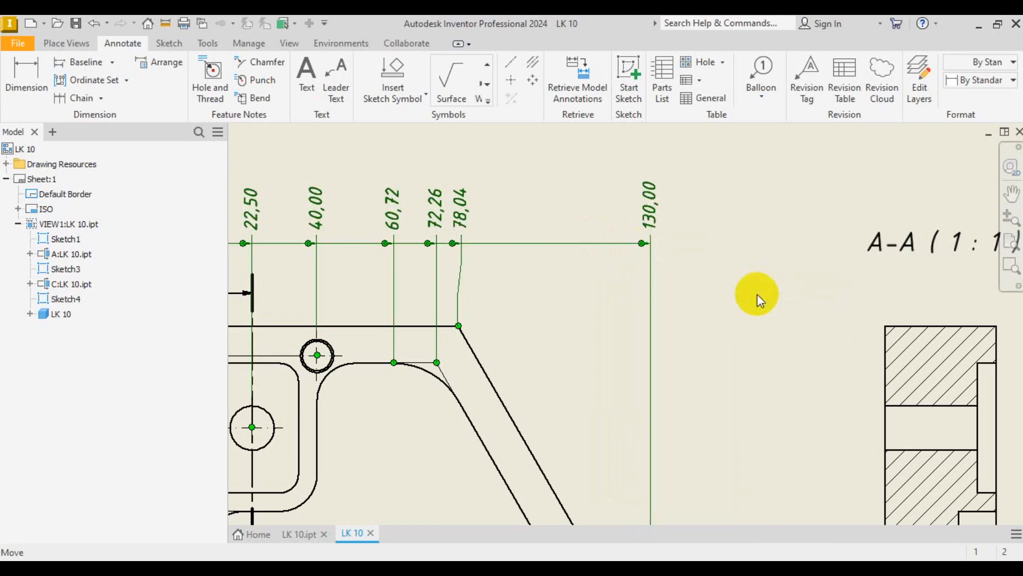
{"action": "left_click", "coordinate": [684, 305]}
{"action": "left_click", "coordinate": [720, 272]}
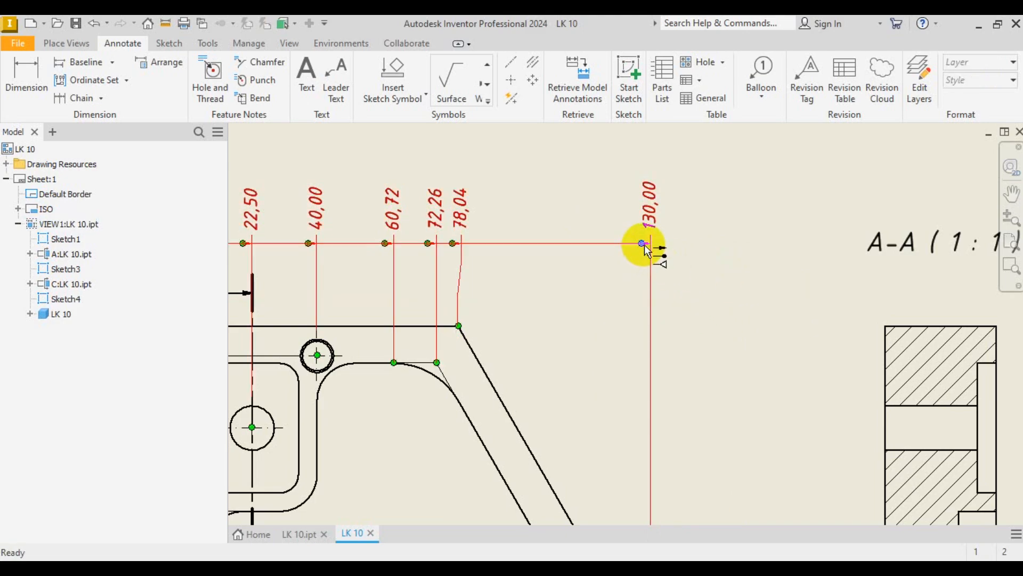
Delete the 130,00 member from the horizontal ordinate set, and undo the deletion.
{"action": "right_click", "coordinate": [645, 249]}
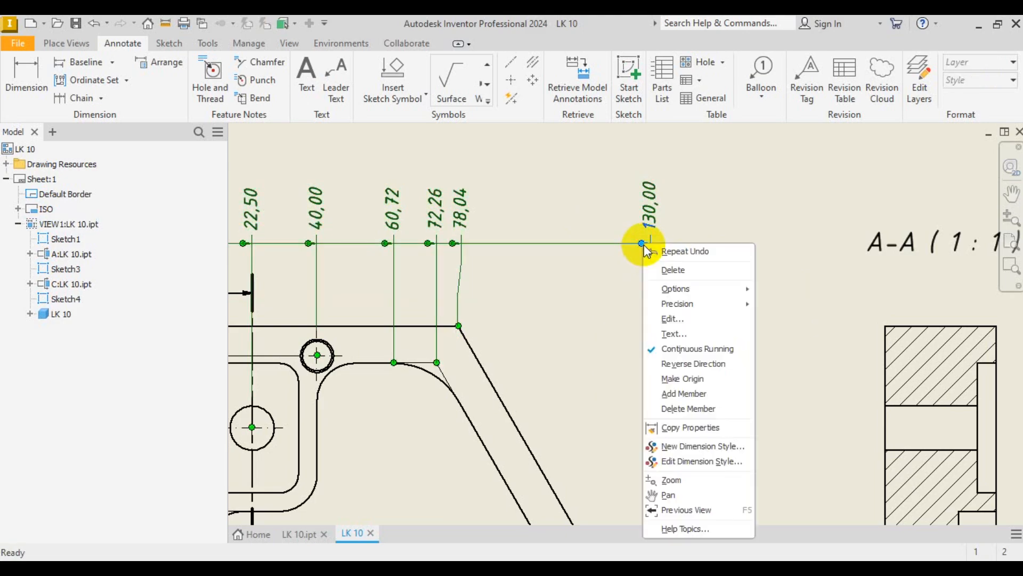
{"action": "left_click", "coordinate": [700, 409]}
{"action": "scroll", "coordinate": [590, 301], "scroll_direction": "down", "scroll_amount": 2}
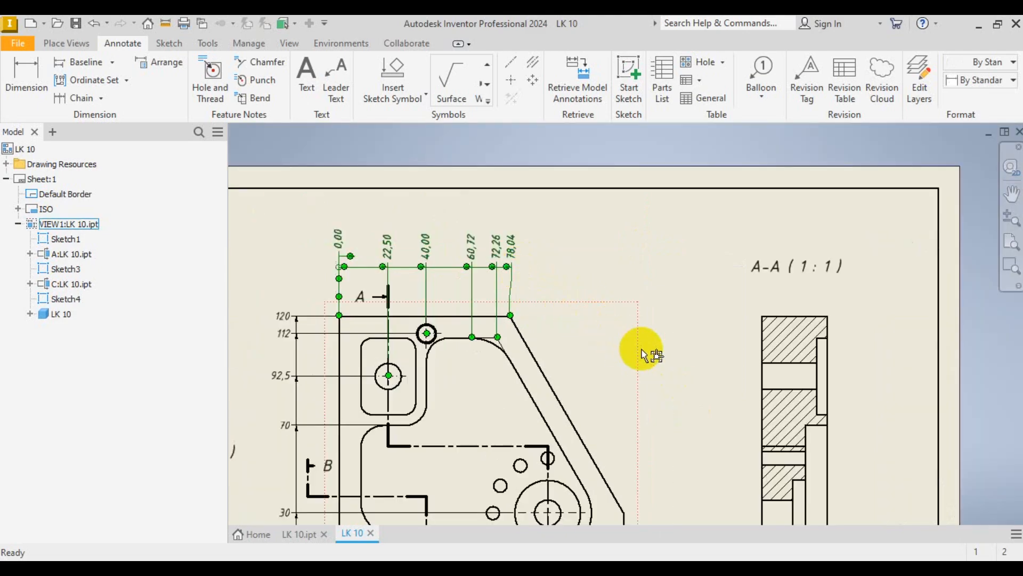
{"action": "left_click", "coordinate": [690, 294]}
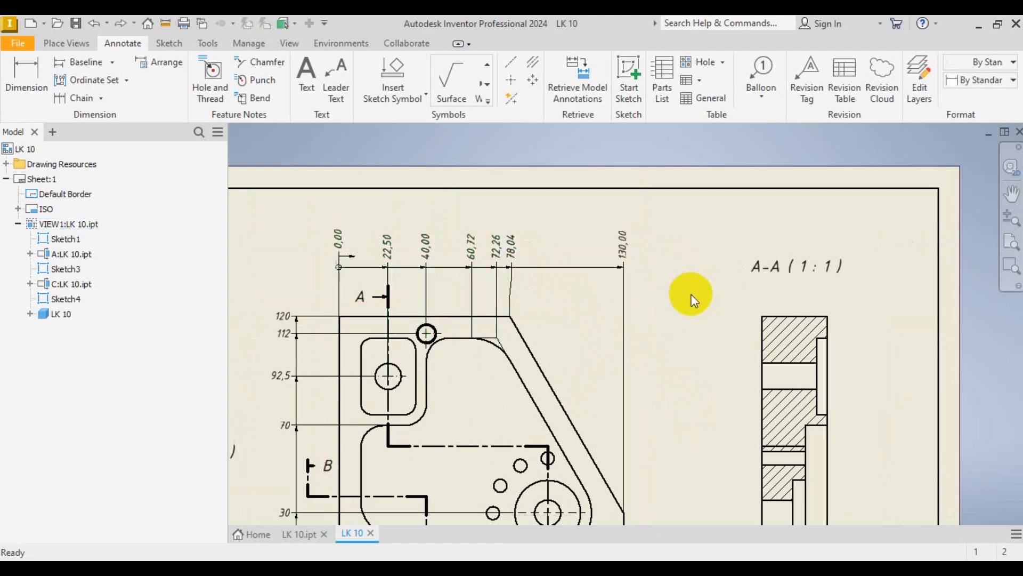
Delete the 130,00 member from the horizontal ordinate set above the main view.
{"action": "scroll", "coordinate": [661, 274], "scroll_direction": "up", "scroll_amount": 3}
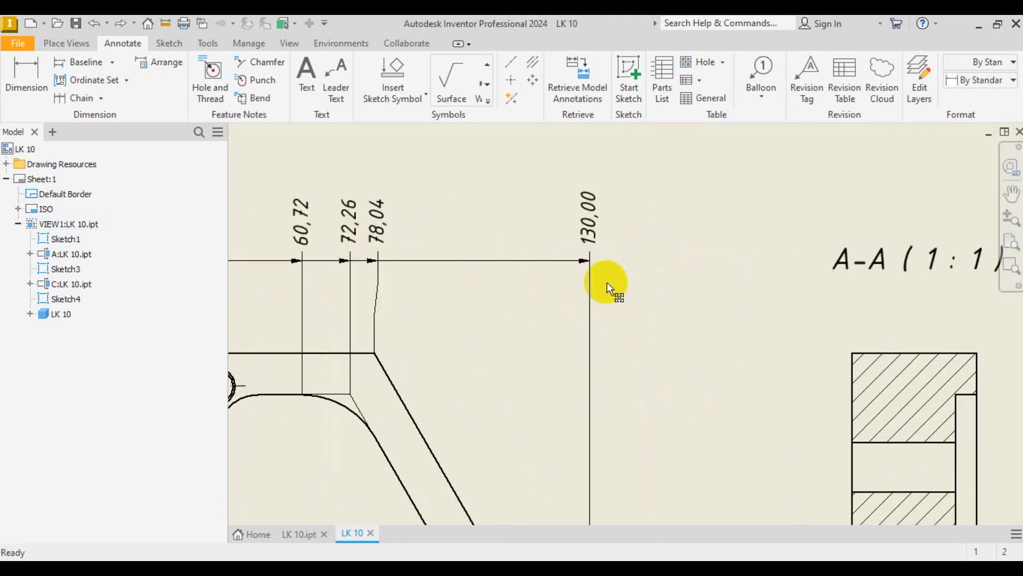
{"action": "right_click", "coordinate": [584, 261]}
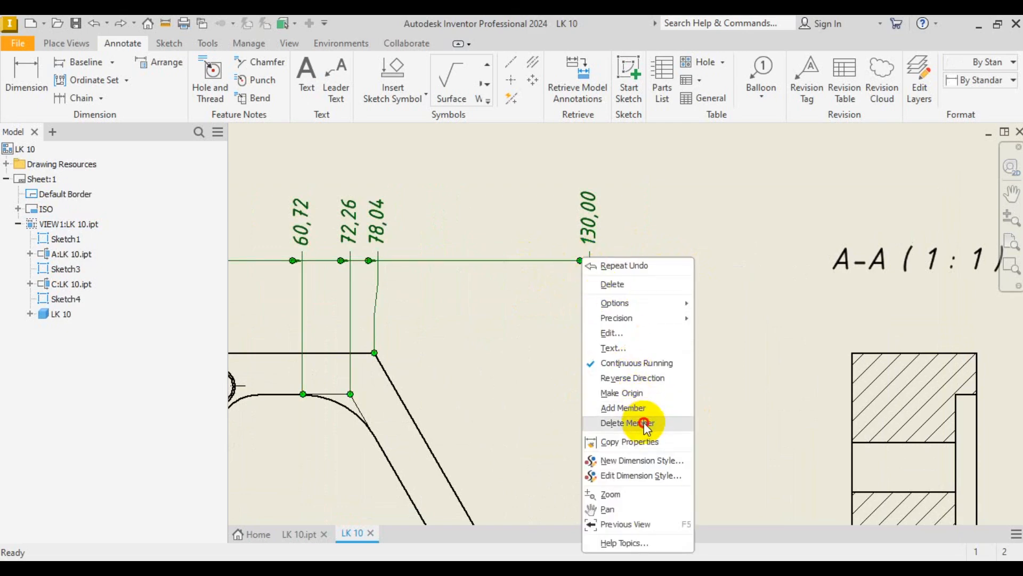
{"action": "left_click", "coordinate": [644, 422]}
{"action": "scroll", "coordinate": [605, 342], "scroll_direction": "down", "scroll_amount": 5}
{"action": "scroll", "coordinate": [549, 340], "scroll_direction": "up", "scroll_amount": 4}
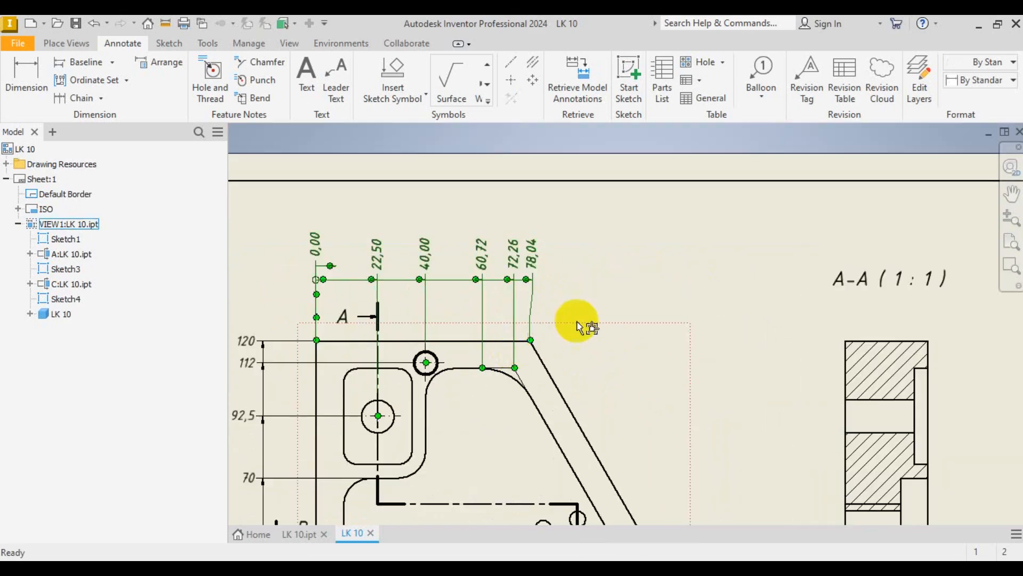
{"action": "scroll", "coordinate": [484, 267], "scroll_direction": "up", "scroll_amount": 3}
{"action": "scroll", "coordinate": [612, 274], "scroll_direction": "down", "scroll_amount": 2}
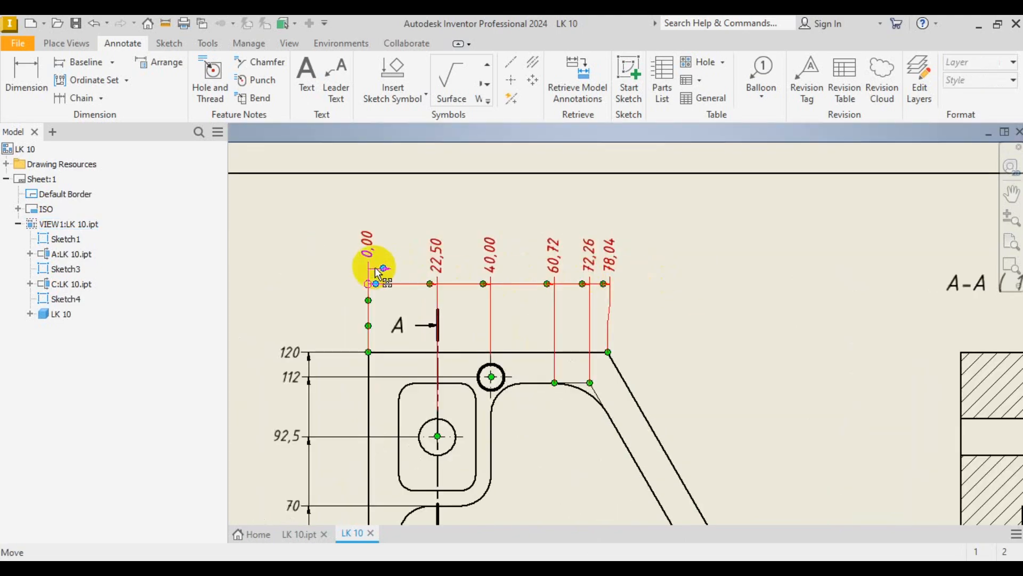
Set the primary unit precision of the origin dimension in the horizontal ordinate set to 0.
{"action": "scroll", "coordinate": [373, 266], "scroll_direction": "up", "scroll_amount": 3}
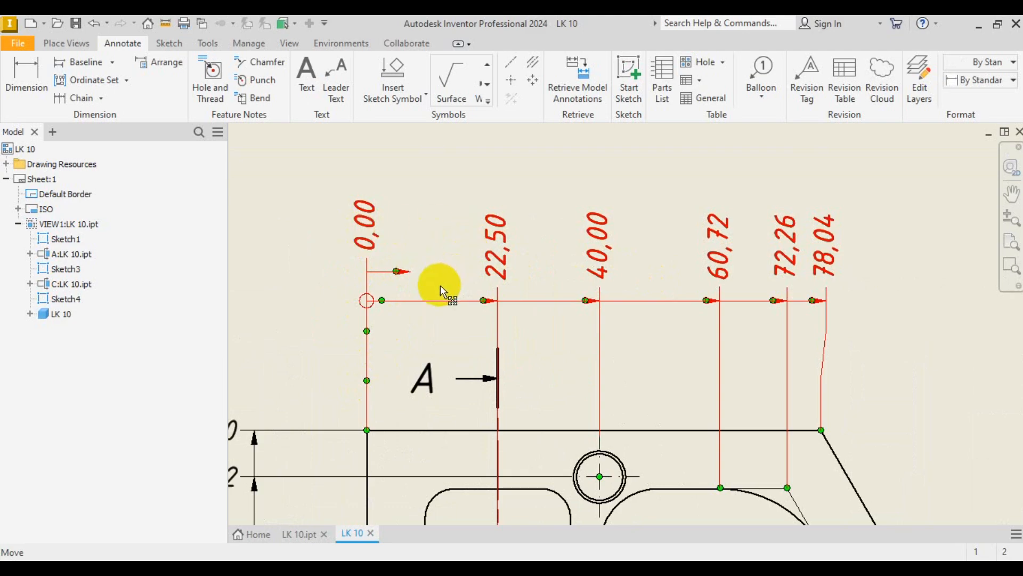
{"action": "double_click", "coordinate": [363, 251]}
{"action": "left_click", "coordinate": [448, 369]}
{"action": "left_click", "coordinate": [442, 380]}
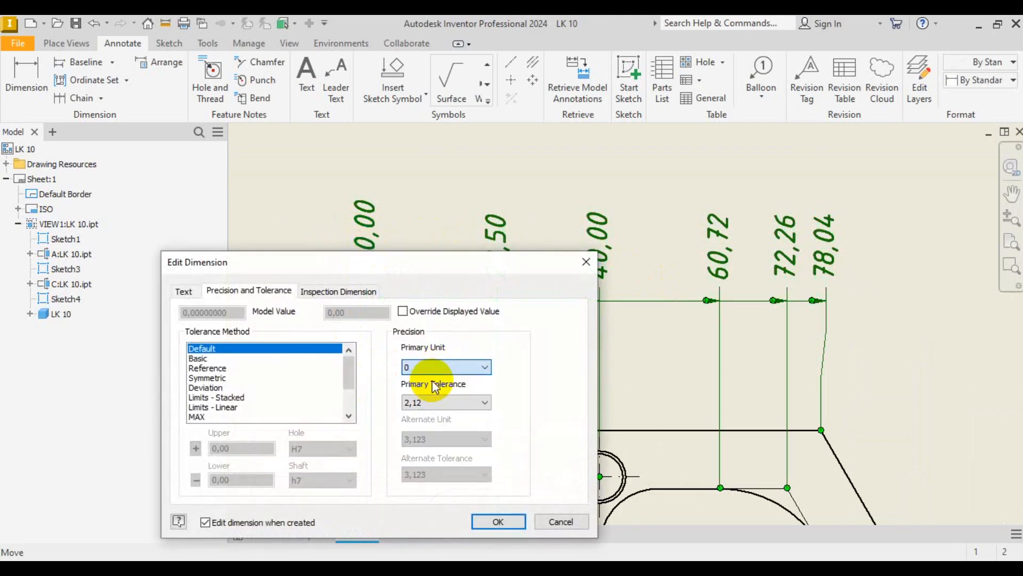
{"action": "left_click", "coordinate": [497, 521]}
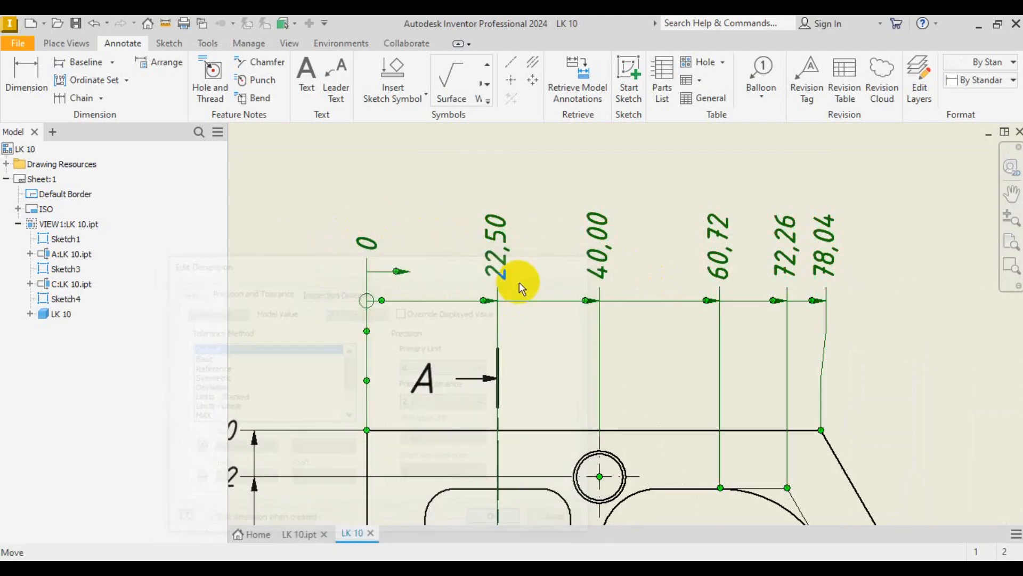
Set the primary unit precision of the 22,50 and 40,00 horizontal ordinate dimensions to 1,1.
{"action": "double_click", "coordinate": [504, 239]}
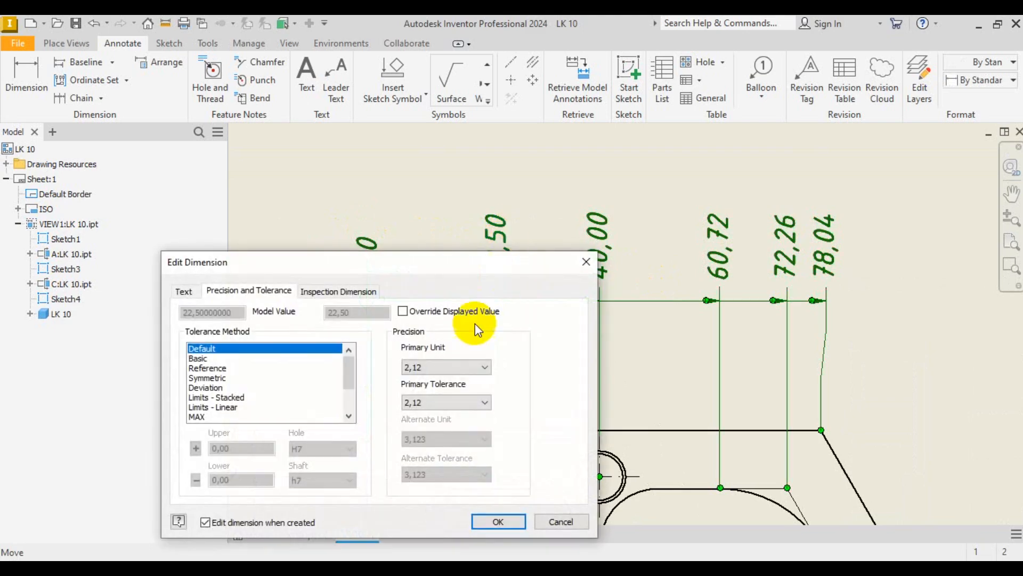
{"action": "left_click", "coordinate": [464, 367]}
{"action": "left_click", "coordinate": [436, 390]}
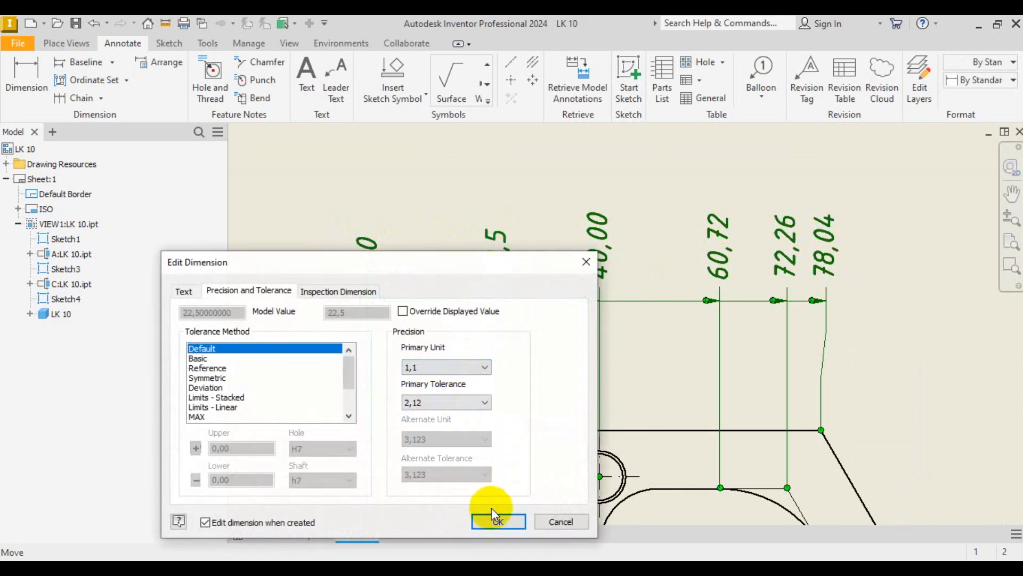
{"action": "left_click", "coordinate": [496, 521]}
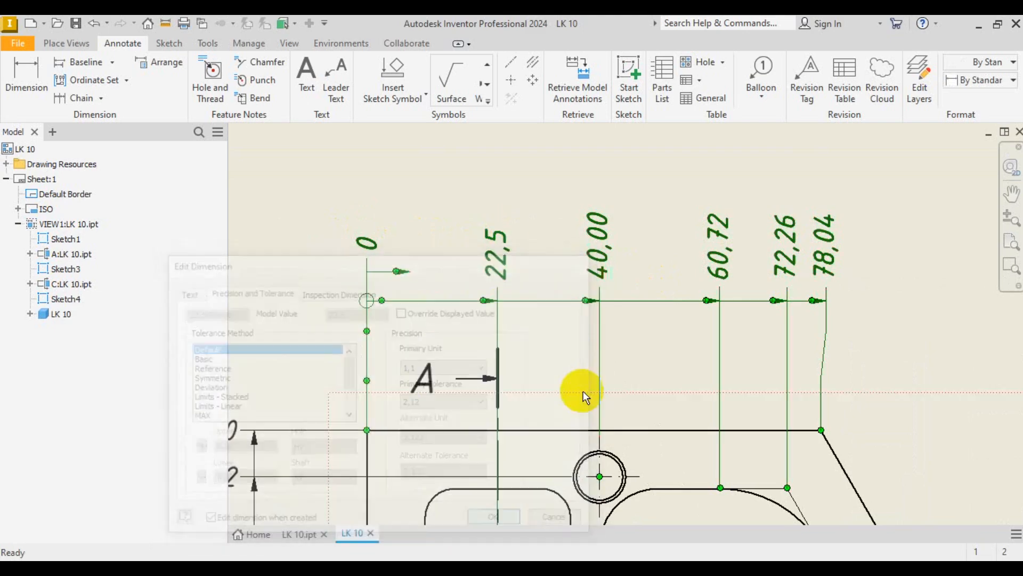
{"action": "double_click", "coordinate": [600, 237]}
{"action": "left_click", "coordinate": [457, 369]}
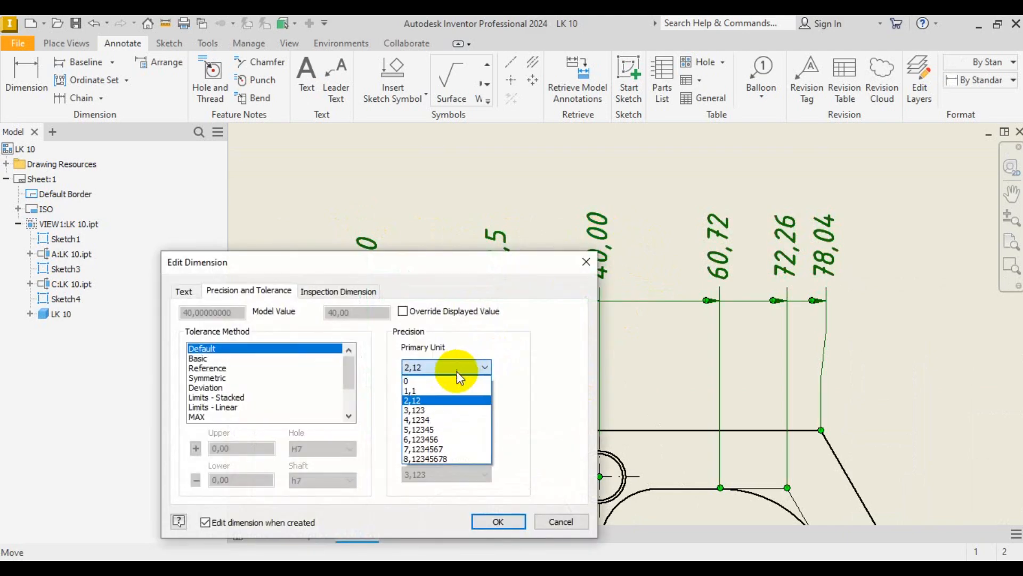
{"action": "left_click", "coordinate": [444, 391]}
{"action": "left_click", "coordinate": [497, 520]}
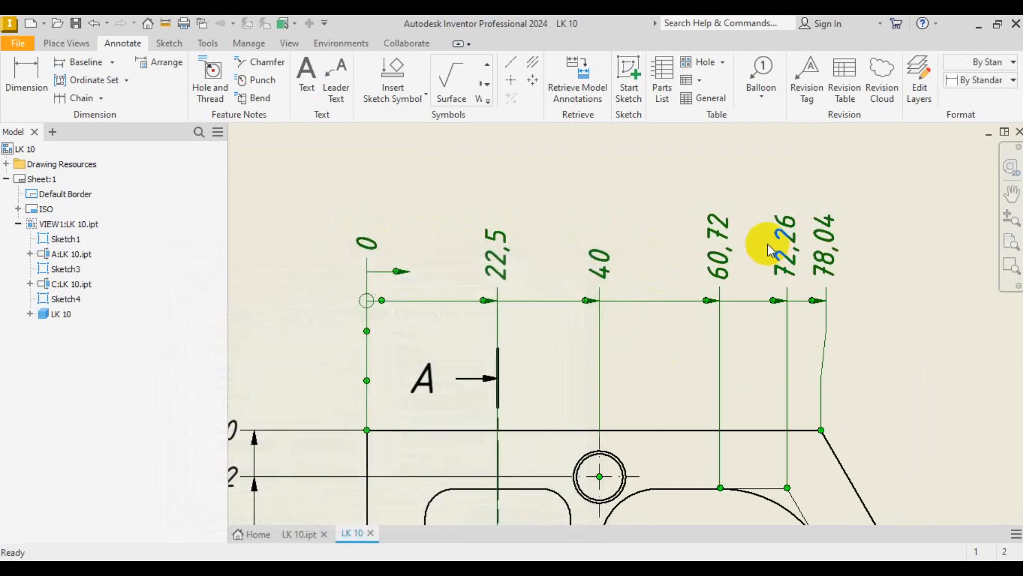
Check the 60,72 dimension against the Detail LK.10 reference and delete that member from the horizontal ordinate set.
{"action": "double_click", "coordinate": [733, 241]}
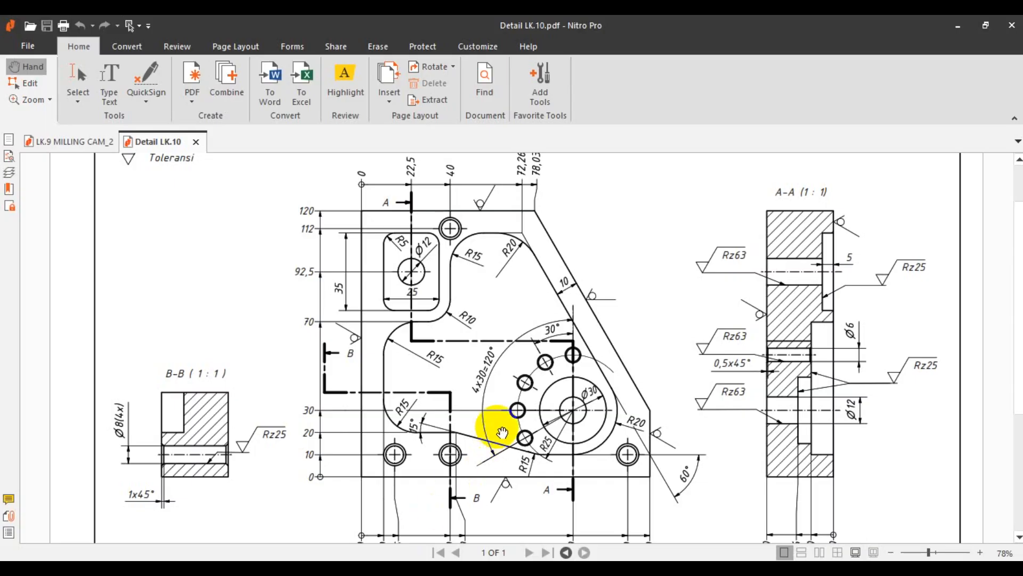
{"action": "scroll", "coordinate": [503, 432], "scroll_direction": "up", "scroll_amount": 2}
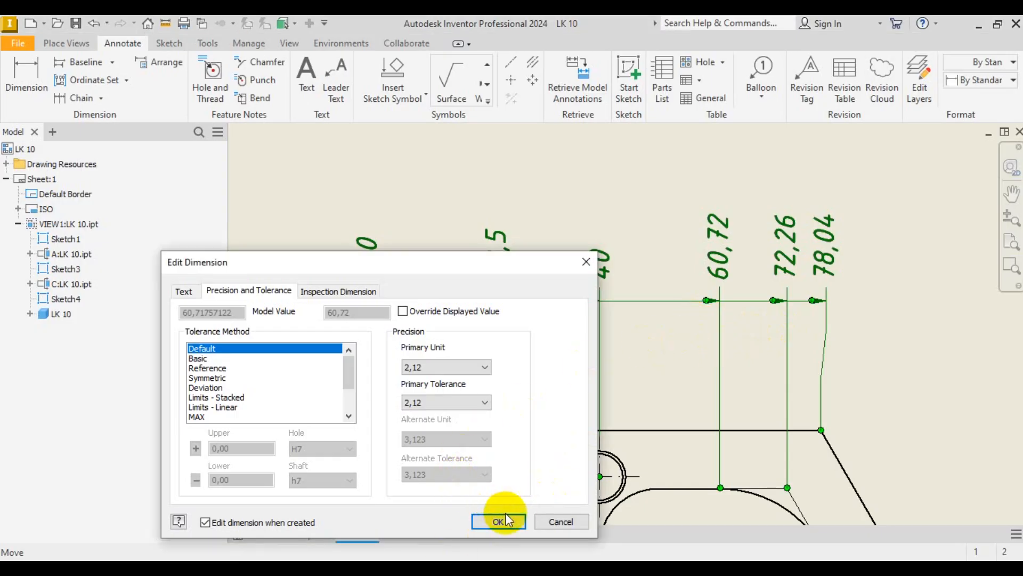
{"action": "left_click", "coordinate": [559, 521]}
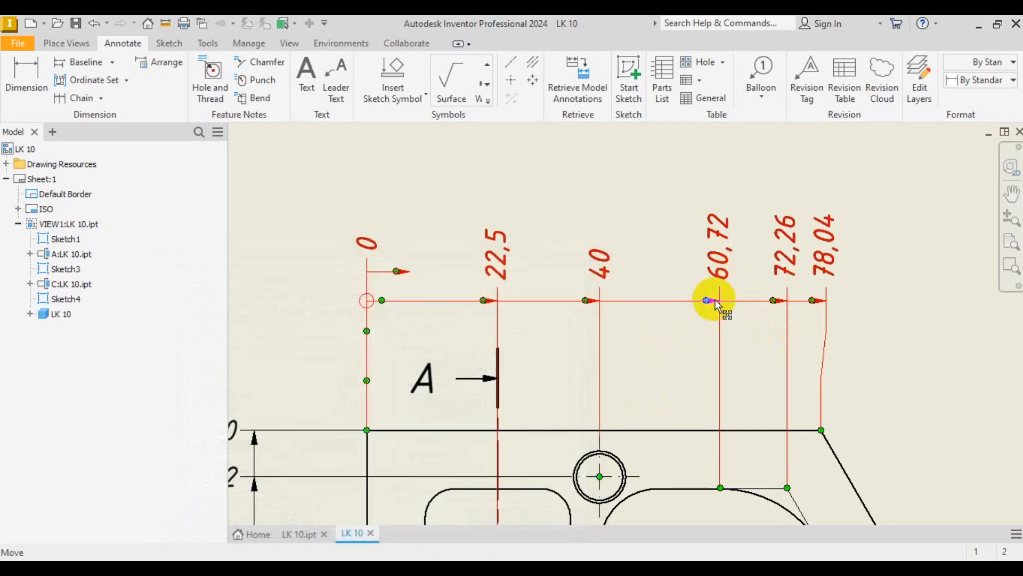
{"action": "right_click", "coordinate": [724, 280]}
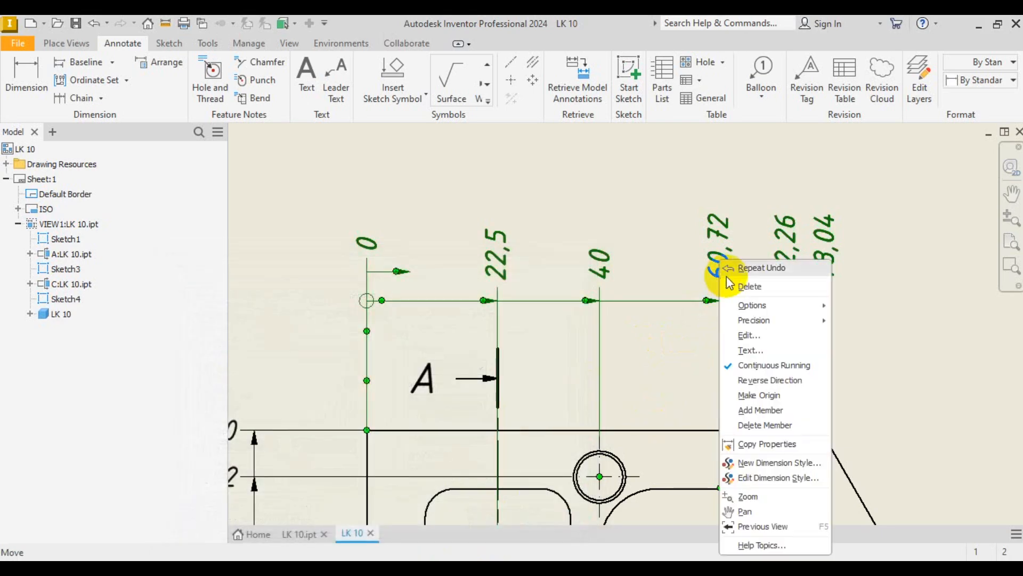
{"action": "left_click", "coordinate": [758, 425]}
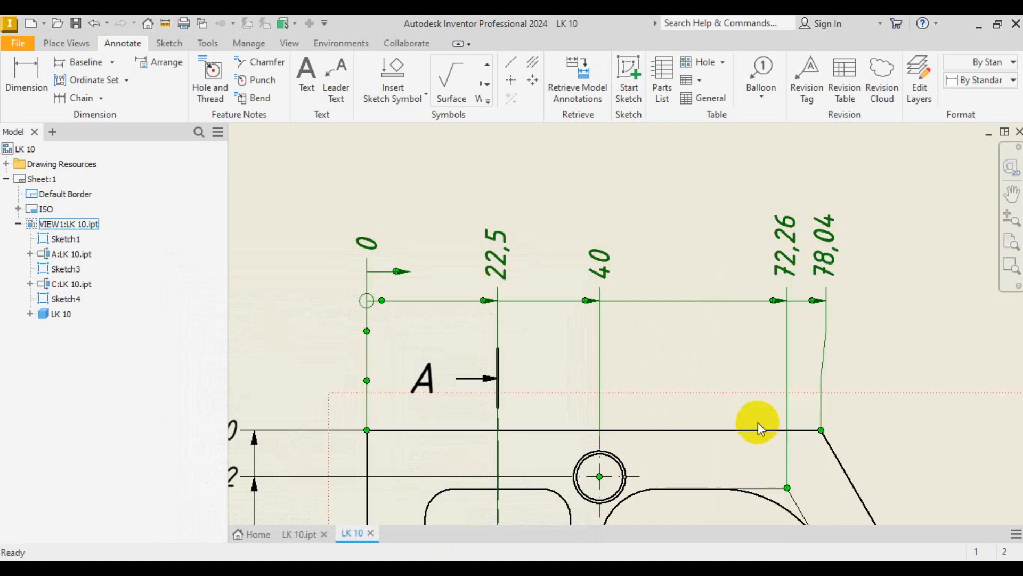
{"action": "left_click", "coordinate": [875, 329]}
{"action": "scroll", "coordinate": [503, 245], "scroll_direction": "down", "scroll_amount": 3}
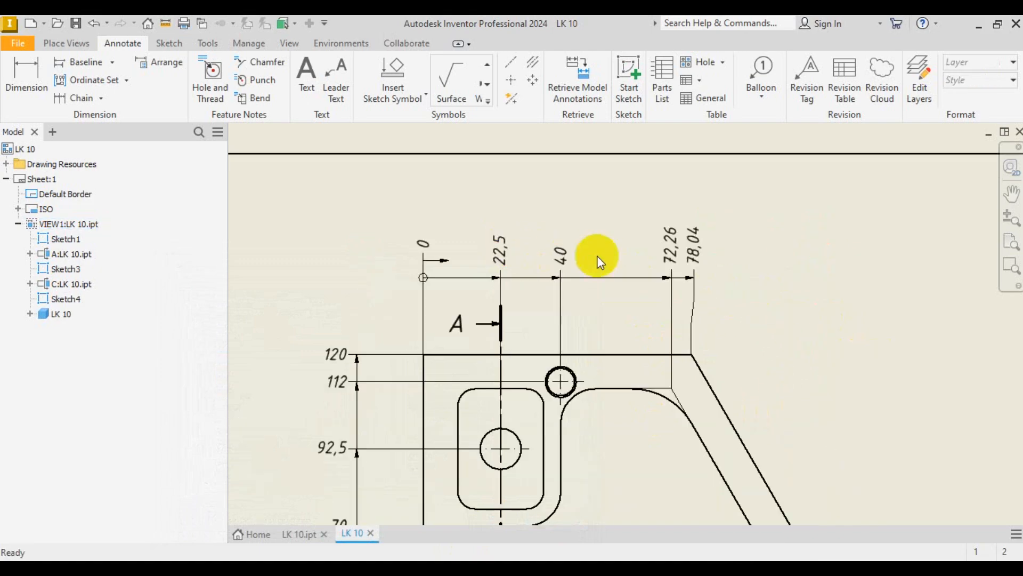
Check the number of decimals on the upper horizontal dimensions in the Detail LK.10 reference, and return to the Inventor drawing.
{"action": "scroll", "coordinate": [676, 237], "scroll_direction": "up", "scroll_amount": 3}
{"action": "key", "text": "alt+Tab"}
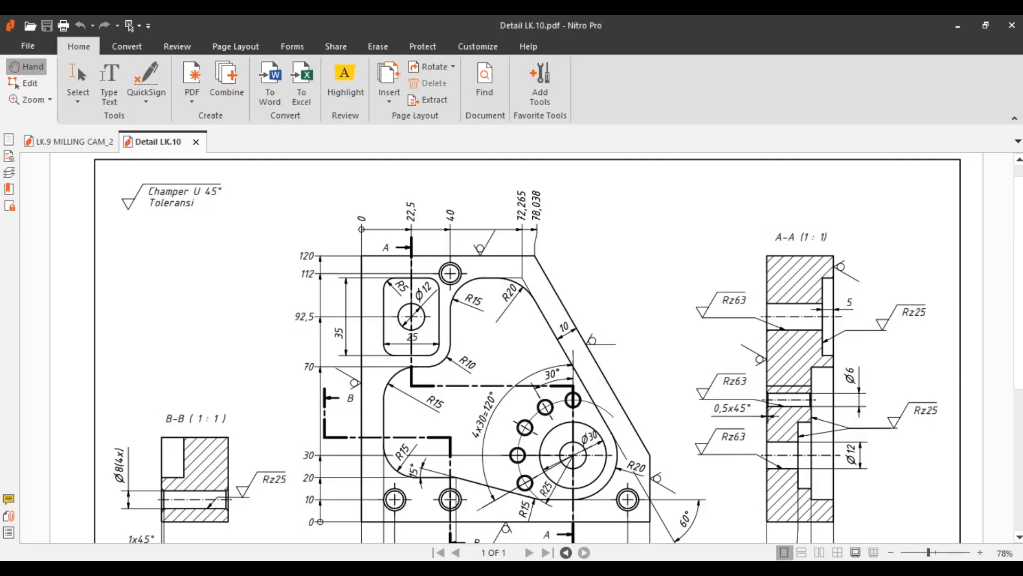
{"action": "mouse_move", "coordinate": [419, 568]}
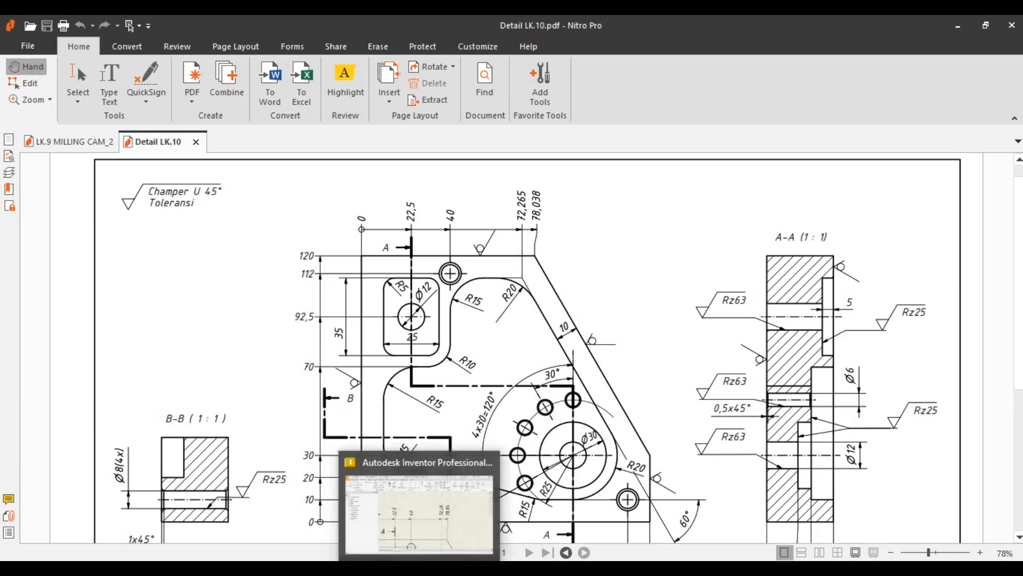
{"action": "left_click", "coordinate": [419, 568]}
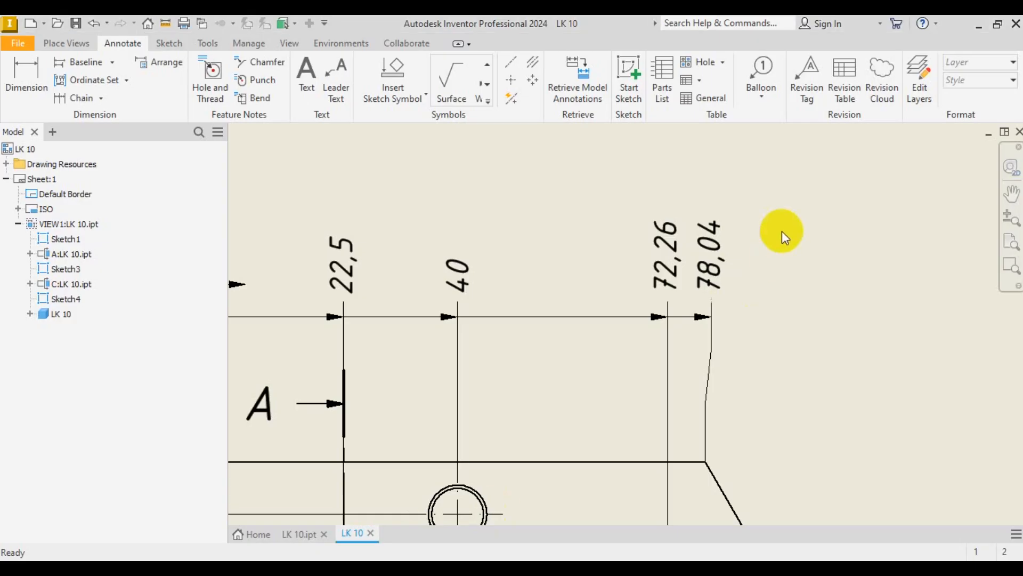
Set the primary unit precision of the 72,26 ordinate dimension to 3,123, keeping its primary tolerance precision at 2,12.
{"action": "double_click", "coordinate": [680, 240]}
{"action": "left_click", "coordinate": [448, 404]}
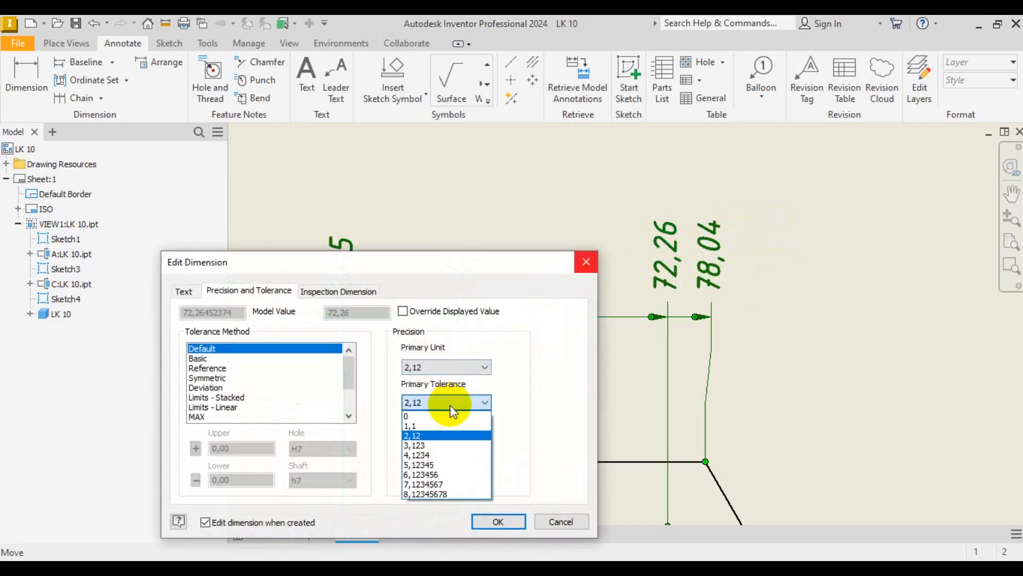
{"action": "left_click", "coordinate": [445, 446]}
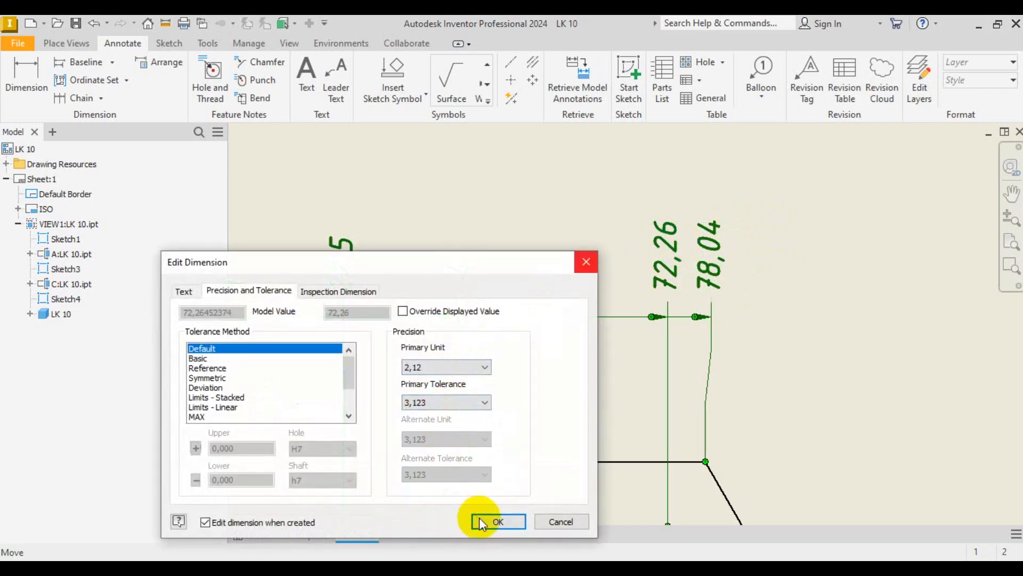
{"action": "left_click", "coordinate": [466, 402]}
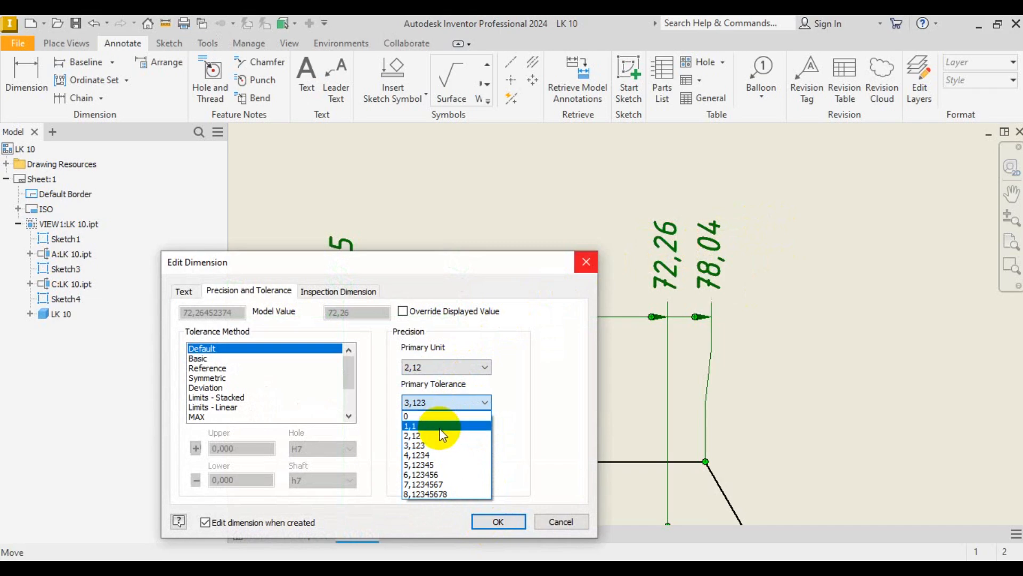
{"action": "left_click", "coordinate": [441, 433]}
{"action": "left_click", "coordinate": [458, 367]}
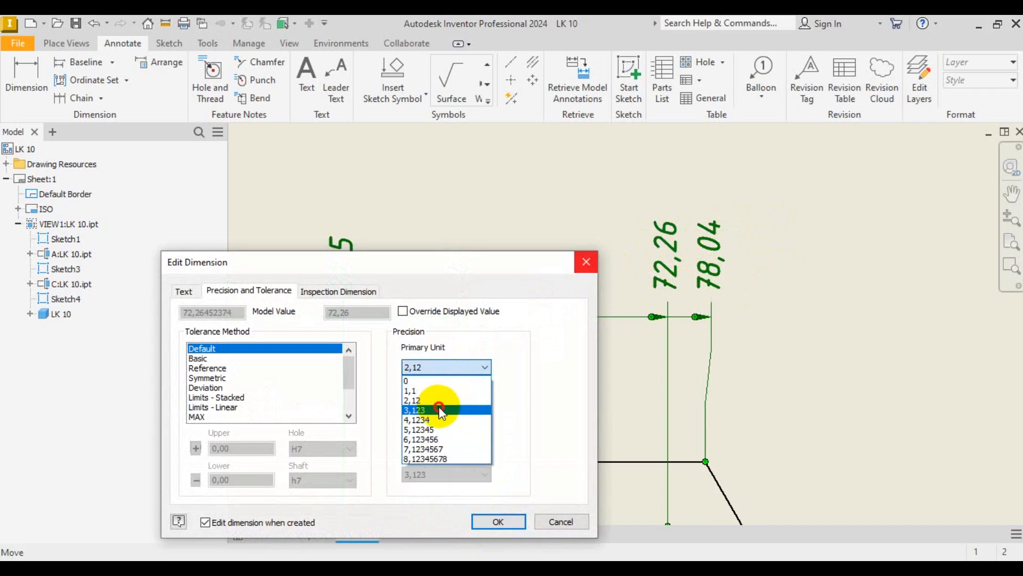
{"action": "left_click", "coordinate": [441, 409]}
{"action": "left_click", "coordinate": [498, 522]}
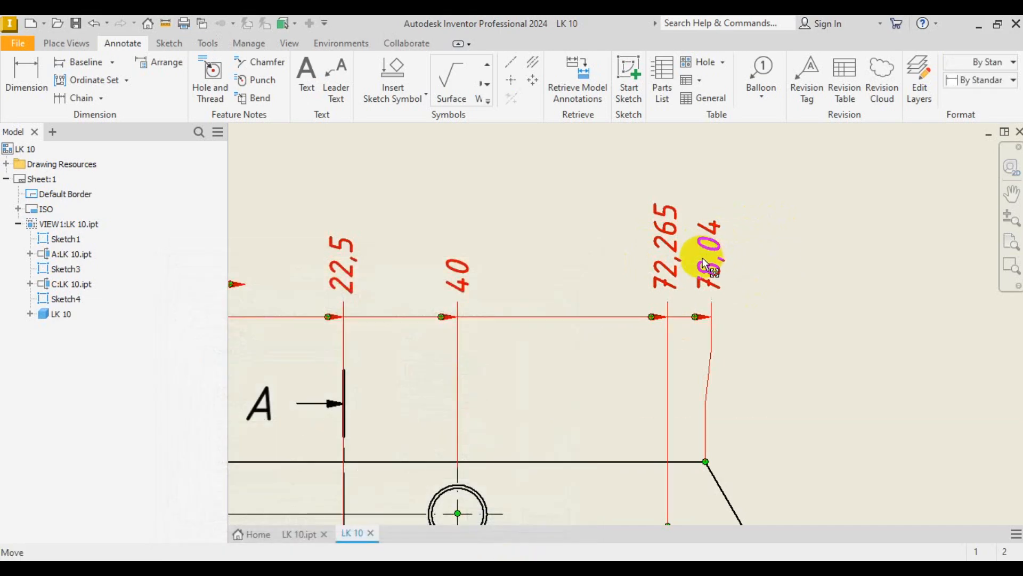
Compare the 78,04 ordinate dimension with the Detail LK.10 reference, and return to the Inventor drawing.
{"action": "left_click", "coordinate": [353, 568]}
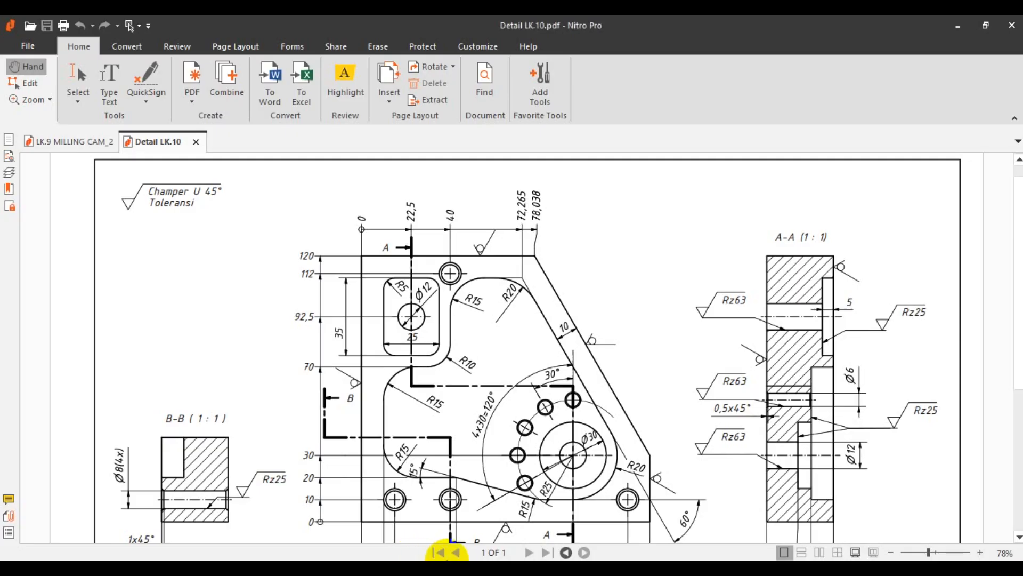
{"action": "left_click", "coordinate": [421, 568]}
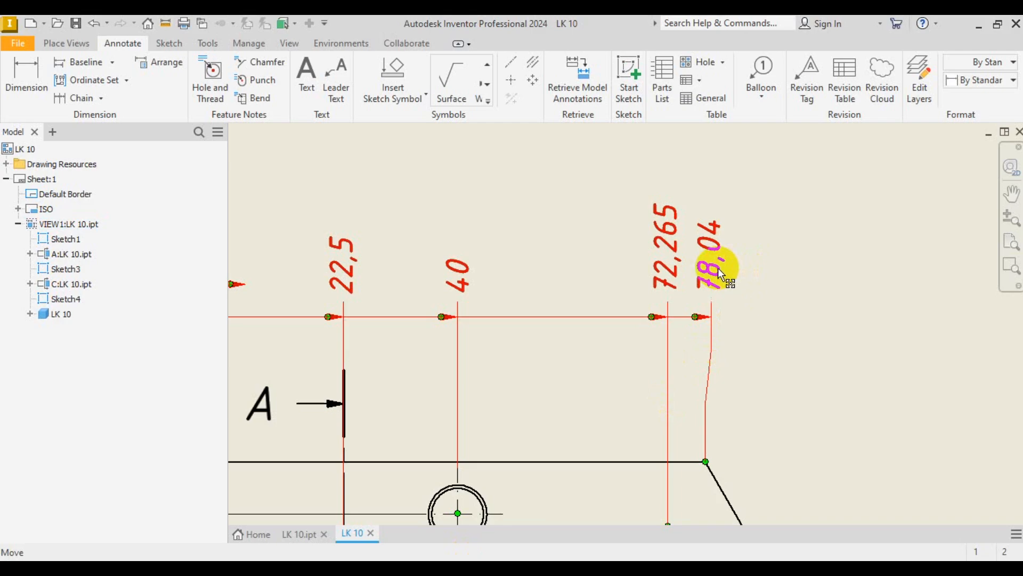
Set the primary unit precision of the 78,04 ordinate dimension to 3,123, keeping its primary tolerance precision at 2,12.
{"action": "double_click", "coordinate": [721, 274]}
{"action": "left_click", "coordinate": [452, 366]}
{"action": "left_click", "coordinate": [436, 410]}
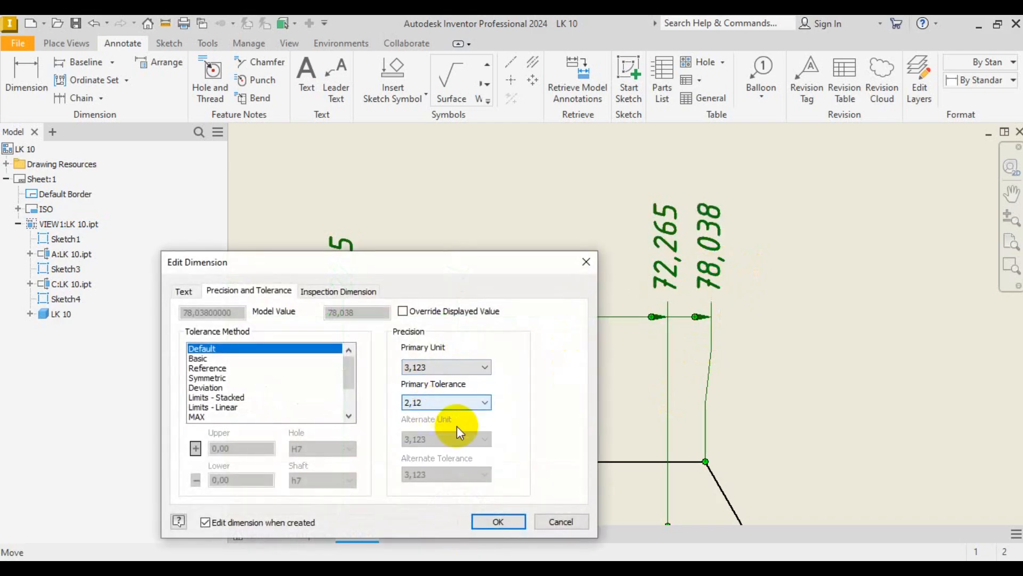
{"action": "left_click", "coordinate": [498, 522]}
{"action": "scroll", "coordinate": [728, 231], "scroll_direction": "down", "scroll_amount": 3}
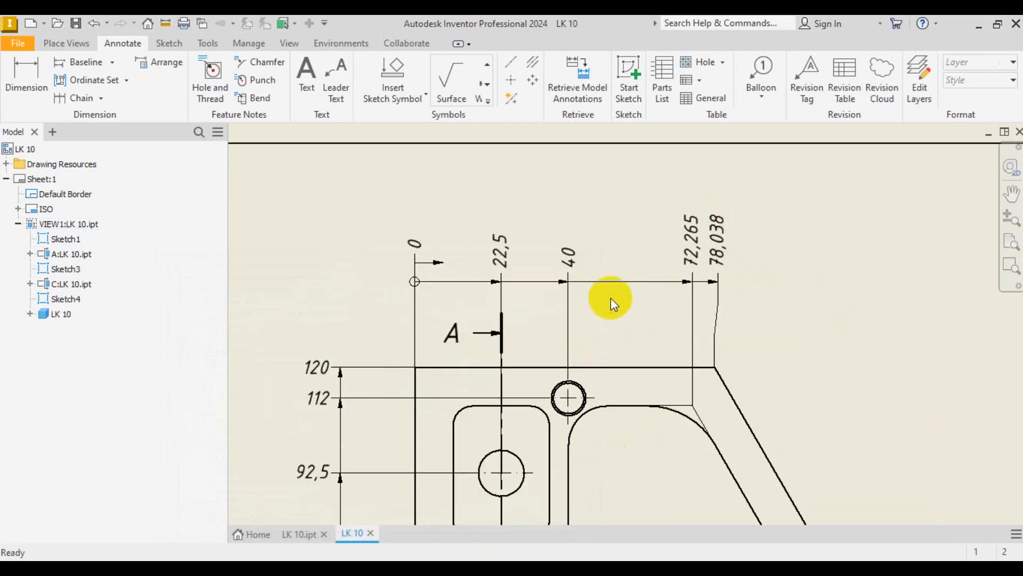
{"action": "scroll", "coordinate": [672, 235], "scroll_direction": "down", "scroll_amount": 3}
{"action": "scroll", "coordinate": [665, 277], "scroll_direction": "up", "scroll_amount": 4}
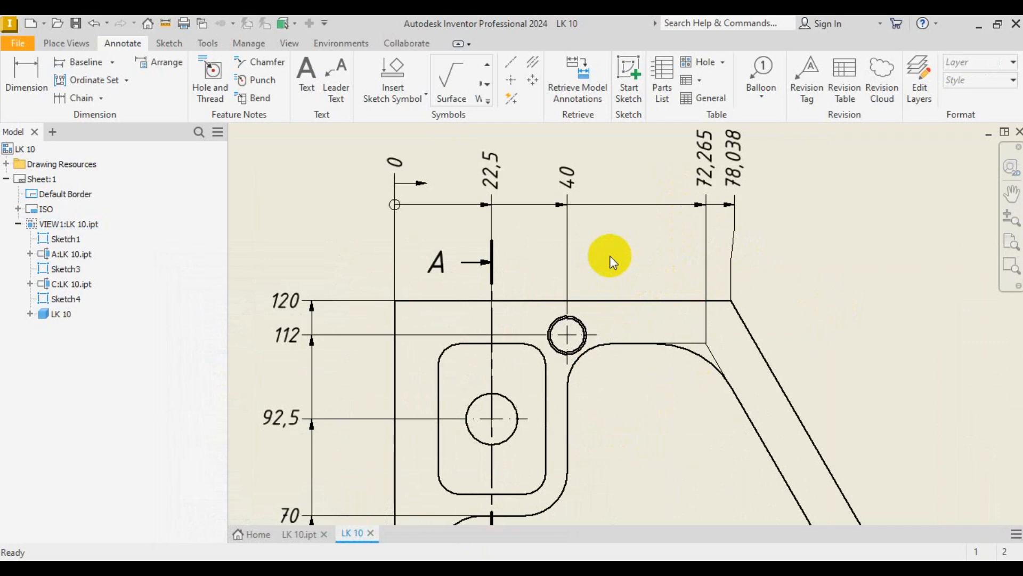
{"action": "scroll", "coordinate": [609, 255], "scroll_direction": "down", "scroll_amount": 3}
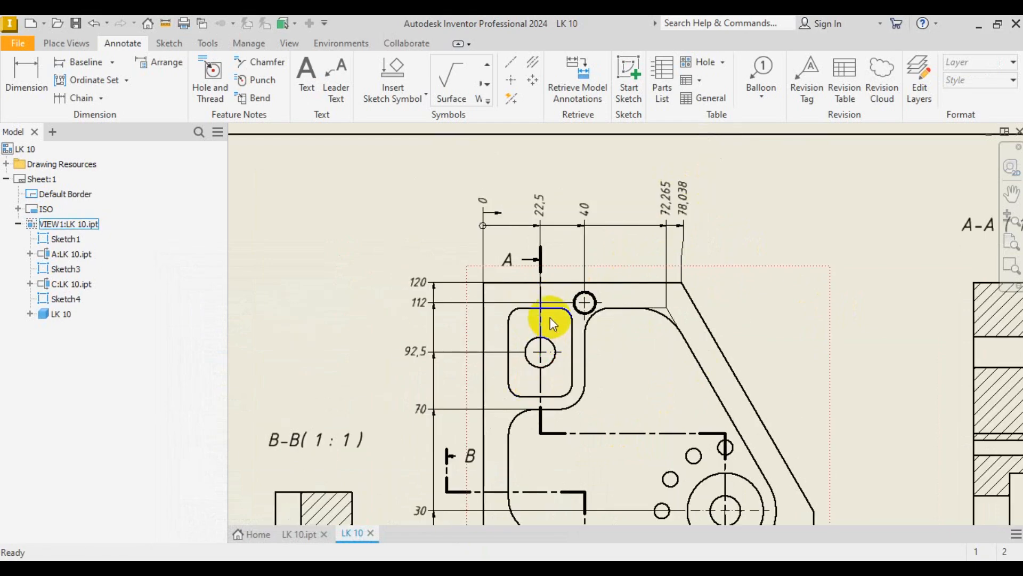
Examine the front view's remaining dimensions in the Detail LK.10 reference, including the lower ordinate set, and return to the Inventor drawing.
{"action": "left_click", "coordinate": [457, 568]}
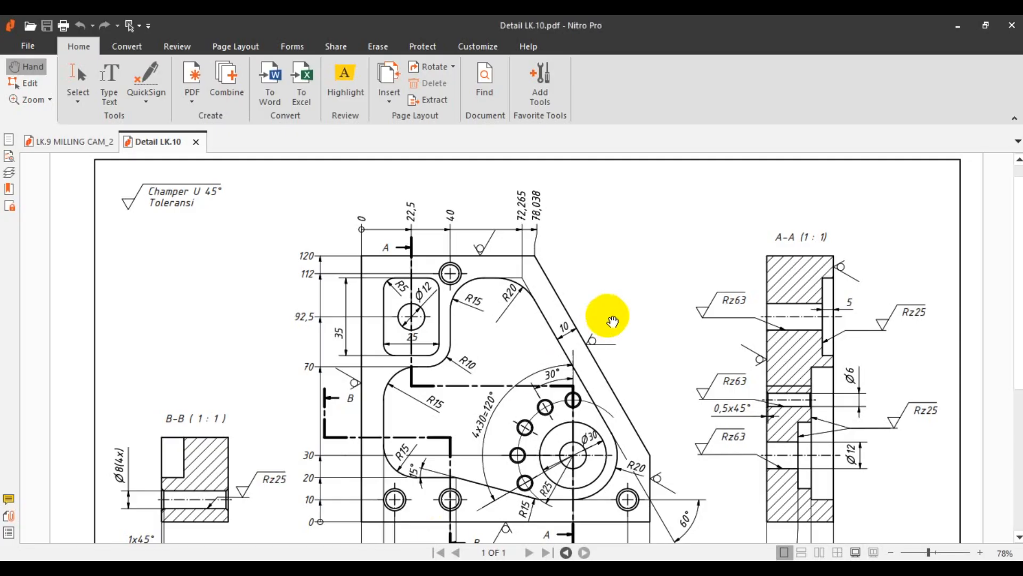
{"action": "scroll", "coordinate": [384, 224], "scroll_direction": "down", "scroll_amount": 1}
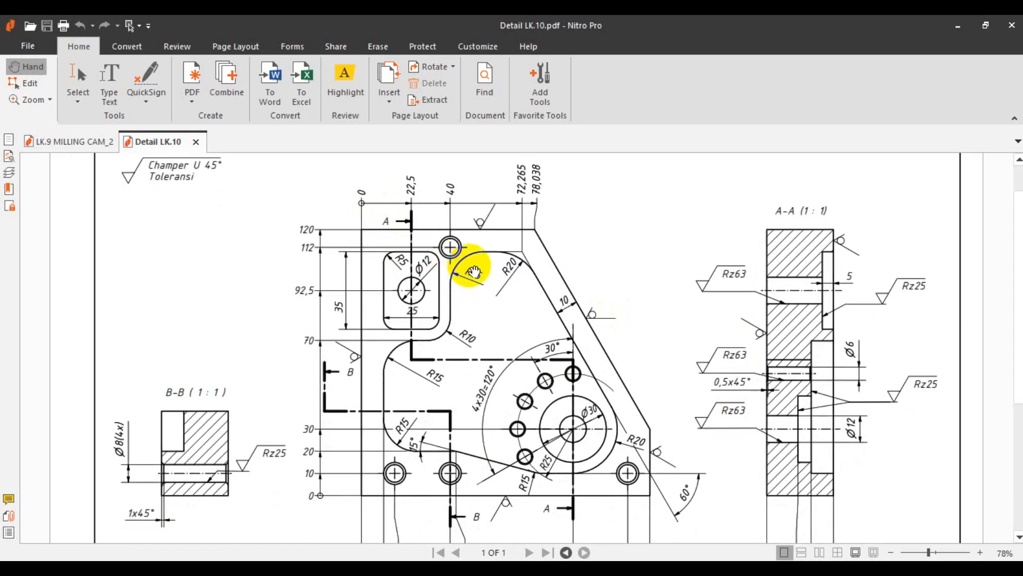
{"action": "scroll", "coordinate": [570, 323], "scroll_direction": "down", "scroll_amount": 5}
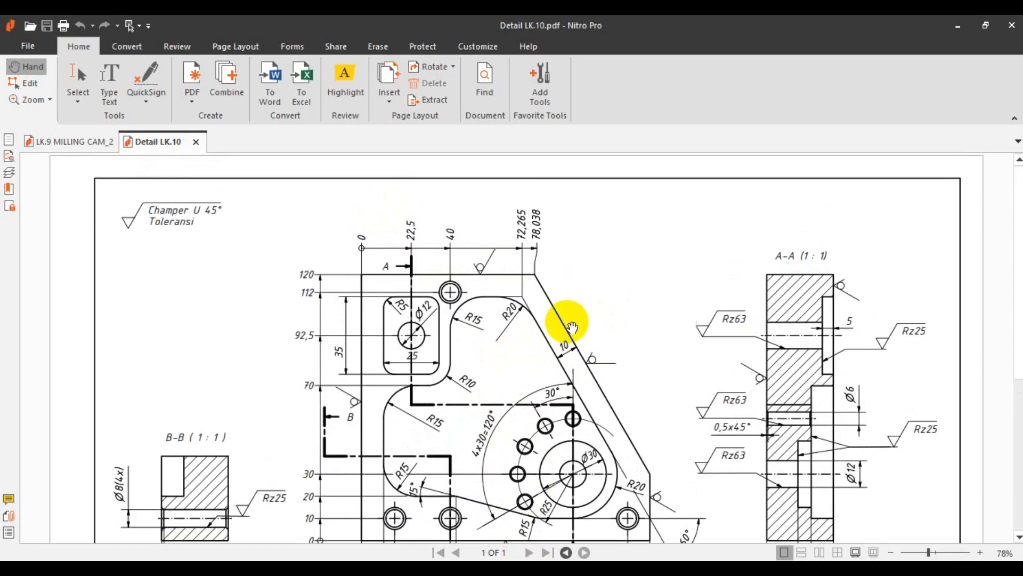
{"action": "scroll", "coordinate": [569, 326], "scroll_direction": "down", "scroll_amount": 2}
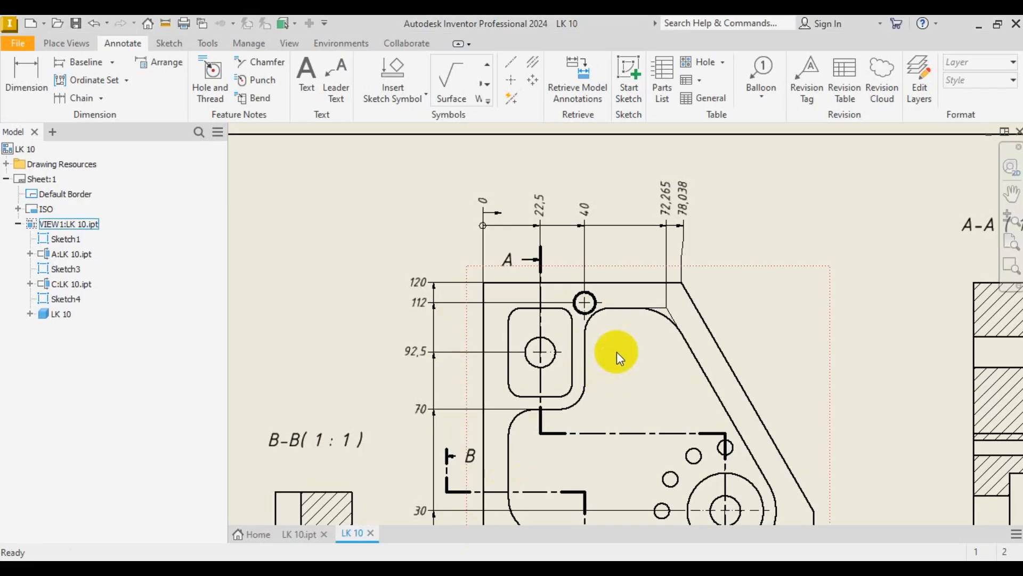
{"action": "scroll", "coordinate": [604, 318], "scroll_direction": "up", "scroll_amount": 3}
{"action": "scroll", "coordinate": [533, 277], "scroll_direction": "down", "scroll_amount": 6}
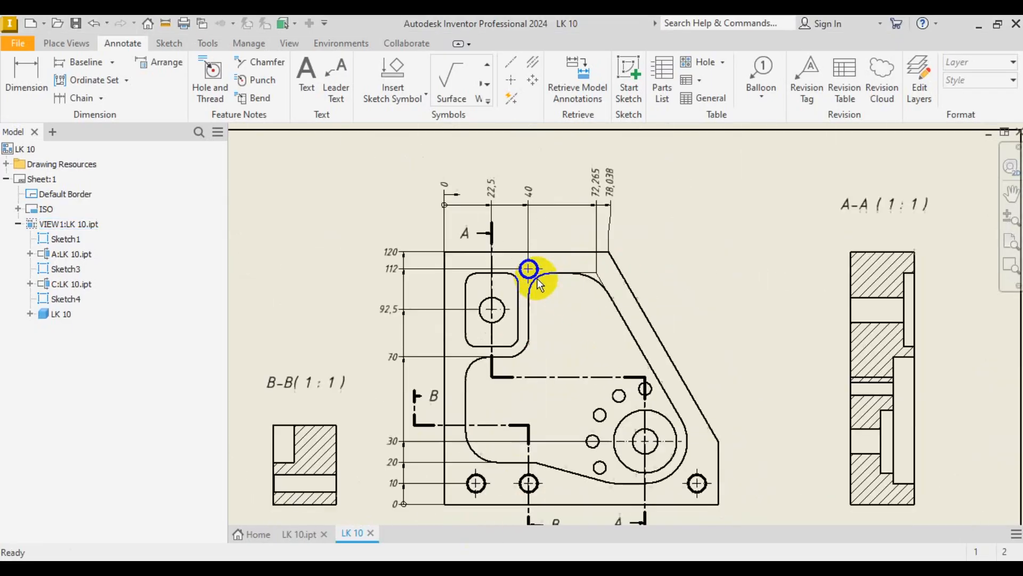
Start an ordinate dimension set from the front view's left outer edge and include the center marks of the two lower-left holes.
{"action": "scroll", "coordinate": [538, 350], "scroll_direction": "up", "scroll_amount": 5}
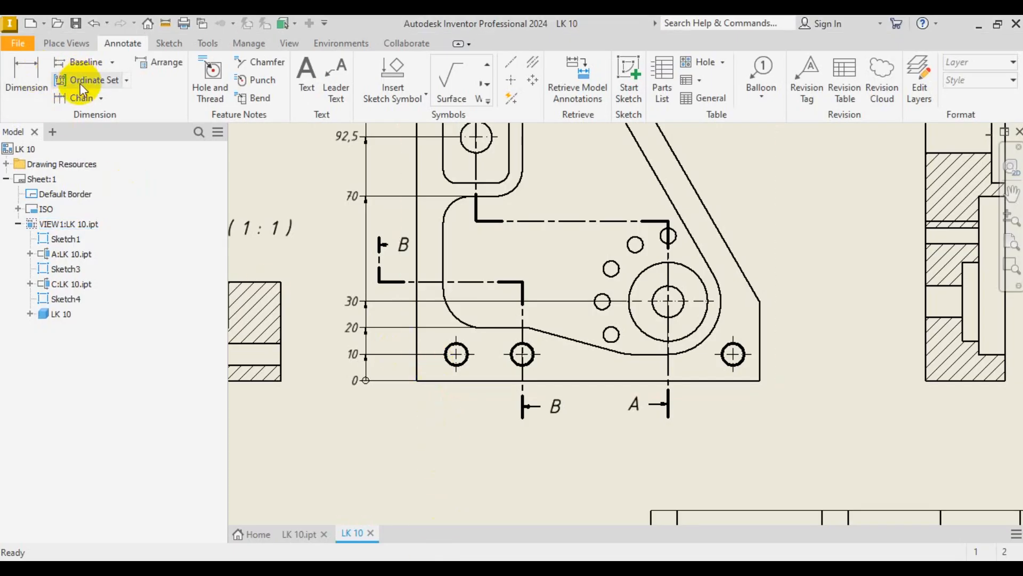
{"action": "left_click", "coordinate": [127, 80]}
{"action": "left_click", "coordinate": [88, 139]}
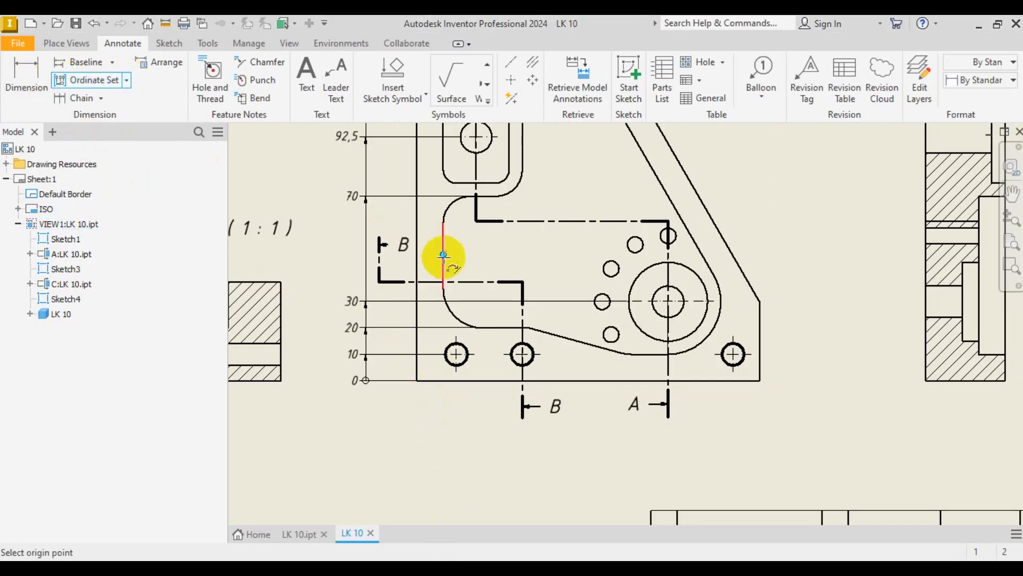
{"action": "scroll", "coordinate": [446, 389], "scroll_direction": "up", "scroll_amount": 5}
{"action": "left_click", "coordinate": [341, 326]}
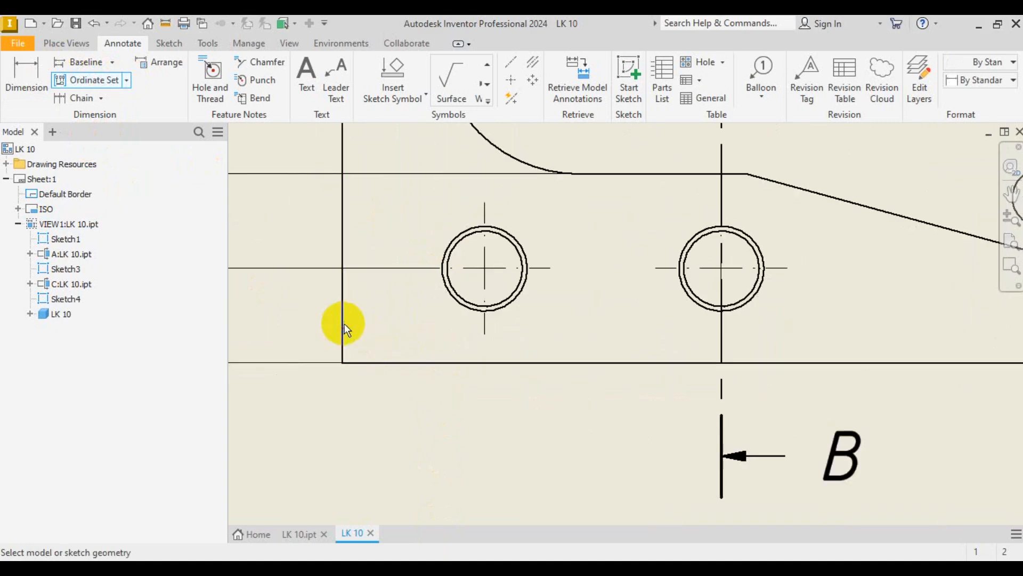
{"action": "left_click", "coordinate": [343, 329]}
{"action": "left_click", "coordinate": [483, 267]}
{"action": "left_click", "coordinate": [694, 275]}
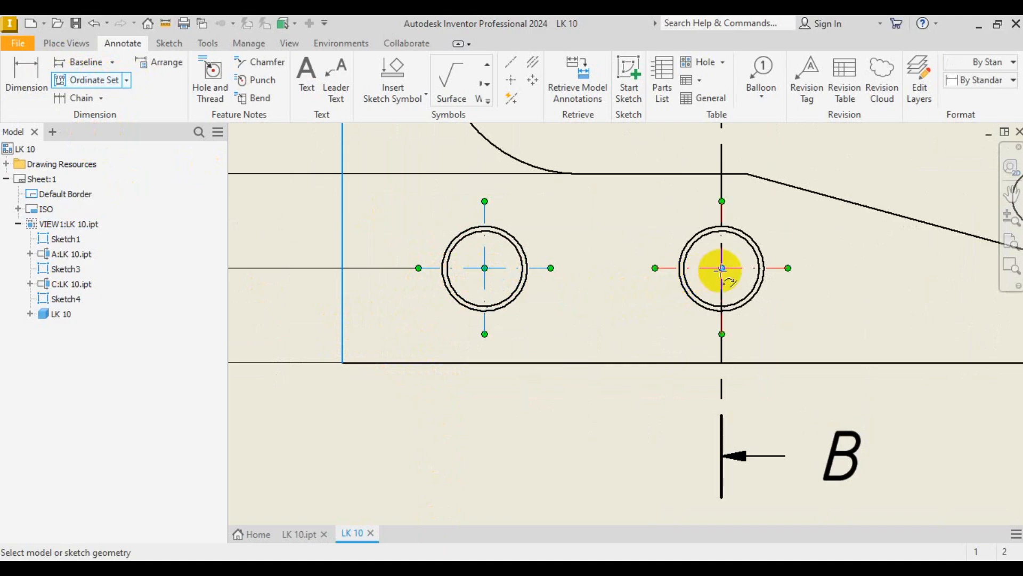
{"action": "scroll", "coordinate": [566, 274], "scroll_direction": "down", "scroll_amount": 3}
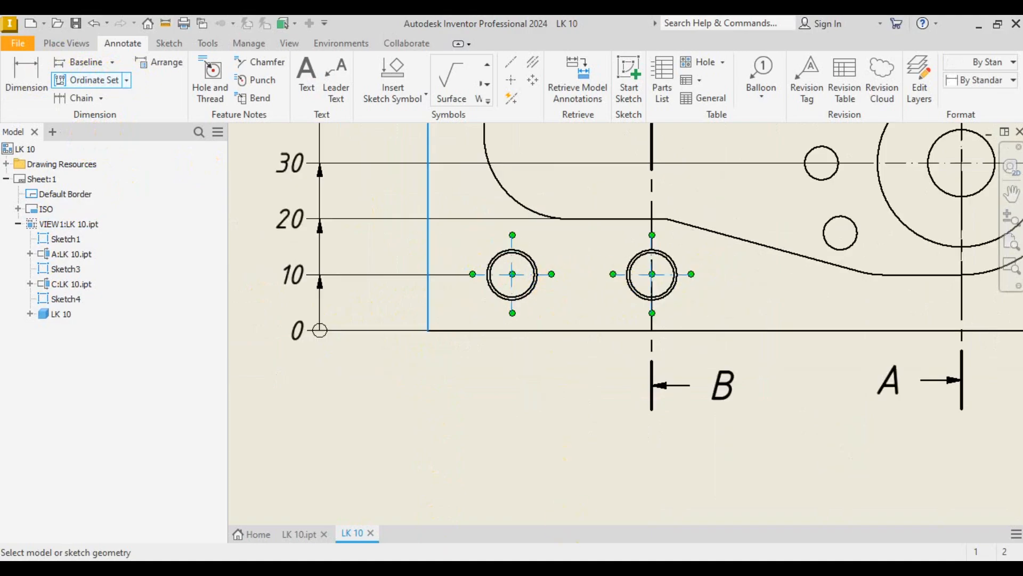
Following the Detail LK.10 reference, add the pocket's left vertical edge and its sloped lower edge to the ordinate selection.
{"action": "key", "text": "alt+Tab"}
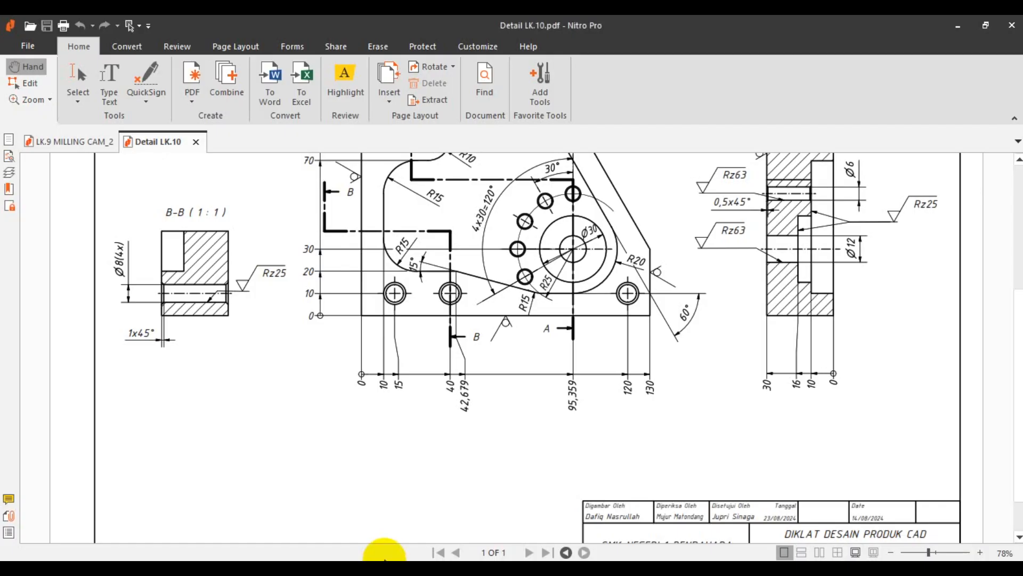
{"action": "key", "text": "alt+Tab"}
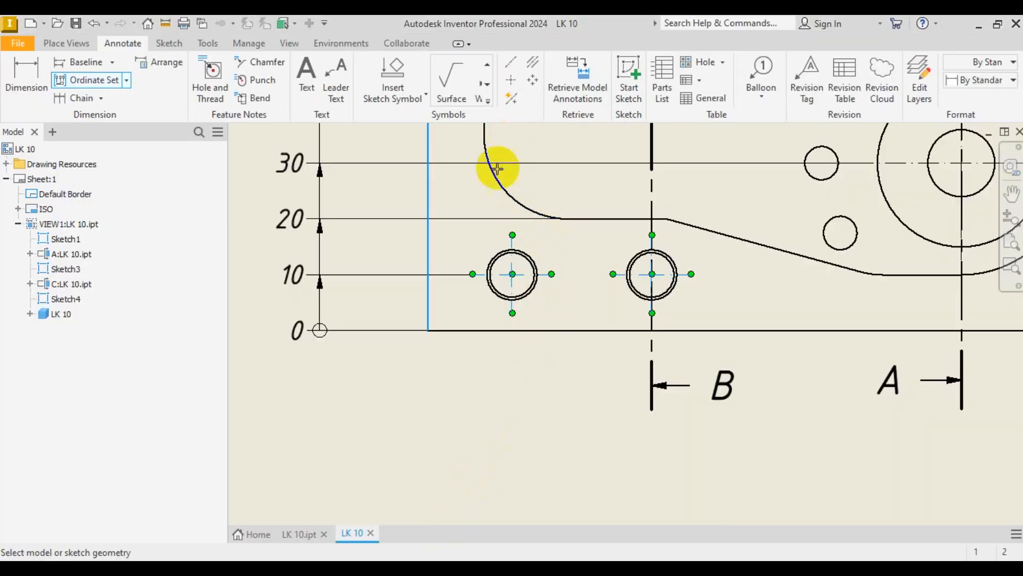
{"action": "scroll", "coordinate": [480, 309], "scroll_direction": "down", "scroll_amount": 4}
{"action": "scroll", "coordinate": [504, 285], "scroll_direction": "up", "scroll_amount": 3}
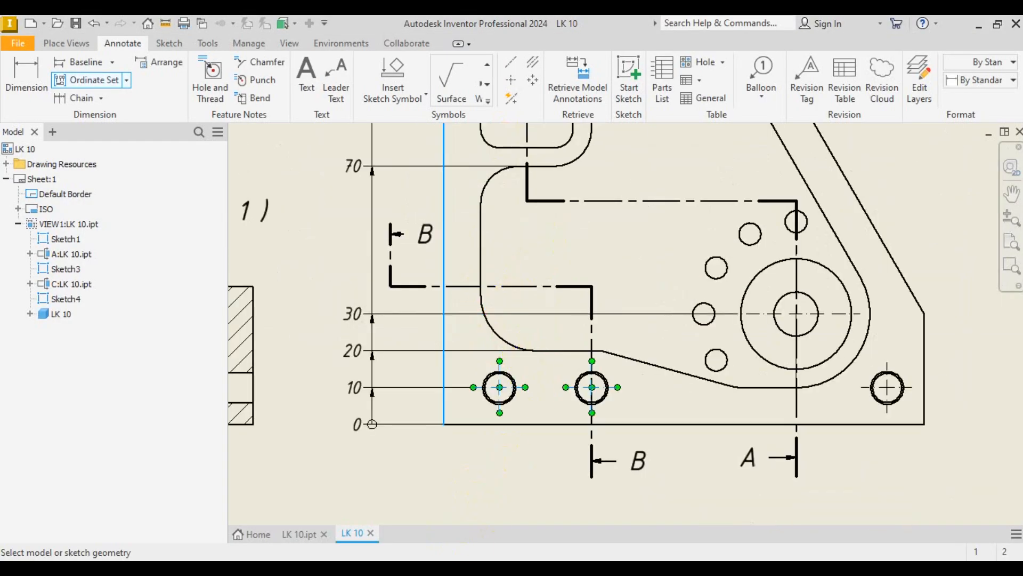
{"action": "key", "text": "alt+Tab"}
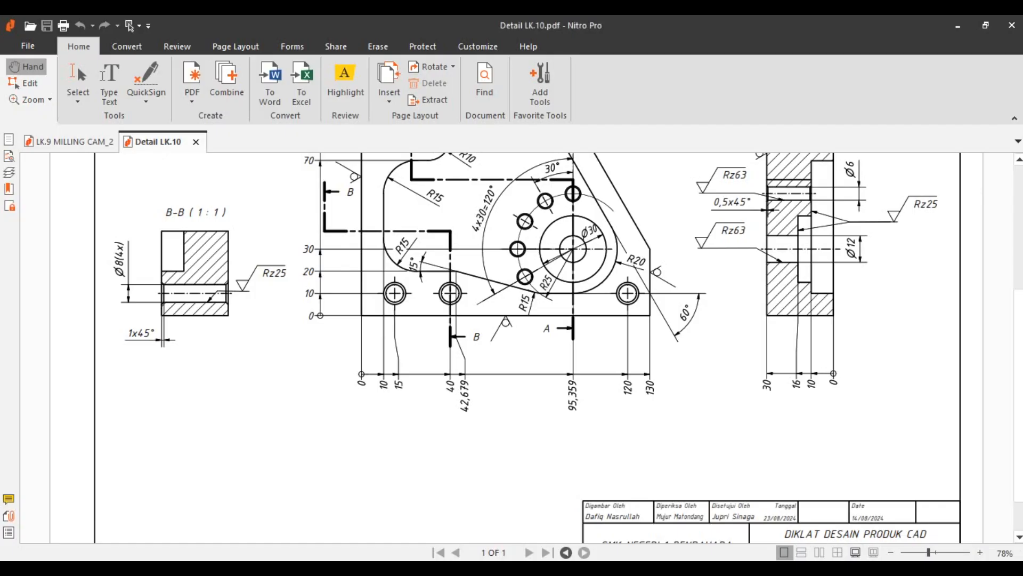
{"action": "key", "text": "alt+Tab"}
{"action": "left_click", "coordinate": [468, 258]}
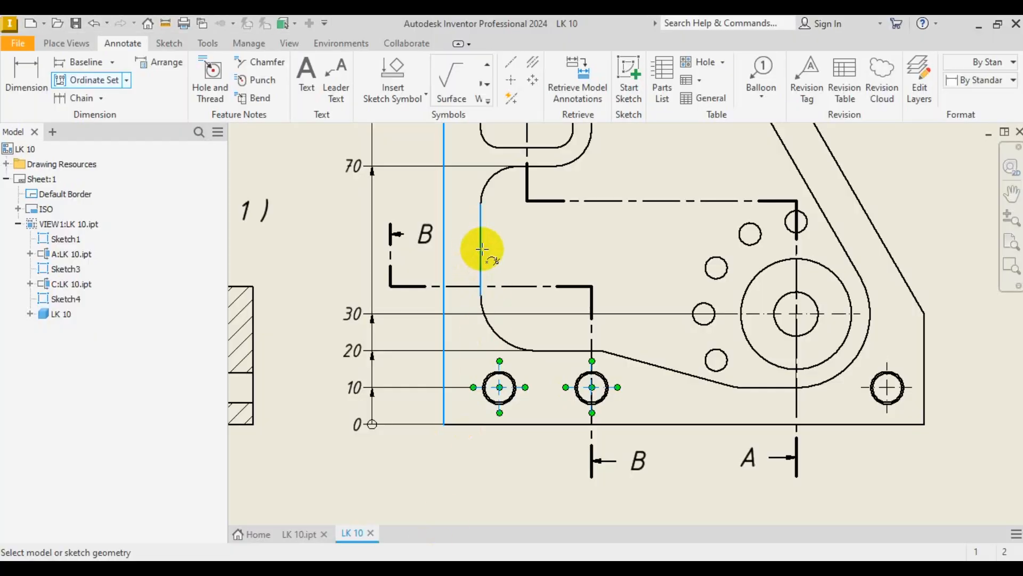
{"action": "key", "text": "alt+Tab"}
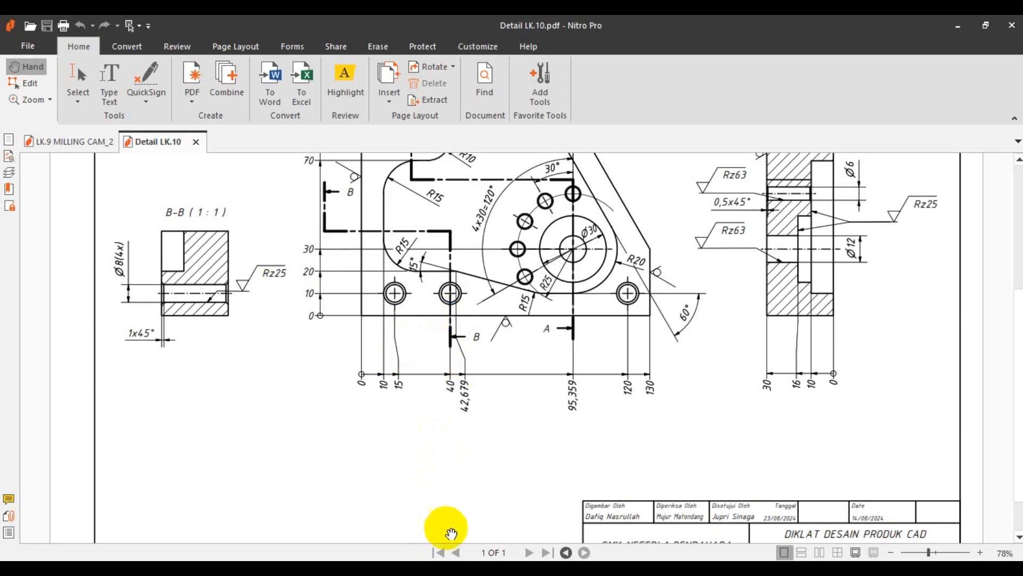
{"action": "key", "text": "alt+Tab"}
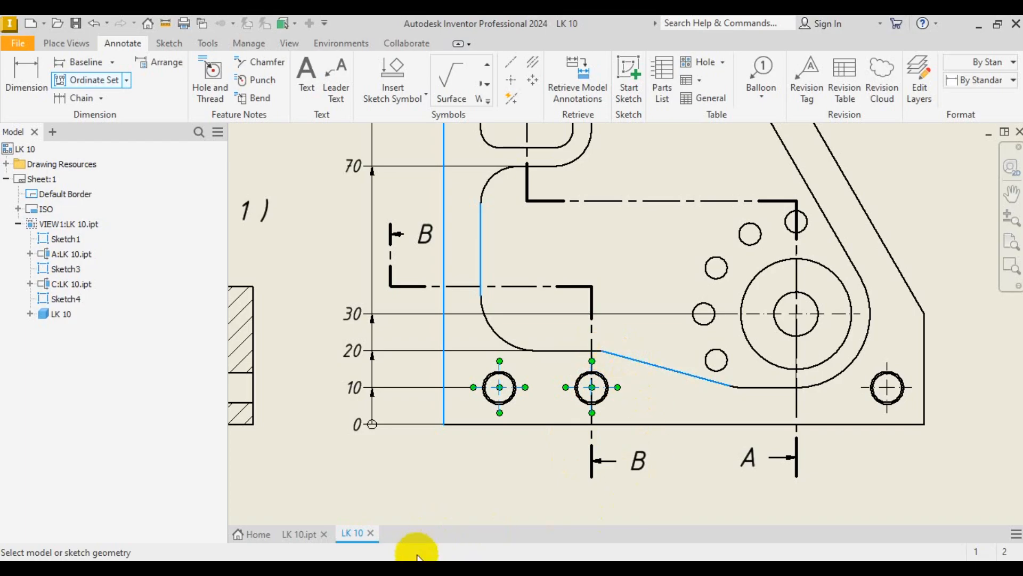
Following the Detail LK.10 reference, add the center marks of the large concentric circles and the lower-right hole to the ordinate selection.
{"action": "key", "text": "alt+Tab"}
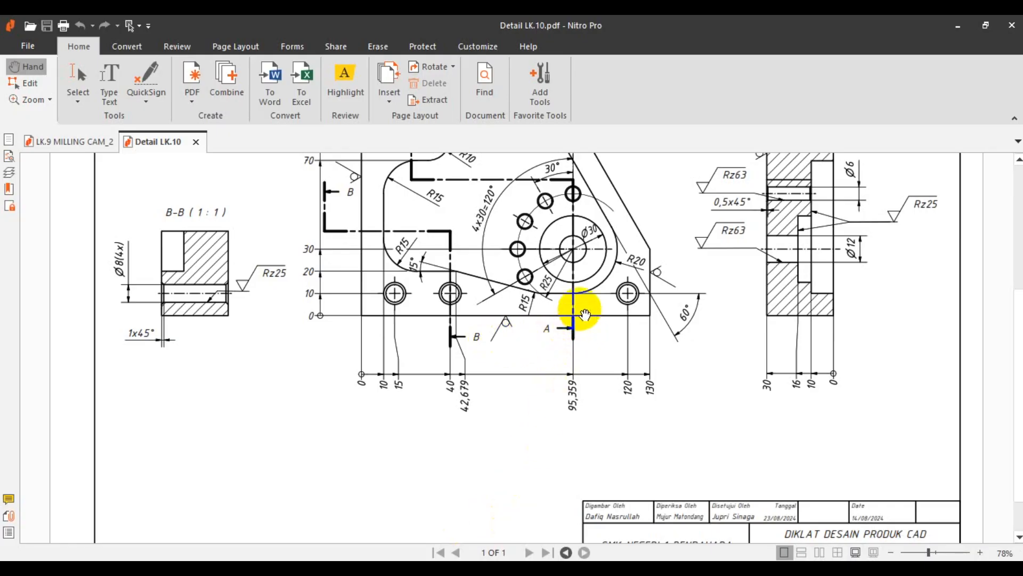
{"action": "key", "text": "alt+Tab"}
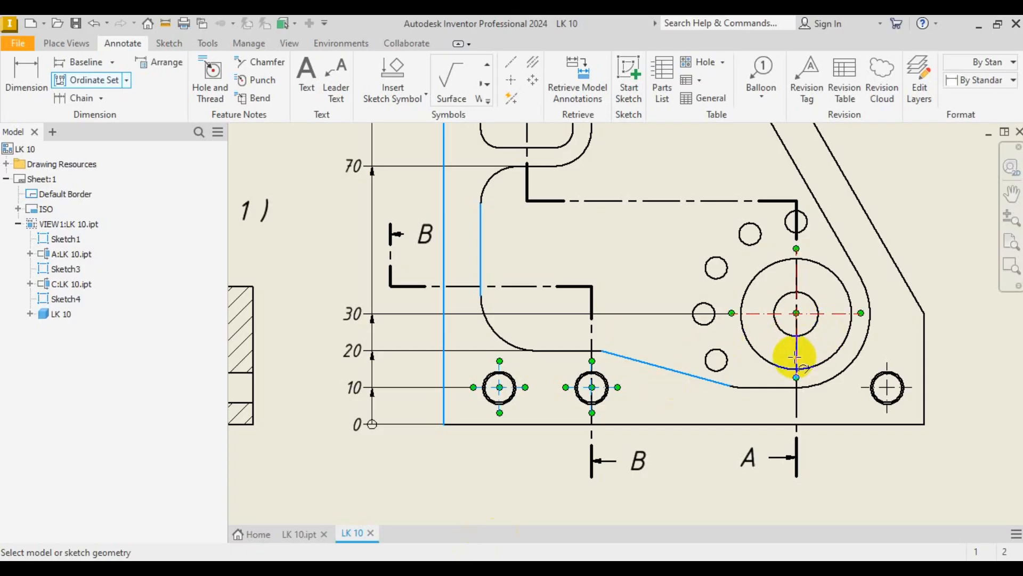
{"action": "key", "text": "alt+Tab"}
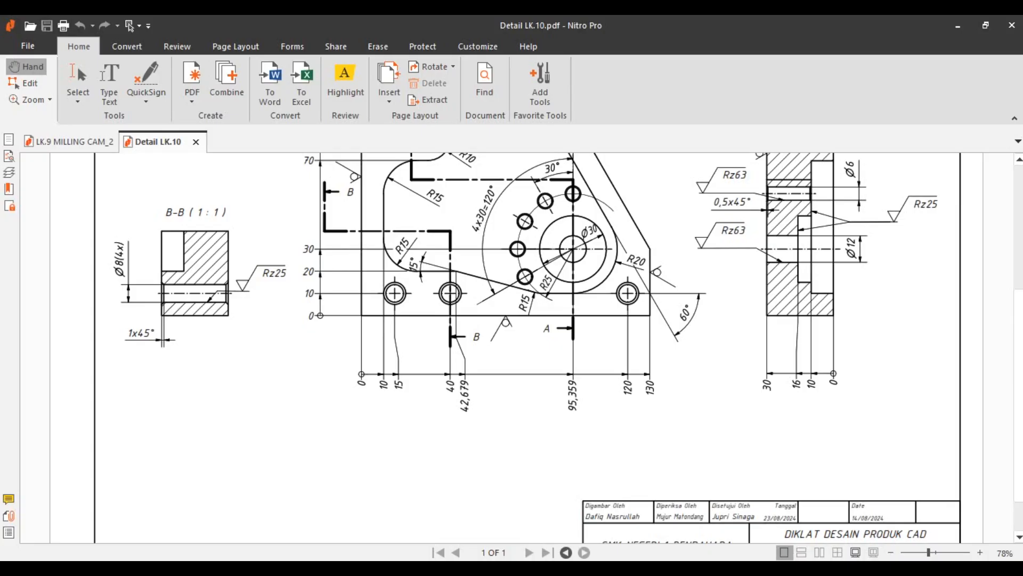
{"action": "key", "text": "alt+Tab"}
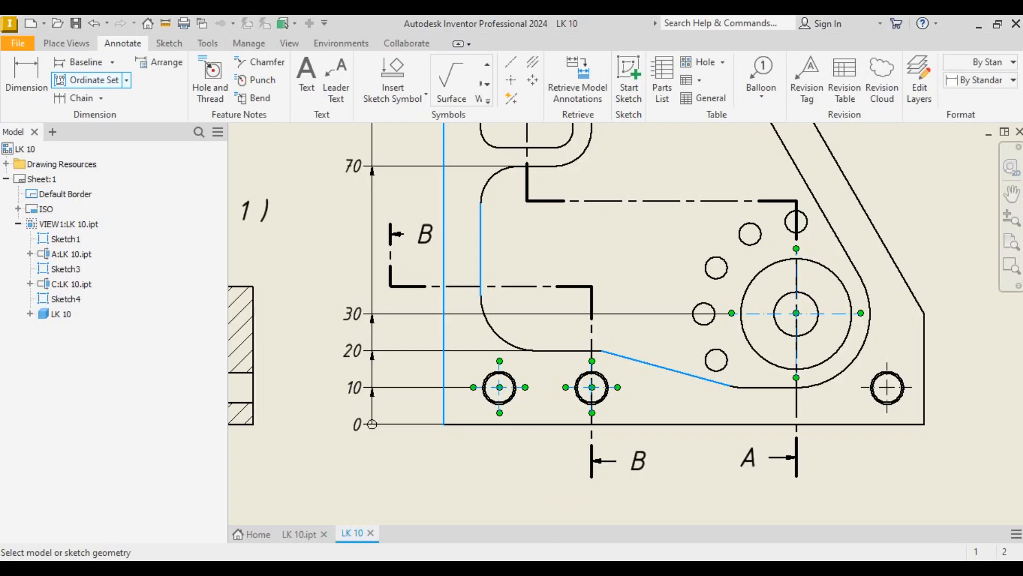
{"action": "left_click", "coordinate": [882, 388]}
{"action": "key", "text": "alt+Tab"}
{"action": "key", "text": "alt+Tab"}
Finish the selection with the part's right vertical edge and place the horizontal ordinate set below the front view.
{"action": "right_click", "coordinate": [926, 381]}
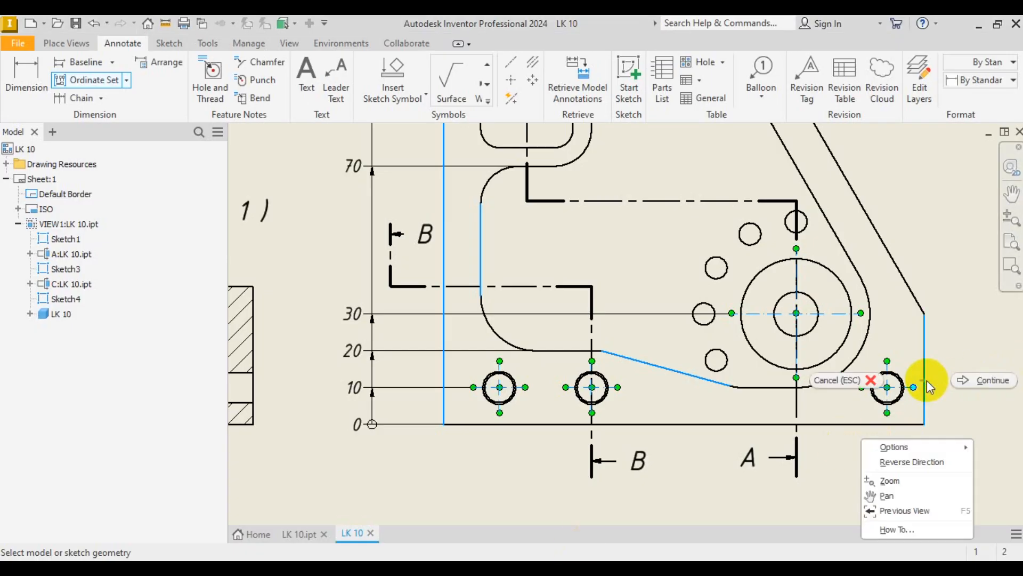
{"action": "left_click", "coordinate": [982, 378]}
{"action": "left_click", "coordinate": [947, 373]}
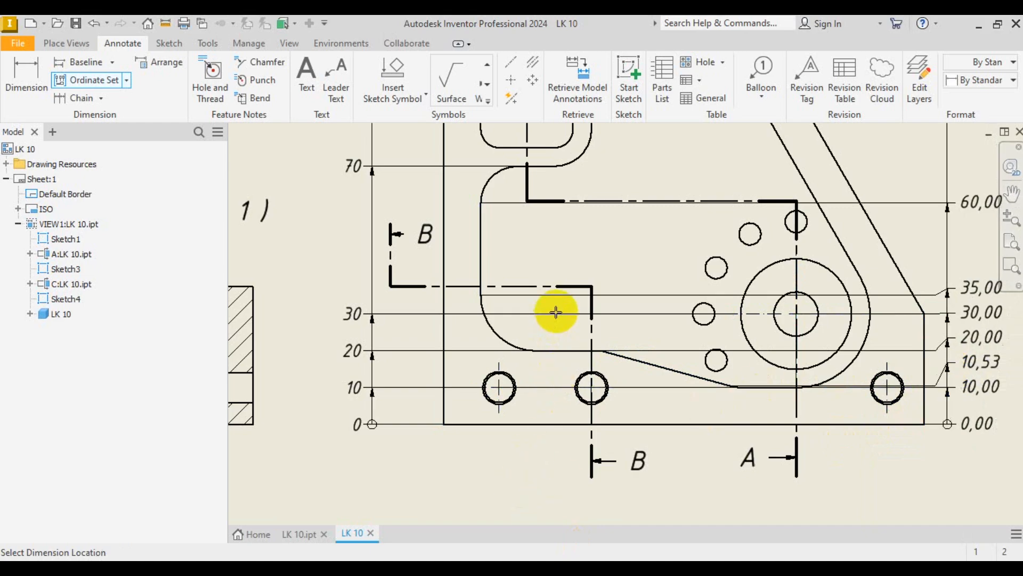
{"action": "scroll", "coordinate": [554, 313], "scroll_direction": "up", "scroll_amount": 5}
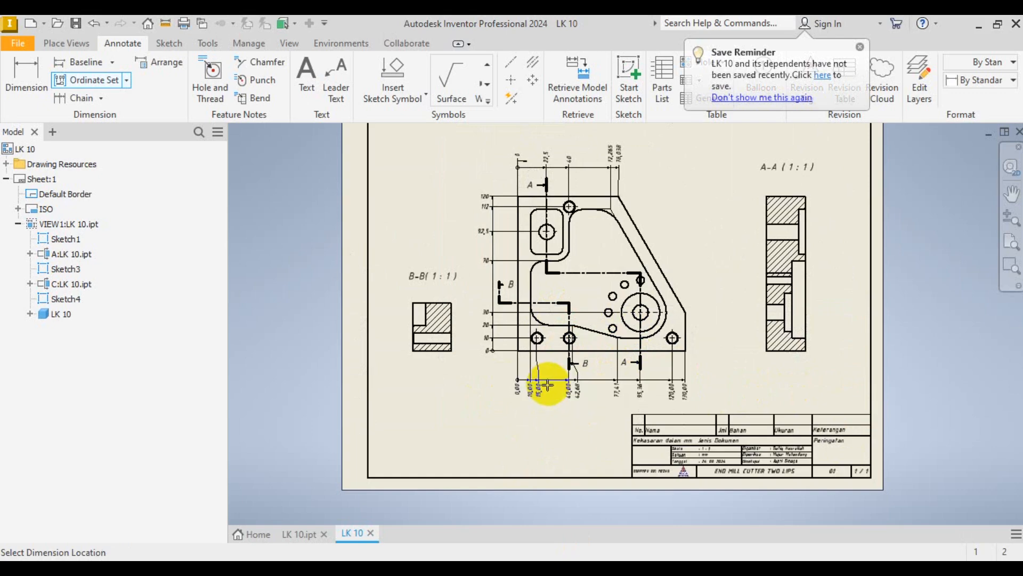
{"action": "left_click", "coordinate": [548, 383]}
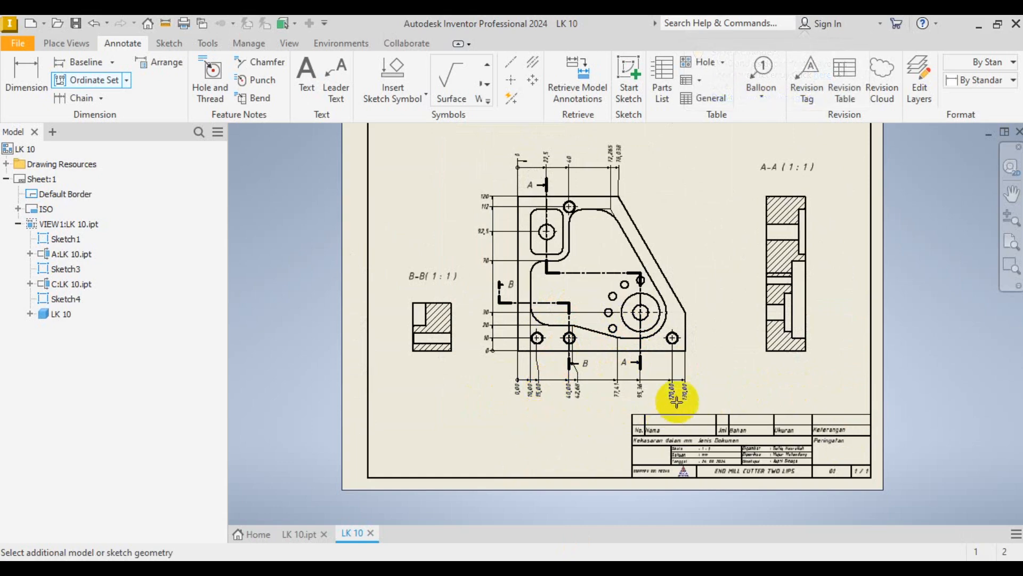
{"action": "right_click", "coordinate": [734, 348]}
{"action": "left_click", "coordinate": [765, 349]}
Delete the 77,41 member from the ordinate set below the front view.
{"action": "scroll", "coordinate": [570, 383], "scroll_direction": "up", "scroll_amount": 8}
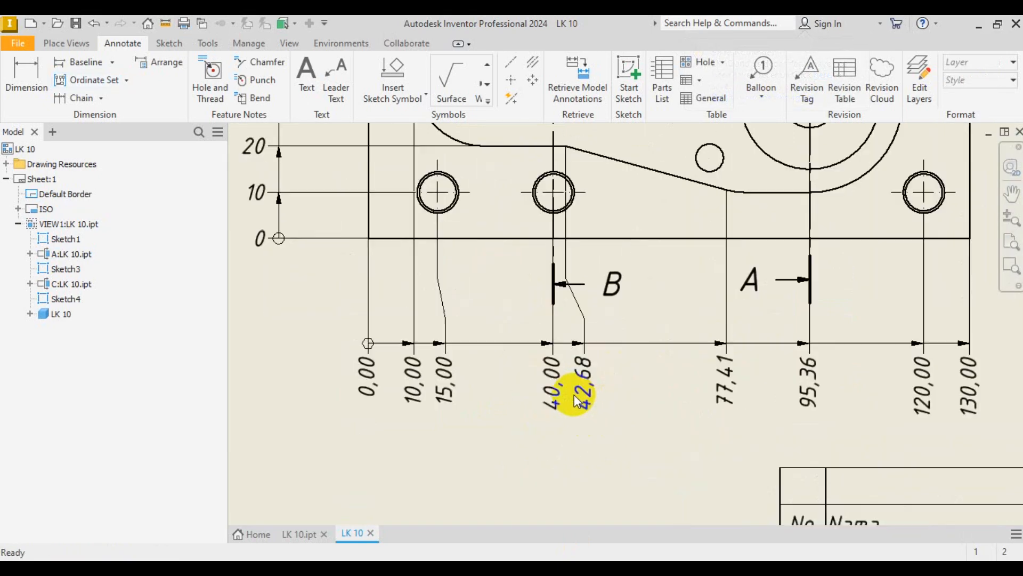
{"action": "scroll", "coordinate": [379, 378], "scroll_direction": "down", "scroll_amount": 3}
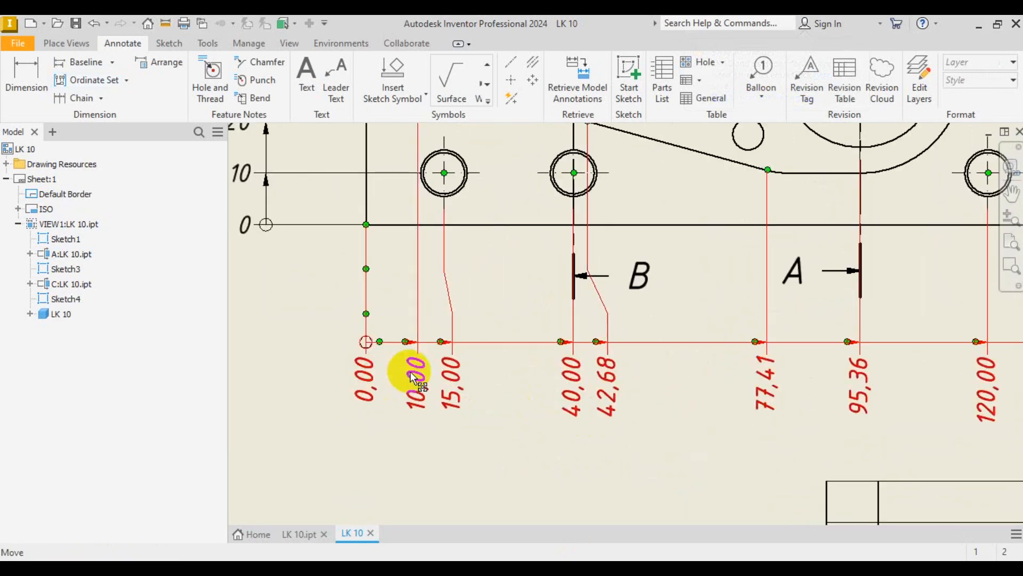
{"action": "scroll", "coordinate": [407, 373], "scroll_direction": "down", "scroll_amount": 2}
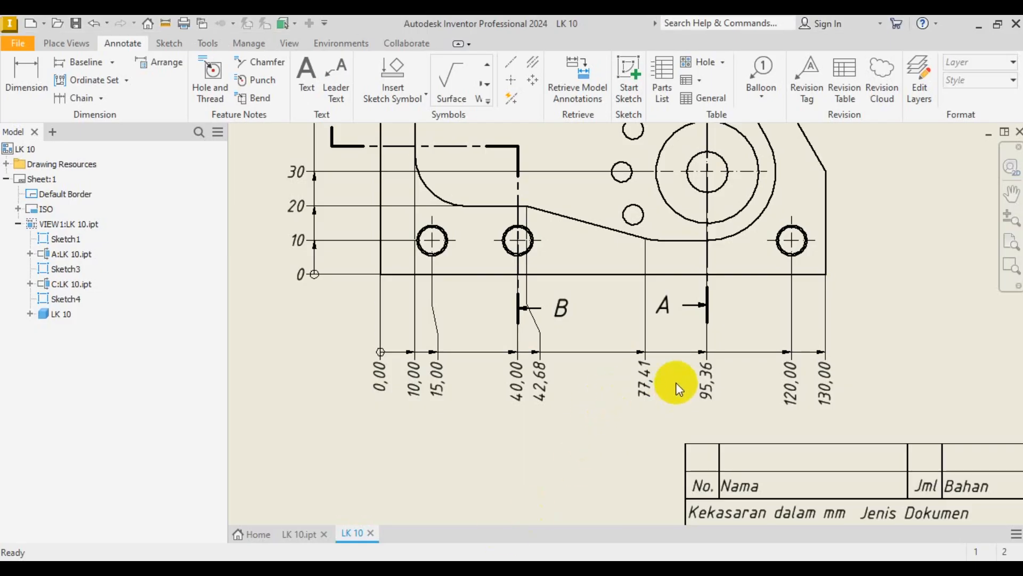
{"action": "right_click", "coordinate": [646, 316]}
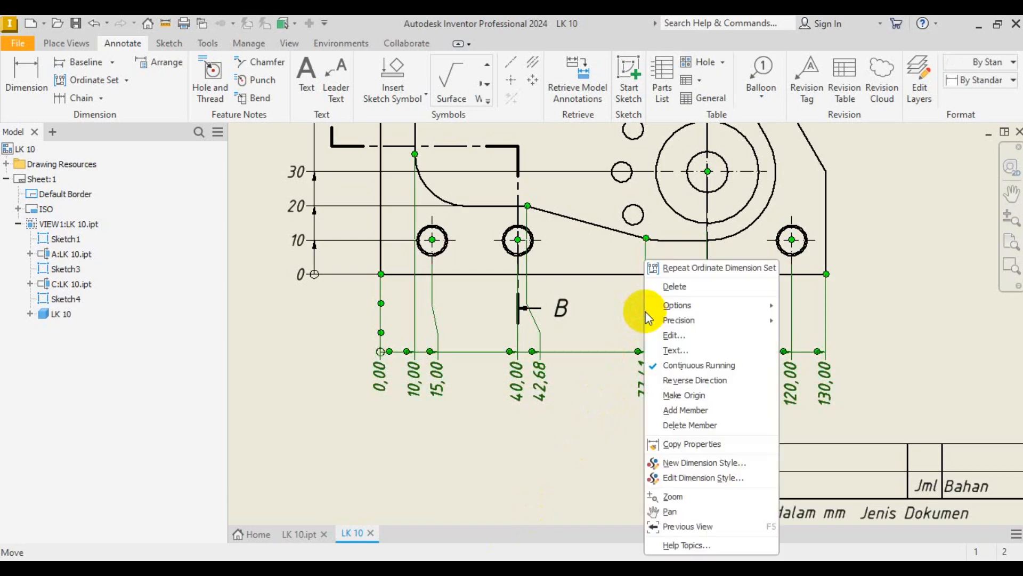
{"action": "left_click", "coordinate": [704, 426]}
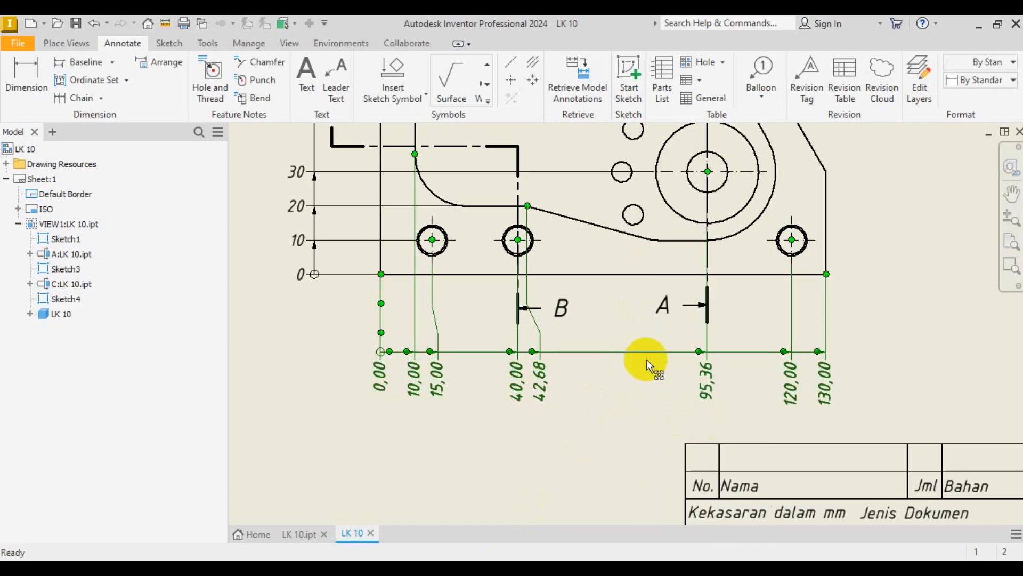
{"action": "left_click", "coordinate": [603, 408]}
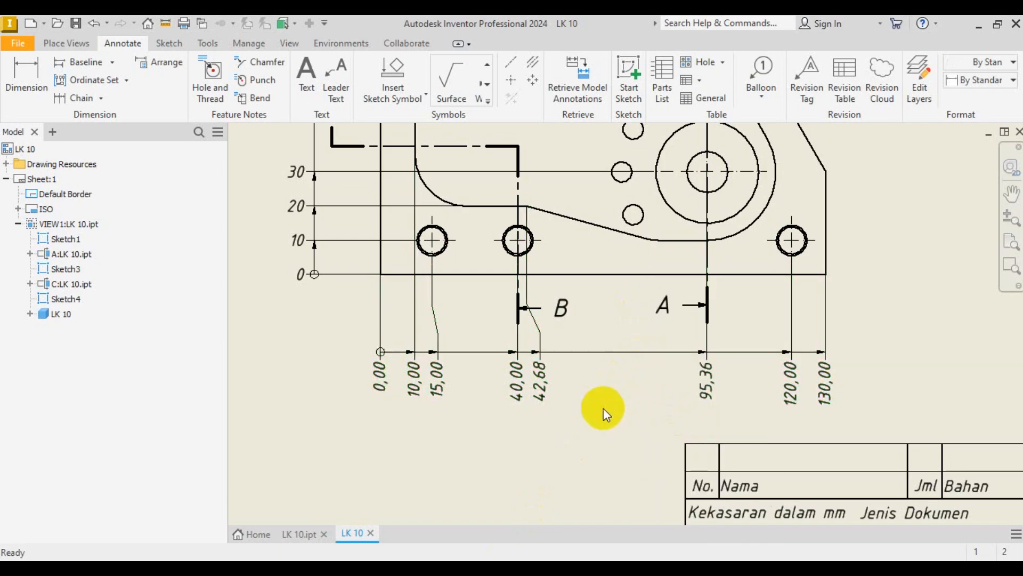
Show the direction arrow at the origin of the ordinate set below the front view and check the set against the Detail LK.10 reference.
{"action": "right_click", "coordinate": [633, 351]}
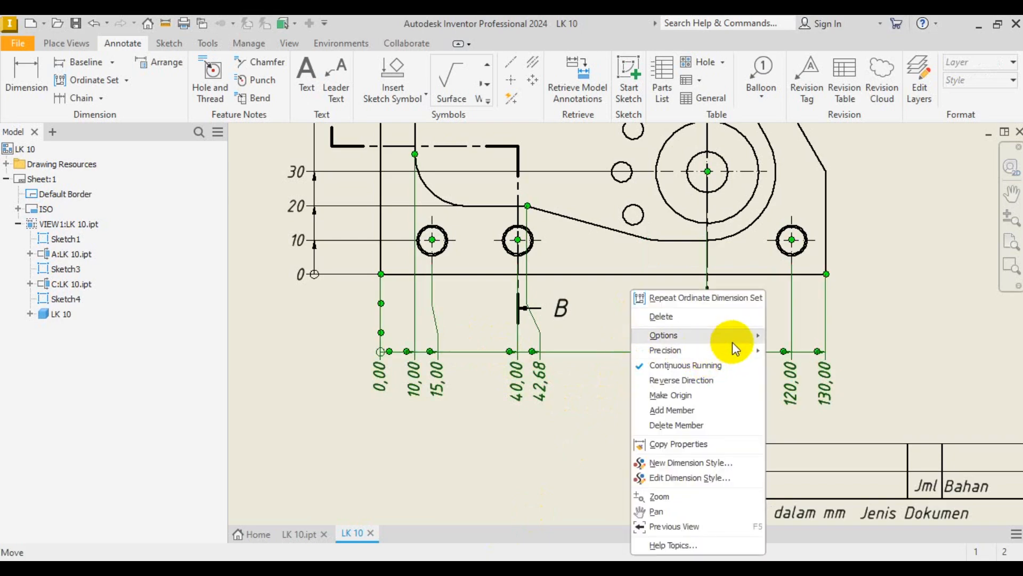
{"action": "mouse_move", "coordinate": [734, 340]}
{"action": "left_click", "coordinate": [787, 363]}
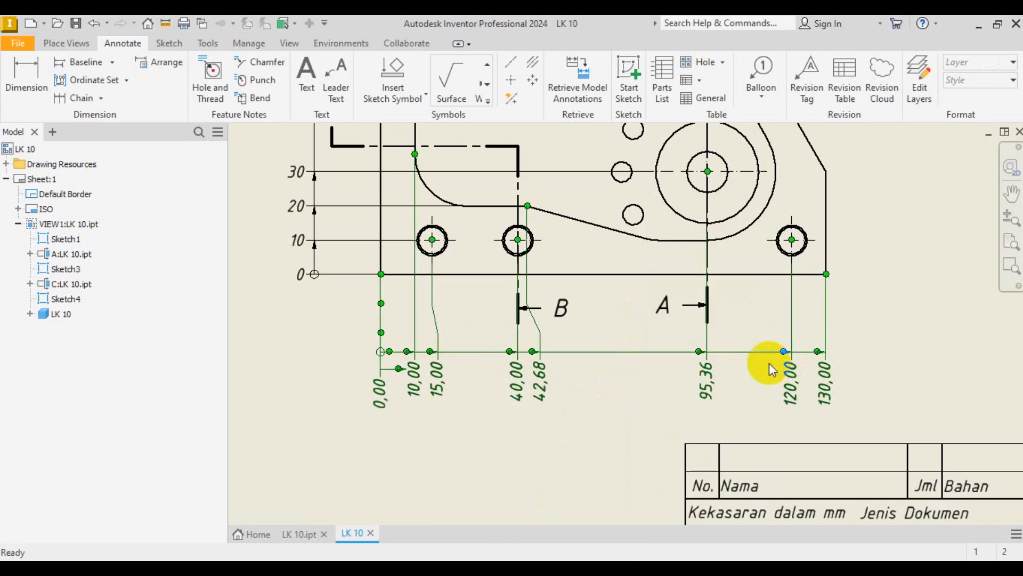
{"action": "left_click", "coordinate": [610, 349]}
{"action": "right_click", "coordinate": [610, 349]}
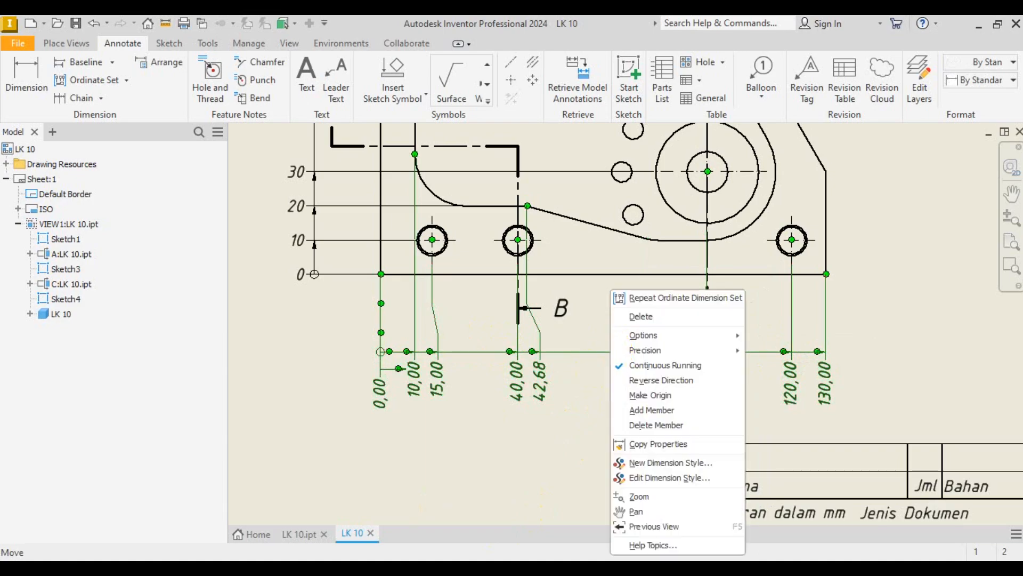
{"action": "key", "text": "alt+Tab"}
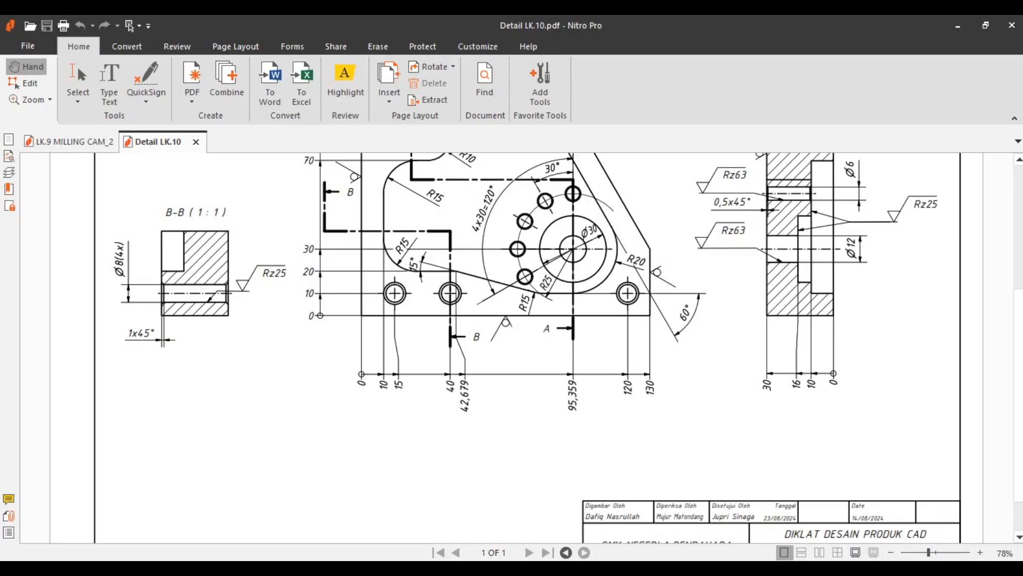
{"action": "key", "text": "alt+Tab"}
{"action": "left_click", "coordinate": [531, 463]}
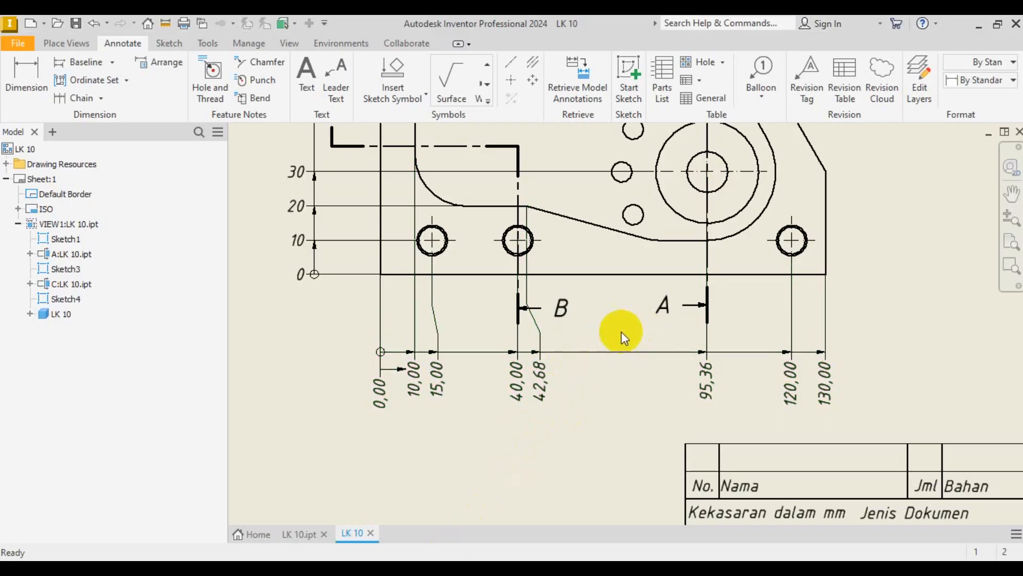
Set the primary unit precision of the 0,00 origin member below the front view to 0.
{"action": "double_click", "coordinate": [374, 405]}
{"action": "left_click", "coordinate": [436, 376]}
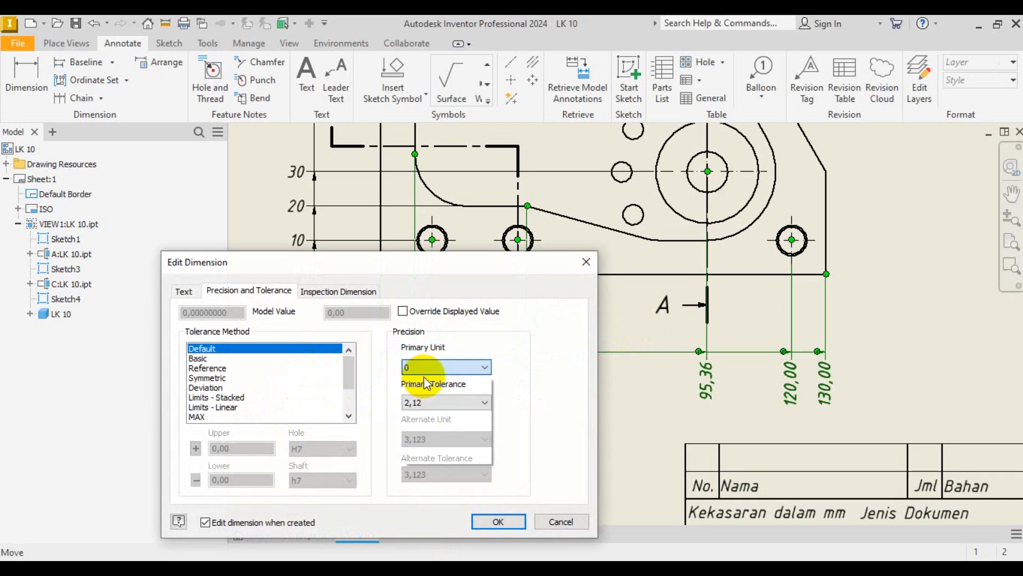
{"action": "left_click", "coordinate": [486, 521]}
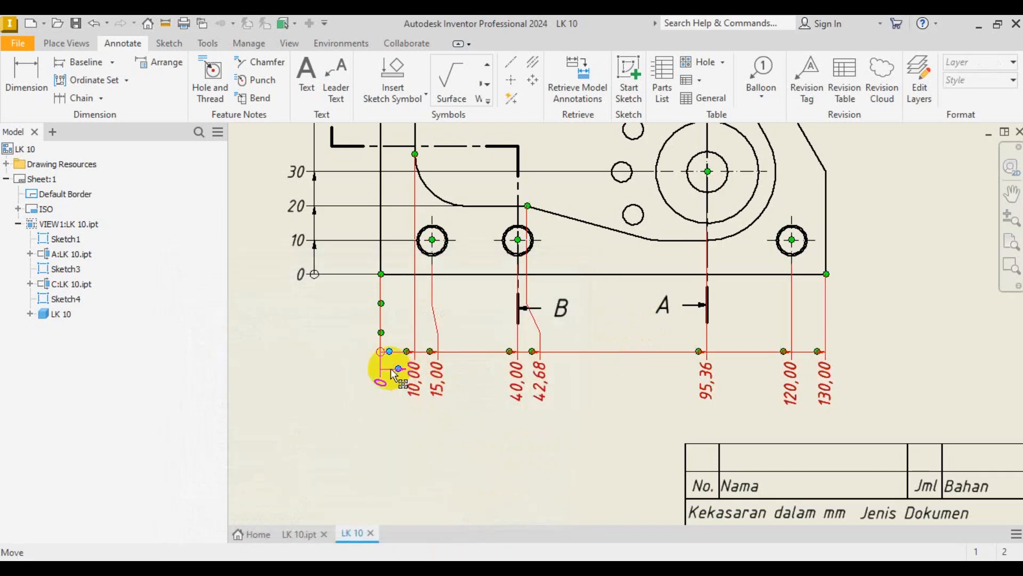
{"action": "left_click", "coordinate": [333, 422]}
Reverse the direction arrow at the origin of the ordinate set below the front view.
{"action": "right_click", "coordinate": [403, 374]}
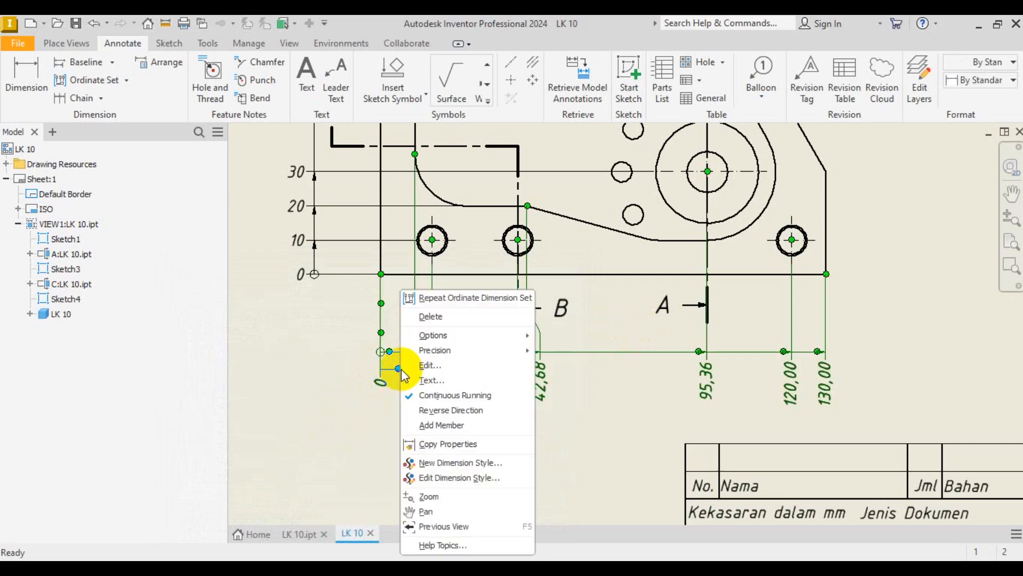
{"action": "left_click", "coordinate": [440, 417]}
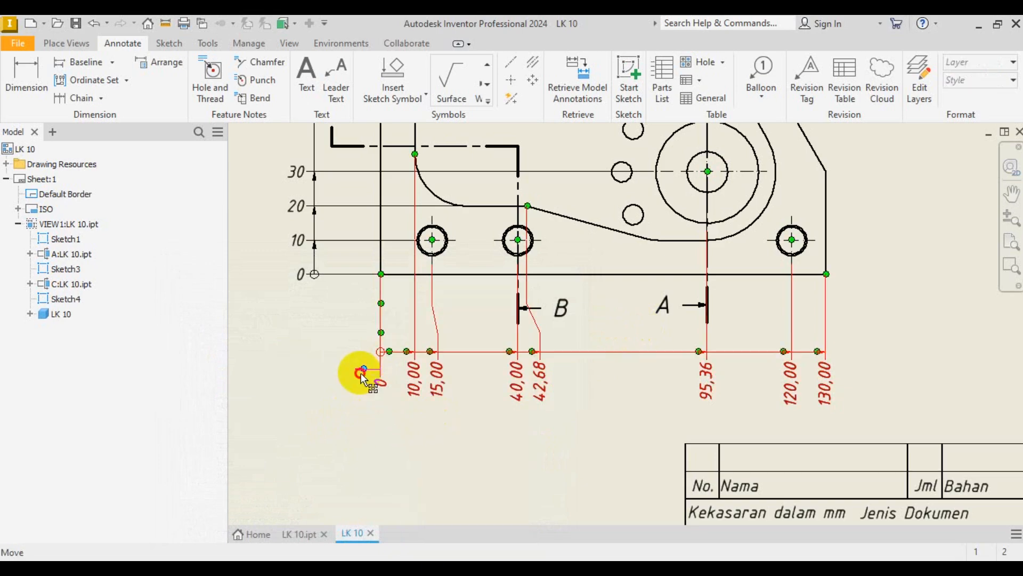
{"action": "right_click", "coordinate": [418, 383]}
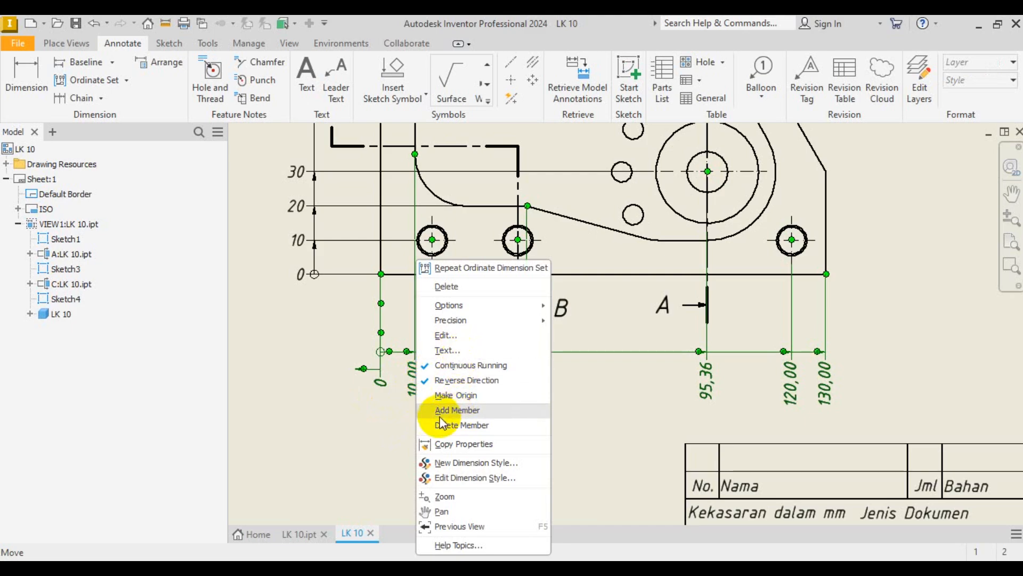
{"action": "left_click", "coordinate": [393, 417]}
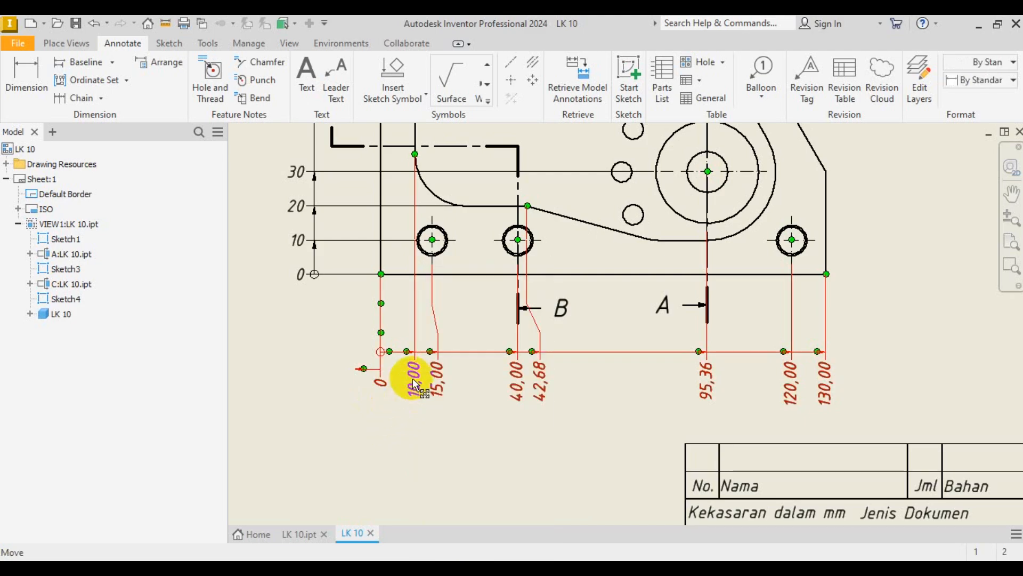
Set the primary unit precision of the 10,00, 15,00 and 40,00 members below the front view to 0.
{"action": "double_click", "coordinate": [415, 384]}
{"action": "left_click", "coordinate": [437, 367]}
{"action": "left_click", "coordinate": [419, 375]}
{"action": "left_click", "coordinate": [486, 521]}
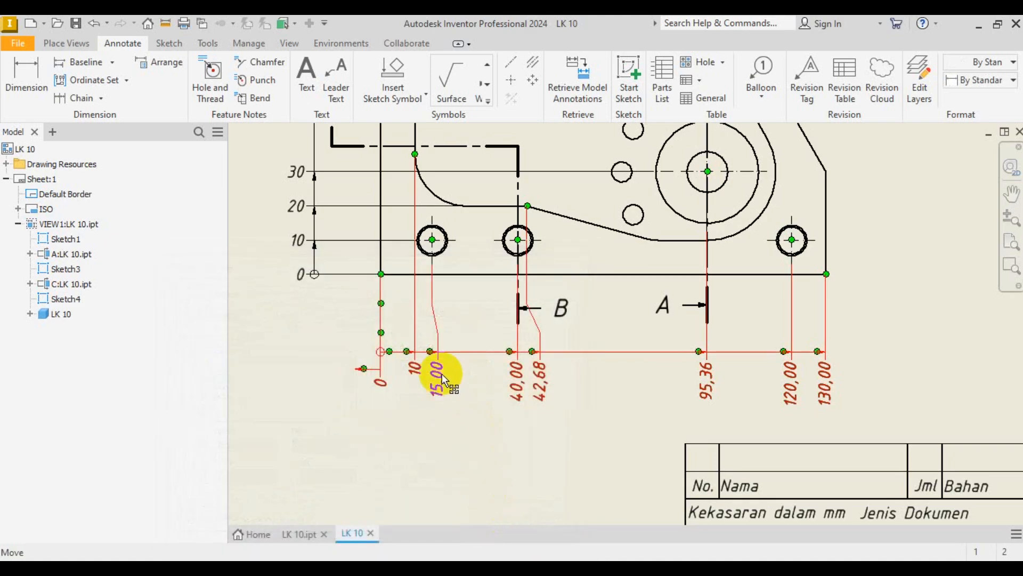
{"action": "double_click", "coordinate": [442, 378]}
{"action": "left_click", "coordinate": [445, 367]}
{"action": "left_click", "coordinate": [418, 376]}
{"action": "left_click", "coordinate": [495, 521]}
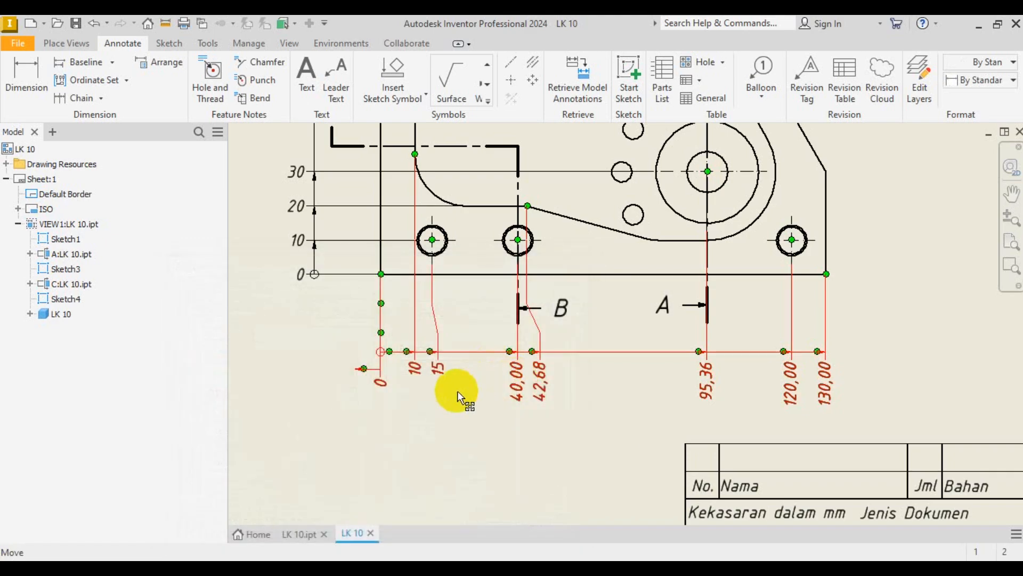
{"action": "double_click", "coordinate": [514, 381]}
{"action": "left_click", "coordinate": [446, 367]}
{"action": "left_click", "coordinate": [440, 381]}
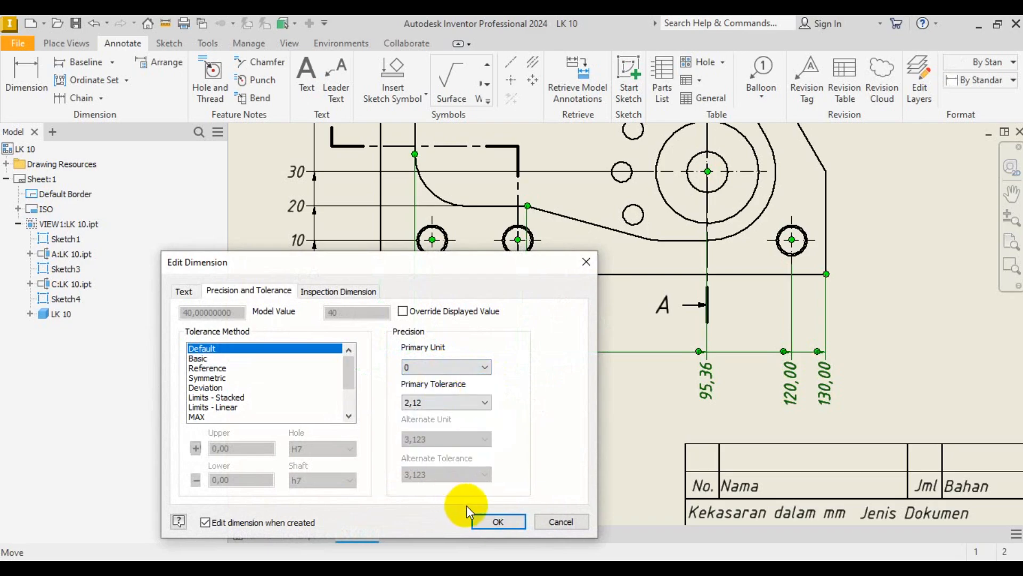
{"action": "left_click", "coordinate": [498, 521]}
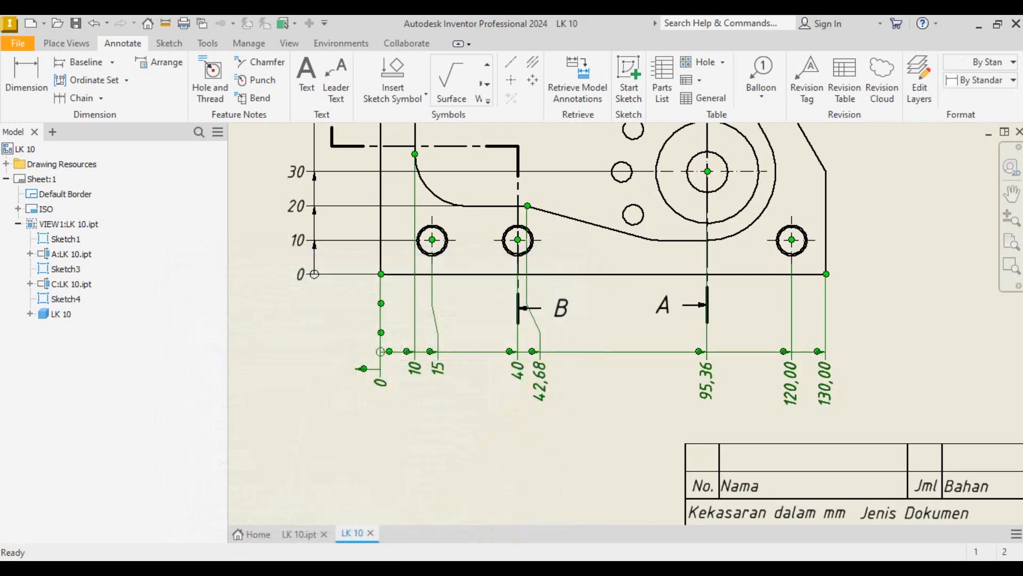
Following the Detail LK.10 reference, set the primary unit precision of the 42,68 member to 3,123.
{"action": "left_click", "coordinate": [482, 568]}
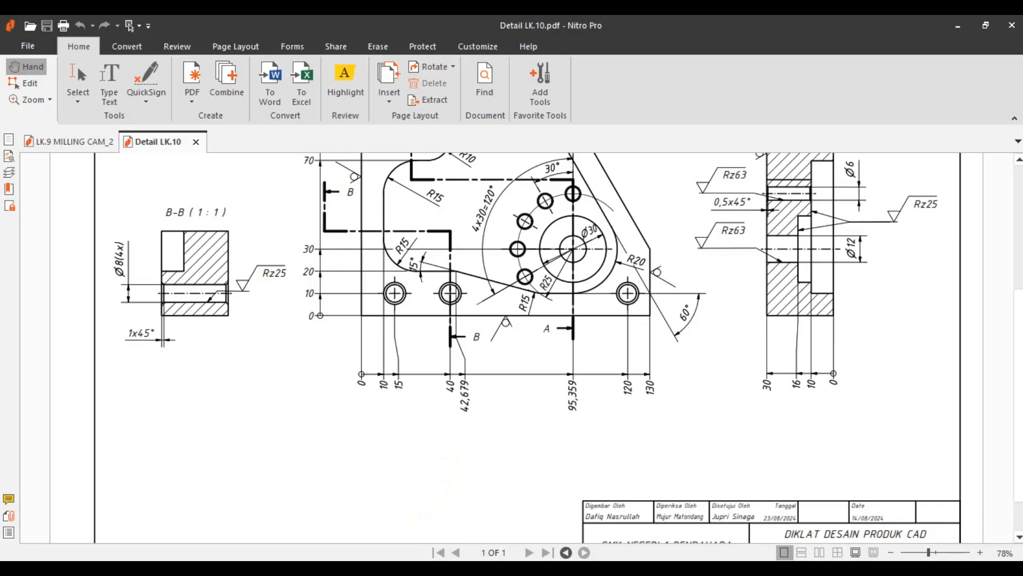
{"action": "left_click", "coordinate": [434, 568]}
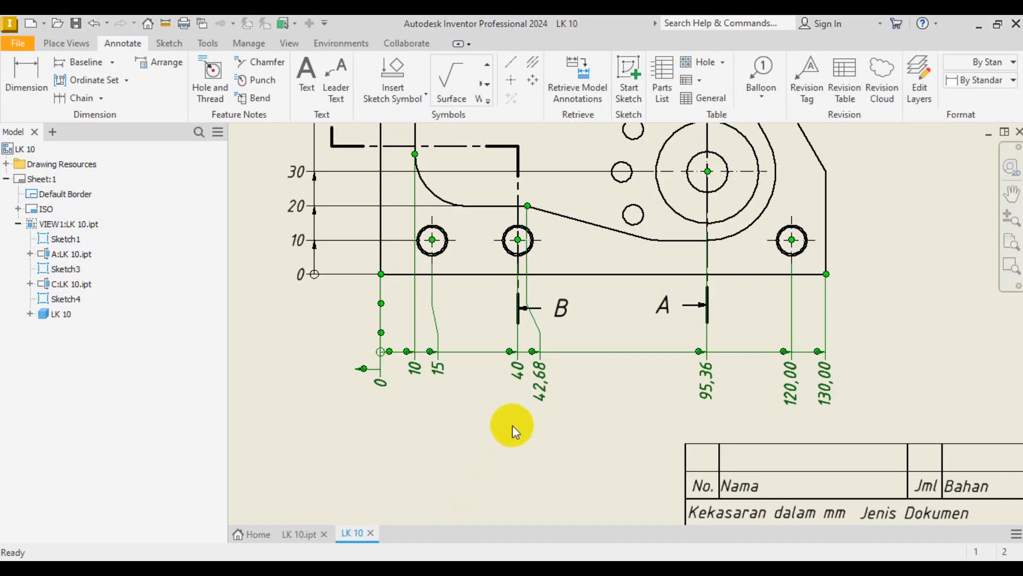
{"action": "double_click", "coordinate": [541, 379]}
{"action": "left_click", "coordinate": [433, 367]}
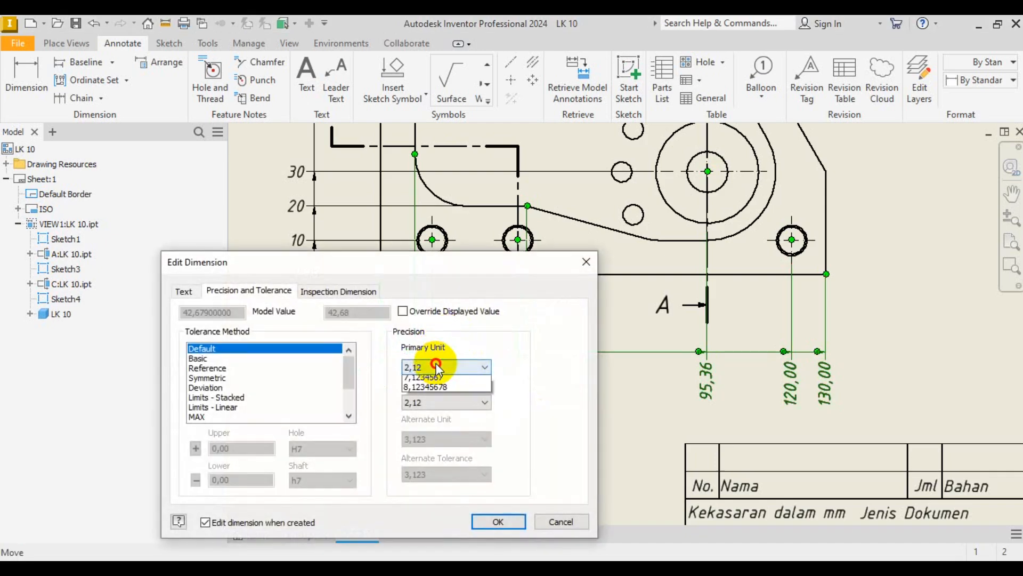
{"action": "left_click", "coordinate": [428, 410]}
{"action": "left_click_drag", "start_coordinate": [469, 261], "coordinate": [256, 178]}
{"action": "left_click", "coordinate": [315, 568]}
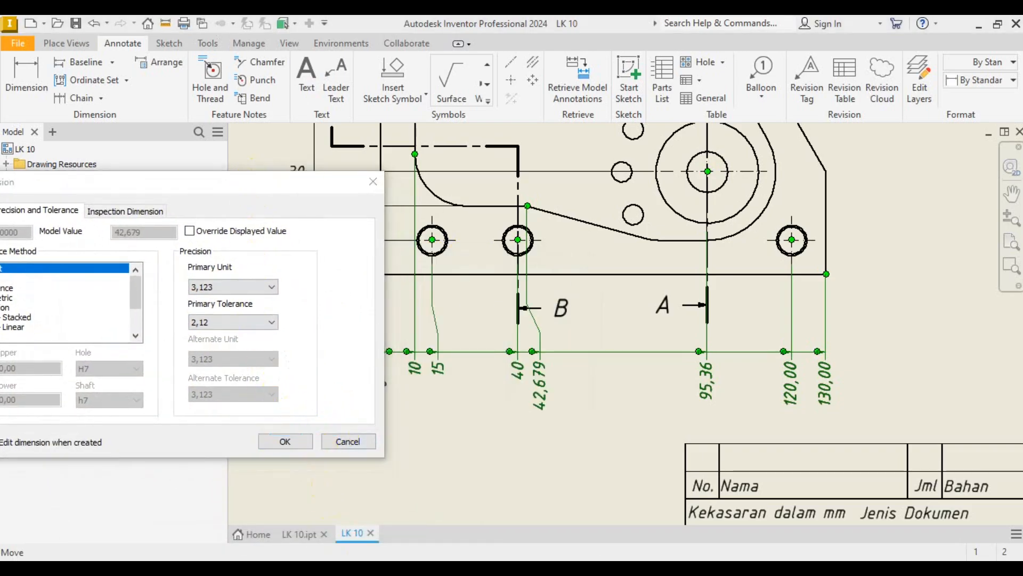
{"action": "key", "text": "alt+Tab"}
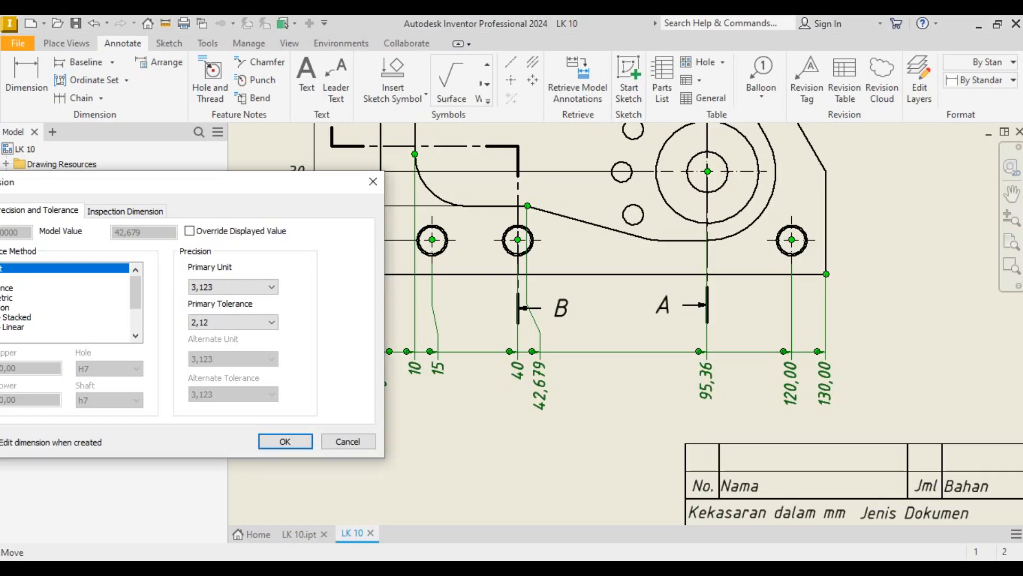
{"action": "left_click", "coordinate": [281, 439]}
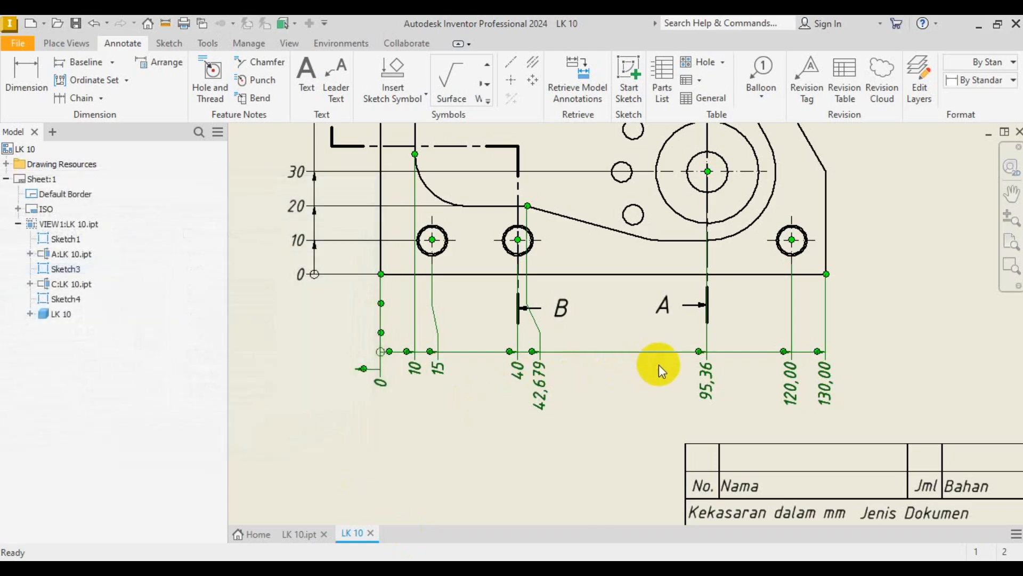
Following the Detail LK.10 reference, set the primary unit precision of the 95,36 member to 3,123.
{"action": "scroll", "coordinate": [660, 368], "scroll_direction": "down", "scroll_amount": 5}
{"action": "scroll", "coordinate": [476, 366], "scroll_direction": "up", "scroll_amount": 5}
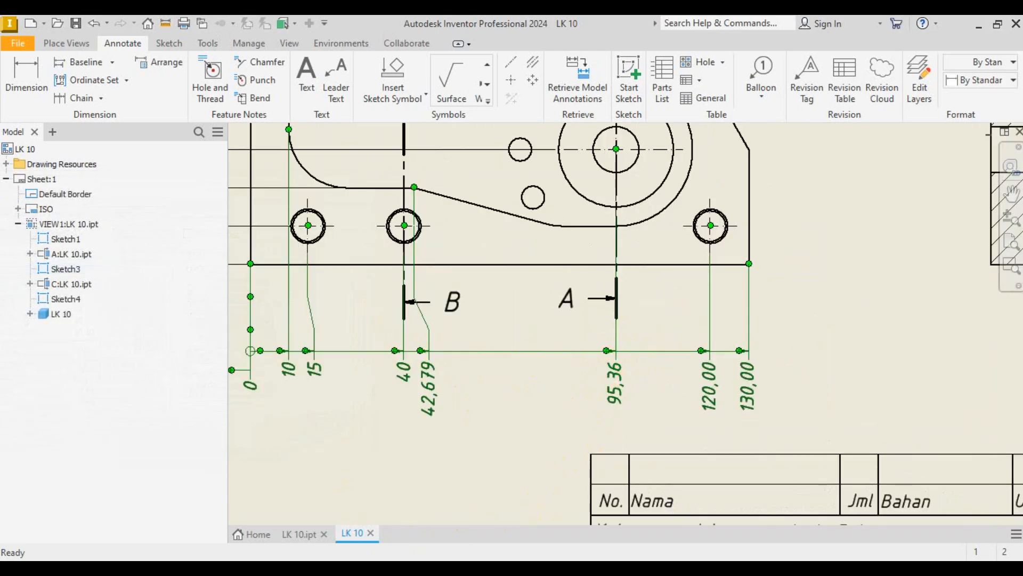
{"action": "key", "text": "alt+Tab"}
{"action": "key", "text": "alt+Tab"}
{"action": "double_click", "coordinate": [516, 346]}
{"action": "left_click", "coordinate": [231, 286]}
{"action": "left_click", "coordinate": [223, 324]}
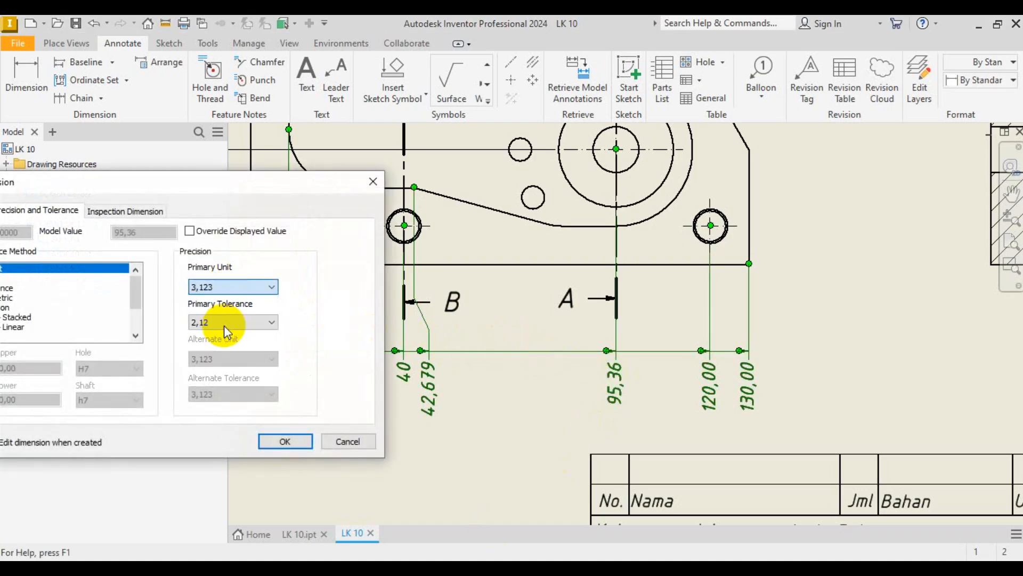
{"action": "left_click", "coordinate": [286, 442]}
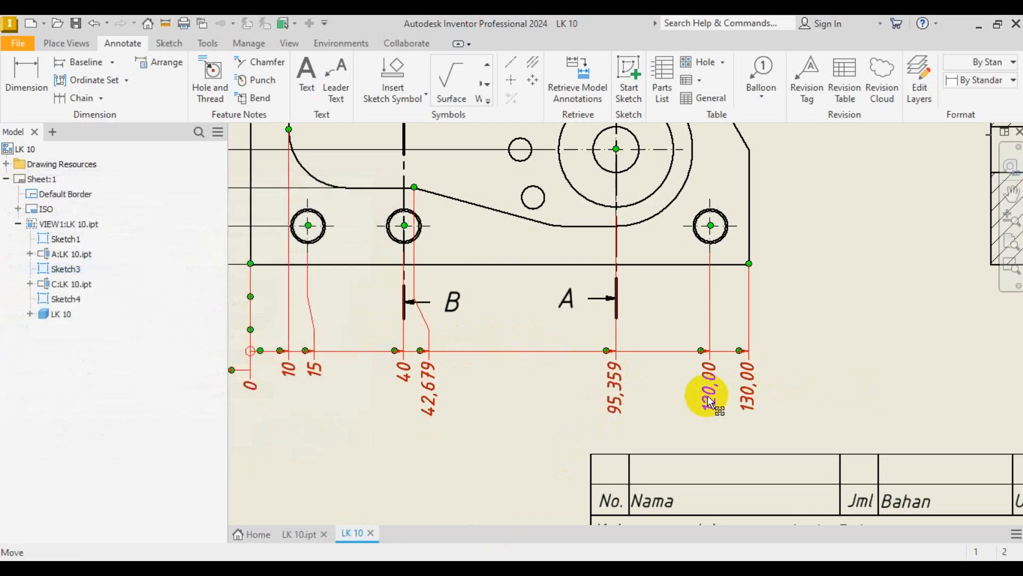
Set the primary unit precision of the 120,00 and 130,00 members below the front view to 0.
{"action": "double_click", "coordinate": [704, 401]}
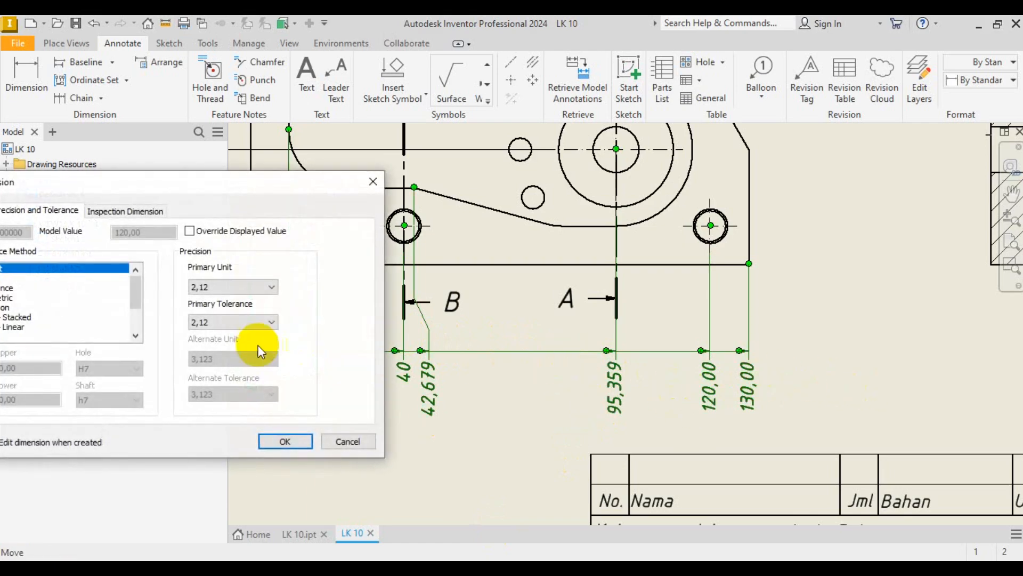
{"action": "left_click", "coordinate": [230, 288]}
{"action": "left_click", "coordinate": [219, 299]}
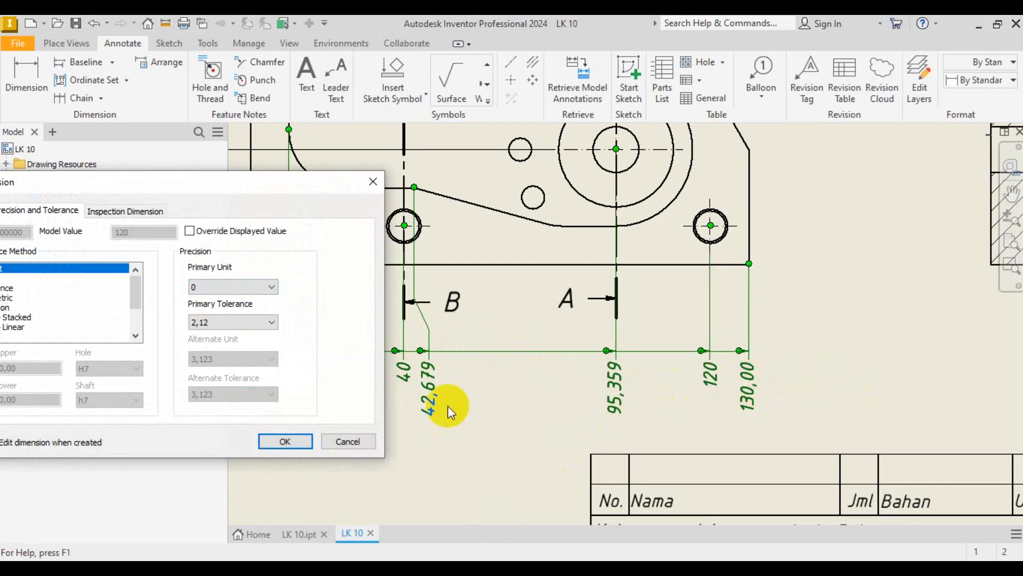
{"action": "left_click", "coordinate": [285, 441]}
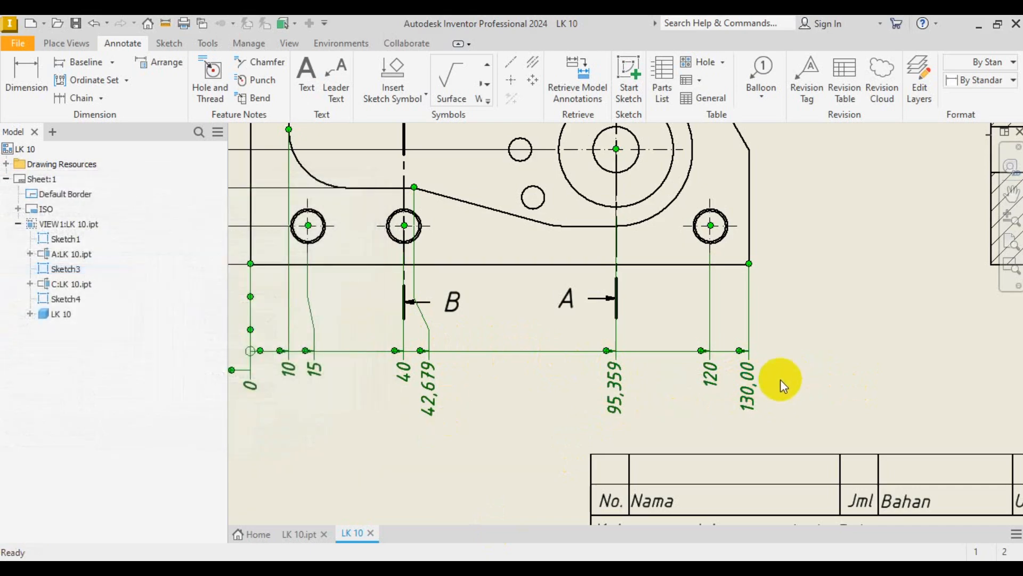
{"action": "double_click", "coordinate": [748, 376]}
{"action": "left_click", "coordinate": [234, 285]}
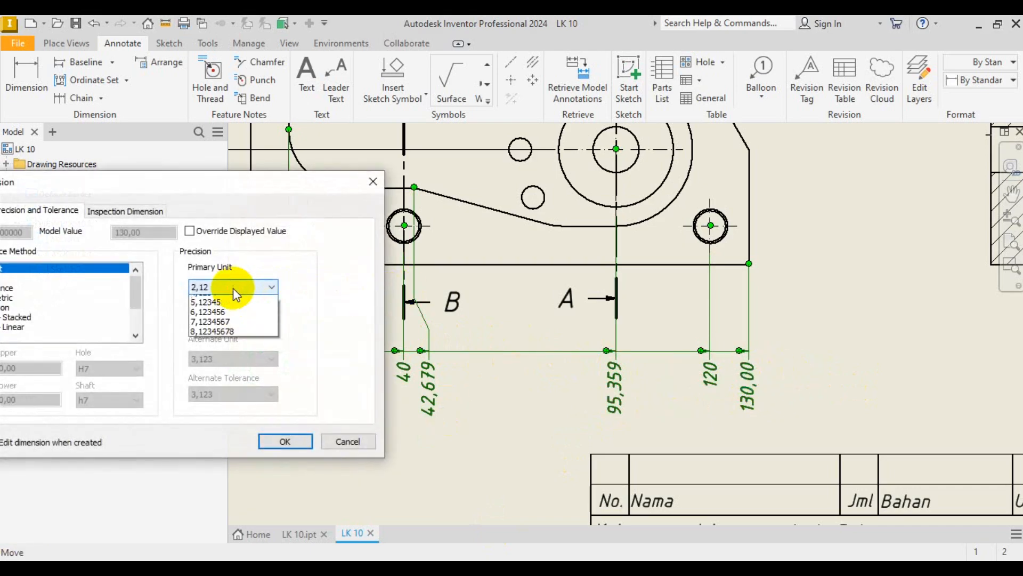
{"action": "left_click", "coordinate": [202, 299]}
{"action": "left_click", "coordinate": [281, 438]}
{"action": "scroll", "coordinate": [552, 386], "scroll_direction": "down", "scroll_amount": 5}
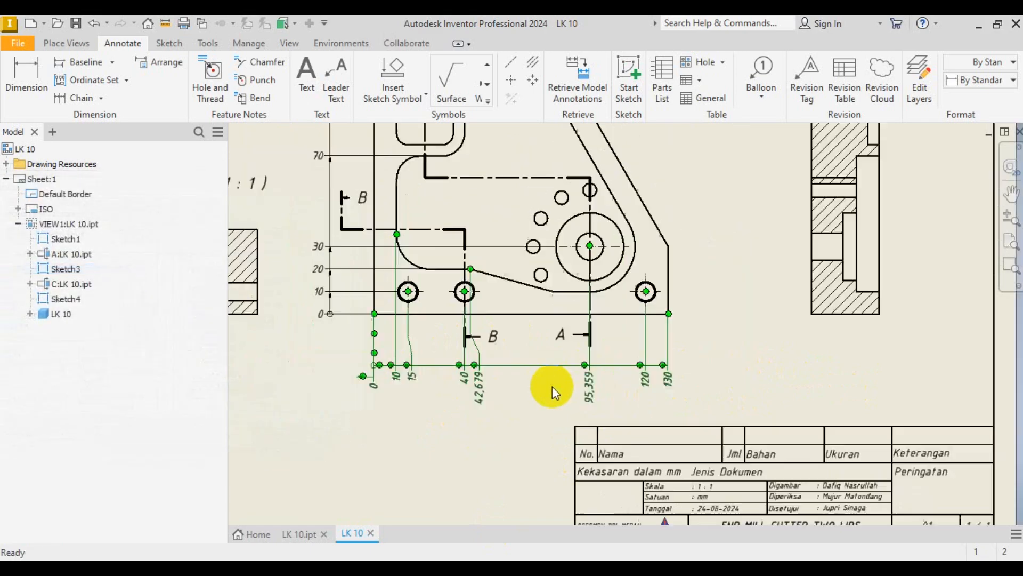
{"action": "left_click", "coordinate": [772, 364]}
Start an ordinate dimension set on section view A-A, using the lower end of its right outer edge as the zero origin.
{"action": "scroll", "coordinate": [556, 389], "scroll_direction": "up", "scroll_amount": 3}
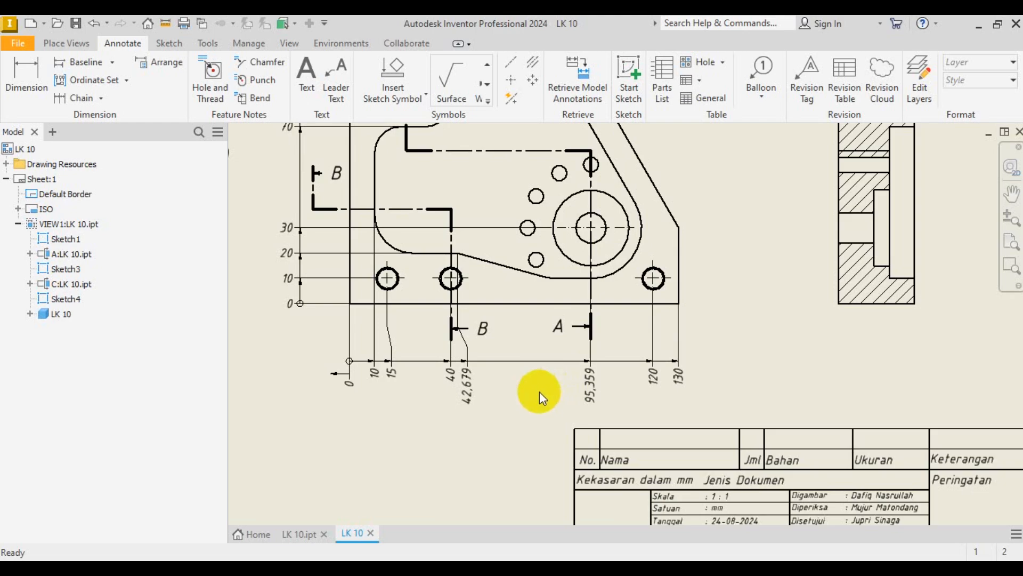
{"action": "scroll", "coordinate": [543, 388], "scroll_direction": "down", "scroll_amount": 3}
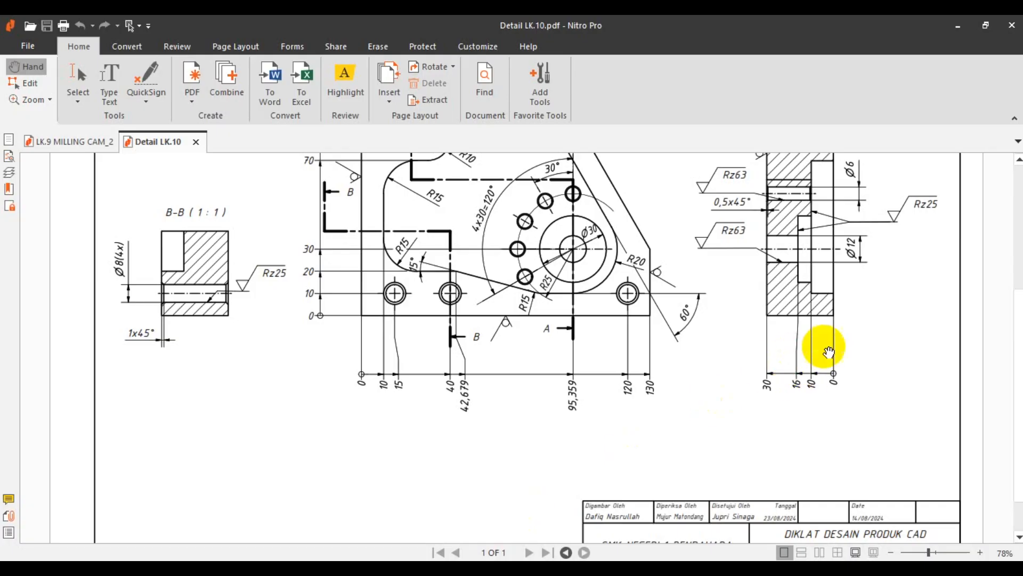
{"action": "scroll", "coordinate": [736, 404], "scroll_direction": "up", "scroll_amount": 3, "text": "ctrl"}
{"action": "scroll", "coordinate": [744, 407], "scroll_direction": "down", "scroll_amount": 3}
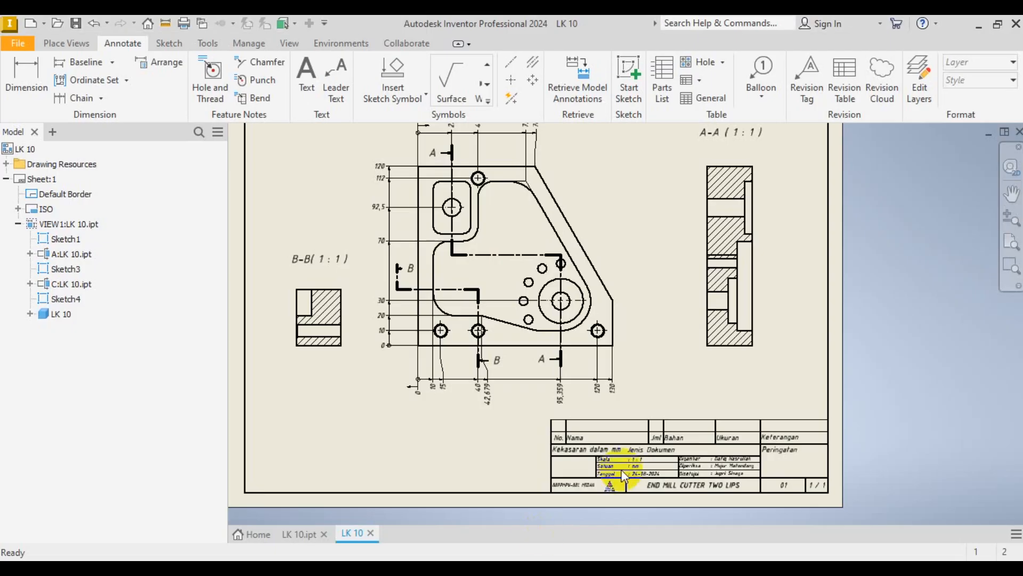
{"action": "scroll", "coordinate": [736, 337], "scroll_direction": "up", "scroll_amount": 5}
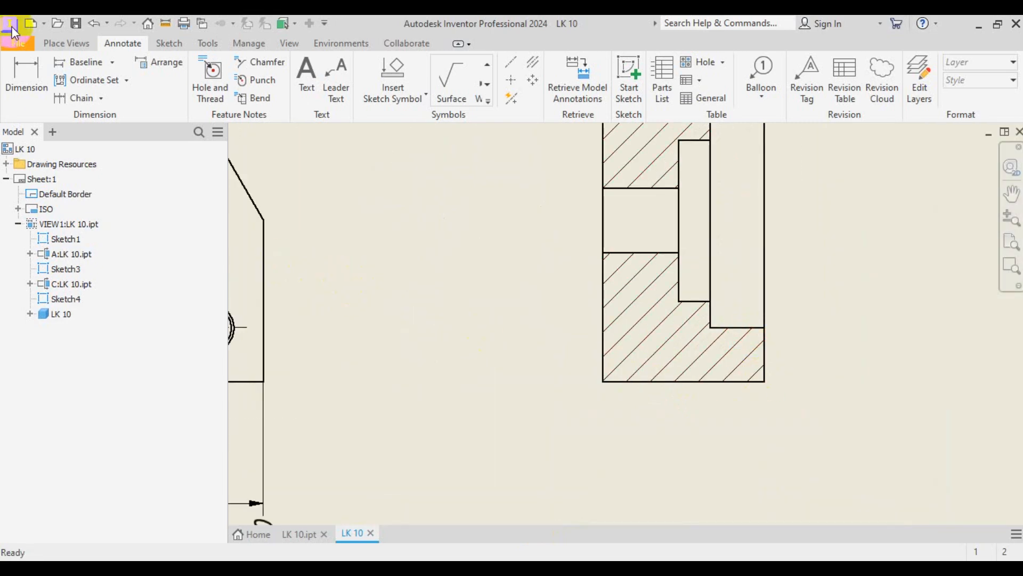
{"action": "left_click", "coordinate": [126, 80]}
{"action": "left_click", "coordinate": [106, 134]}
{"action": "left_click", "coordinate": [771, 375]}
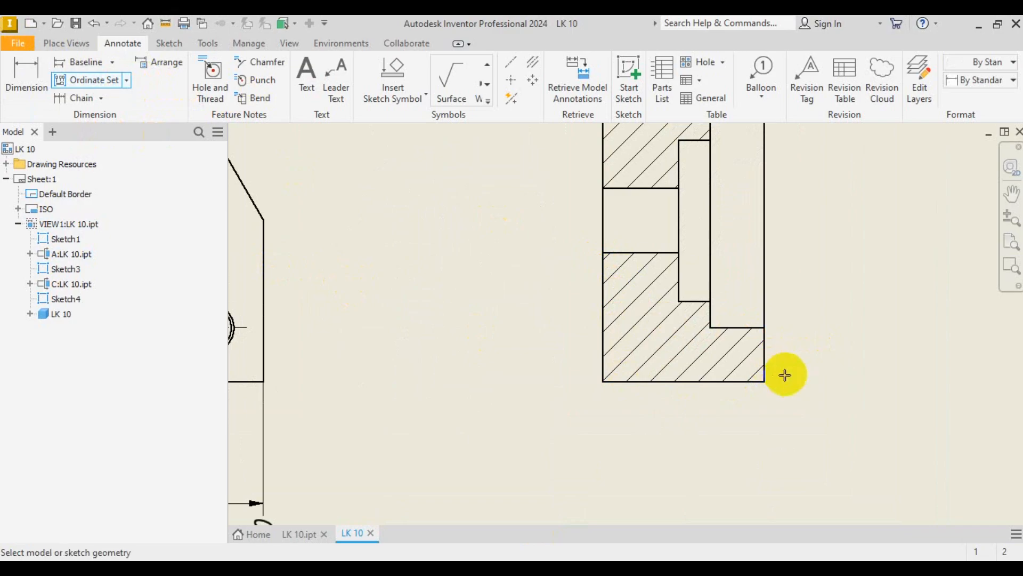
{"action": "left_click", "coordinate": [767, 358]}
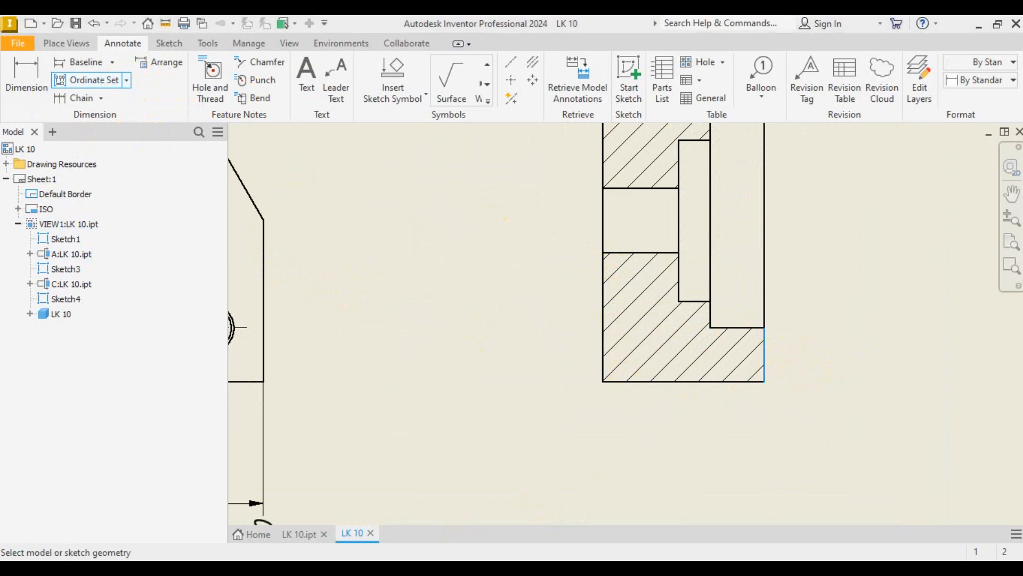
Following the Detail LK.10 reference, add the two pocket depth edges and the left outer edge of section A-A to the ordinate set.
{"action": "left_click", "coordinate": [625, 569]}
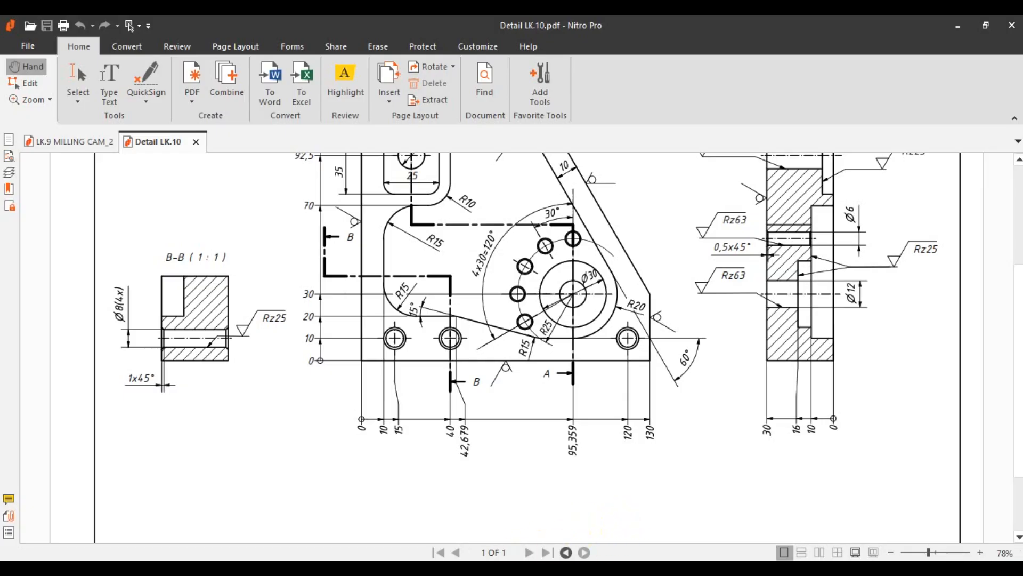
{"action": "left_click", "coordinate": [576, 568]}
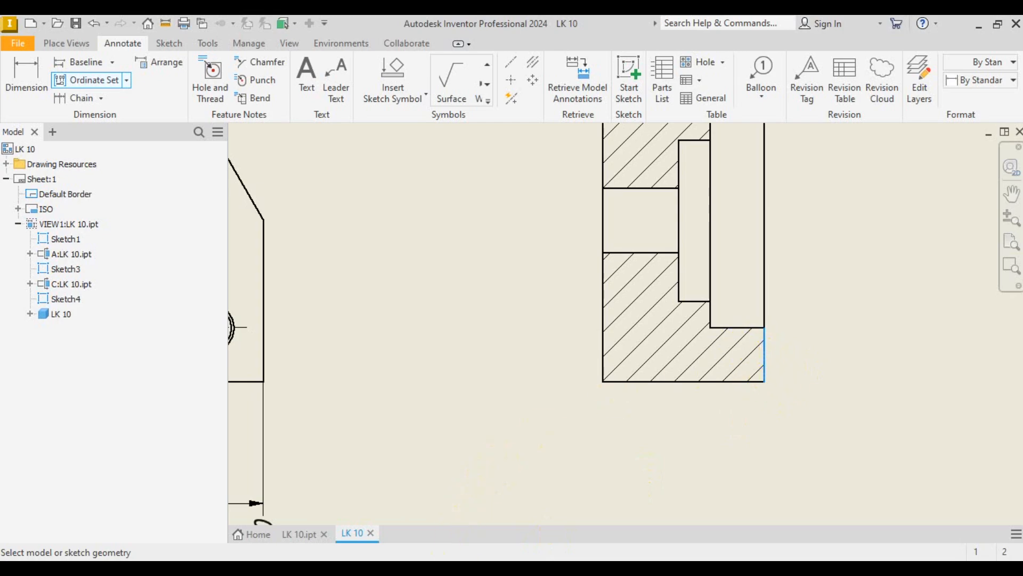
{"action": "left_click", "coordinate": [437, 568]}
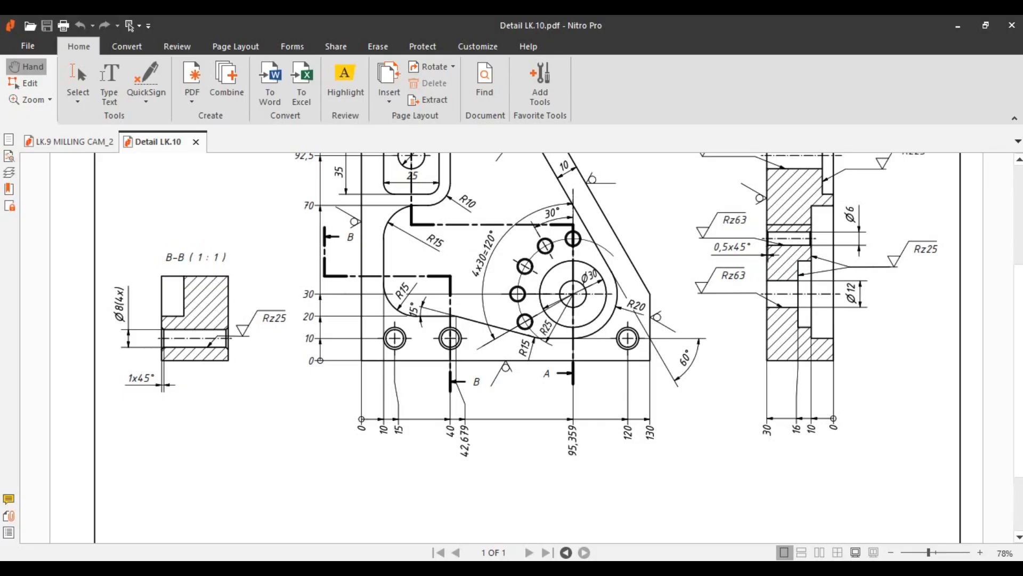
{"action": "left_click", "coordinate": [576, 568]}
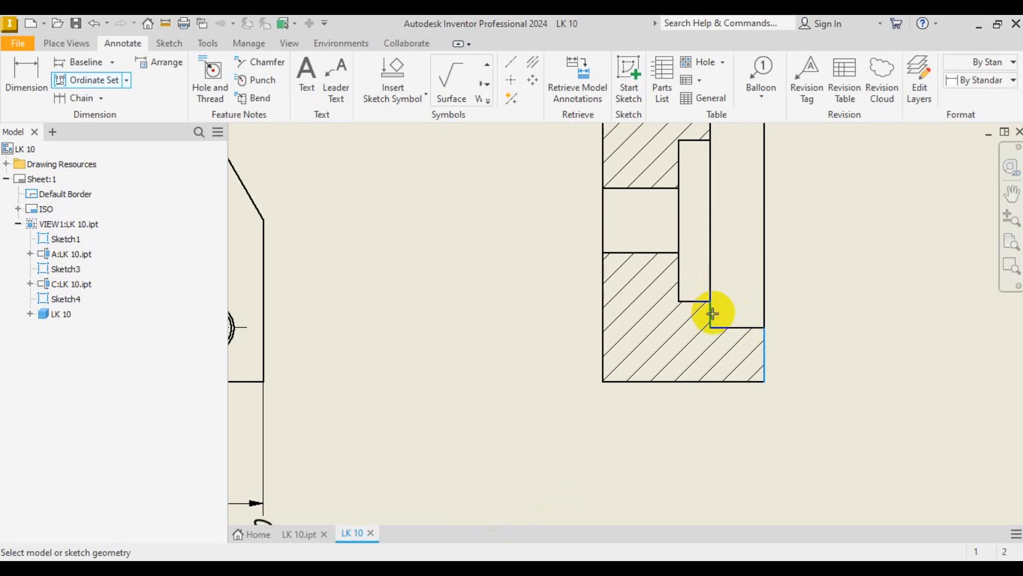
{"action": "left_click", "coordinate": [711, 315]}
{"action": "left_click", "coordinate": [437, 568]}
{"action": "left_click", "coordinate": [575, 569]}
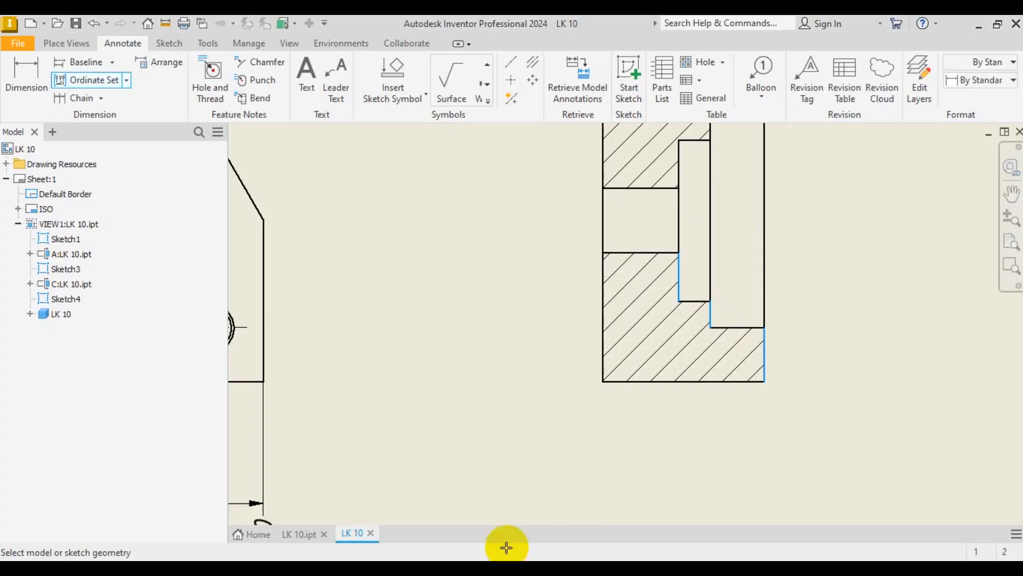
{"action": "right_click", "coordinate": [601, 358]}
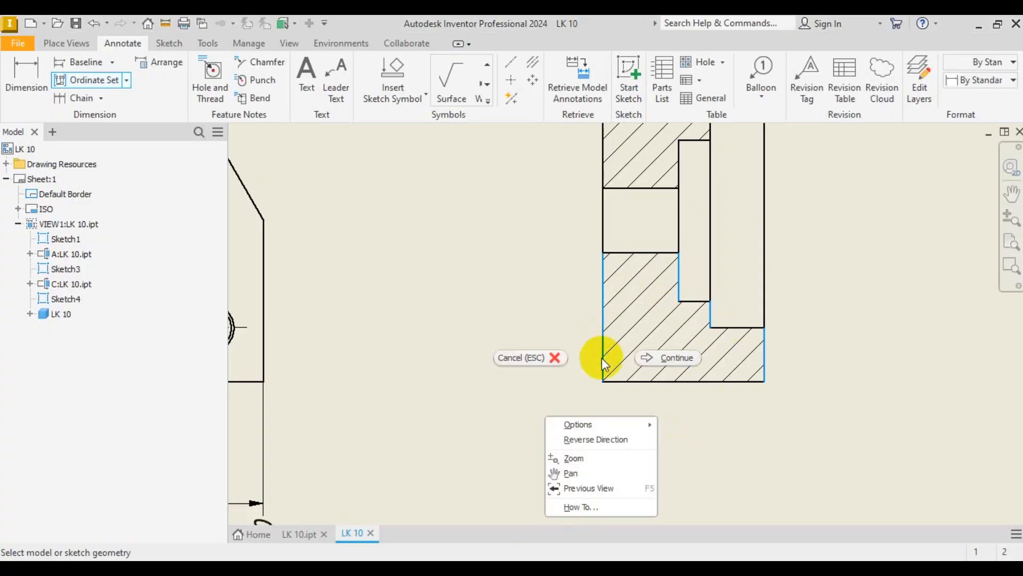
Place the ordinate set horizontally below section view A-A and finish it.
{"action": "left_click", "coordinate": [666, 357]}
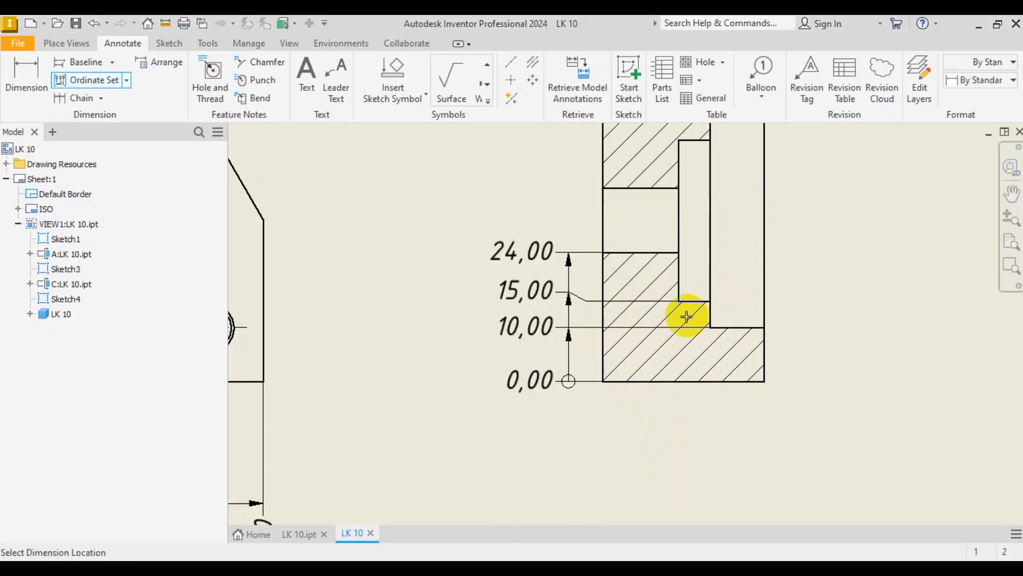
{"action": "scroll", "coordinate": [682, 318], "scroll_direction": "down", "scroll_amount": 5}
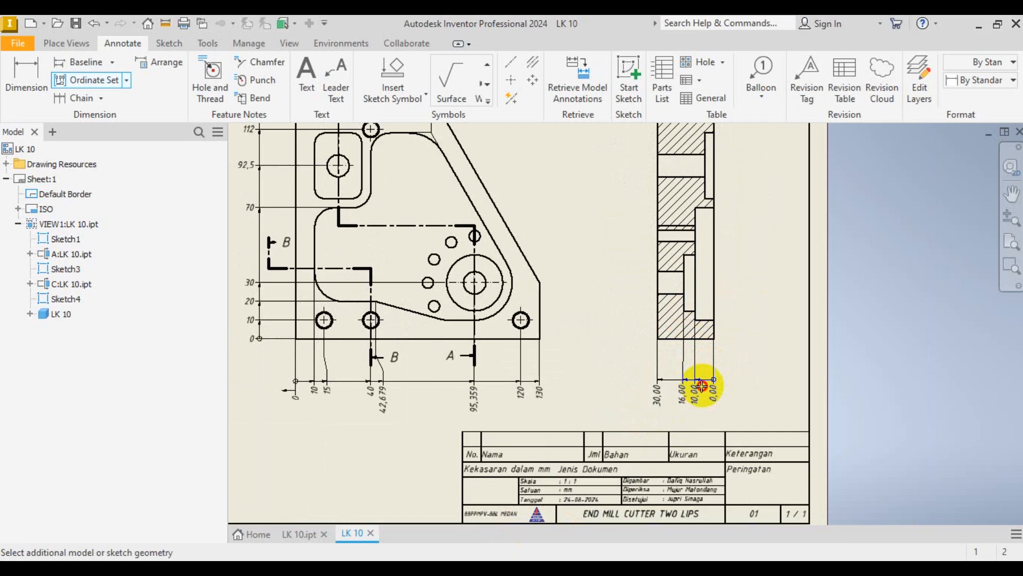
{"action": "left_click", "coordinate": [701, 385]}
{"action": "right_click", "coordinate": [767, 359]}
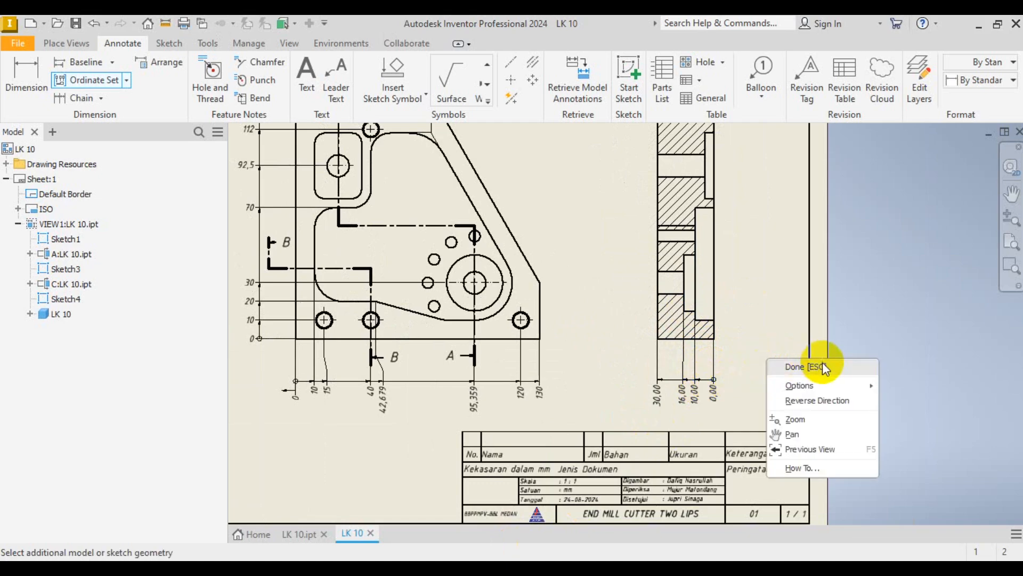
{"action": "left_click", "coordinate": [823, 359]}
Set the primary unit precision of the 0,00 and 10,00 members below section A-A to 0.
{"action": "scroll", "coordinate": [684, 388], "scroll_direction": "up", "scroll_amount": 10}
{"action": "scroll", "coordinate": [685, 388], "scroll_direction": "down", "scroll_amount": 3}
{"action": "left_click", "coordinate": [815, 401]}
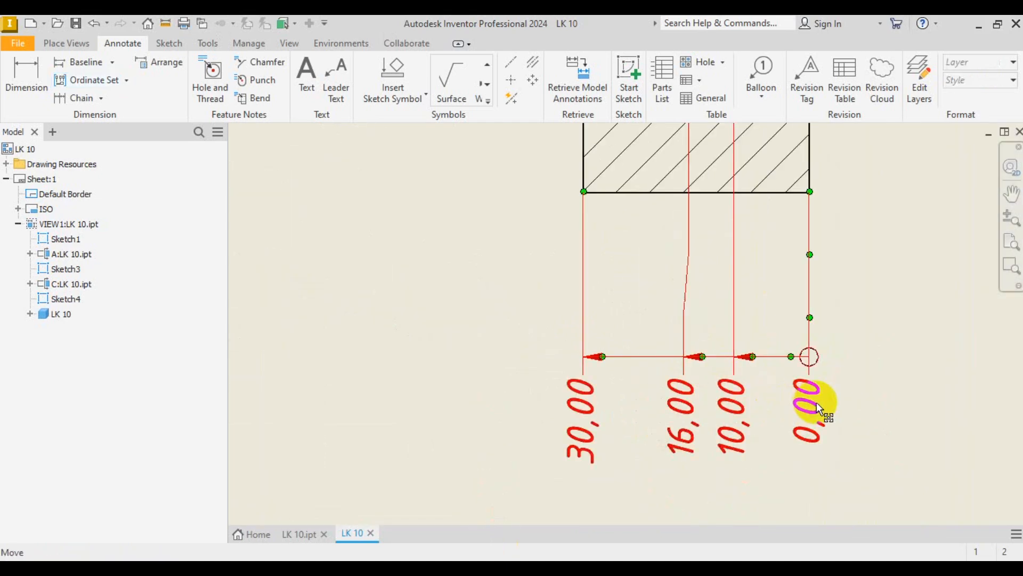
{"action": "double_click", "coordinate": [816, 402]}
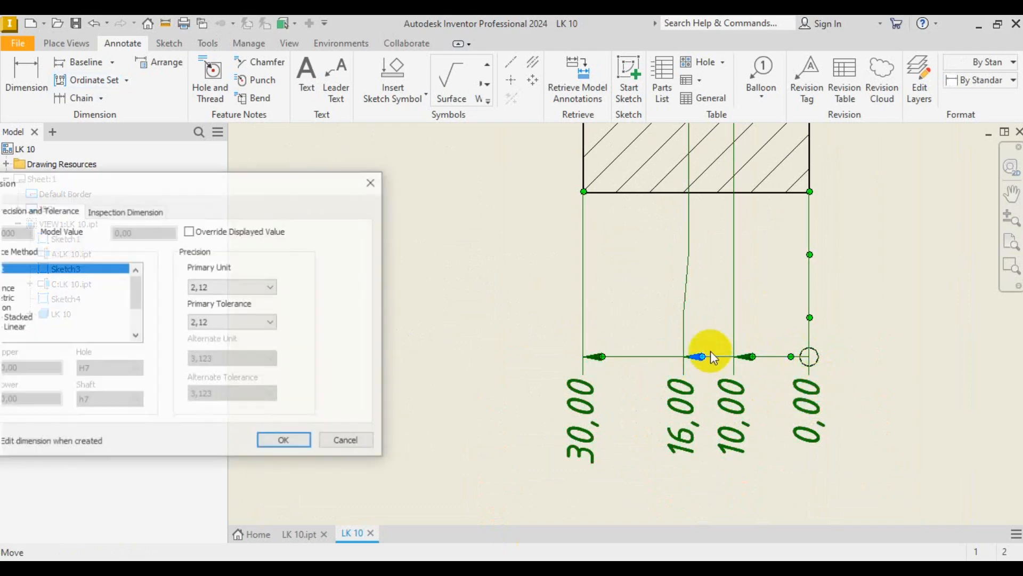
{"action": "left_click", "coordinate": [235, 286]}
{"action": "left_click", "coordinate": [231, 294]}
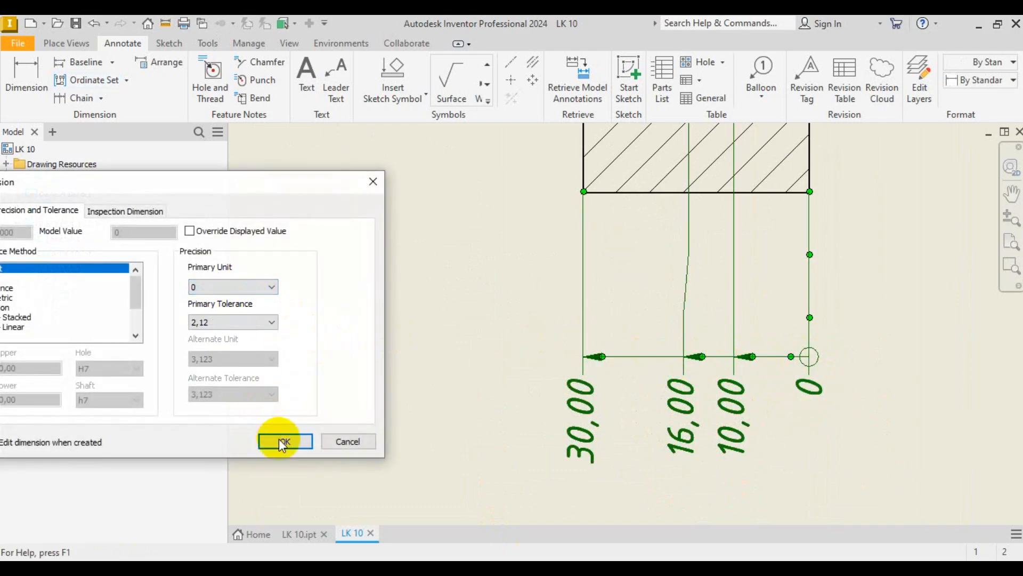
{"action": "left_click", "coordinate": [283, 441]}
{"action": "left_click", "coordinate": [716, 438]}
{"action": "double_click", "coordinate": [738, 401]}
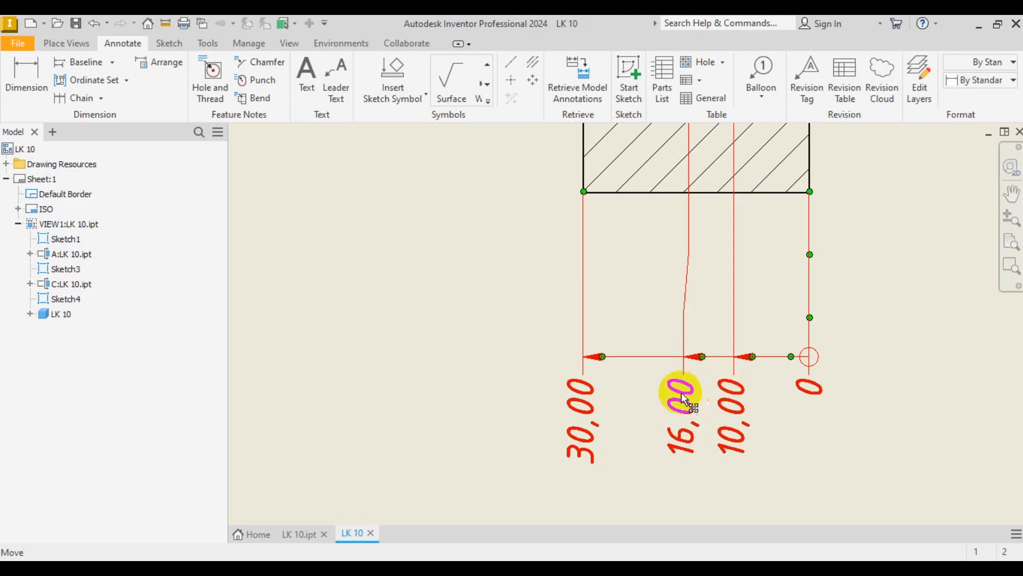
{"action": "left_click", "coordinate": [238, 288]}
{"action": "left_click", "coordinate": [241, 300]}
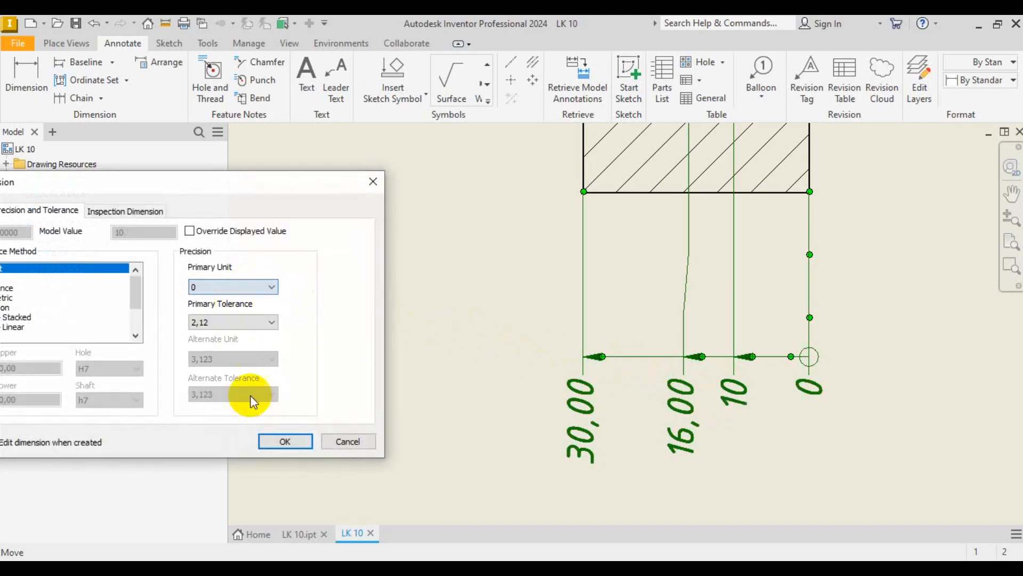
{"action": "left_click", "coordinate": [282, 441]}
Set the primary unit precision of the 16,00 and 30,00 members below section A-A to 0.
{"action": "double_click", "coordinate": [691, 411]}
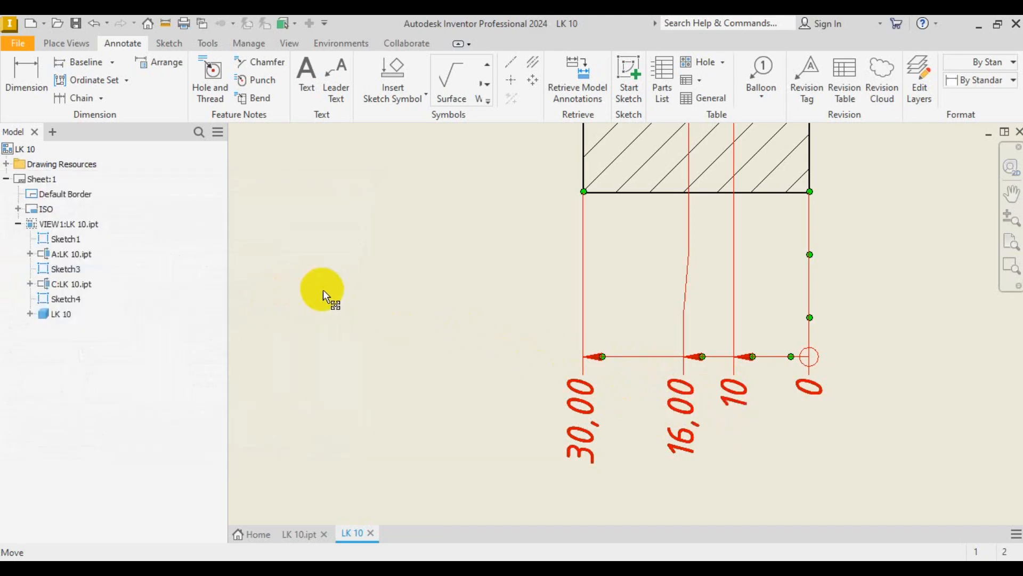
{"action": "left_click", "coordinate": [232, 286]}
{"action": "left_click", "coordinate": [221, 302]}
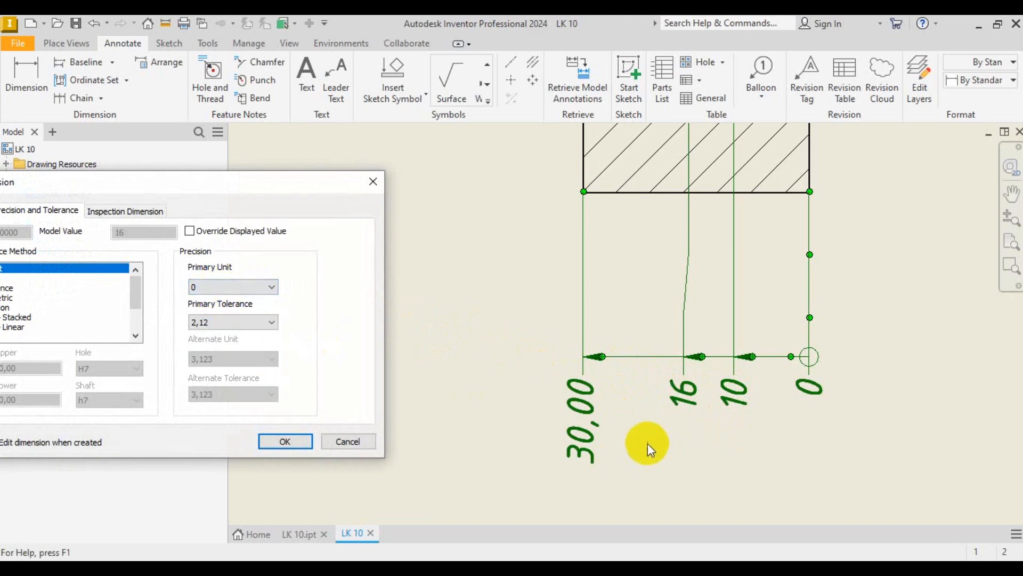
{"action": "left_click", "coordinate": [260, 437]}
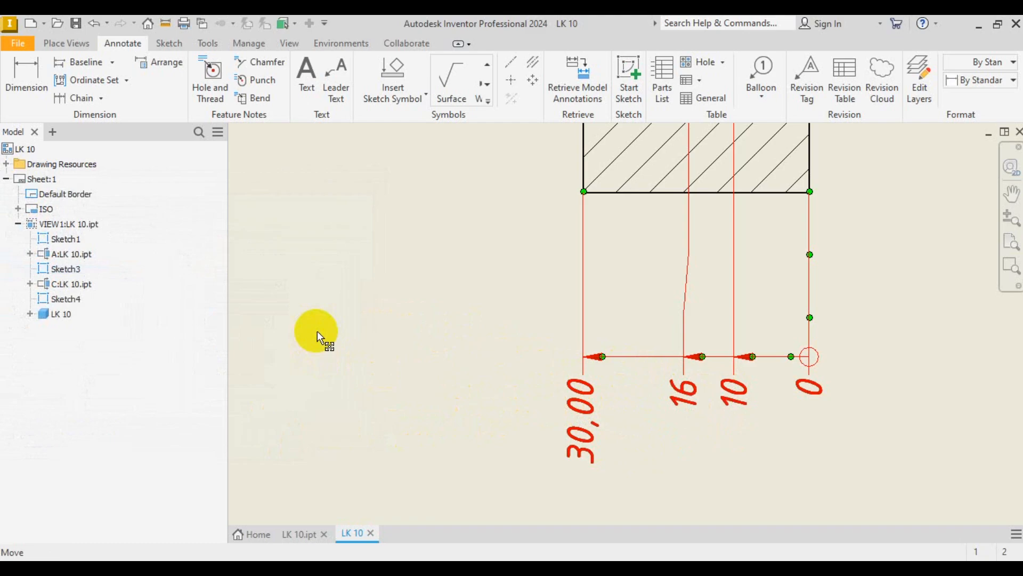
{"action": "left_click", "coordinate": [228, 290]}
{"action": "left_click", "coordinate": [217, 301]}
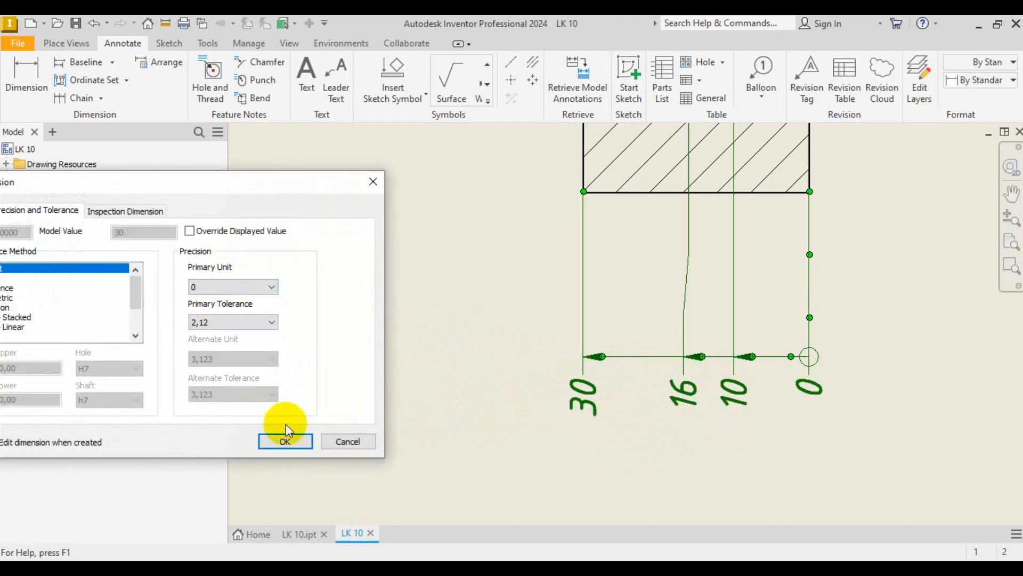
{"action": "left_click", "coordinate": [286, 441]}
Compare the dimensioned sheet with the Detail LK.10 reference in Nitro Pro, checking the front view's remaining dimensions.
{"action": "scroll", "coordinate": [692, 434], "scroll_direction": "down", "scroll_amount": 7}
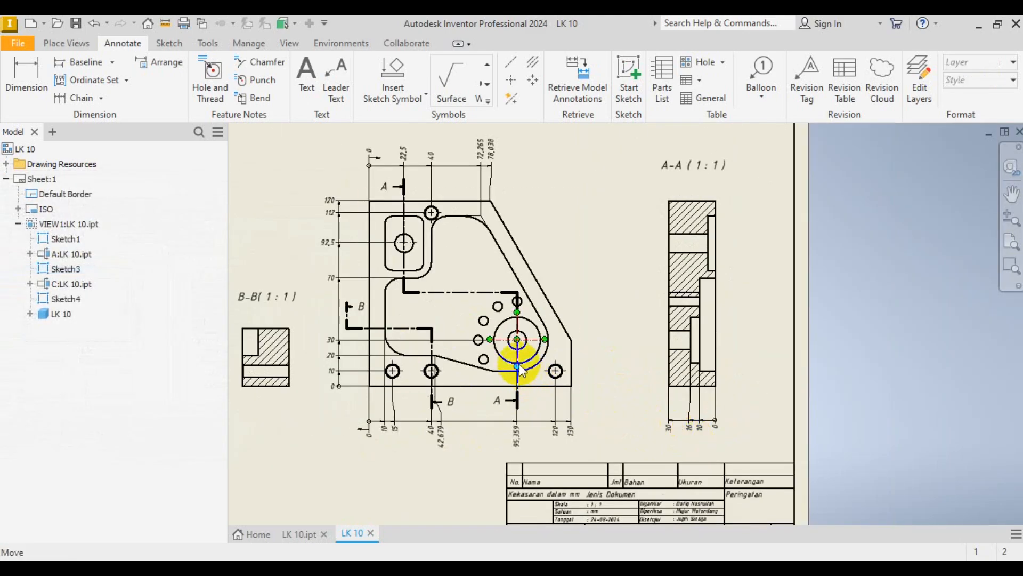
{"action": "scroll", "coordinate": [447, 419], "scroll_direction": "up", "scroll_amount": 4}
{"action": "scroll", "coordinate": [496, 343], "scroll_direction": "down", "scroll_amount": 4}
{"action": "scroll", "coordinate": [486, 298], "scroll_direction": "down", "scroll_amount": 3}
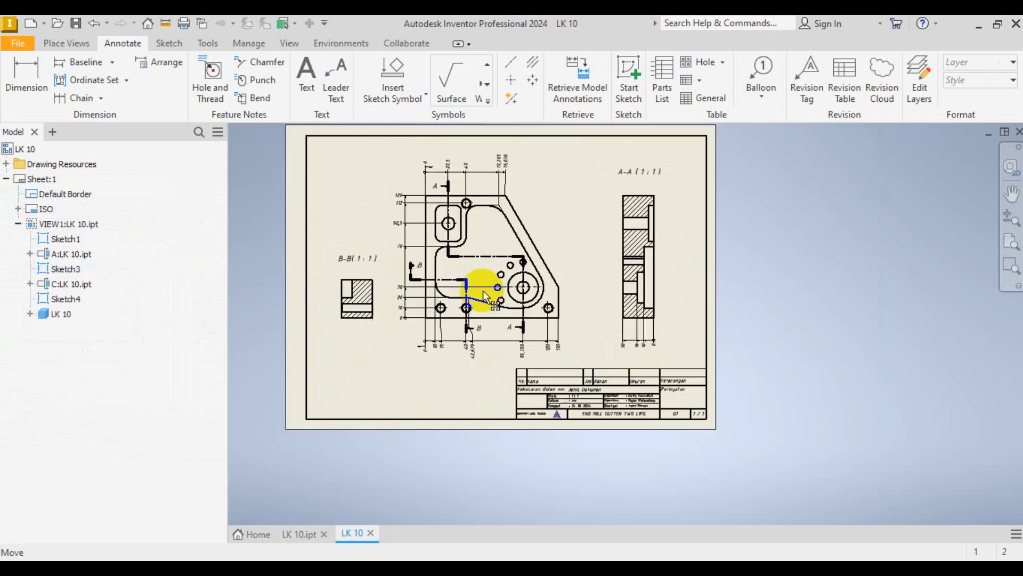
{"action": "scroll", "coordinate": [448, 224], "scroll_direction": "up", "scroll_amount": 6}
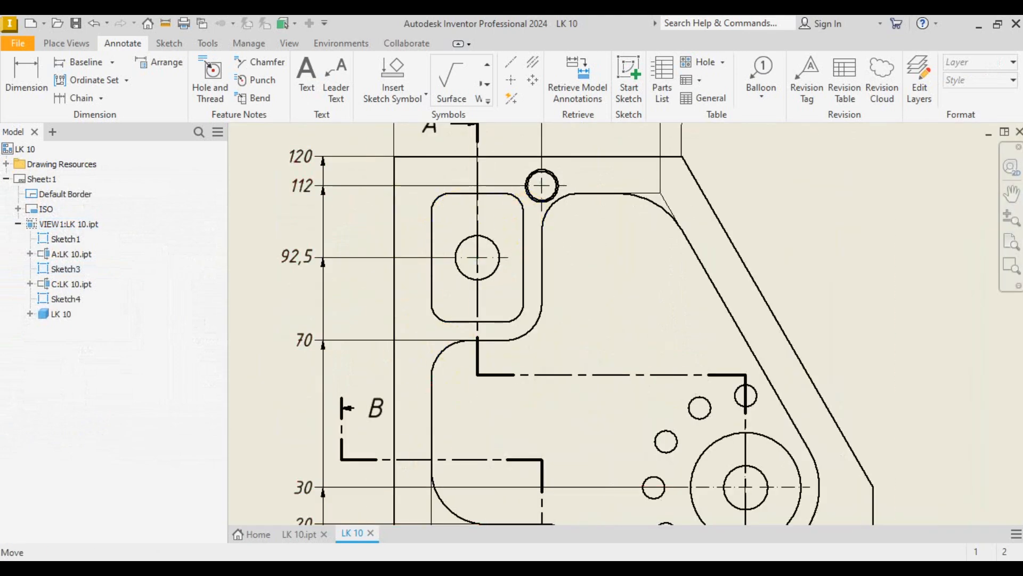
{"action": "key", "text": "alt+Tab"}
{"action": "scroll", "coordinate": [496, 347], "scroll_direction": "up", "scroll_amount": 2}
{"action": "scroll", "coordinate": [491, 344], "scroll_direction": "down", "scroll_amount": 2}
{"action": "scroll", "coordinate": [411, 235], "scroll_direction": "up", "scroll_amount": 3}
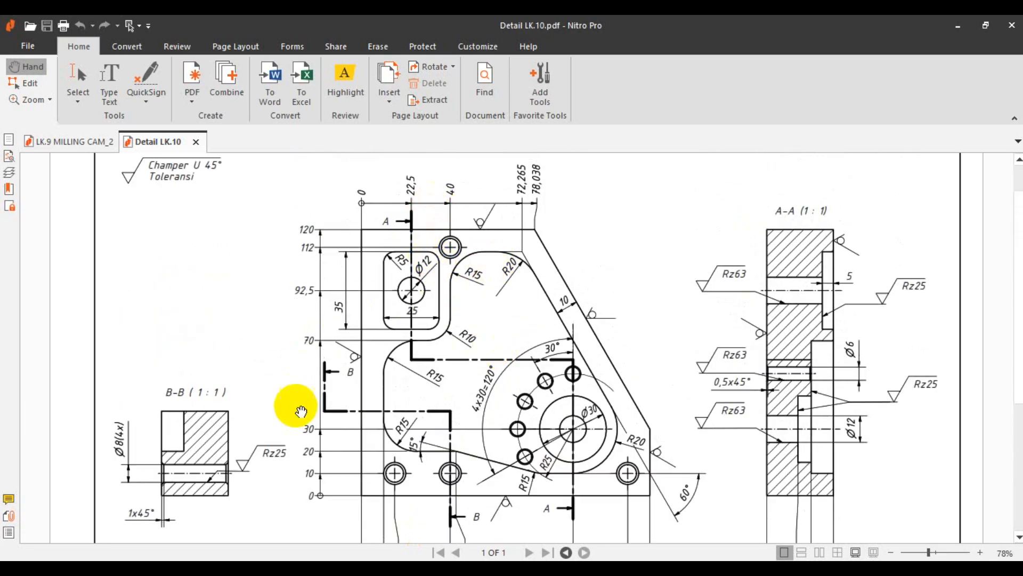
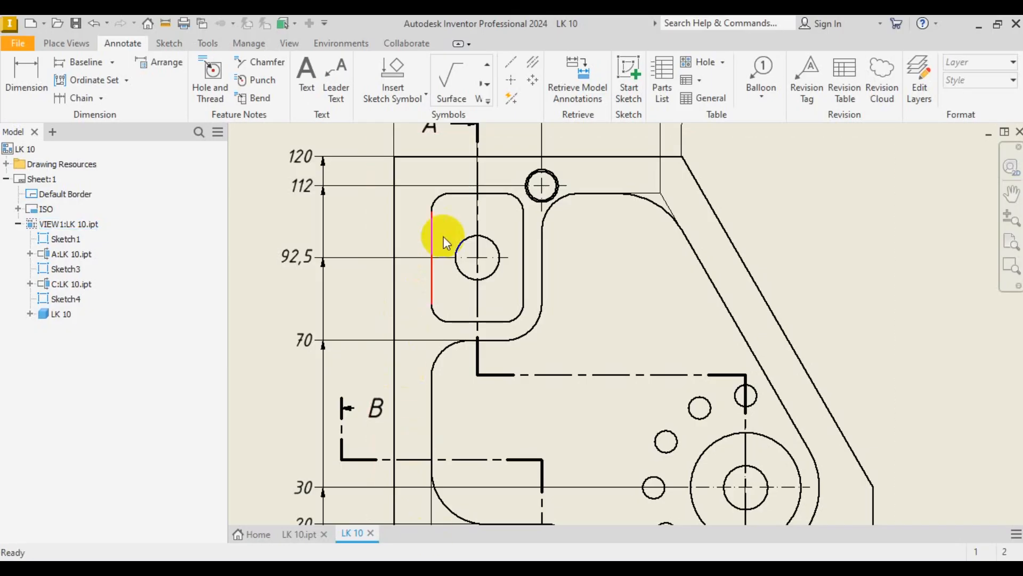
Dimension the height of the small rounded pocket, placing it between the part's left edge and the vertical ordinate dimensions.
{"action": "left_click", "coordinate": [26, 73]}
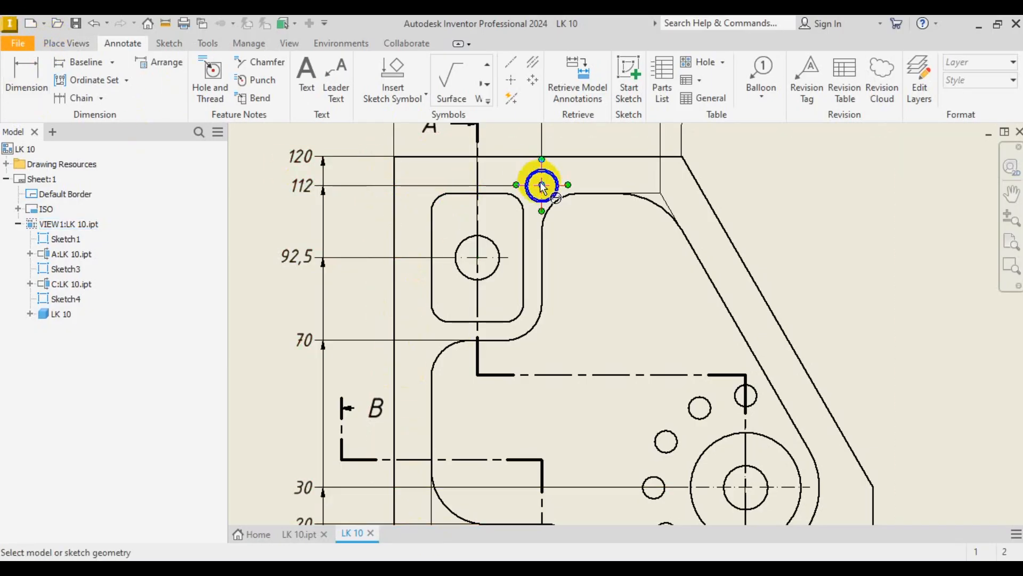
{"action": "left_click", "coordinate": [469, 194]}
{"action": "left_click", "coordinate": [466, 323]}
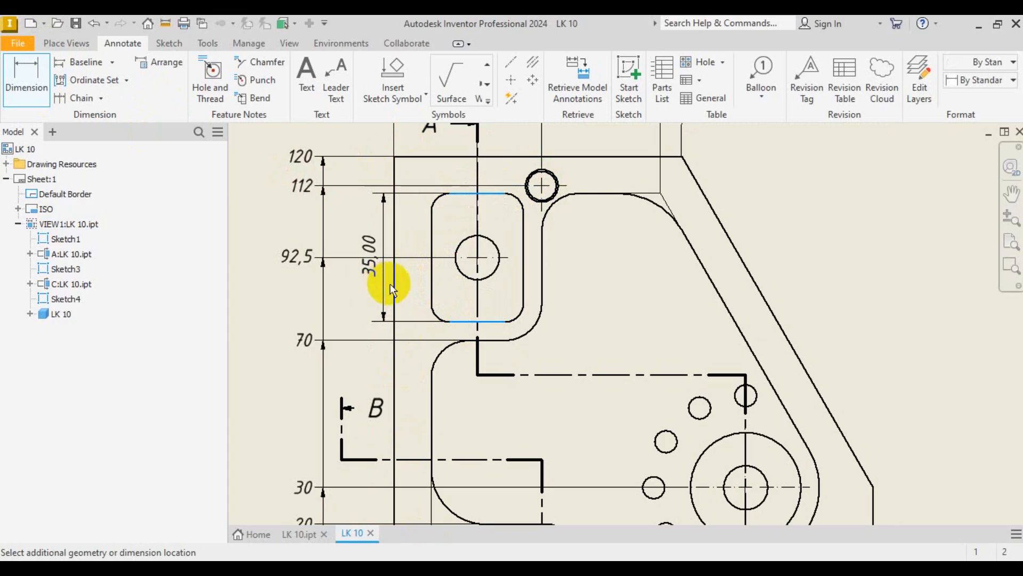
{"action": "key", "text": "alt+Tab"}
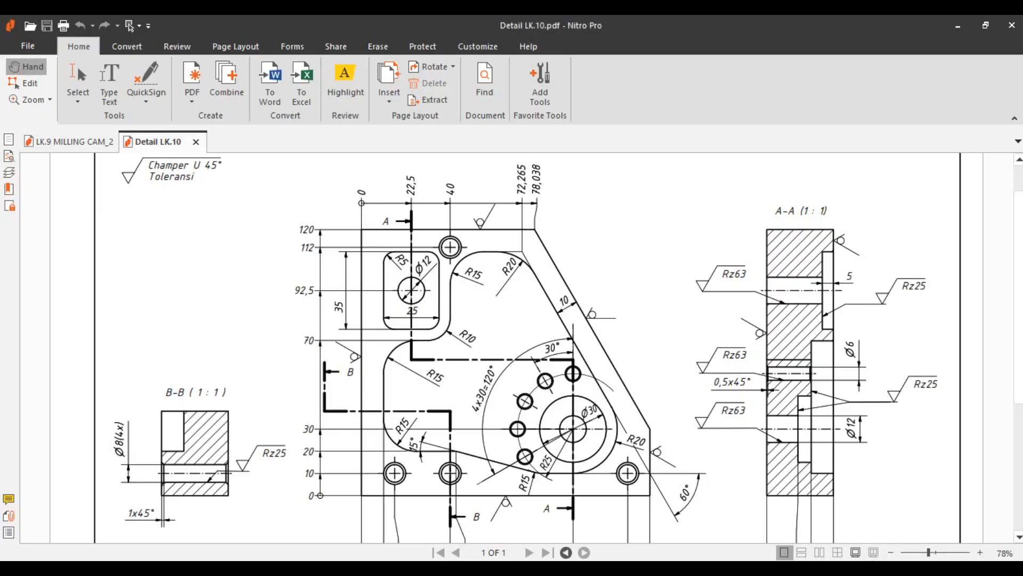
{"action": "key", "text": "alt+Tab"}
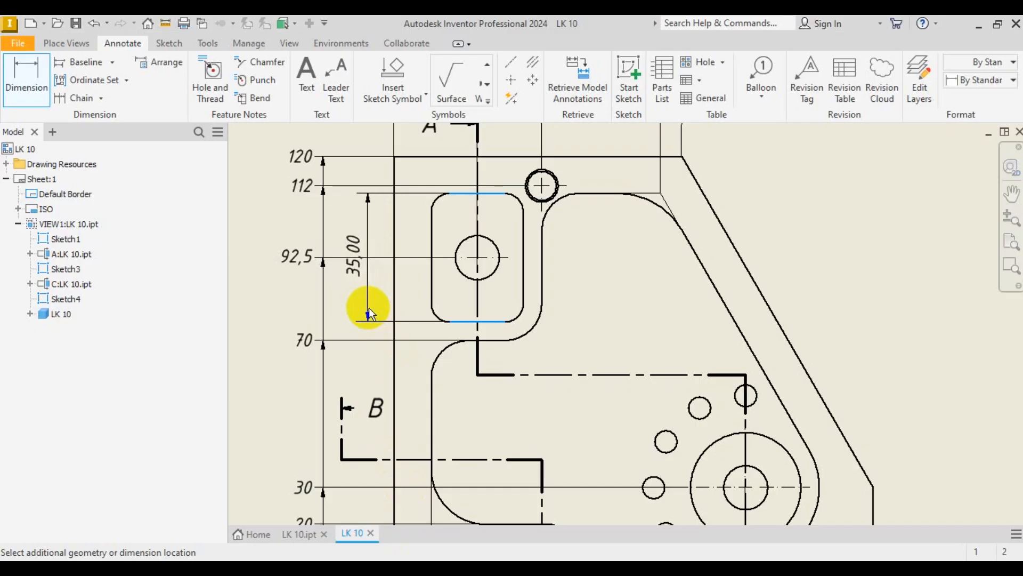
{"action": "left_click", "coordinate": [381, 308]}
Set the pocket height dimension's primary unit precision to 0 and move its text down, clear of the 92,5 ordinate line.
{"action": "left_click", "coordinate": [232, 287]}
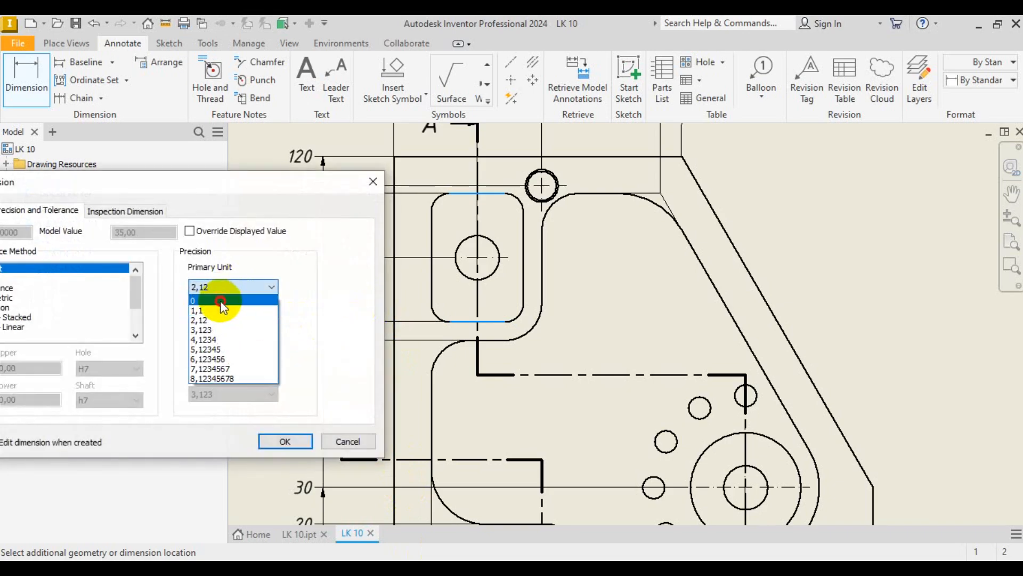
{"action": "left_click", "coordinate": [207, 297]}
{"action": "left_click", "coordinate": [286, 442]}
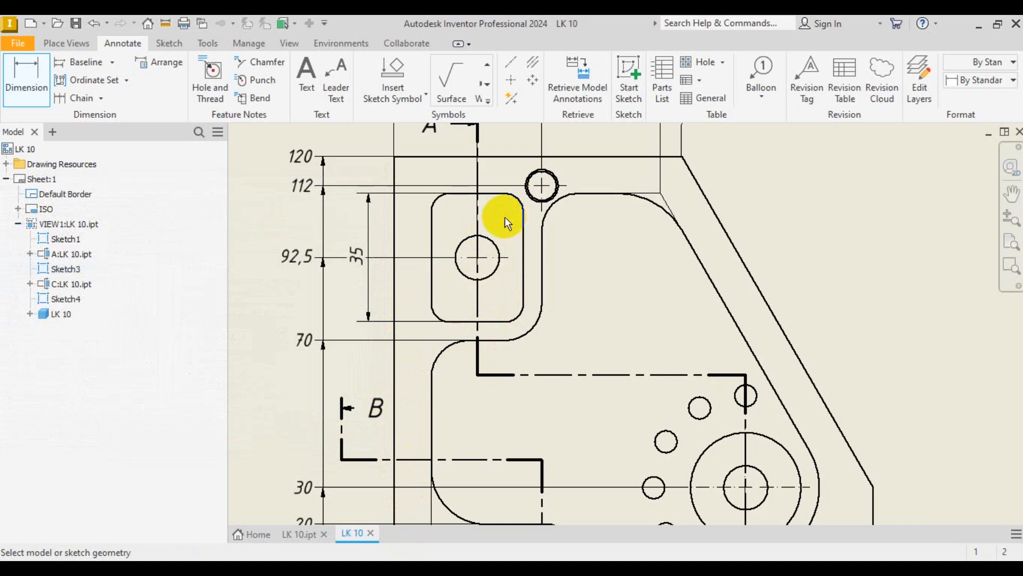
{"action": "right_click", "coordinate": [599, 276]}
{"action": "left_click", "coordinate": [502, 273]}
{"action": "left_click", "coordinate": [356, 256]}
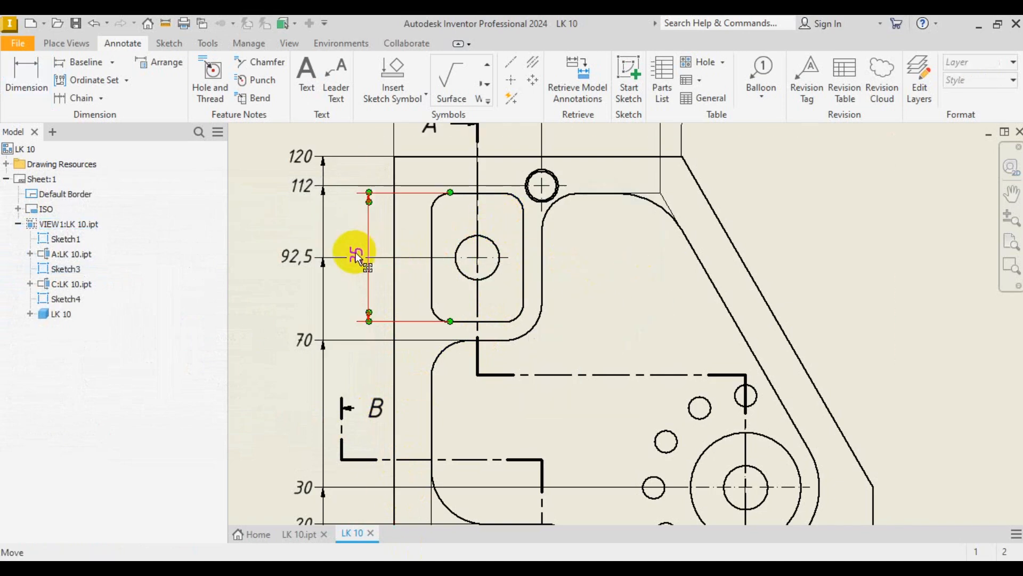
{"action": "left_click_drag", "start_coordinate": [357, 256], "coordinate": [372, 278]}
{"action": "left_click", "coordinate": [650, 308]}
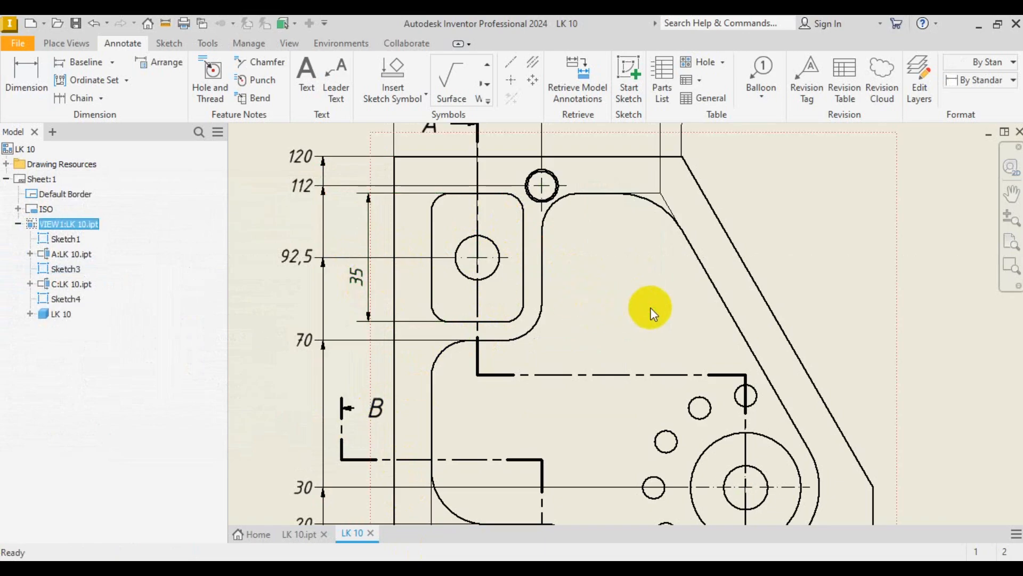
{"action": "left_click", "coordinate": [407, 568]}
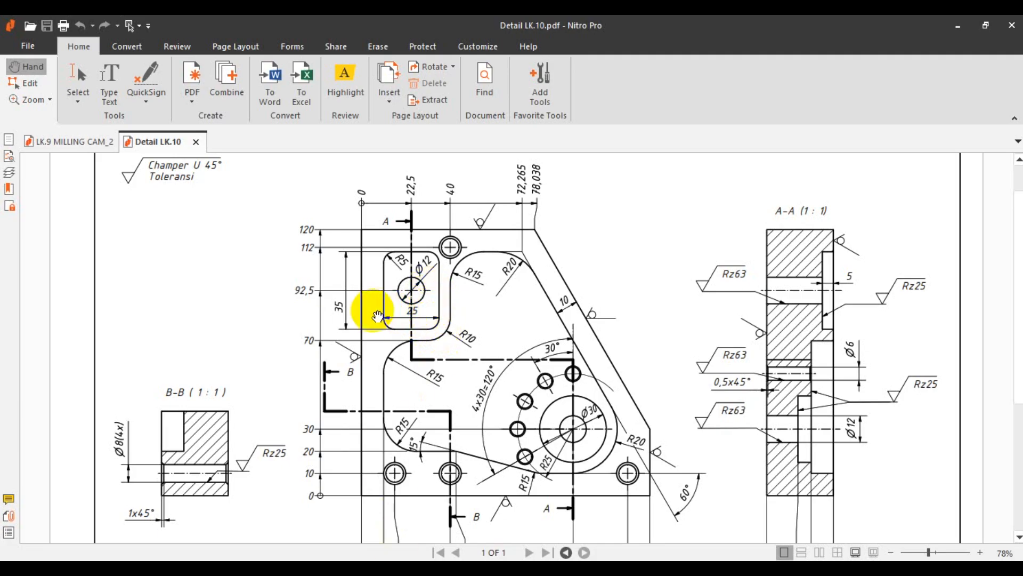
{"action": "left_click", "coordinate": [452, 568]}
{"action": "left_click", "coordinate": [19, 71]}
{"action": "left_click", "coordinate": [432, 276]}
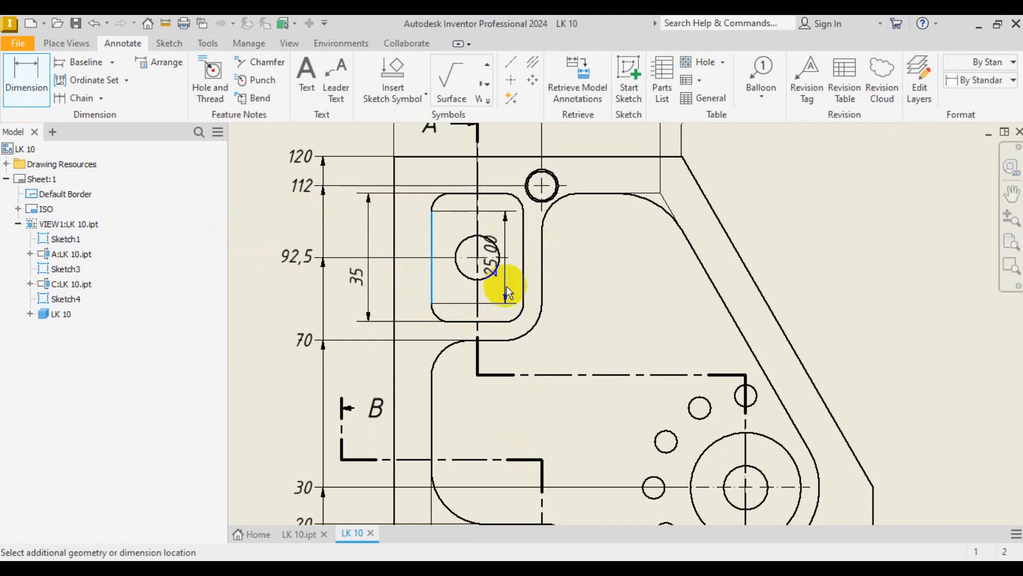
{"action": "left_click", "coordinate": [521, 278]}
{"action": "scroll", "coordinate": [456, 289], "scroll_direction": "down", "scroll_amount": 3}
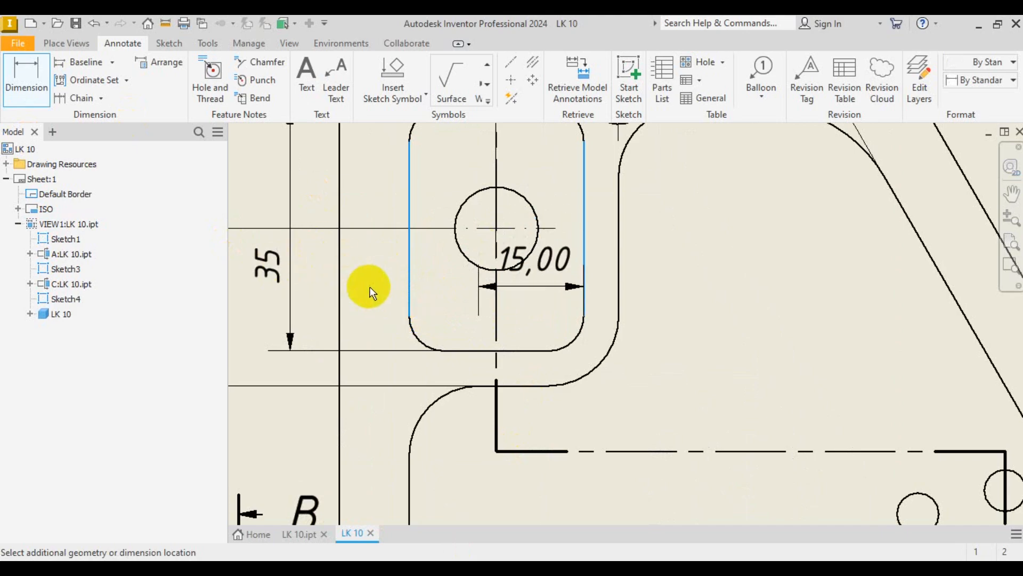
{"action": "key", "text": "Escape"}
Dimension the small pocket's width between its two vertical edges, placing it inside the pocket below the hole.
{"action": "left_click", "coordinate": [25, 77]}
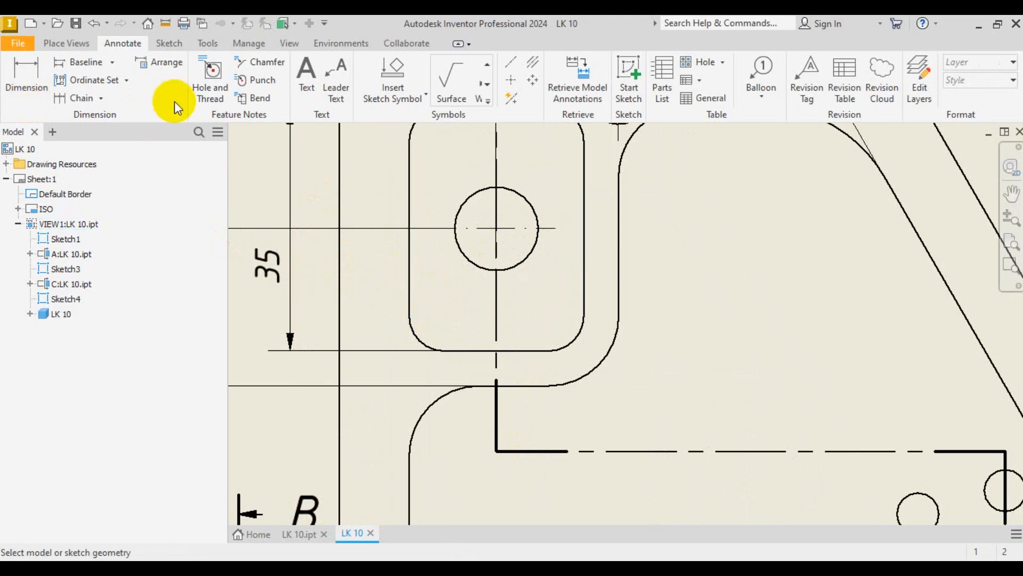
{"action": "left_click", "coordinate": [408, 255]}
{"action": "left_click", "coordinate": [584, 267]}
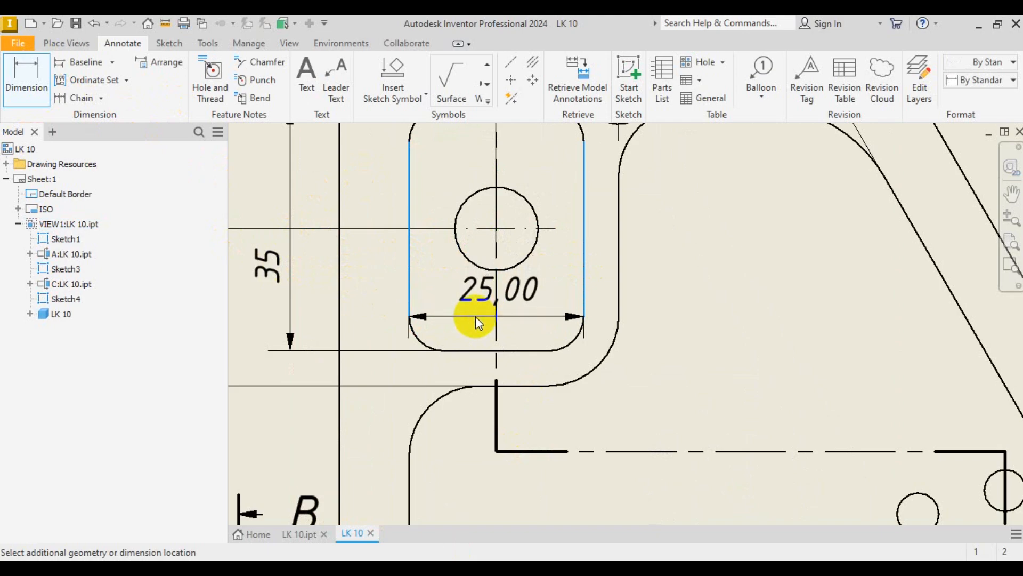
{"action": "left_click", "coordinate": [475, 315]}
Set the pocket width dimension's primary unit precision to 0 and shift its text left of the section line.
{"action": "left_click", "coordinate": [271, 287]}
{"action": "left_click", "coordinate": [235, 299]}
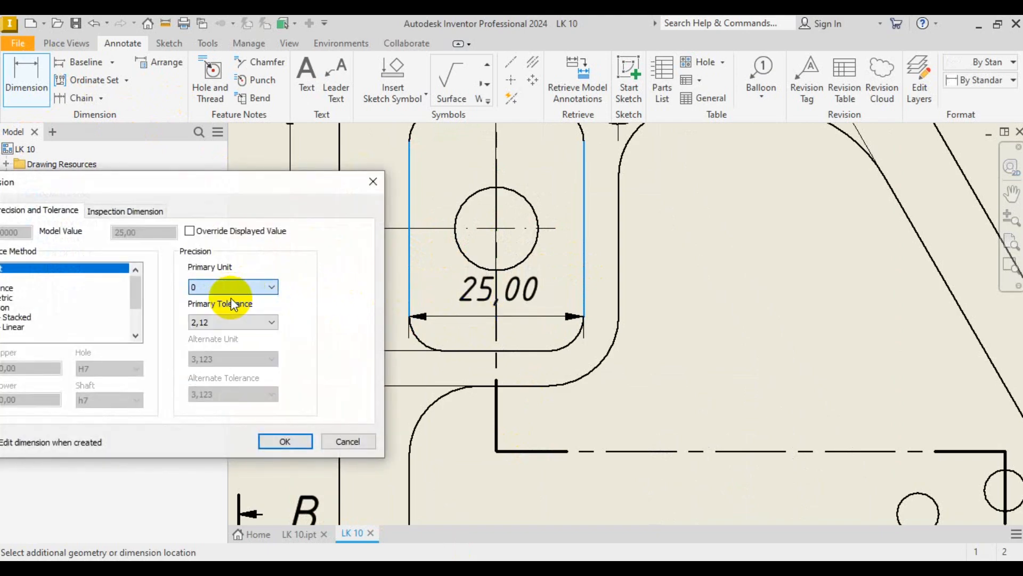
{"action": "left_click", "coordinate": [297, 441]}
{"action": "right_click", "coordinate": [733, 311]}
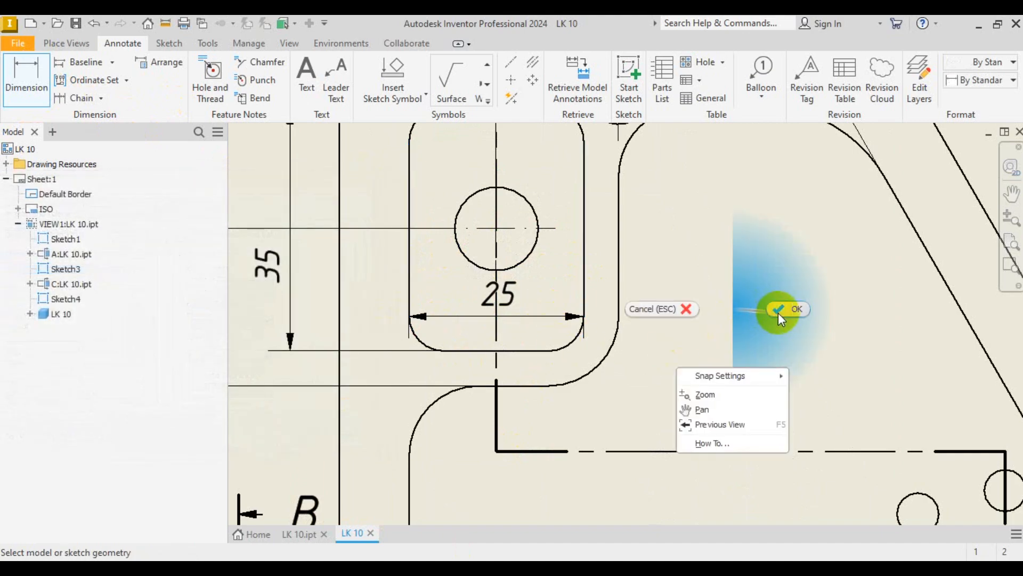
{"action": "left_click", "coordinate": [686, 304]}
{"action": "left_click", "coordinate": [501, 298]}
{"action": "left_click_drag", "start_coordinate": [501, 298], "coordinate": [465, 313]}
{"action": "left_click", "coordinate": [753, 352]}
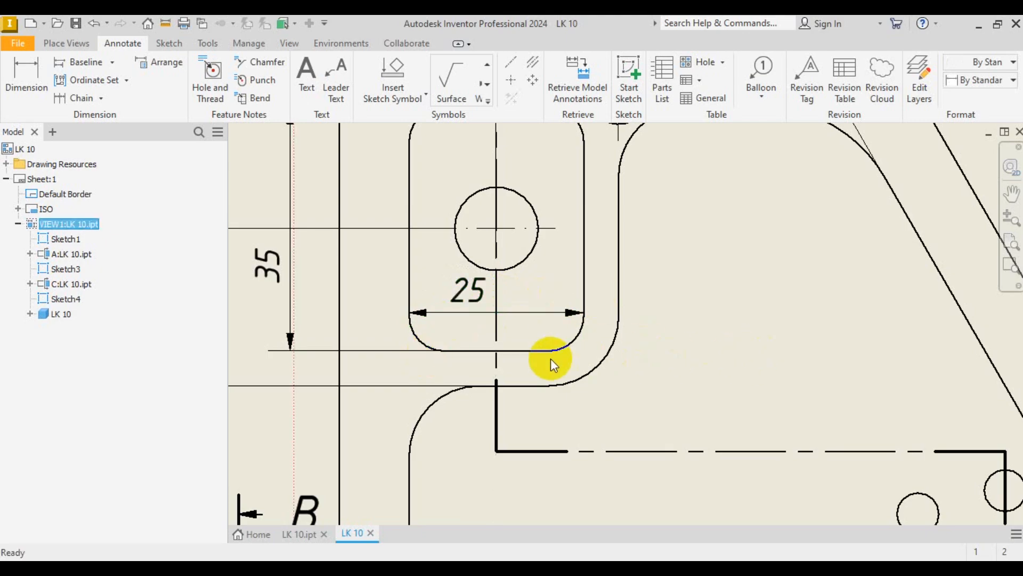
Check the Detail LK.10 reference and add a diameter dimension to the pocket's hole, placed diagonally toward the pocket's upper right corner.
{"action": "scroll", "coordinate": [551, 319], "scroll_direction": "down", "scroll_amount": 5}
{"action": "scroll", "coordinate": [554, 298], "scroll_direction": "up", "scroll_amount": 3}
{"action": "scroll", "coordinate": [565, 287], "scroll_direction": "up", "scroll_amount": 3}
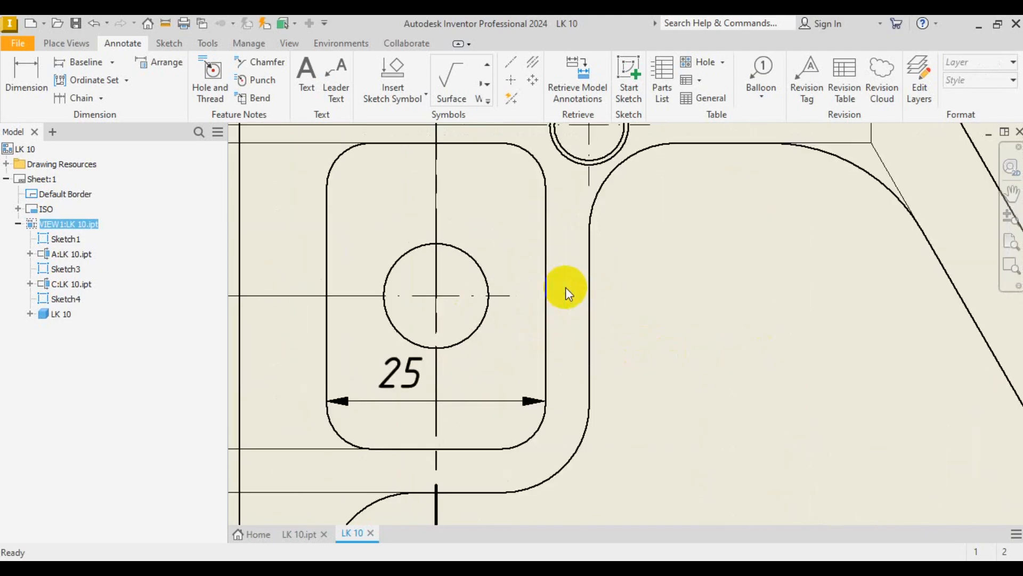
{"action": "left_click", "coordinate": [378, 568]}
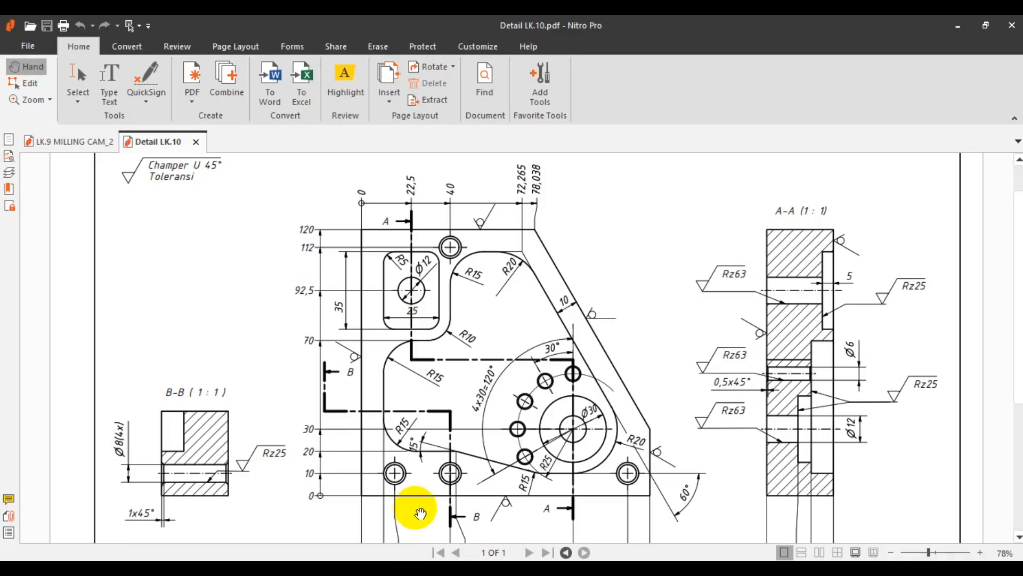
{"action": "left_click", "coordinate": [404, 567]}
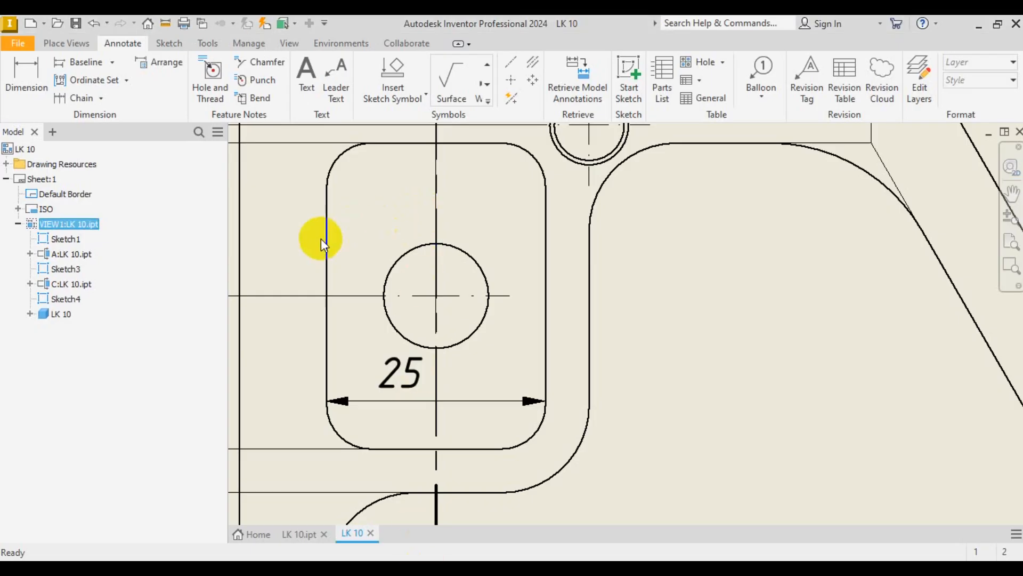
{"action": "left_click", "coordinate": [26, 72]}
{"action": "left_click", "coordinate": [472, 253]}
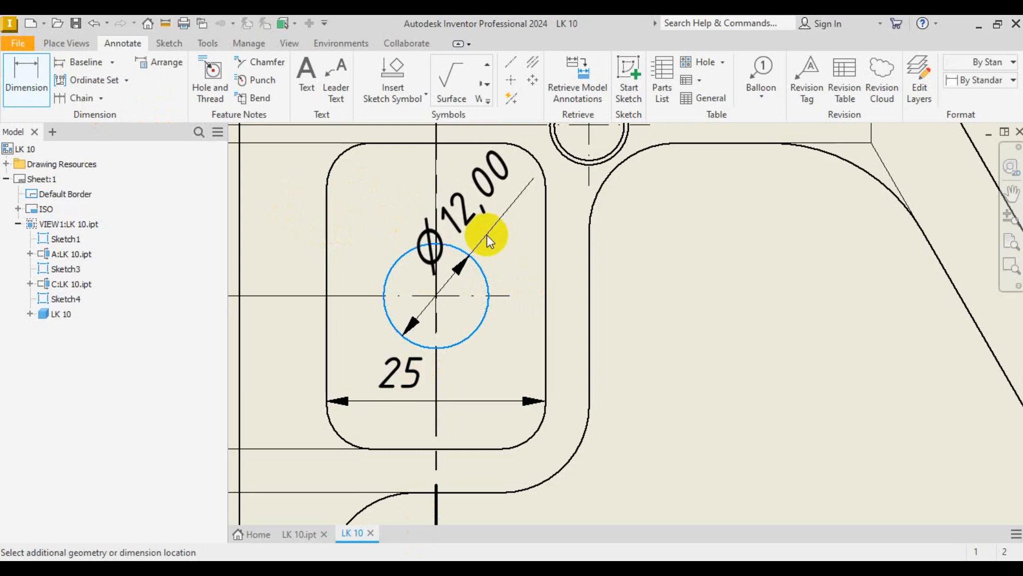
{"action": "left_click", "coordinate": [487, 237]}
Set the hole diameter dimension's primary unit precision to 0 and move its text right, away from the section line.
{"action": "left_click", "coordinate": [229, 287]}
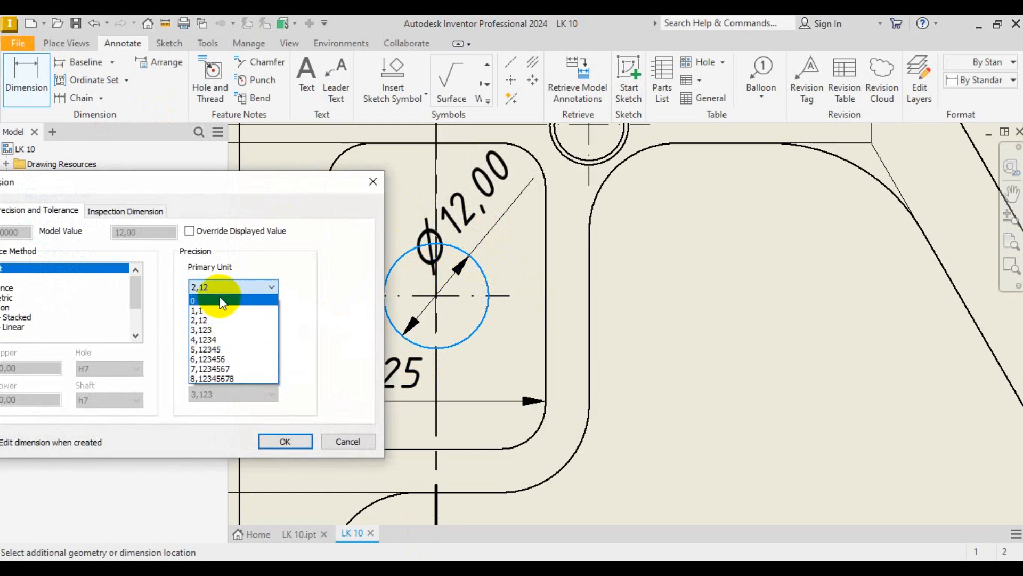
{"action": "left_click", "coordinate": [220, 300]}
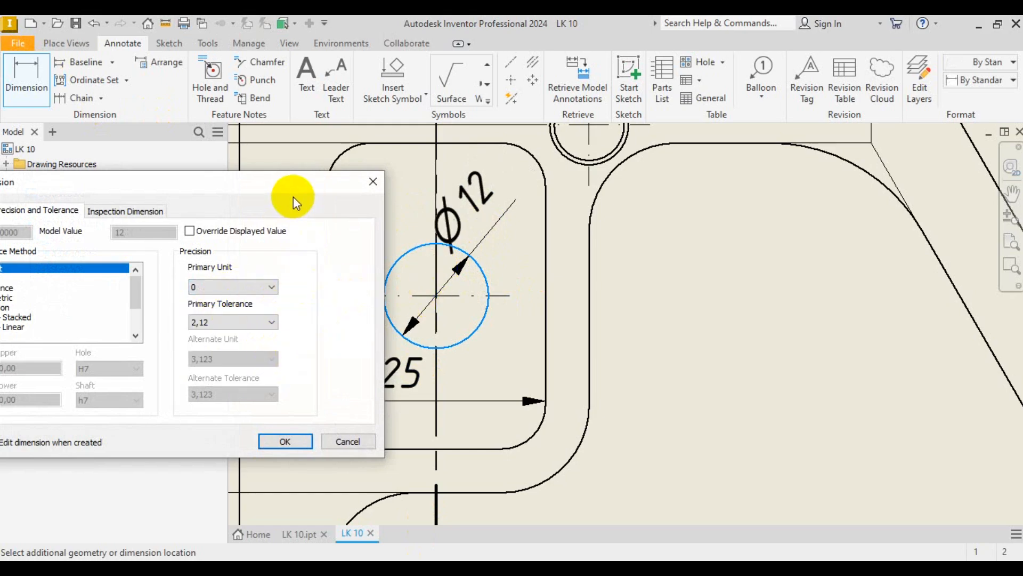
{"action": "left_click", "coordinate": [286, 442]}
{"action": "right_click", "coordinate": [741, 240]}
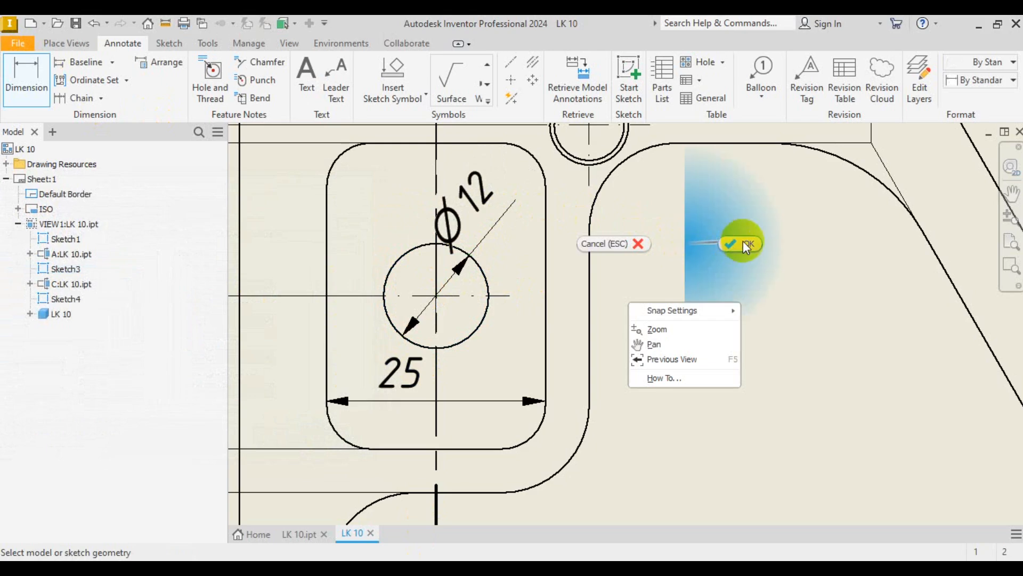
{"action": "left_click", "coordinate": [613, 245]}
{"action": "left_click_drag", "start_coordinate": [464, 198], "coordinate": [496, 214]}
Check the Detail LK.10 reference and add a radius dimension to the small pocket's upper left corner, placed inside the pocket.
{"action": "left_click", "coordinate": [373, 568]}
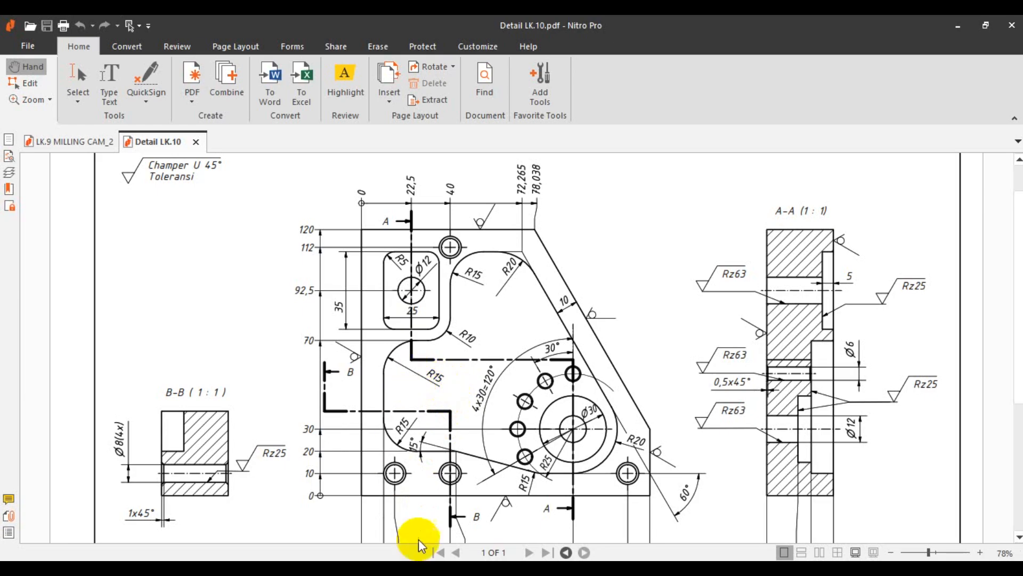
{"action": "mouse_move", "coordinate": [419, 567]}
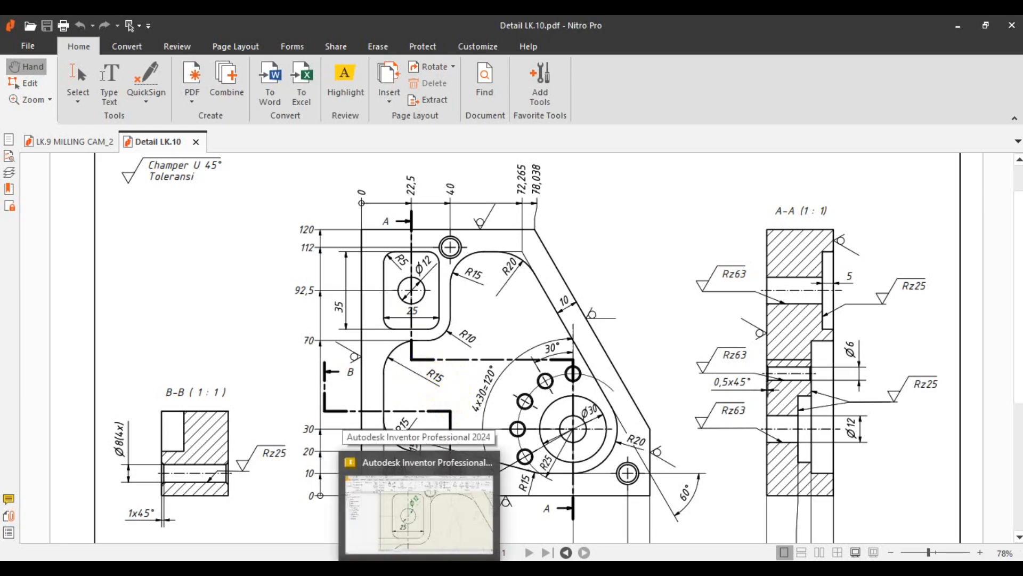
{"action": "left_click", "coordinate": [419, 511]}
{"action": "scroll", "coordinate": [372, 228], "scroll_direction": "down", "scroll_amount": 1}
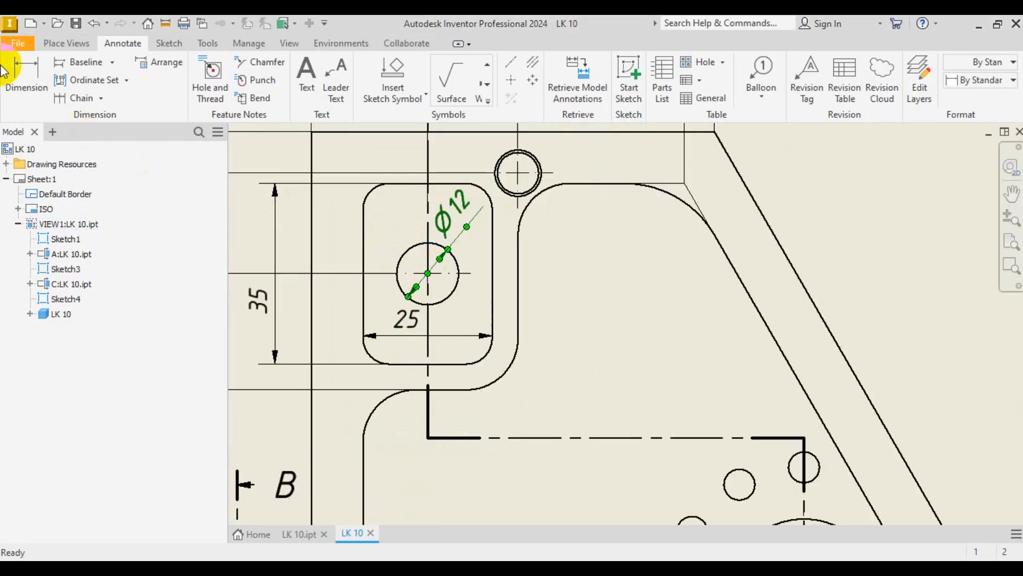
{"action": "left_click", "coordinate": [24, 75]}
{"action": "scroll", "coordinate": [316, 193], "scroll_direction": "up", "scroll_amount": 5}
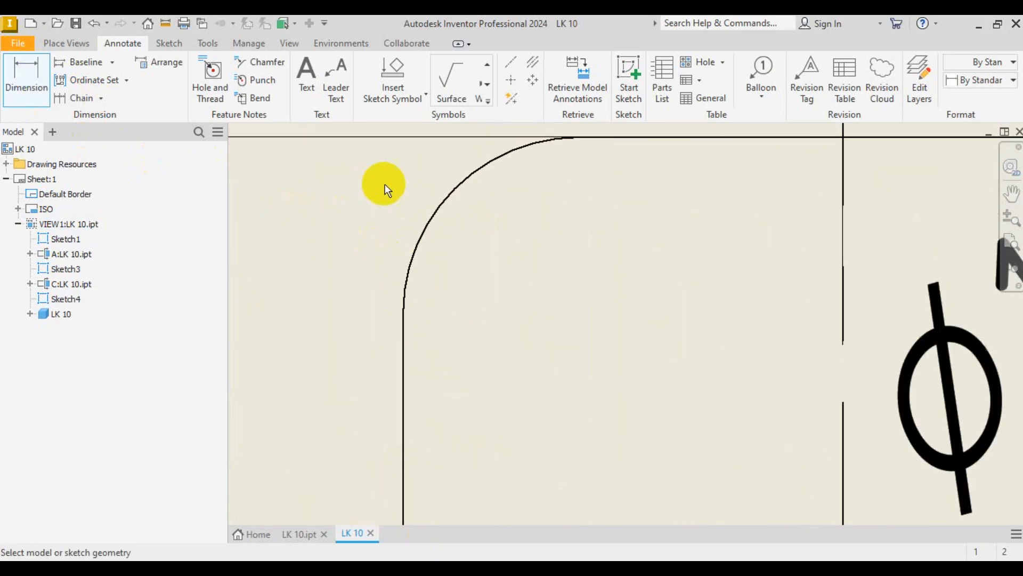
{"action": "left_click", "coordinate": [462, 181]}
{"action": "scroll", "coordinate": [461, 179], "scroll_direction": "down", "scroll_amount": 5}
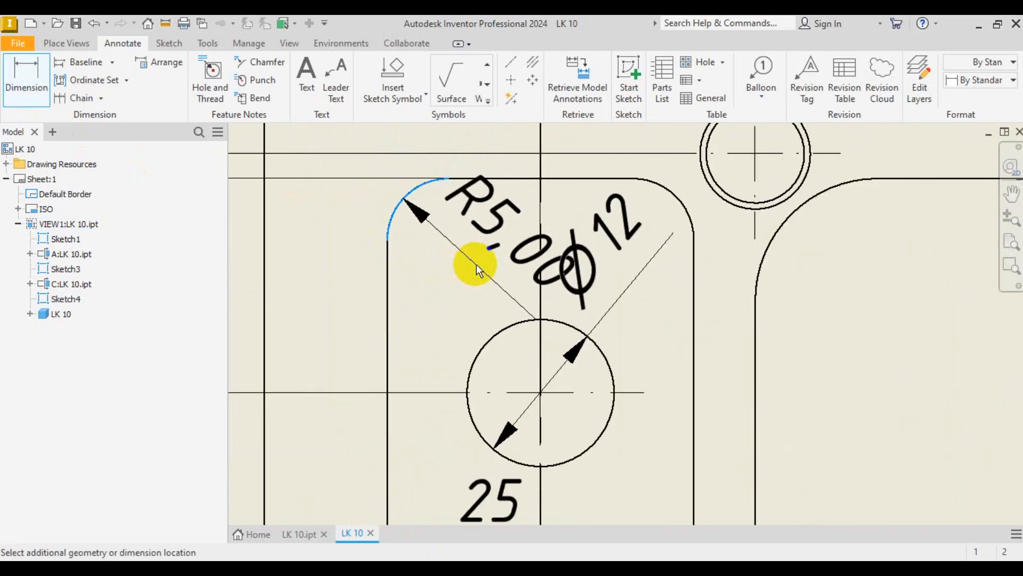
{"action": "left_click", "coordinate": [478, 262]}
Set the corner radius dimension's primary unit precision to 0 and add the prefix "4-" before its value.
{"action": "left_click", "coordinate": [224, 287]}
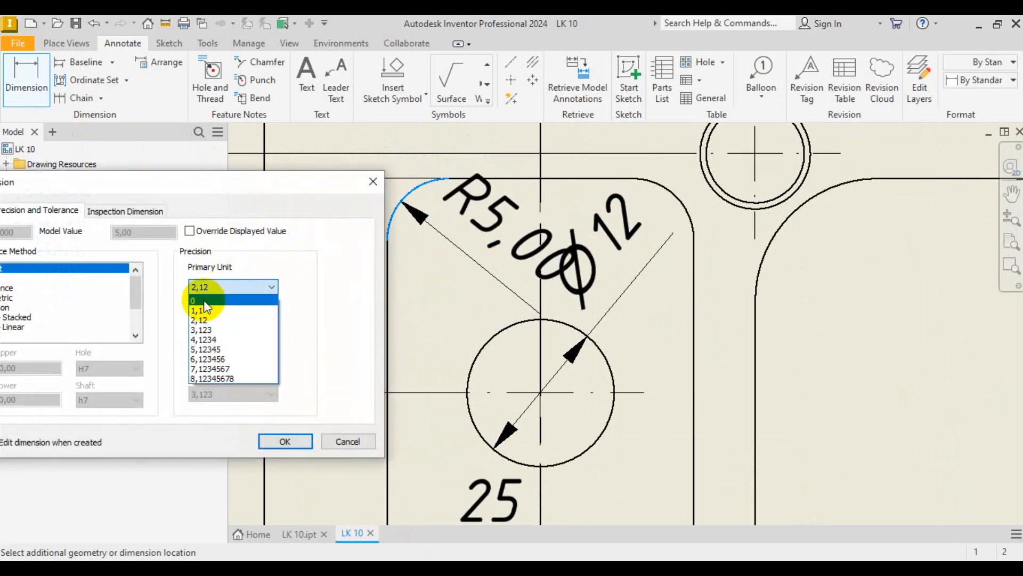
{"action": "left_click", "coordinate": [218, 297]}
{"action": "left_click_drag", "start_coordinate": [188, 184], "coordinate": [809, 273]}
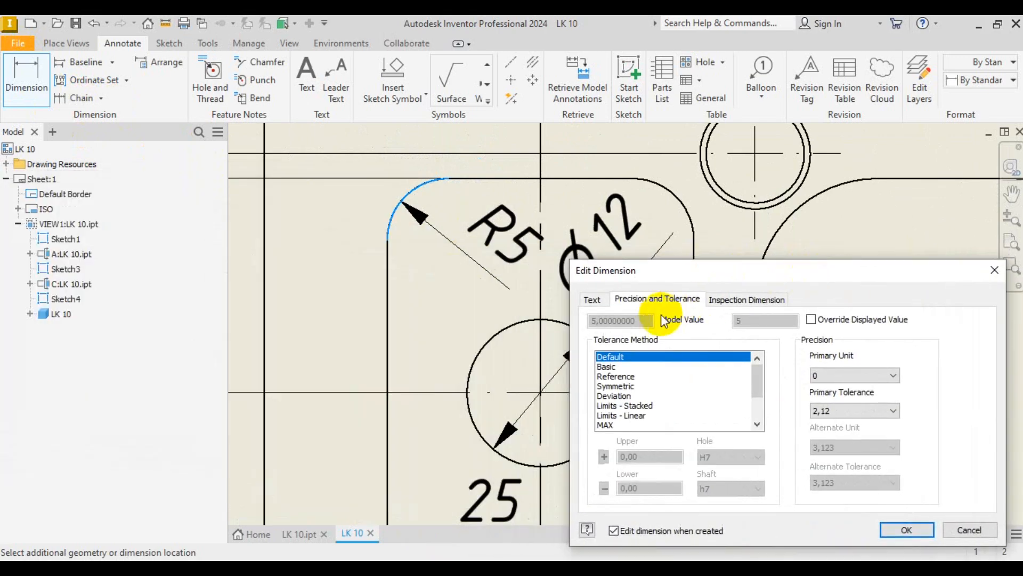
{"action": "left_click", "coordinate": [592, 299]}
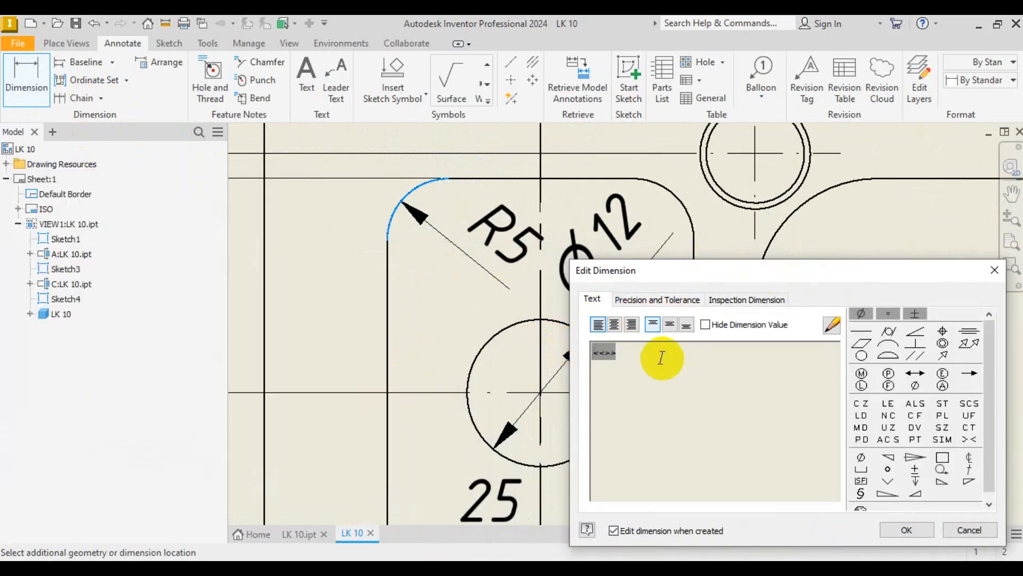
{"action": "type", "text": "4"}
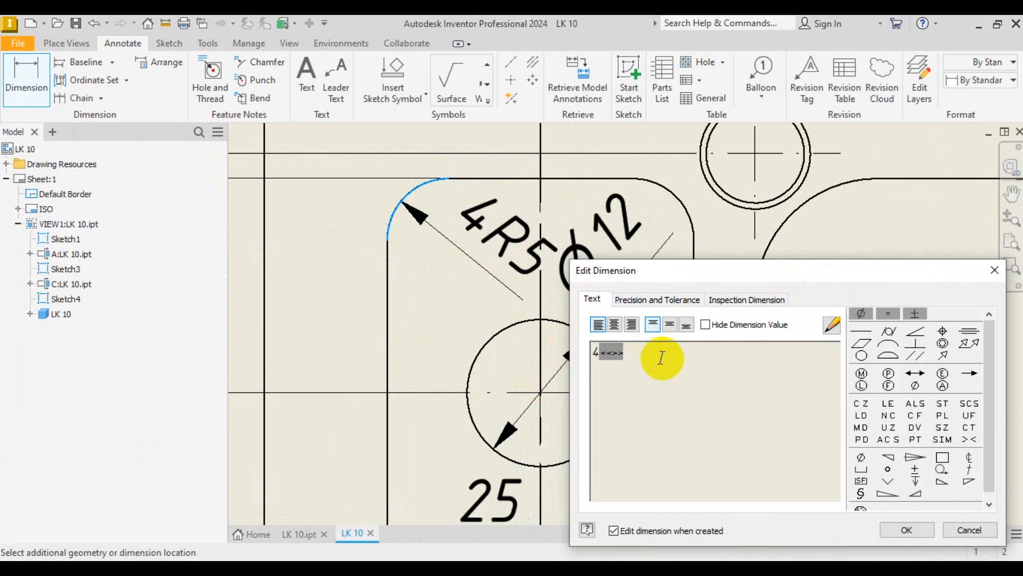
{"action": "type", "text": "-"}
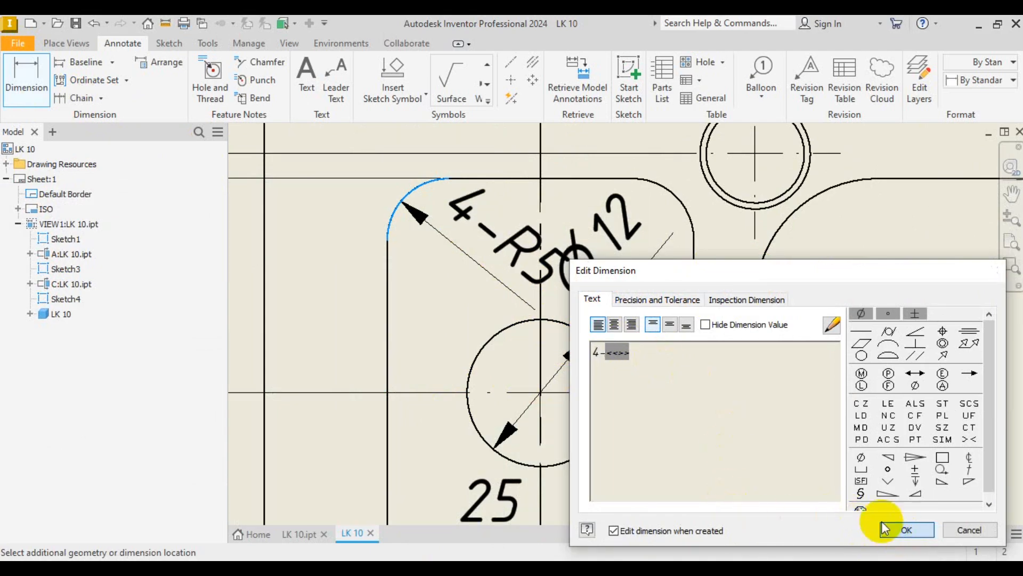
{"action": "left_click", "coordinate": [906, 530]}
Review the precision, tolerance and inspection settings of the small pocket's corner radius dimension.
{"action": "scroll", "coordinate": [530, 271], "scroll_direction": "up", "scroll_amount": 3}
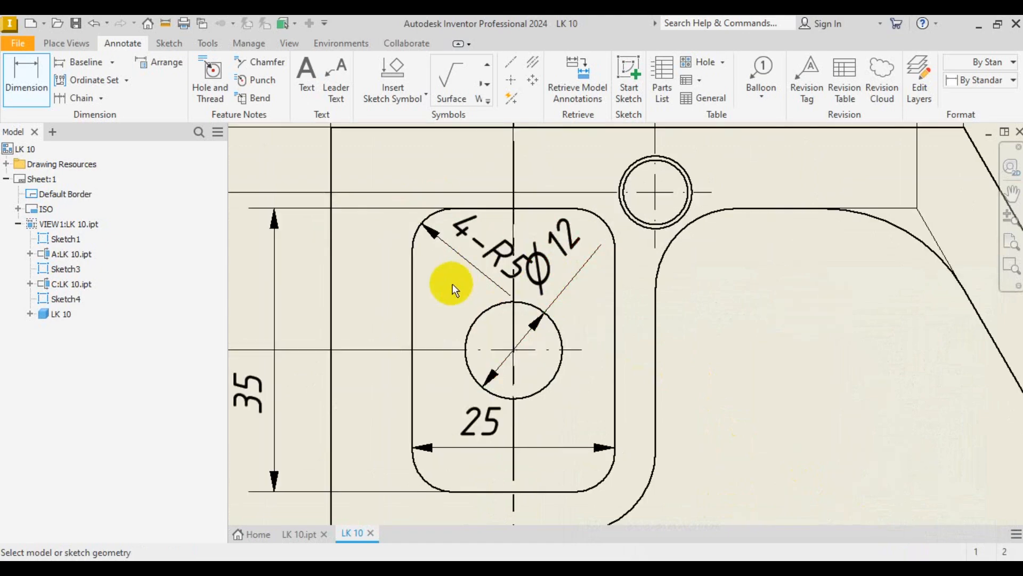
{"action": "left_click", "coordinate": [517, 247]}
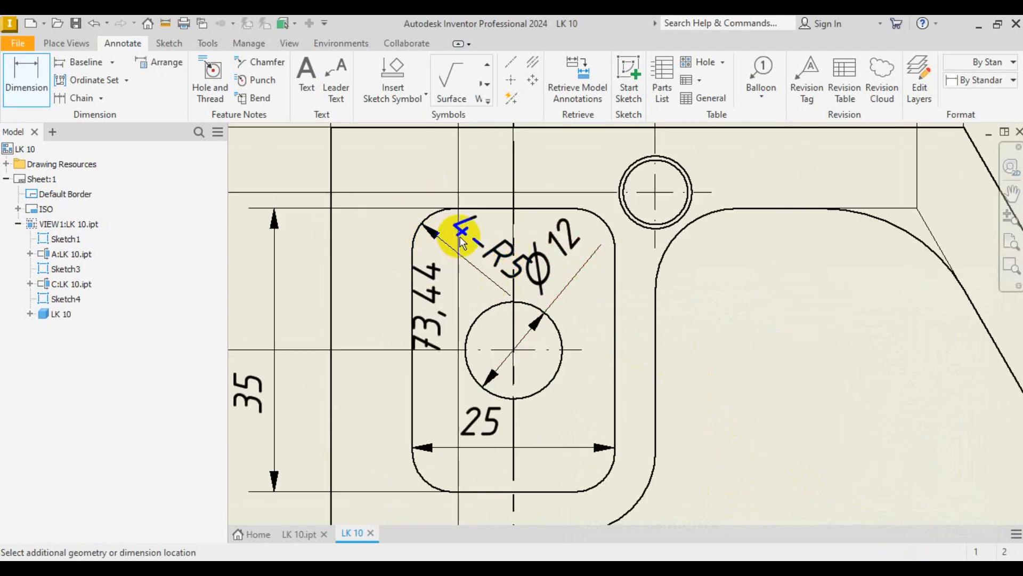
{"action": "key", "text": "Escape"}
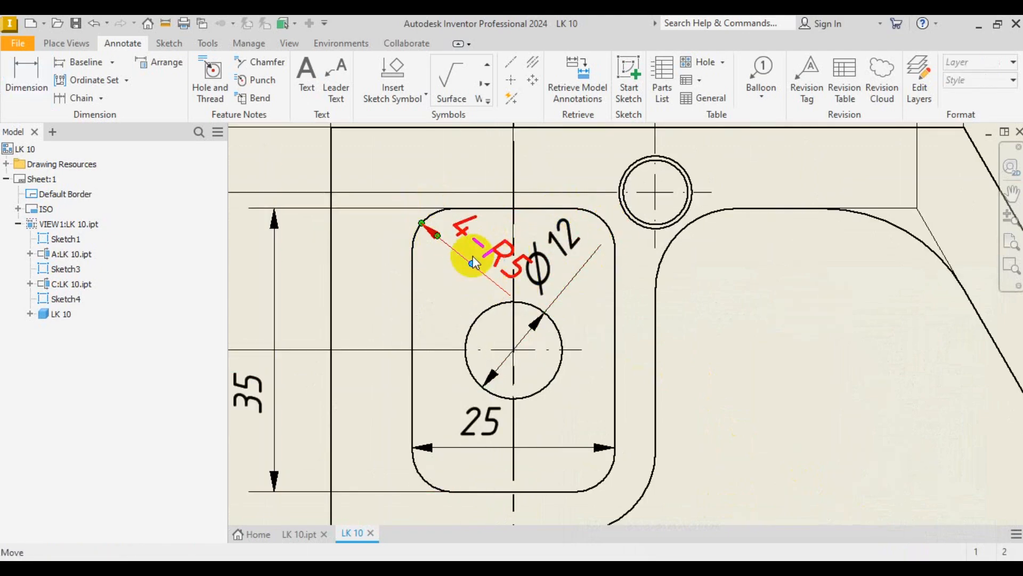
{"action": "scroll", "coordinate": [474, 263], "scroll_direction": "up", "scroll_amount": 2}
{"action": "scroll", "coordinate": [487, 245], "scroll_direction": "down", "scroll_amount": 3}
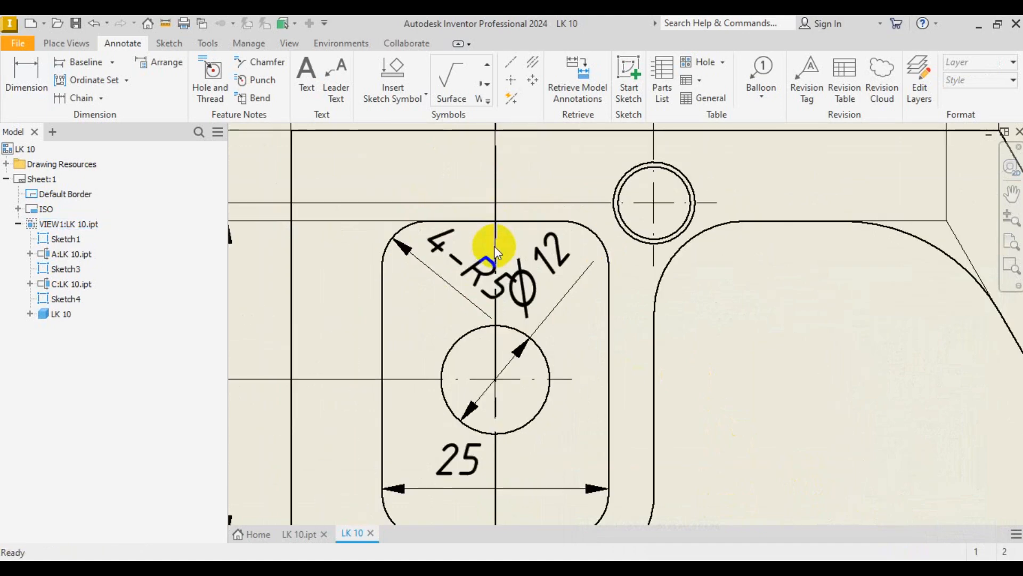
{"action": "double_click", "coordinate": [482, 280]}
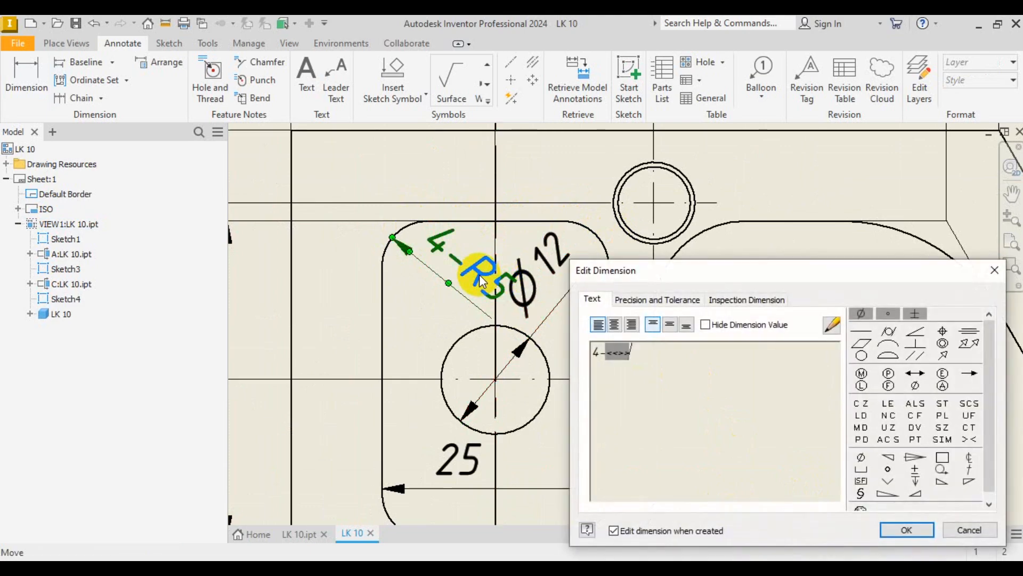
{"action": "left_click", "coordinate": [659, 303]}
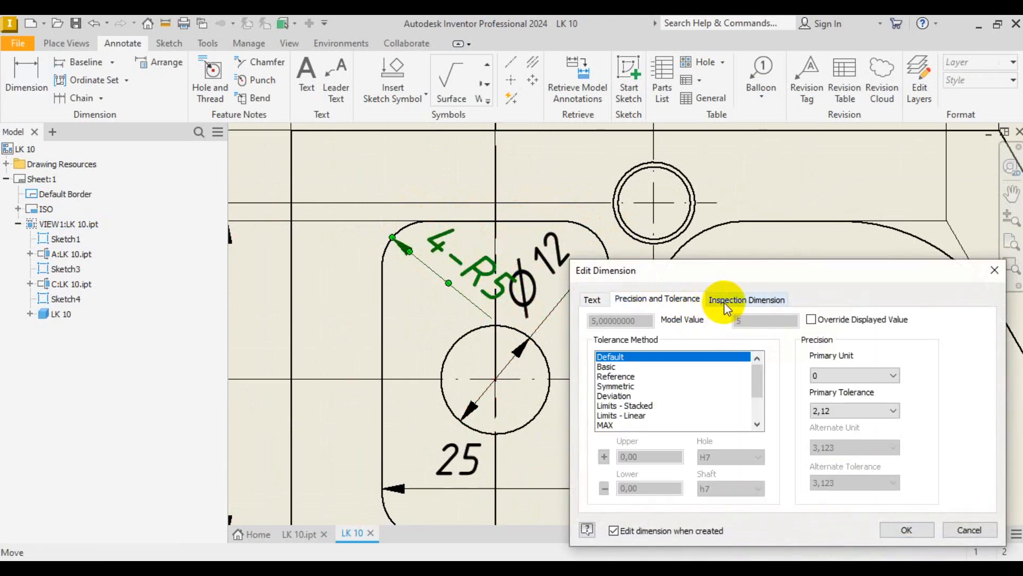
{"action": "left_click", "coordinate": [726, 302]}
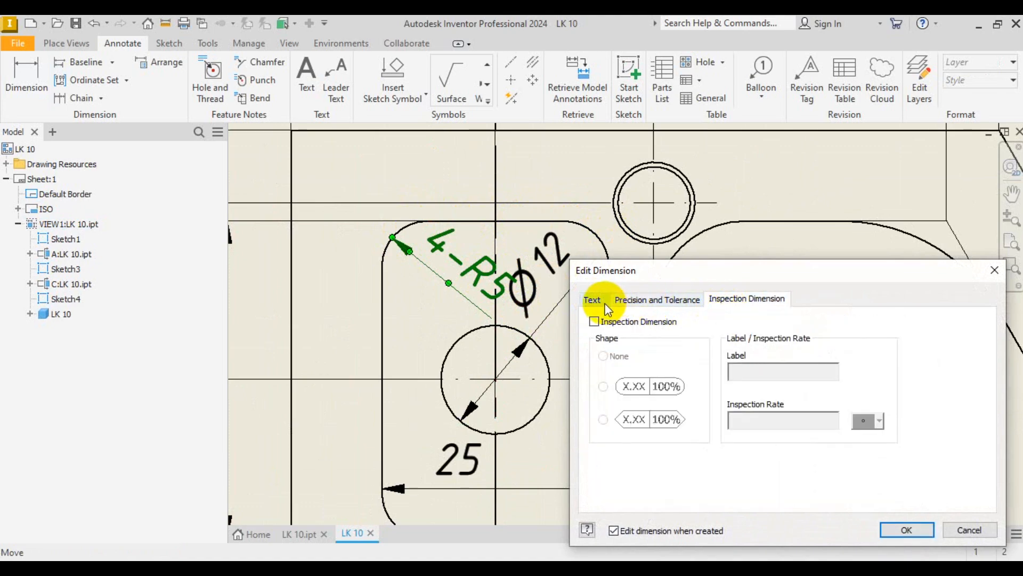
{"action": "left_click", "coordinate": [927, 529]}
{"action": "scroll", "coordinate": [510, 281], "scroll_direction": "down", "scroll_amount": 5}
{"action": "left_click", "coordinate": [709, 227]}
{"action": "scroll", "coordinate": [570, 208], "scroll_direction": "up", "scroll_amount": 5}
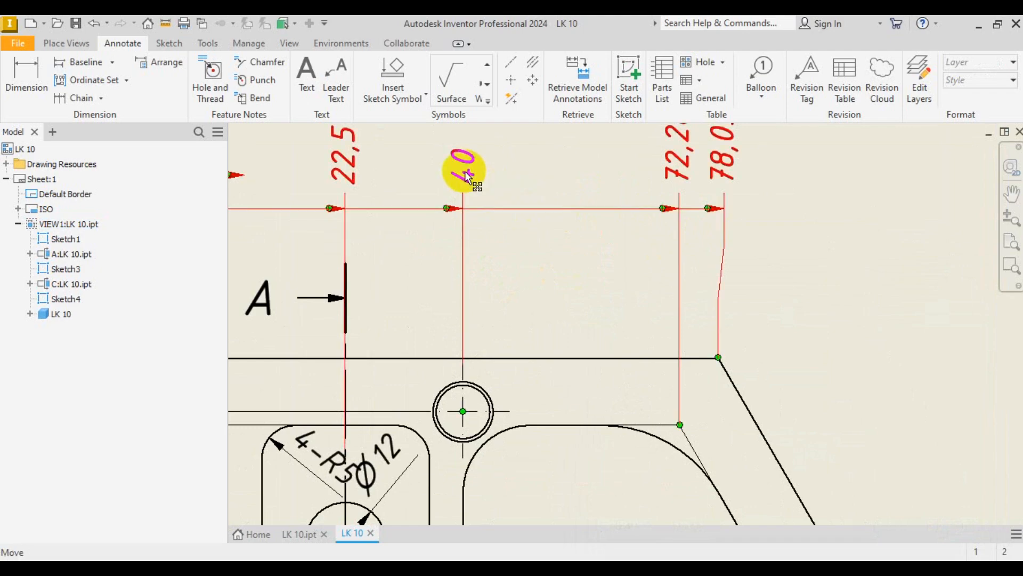
Set the tolerance text size of the Default (ISO) dimension style to 2,50 mm in the Style and Standard Editor.
{"action": "left_click", "coordinate": [258, 44]}
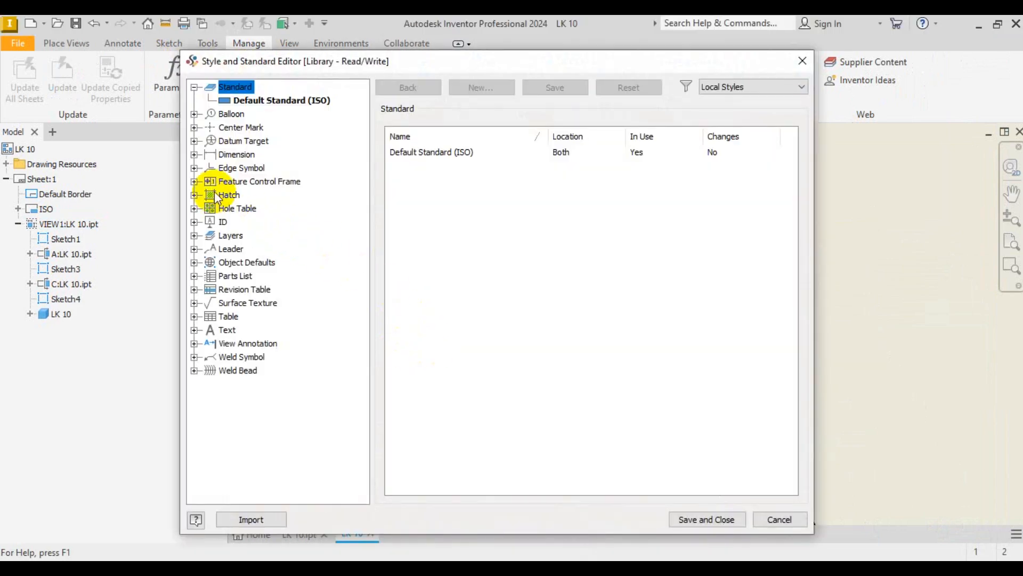
{"action": "left_click", "coordinate": [194, 155]}
{"action": "left_click", "coordinate": [277, 223]}
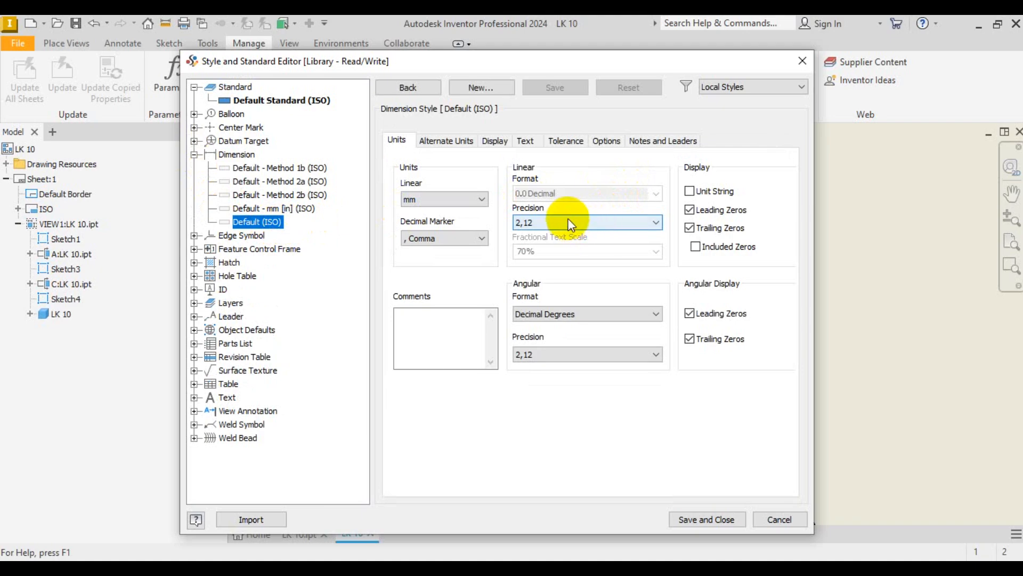
{"action": "left_click", "coordinate": [525, 144]}
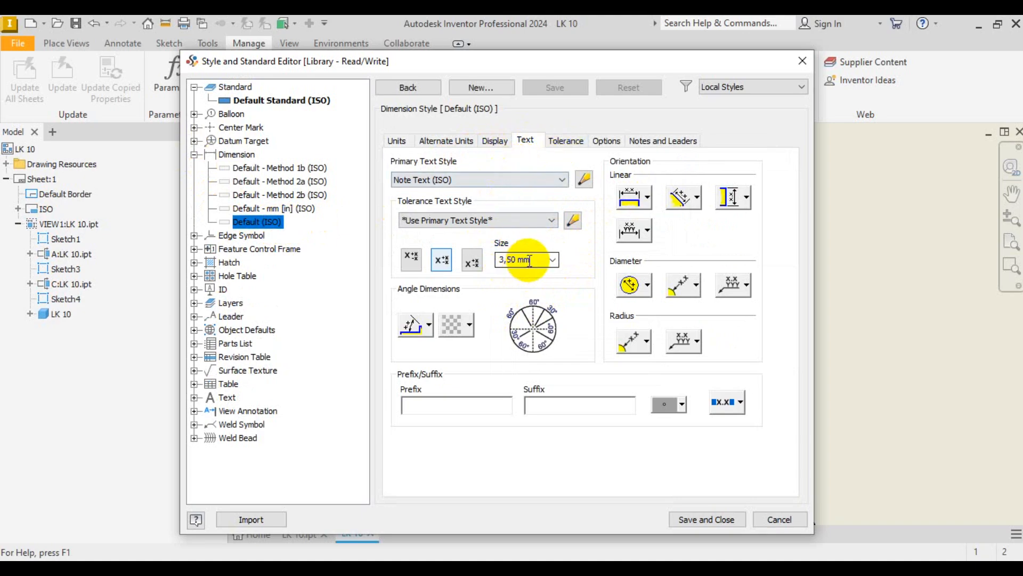
{"action": "left_click", "coordinate": [552, 260]}
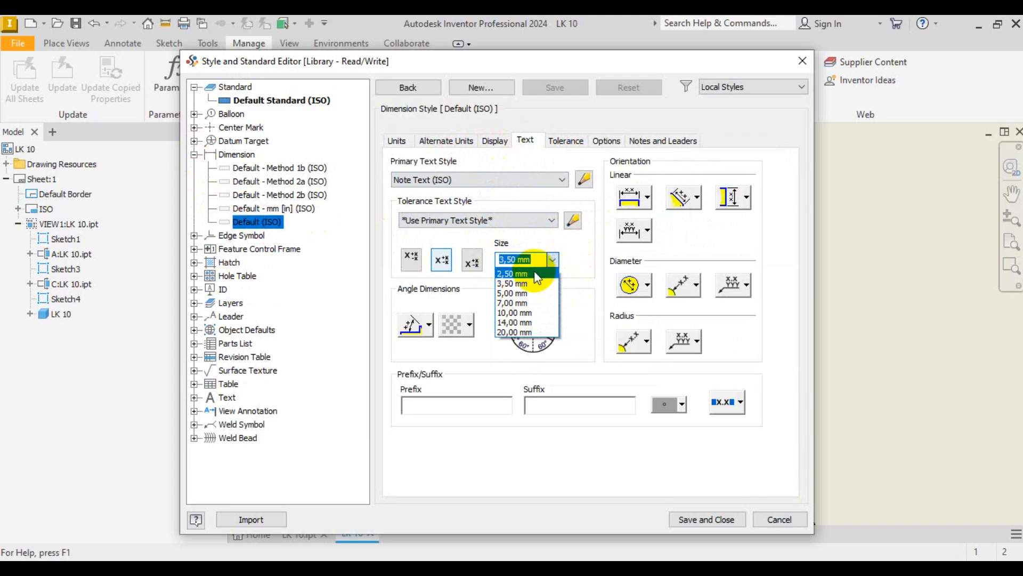
{"action": "left_click", "coordinate": [534, 270]}
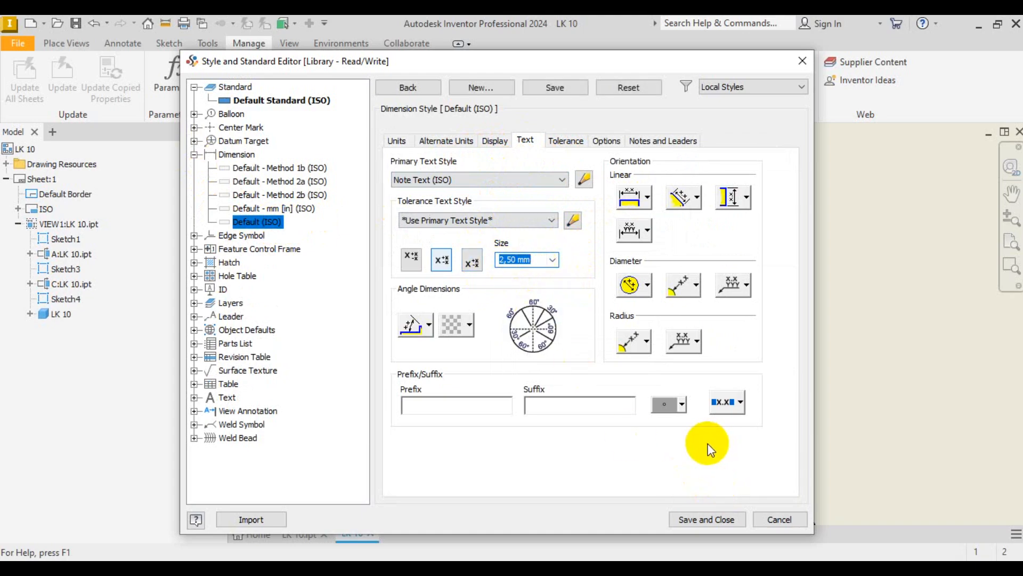
{"action": "left_click", "coordinate": [437, 142]}
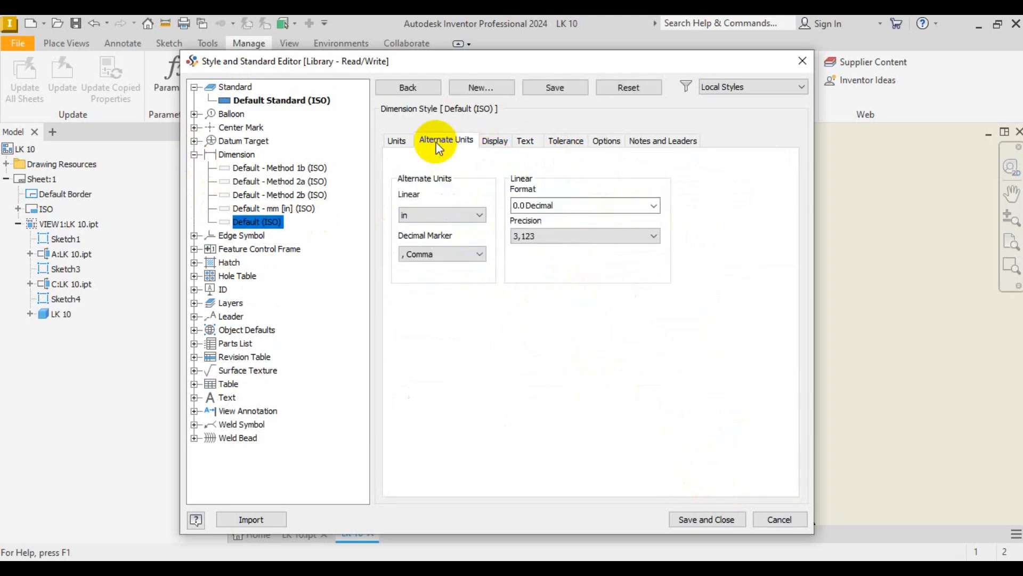
{"action": "left_click", "coordinate": [398, 142]}
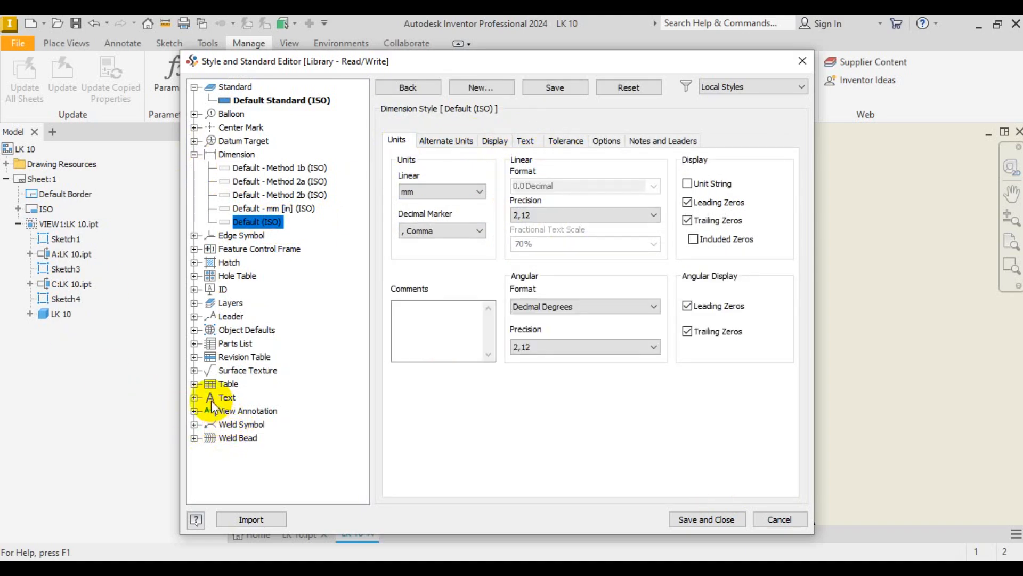
Set the stretch of the Note Text (ISO) text style to 80 % and save the style changes.
{"action": "left_click", "coordinate": [195, 398]}
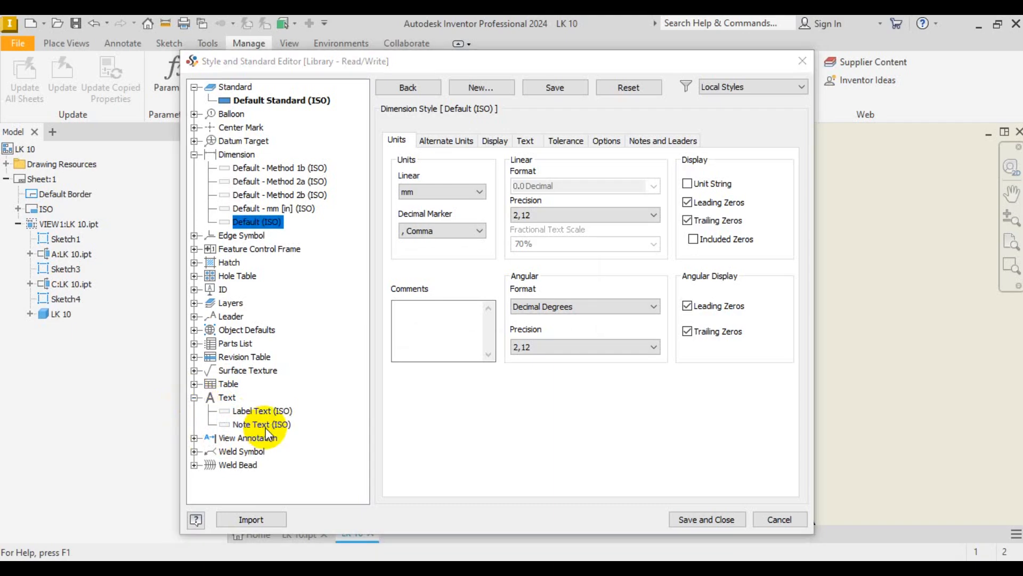
{"action": "left_click", "coordinate": [266, 425]}
{"action": "left_click", "coordinate": [442, 332]}
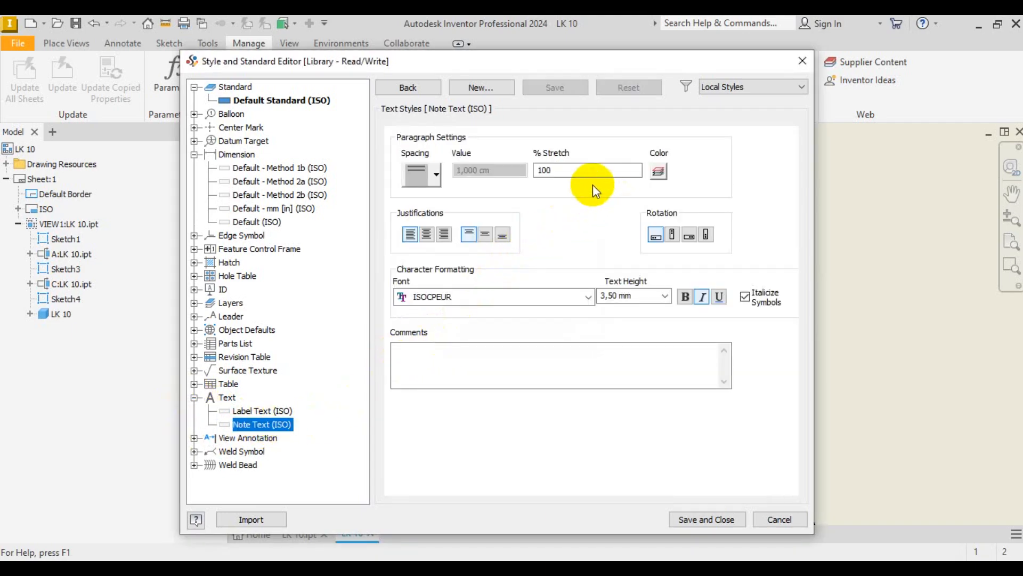
{"action": "double_click", "coordinate": [581, 170]}
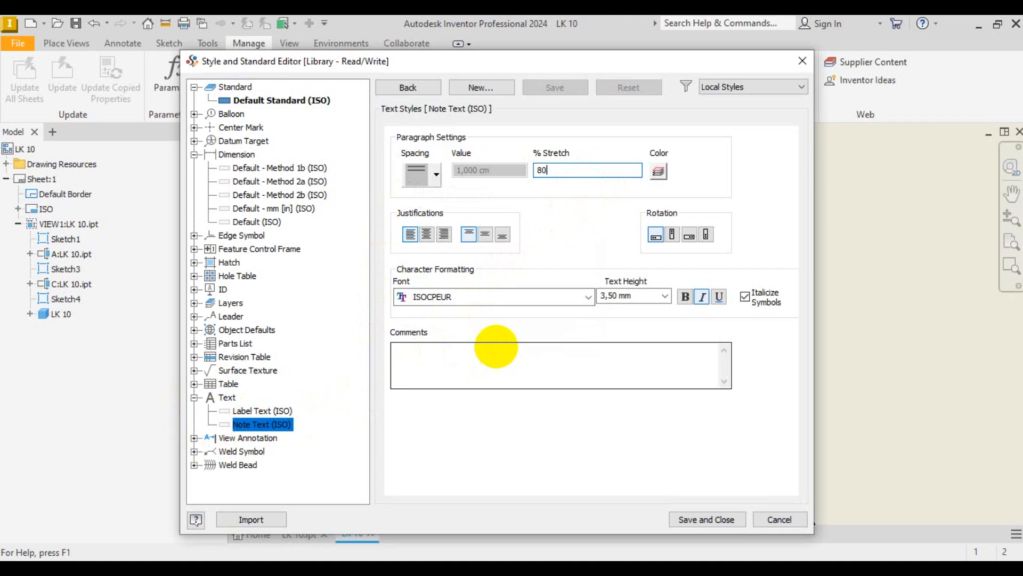
{"action": "left_click", "coordinate": [709, 518]}
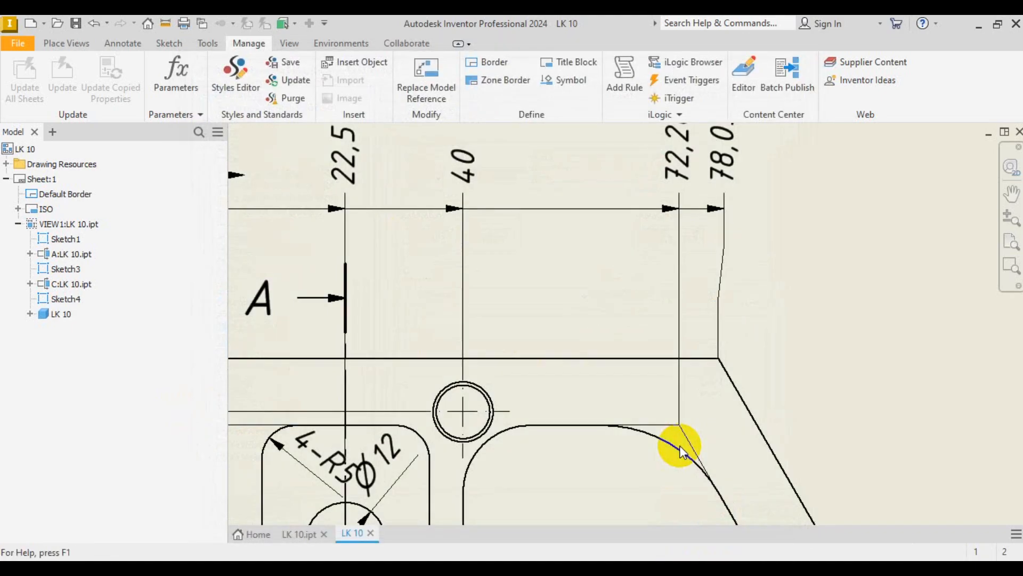
Move the small pocket's corner radius dimension to a steeper angle so its text clears the section line and the hole diameter dimension.
{"action": "scroll", "coordinate": [539, 359], "scroll_direction": "up", "scroll_amount": 2}
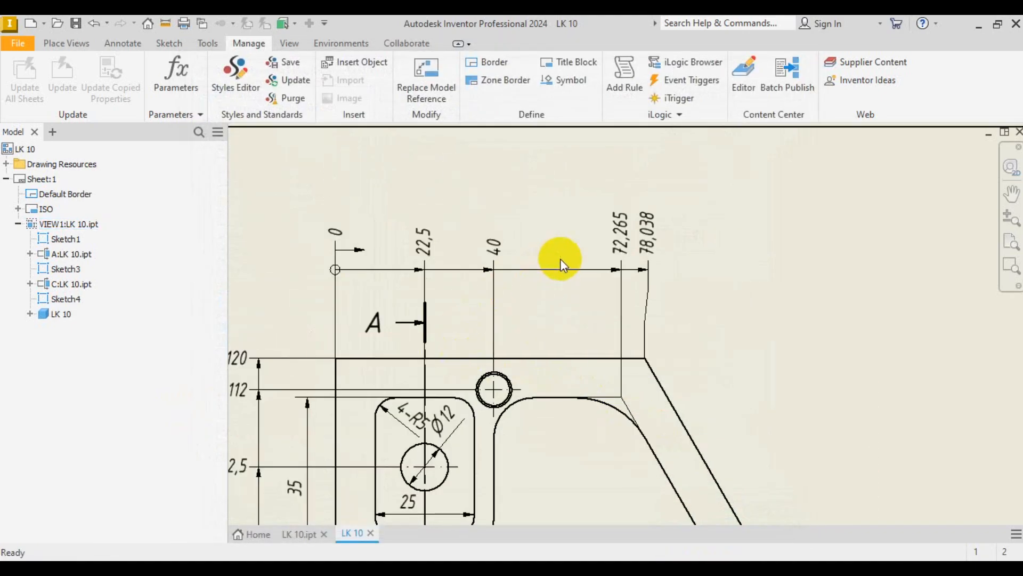
{"action": "scroll", "coordinate": [563, 265], "scroll_direction": "down", "scroll_amount": 2}
{"action": "scroll", "coordinate": [446, 327], "scroll_direction": "up", "scroll_amount": 2}
{"action": "scroll", "coordinate": [331, 434], "scroll_direction": "down", "scroll_amount": 3}
{"action": "left_click_drag", "start_coordinate": [383, 465], "coordinate": [356, 479]}
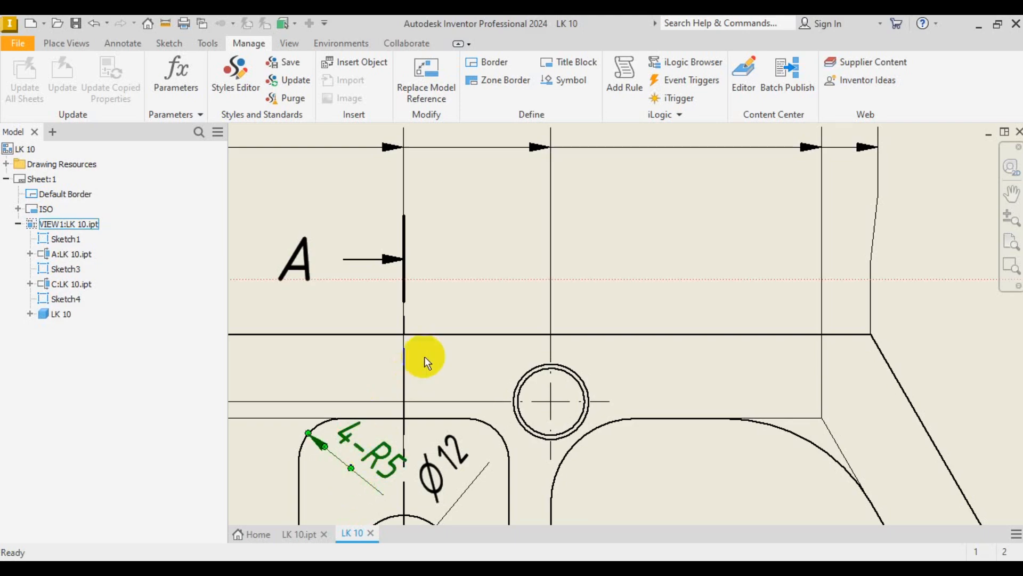
{"action": "scroll", "coordinate": [407, 384], "scroll_direction": "up", "scroll_amount": 3}
{"action": "scroll", "coordinate": [421, 352], "scroll_direction": "down", "scroll_amount": 4}
{"action": "mouse_move", "coordinate": [443, 316]}
{"action": "left_mouse_down"}
{"action": "mouse_move", "coordinate": [432, 307]}
{"action": "mouse_move", "coordinate": [411, 341]}
{"action": "left_mouse_up"}
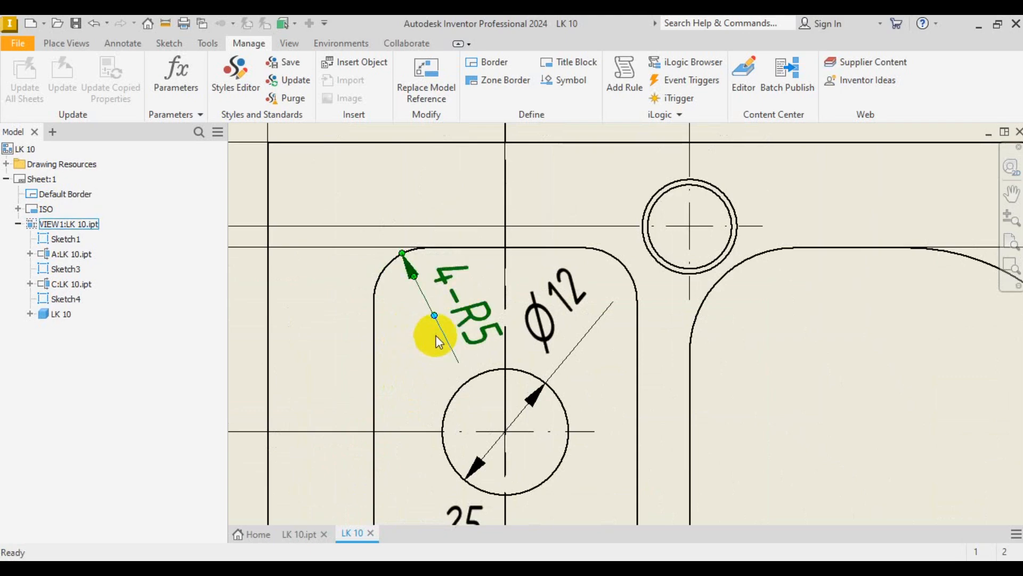
{"action": "scroll", "coordinate": [423, 325], "scroll_direction": "up", "scroll_amount": 4}
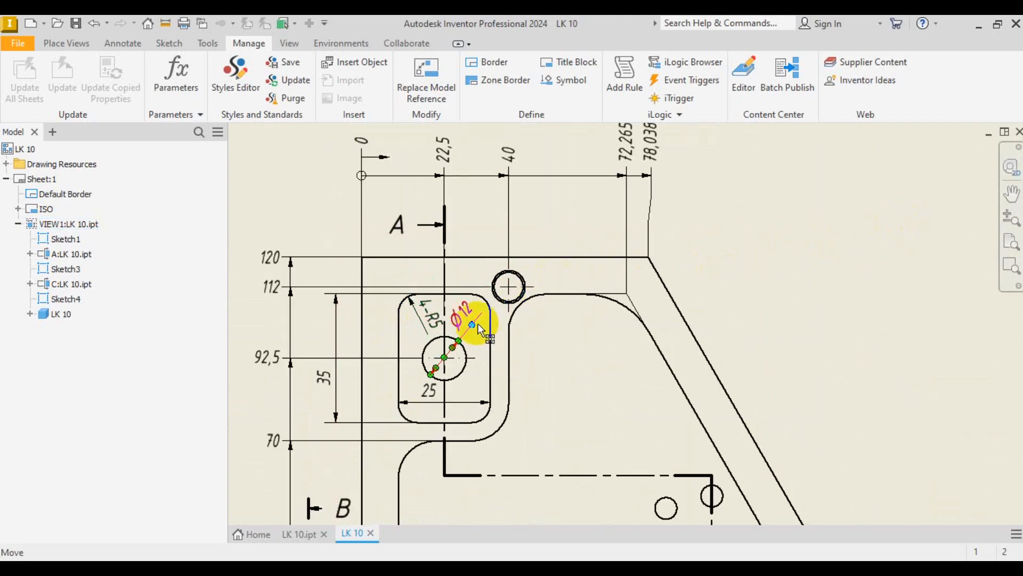
{"action": "scroll", "coordinate": [474, 325], "scroll_direction": "down", "scroll_amount": 3}
{"action": "scroll", "coordinate": [349, 293], "scroll_direction": "up", "scroll_amount": 3}
{"action": "scroll", "coordinate": [357, 292], "scroll_direction": "down", "scroll_amount": 1}
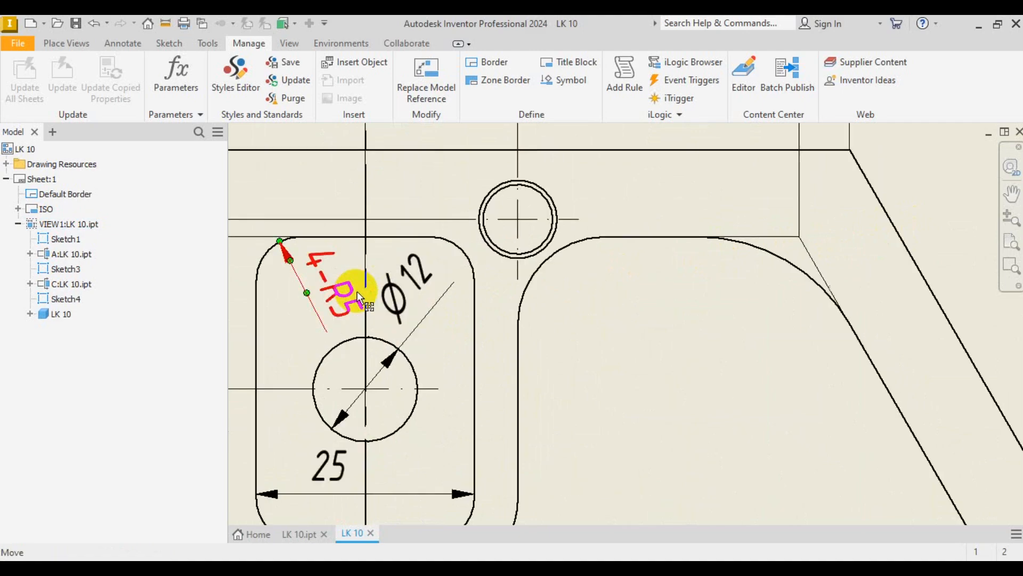
Check the Detail LK.10 reference and add a radius dimension to the large pocket's upper right corner, placed inside the pocket.
{"action": "scroll", "coordinate": [337, 334], "scroll_direction": "up", "scroll_amount": 4}
{"action": "scroll", "coordinate": [471, 274], "scroll_direction": "up", "scroll_amount": 2}
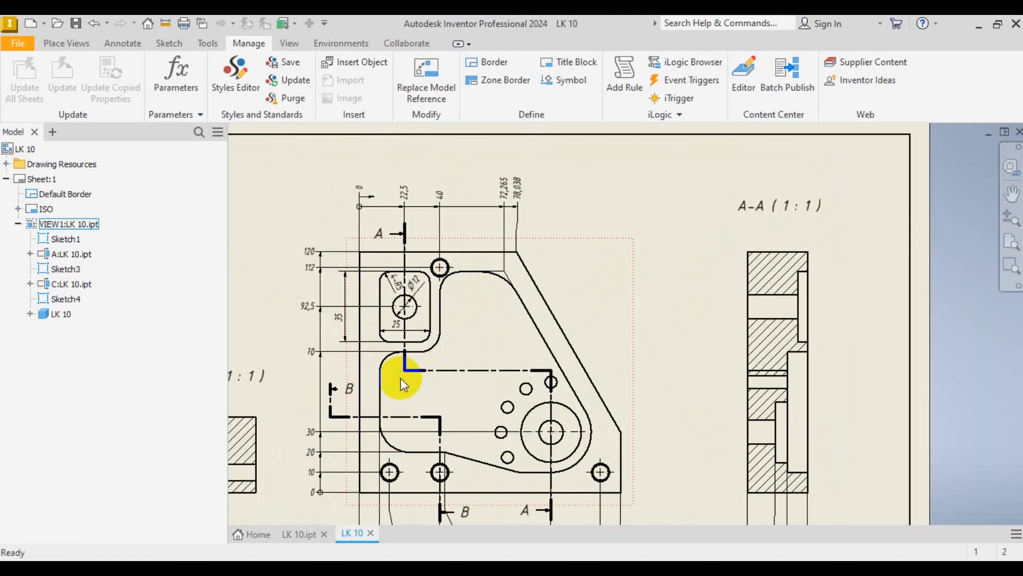
{"action": "scroll", "coordinate": [400, 379], "scroll_direction": "down", "scroll_amount": 3}
{"action": "left_click", "coordinate": [415, 567]}
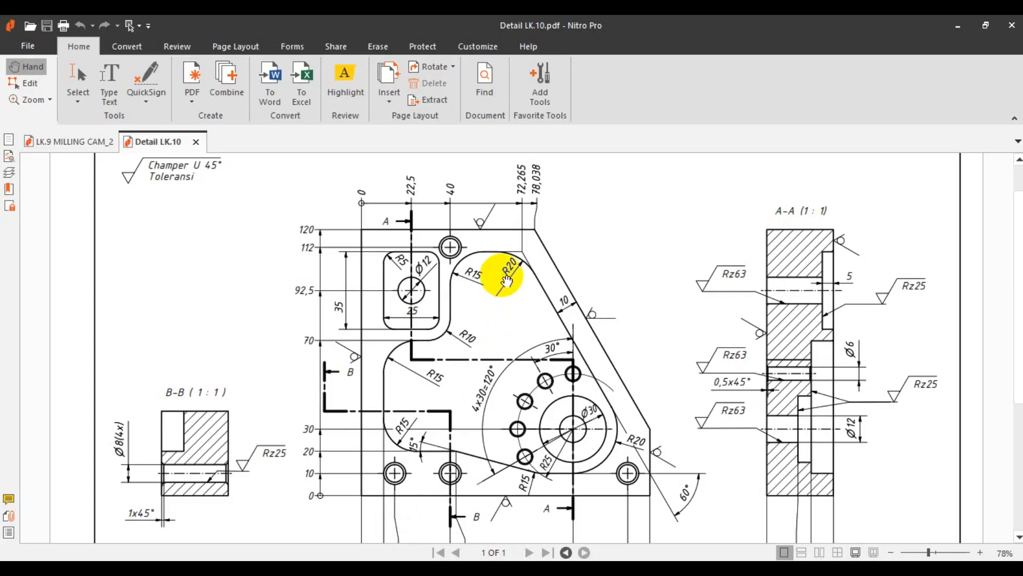
{"action": "left_click", "coordinate": [440, 567]}
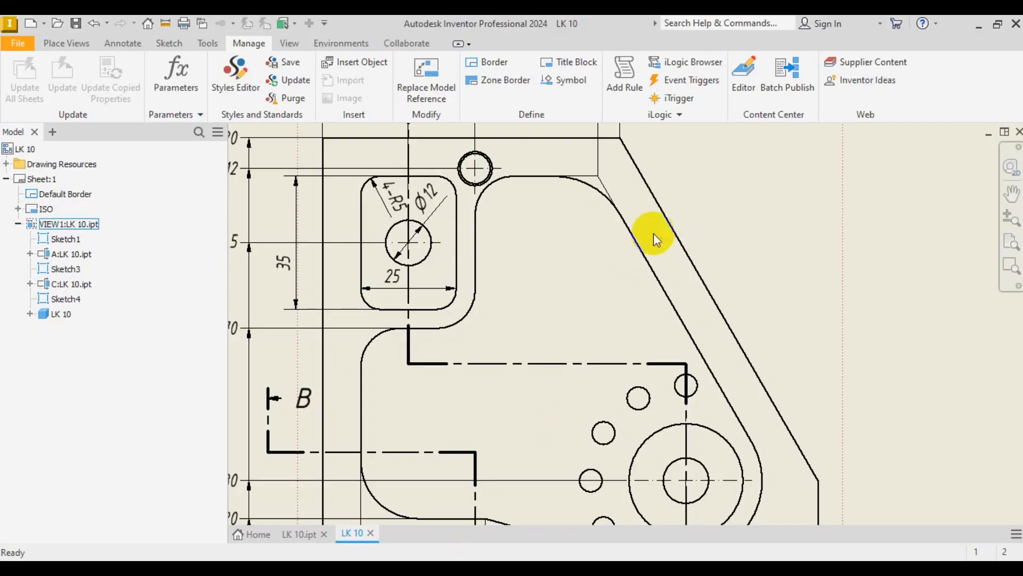
{"action": "scroll", "coordinate": [635, 183], "scroll_direction": "down", "scroll_amount": 3}
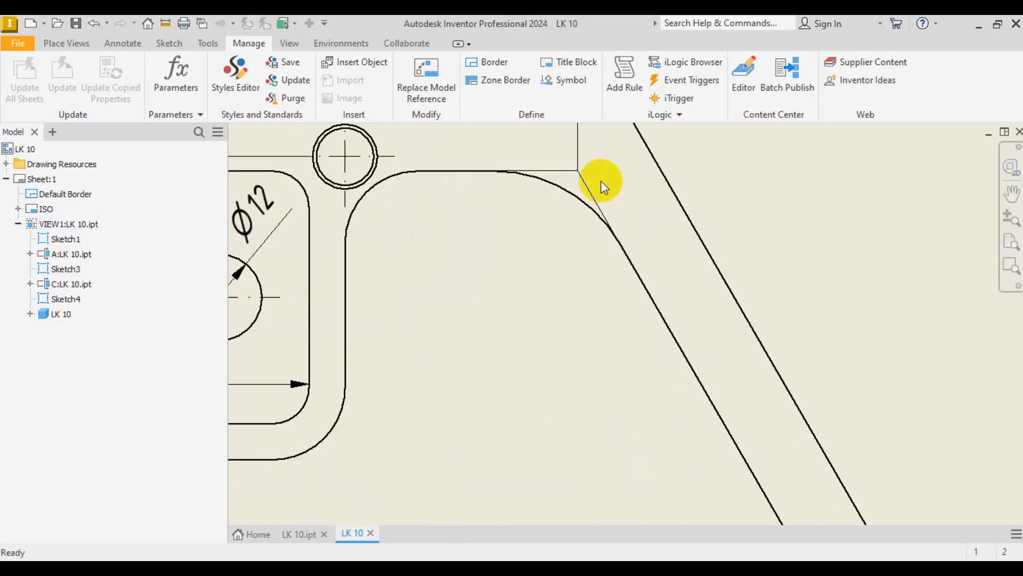
{"action": "left_click", "coordinate": [113, 42]}
{"action": "left_click", "coordinate": [20, 75]}
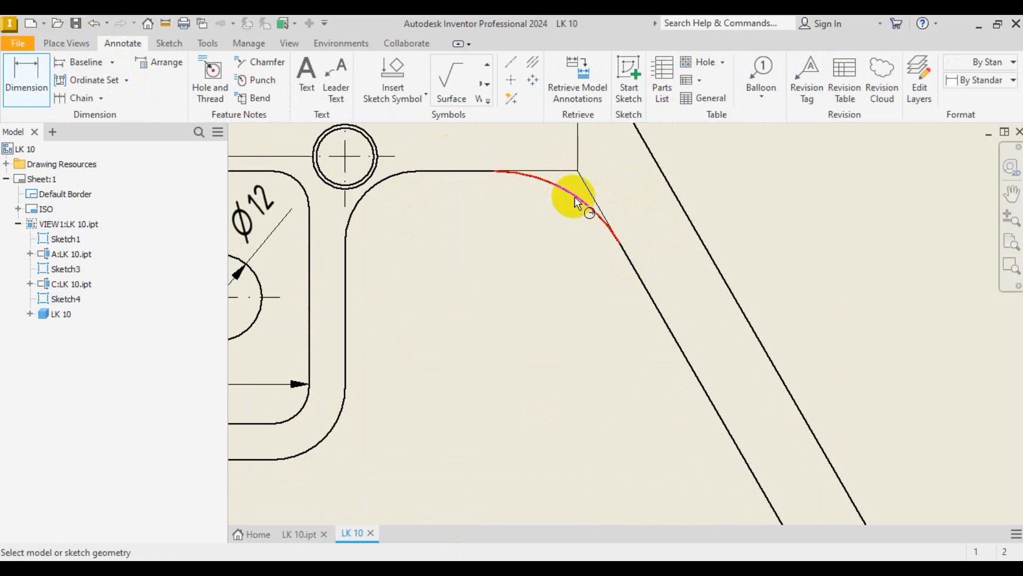
{"action": "left_click", "coordinate": [577, 199]}
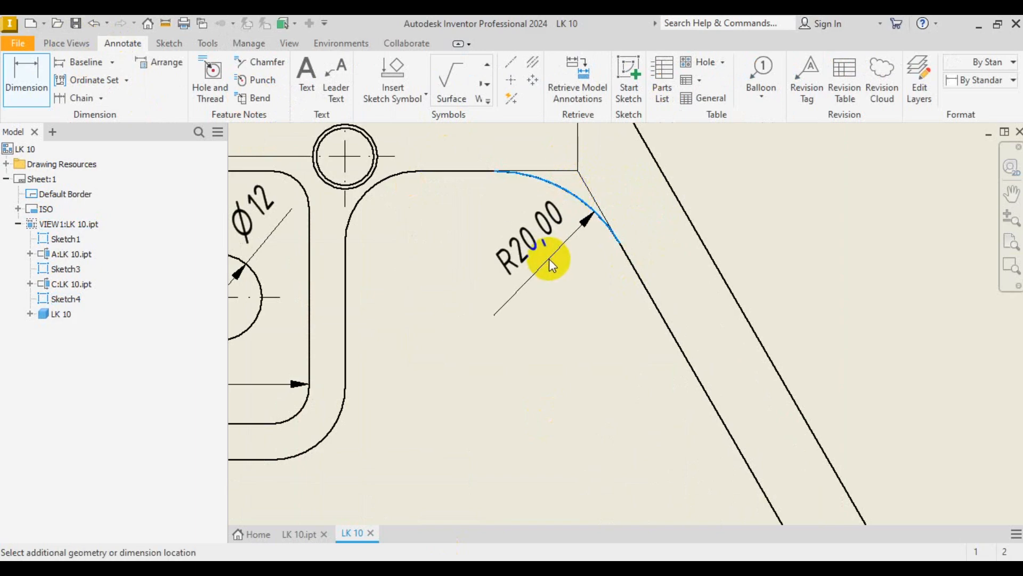
{"action": "left_click", "coordinate": [530, 238]}
Recheck the Detail LK.10 reference and set the upper right corner radius dimension's primary unit precision to 0.
{"action": "key", "text": "alt+Tab"}
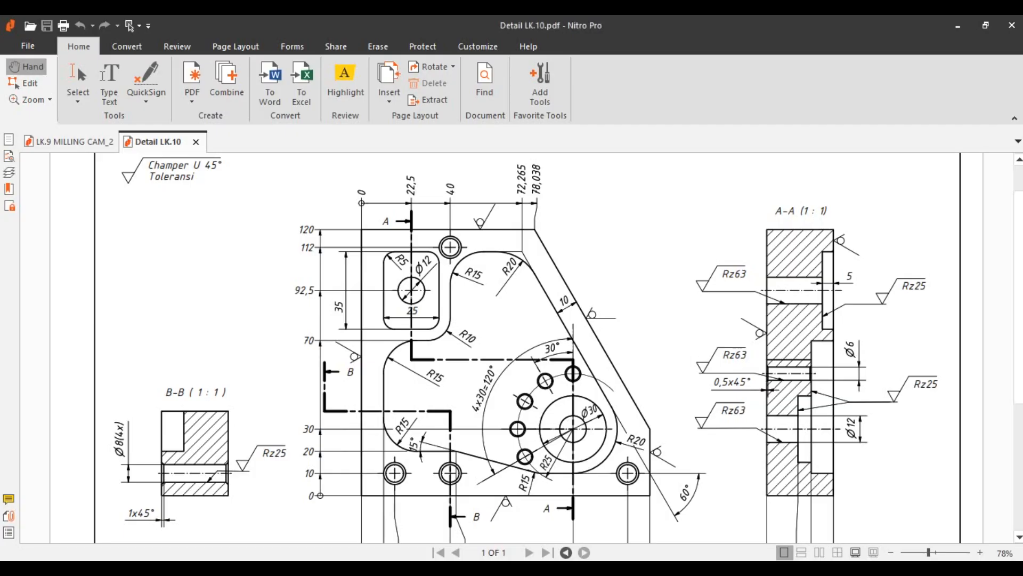
{"action": "key", "text": "alt+Tab"}
{"action": "left_click", "coordinate": [622, 300]}
{"action": "left_click", "coordinate": [853, 375]}
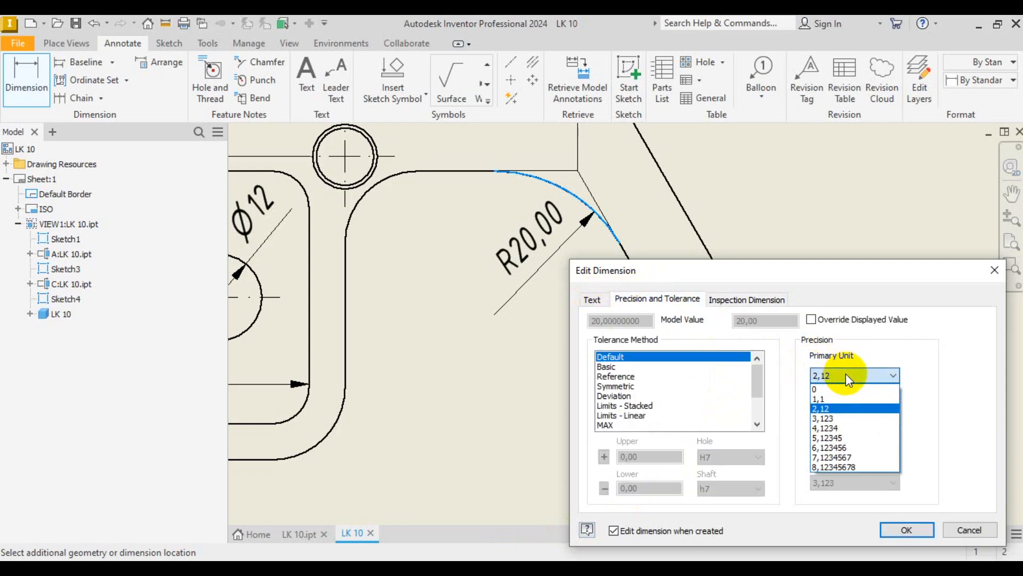
{"action": "left_click", "coordinate": [832, 389]}
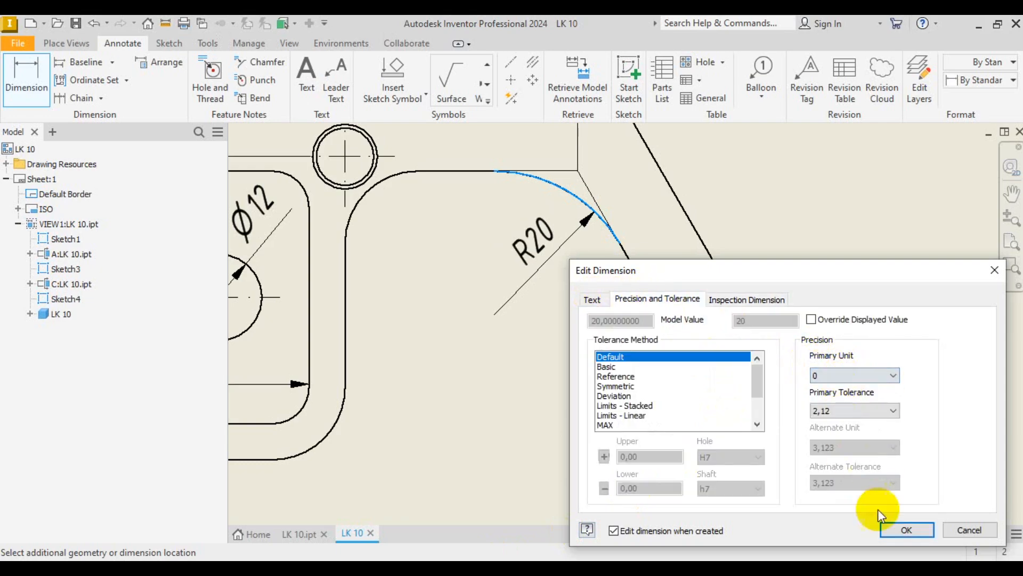
{"action": "left_click", "coordinate": [903, 530]}
Add a radius dimension to the large pocket's upper left corner, placed inside the pocket, with primary unit precision 0.
{"action": "left_click", "coordinate": [369, 192]}
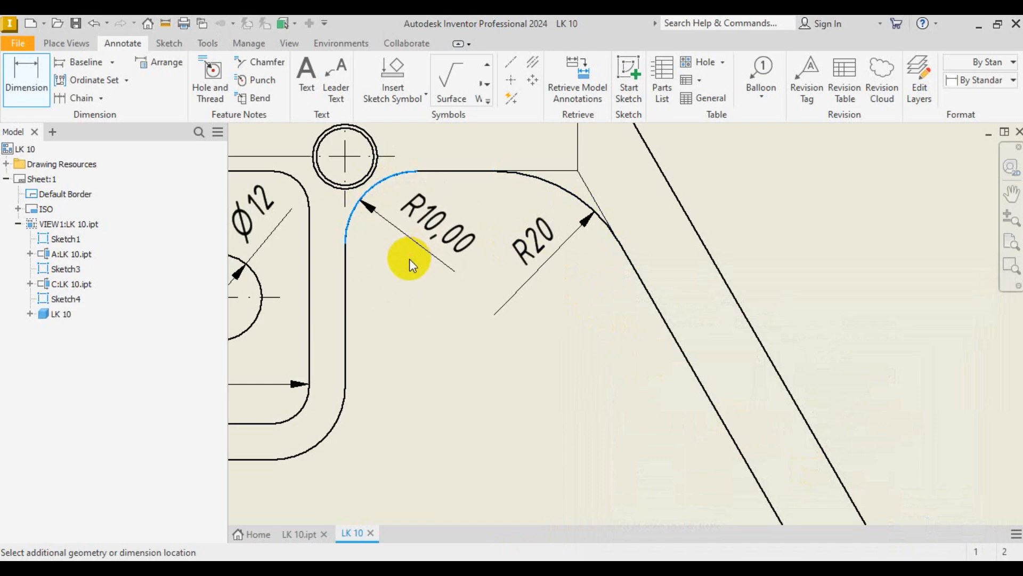
{"action": "left_click", "coordinate": [426, 255]}
{"action": "left_click", "coordinate": [834, 374]}
{"action": "left_click", "coordinate": [828, 389]}
{"action": "left_click", "coordinate": [908, 529]}
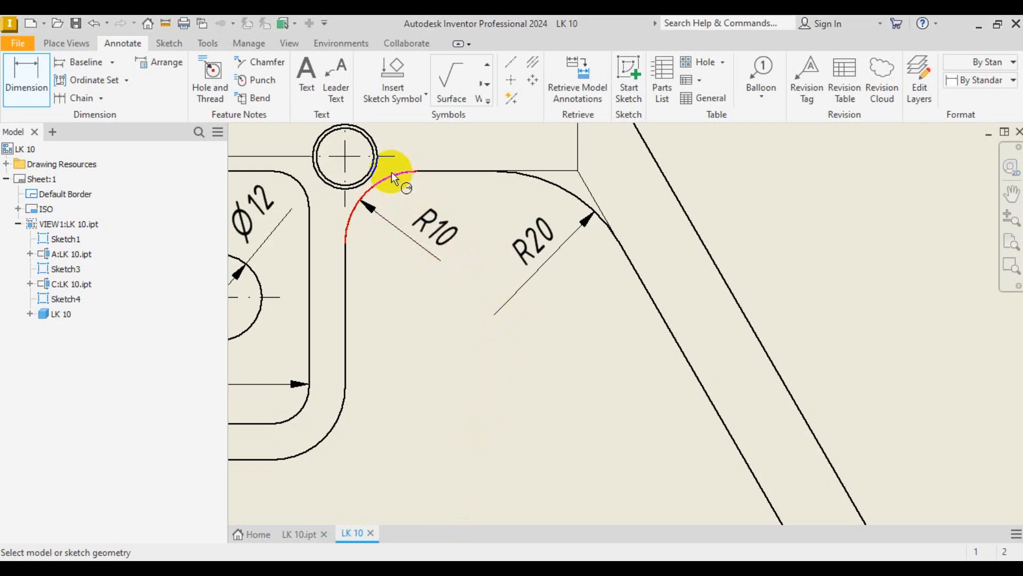
Hide the dimension value of the large pocket's upper left corner radius and replace its text with R 15.
{"action": "left_click", "coordinate": [434, 226]}
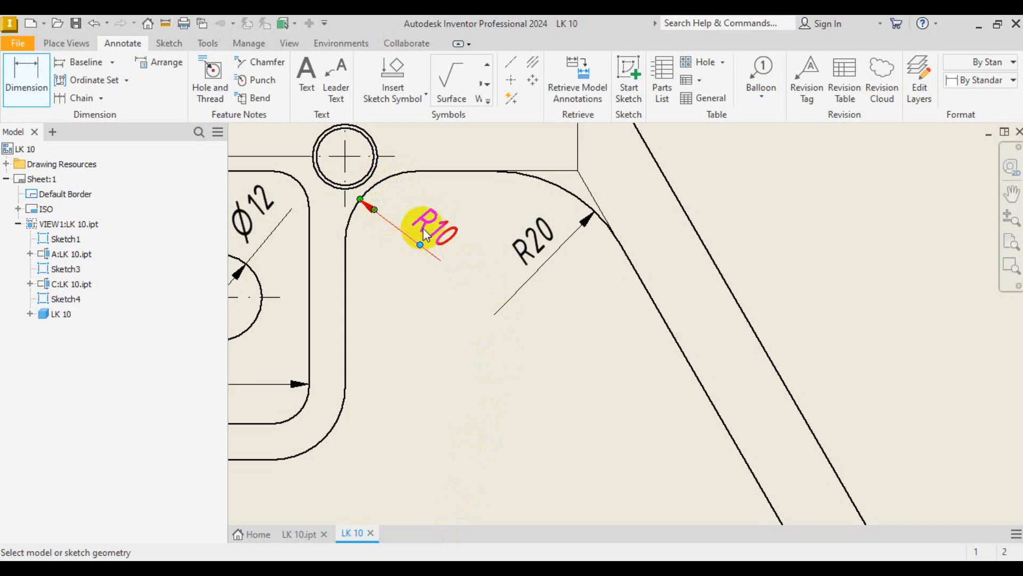
{"action": "double_click", "coordinate": [433, 226]}
{"action": "left_click", "coordinate": [603, 304]}
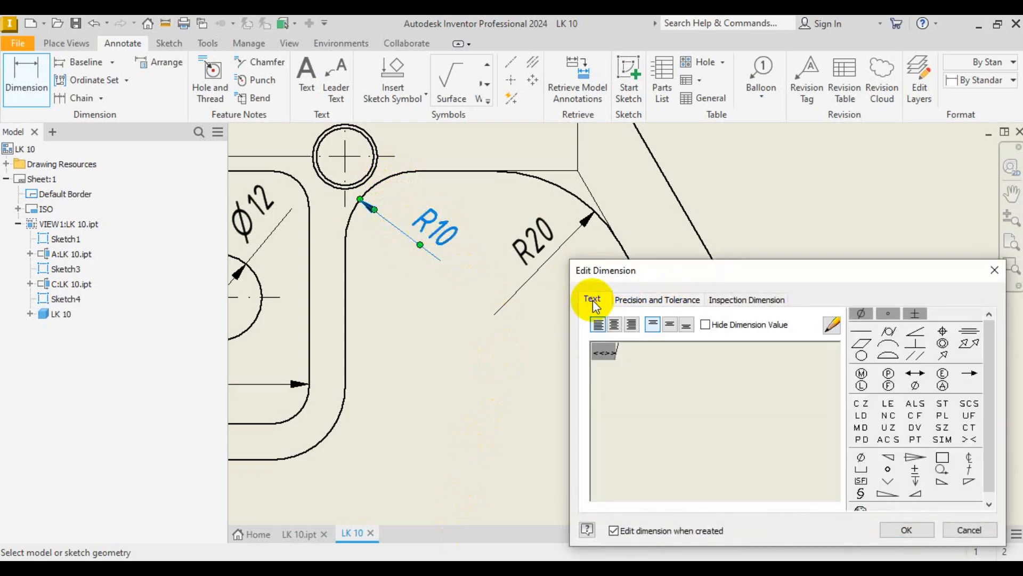
{"action": "left_click", "coordinate": [705, 324]}
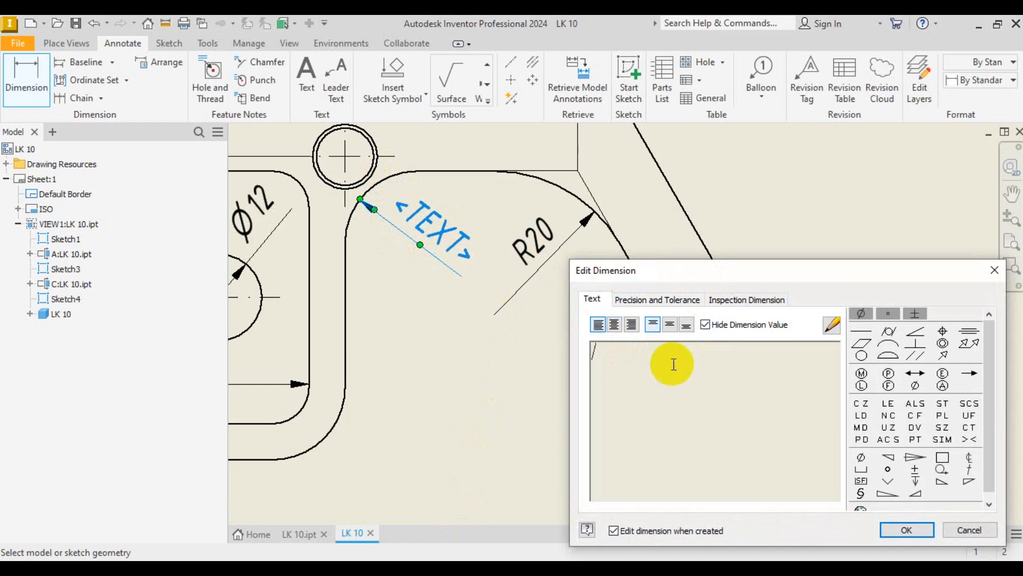
{"action": "type", "text": "15"}
{"action": "left_click", "coordinate": [595, 352]}
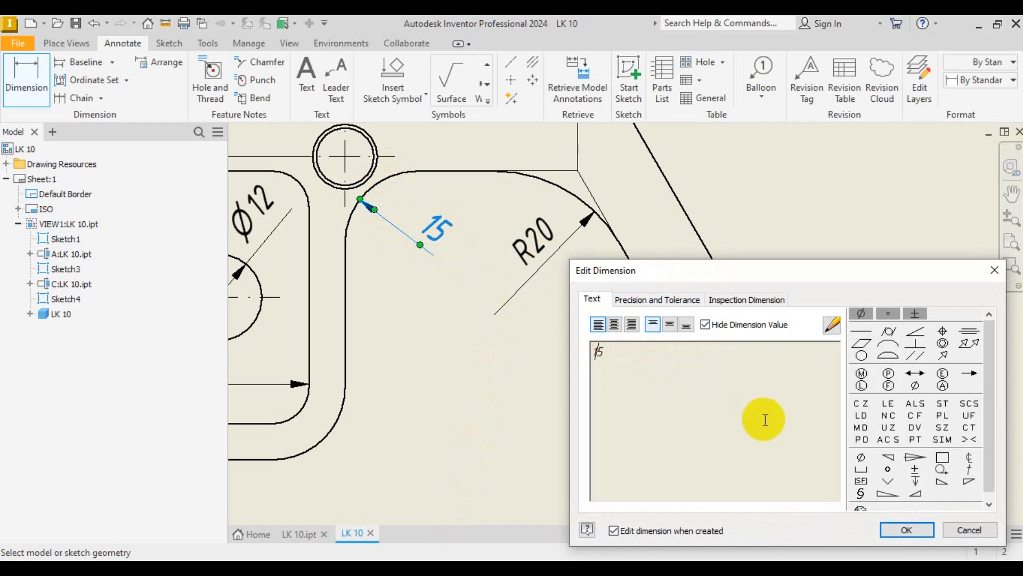
{"action": "type", "text": "R"}
{"action": "key", "text": "BackSpace"}
{"action": "key", "text": "BackSpace"}
{"action": "type", "text": "R"}
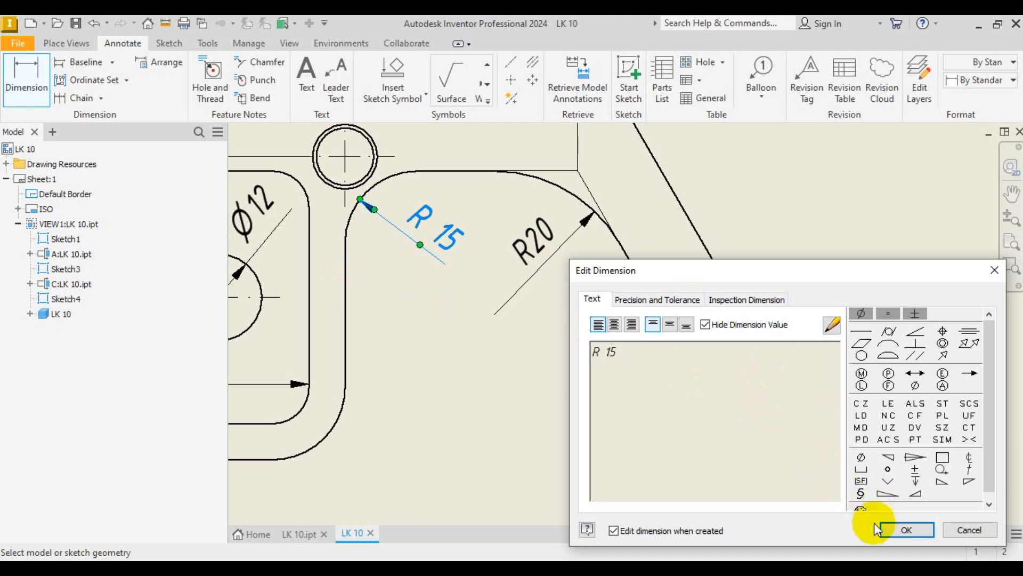
{"action": "left_click", "coordinate": [904, 530]}
{"action": "scroll", "coordinate": [442, 270], "scroll_direction": "down", "scroll_amount": 4}
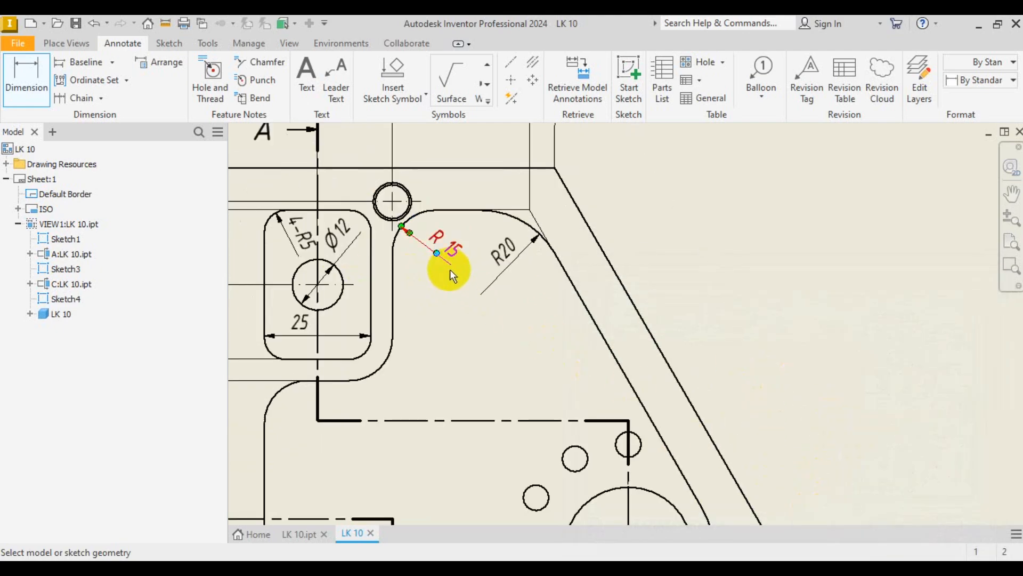
{"action": "scroll", "coordinate": [423, 270], "scroll_direction": "up", "scroll_amount": 4}
{"action": "scroll", "coordinate": [427, 250], "scroll_direction": "down", "scroll_amount": 1}
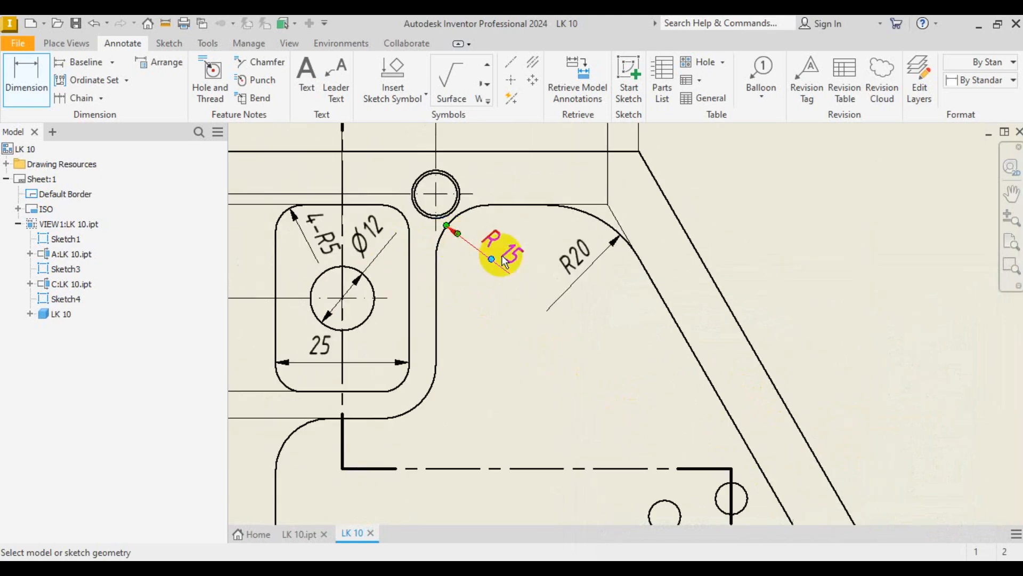
Switch to the LK 10.ipt part and open Sketch1 for editing.
{"action": "left_click", "coordinate": [311, 534]}
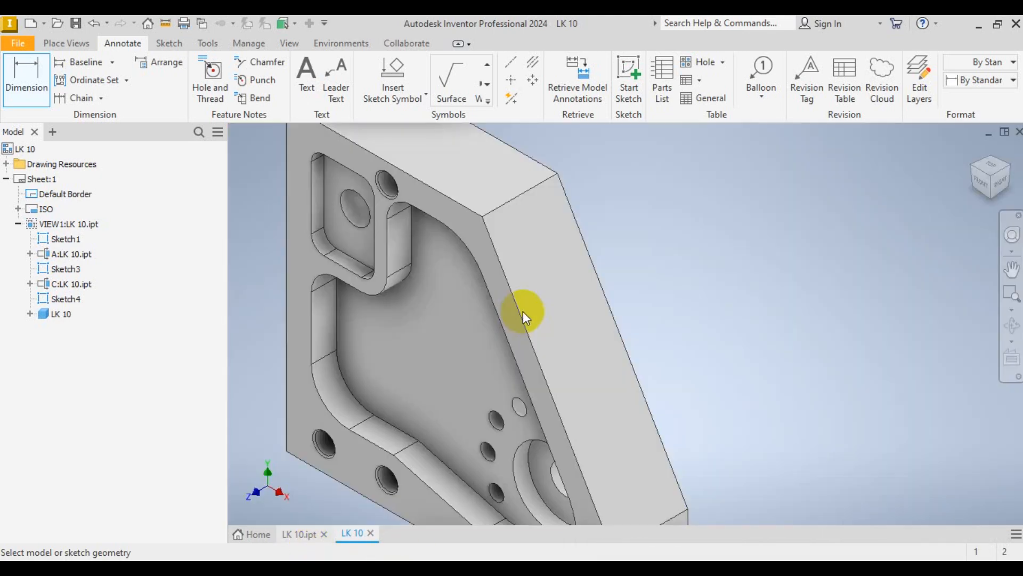
{"action": "scroll", "coordinate": [395, 205], "scroll_direction": "up", "scroll_amount": 3}
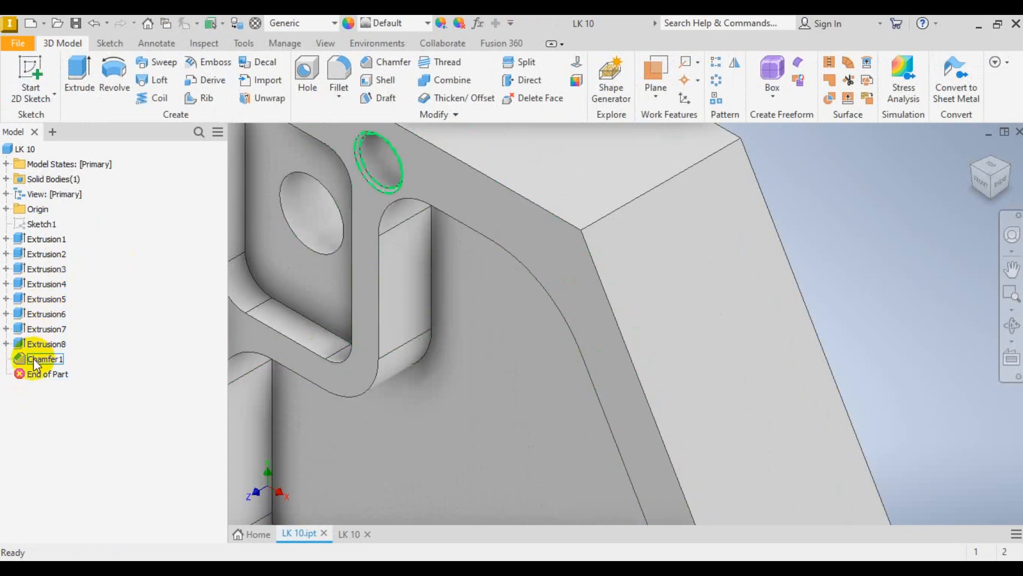
{"action": "left_click", "coordinate": [46, 246]}
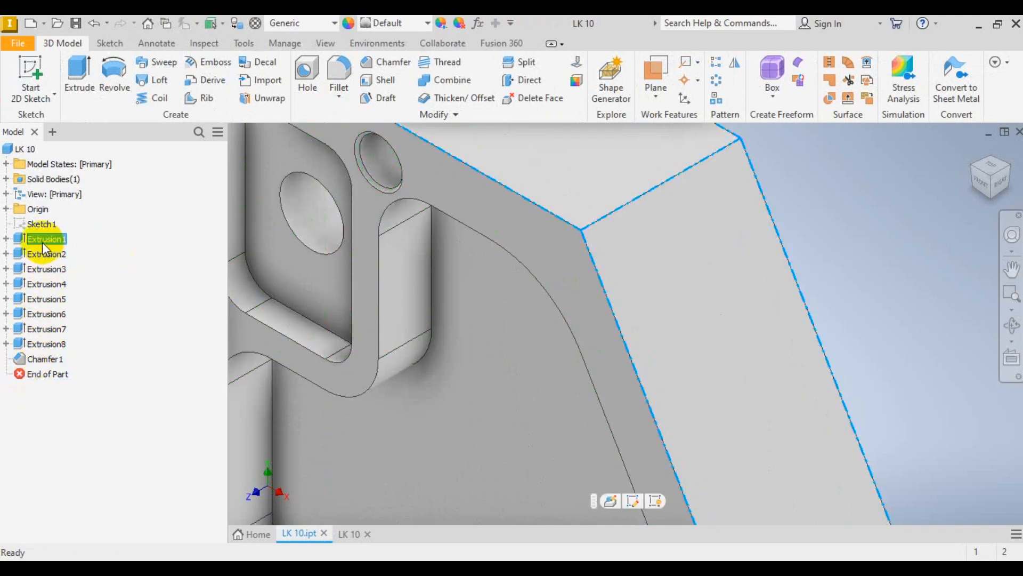
{"action": "left_click", "coordinate": [6, 239]}
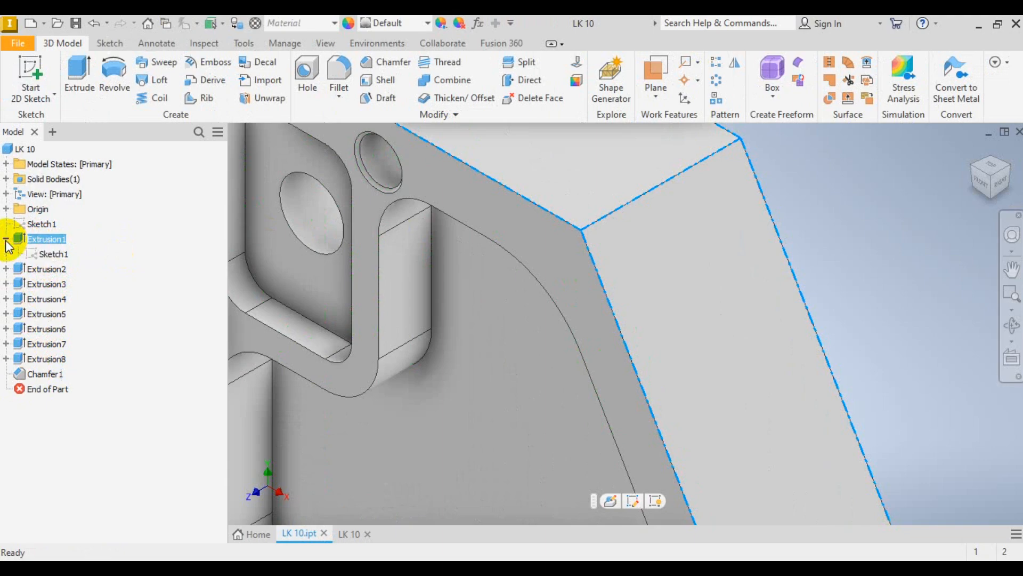
{"action": "right_click", "coordinate": [38, 226]}
{"action": "left_click", "coordinate": [128, 212]}
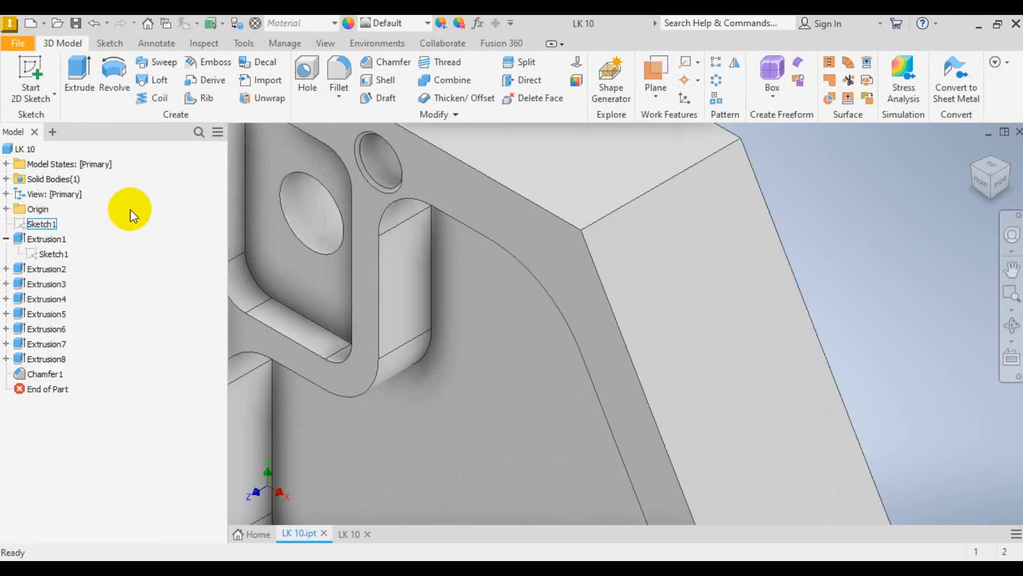
{"action": "left_click", "coordinate": [41, 224]}
{"action": "right_click", "coordinate": [41, 224]}
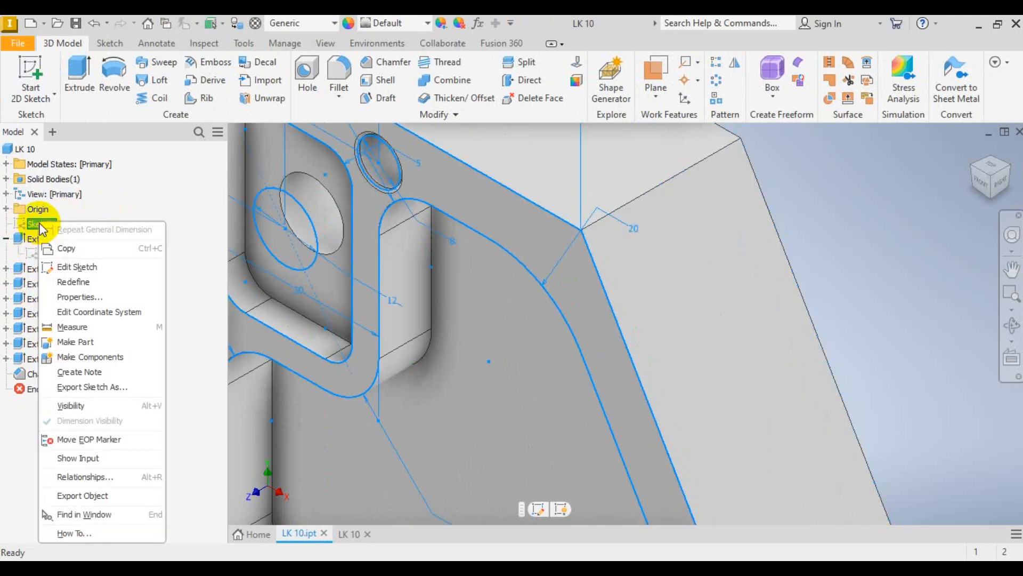
{"action": "left_click", "coordinate": [75, 267]}
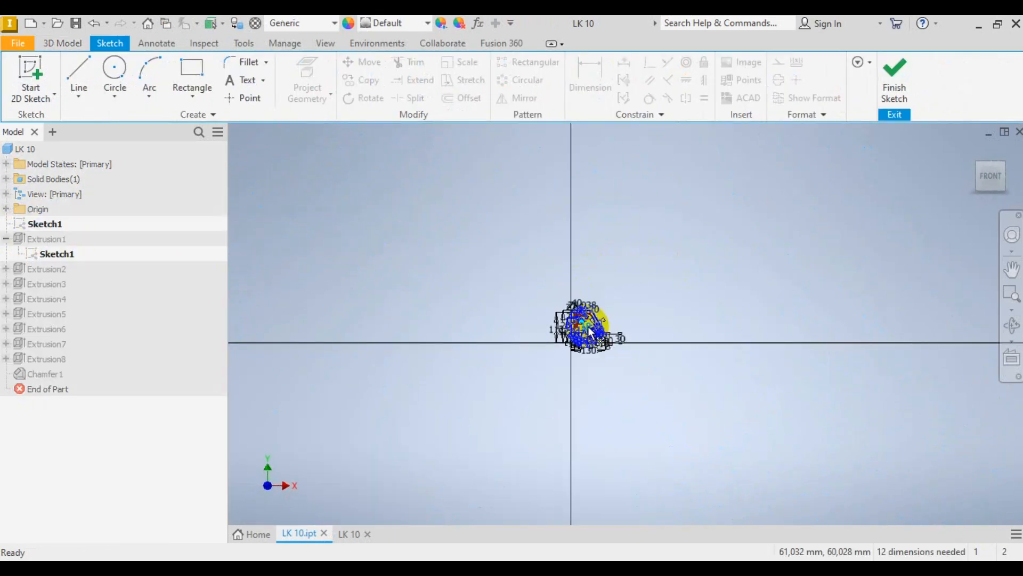
{"action": "scroll", "coordinate": [568, 303], "scroll_direction": "up", "scroll_amount": 4}
{"action": "scroll", "coordinate": [550, 382], "scroll_direction": "down", "scroll_amount": 7}
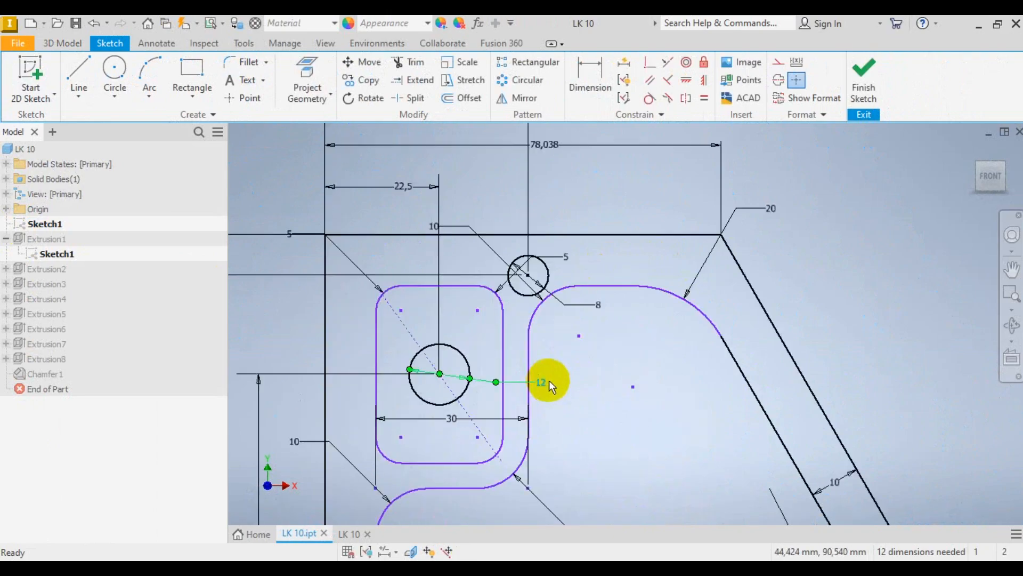
Delete the large pocket's upper left corner arc, beside the 8 mm hole circle, from the sketch.
{"action": "left_click", "coordinate": [578, 205]}
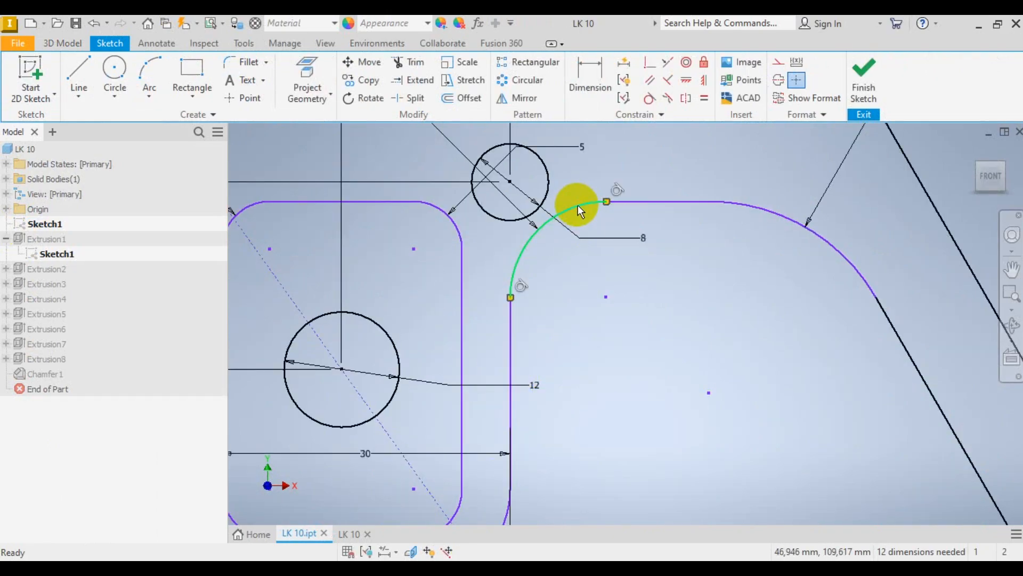
{"action": "key", "text": "Delete"}
{"action": "left_click", "coordinate": [79, 74]}
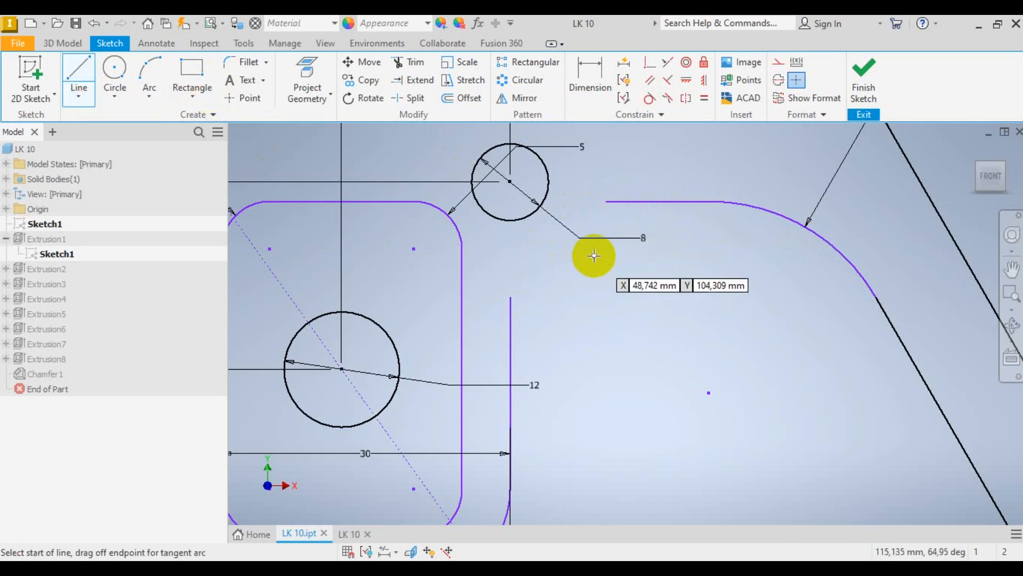
{"action": "key", "text": "Escape"}
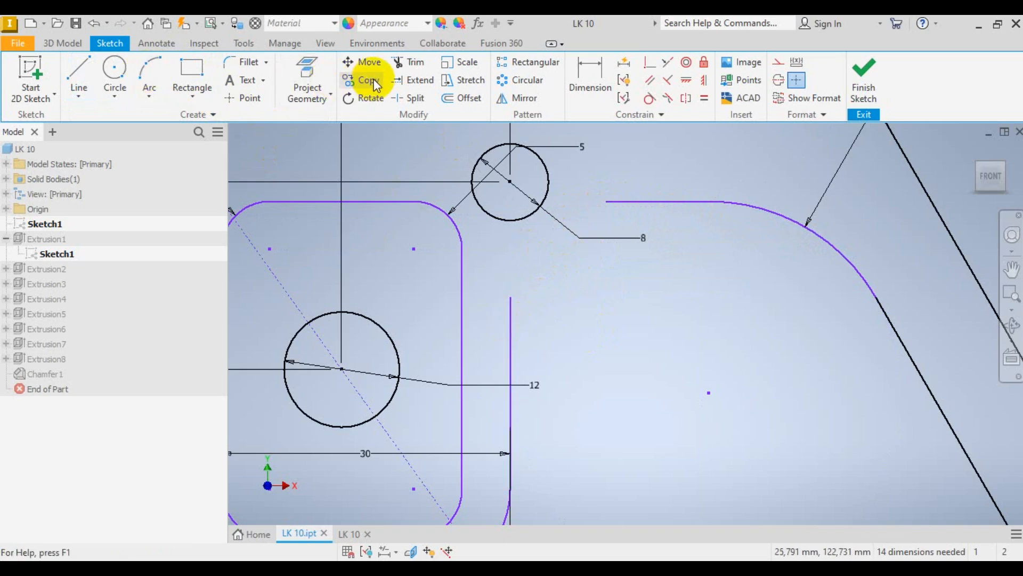
Extend the pocket's upper and left edge lines through the 8 mm circle and trim the overhang to form a sharp corner.
{"action": "left_click", "coordinate": [413, 80]}
{"action": "left_click", "coordinate": [653, 200]}
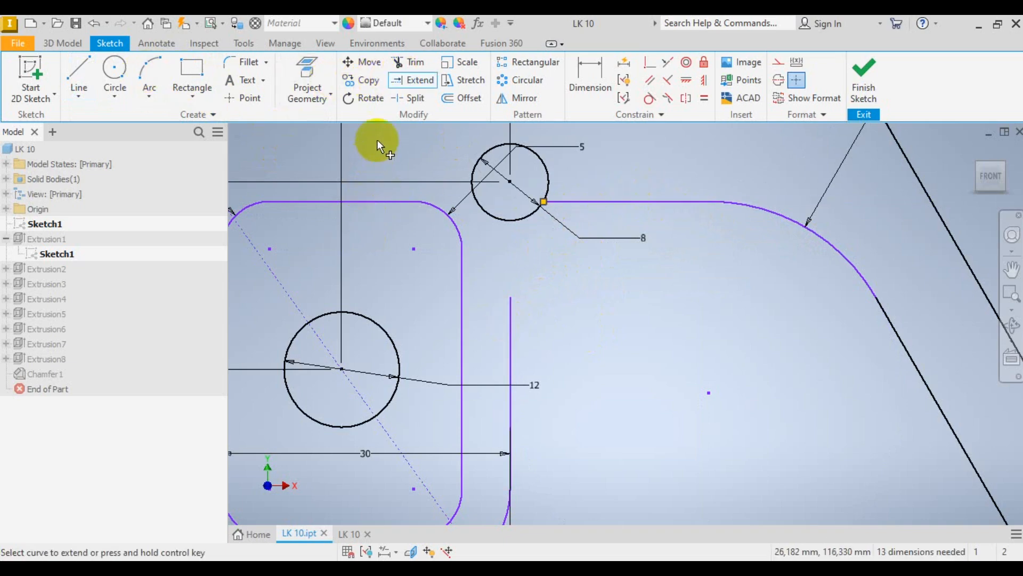
{"action": "left_click", "coordinate": [567, 201]}
{"action": "left_click", "coordinate": [510, 309]}
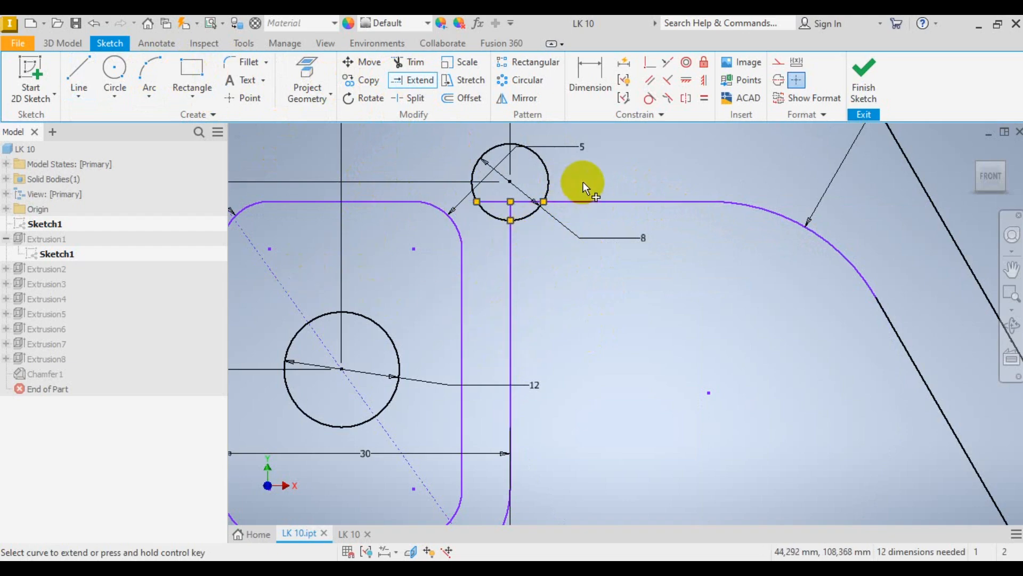
{"action": "scroll", "coordinate": [584, 182], "scroll_direction": "down", "scroll_amount": 3}
{"action": "right_click", "coordinate": [652, 156]}
{"action": "left_click", "coordinate": [699, 156]}
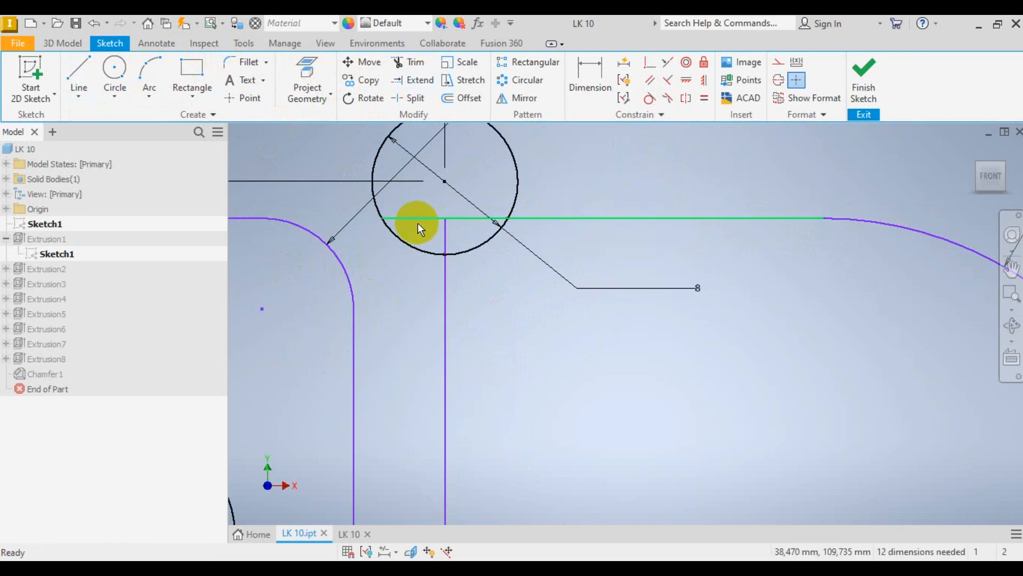
{"action": "left_click", "coordinate": [412, 62]}
{"action": "left_click", "coordinate": [405, 218]}
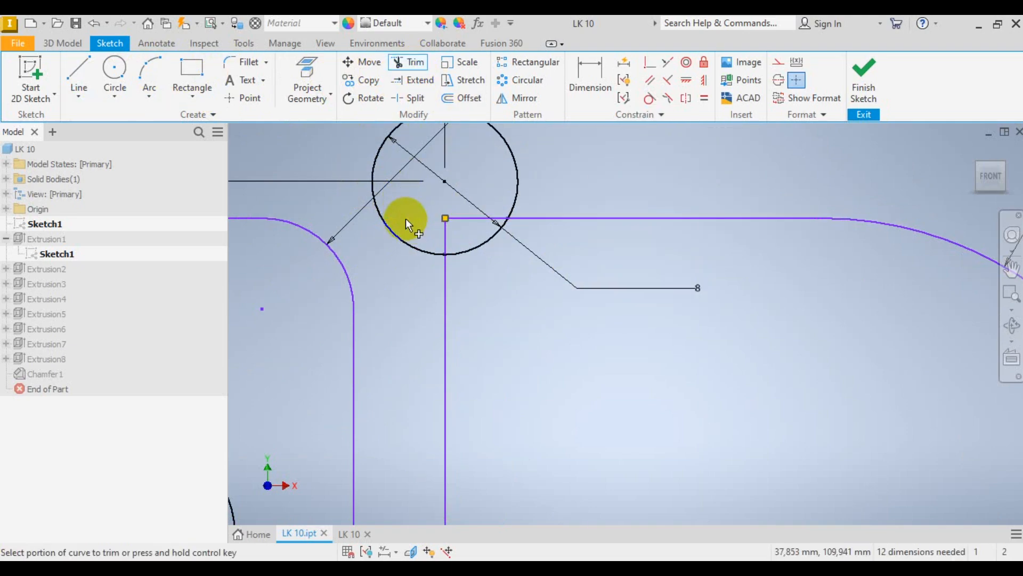
Fillet the large pocket's upper left sketch corner with a 15 mm radius and finish the sketch.
{"action": "left_click", "coordinate": [247, 62]}
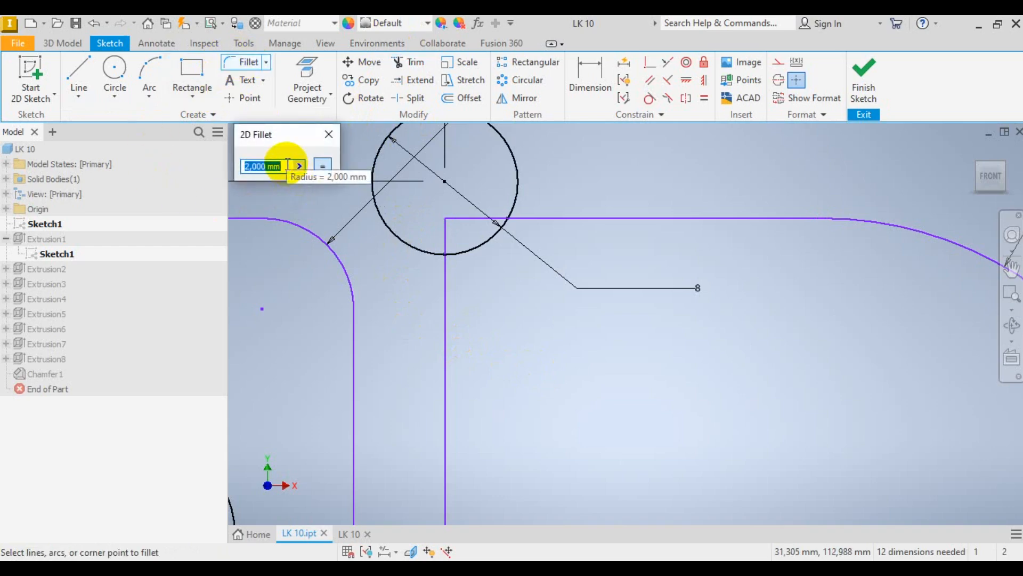
{"action": "type", "text": "15"}
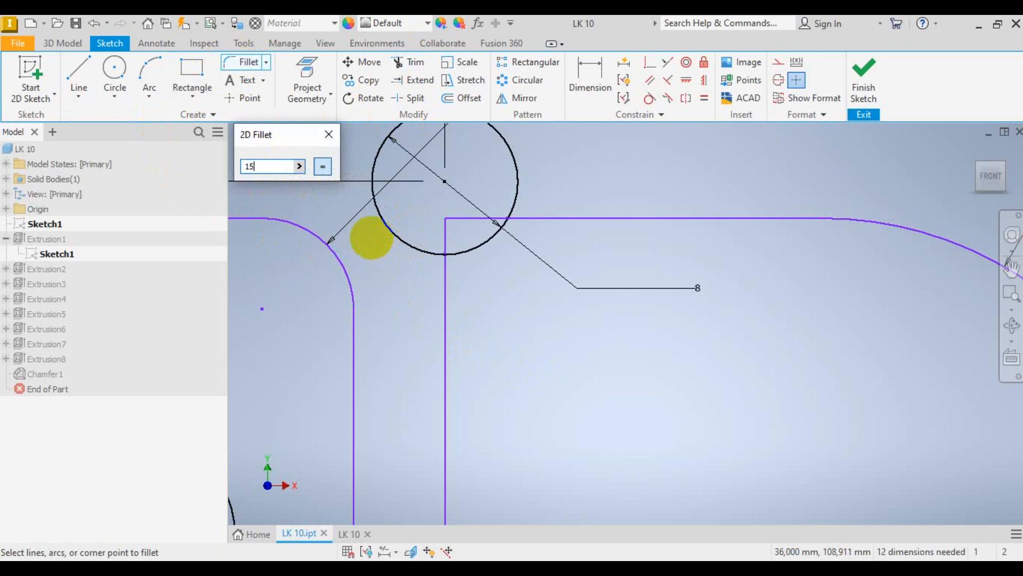
{"action": "left_click", "coordinate": [576, 218]}
{"action": "left_click", "coordinate": [444, 321]}
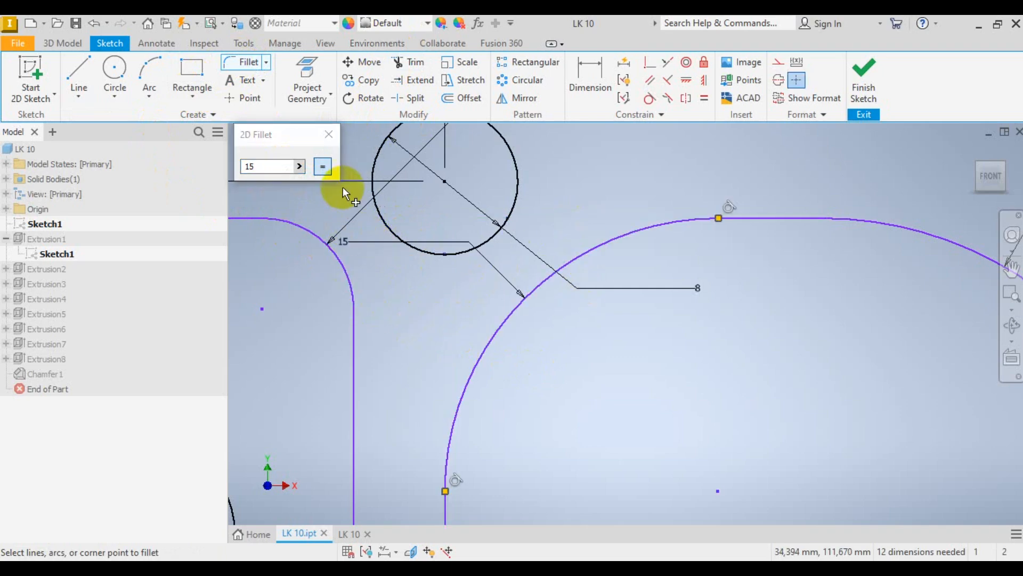
{"action": "left_click", "coordinate": [329, 134]}
{"action": "scroll", "coordinate": [577, 246], "scroll_direction": "down", "scroll_amount": 4}
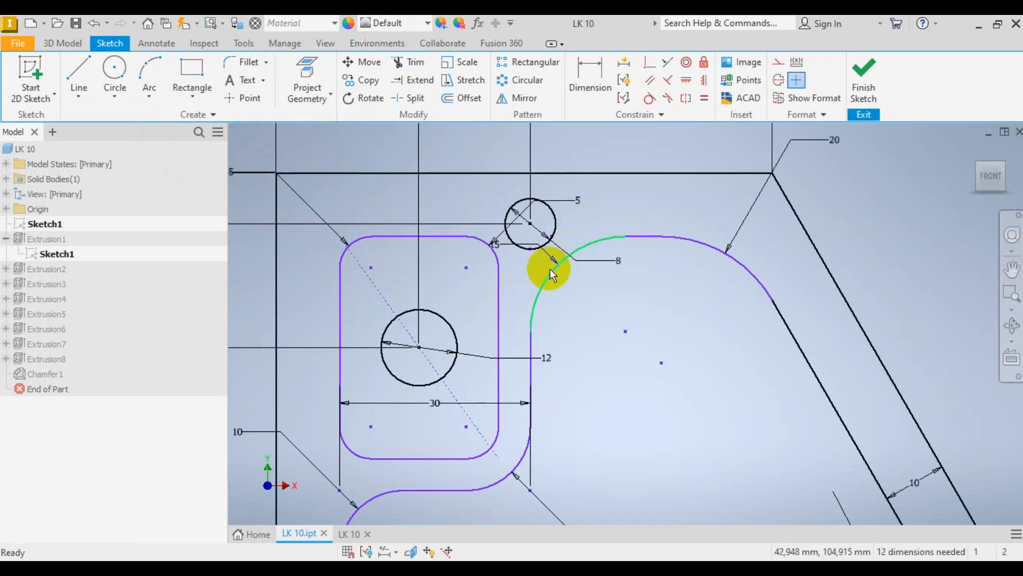
{"action": "left_click", "coordinate": [863, 79]}
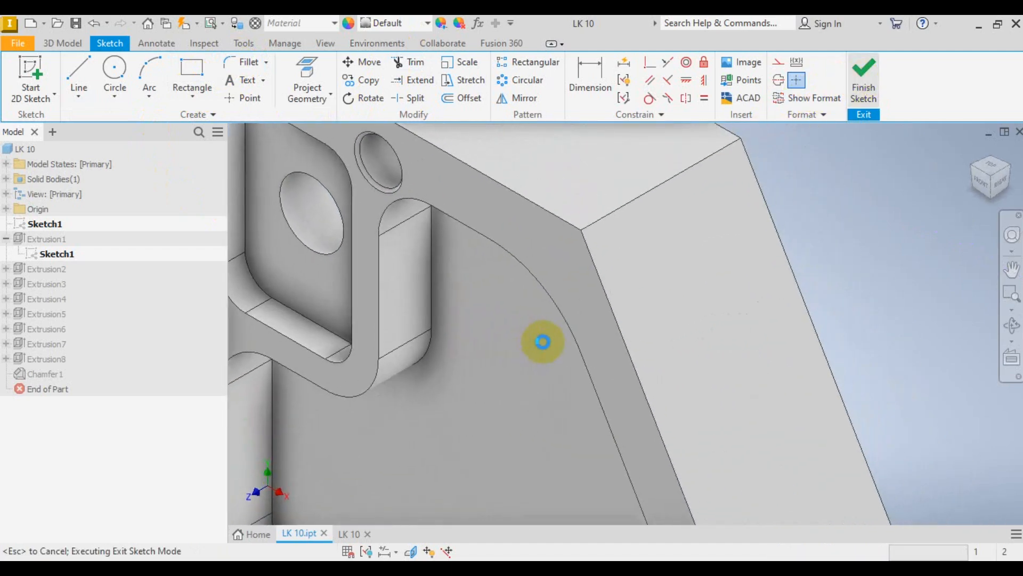
Return to the LK 10 drawing and delete the overridden R 15 dimension from the large pocket's upper left corner.
{"action": "left_click", "coordinate": [347, 533]}
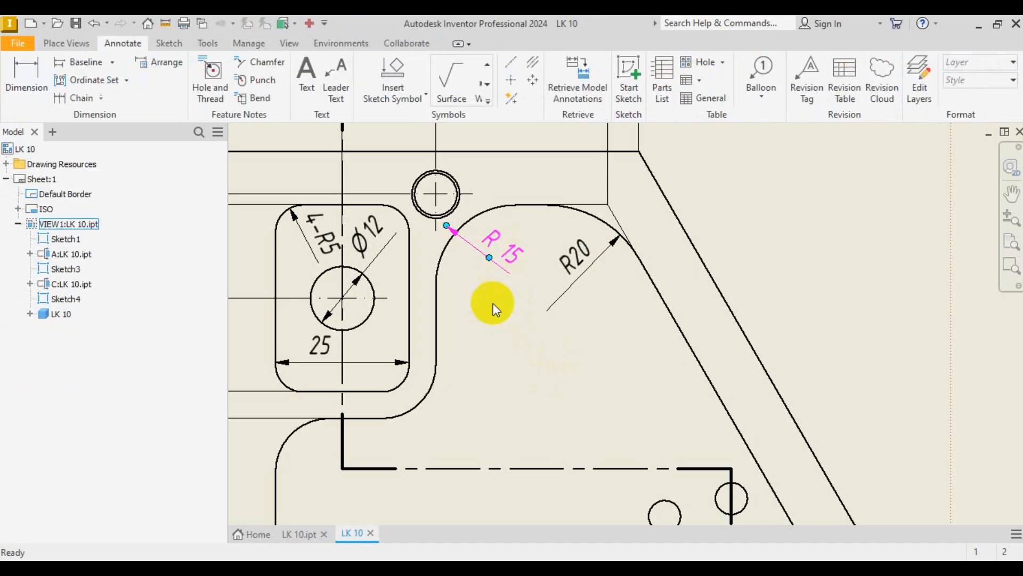
{"action": "left_click", "coordinate": [513, 256]}
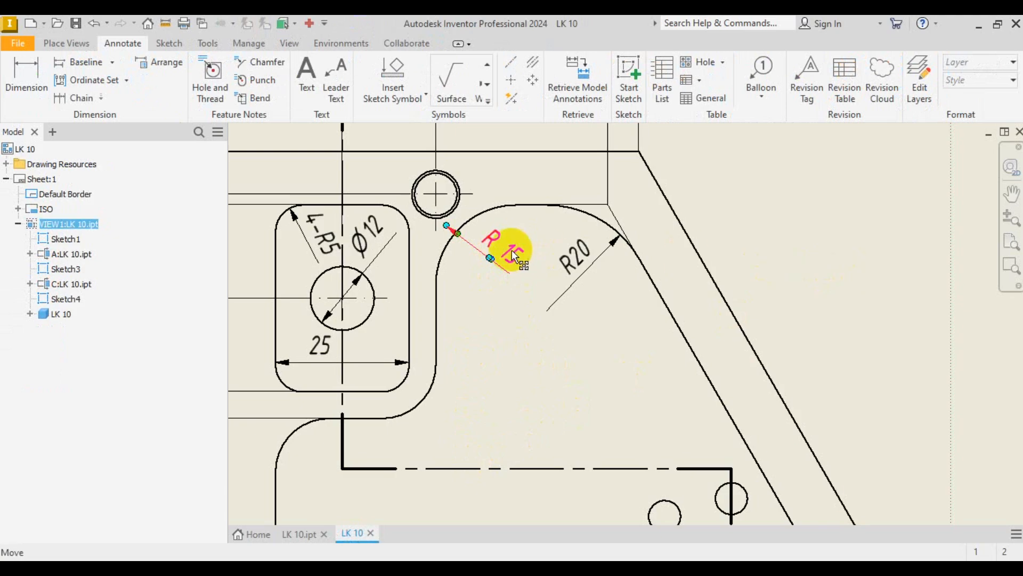
{"action": "key", "text": "Delete"}
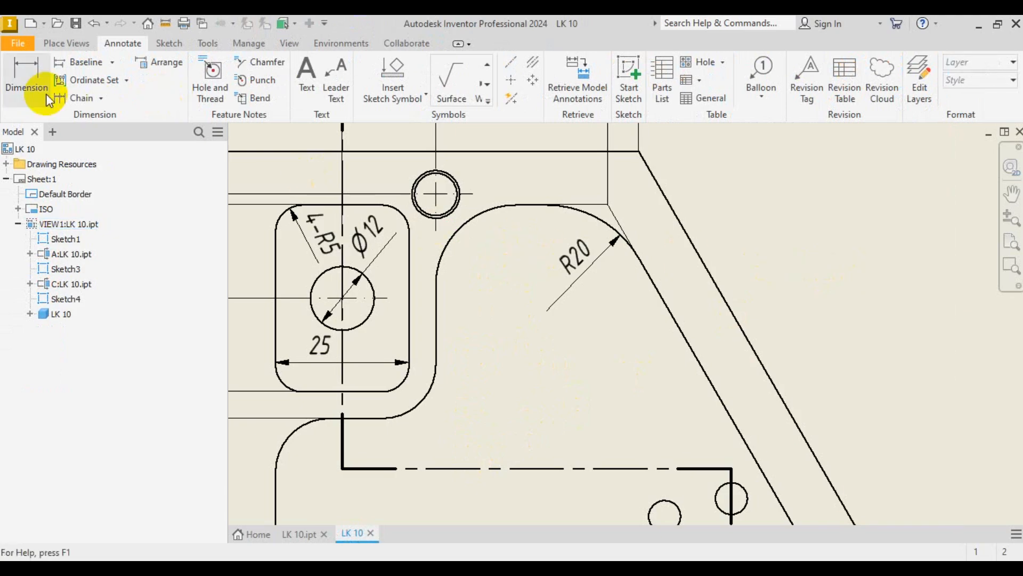
Add a radius dimension to the large pocket's upper left corner, placed inside the pocket, with primary unit precision 0.
{"action": "left_click", "coordinate": [26, 74]}
{"action": "left_click", "coordinate": [482, 222]}
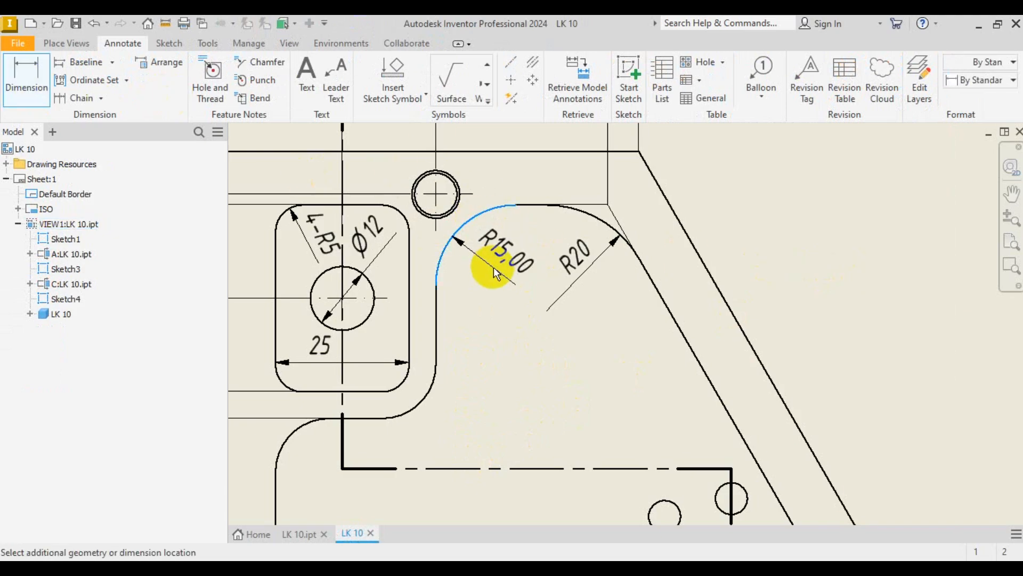
{"action": "left_click", "coordinate": [493, 271]}
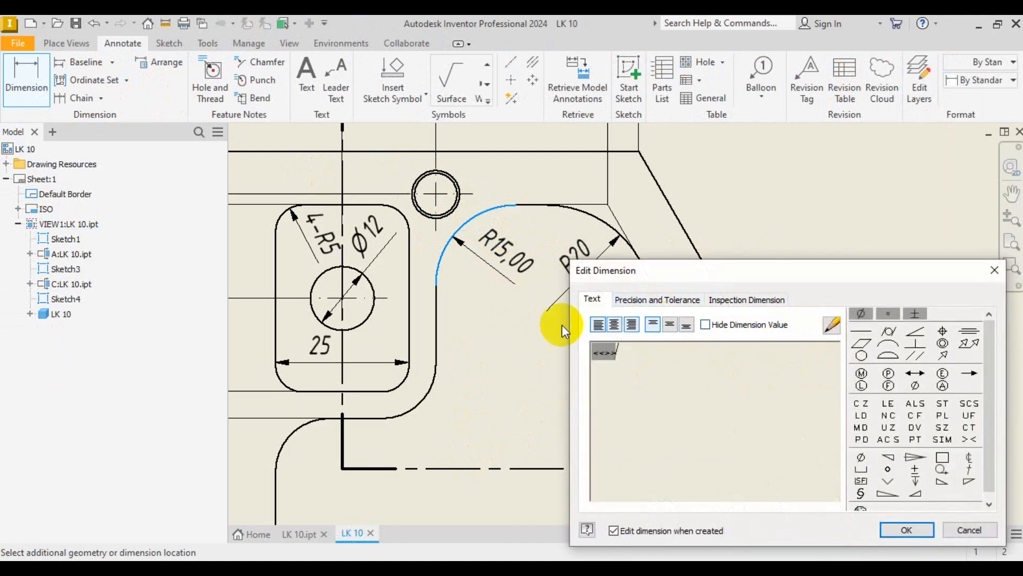
{"action": "left_click", "coordinate": [634, 300]}
{"action": "left_click", "coordinate": [850, 376]}
{"action": "left_click", "coordinate": [850, 390]}
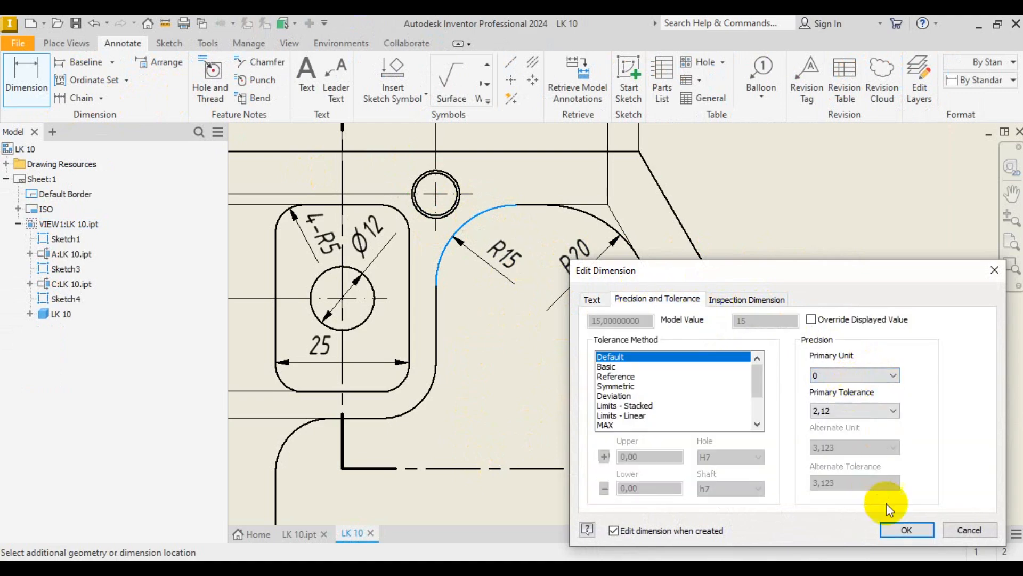
{"action": "left_click", "coordinate": [907, 529]}
Add a radius dimension to the large pocket's rounded corner below the small rectangular pocket, placed inside the large pocket, with primary unit precision 0.
{"action": "scroll", "coordinate": [522, 284], "scroll_direction": "down", "scroll_amount": 2}
{"action": "left_click", "coordinate": [320, 568]}
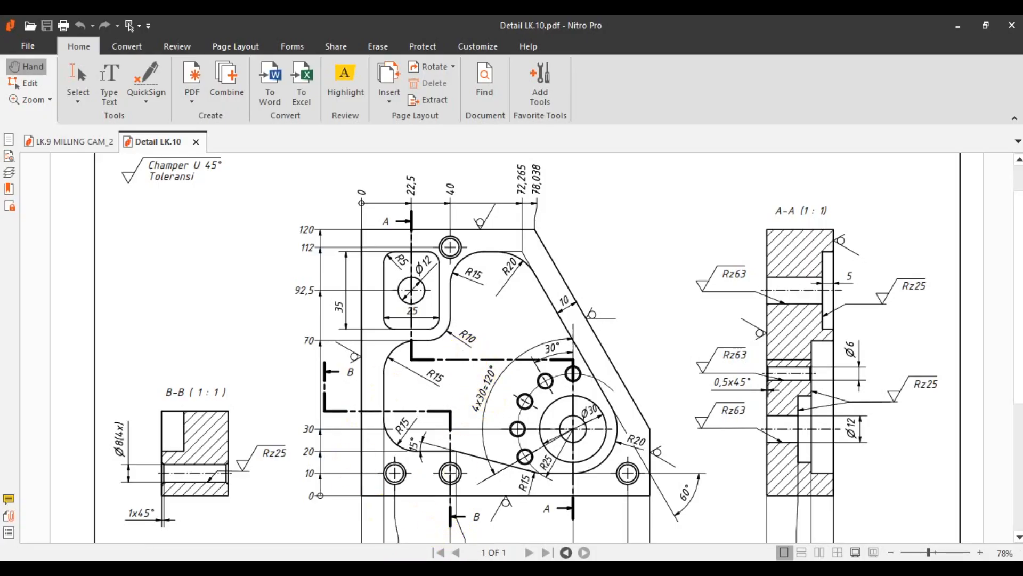
{"action": "left_click", "coordinate": [367, 568]}
{"action": "scroll", "coordinate": [483, 394], "scroll_direction": "up", "scroll_amount": 3}
{"action": "scroll", "coordinate": [483, 393], "scroll_direction": "up", "scroll_amount": 3}
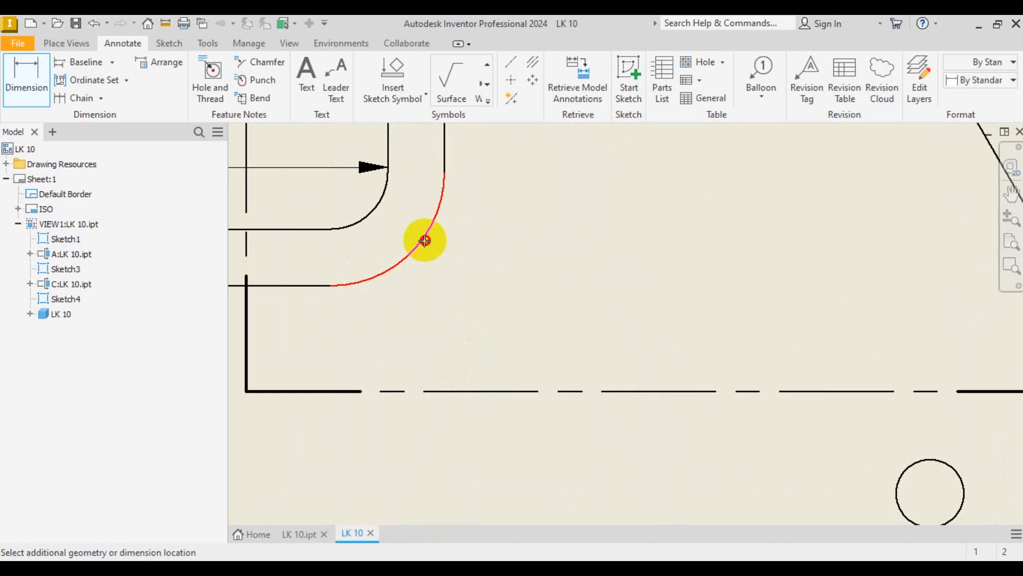
{"action": "left_click", "coordinate": [425, 240]}
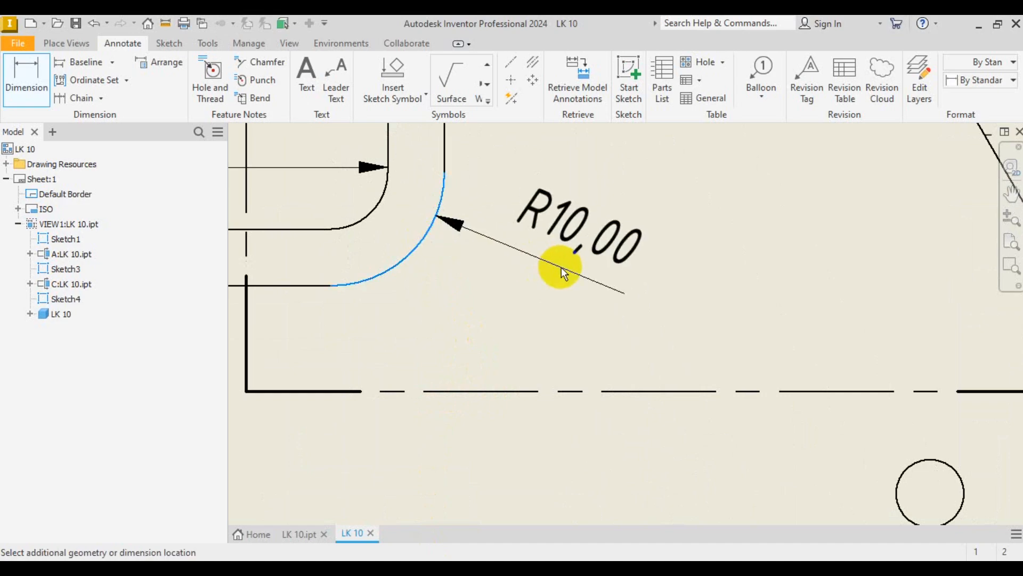
{"action": "left_click", "coordinate": [533, 297]}
{"action": "left_click", "coordinate": [835, 379]}
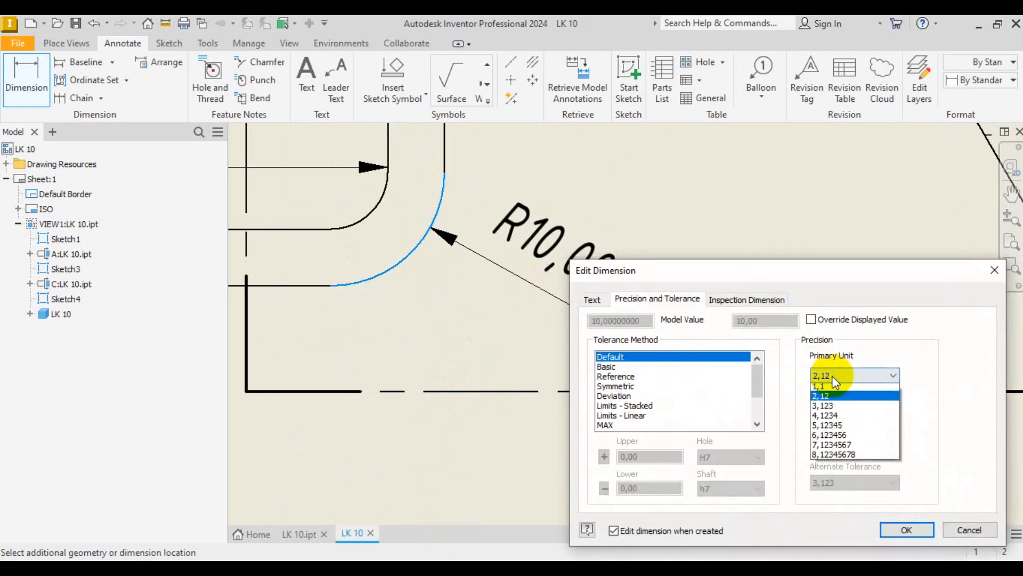
{"action": "left_click", "coordinate": [833, 380]}
{"action": "left_click", "coordinate": [904, 528]}
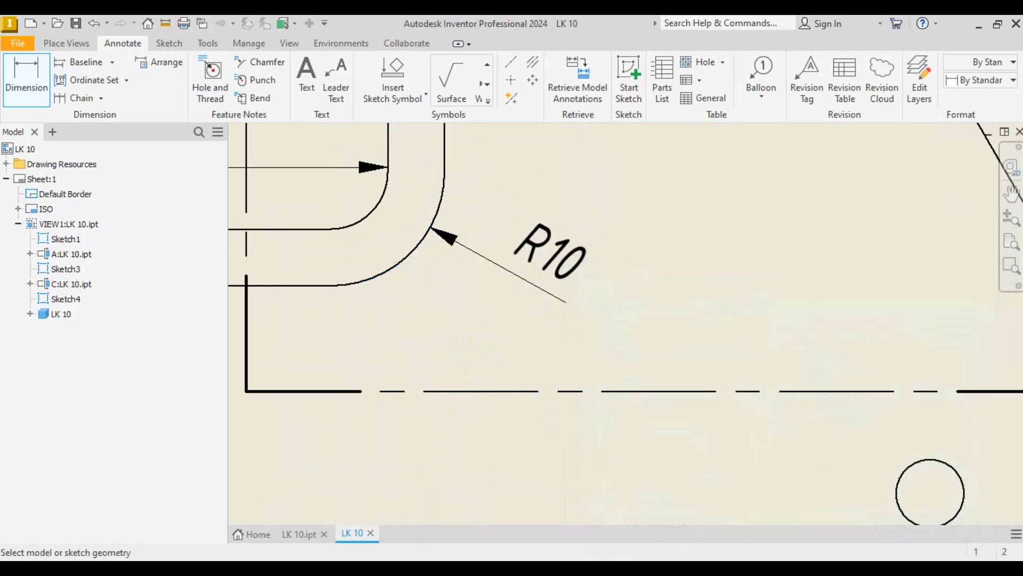
Add a radius dimension to the large pocket's left-hand corner just below the 70 level, with primary unit precision 0.
{"action": "key", "text": "alt+Tab"}
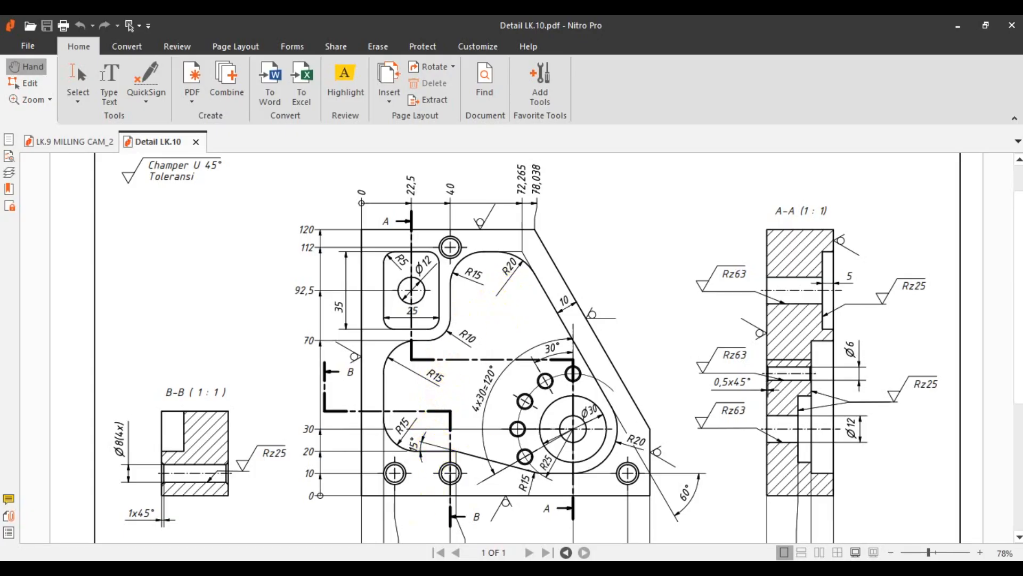
{"action": "key", "text": "alt+Tab"}
{"action": "scroll", "coordinate": [507, 389], "scroll_direction": "down", "scroll_amount": 3}
{"action": "scroll", "coordinate": [426, 352], "scroll_direction": "up", "scroll_amount": 3}
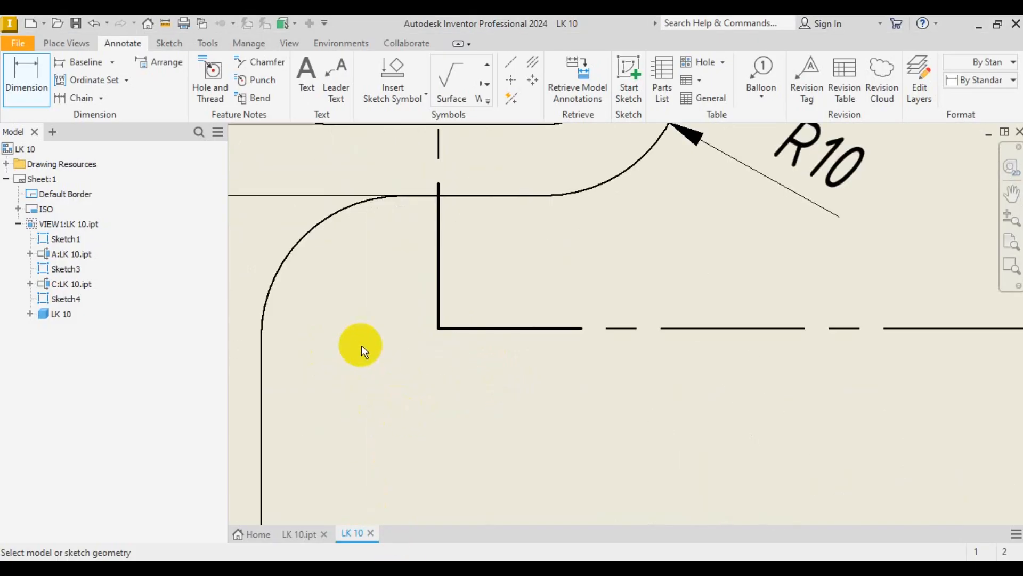
{"action": "left_click", "coordinate": [310, 232]}
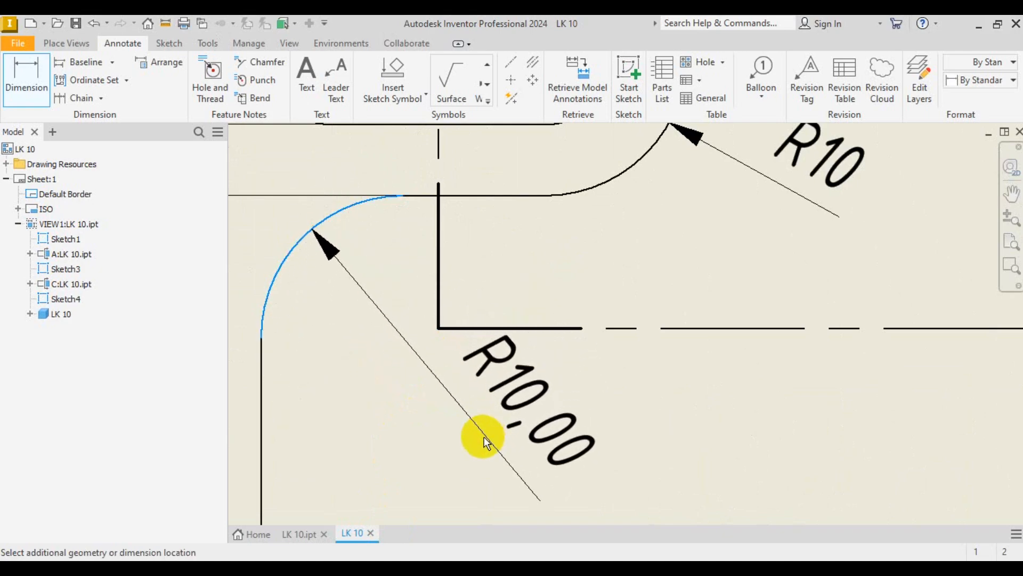
{"action": "left_click", "coordinate": [519, 433]}
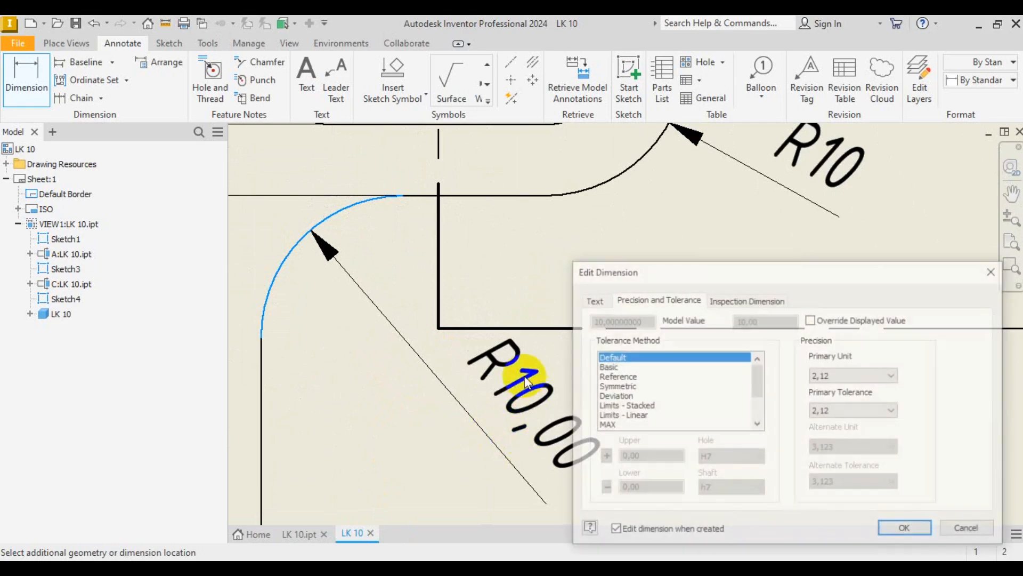
{"action": "left_click", "coordinate": [871, 376]}
{"action": "left_click", "coordinate": [832, 388]}
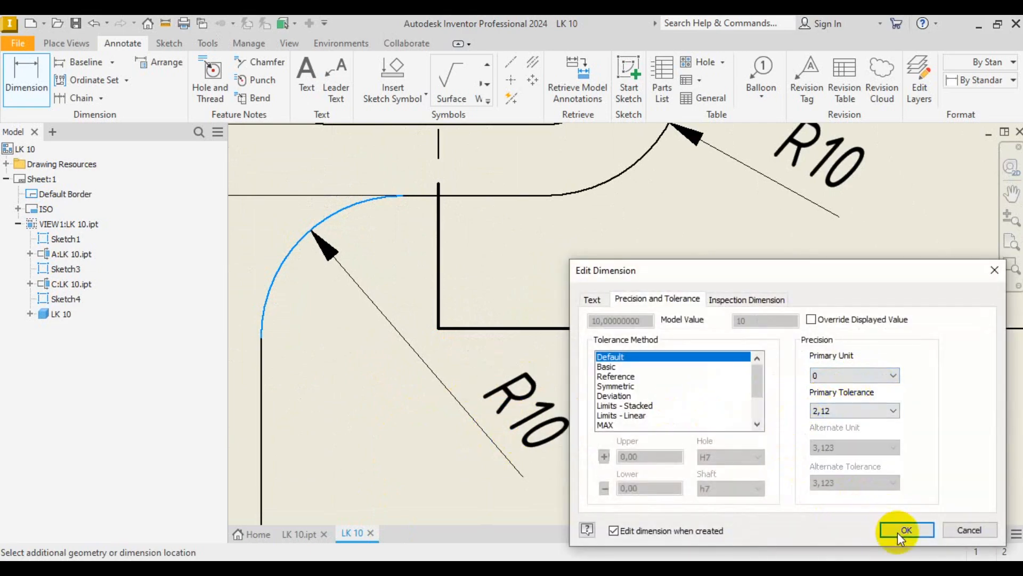
{"action": "left_click", "coordinate": [901, 533]}
{"action": "scroll", "coordinate": [557, 328], "scroll_direction": "down", "scroll_amount": 5}
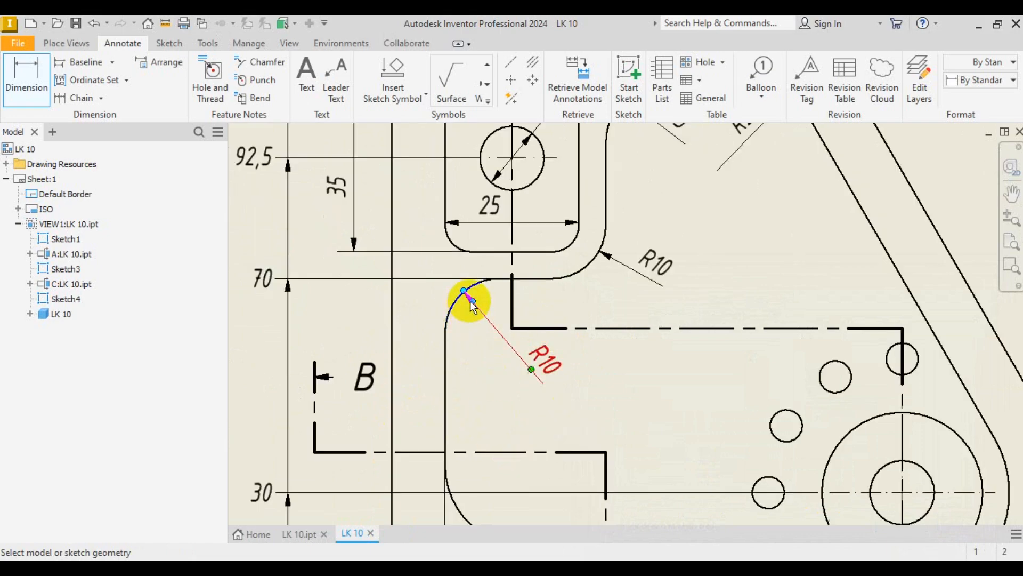
Open Sketch1 of LK 10.ipt for editing and delete the large pocket's 10 mm corner arc beside the left edge, below the small pocket.
{"action": "left_click", "coordinate": [300, 534]}
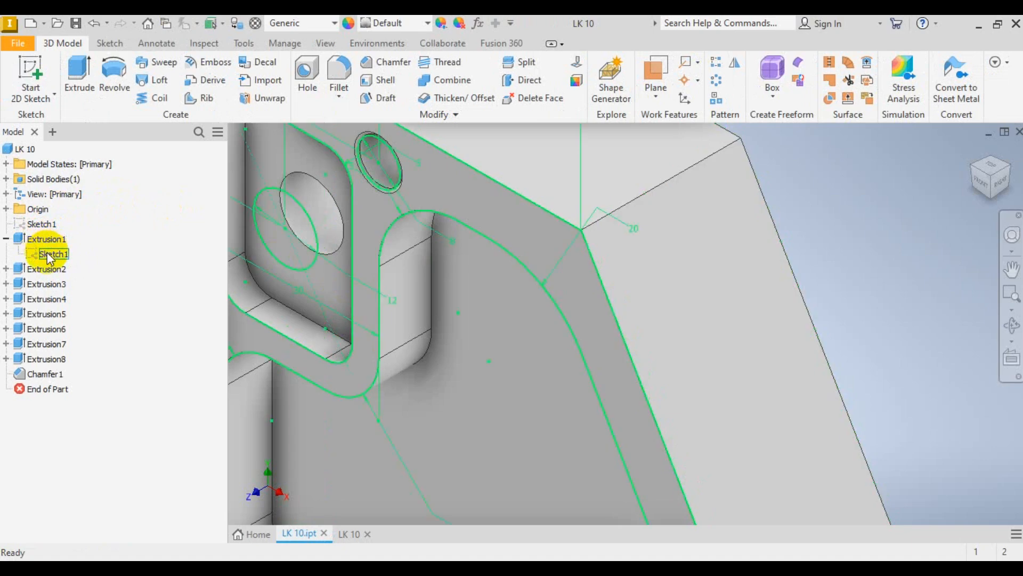
{"action": "right_click", "coordinate": [41, 222]}
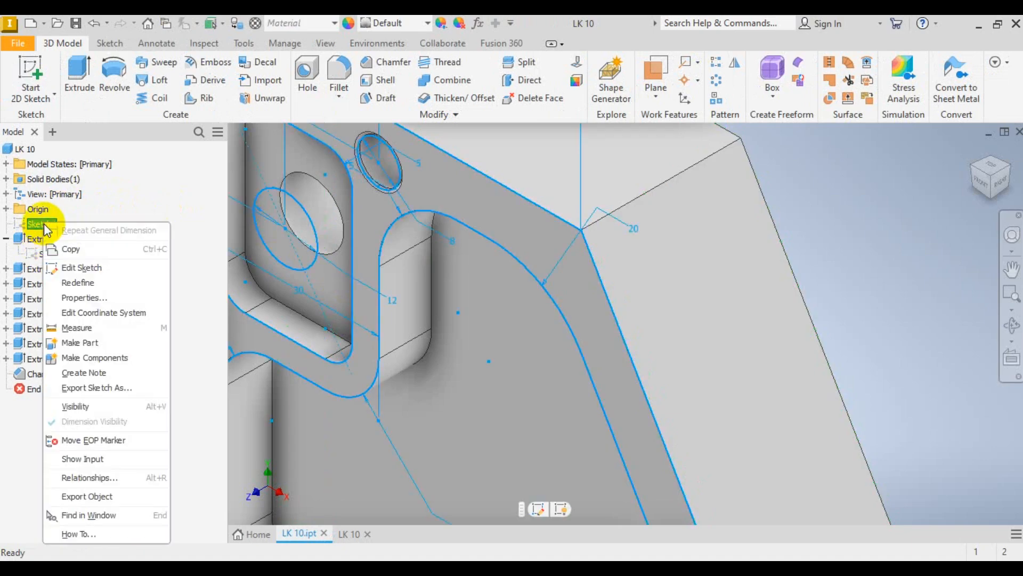
{"action": "left_click", "coordinate": [81, 267]}
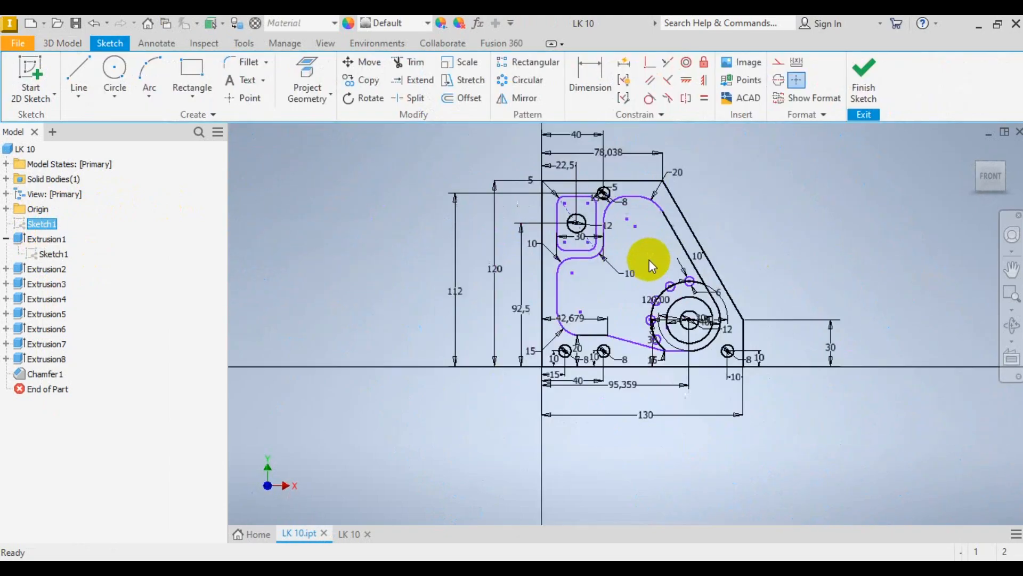
{"action": "scroll", "coordinate": [566, 271], "scroll_direction": "down", "scroll_amount": 5}
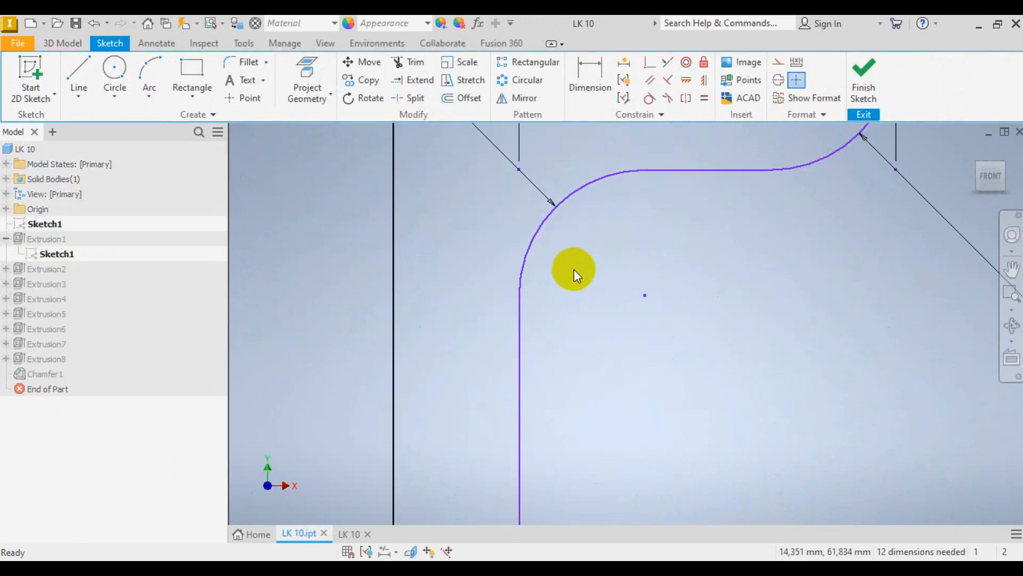
{"action": "left_click", "coordinate": [583, 186]}
{"action": "key", "text": "Delete"}
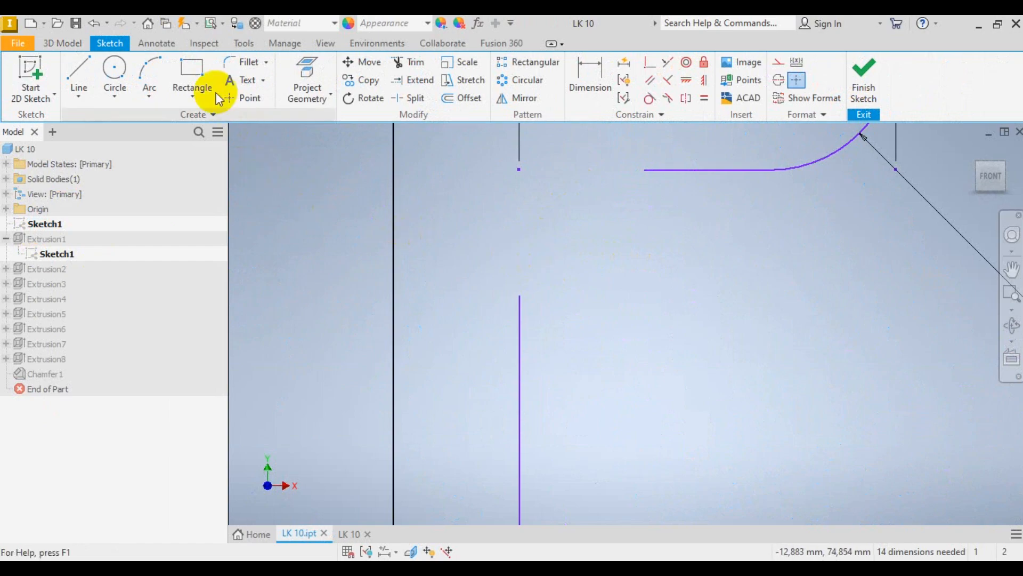
Extend the pocket's horizontal and vertical edge lines across the removed arc and trim the overhang to form a sharp corner.
{"action": "left_click", "coordinate": [412, 80]}
{"action": "left_click", "coordinate": [671, 169]}
{"action": "left_click", "coordinate": [516, 318]}
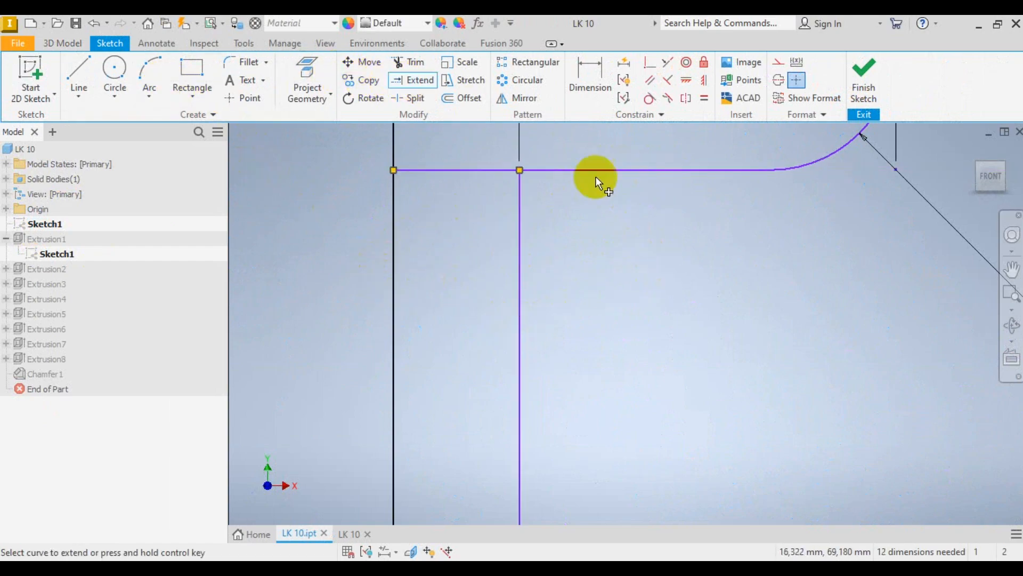
{"action": "left_click", "coordinate": [410, 62]}
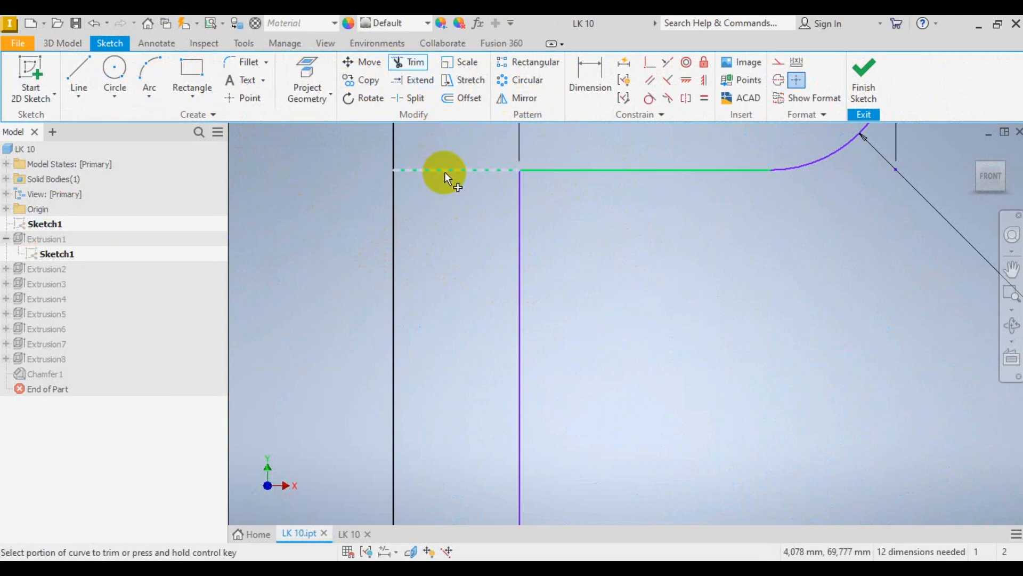
{"action": "left_click", "coordinate": [444, 170]}
Fillet the sharp pocket corner below the small pocket with a 15 mm radius and finish the sketch.
{"action": "left_click", "coordinate": [249, 62]}
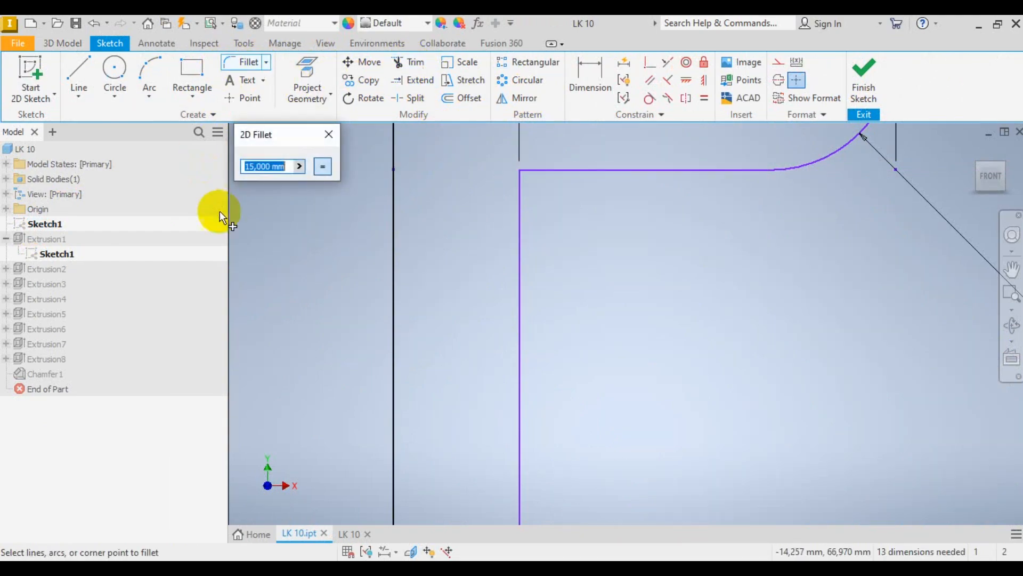
{"action": "left_click", "coordinate": [609, 170]}
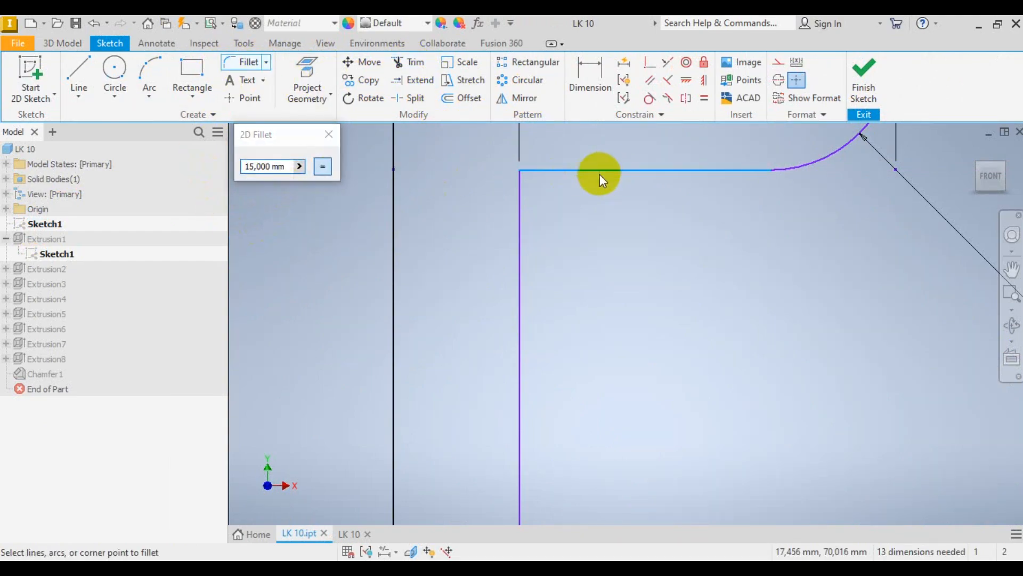
{"action": "left_click", "coordinate": [520, 266]}
{"action": "left_click", "coordinate": [329, 135]}
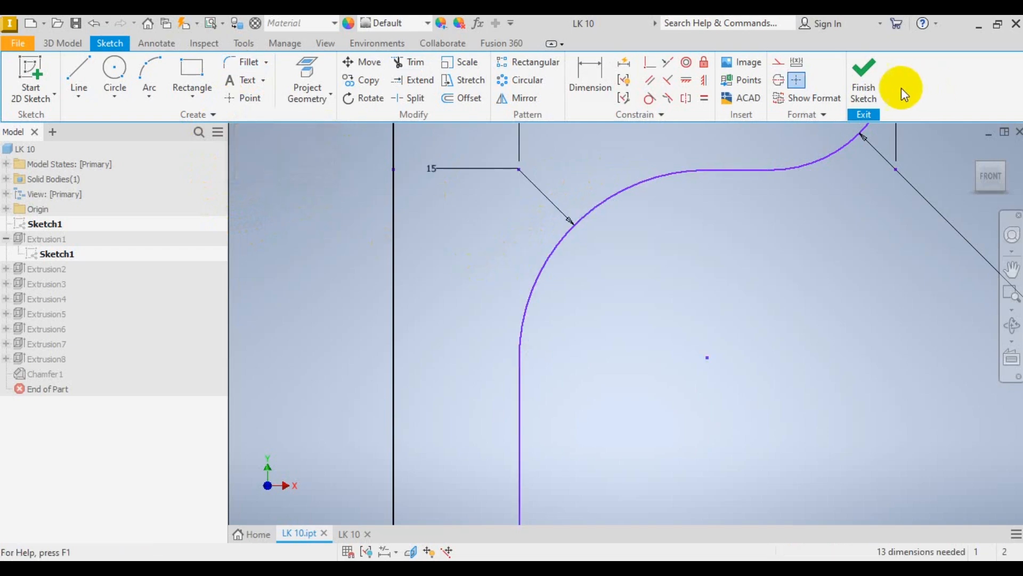
{"action": "left_click", "coordinate": [851, 83]}
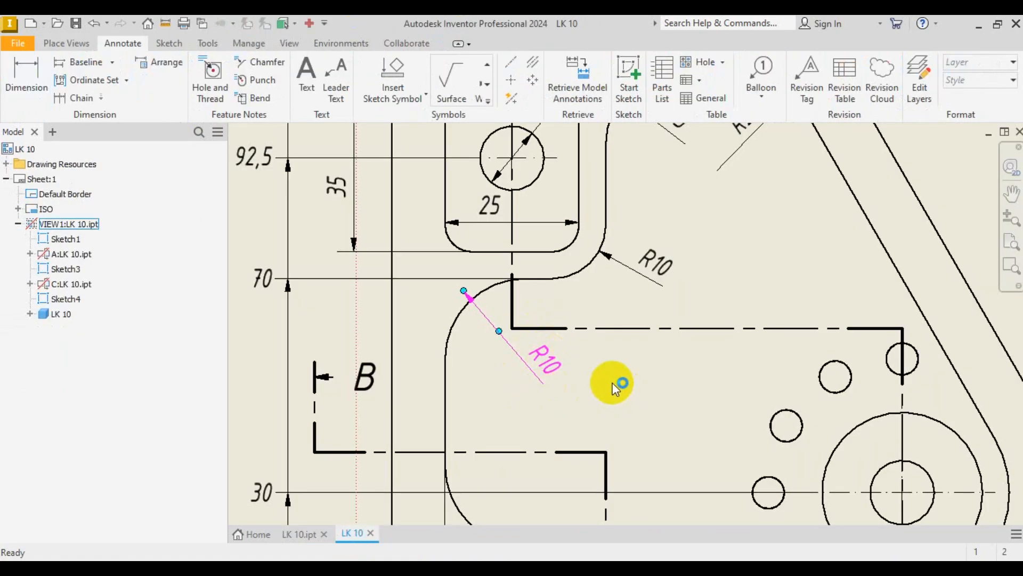
Return to the LK 10 drawing and delete the outdated R10 dimension from the large pocket's left-hand corner below the 70 level.
{"action": "right_click", "coordinate": [612, 382]}
{"action": "left_click", "coordinate": [485, 429]}
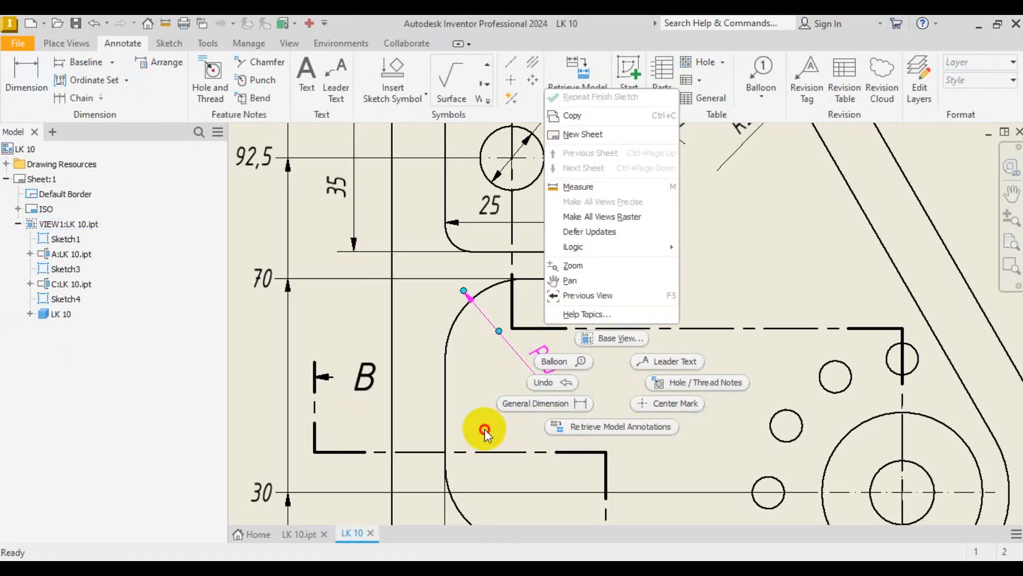
{"action": "left_click", "coordinate": [506, 338]}
{"action": "key", "text": "Delete"}
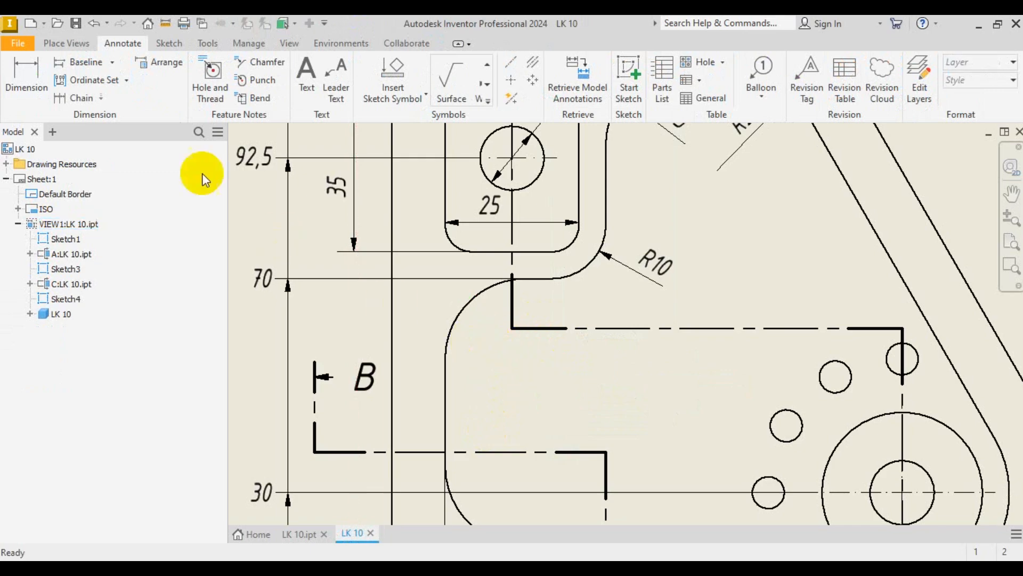
Dimension the updated left-hand corner's radius below the 70 level, placing it inside the large pocket with primary unit precision 0.
{"action": "left_click", "coordinate": [25, 75]}
{"action": "left_click", "coordinate": [473, 297]}
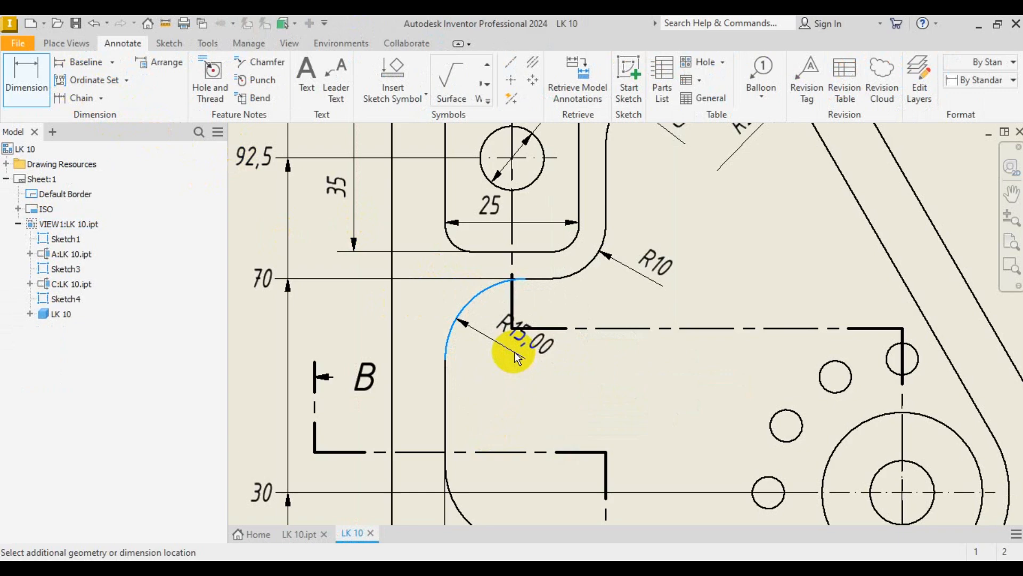
{"action": "left_click", "coordinate": [544, 380]}
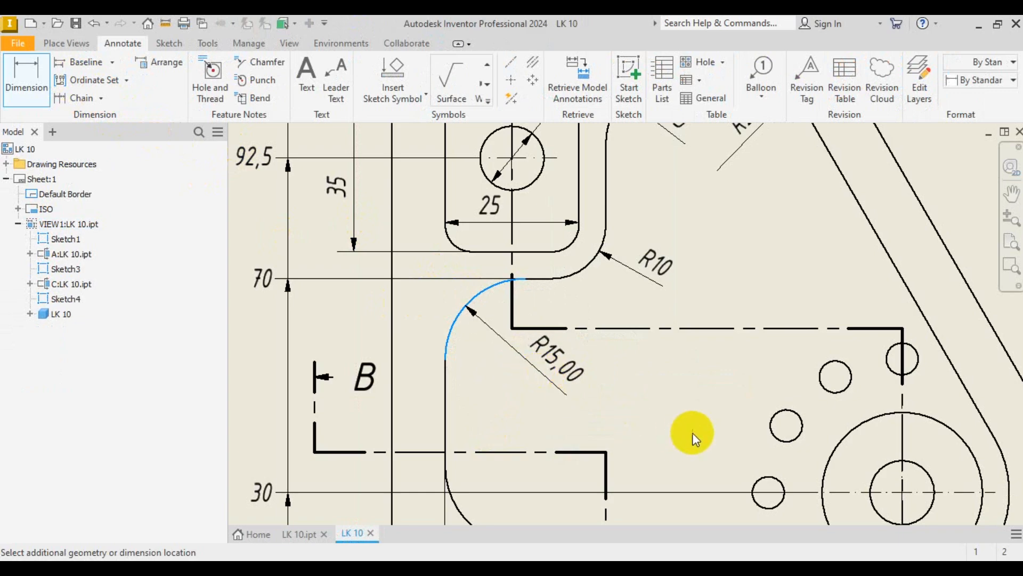
{"action": "left_click", "coordinate": [813, 375]}
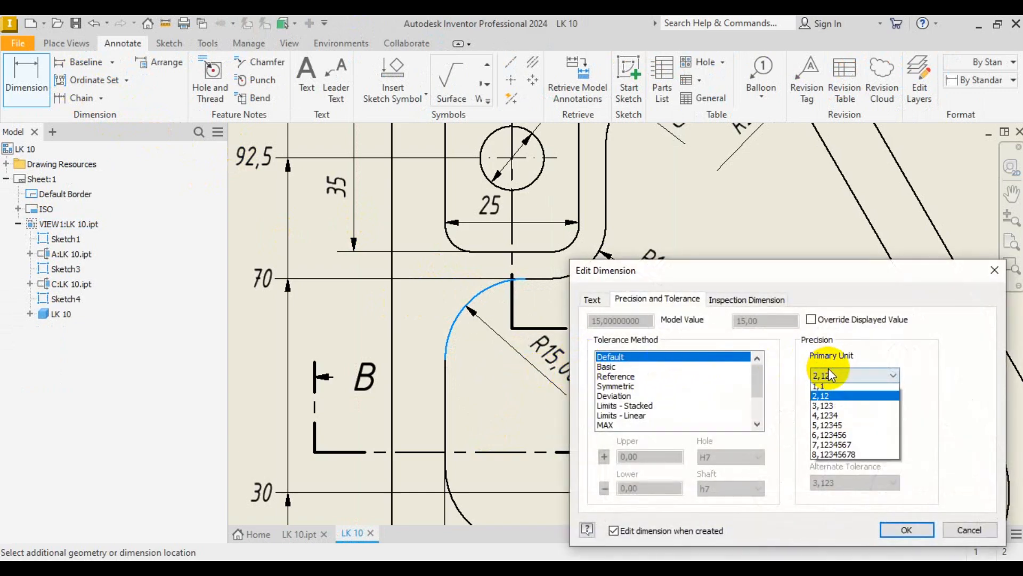
{"action": "left_click", "coordinate": [816, 383]}
{"action": "left_click", "coordinate": [872, 520]}
{"action": "scroll", "coordinate": [541, 275], "scroll_direction": "up", "scroll_amount": 3}
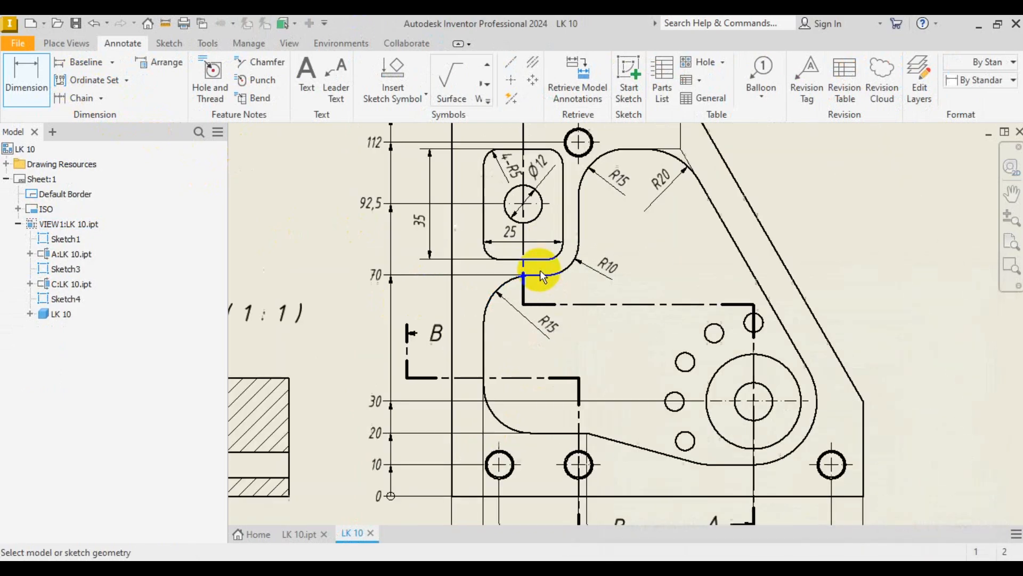
Check the Detail LK.10 reference and add a radius dimension to the large pocket's lower left corner, placed inside, with primary unit precision 0.
{"action": "scroll", "coordinate": [567, 366], "scroll_direction": "down", "scroll_amount": 3}
{"action": "key", "text": "alt+Tab"}
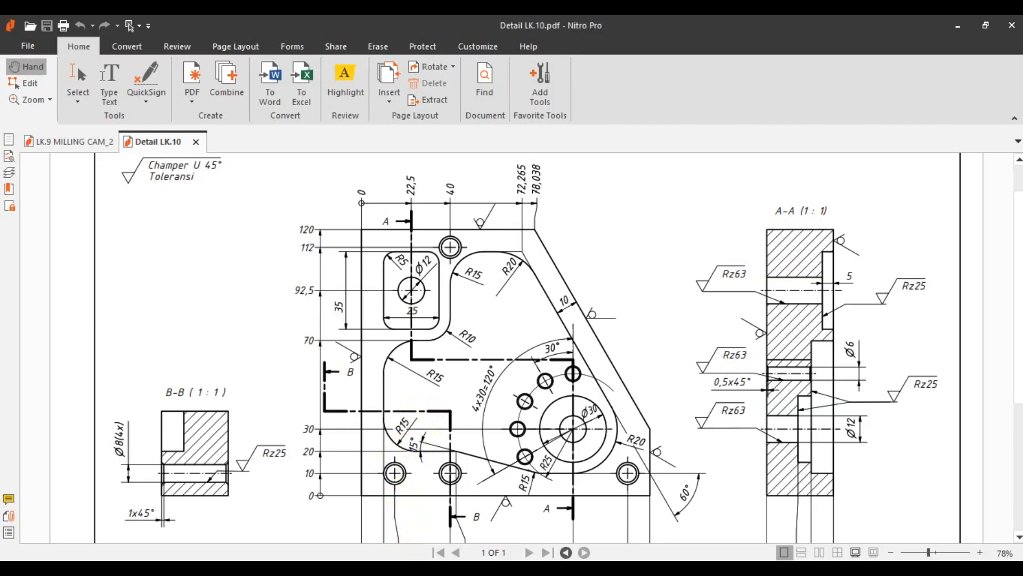
{"action": "key", "text": "alt+Tab"}
{"action": "scroll", "coordinate": [458, 443], "scroll_direction": "down", "scroll_amount": 3}
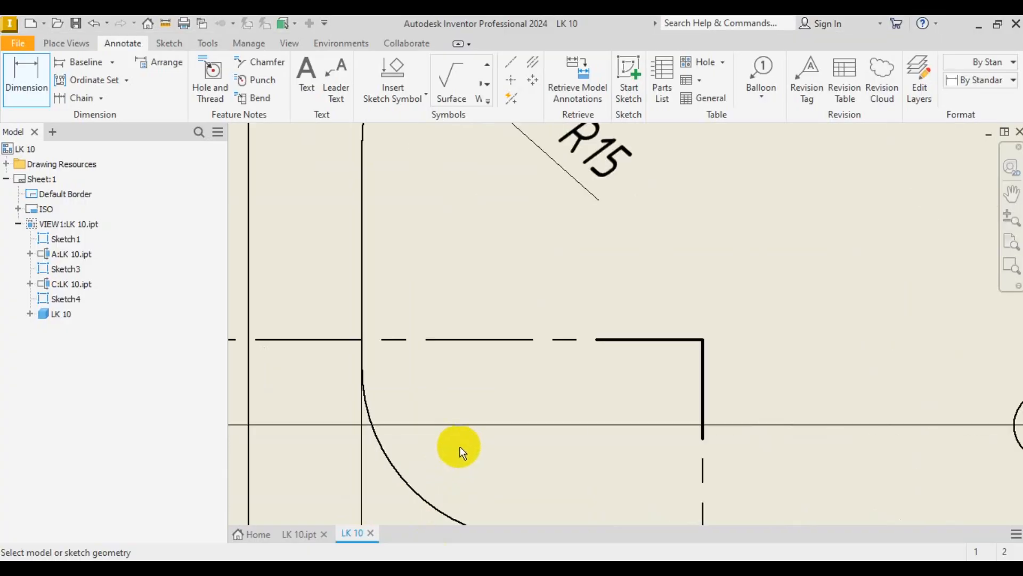
{"action": "left_click", "coordinate": [406, 486]}
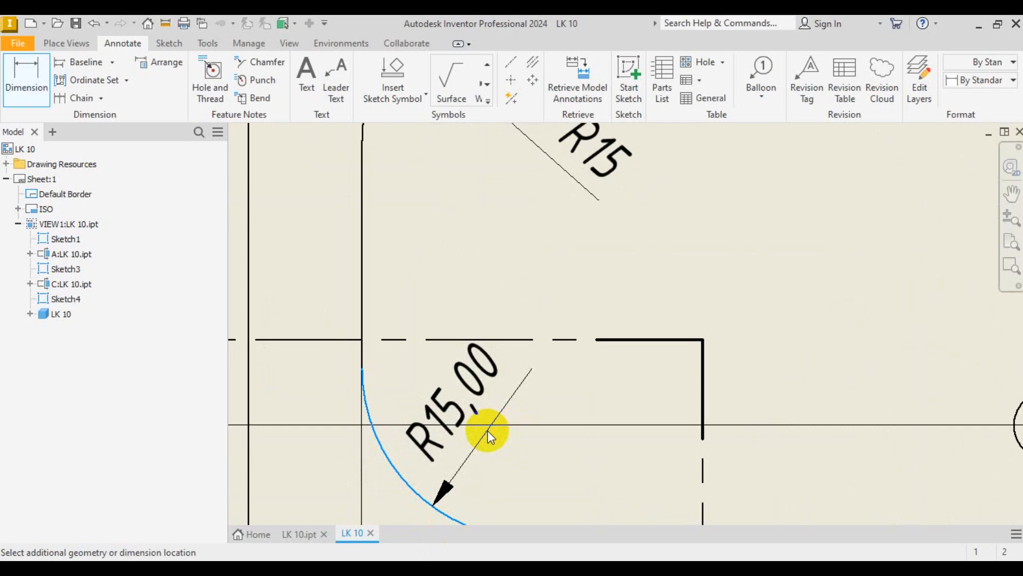
{"action": "left_click", "coordinate": [488, 431]}
{"action": "left_click", "coordinate": [847, 375]}
{"action": "left_click", "coordinate": [841, 389]}
{"action": "left_click", "coordinate": [827, 376]}
{"action": "left_click", "coordinate": [834, 389]}
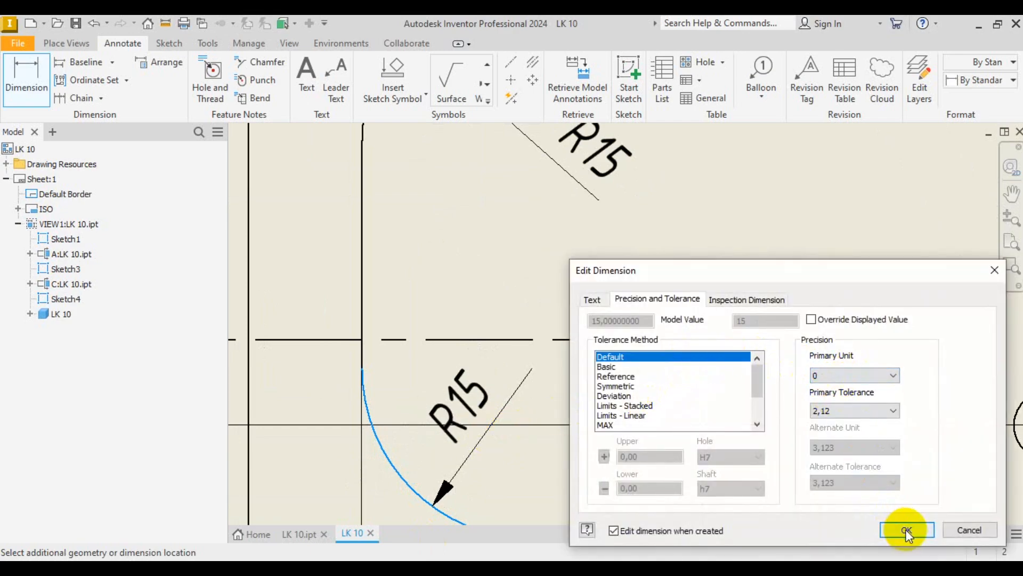
{"action": "left_click", "coordinate": [906, 531]}
Check the Detail LK.10 reference and dimension the angle between the large pocket's horizontal lower edge and adjoining sloped edge, with angular unit precision 0.
{"action": "scroll", "coordinate": [497, 290], "scroll_direction": "down", "scroll_amount": 3}
{"action": "scroll", "coordinate": [530, 320], "scroll_direction": "up", "scroll_amount": 4}
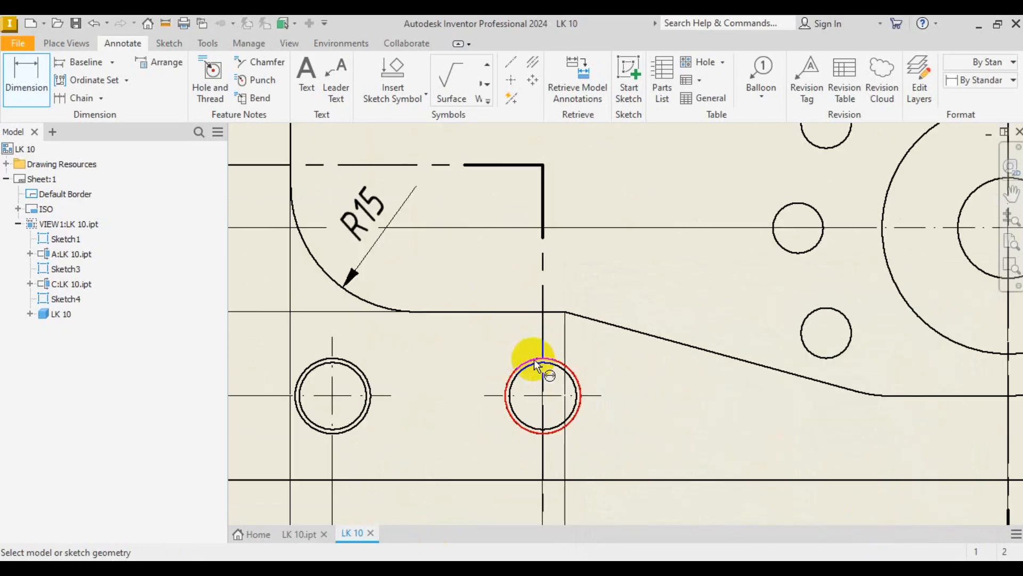
{"action": "left_click", "coordinate": [428, 567]}
{"action": "scroll", "coordinate": [449, 480], "scroll_direction": "down", "scroll_amount": 1}
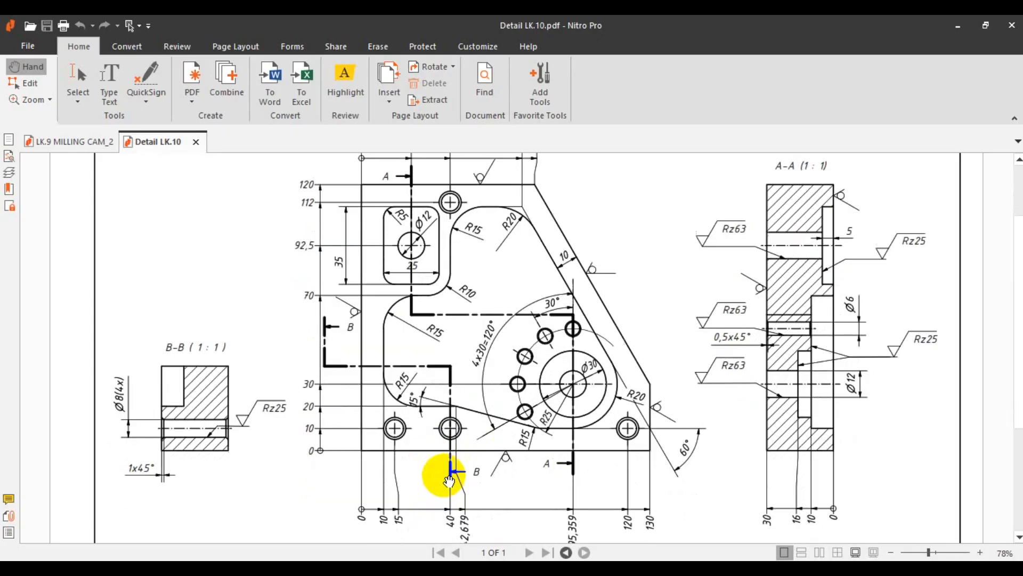
{"action": "scroll", "coordinate": [449, 480], "scroll_direction": "down", "scroll_amount": 1}
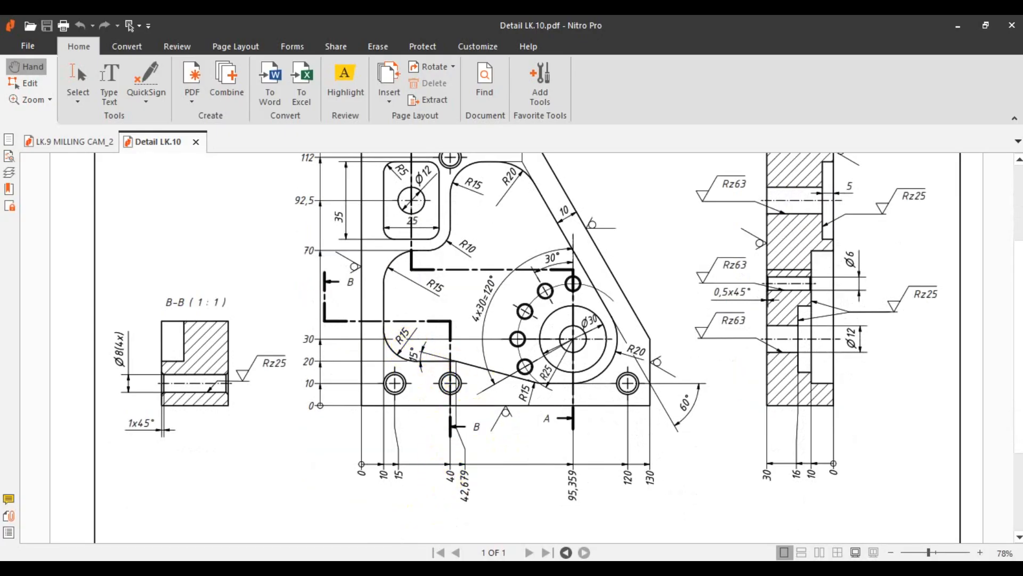
{"action": "left_click", "coordinate": [407, 567]}
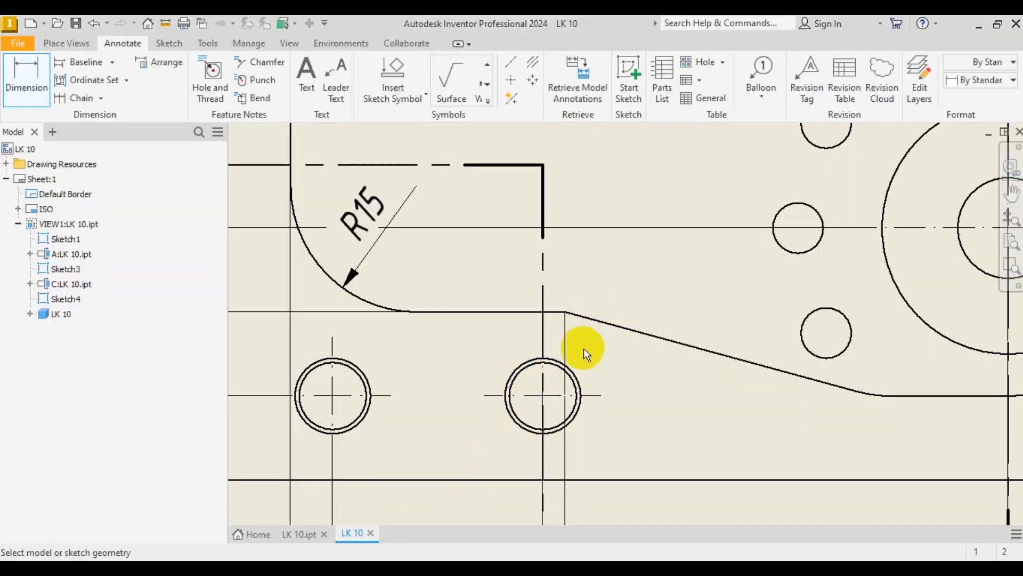
{"action": "left_click", "coordinate": [628, 327]}
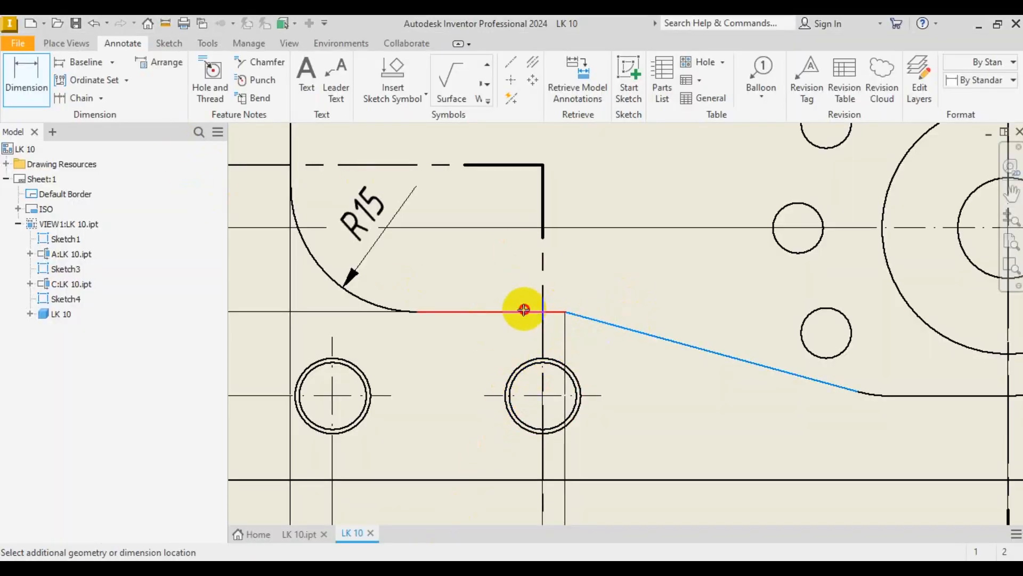
{"action": "left_click", "coordinate": [525, 311]}
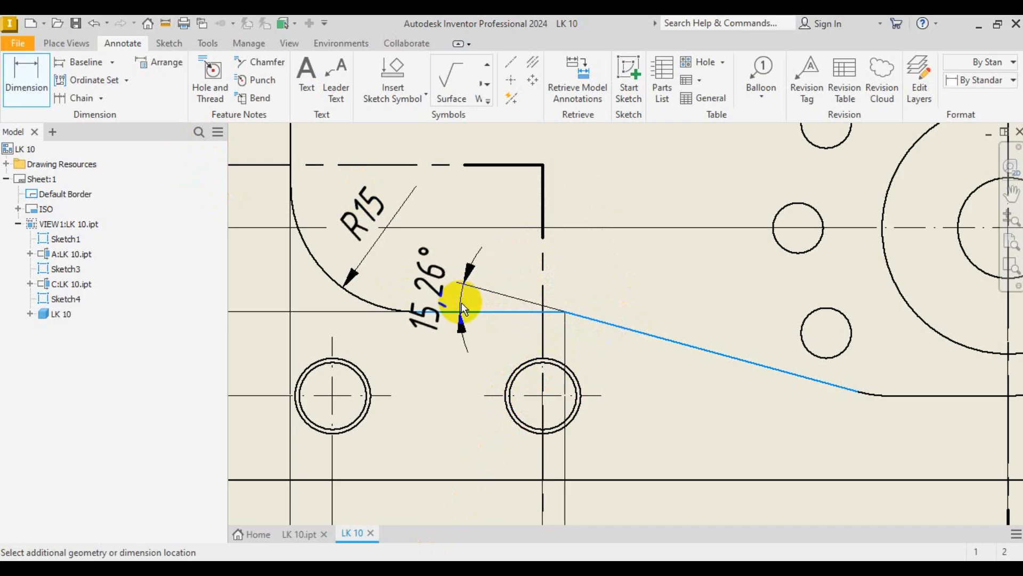
{"action": "left_click", "coordinate": [511, 289]}
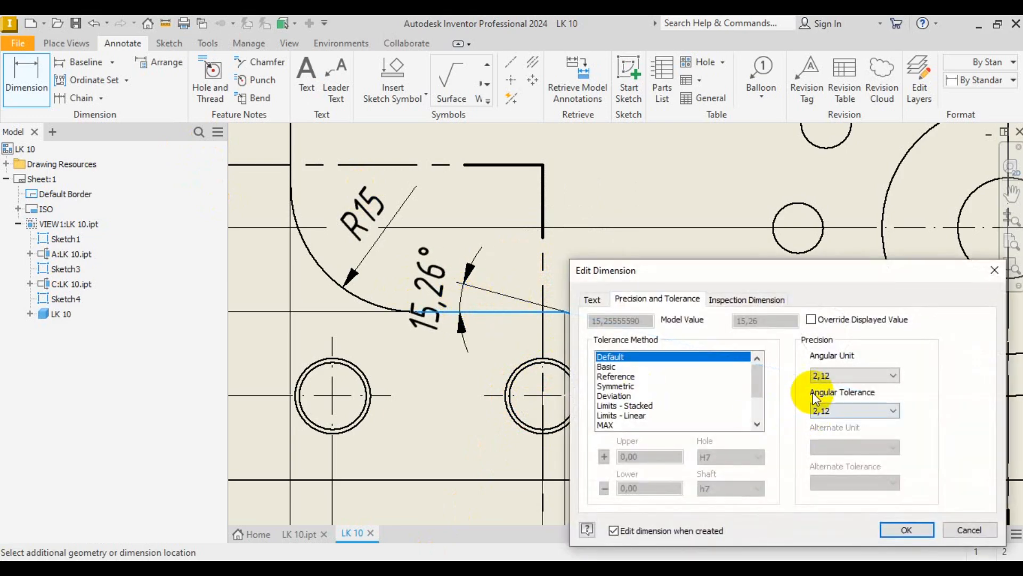
{"action": "left_click", "coordinate": [830, 376]}
{"action": "left_click", "coordinate": [824, 390]}
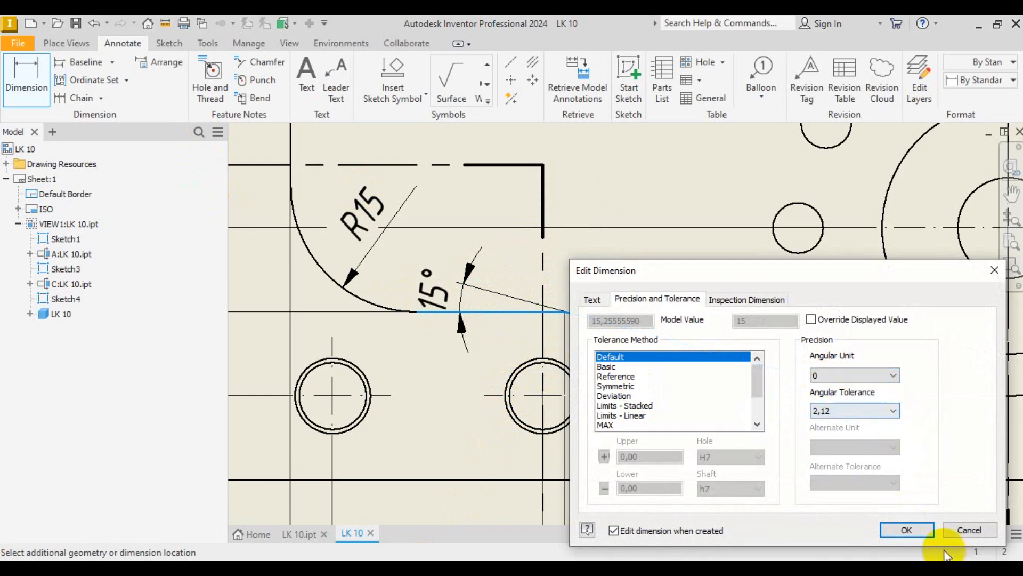
{"action": "left_click", "coordinate": [908, 529]}
{"action": "scroll", "coordinate": [468, 263], "scroll_direction": "up", "scroll_amount": 1}
{"action": "scroll", "coordinate": [456, 290], "scroll_direction": "down", "scroll_amount": 2}
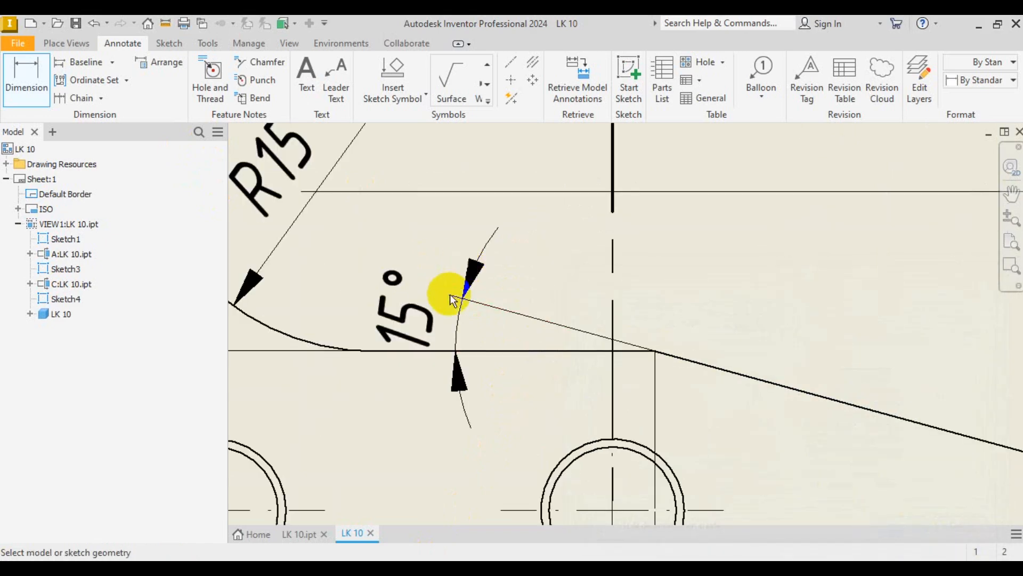
Check the reference and dimension the wall thickness between the part's sloped outer edge and the parallel pocket edge, with primary unit precision 0.
{"action": "scroll", "coordinate": [436, 321], "scroll_direction": "up", "scroll_amount": 1}
{"action": "left_click", "coordinate": [401, 568]}
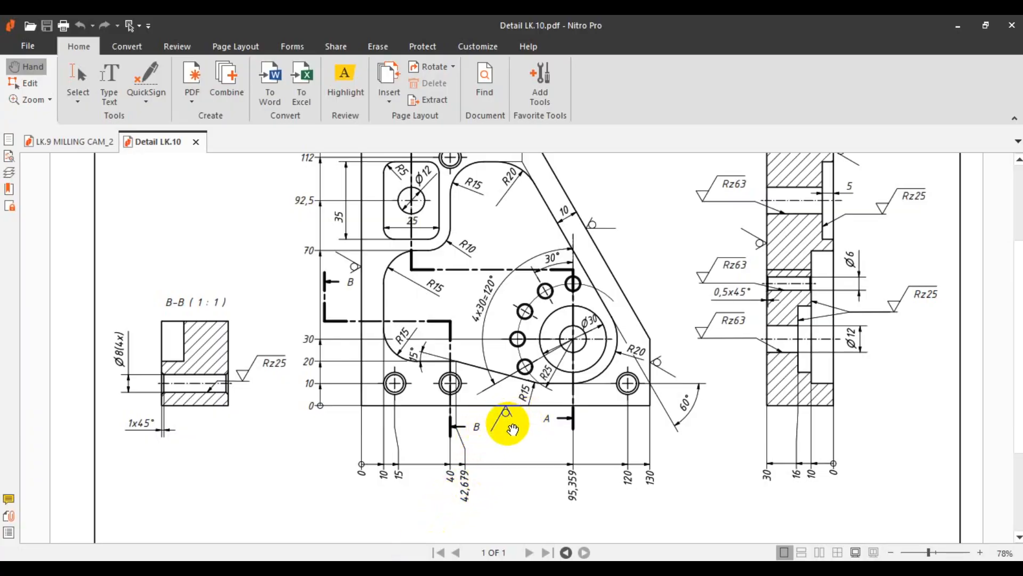
{"action": "scroll", "coordinate": [509, 429], "scroll_direction": "up", "scroll_amount": 2}
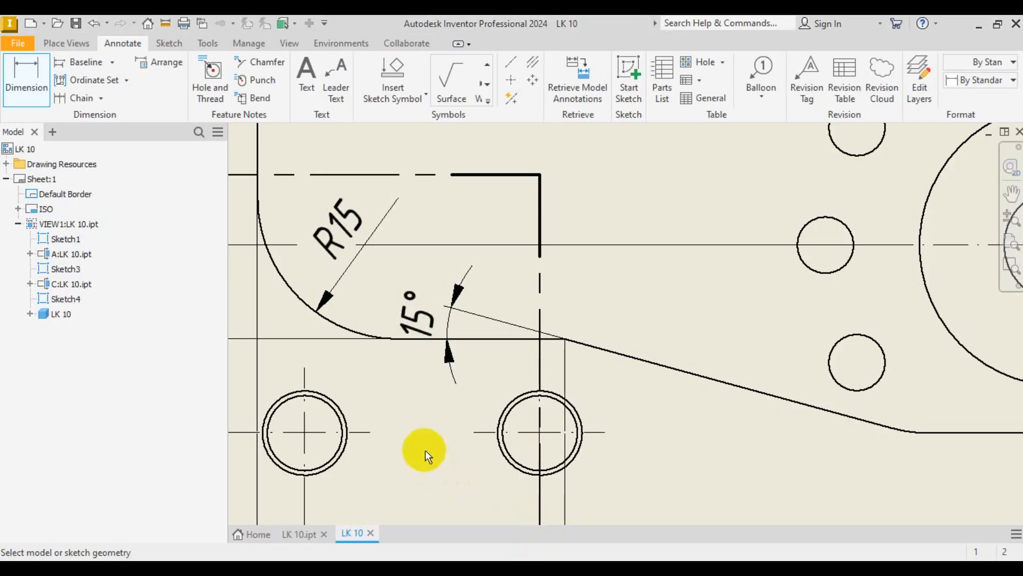
{"action": "scroll", "coordinate": [425, 450], "scroll_direction": "up", "scroll_amount": 2}
{"action": "scroll", "coordinate": [507, 402], "scroll_direction": "down", "scroll_amount": 5}
{"action": "scroll", "coordinate": [587, 298], "scroll_direction": "up", "scroll_amount": 2}
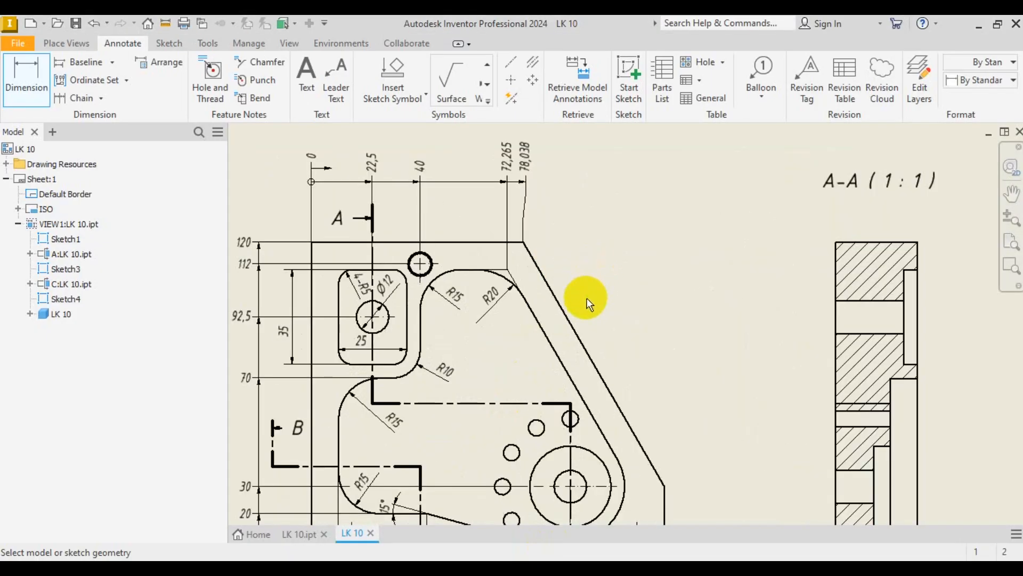
{"action": "left_click", "coordinate": [569, 320]}
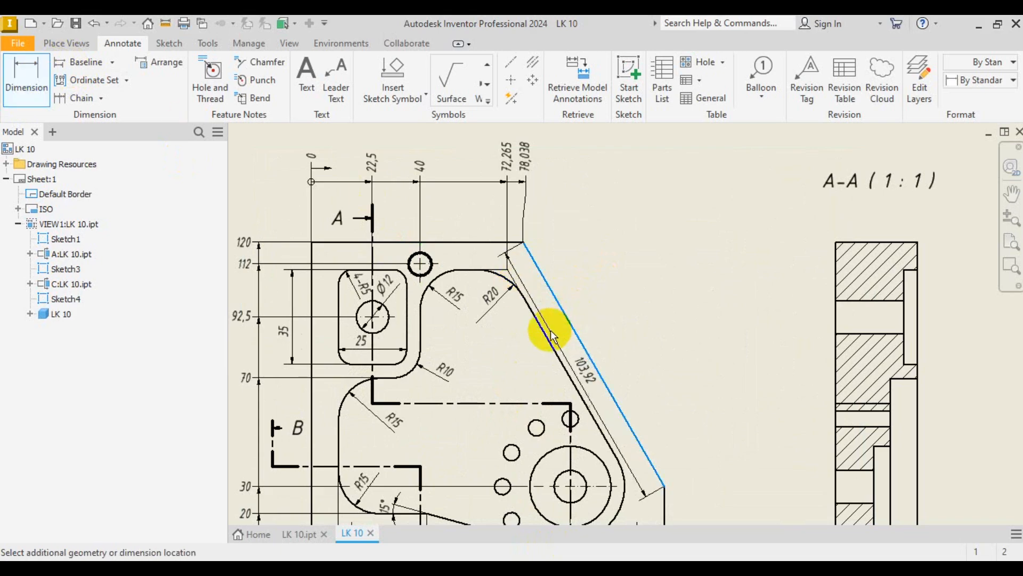
{"action": "scroll", "coordinate": [558, 322], "scroll_direction": "up", "scroll_amount": 2}
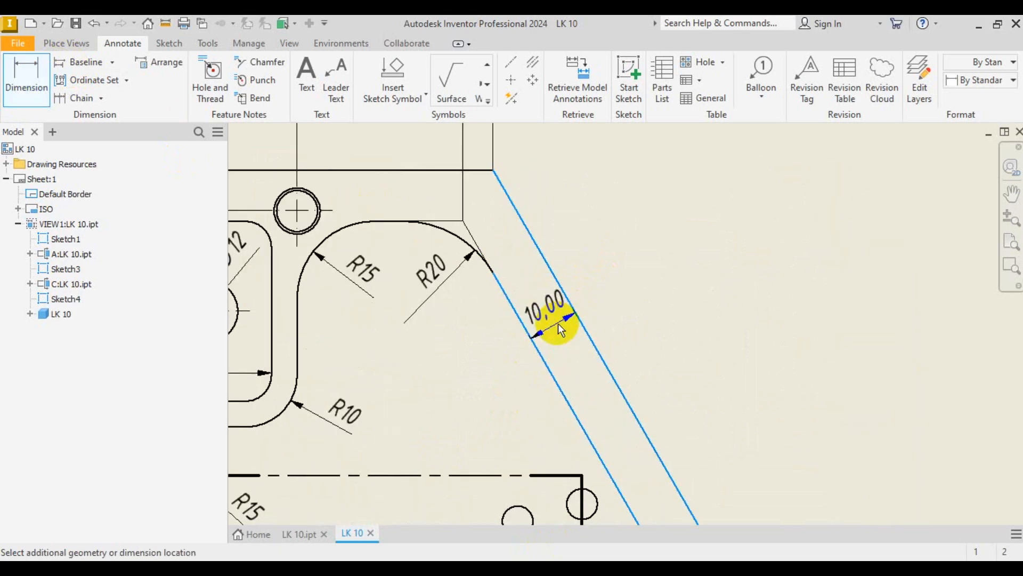
{"action": "left_click", "coordinate": [563, 324]}
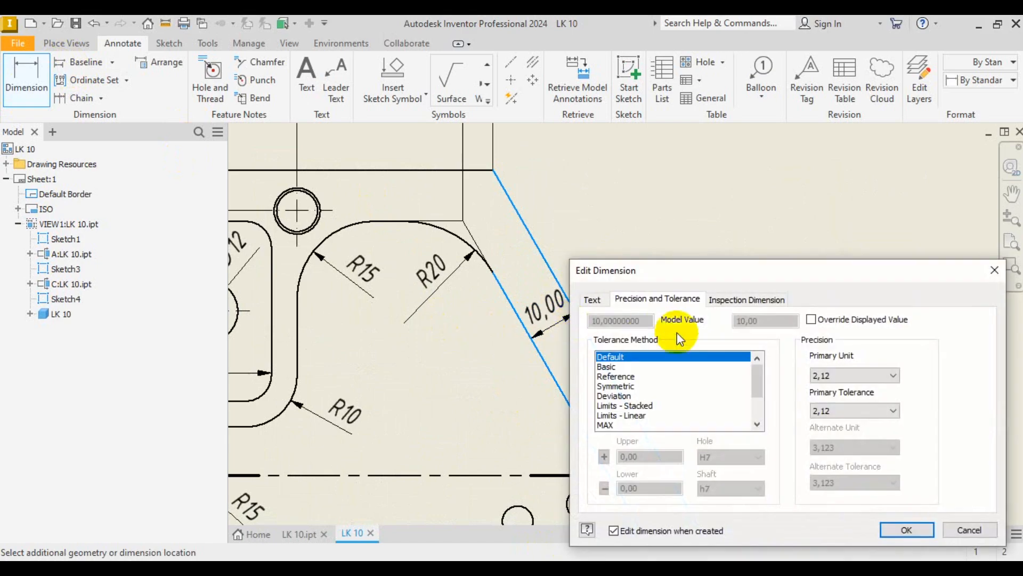
{"action": "left_click", "coordinate": [830, 376]}
{"action": "left_click", "coordinate": [824, 386]}
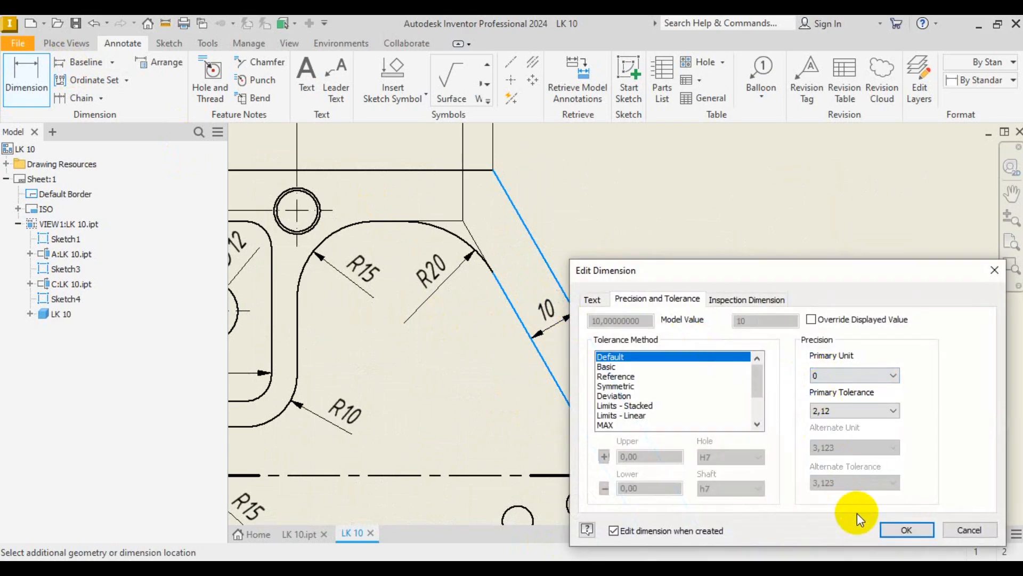
{"action": "left_click", "coordinate": [903, 531]}
{"action": "scroll", "coordinate": [615, 238], "scroll_direction": "down", "scroll_amount": 3}
{"action": "scroll", "coordinate": [613, 254], "scroll_direction": "up", "scroll_amount": 4}
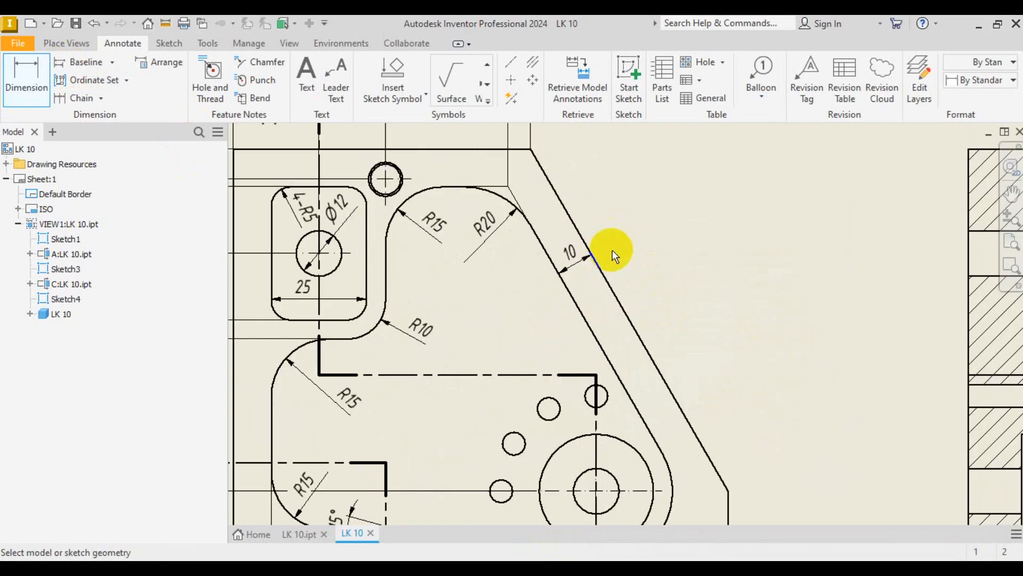
Check the reference and add a radius dimension to the large pocket's lower right arc, with primary unit precision 0.
{"action": "left_click", "coordinate": [394, 568]}
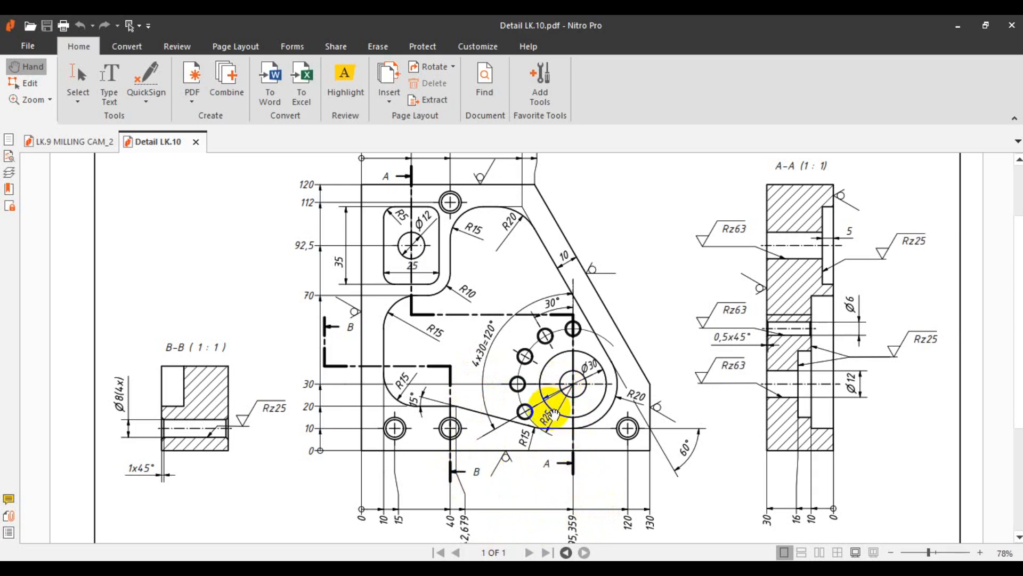
{"action": "scroll", "coordinate": [553, 414], "scroll_direction": "down", "scroll_amount": 2}
{"action": "scroll", "coordinate": [553, 414], "scroll_direction": "up", "scroll_amount": 2}
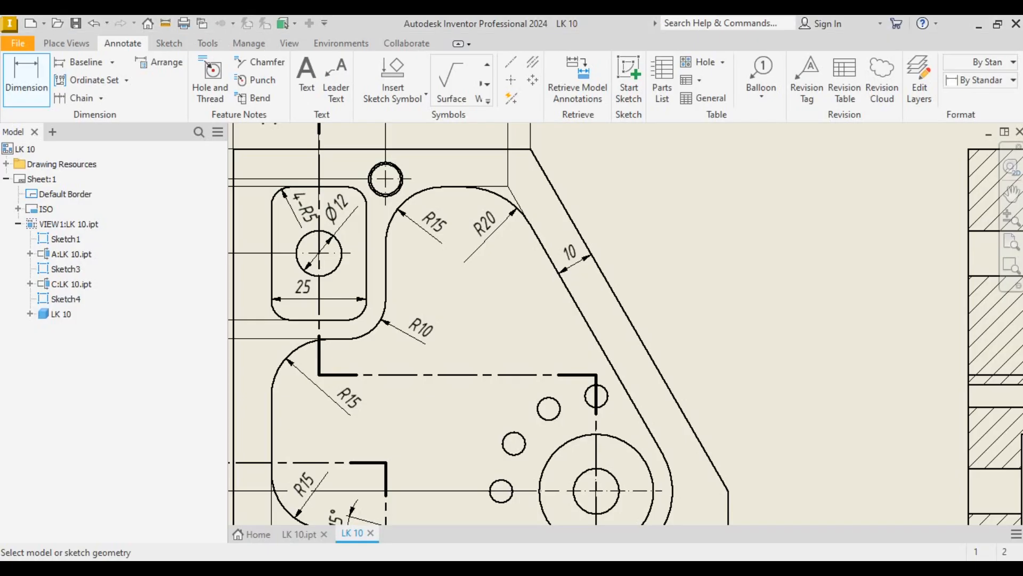
{"action": "scroll", "coordinate": [538, 277], "scroll_direction": "up", "scroll_amount": 2}
{"action": "scroll", "coordinate": [538, 277], "scroll_direction": "down", "scroll_amount": 6}
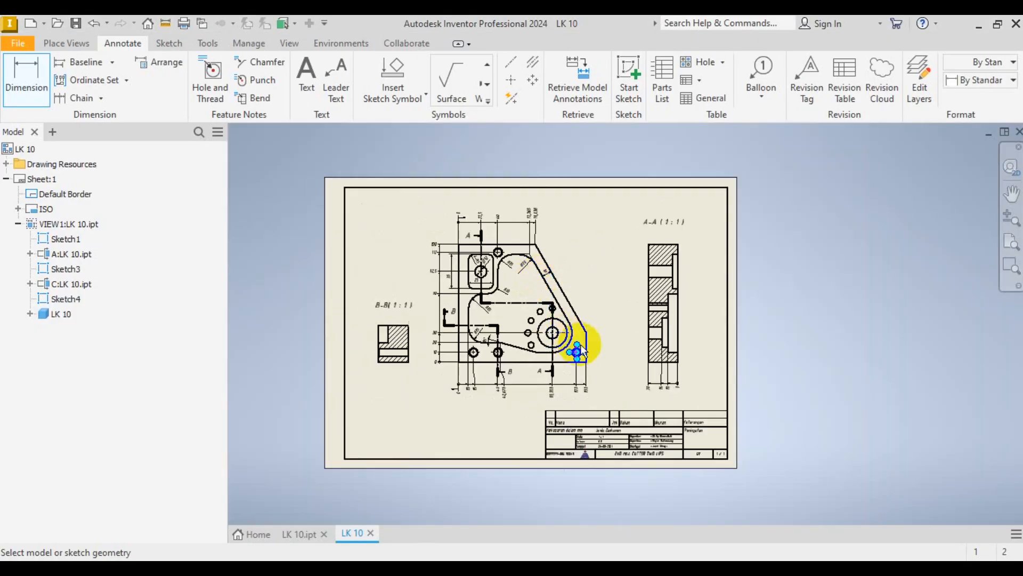
{"action": "scroll", "coordinate": [571, 338], "scroll_direction": "up", "scroll_amount": 6}
{"action": "left_click", "coordinate": [36, 77]}
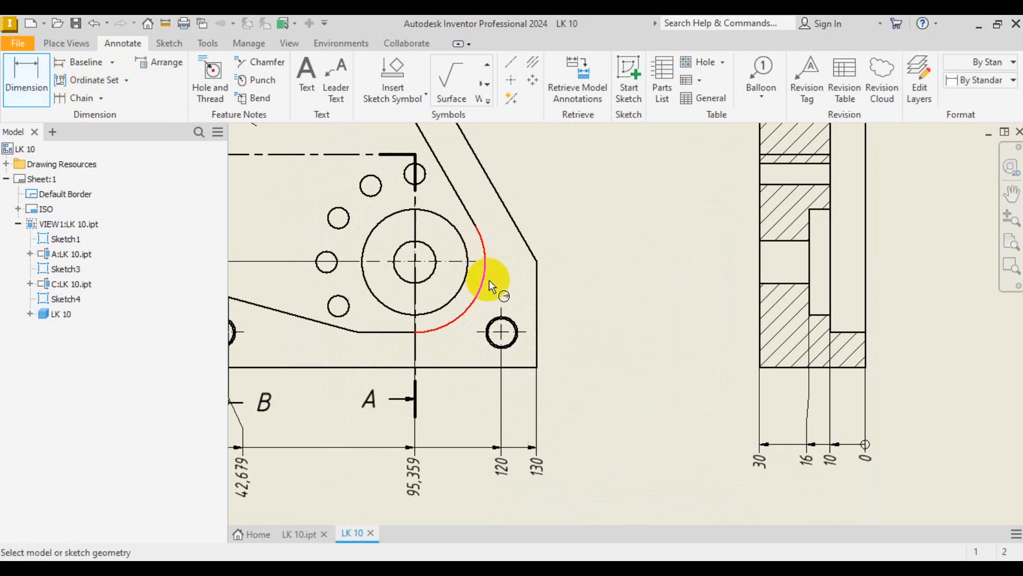
{"action": "left_click", "coordinate": [485, 286]}
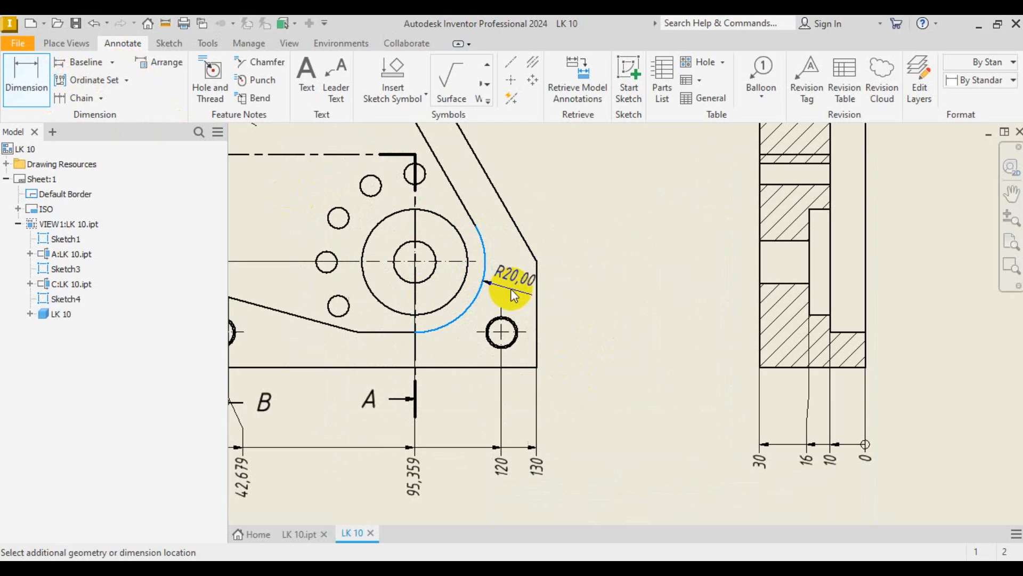
{"action": "left_click", "coordinate": [527, 294]}
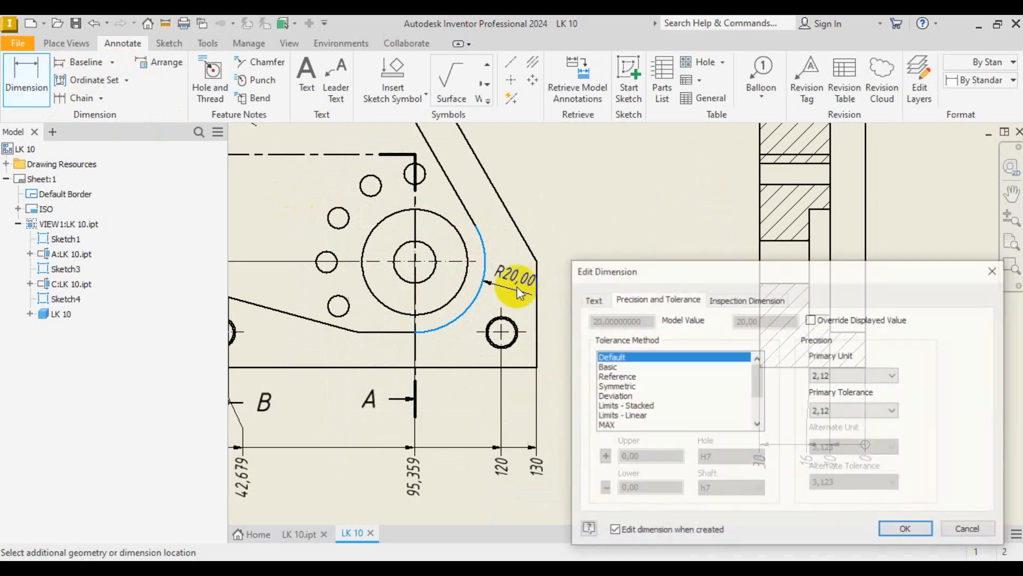
{"action": "left_click", "coordinate": [834, 376]}
{"action": "left_click", "coordinate": [829, 393]}
{"action": "left_click", "coordinate": [905, 529]}
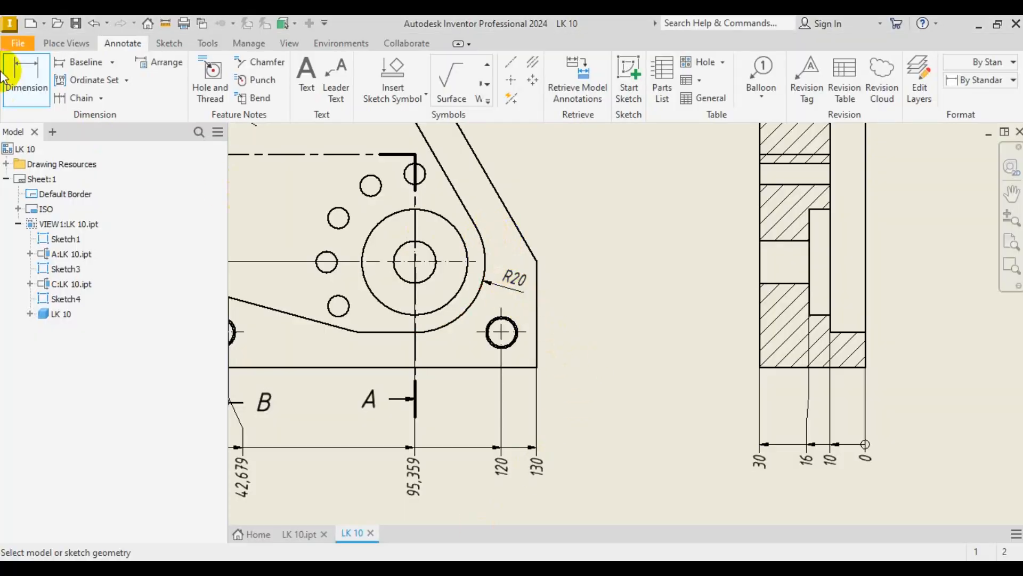
Dimension the angle between the large pocket's long sloped edge and its bottom edge, placing it outside the part's lower right corner with angular unit precision 0.
{"action": "left_click", "coordinate": [24, 69]}
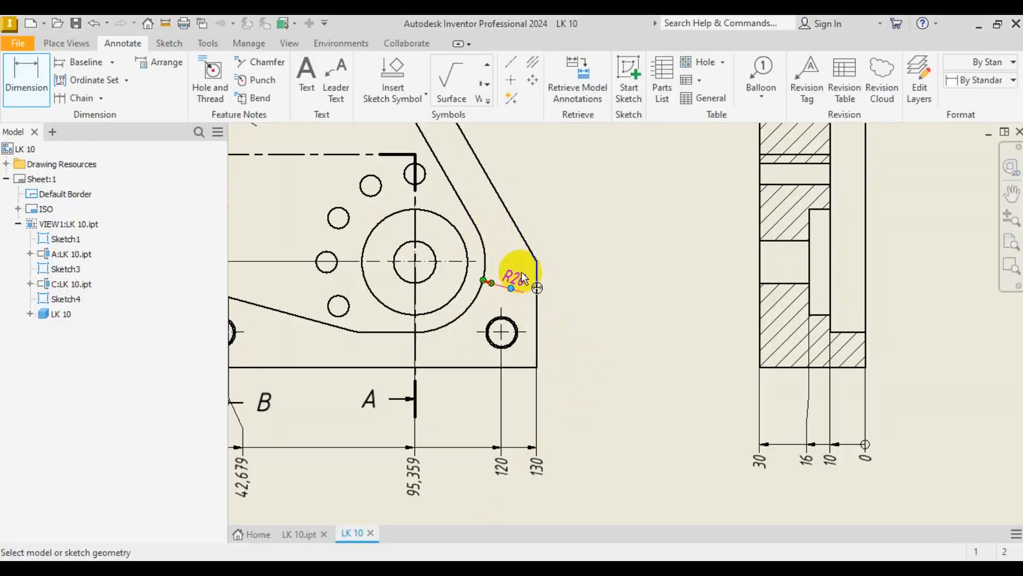
{"action": "left_click", "coordinate": [523, 278]}
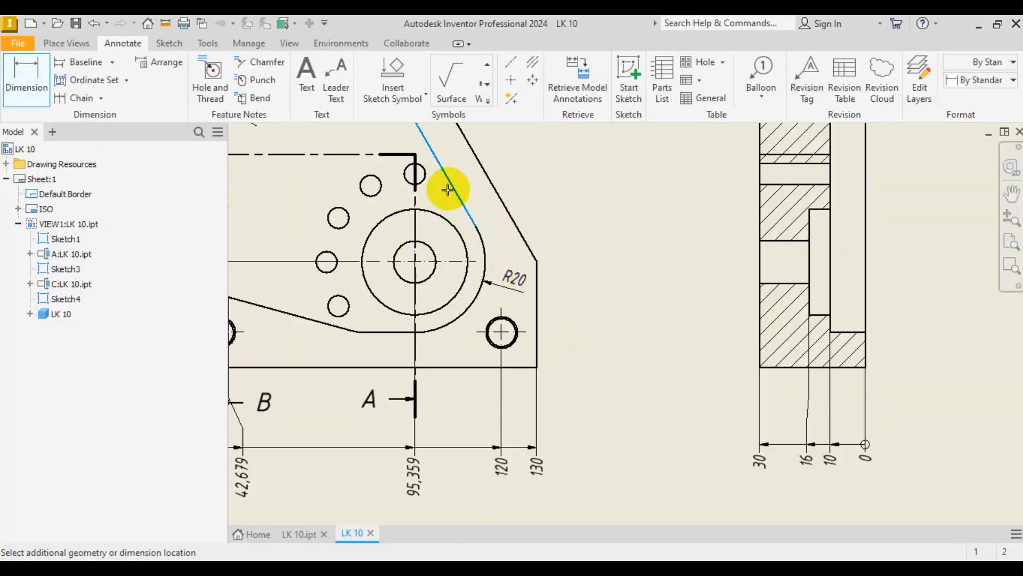
{"action": "left_click", "coordinate": [389, 331]}
{"action": "scroll", "coordinate": [621, 368], "scroll_direction": "up", "scroll_amount": 3}
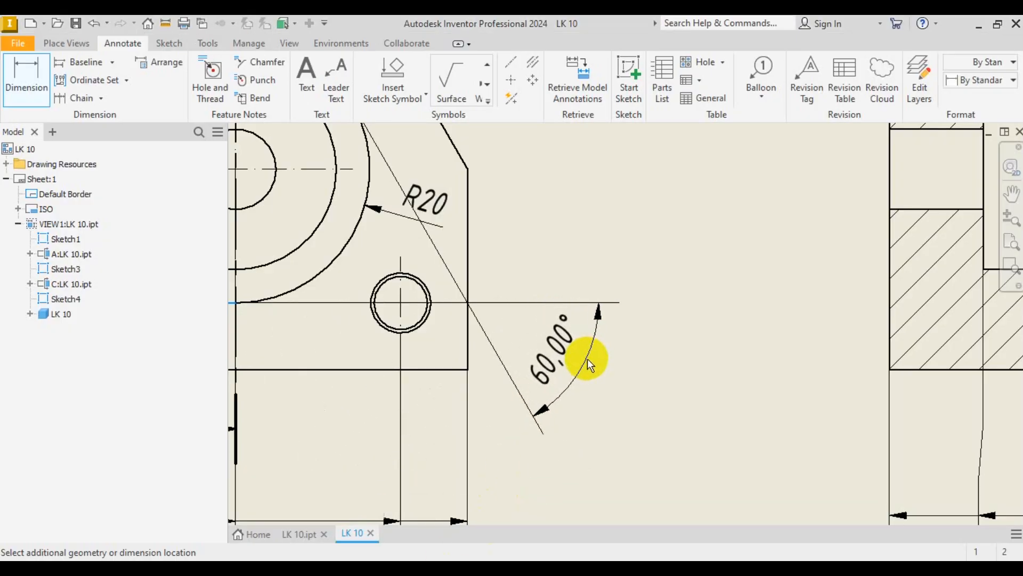
{"action": "left_click", "coordinate": [564, 367]}
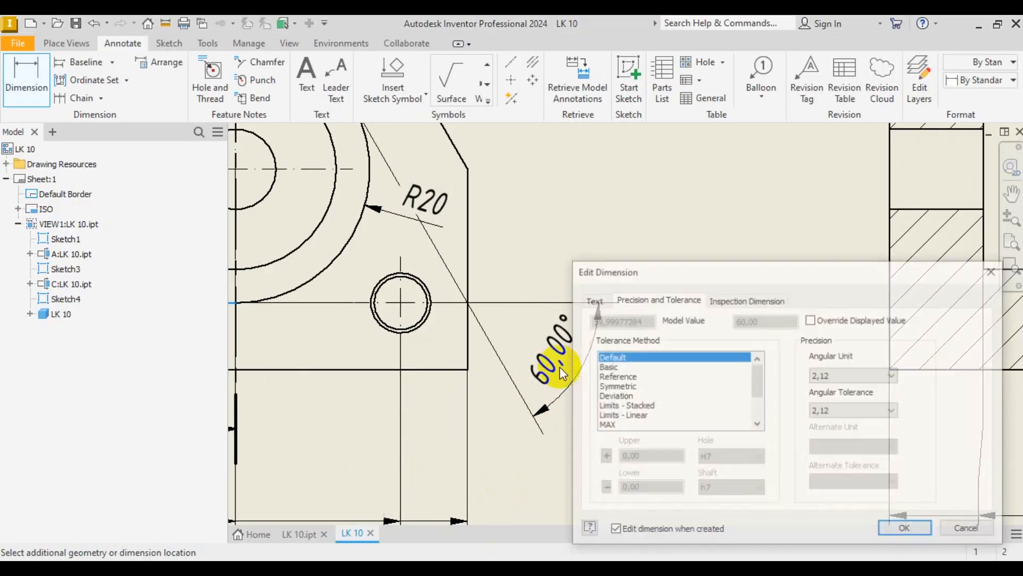
{"action": "left_click", "coordinate": [855, 375]}
{"action": "left_click", "coordinate": [832, 391]}
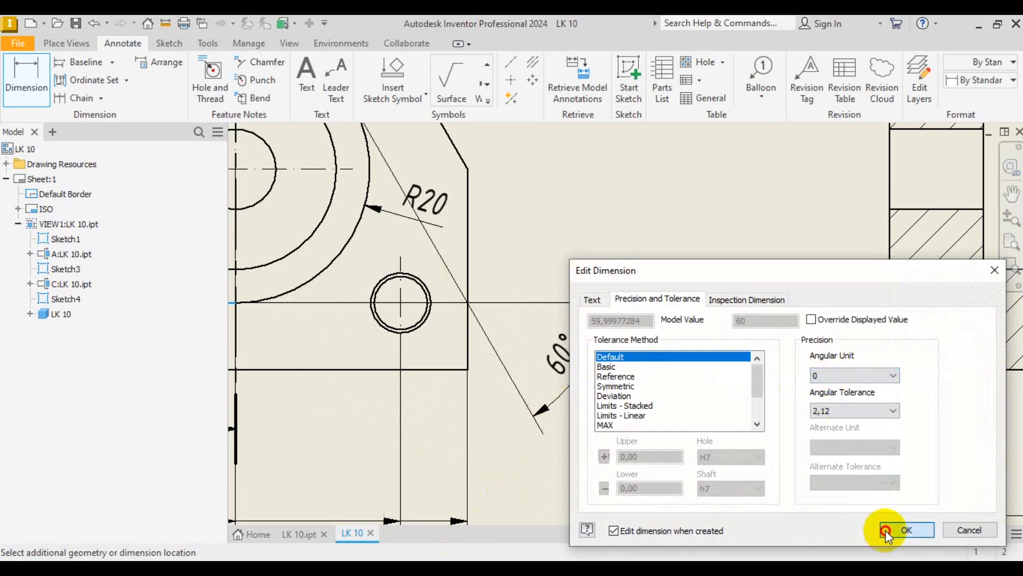
{"action": "left_click", "coordinate": [887, 531]}
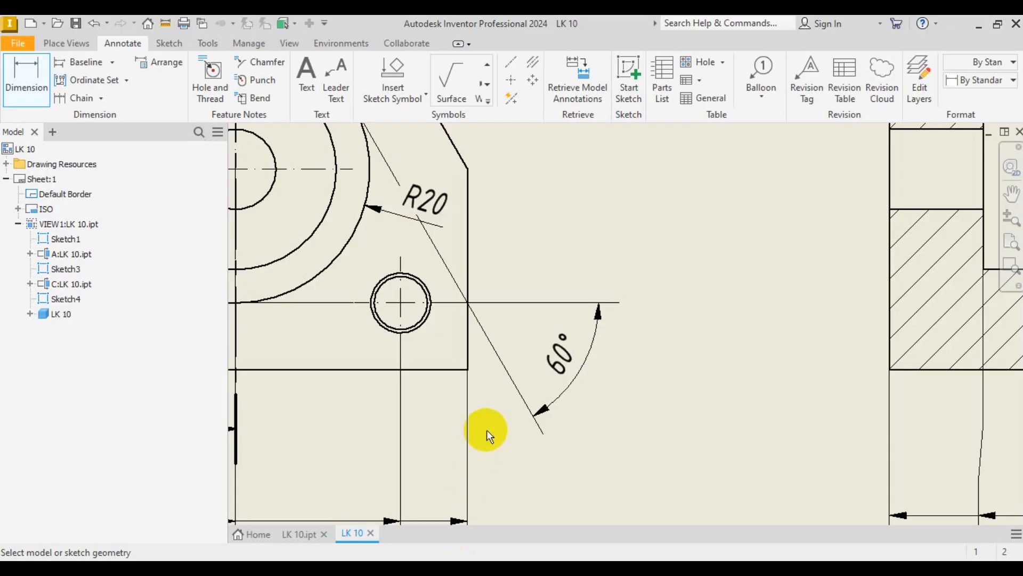
Check the reference, exit the Dimension command and move the lower right R20 dimension text outside the part's right edge, above the 60° dimension.
{"action": "scroll", "coordinate": [487, 430], "scroll_direction": "down", "scroll_amount": 2}
{"action": "scroll", "coordinate": [468, 394], "scroll_direction": "down", "scroll_amount": 2}
{"action": "scroll", "coordinate": [467, 330], "scroll_direction": "up", "scroll_amount": 4}
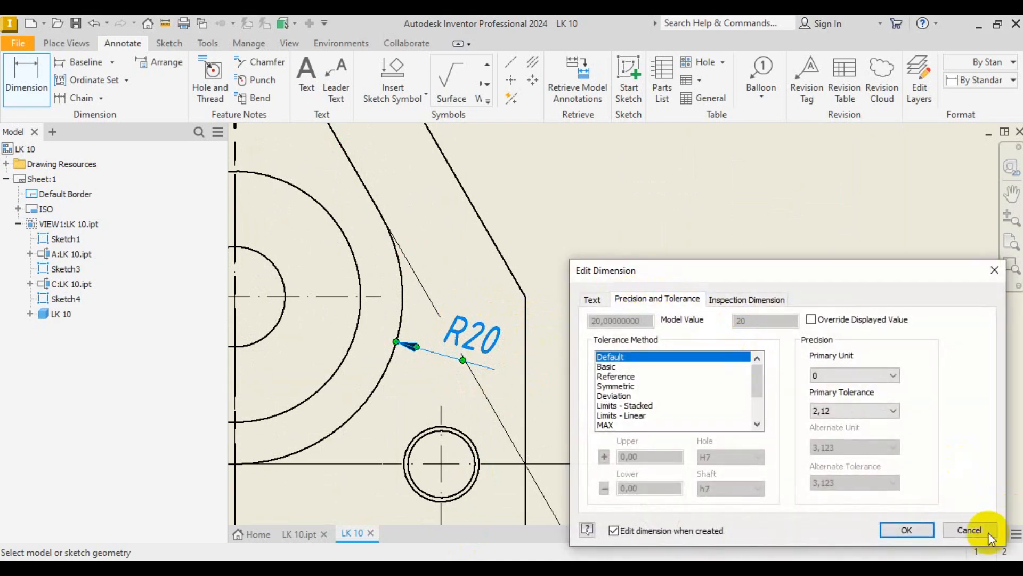
{"action": "left_click", "coordinate": [969, 529]}
{"action": "right_click", "coordinate": [700, 271]}
{"action": "left_click", "coordinate": [759, 270]}
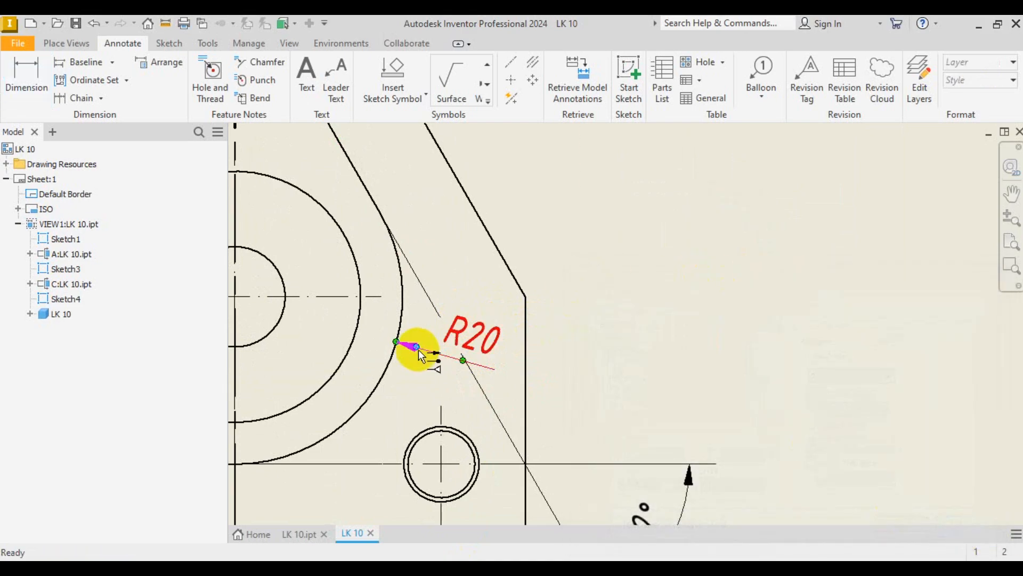
{"action": "left_click_drag", "start_coordinate": [472, 337], "coordinate": [532, 331]}
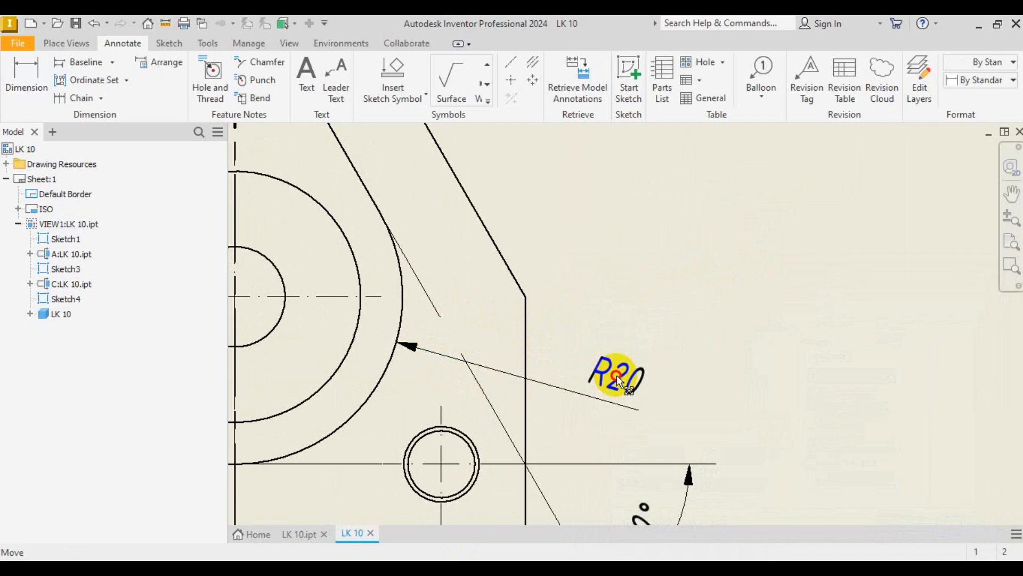
{"action": "left_click_drag", "start_coordinate": [616, 375], "coordinate": [616, 375]}
{"action": "left_click", "coordinate": [731, 365]}
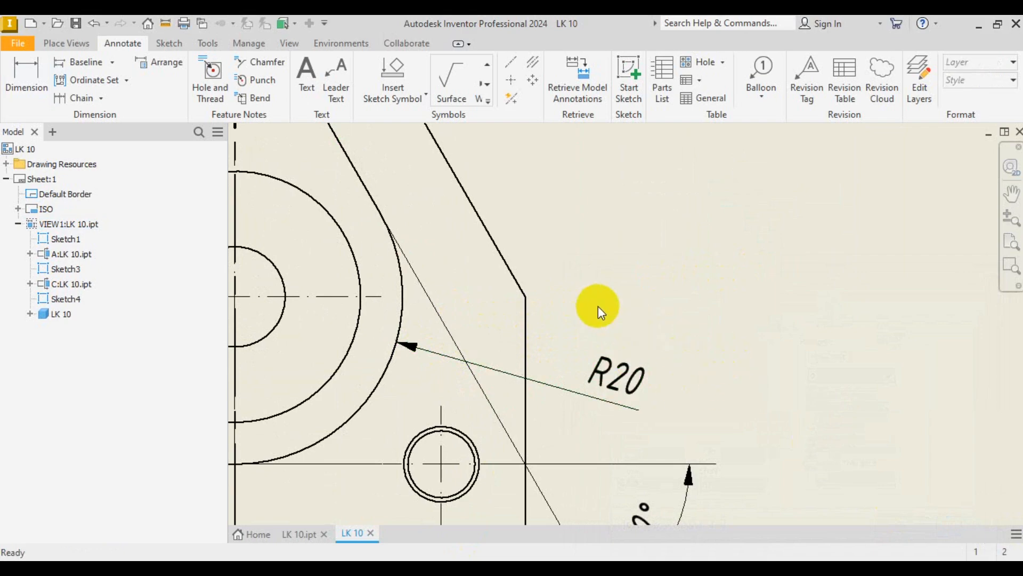
{"action": "scroll", "coordinate": [598, 306], "scroll_direction": "down", "scroll_amount": 5}
{"action": "scroll", "coordinate": [594, 327], "scroll_direction": "up", "scroll_amount": 4}
{"action": "left_click_drag", "start_coordinate": [610, 330], "coordinate": [586, 327]}
{"action": "scroll", "coordinate": [659, 341], "scroll_direction": "down", "scroll_amount": 5}
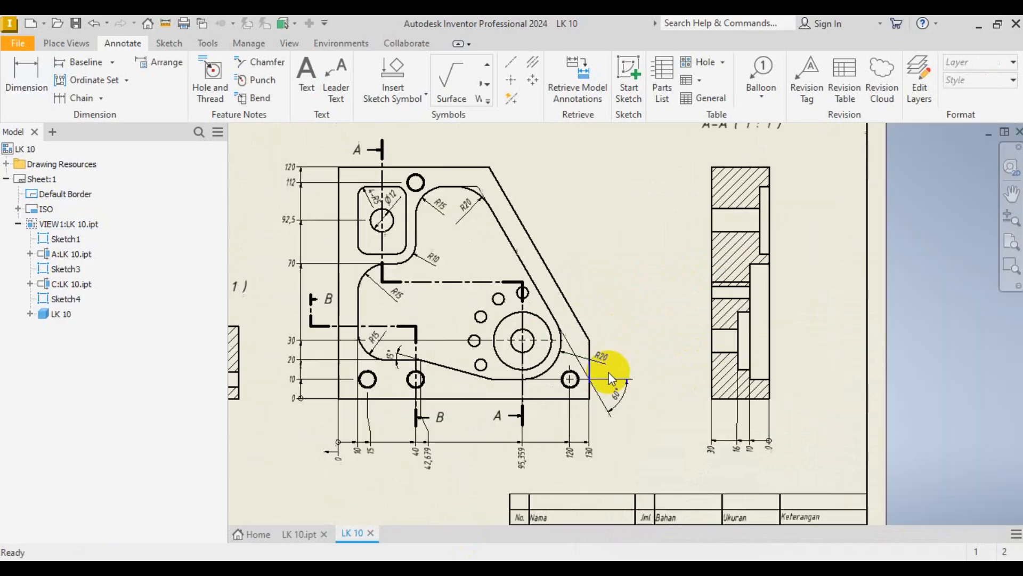
Check the reference for the small-hole pattern and start a new circle sketch on the main view of LK 10.
{"action": "left_click", "coordinate": [445, 566]}
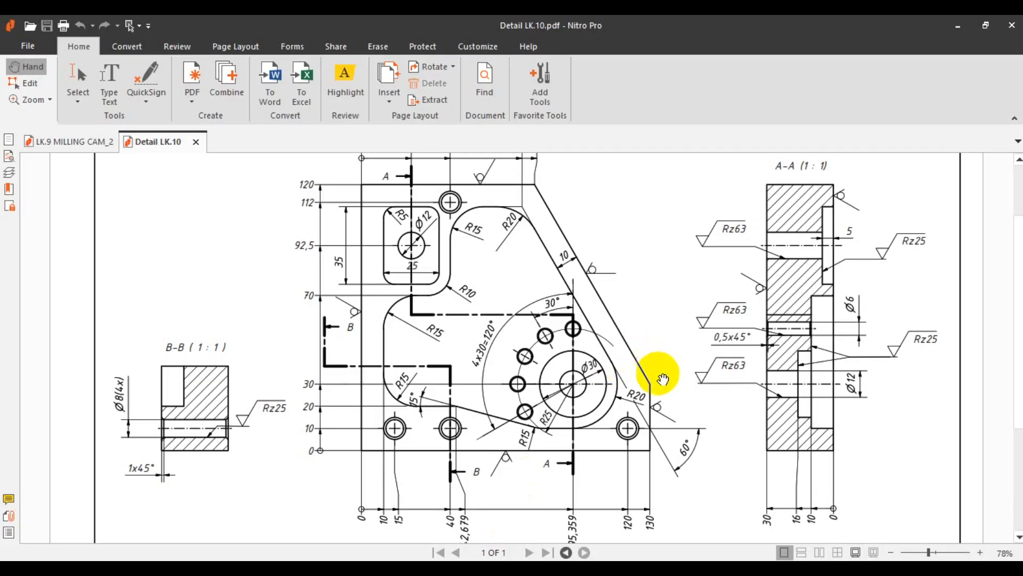
{"action": "scroll", "coordinate": [646, 492], "scroll_direction": "down", "scroll_amount": 1}
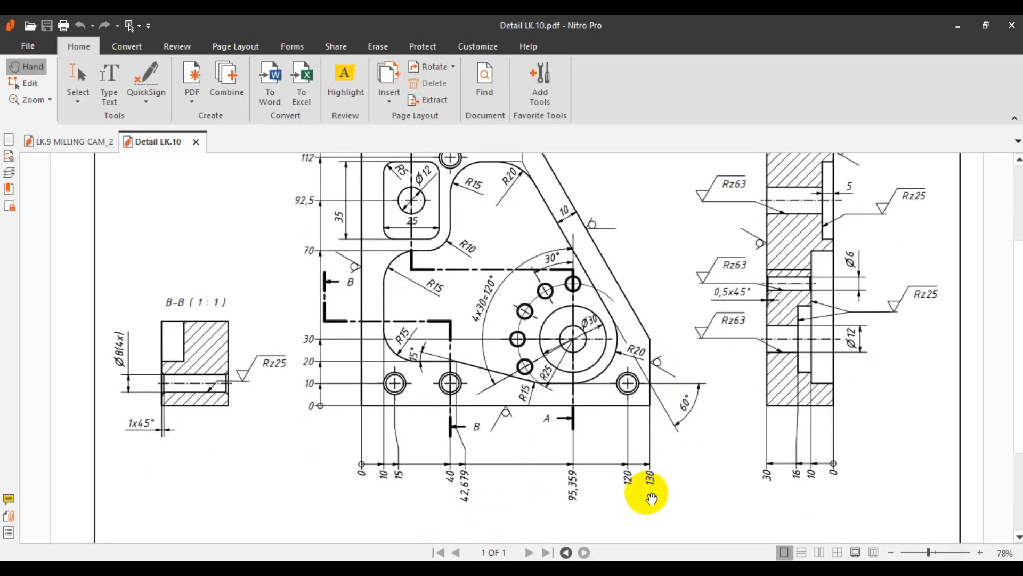
{"action": "scroll", "coordinate": [560, 405], "scroll_direction": "up", "scroll_amount": 1}
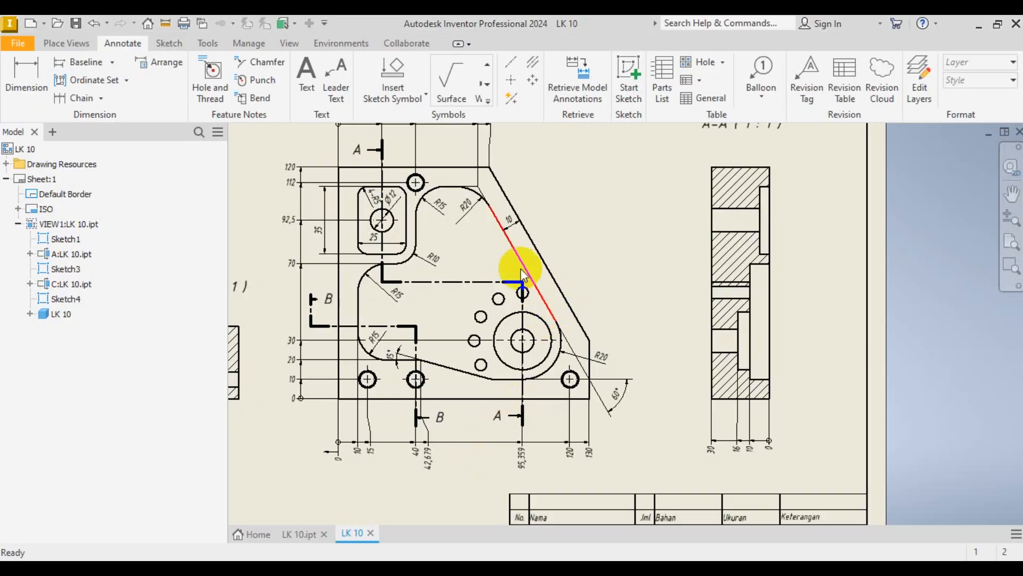
{"action": "scroll", "coordinate": [496, 309], "scroll_direction": "up", "scroll_amount": 3}
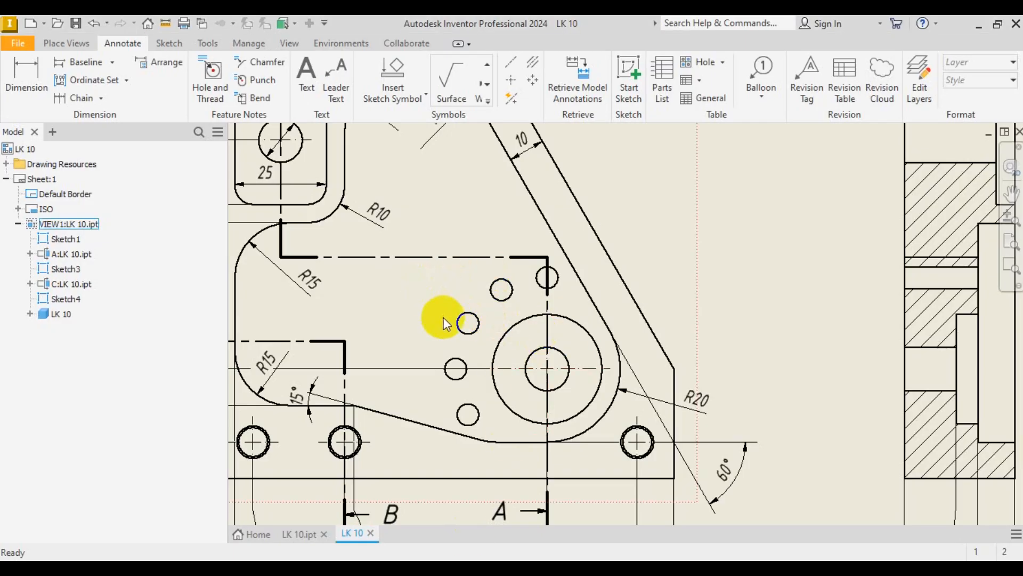
{"action": "scroll", "coordinate": [583, 401], "scroll_direction": "down", "scroll_amount": 3}
{"action": "scroll", "coordinate": [523, 417], "scroll_direction": "up", "scroll_amount": 3}
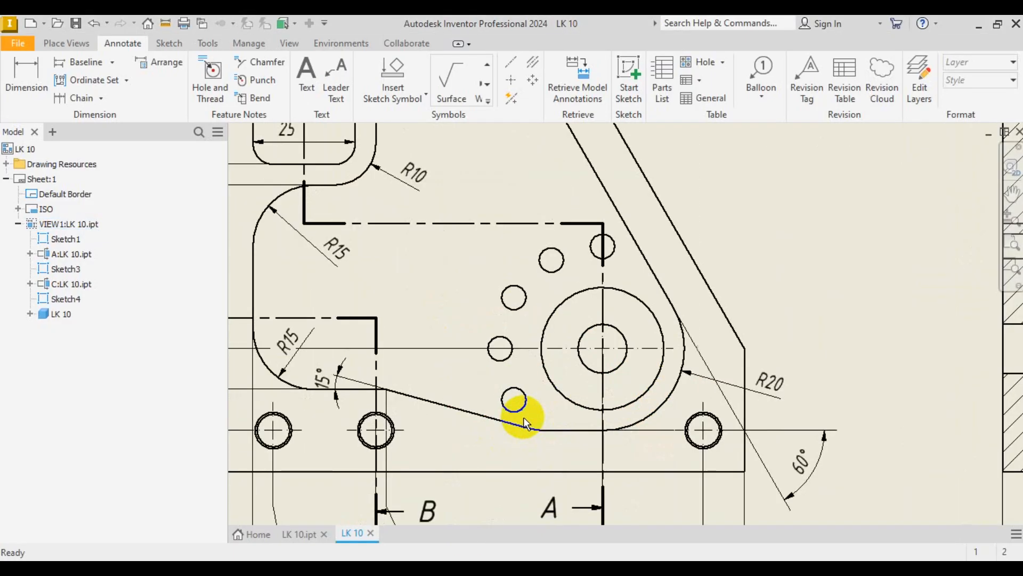
{"action": "left_click", "coordinate": [169, 43]}
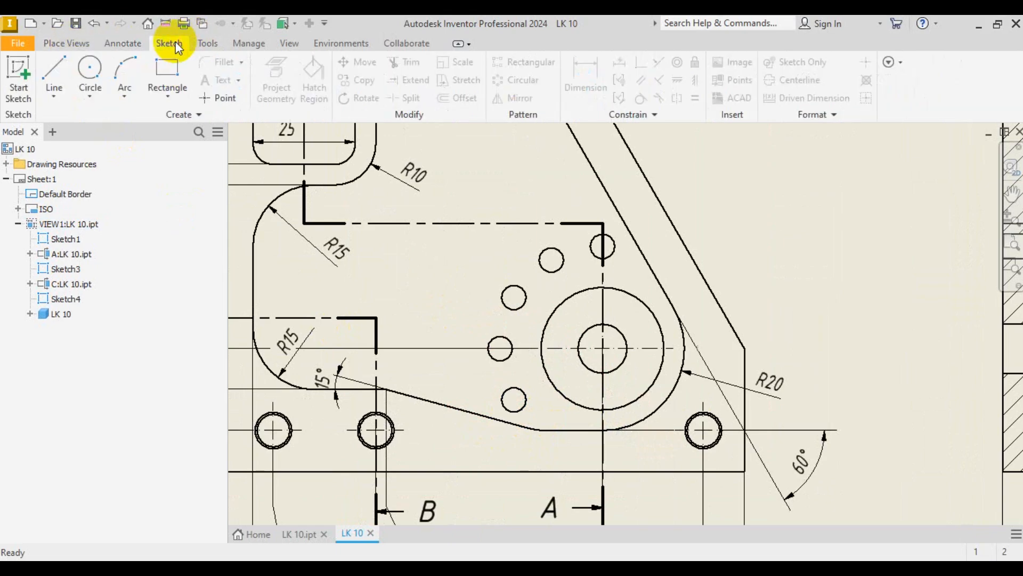
{"action": "left_click", "coordinate": [49, 69]}
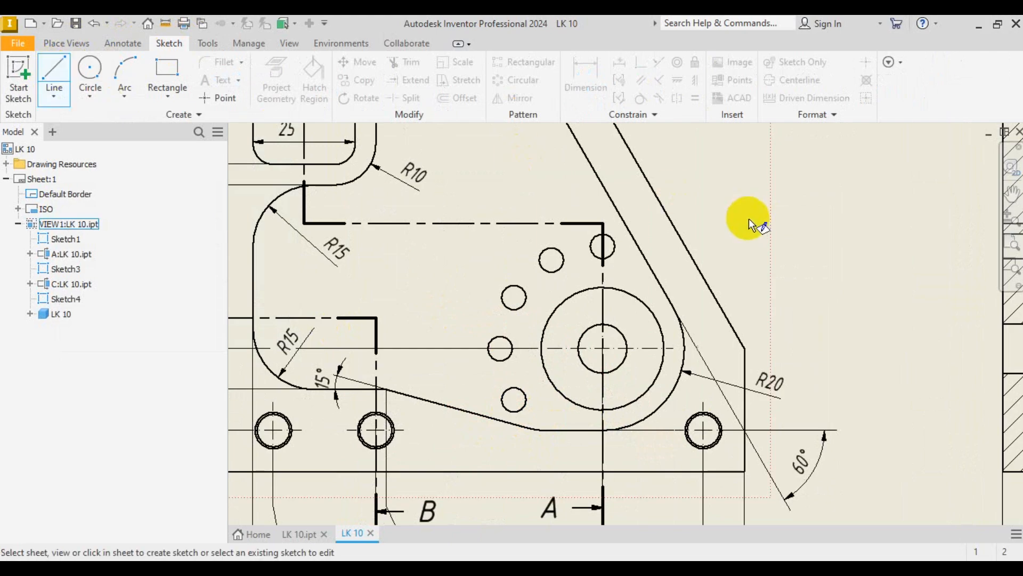
{"action": "left_click", "coordinate": [90, 69]}
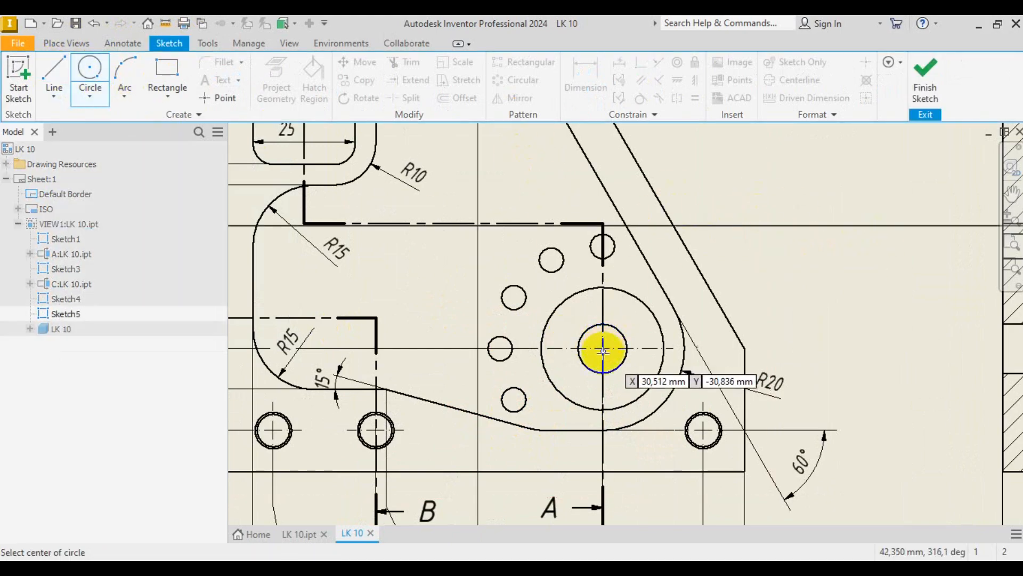
Project the centre mark of the bore in the part's lower right area into the sketch.
{"action": "scroll", "coordinate": [607, 341], "scroll_direction": "up", "scroll_amount": 3}
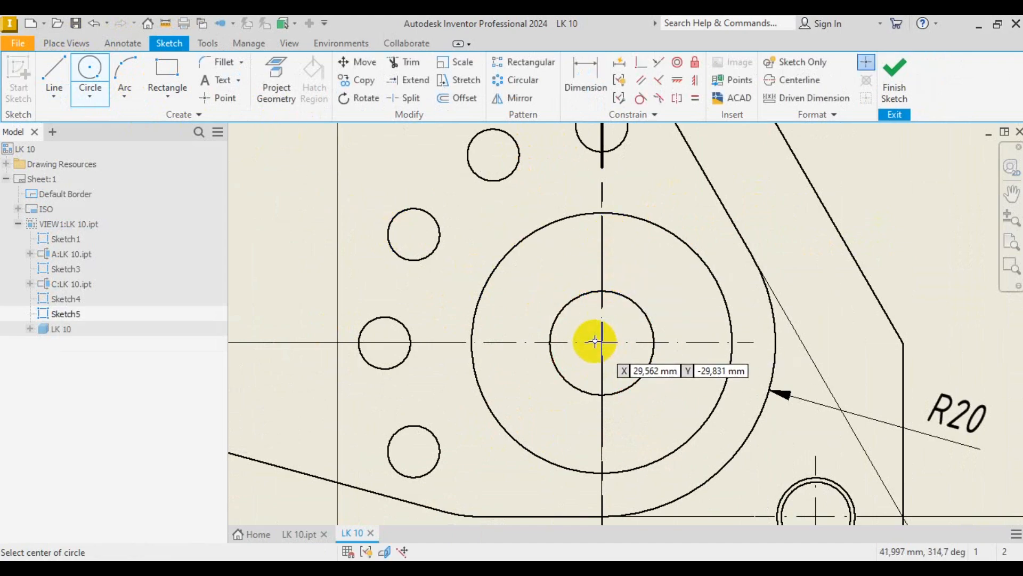
{"action": "scroll", "coordinate": [635, 352], "scroll_direction": "up", "scroll_amount": 4}
{"action": "scroll", "coordinate": [696, 301], "scroll_direction": "down", "scroll_amount": 3}
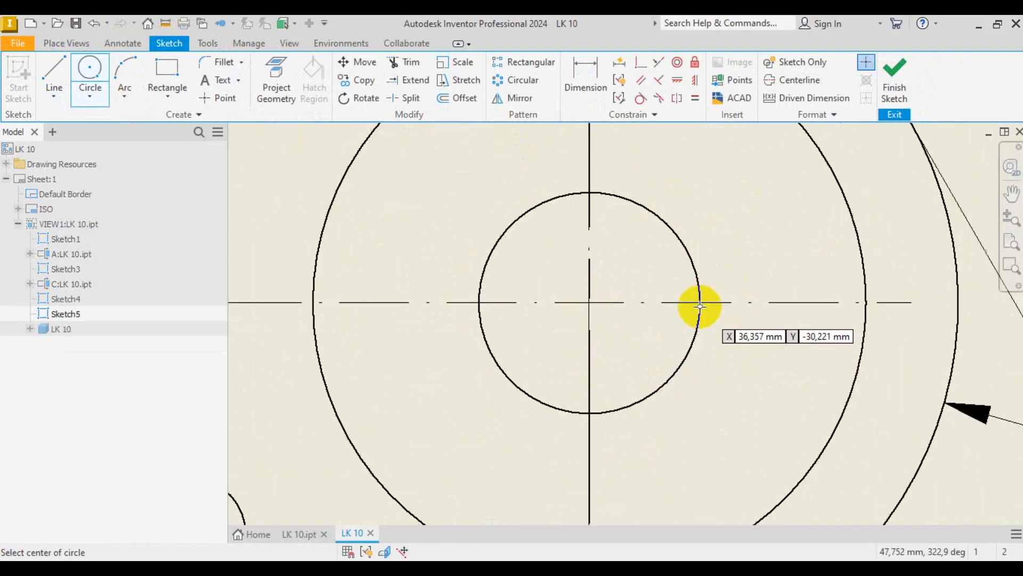
{"action": "left_click", "coordinate": [266, 88]}
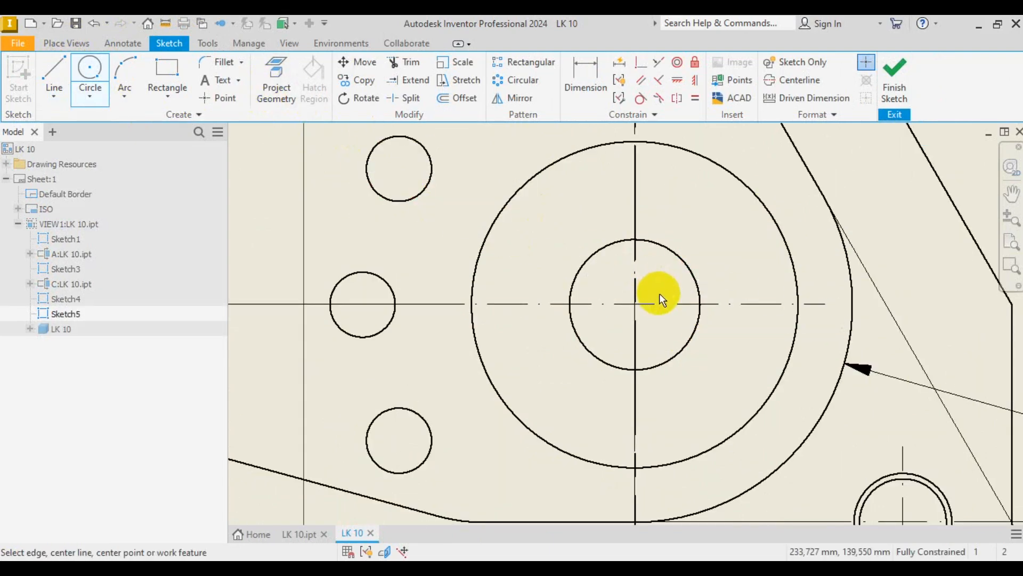
{"action": "left_click", "coordinate": [660, 303]}
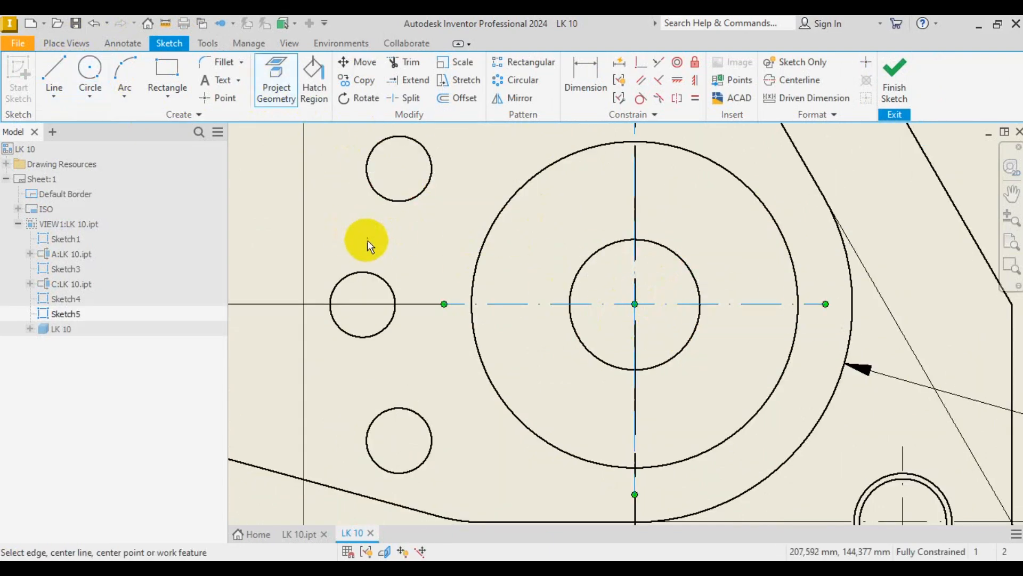
Sketch a 50 mm diameter circle centred on the projected bore centre, passing through the centres of the five small holes.
{"action": "left_click", "coordinate": [88, 69]}
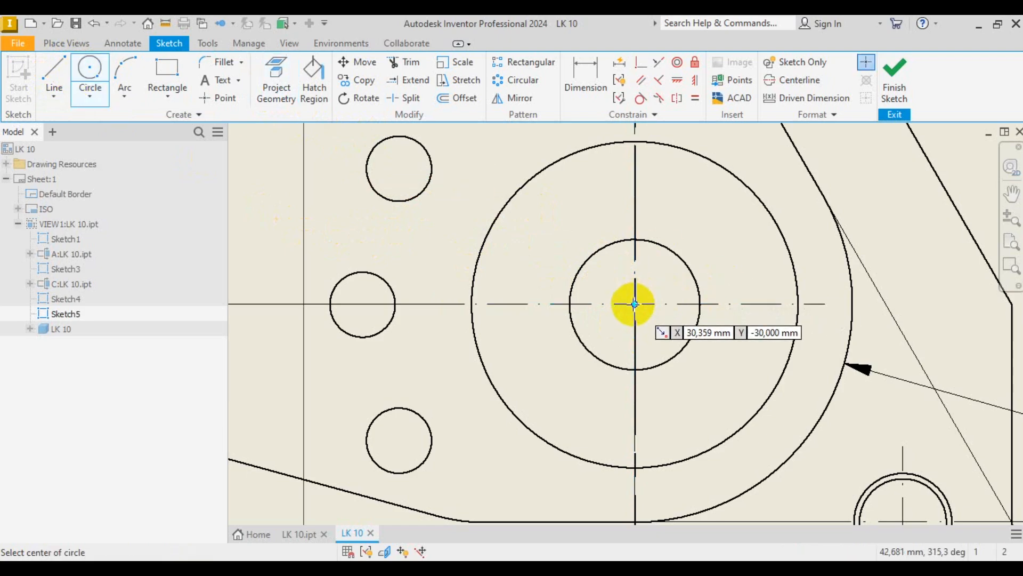
{"action": "scroll", "coordinate": [635, 305], "scroll_direction": "up", "scroll_amount": 3}
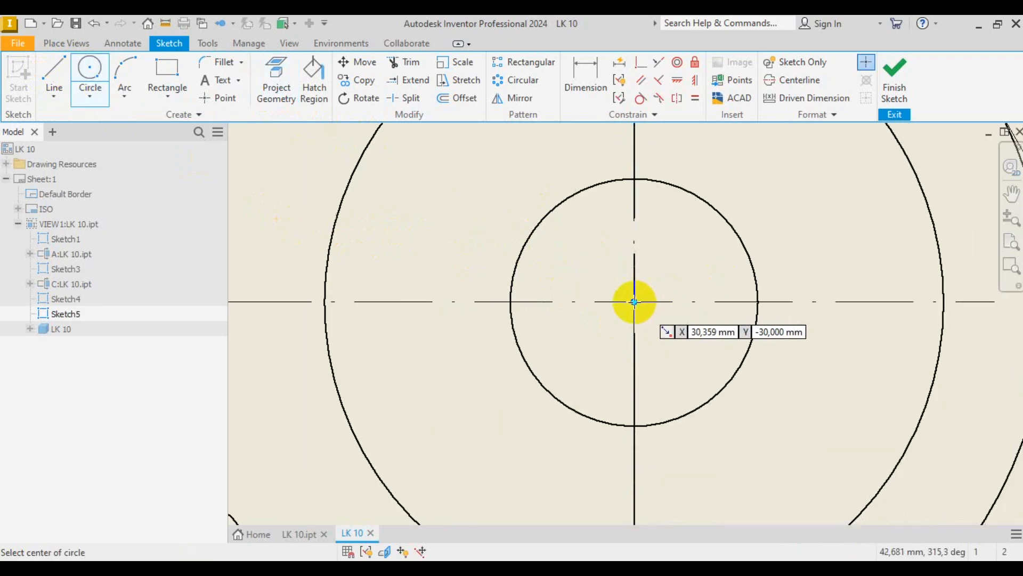
{"action": "scroll", "coordinate": [634, 302], "scroll_direction": "up", "scroll_amount": 5}
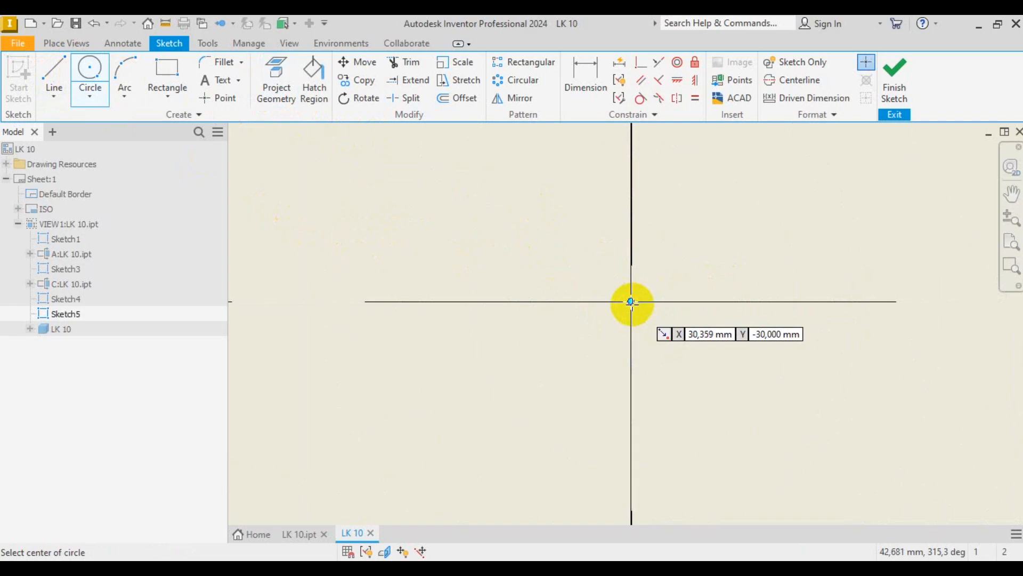
{"action": "left_click", "coordinate": [632, 302]}
{"action": "scroll", "coordinate": [661, 316], "scroll_direction": "down", "scroll_amount": 8}
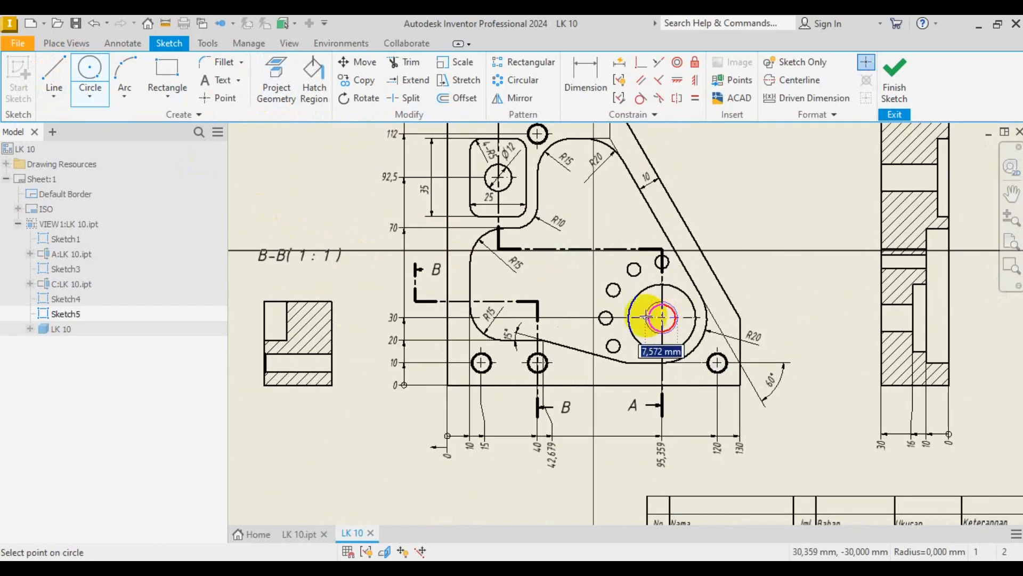
{"action": "scroll", "coordinate": [620, 303], "scroll_direction": "up", "scroll_amount": 3}
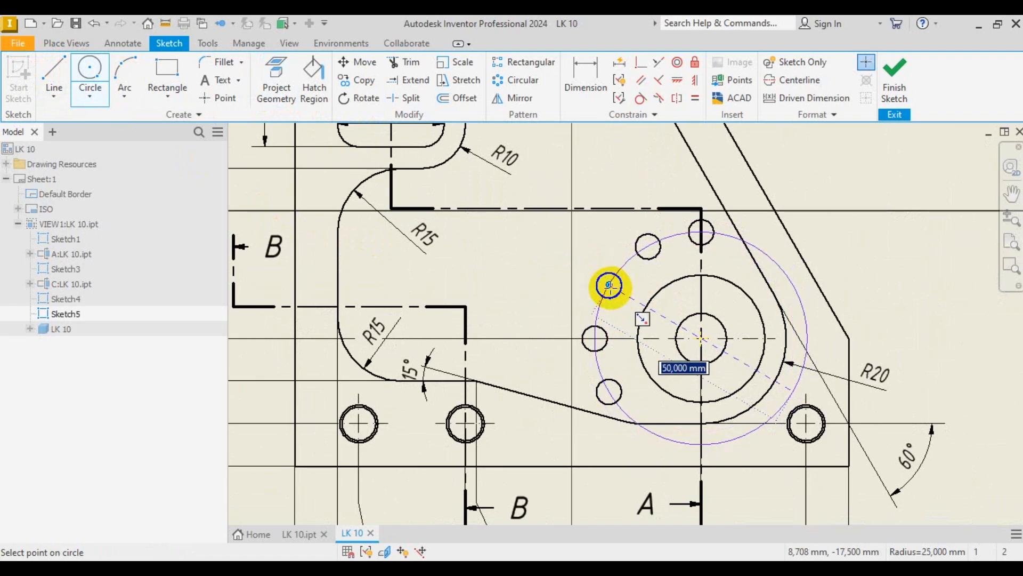
{"action": "left_click", "coordinate": [609, 285]}
{"action": "right_click", "coordinate": [864, 255]}
{"action": "left_click", "coordinate": [804, 254]}
{"action": "scroll", "coordinate": [685, 228], "scroll_direction": "up", "scroll_amount": 3}
{"action": "scroll", "coordinate": [645, 221], "scroll_direction": "down", "scroll_amount": 2}
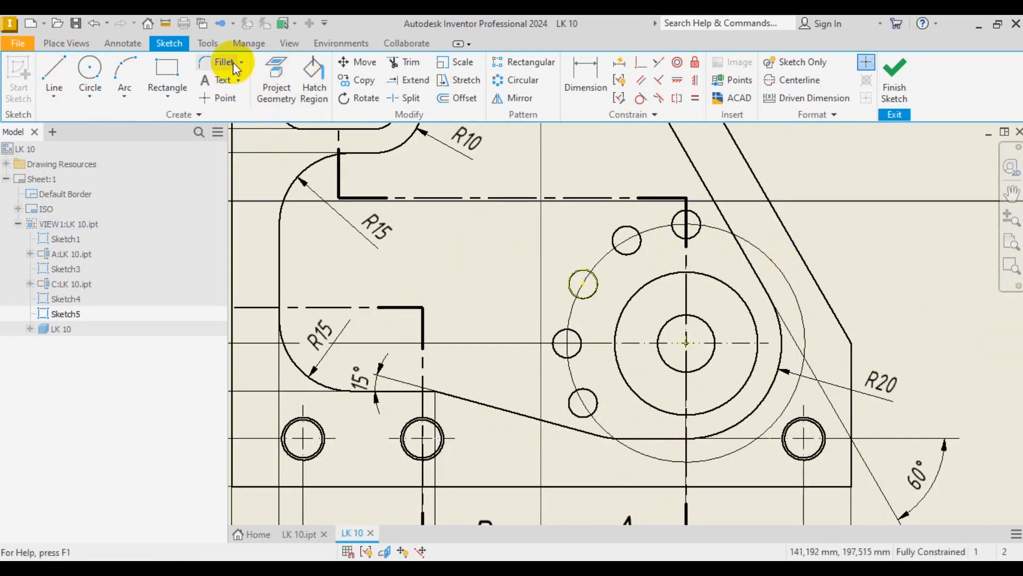
{"action": "left_click", "coordinate": [415, 64]}
{"action": "left_click", "coordinate": [753, 246]}
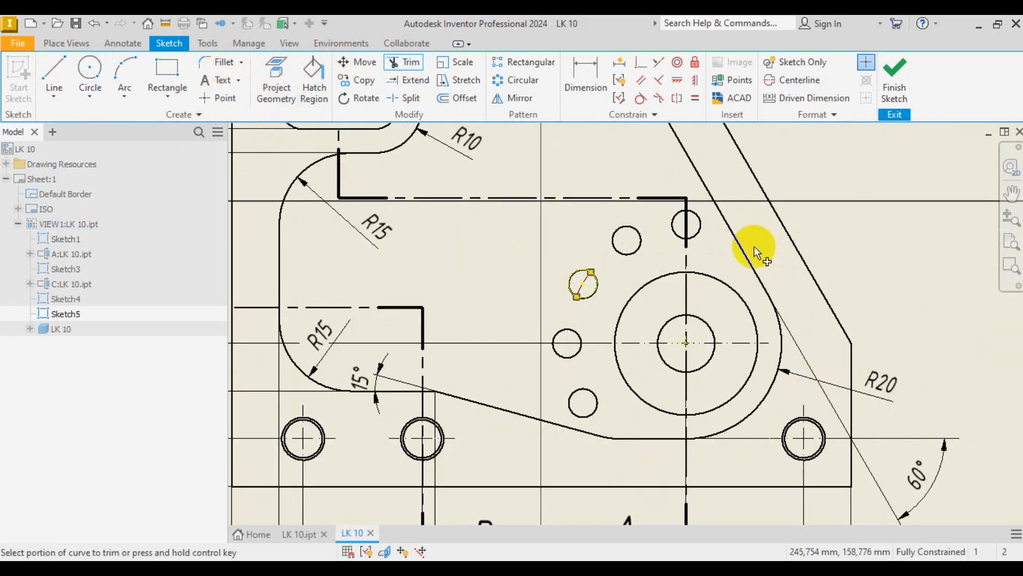
{"action": "key", "text": "ctrl+z"}
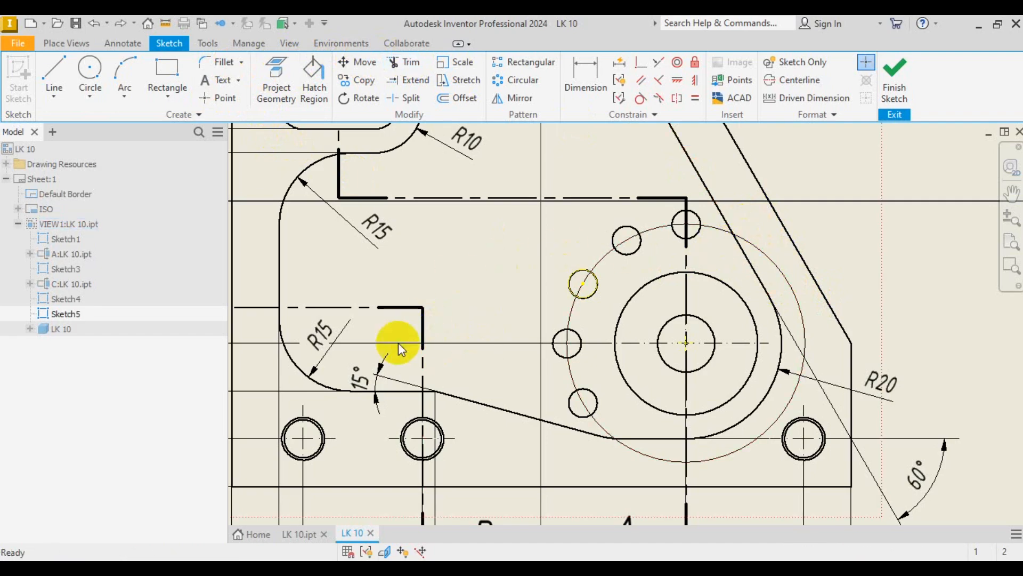
Sketch two lines outward from the bore centre across the 50 mm circle, one about 34 mm to the lower left, one to the upper right.
{"action": "left_click", "coordinate": [53, 75]}
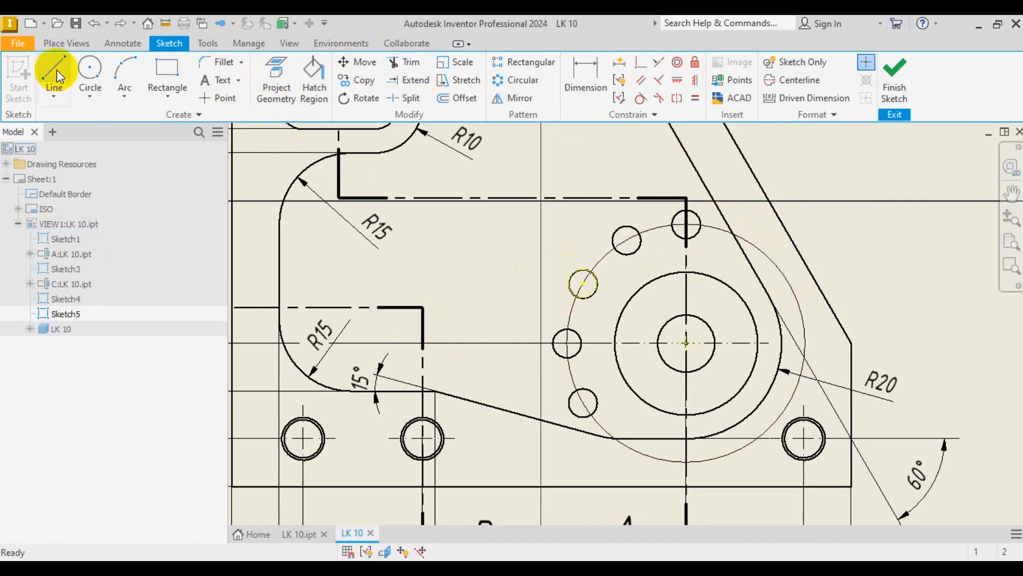
{"action": "left_click", "coordinate": [687, 345]}
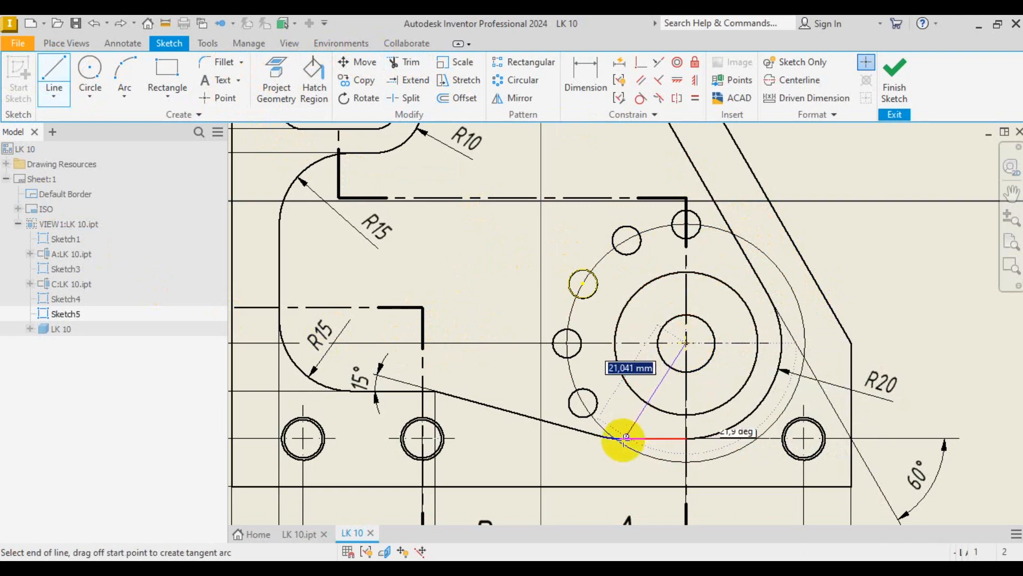
{"action": "left_click", "coordinate": [577, 463]}
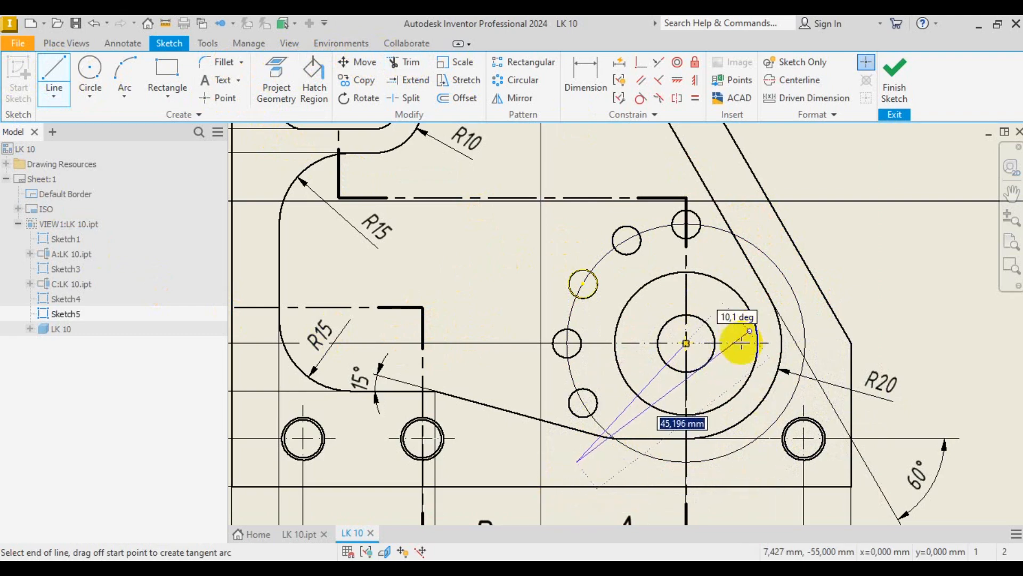
{"action": "key", "text": "Escape"}
{"action": "left_click", "coordinate": [57, 75]}
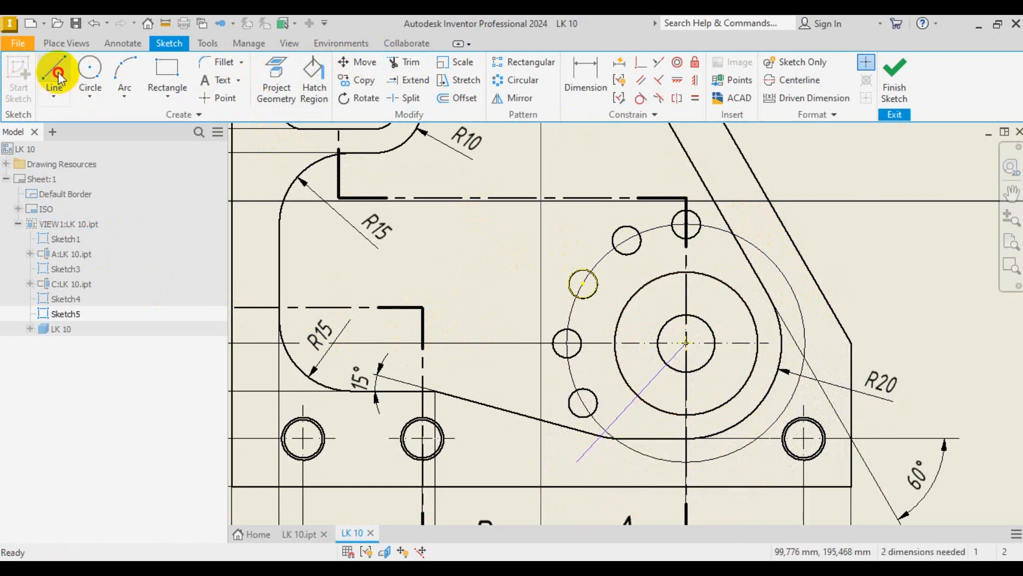
{"action": "left_click", "coordinate": [687, 342]}
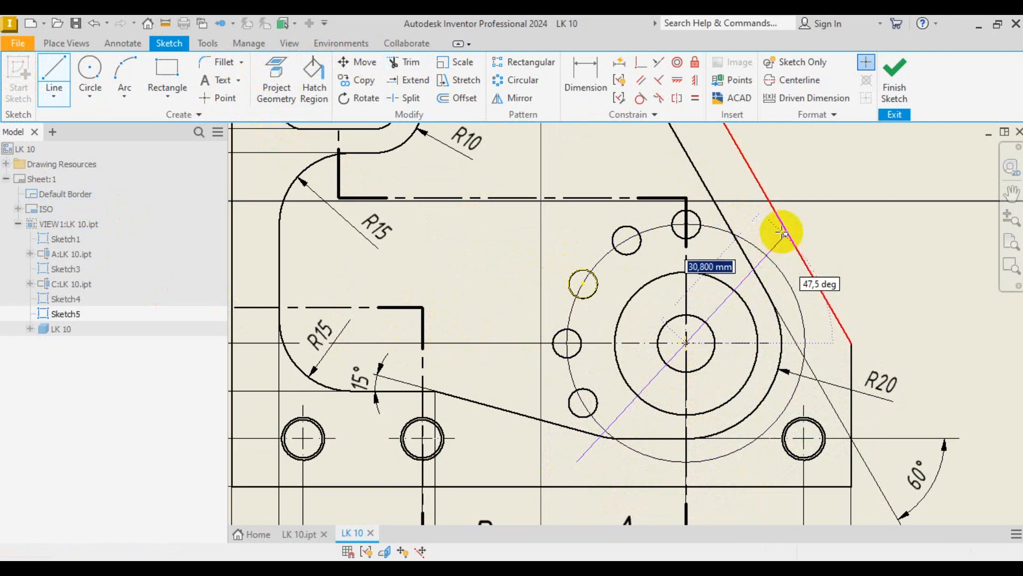
{"action": "left_click", "coordinate": [733, 211]}
{"action": "right_click", "coordinate": [927, 222]}
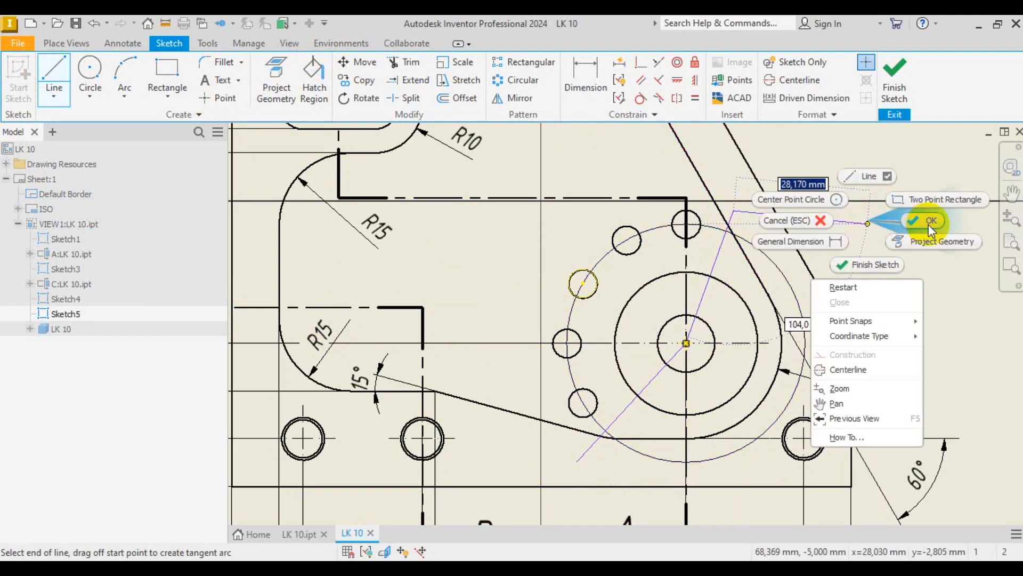
{"action": "left_click", "coordinate": [925, 175]}
Check the reference, trim away the circle's right portion between the two radial lines, and delete both lines.
{"action": "key", "text": "alt+Tab"}
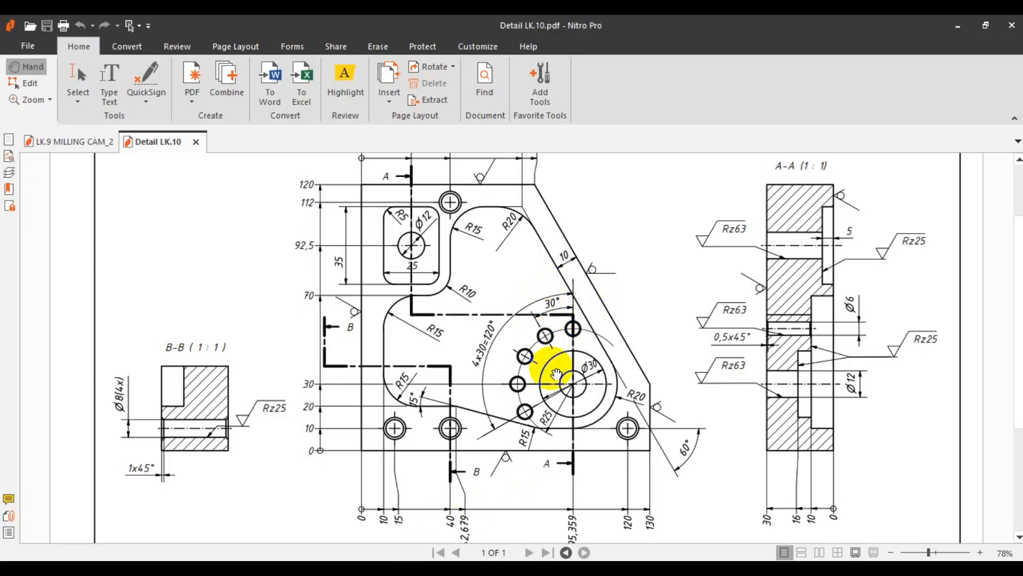
{"action": "key", "text": "alt+Tab"}
{"action": "scroll", "coordinate": [791, 237], "scroll_direction": "down", "scroll_amount": 2}
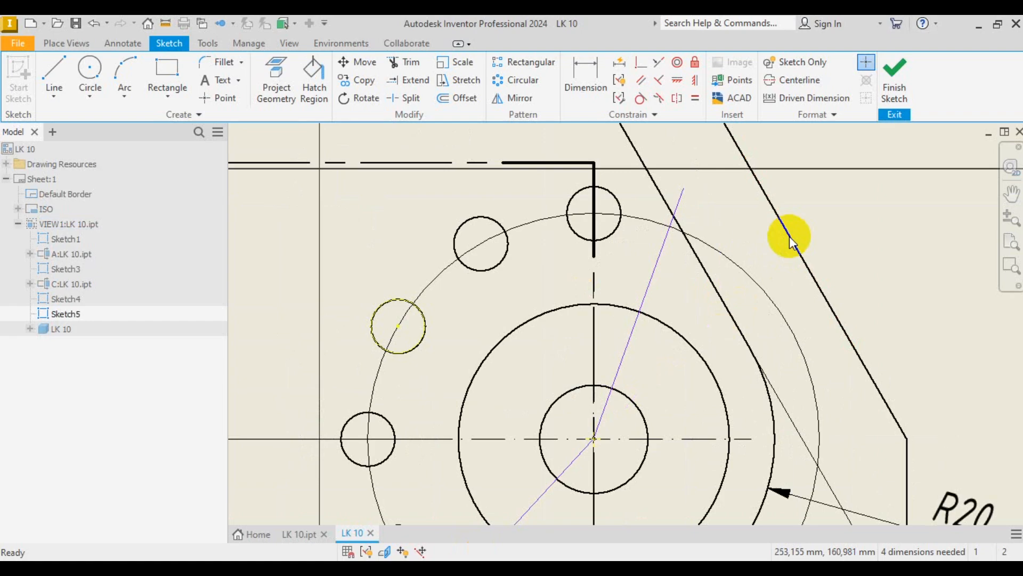
{"action": "left_click", "coordinate": [403, 62]}
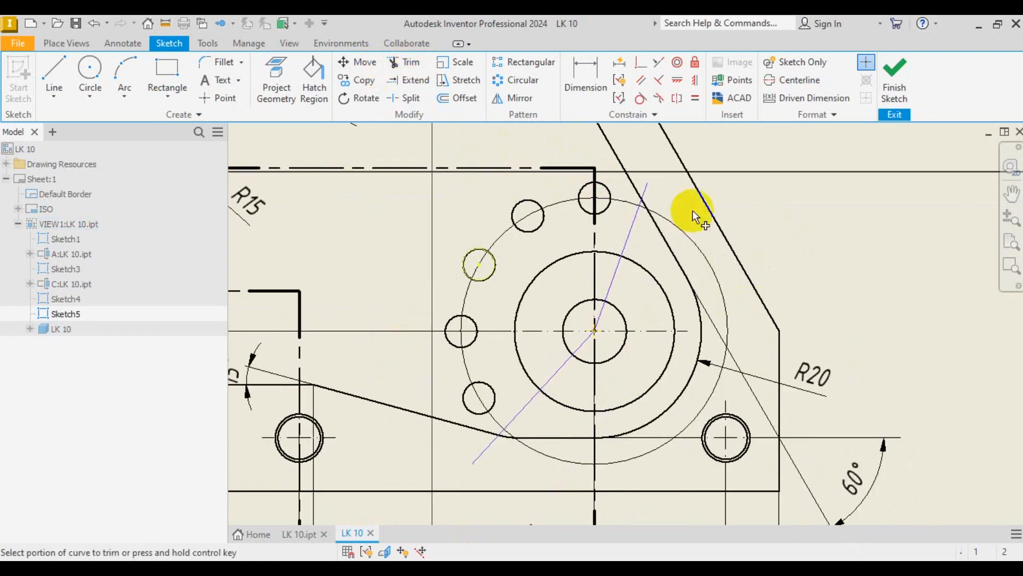
{"action": "left_click", "coordinate": [694, 245]}
{"action": "right_click", "coordinate": [830, 237]}
{"action": "left_click", "coordinate": [853, 236]}
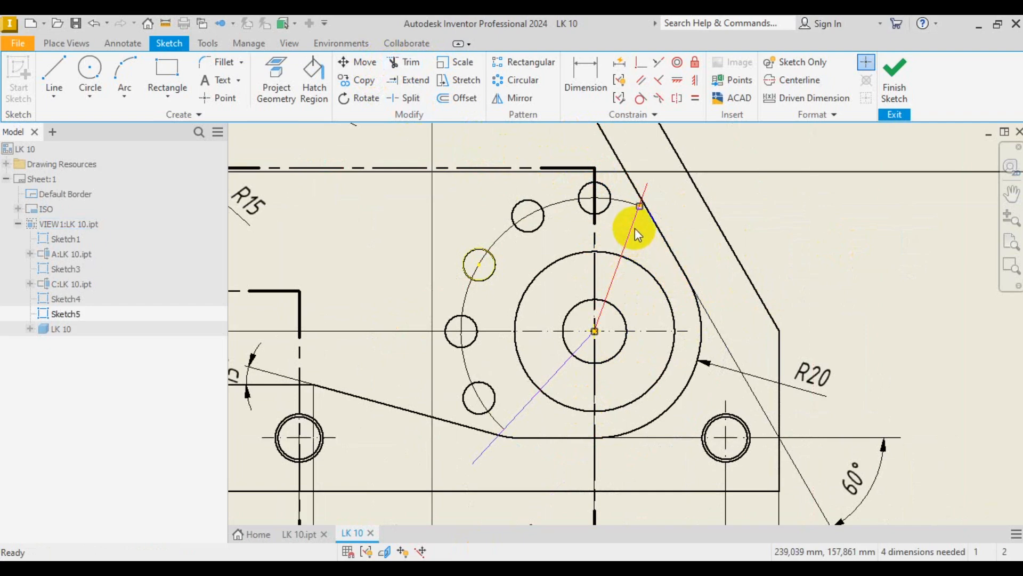
{"action": "left_click", "coordinate": [635, 228]}
{"action": "left_click", "coordinate": [529, 410]}
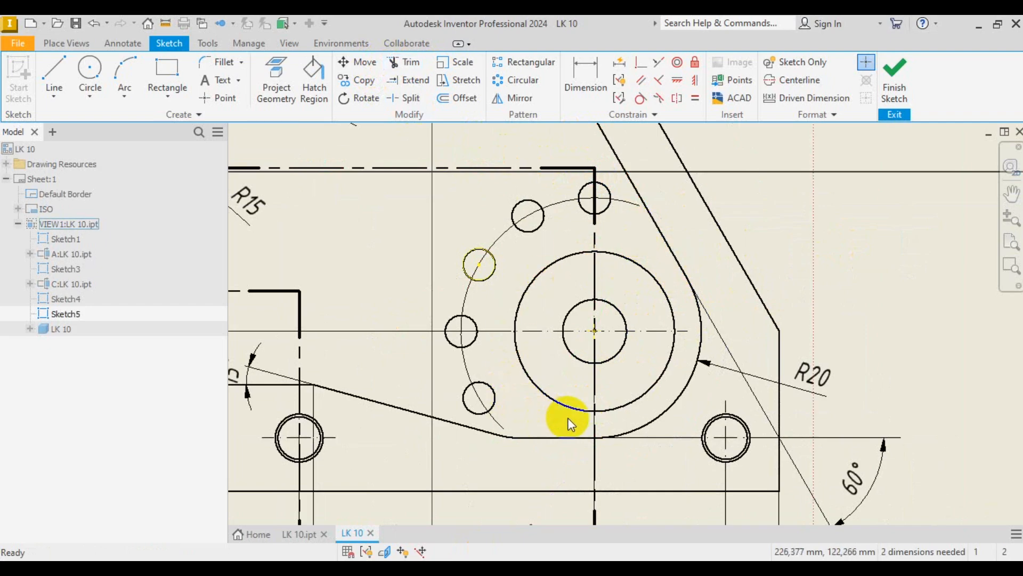
Sketch a vertical line about 38 mm long upward from the bore centre through the topmost small hole.
{"action": "left_click", "coordinate": [52, 83]}
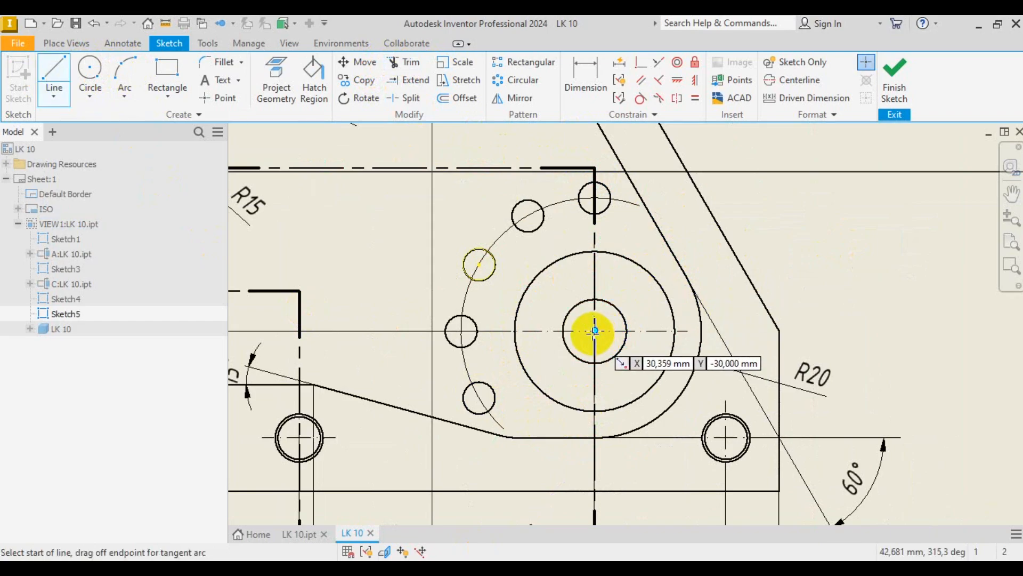
{"action": "left_click", "coordinate": [413, 568]}
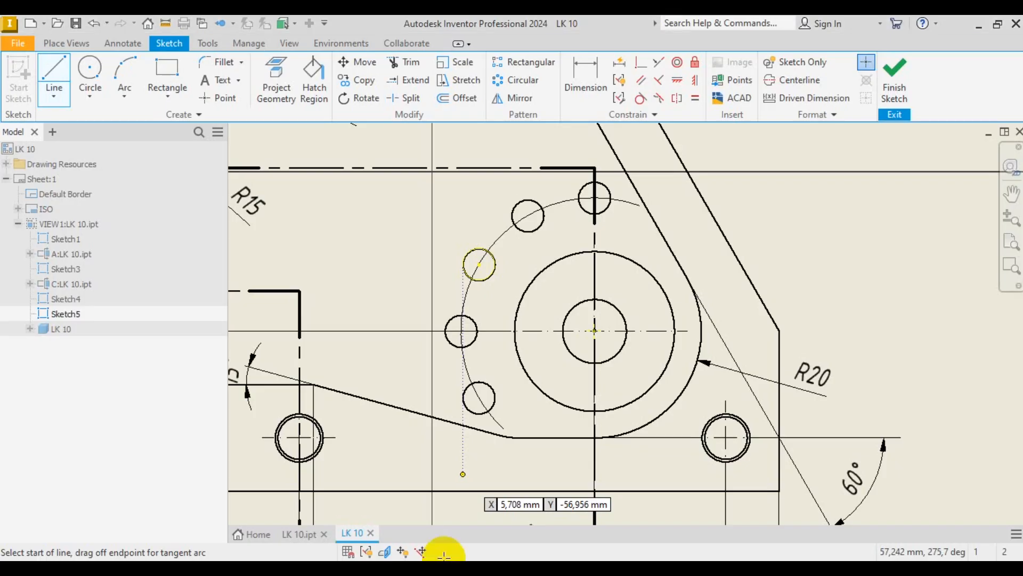
{"action": "left_click", "coordinate": [594, 331]}
{"action": "scroll", "coordinate": [595, 331], "scroll_direction": "down", "scroll_amount": 5}
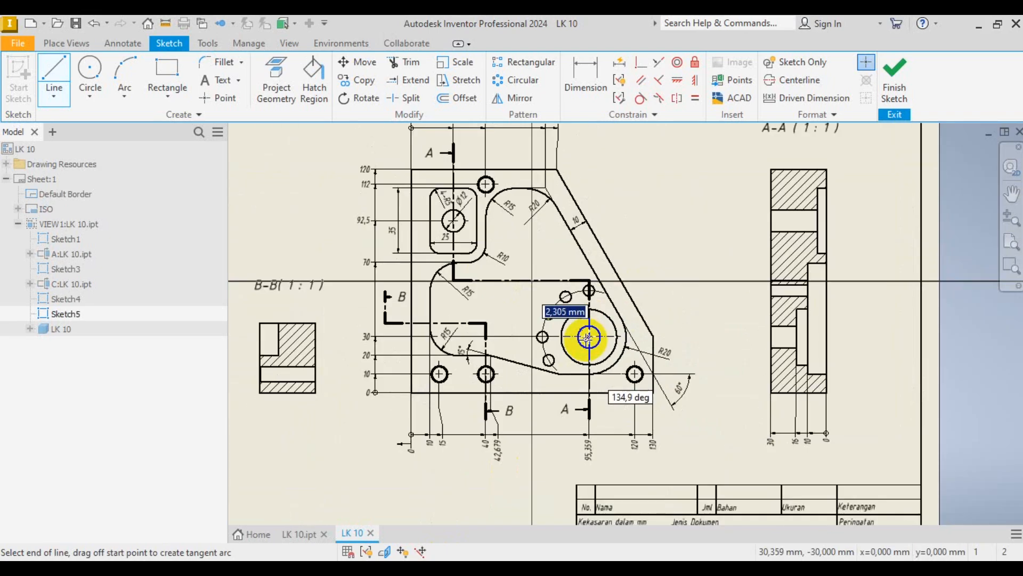
{"action": "scroll", "coordinate": [588, 267], "scroll_direction": "up", "scroll_amount": 4}
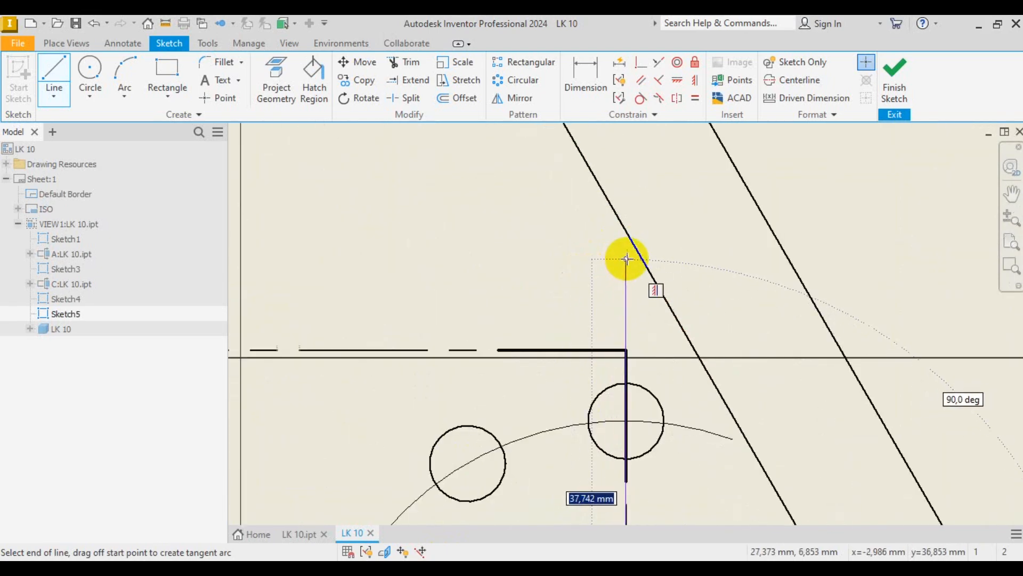
{"action": "scroll", "coordinate": [629, 222], "scroll_direction": "down", "scroll_amount": 3}
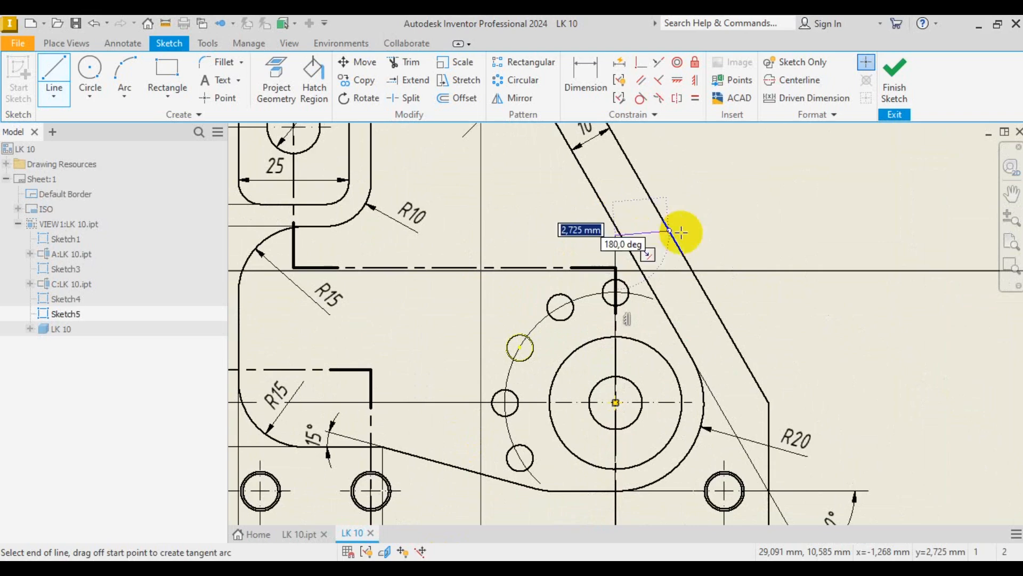
{"action": "left_click", "coordinate": [616, 235]}
{"action": "key", "text": "Escape"}
{"action": "scroll", "coordinate": [664, 203], "scroll_direction": "down", "scroll_amount": 3}
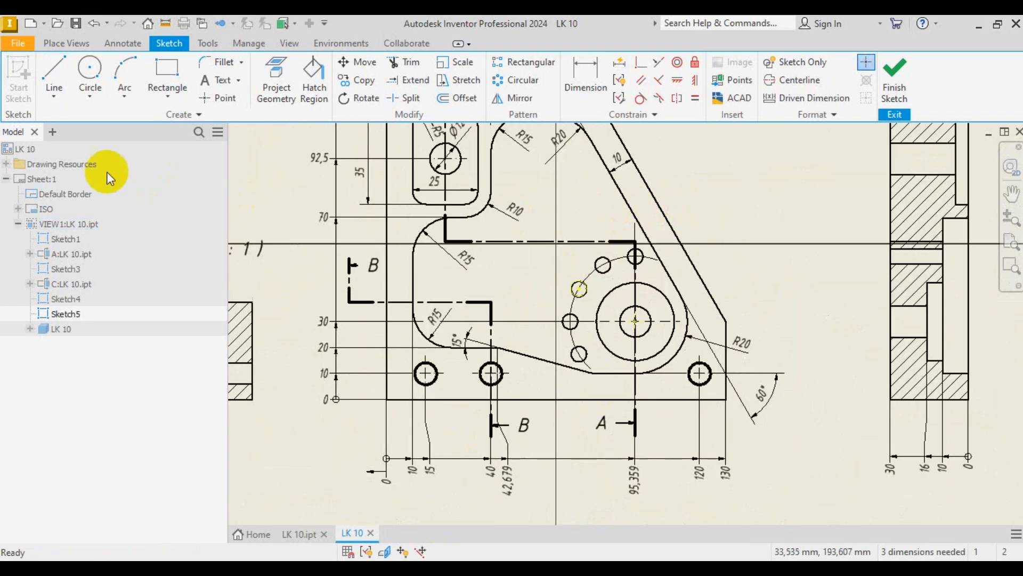
Sketch a line from the bore centre to the centre of the lowest small hole and extend it about 7 mm beyond.
{"action": "left_click", "coordinate": [46, 75]}
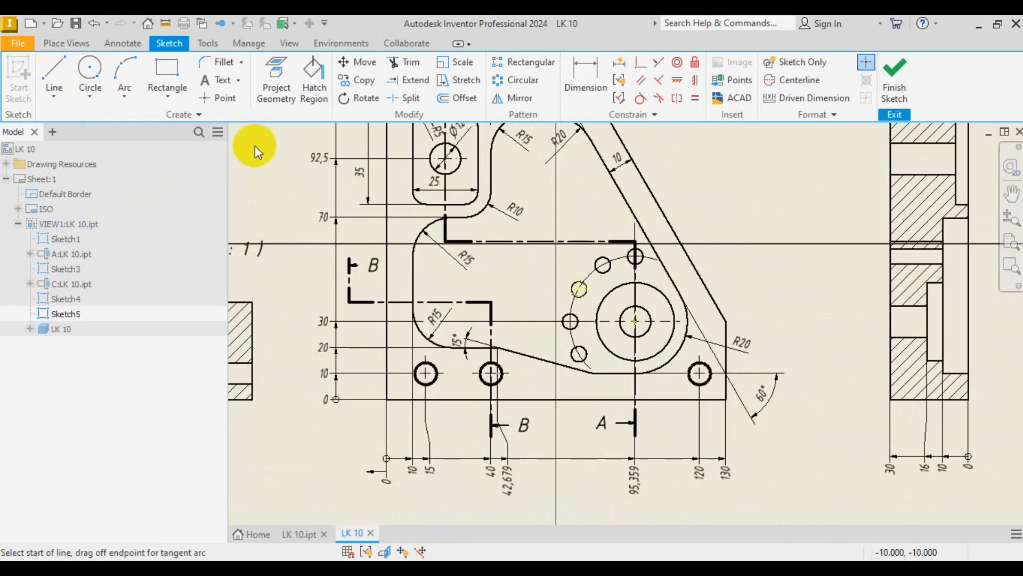
{"action": "left_click", "coordinate": [635, 320]}
{"action": "scroll", "coordinate": [569, 358], "scroll_direction": "up", "scroll_amount": 5}
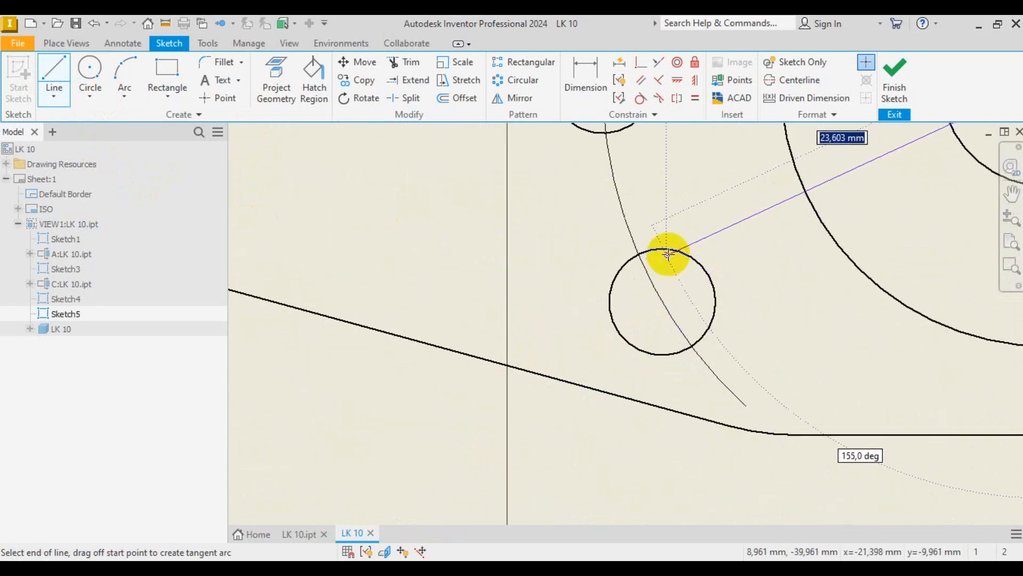
{"action": "left_click", "coordinate": [664, 303]}
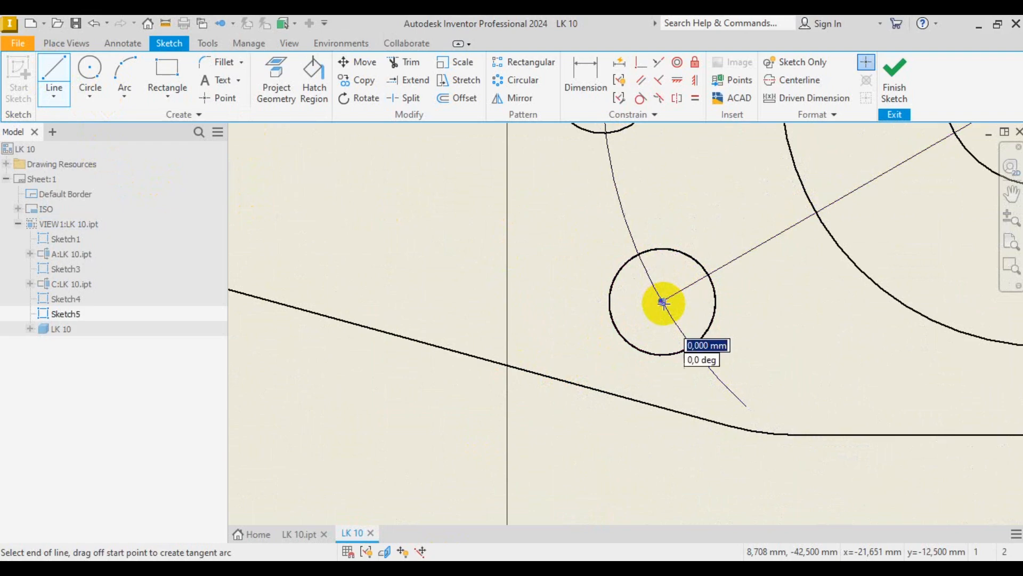
{"action": "left_click", "coordinate": [554, 364]}
{"action": "right_click", "coordinate": [554, 365]}
{"action": "left_click", "coordinate": [600, 367]}
{"action": "scroll", "coordinate": [600, 368], "scroll_direction": "up", "scroll_amount": 8}
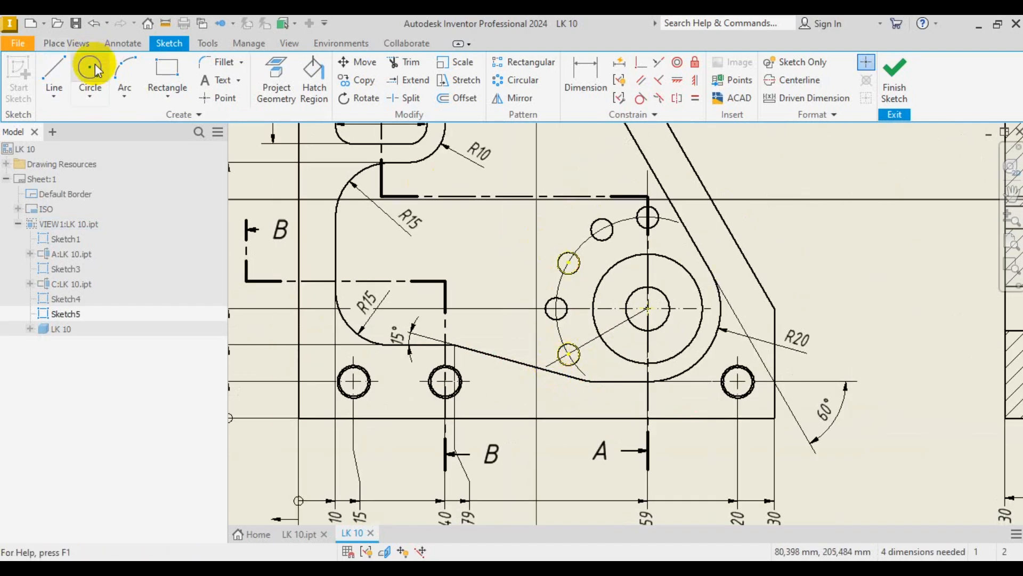
Sketch a two-piece line from the bore centre to the small hole next to the topmost one, extending about 7 mm past its centre.
{"action": "left_click", "coordinate": [55, 75]}
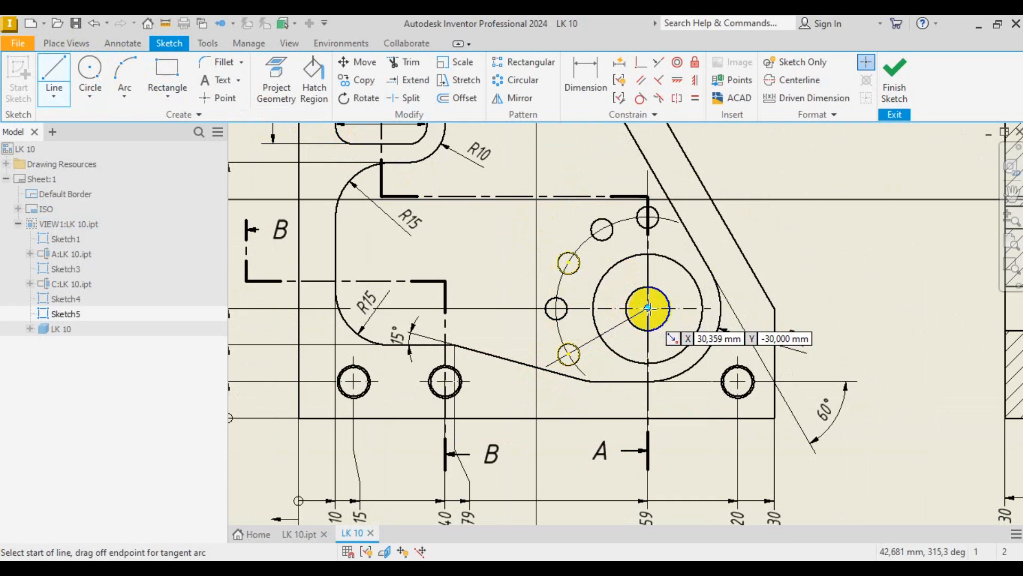
{"action": "left_click", "coordinate": [649, 308]}
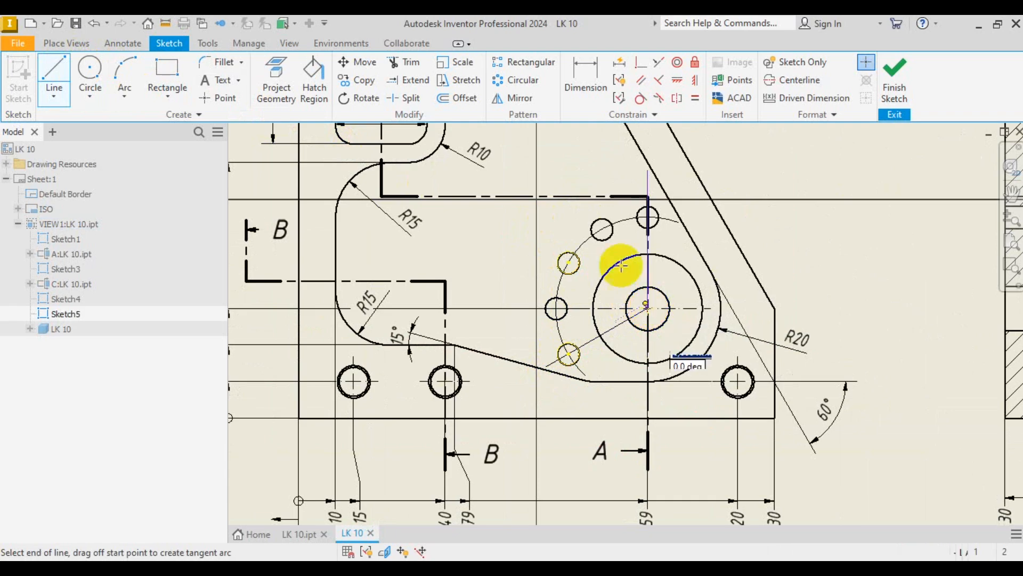
{"action": "left_click", "coordinate": [602, 228]}
{"action": "scroll", "coordinate": [599, 222], "scroll_direction": "up", "scroll_amount": 5}
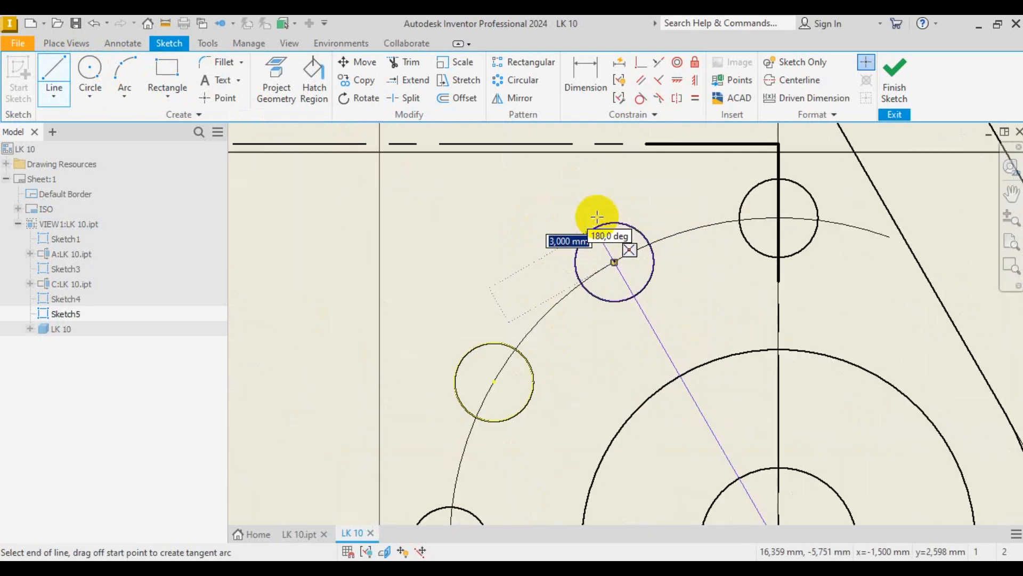
{"action": "left_click", "coordinate": [567, 178]}
{"action": "scroll", "coordinate": [532, 203], "scroll_direction": "down", "scroll_amount": 3}
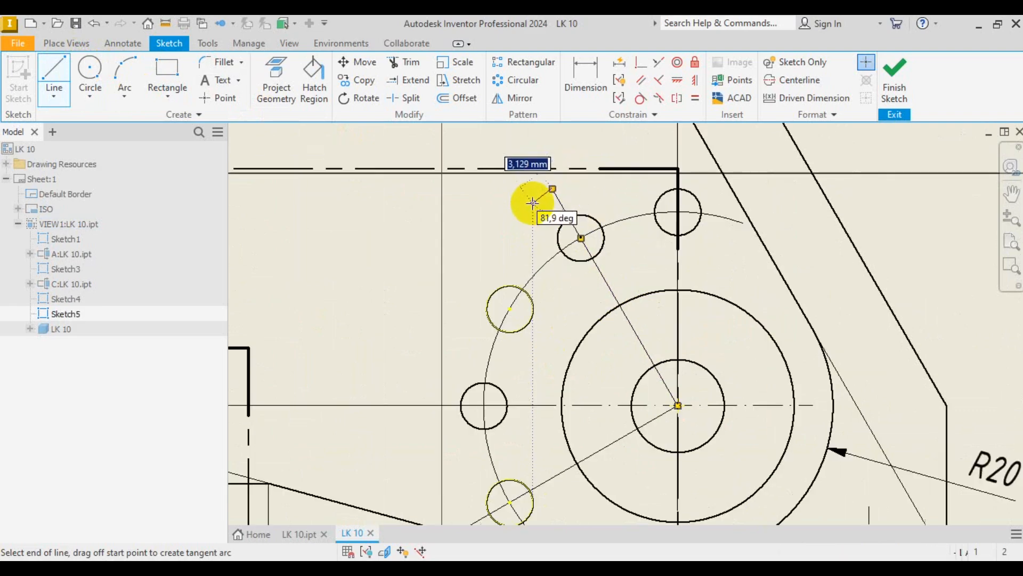
{"action": "right_click", "coordinate": [520, 223]}
{"action": "left_click", "coordinate": [558, 222]}
Sketch a single radial line about 32 mm long from the bore centre through the middle small hole of the pattern.
{"action": "left_click", "coordinate": [53, 80]}
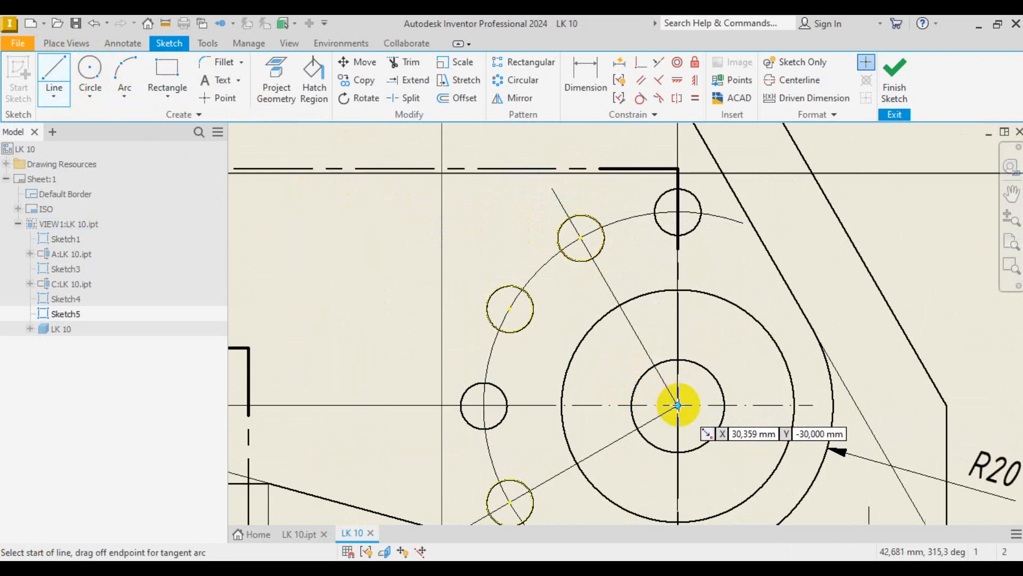
{"action": "left_click", "coordinate": [678, 405]}
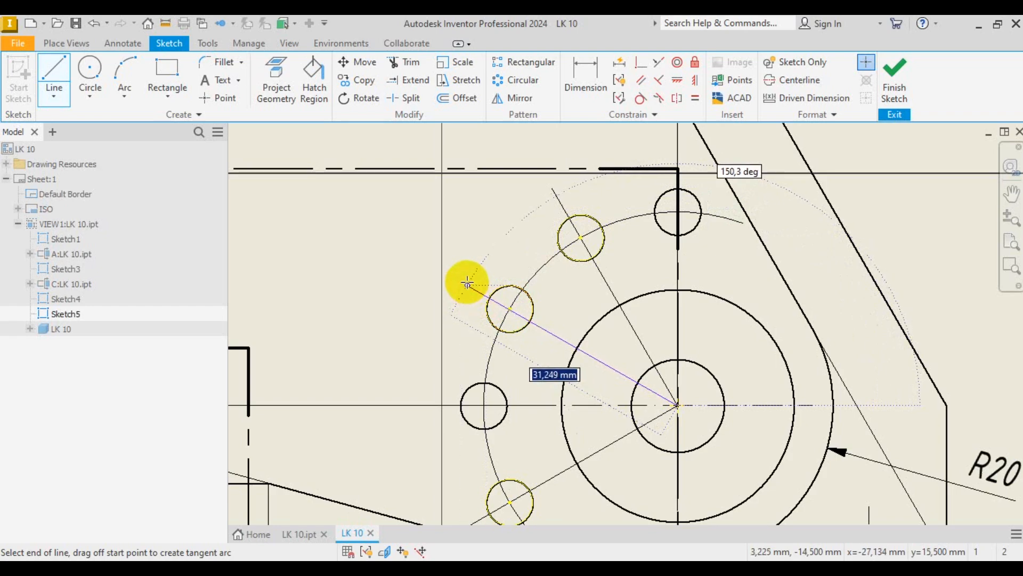
{"action": "left_click", "coordinate": [458, 276]}
{"action": "key", "text": "Escape"}
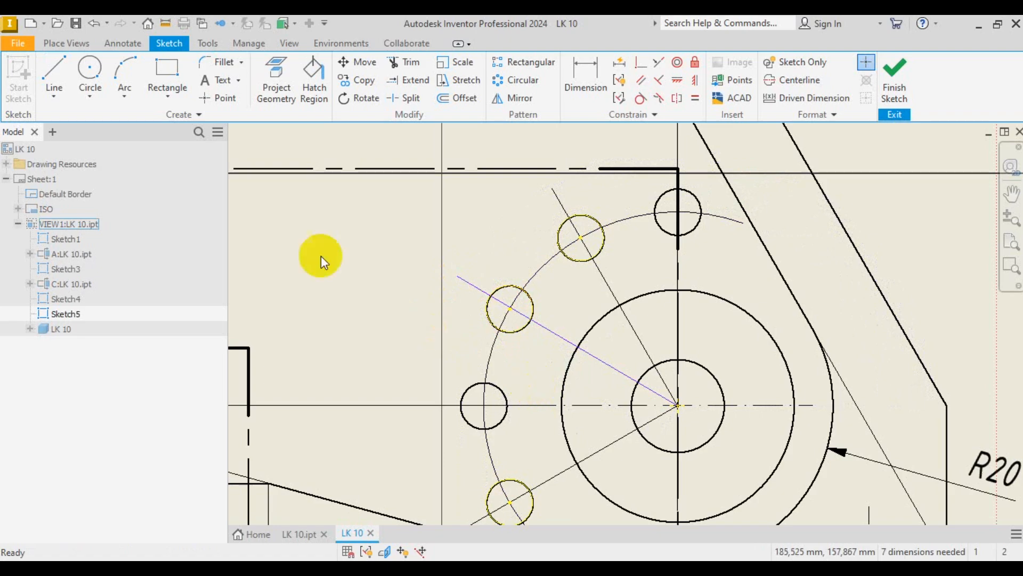
Sketch a horizontal line about 33 mm long from the bore centre leftward through the leftmost small hole.
{"action": "left_click", "coordinate": [56, 61]}
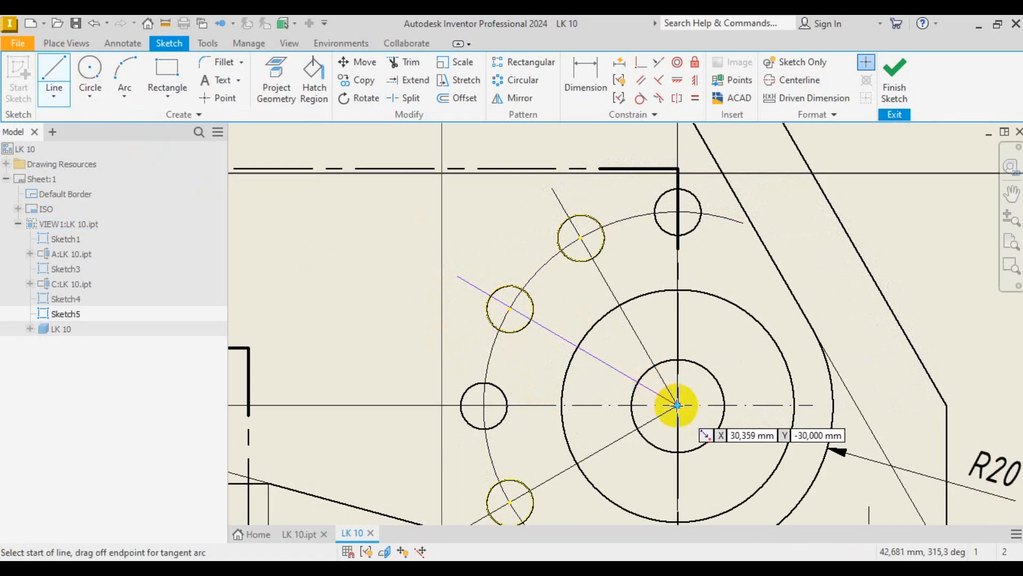
{"action": "left_click", "coordinate": [678, 405]}
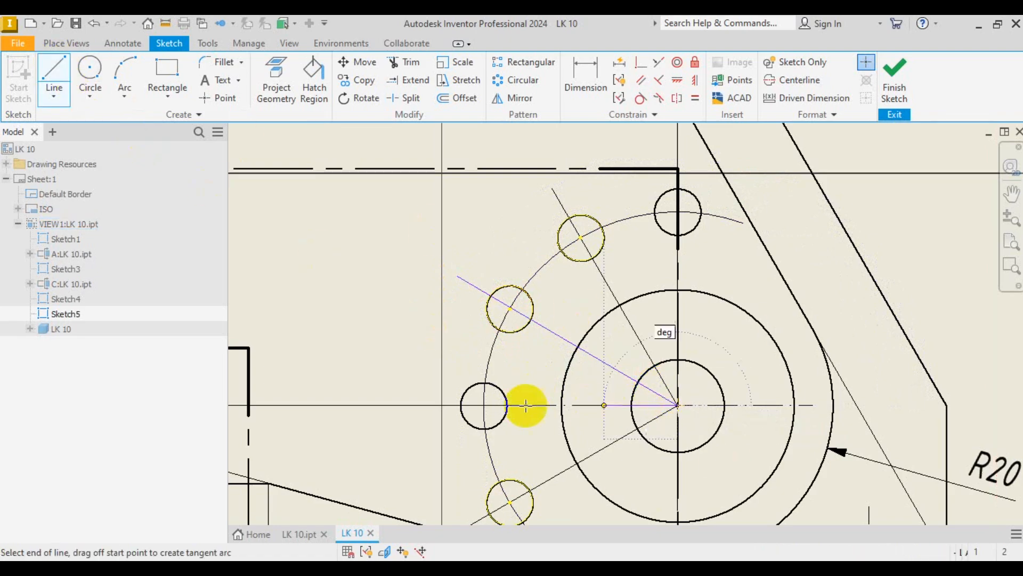
{"action": "left_click", "coordinate": [423, 405]}
{"action": "right_click", "coordinate": [363, 332]}
{"action": "left_click", "coordinate": [409, 334]}
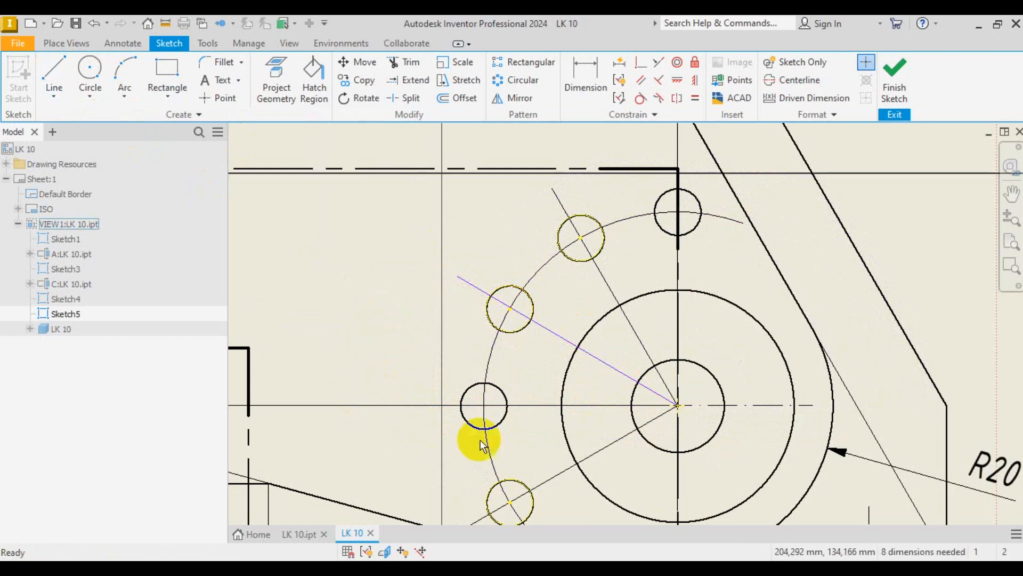
{"action": "left_click_drag", "start_coordinate": [678, 169], "coordinate": [685, 205]}
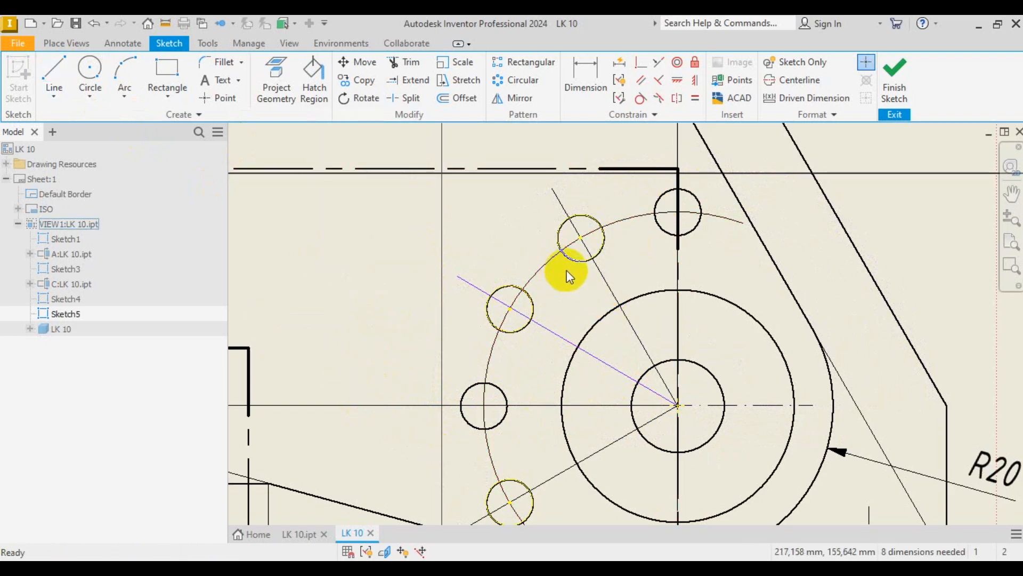
Try to dimension the angle from the vertical line to the two-piece radial line, and delete the two-piece line.
{"action": "left_click", "coordinate": [586, 74]}
{"action": "left_click", "coordinate": [678, 141]}
{"action": "key", "text": "Escape"}
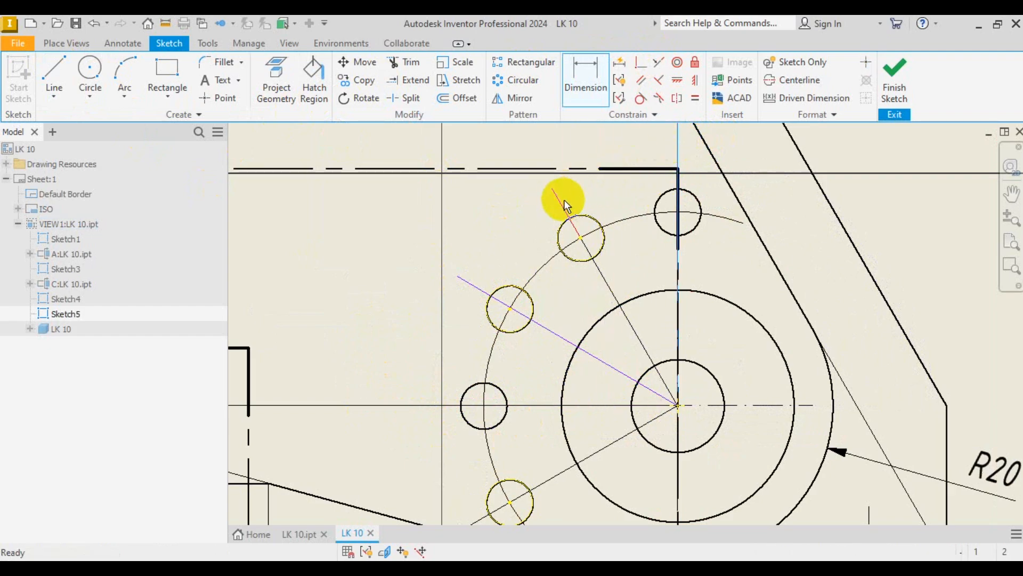
{"action": "left_click_drag", "start_coordinate": [573, 228], "coordinate": [580, 237]}
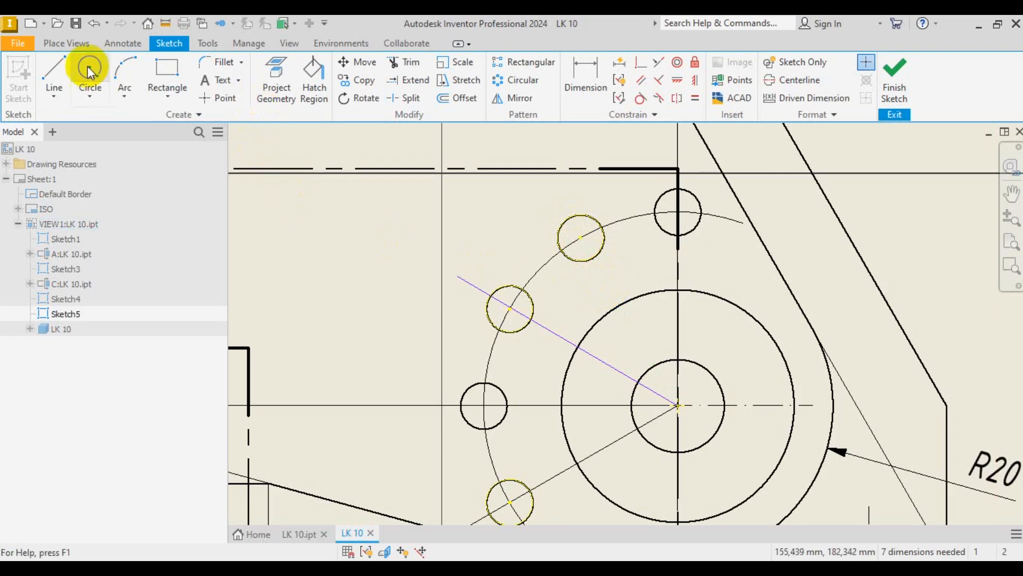
Sketch a single line about 32 mm long at 120° from the bore centre through the small hole next to the topmost one.
{"action": "left_click", "coordinate": [55, 74]}
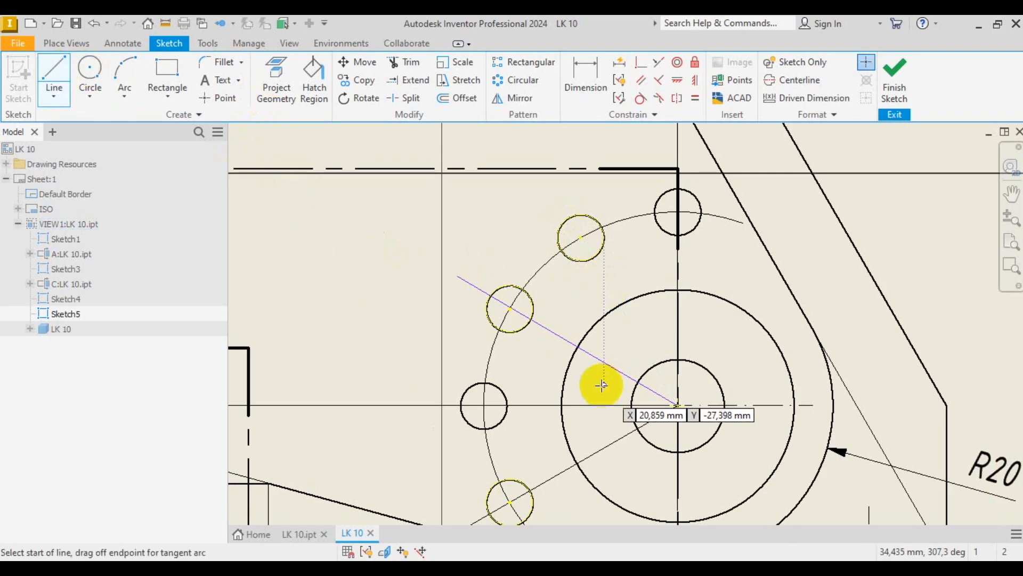
{"action": "left_click", "coordinate": [678, 405]}
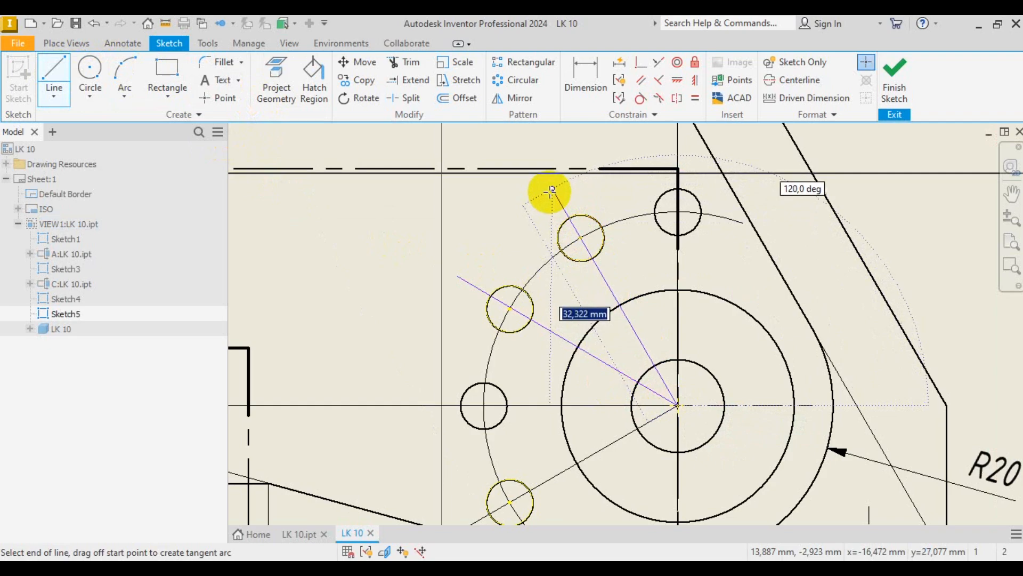
{"action": "right_click", "coordinate": [488, 223]}
{"action": "left_click", "coordinate": [537, 222]}
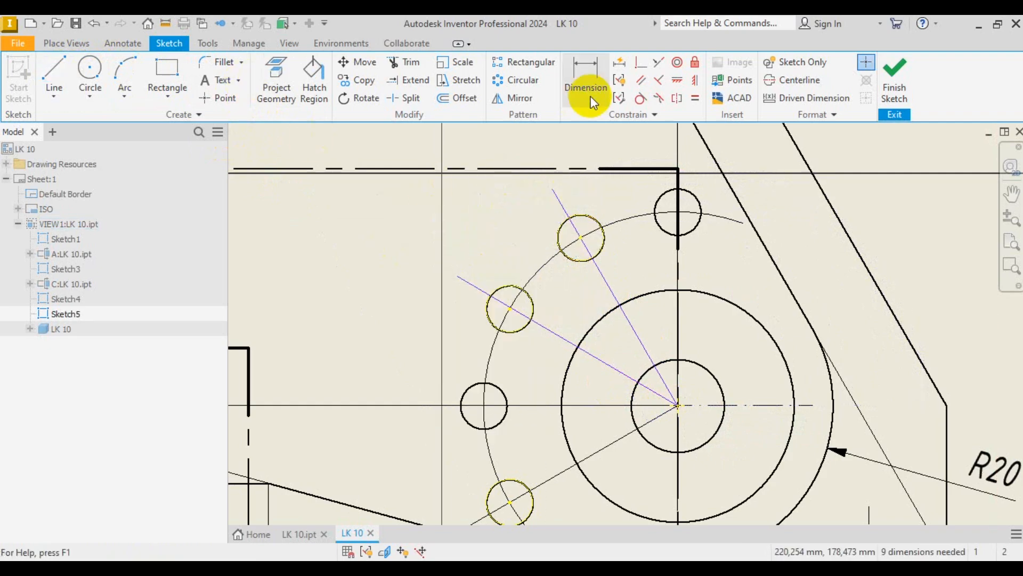
Dimension the angle between the vertical line and the adjacent radial line, checking the hole spacing in the reference PDF.
{"action": "left_click", "coordinate": [564, 199]}
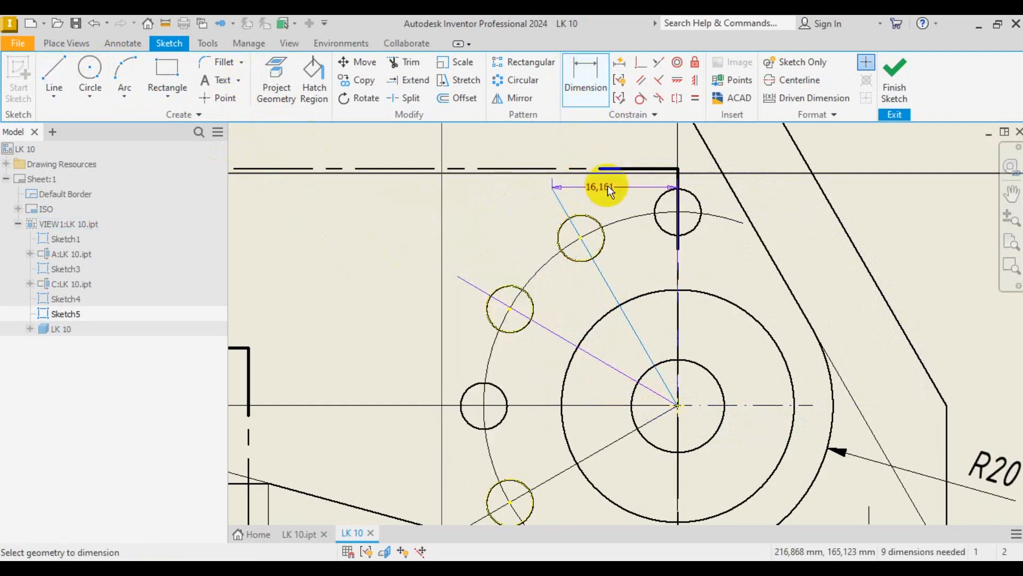
{"action": "left_click", "coordinate": [678, 141]}
{"action": "left_click", "coordinate": [631, 194]}
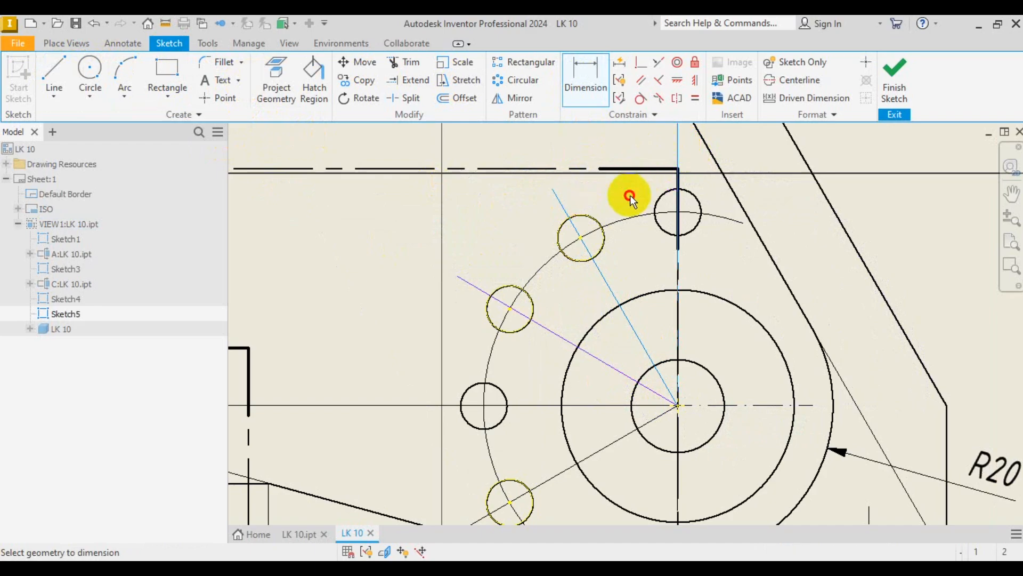
{"action": "key", "text": "alt+Tab"}
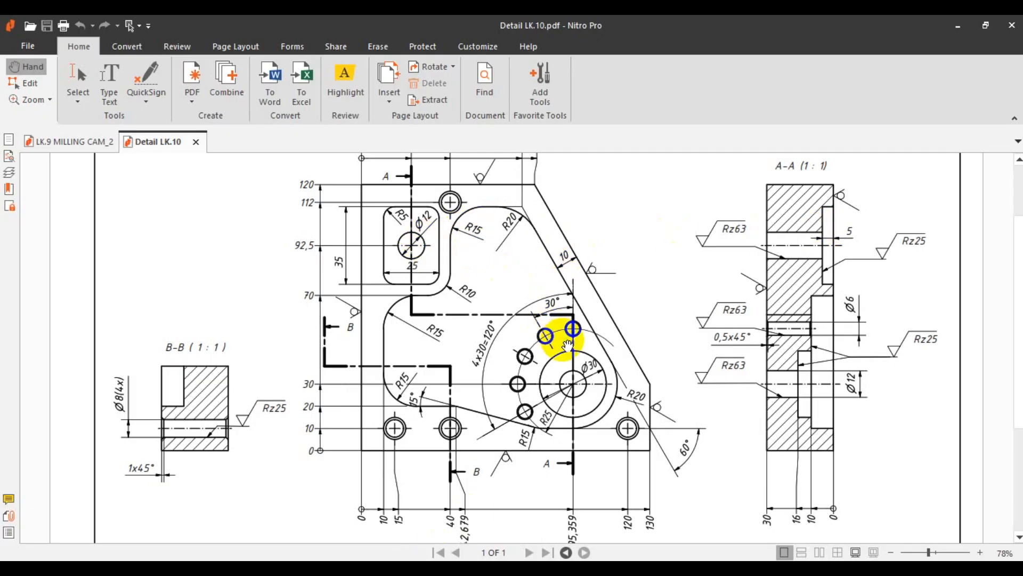
{"action": "key", "text": "alt+Tab"}
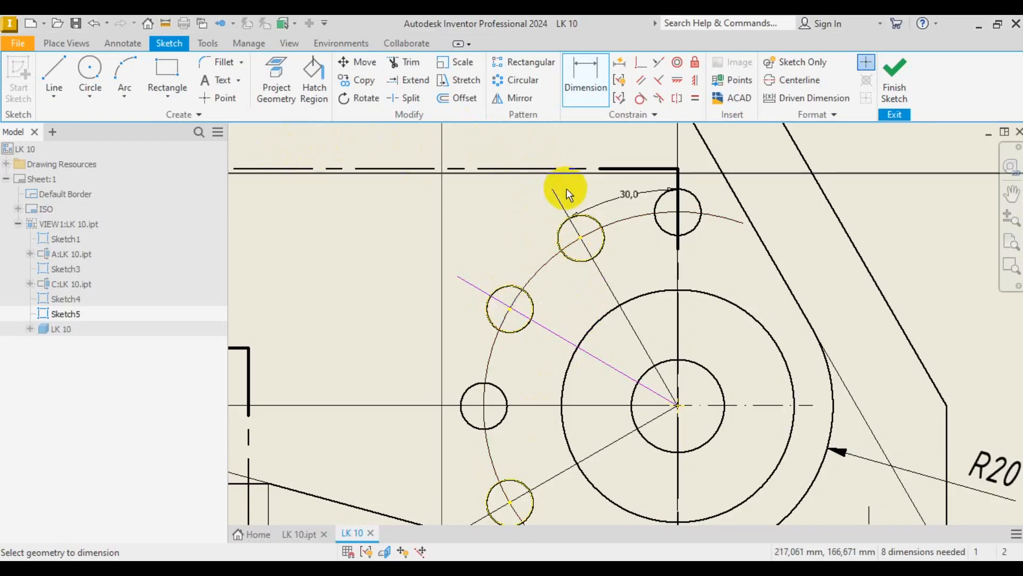
Dimension the angle between the two upper-left radial lines and set it to 30°.
{"action": "left_click", "coordinate": [478, 288]}
{"action": "left_click", "coordinate": [519, 246]}
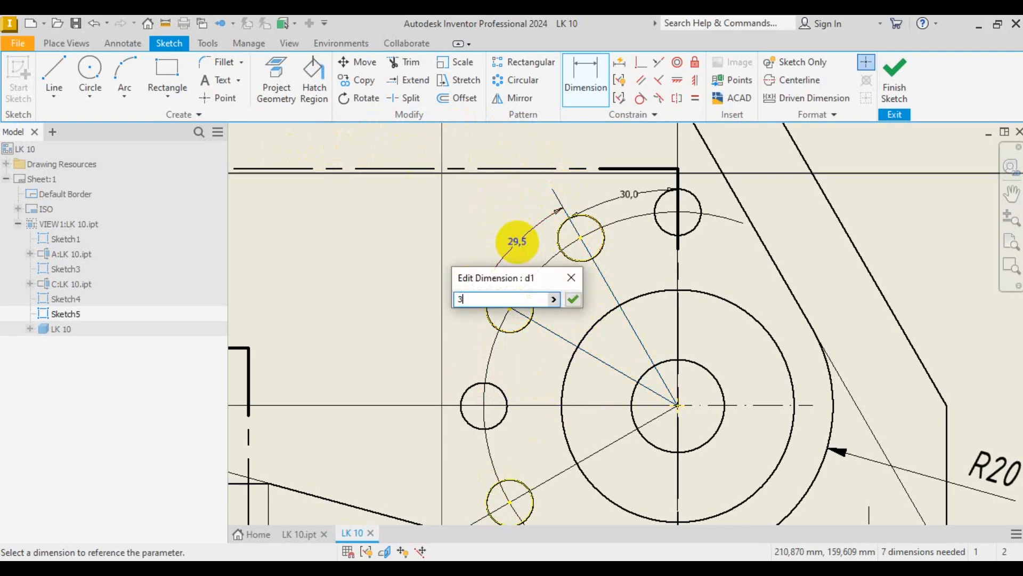
{"action": "key", "text": "Return"}
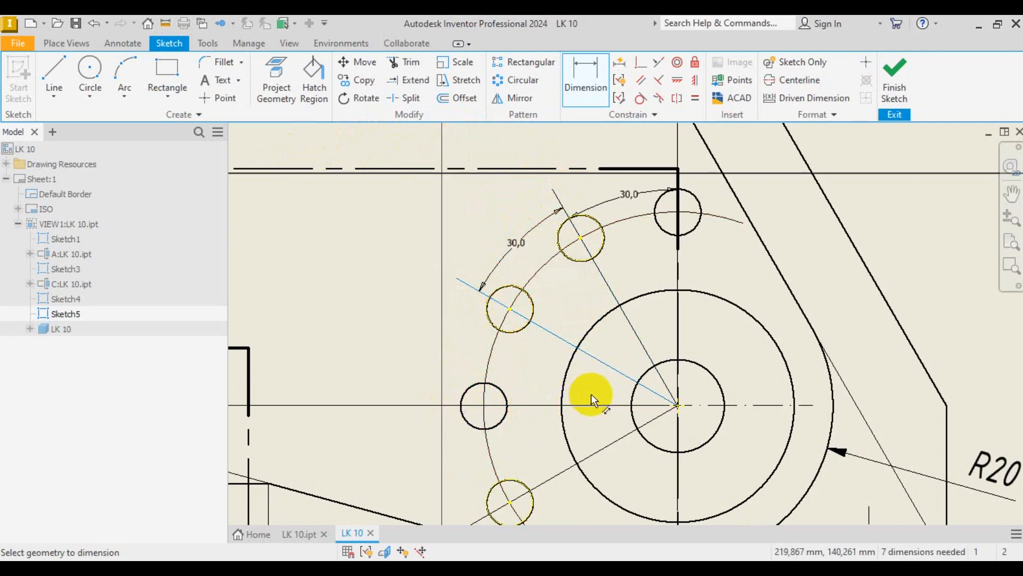
{"action": "left_click", "coordinate": [448, 406]}
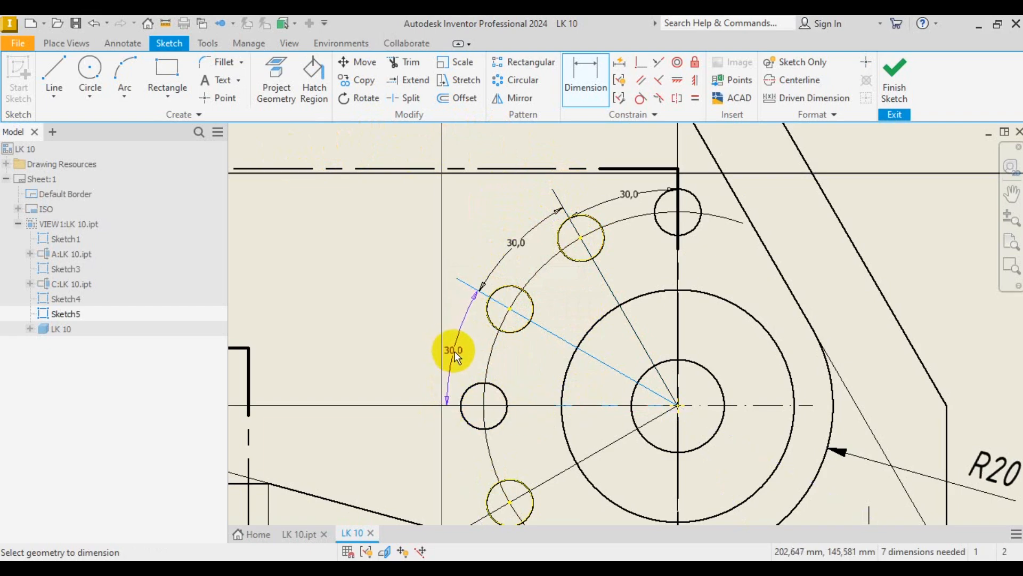
{"action": "key", "text": "Escape"}
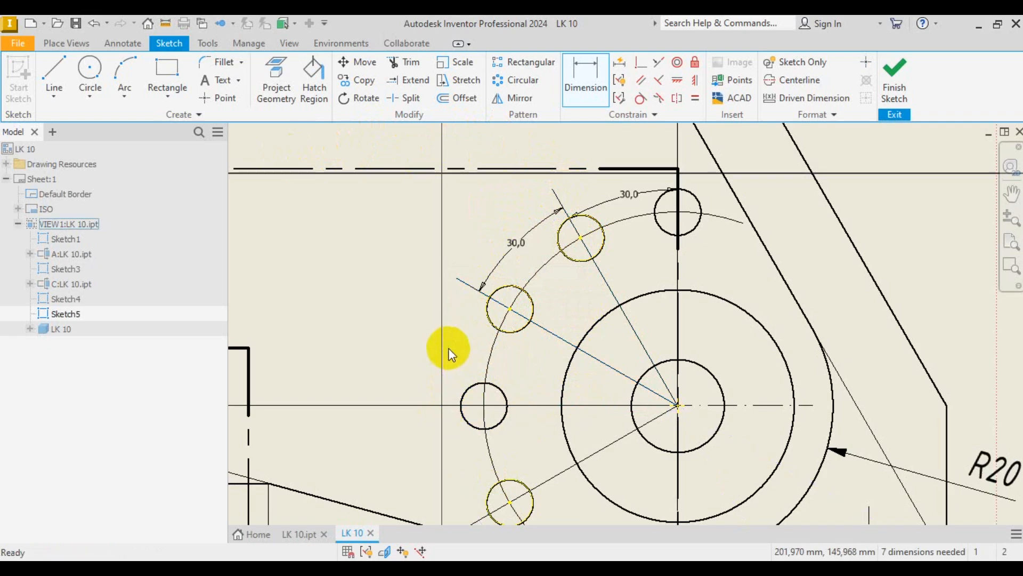
{"action": "scroll", "coordinate": [536, 484], "scroll_direction": "down", "scroll_amount": 3}
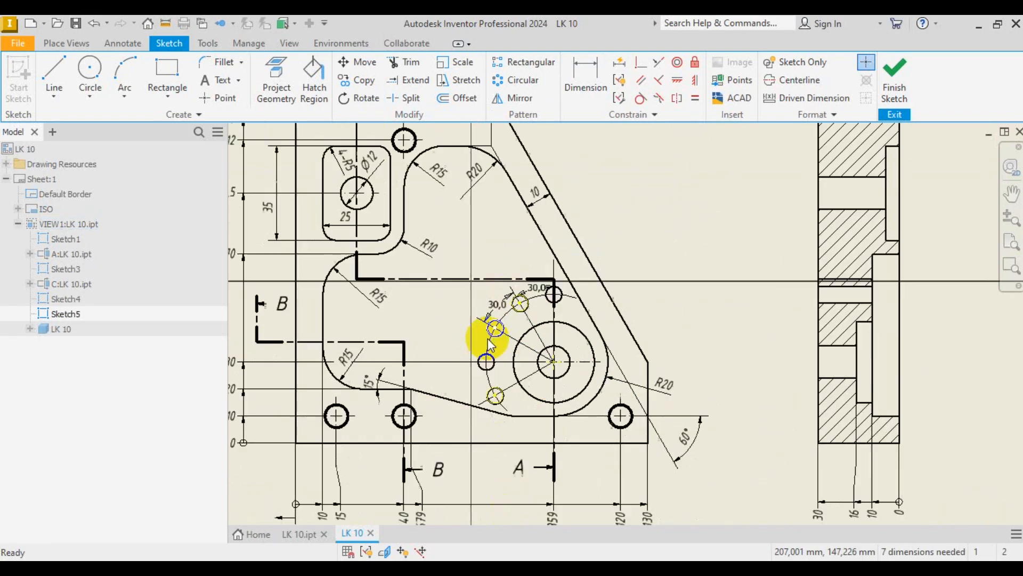
Delete the two-piece radial line running from the bore centre through the lowest small hole.
{"action": "scroll", "coordinate": [485, 405], "scroll_direction": "up", "scroll_amount": 4}
{"action": "right_click", "coordinate": [405, 328]}
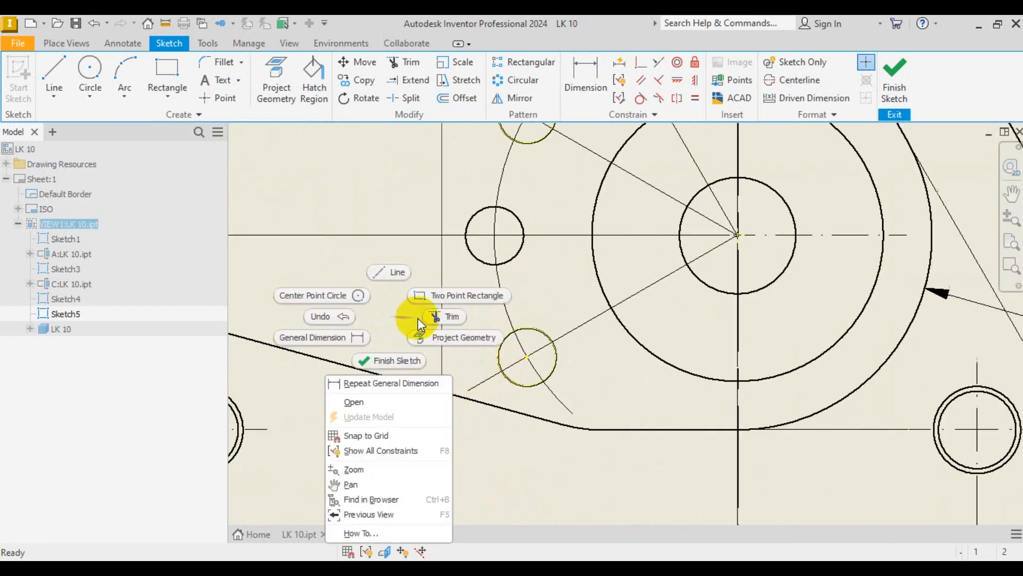
{"action": "key", "text": "Escape"}
{"action": "left_click", "coordinate": [590, 325]}
{"action": "key", "text": "Delete"}
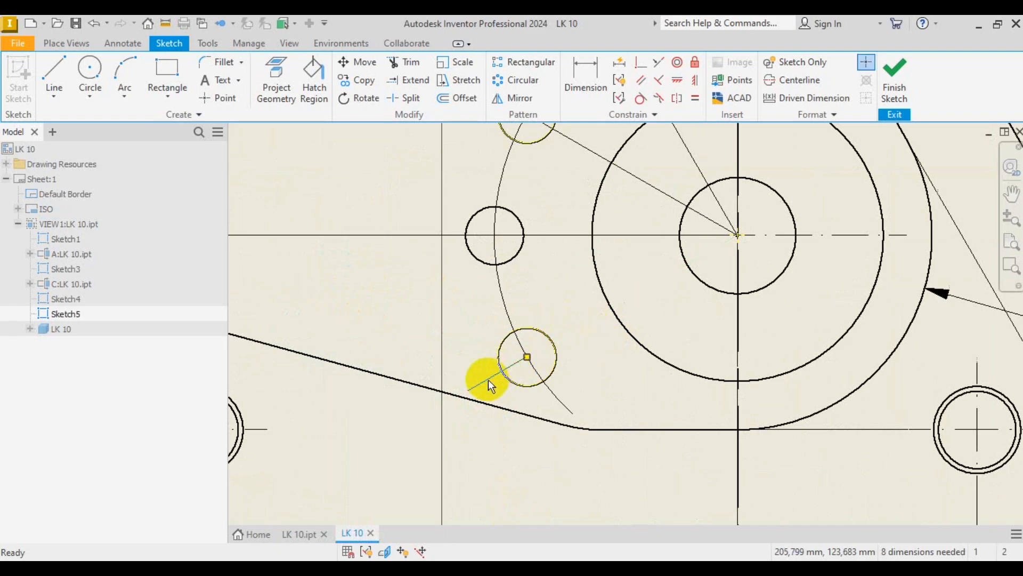
Sketch a single line about 31 mm long at about 150° from the bore centre through the lowest small hole.
{"action": "left_click", "coordinate": [63, 71]}
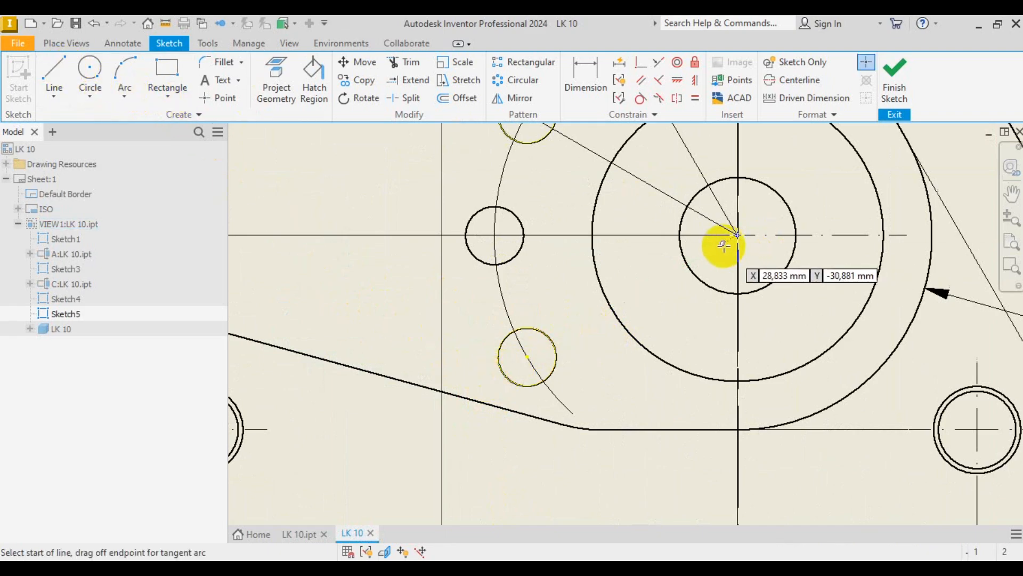
{"action": "left_click", "coordinate": [736, 235]}
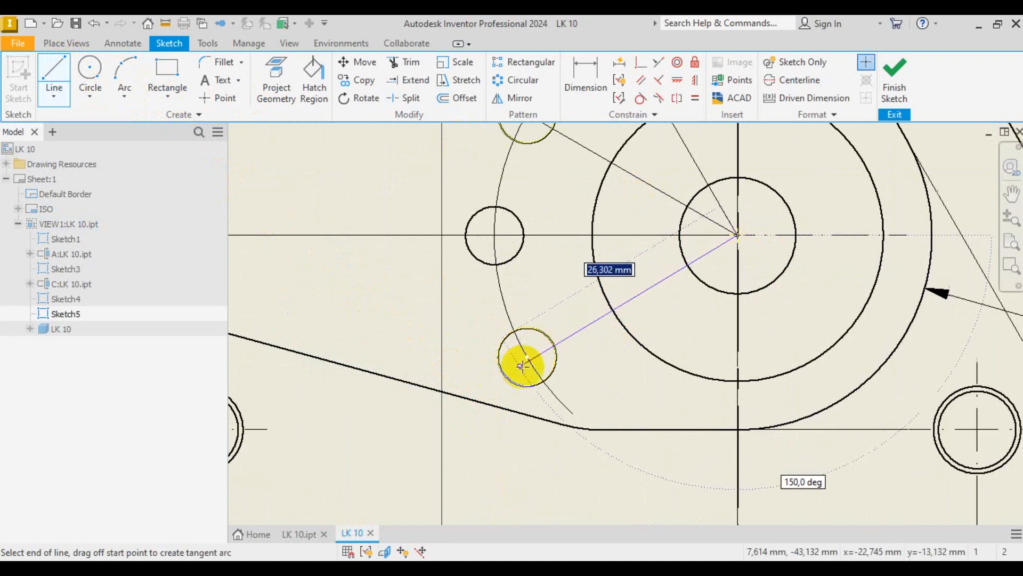
{"action": "left_click", "coordinate": [468, 391]}
{"action": "right_click", "coordinate": [436, 459]}
{"action": "left_click", "coordinate": [498, 460]}
{"action": "key", "text": "Escape"}
{"action": "scroll", "coordinate": [566, 426], "scroll_direction": "down", "scroll_amount": 5}
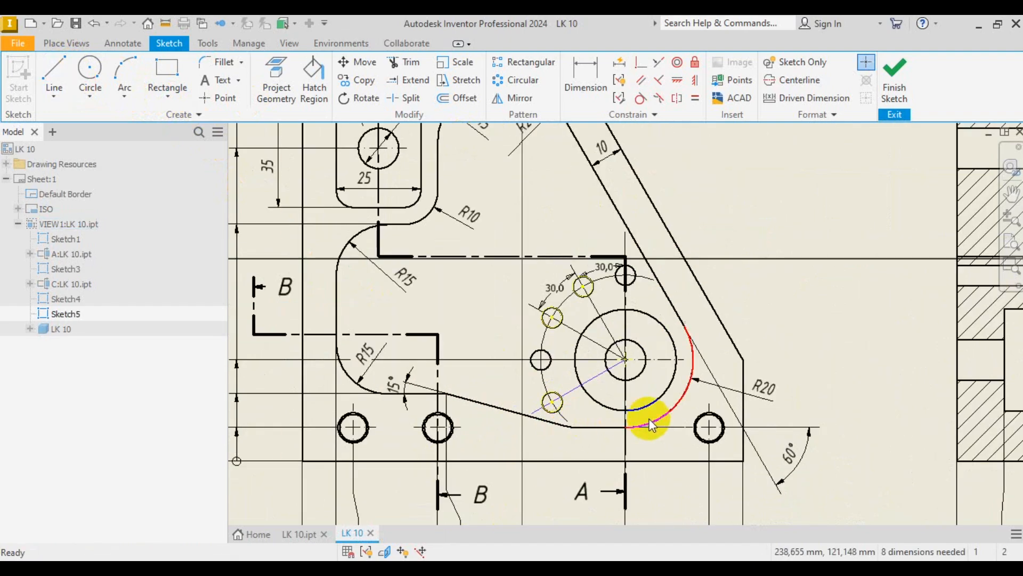
{"action": "scroll", "coordinate": [541, 432], "scroll_direction": "up", "scroll_amount": 3}
{"action": "left_click", "coordinate": [585, 85]}
{"action": "left_click", "coordinate": [600, 363]}
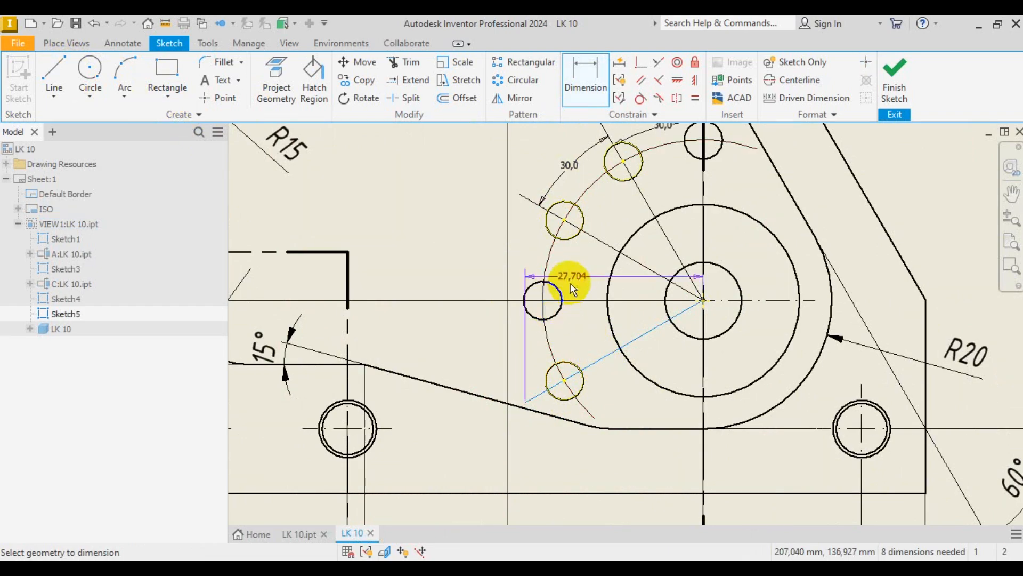
{"action": "left_click", "coordinate": [583, 300]}
{"action": "key", "text": "Escape"}
Trim the inner part of the radial line beside the topmost hole back towards its small hole, checking the reference PDF.
{"action": "scroll", "coordinate": [494, 352], "scroll_direction": "up", "scroll_amount": 5}
{"action": "scroll", "coordinate": [564, 326], "scroll_direction": "down", "scroll_amount": 6}
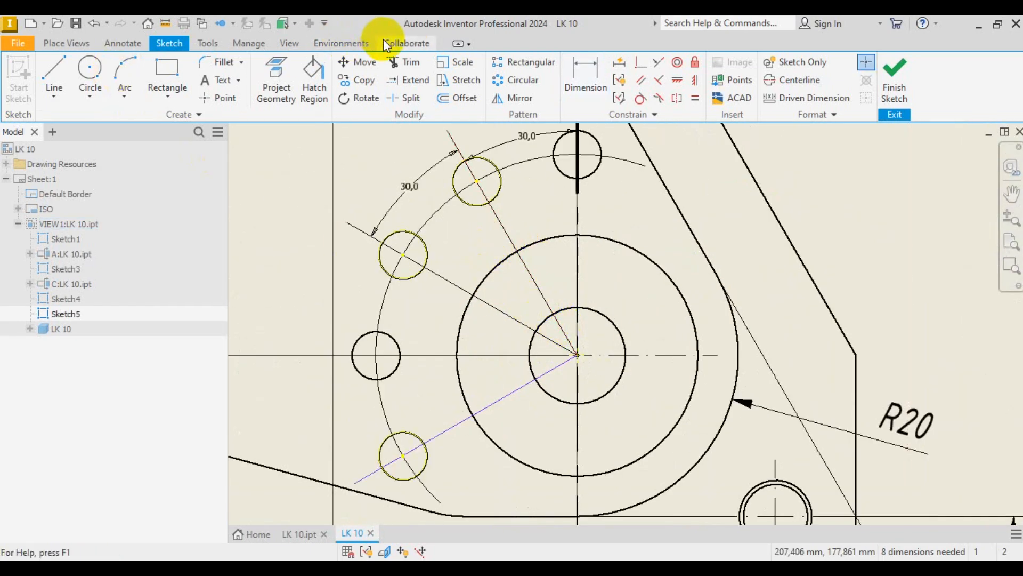
{"action": "left_click", "coordinate": [410, 63]}
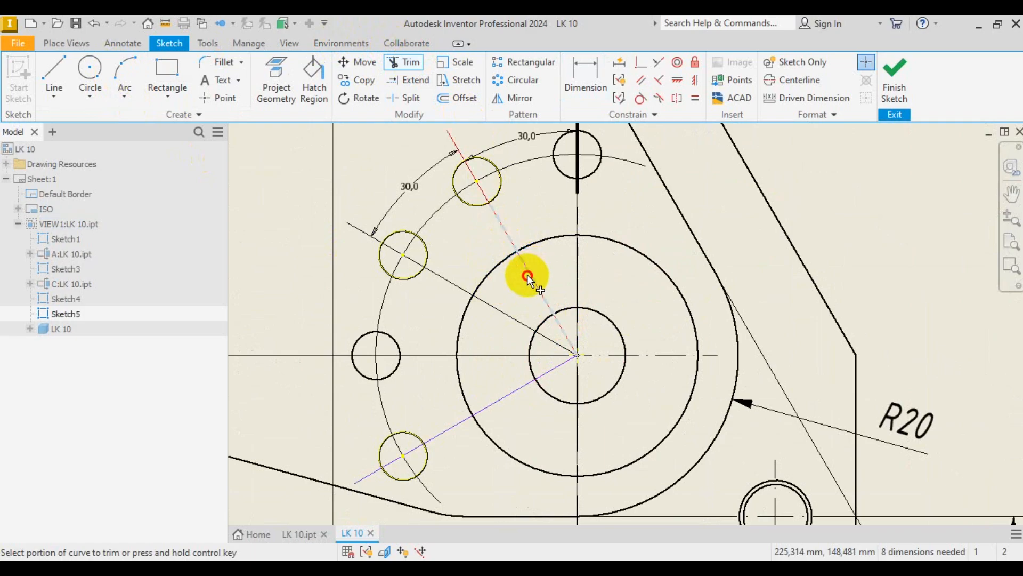
{"action": "left_click", "coordinate": [528, 274]}
{"action": "left_click", "coordinate": [403, 565]}
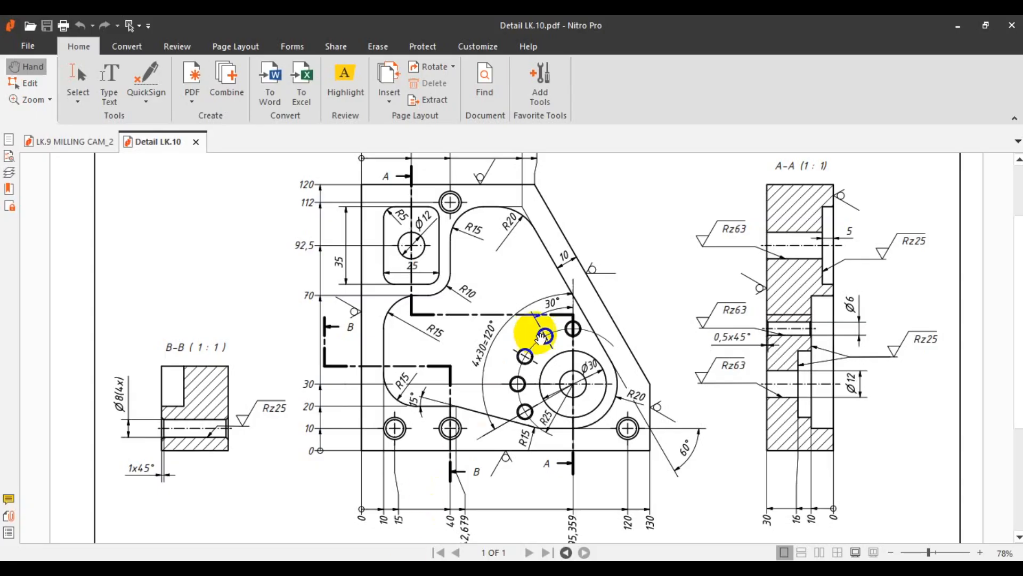
{"action": "left_click", "coordinate": [437, 566]}
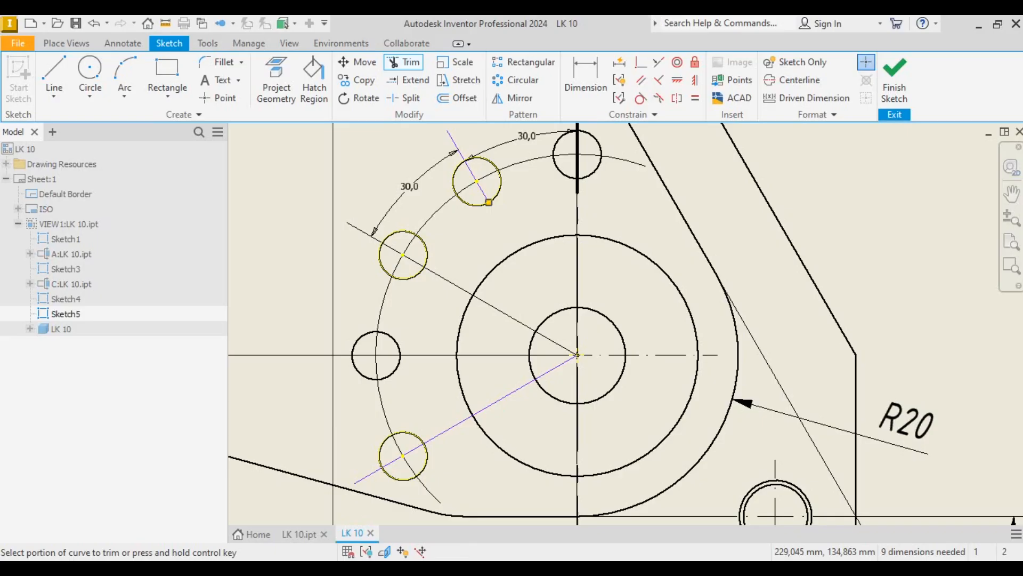
Trim the inner parts of the other two radial lines back towards their small holes.
{"action": "left_click", "coordinate": [497, 308]}
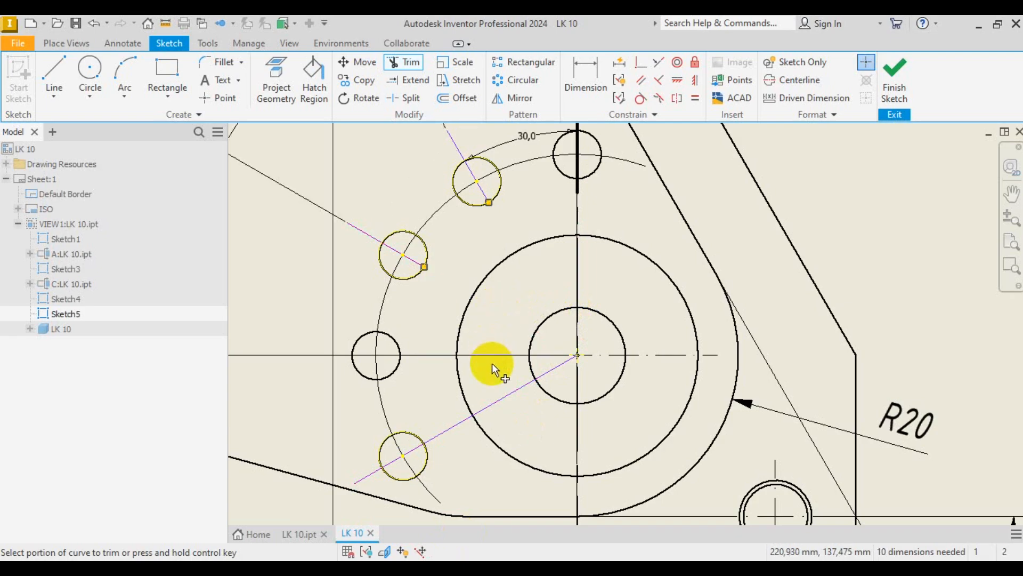
{"action": "key", "text": "ctrl+z"}
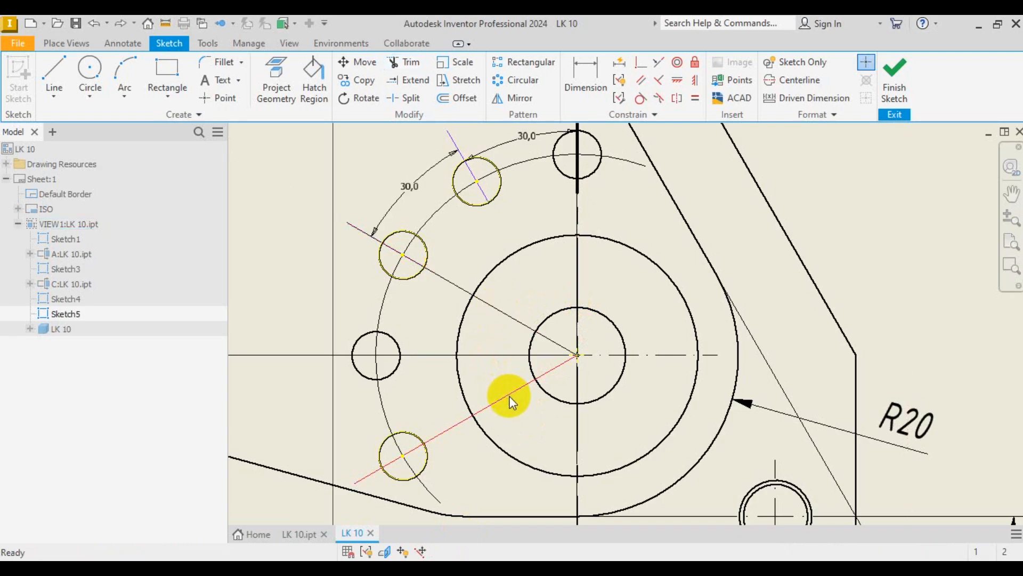
{"action": "left_click", "coordinate": [410, 66]}
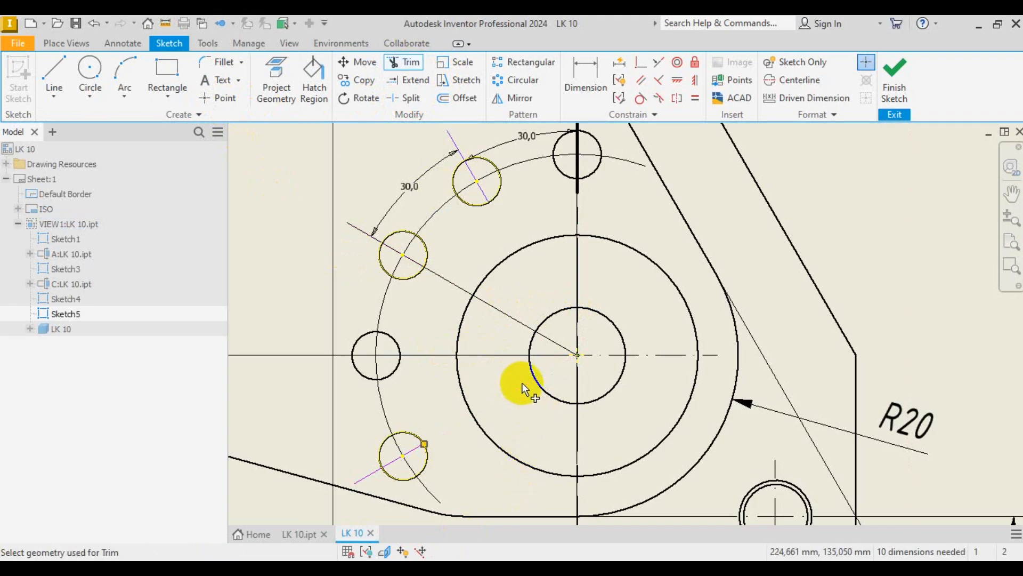
{"action": "left_click", "coordinate": [524, 326]}
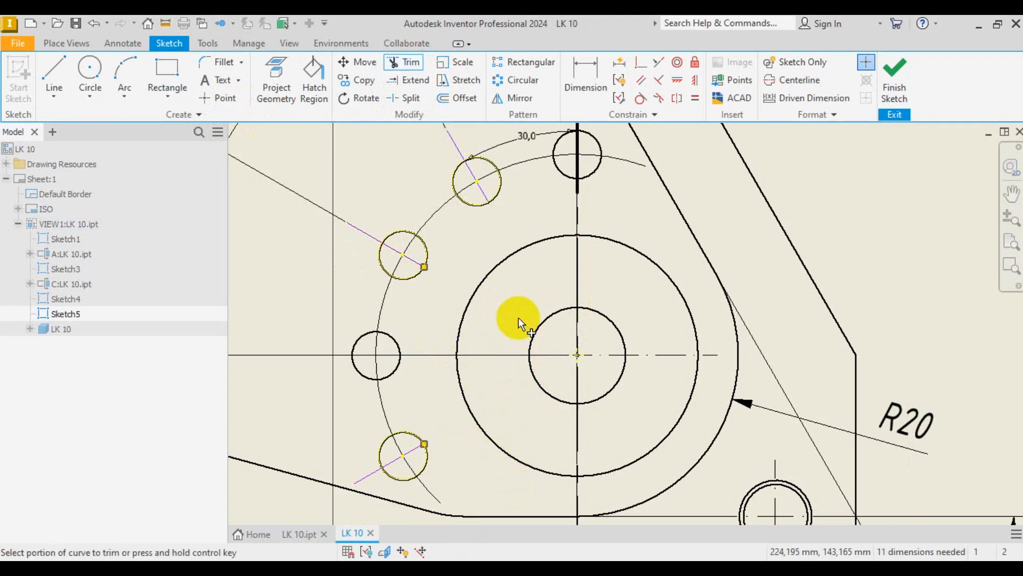
{"action": "scroll", "coordinate": [510, 298], "scroll_direction": "down", "scroll_amount": 2}
{"action": "right_click", "coordinate": [331, 290]}
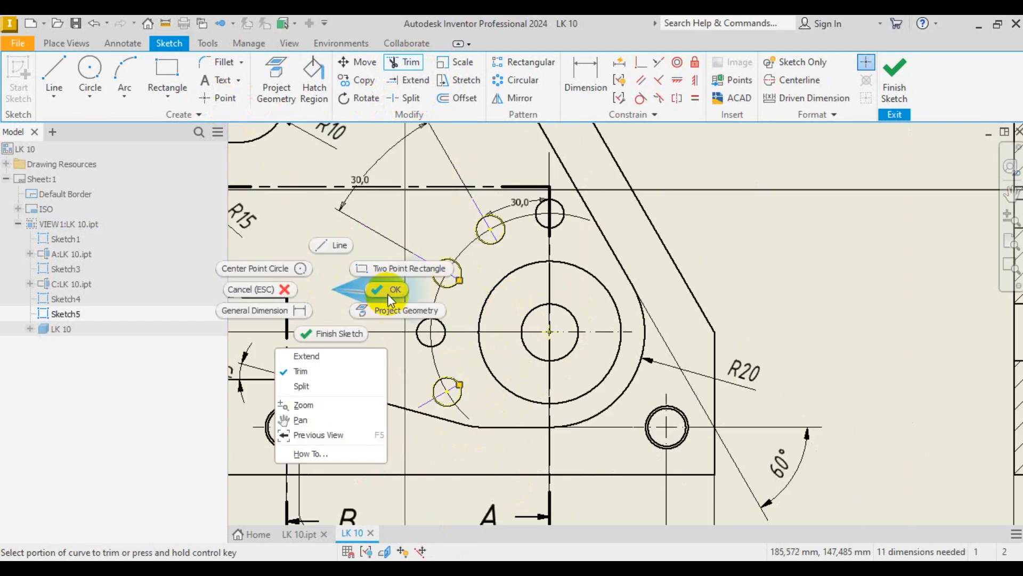
{"action": "left_click", "coordinate": [390, 292]}
Extend the second upper-left and the lowest radial lines back to the bore centre.
{"action": "scroll", "coordinate": [468, 295], "scroll_direction": "up", "scroll_amount": 3}
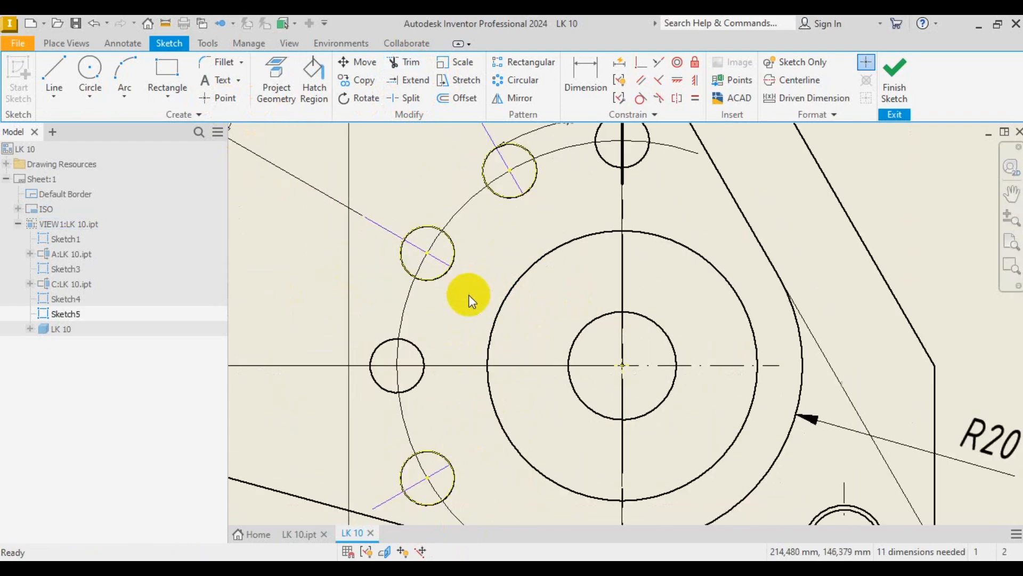
{"action": "left_click", "coordinate": [418, 87]}
{"action": "left_click", "coordinate": [444, 268]}
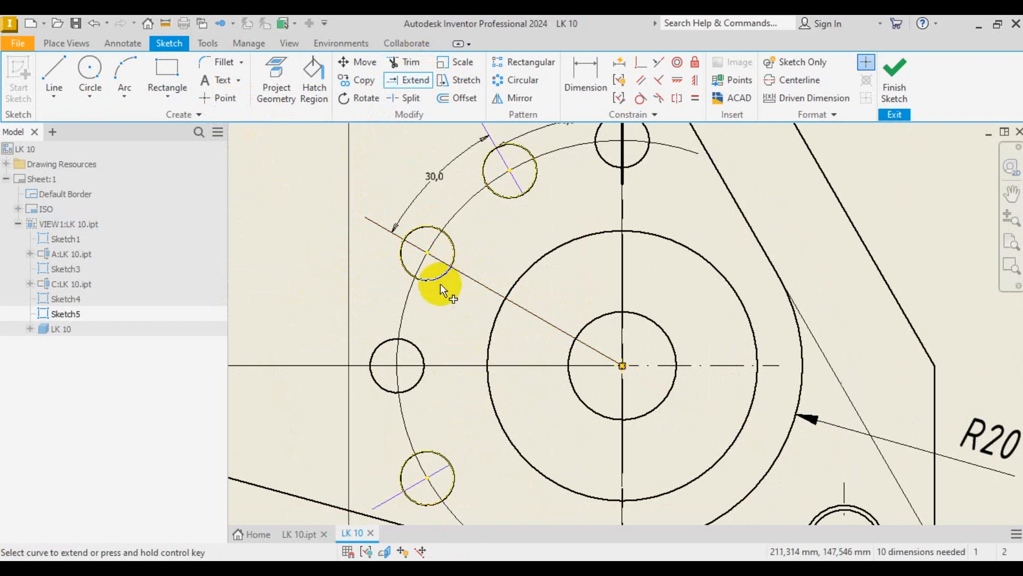
{"action": "left_click", "coordinate": [436, 471]}
{"action": "right_click", "coordinate": [526, 378]}
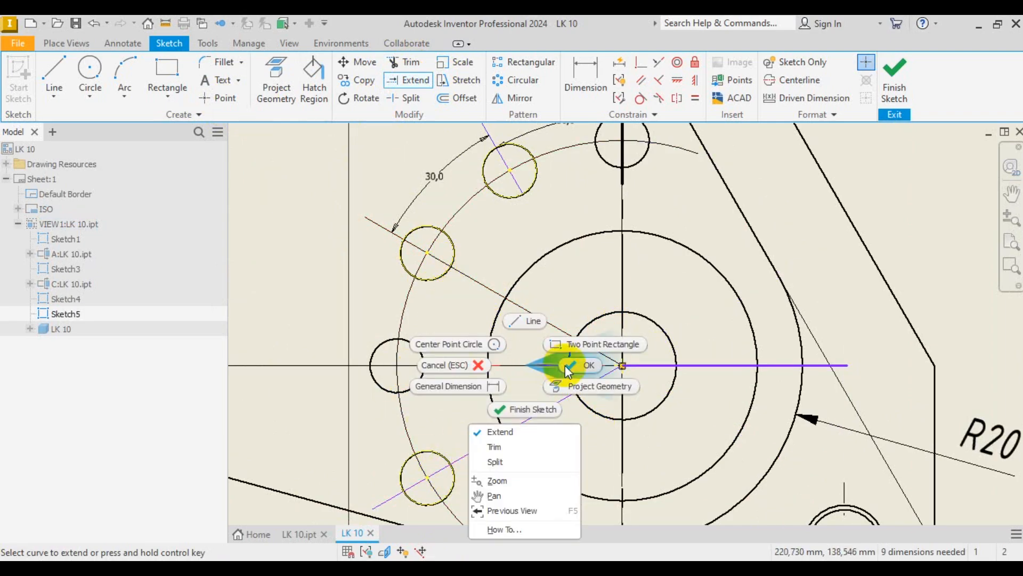
{"action": "left_click", "coordinate": [571, 362]}
Sketch a helper circle concentric with the large bore, lying between the counterbore circle and the small holes.
{"action": "left_click", "coordinate": [89, 68]}
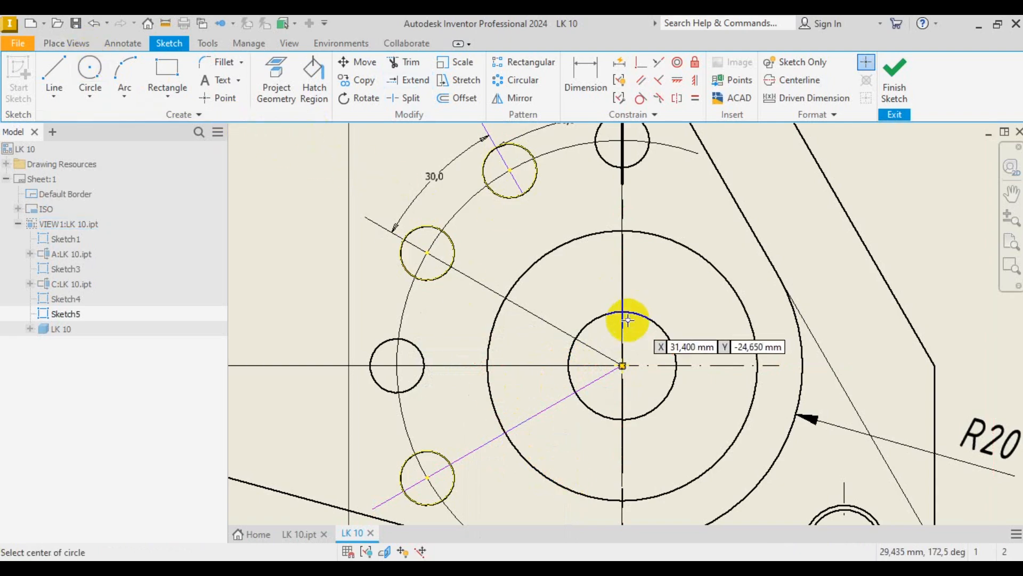
{"action": "left_click", "coordinate": [623, 365]}
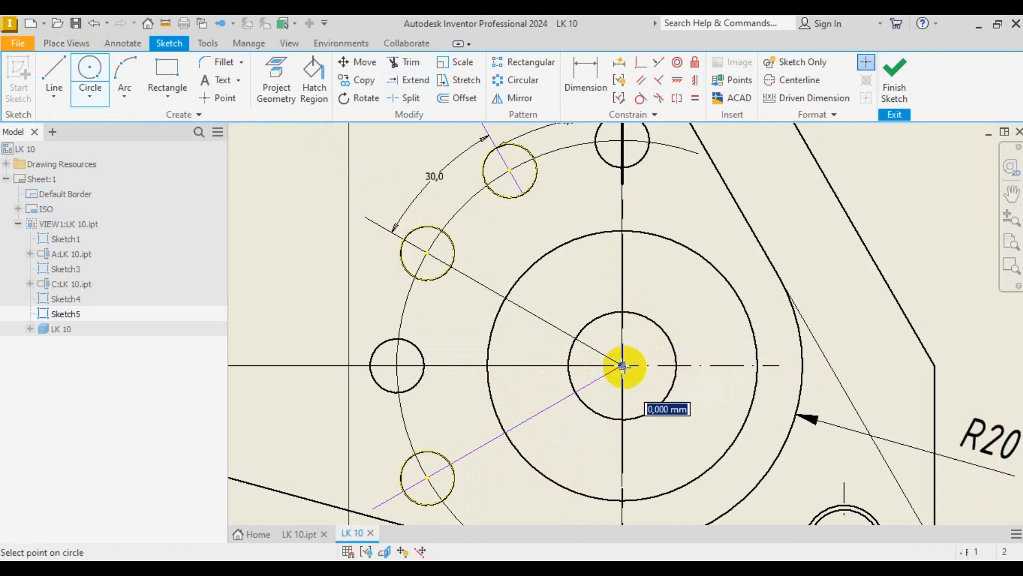
{"action": "left_click", "coordinate": [484, 254]}
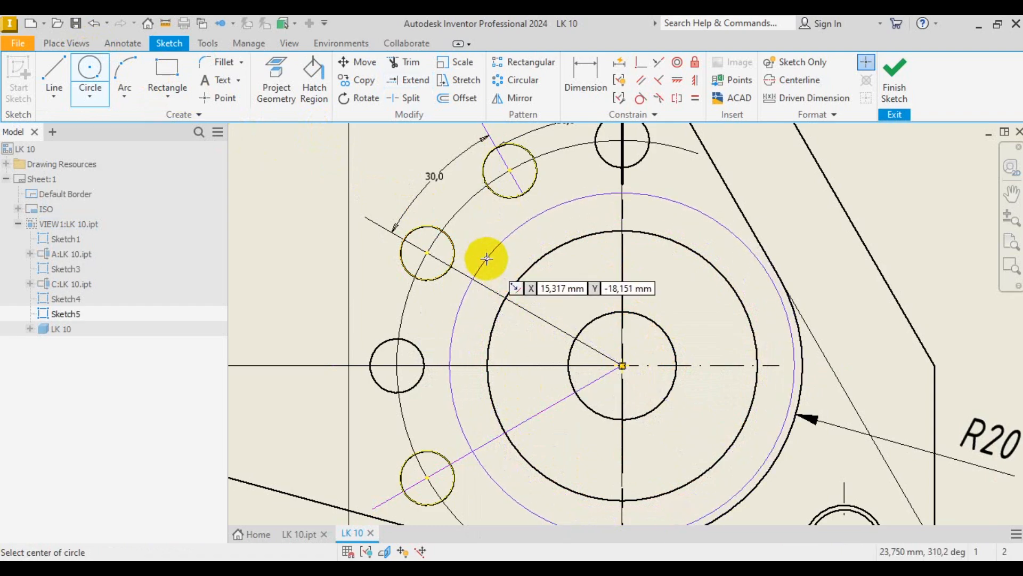
{"action": "right_click", "coordinate": [919, 205]}
{"action": "left_click", "coordinate": [925, 204]}
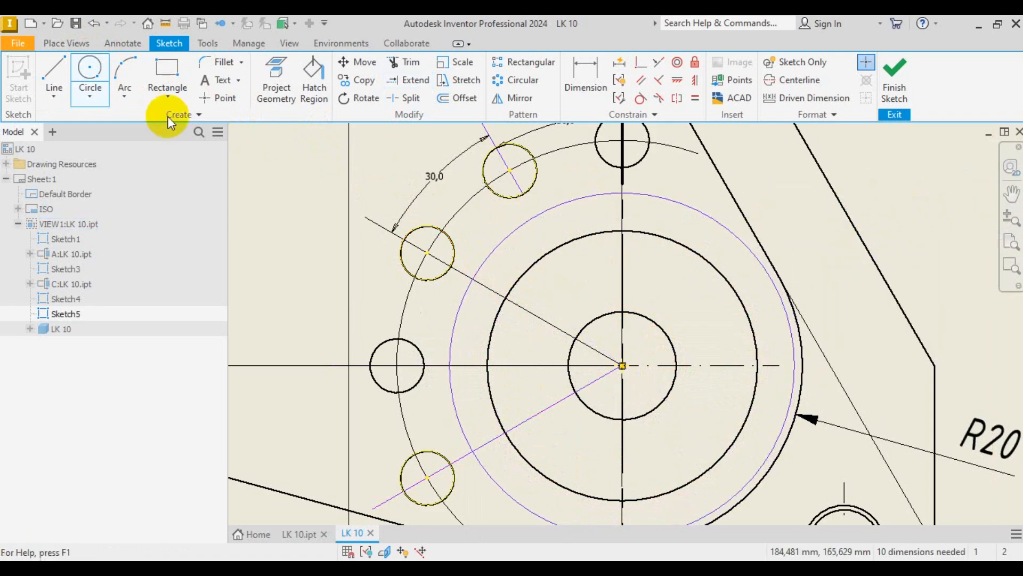
Trim the second upper-left and the lowest radial lines to the helper circle, removing their parts inside it.
{"action": "left_click", "coordinate": [393, 64]}
{"action": "left_click", "coordinate": [486, 286]}
{"action": "left_click", "coordinate": [482, 445]}
{"action": "scroll", "coordinate": [511, 320], "scroll_direction": "down", "scroll_amount": 3}
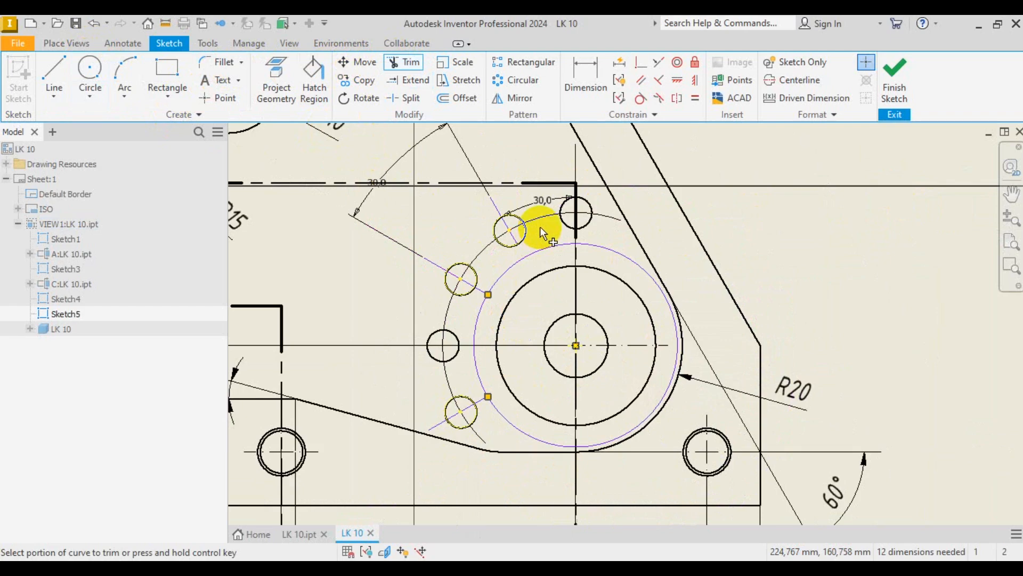
{"action": "scroll", "coordinate": [540, 226], "scroll_direction": "up", "scroll_amount": 3}
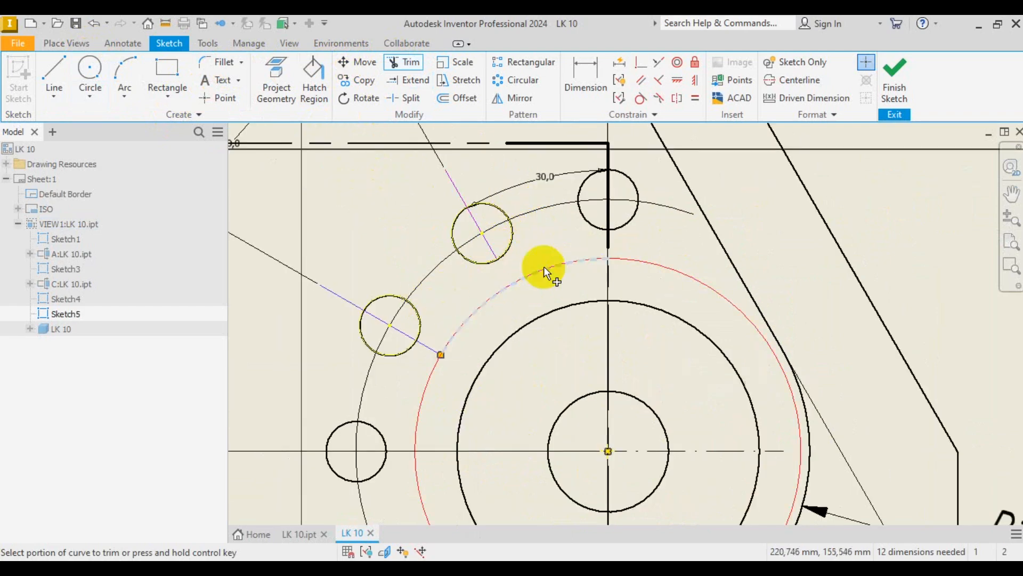
{"action": "right_click", "coordinate": [855, 201]}
{"action": "left_click", "coordinate": [914, 200]}
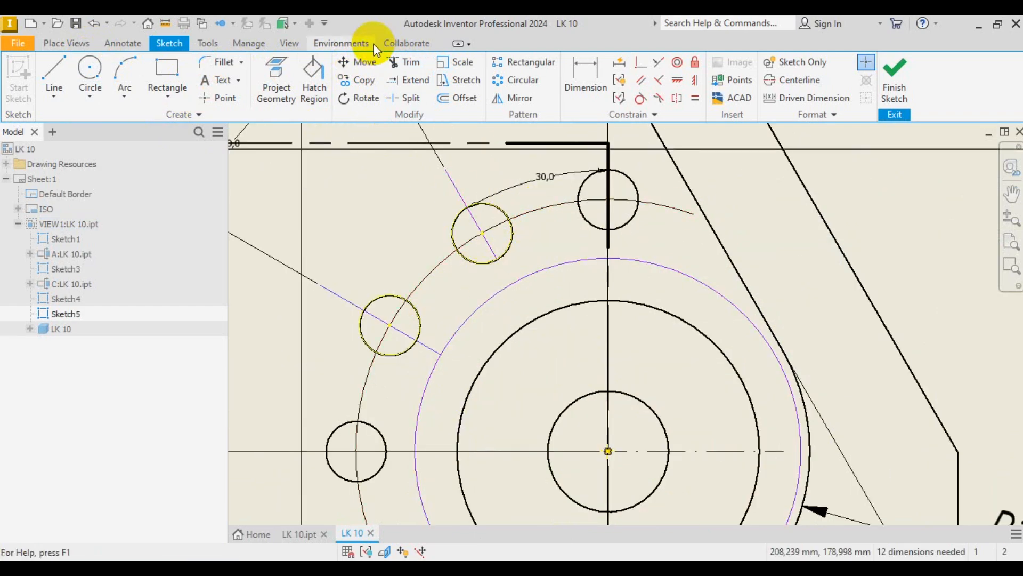
Extend the short radial line beside the topmost hole to the helper circle and delete the helper circle.
{"action": "left_click", "coordinate": [409, 81]}
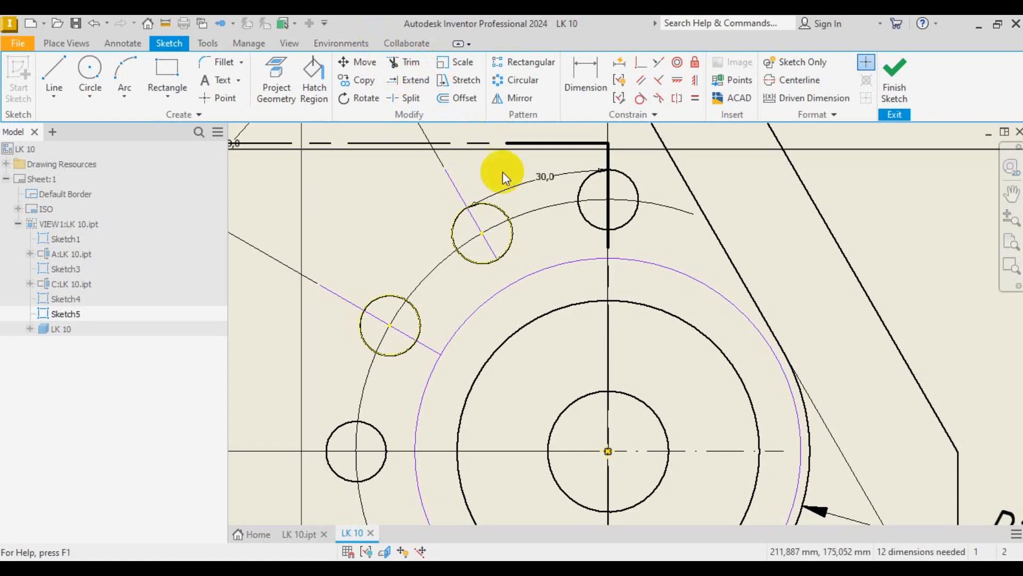
{"action": "left_click", "coordinate": [486, 248]}
{"action": "right_click", "coordinate": [880, 199]}
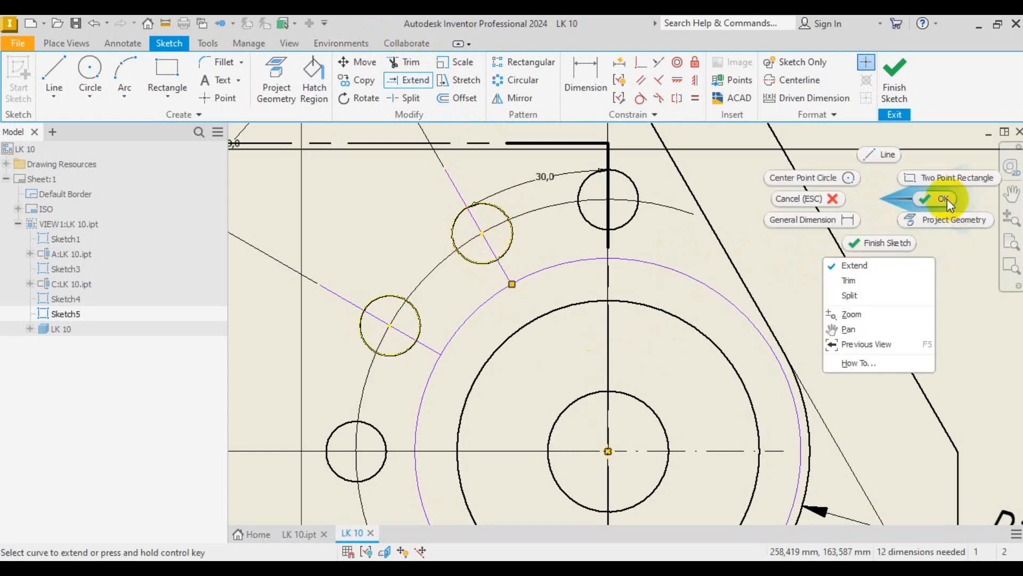
{"action": "left_click", "coordinate": [922, 199]}
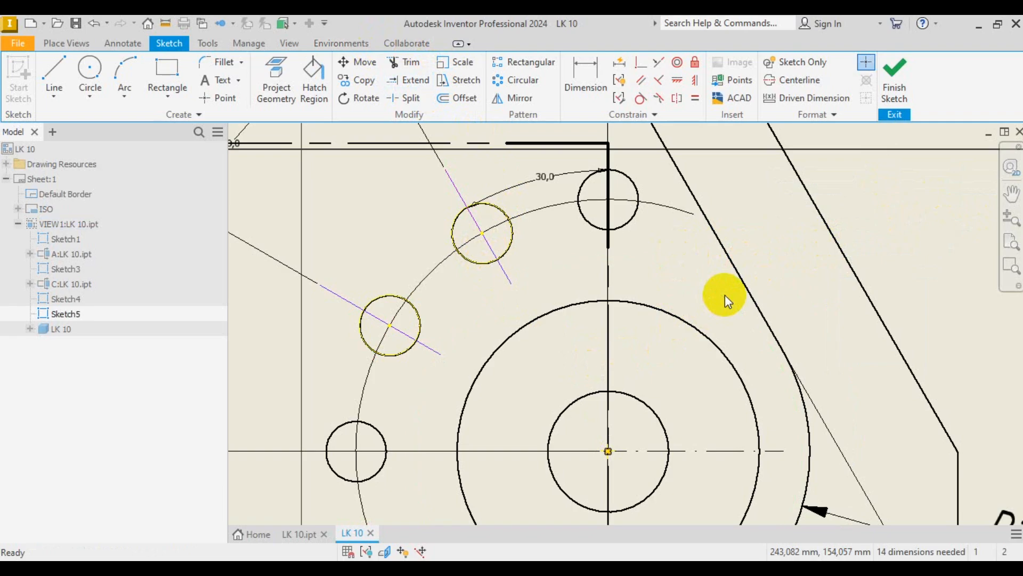
{"action": "scroll", "coordinate": [560, 283], "scroll_direction": "down", "scroll_amount": 4}
{"action": "scroll", "coordinate": [563, 290], "scroll_direction": "up", "scroll_amount": 3}
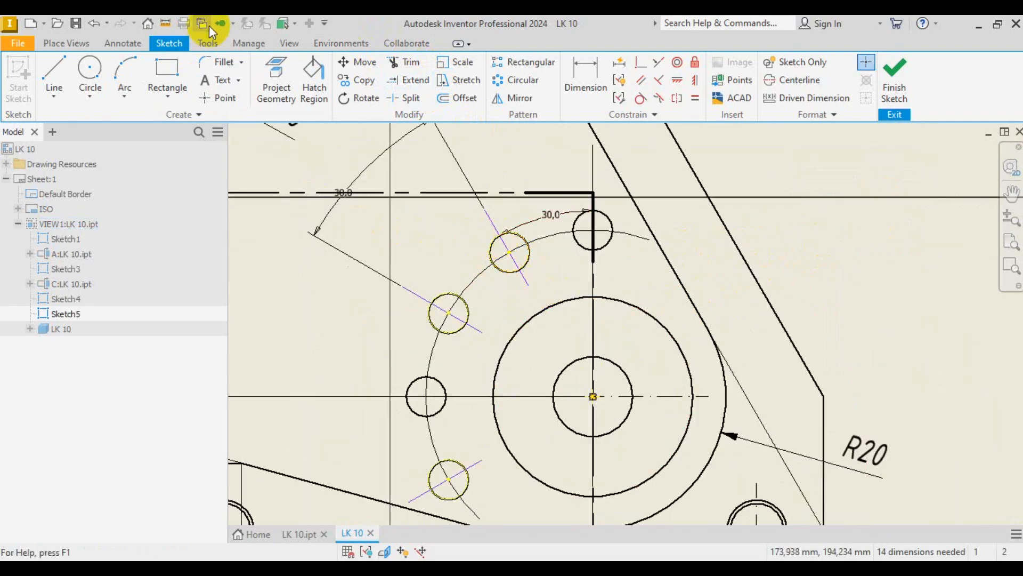
Delete both 30° angular sketch dimensions between the radial lines and finish the sketch.
{"action": "left_click", "coordinate": [120, 44]}
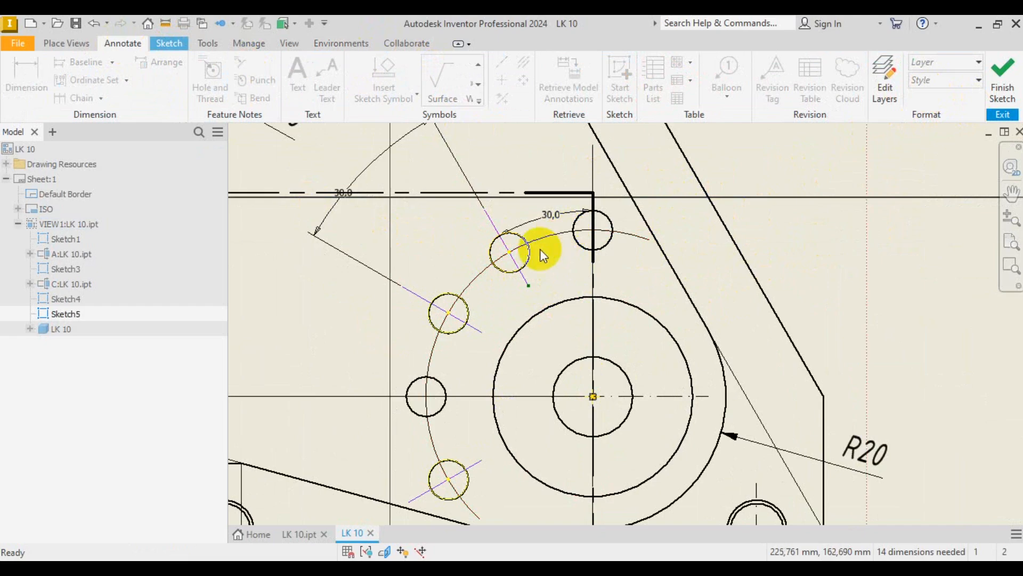
{"action": "scroll", "coordinate": [585, 274], "scroll_direction": "down", "scroll_amount": 3}
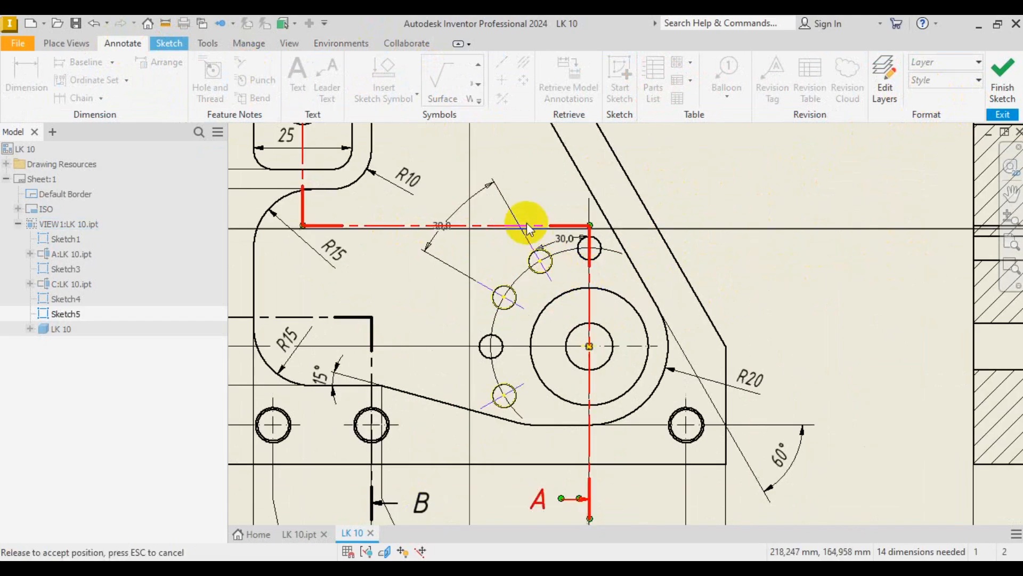
{"action": "key", "text": "Delete"}
{"action": "left_click", "coordinate": [565, 237]}
{"action": "key", "text": "Delete"}
{"action": "scroll", "coordinate": [533, 390], "scroll_direction": "up", "scroll_amount": 3}
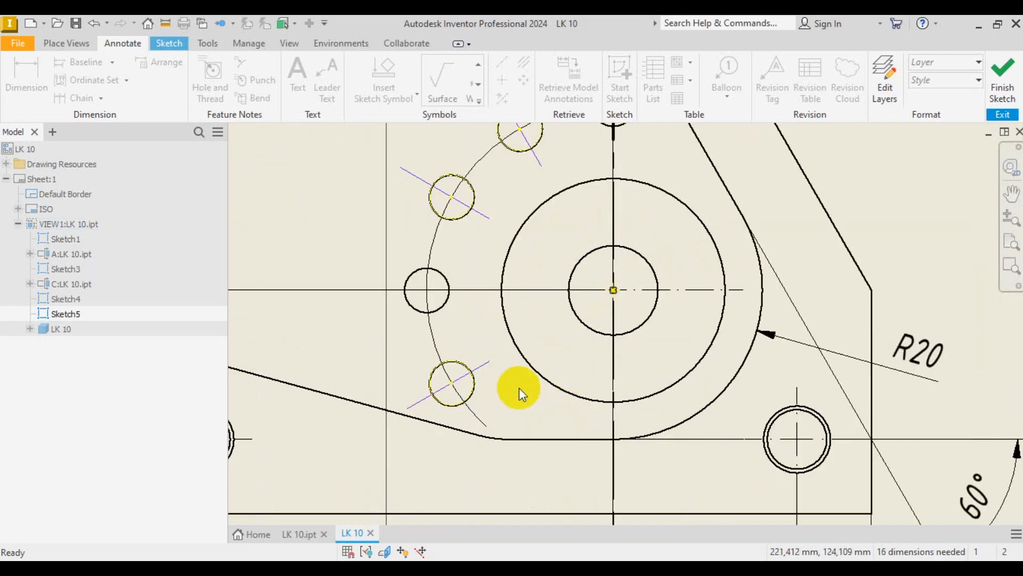
{"action": "scroll", "coordinate": [492, 407], "scroll_direction": "down", "scroll_amount": 2}
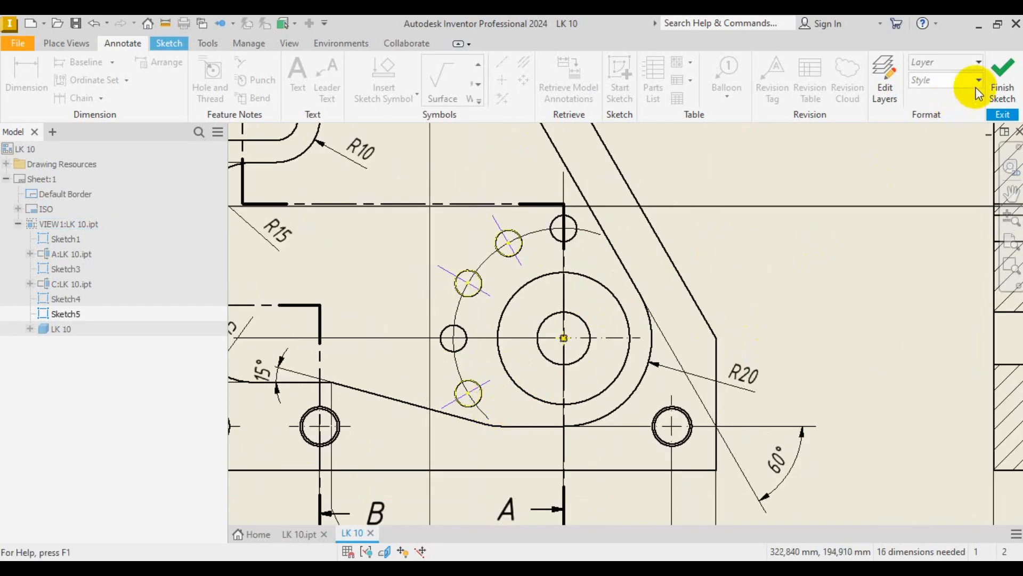
{"action": "left_click", "coordinate": [1006, 91]}
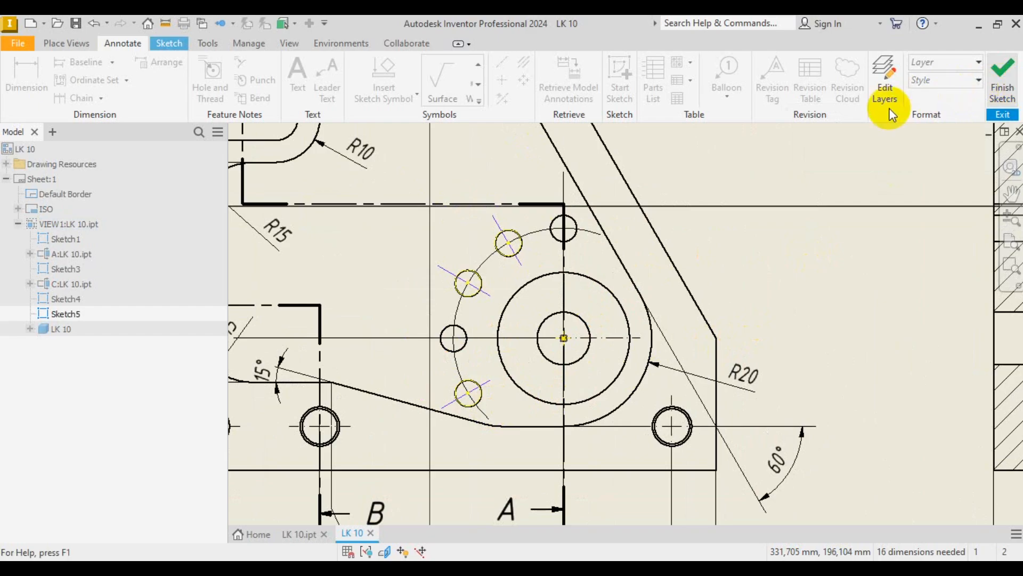
Check the bore dimensions in the Detail LK.10 reference PDF and add a diameter dimension to the counterbore circle in the Inventor drawing.
{"action": "left_click", "coordinate": [400, 569]}
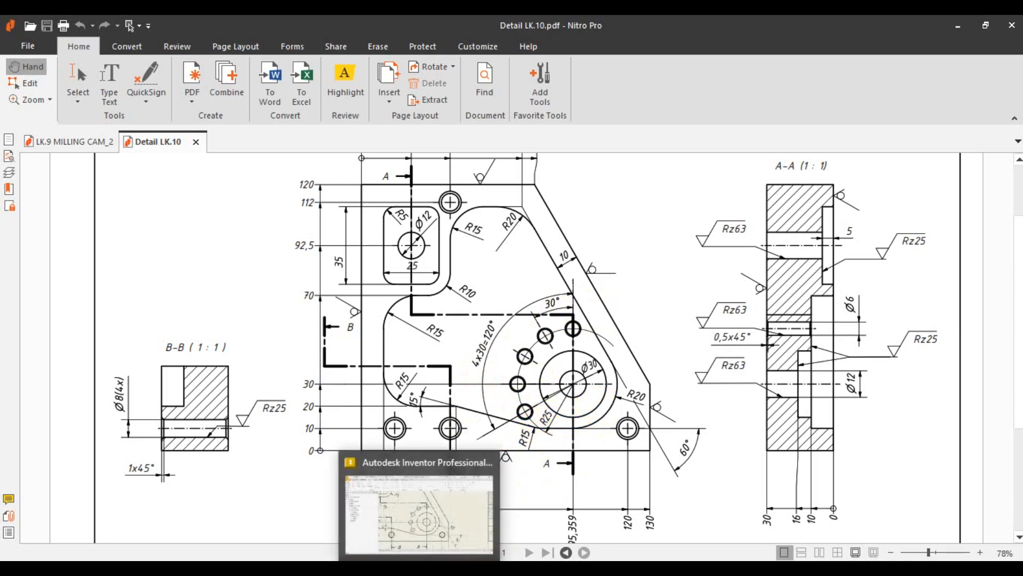
{"action": "left_click", "coordinate": [442, 511]}
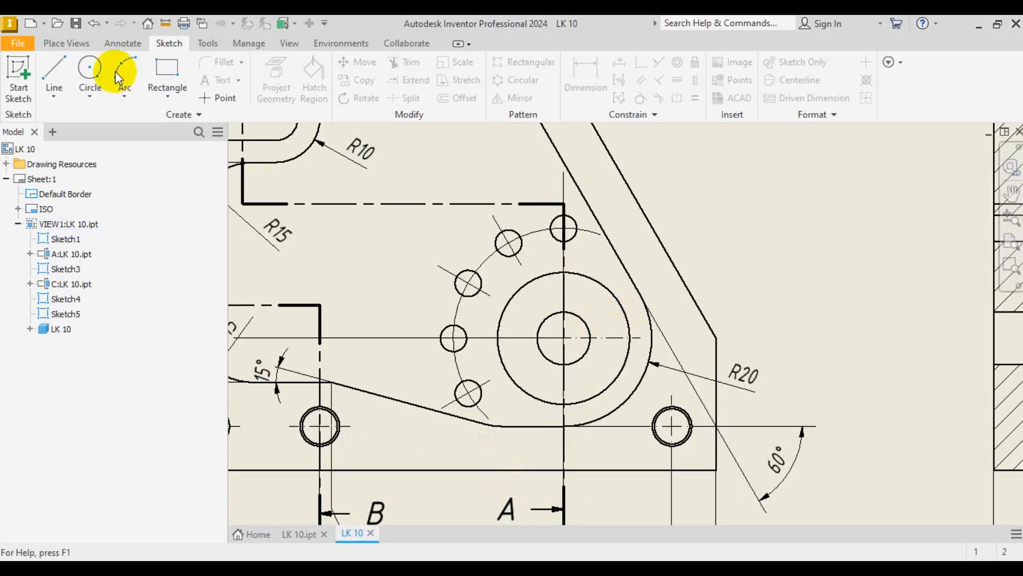
{"action": "left_click", "coordinate": [118, 45]}
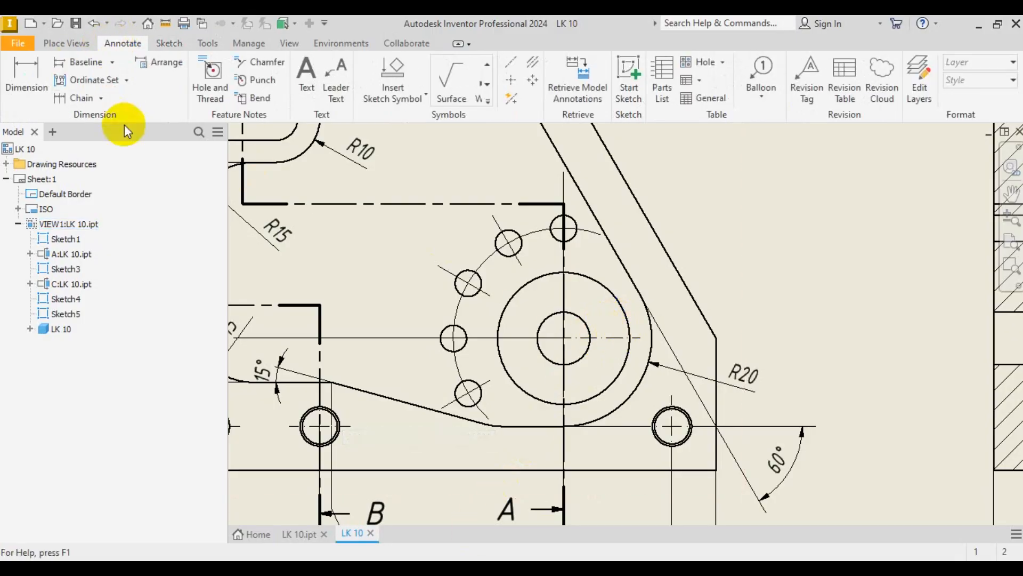
{"action": "left_click", "coordinate": [19, 75]}
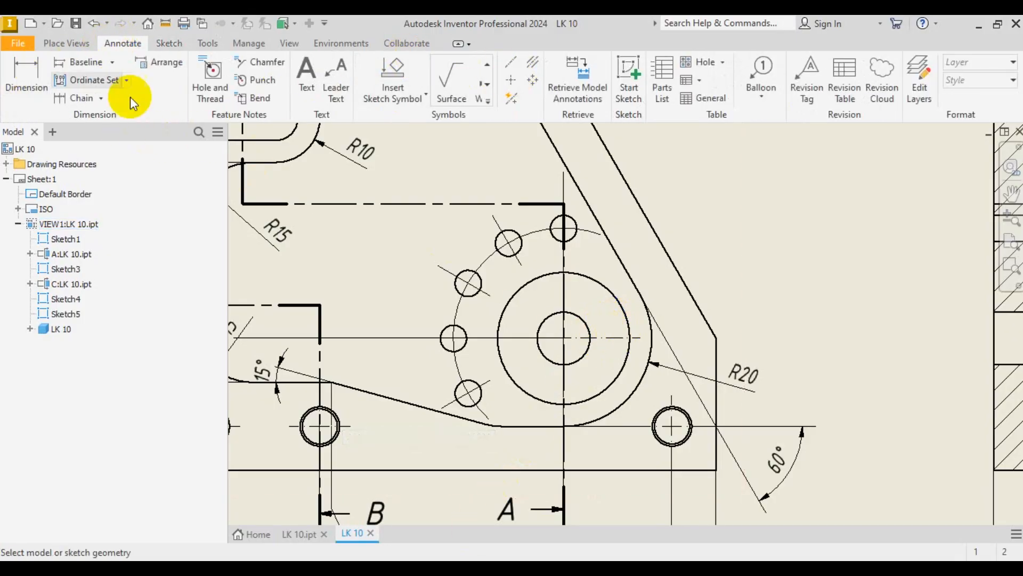
{"action": "left_click", "coordinate": [598, 281]}
{"action": "scroll", "coordinate": [597, 322], "scroll_direction": "up", "scroll_amount": 3}
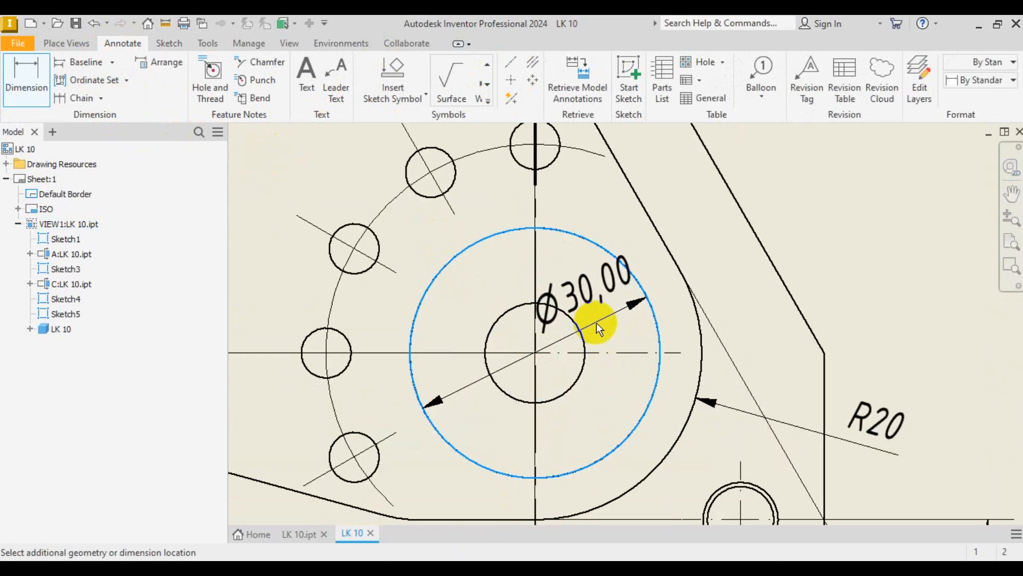
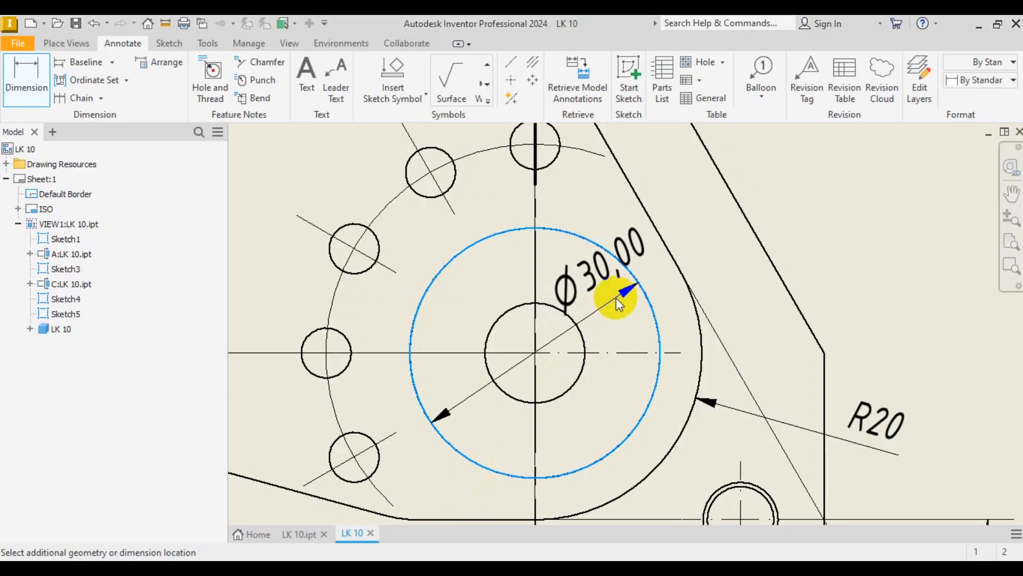
Place the diameter dimension of the larger circle around the bore and set its primary unit precision to 0.
{"action": "left_click", "coordinate": [619, 305]}
{"action": "left_click", "coordinate": [832, 375]}
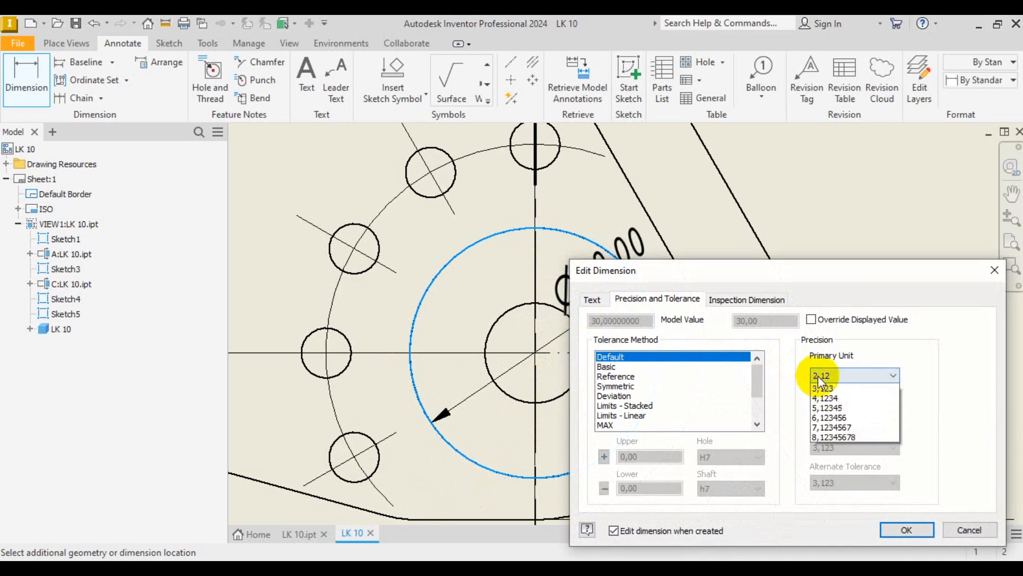
{"action": "left_click", "coordinate": [815, 389]}
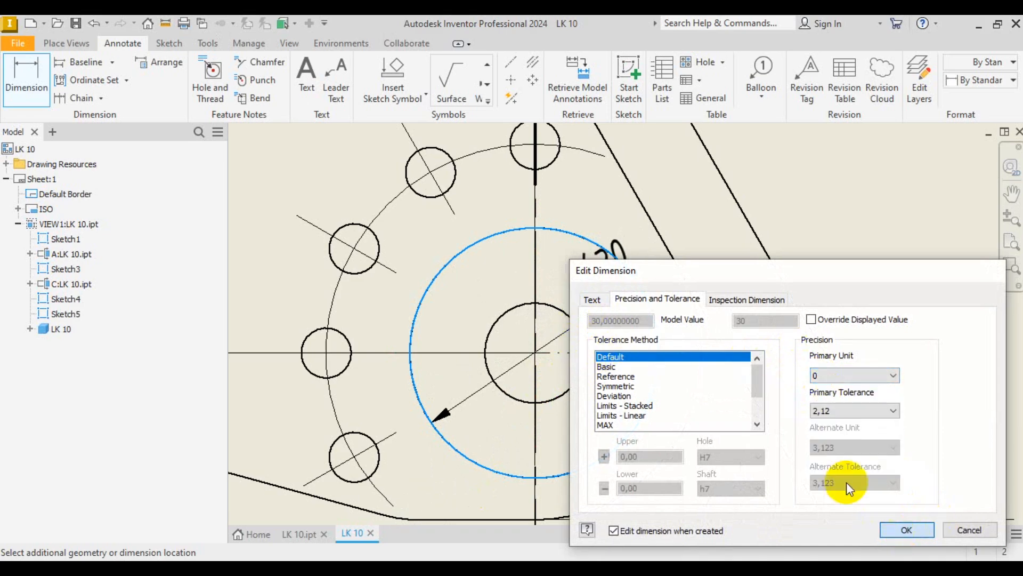
{"action": "left_click", "coordinate": [904, 528]}
Reposition the larger circle's diameter text so it sits inside the circle along its dimension line.
{"action": "scroll", "coordinate": [592, 270], "scroll_direction": "up", "scroll_amount": 3}
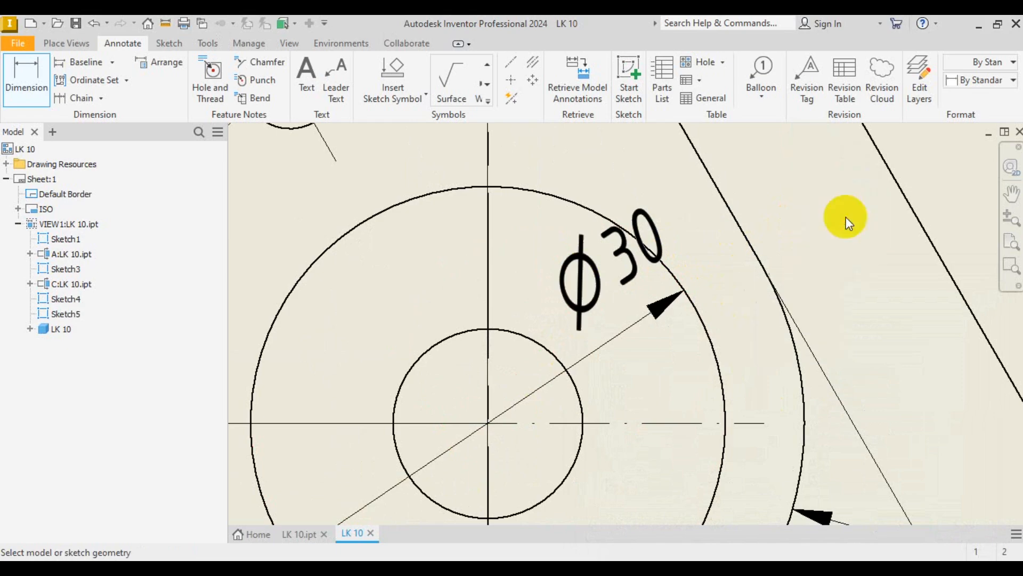
{"action": "left_click_drag", "start_coordinate": [624, 224], "coordinate": [590, 304]}
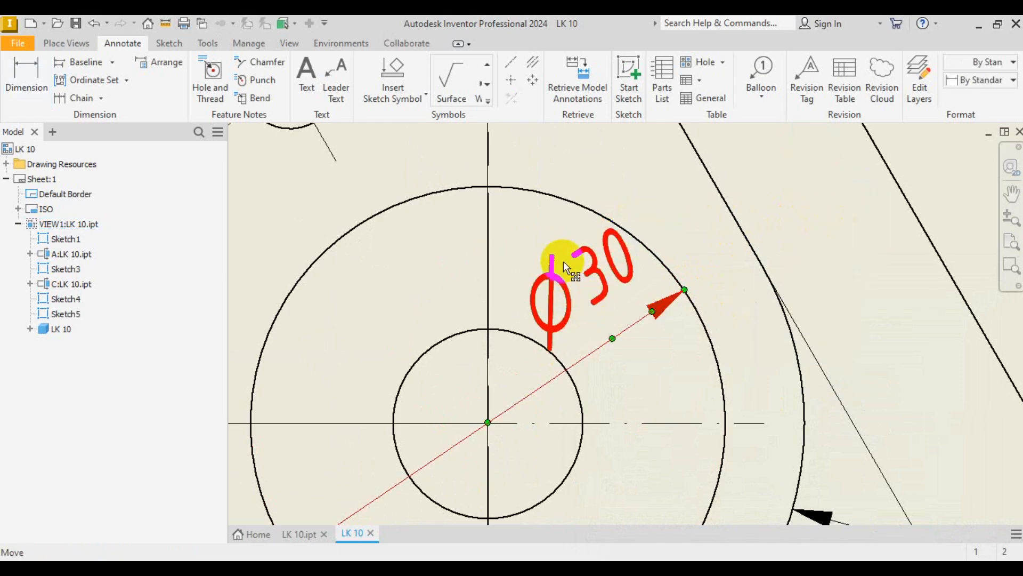
{"action": "scroll", "coordinate": [564, 261], "scroll_direction": "down", "scroll_amount": 4}
{"action": "left_click", "coordinate": [761, 246]}
Check the Detail LK.10 reference drawing in Nitro Pro, and dimension the radius of the small holes' arc in Inventor with primary unit precision 0.
{"action": "left_click", "coordinate": [426, 568]}
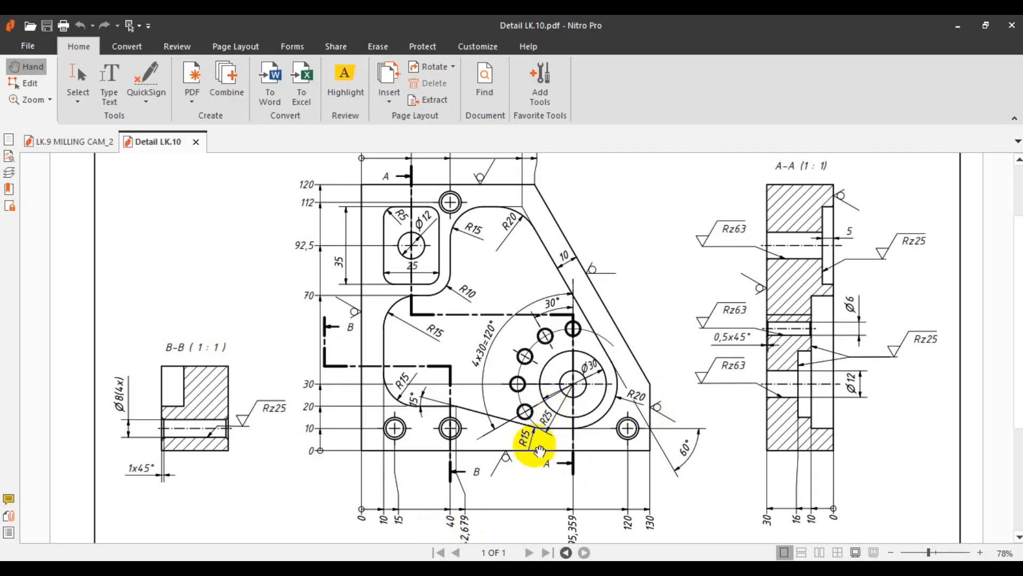
{"action": "left_click", "coordinate": [456, 568]}
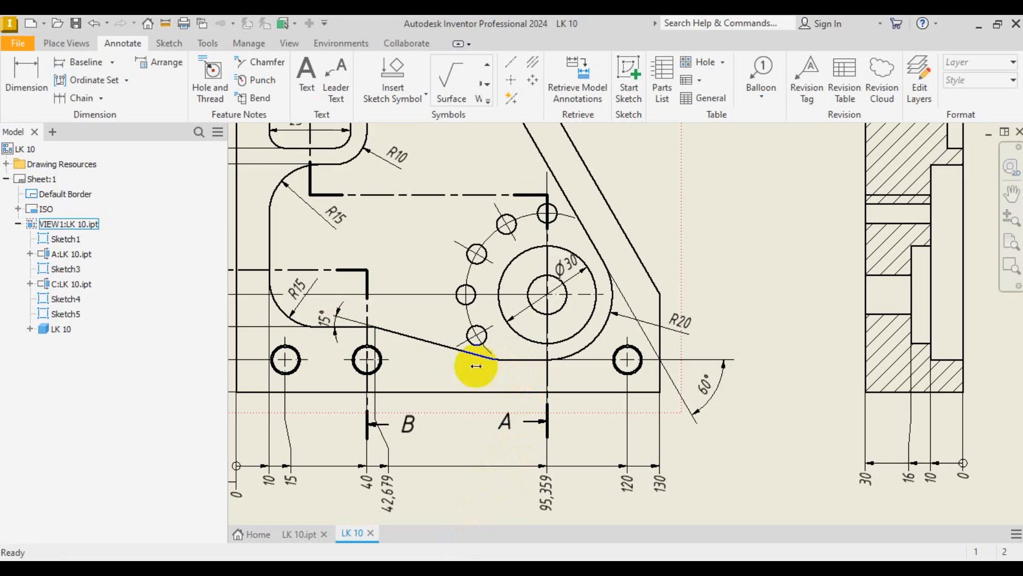
{"action": "left_click", "coordinate": [33, 81]}
{"action": "scroll", "coordinate": [505, 325], "scroll_direction": "up", "scroll_amount": 3}
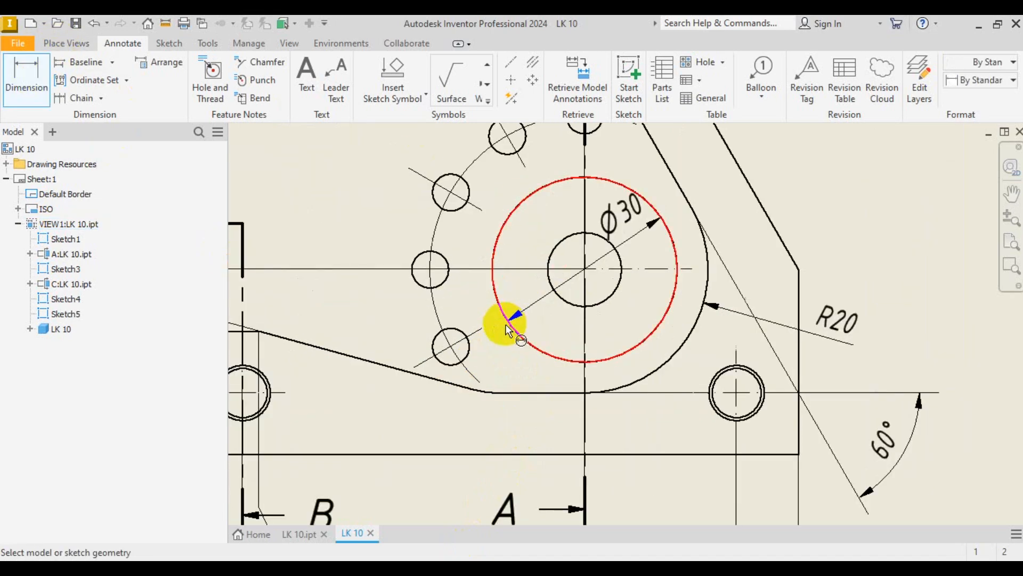
{"action": "left_click", "coordinate": [439, 310]}
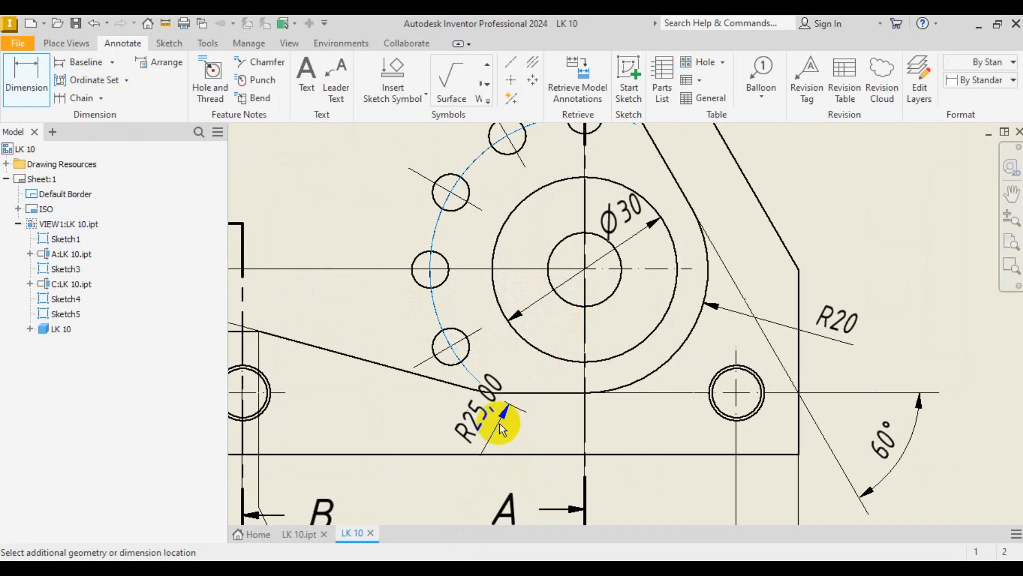
{"action": "key", "text": "alt+Tab"}
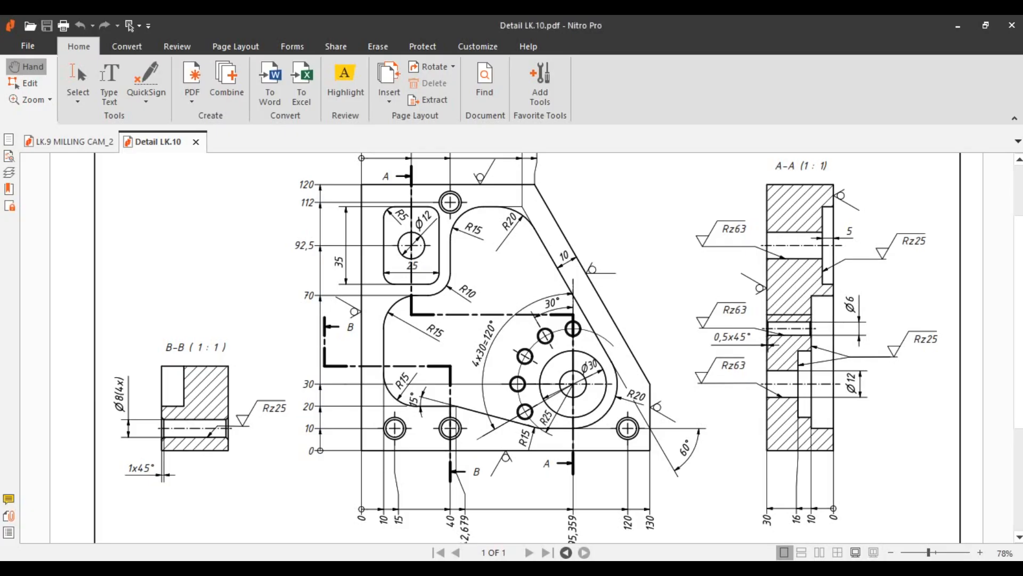
{"action": "key", "text": "alt+Tab"}
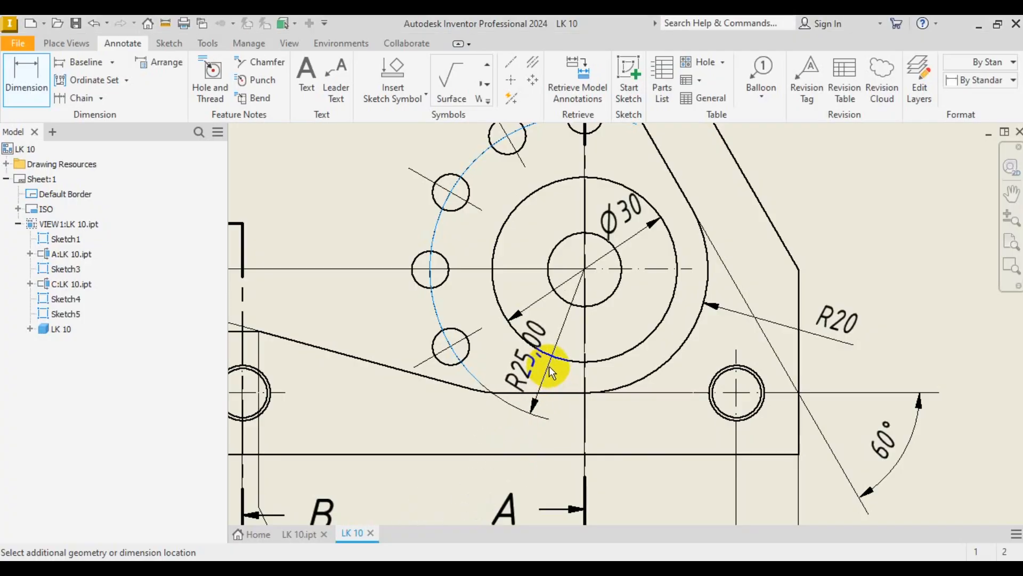
{"action": "left_click", "coordinate": [549, 371]}
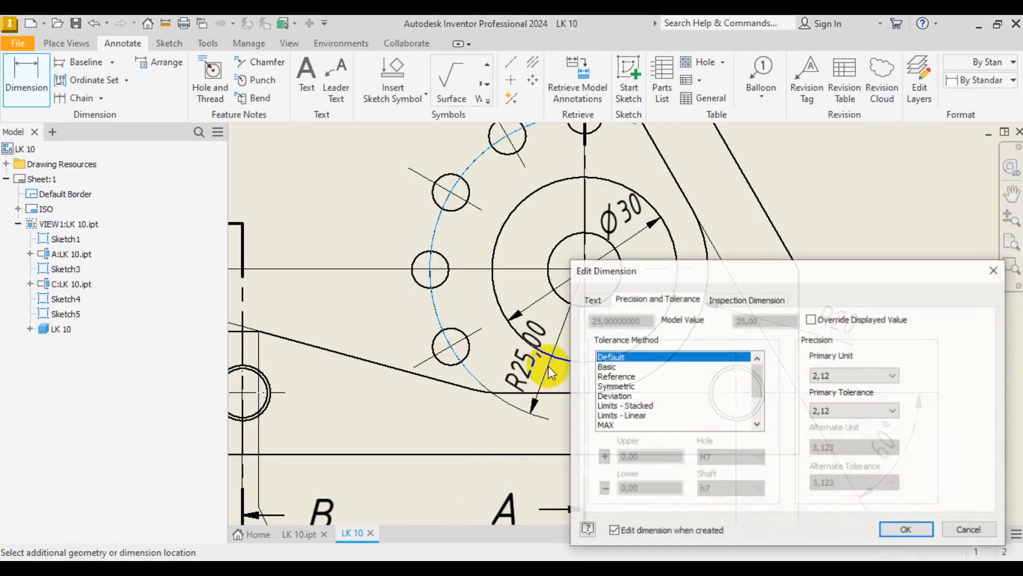
{"action": "left_click", "coordinate": [817, 373]}
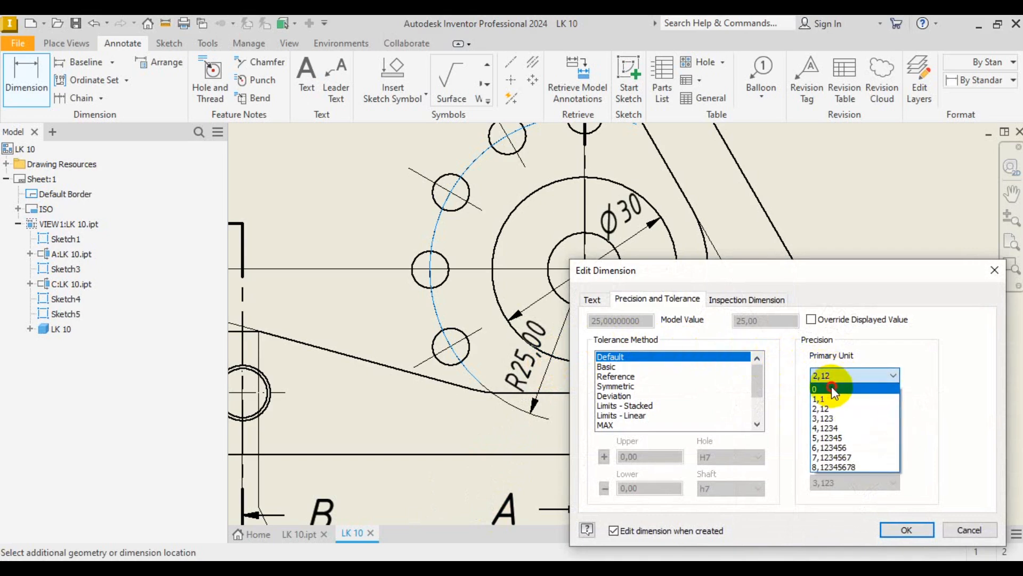
{"action": "left_click", "coordinate": [832, 383]}
{"action": "left_click", "coordinate": [907, 529]}
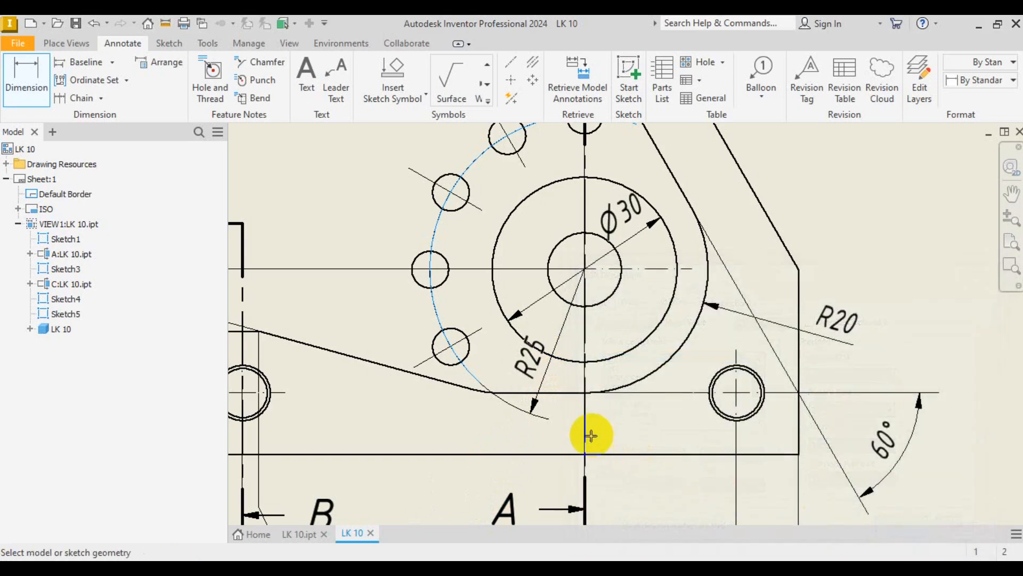
Finish dimensioning and shift the hole arc's radius text along its leader, closer to the arrowhead.
{"action": "scroll", "coordinate": [565, 432], "scroll_direction": "up", "scroll_amount": 3}
{"action": "right_click", "coordinate": [414, 445]}
{"action": "left_click", "coordinate": [464, 446]}
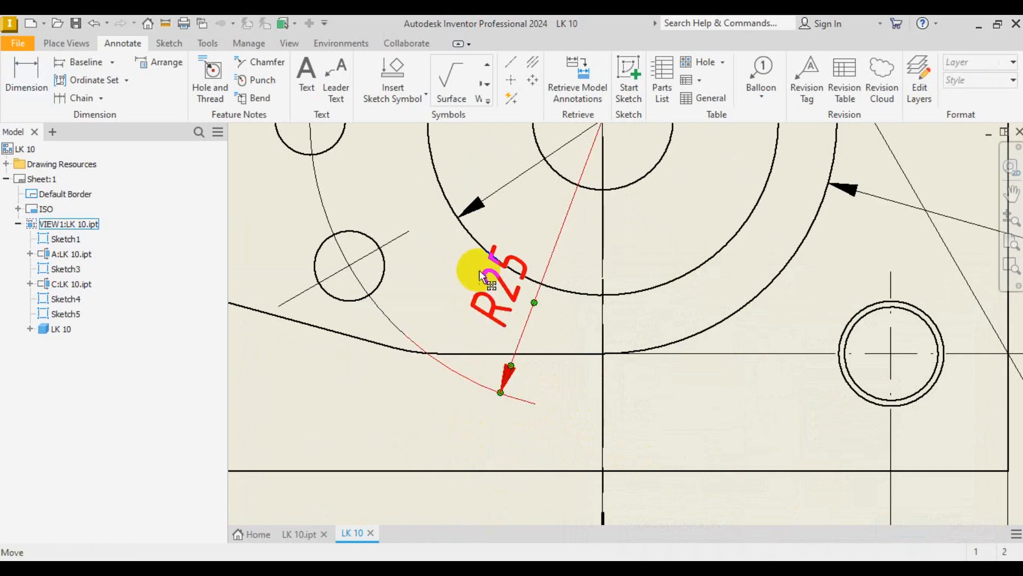
{"action": "left_click_drag", "start_coordinate": [490, 274], "coordinate": [482, 308]}
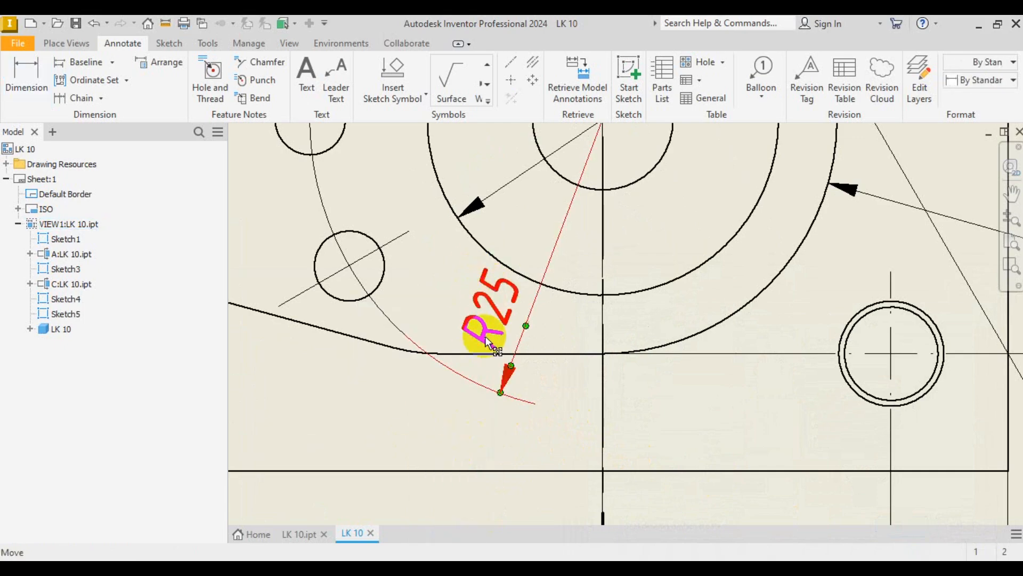
{"action": "scroll", "coordinate": [487, 370], "scroll_direction": "down", "scroll_amount": 2}
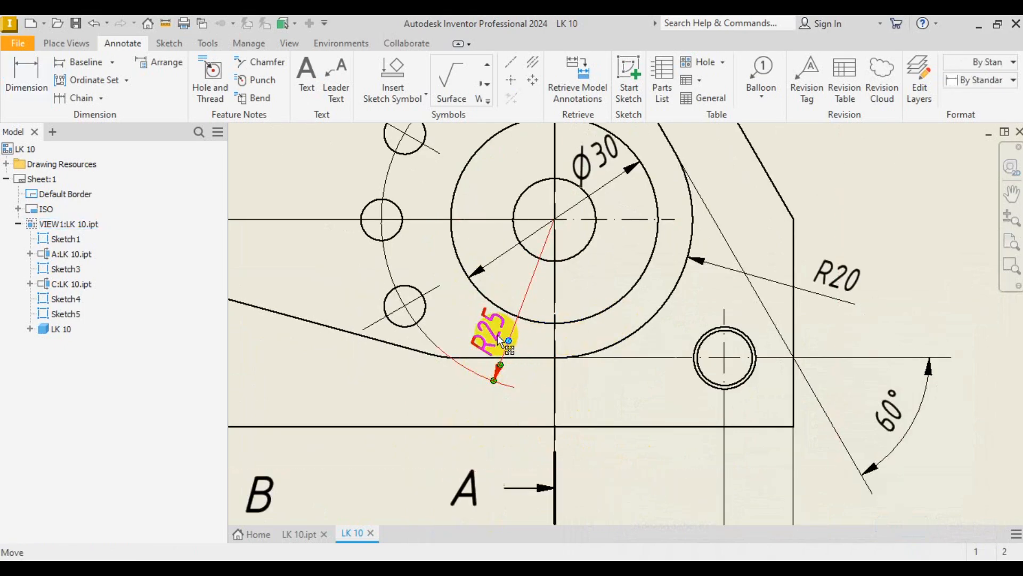
{"action": "right_click", "coordinate": [497, 334]}
{"action": "left_click", "coordinate": [481, 368]}
{"action": "left_click_drag", "start_coordinate": [498, 329], "coordinate": [486, 332]}
Try the Diameter dimension type on the hole arc's radius dimension and switch it back to Radius.
{"action": "right_click", "coordinate": [494, 337]}
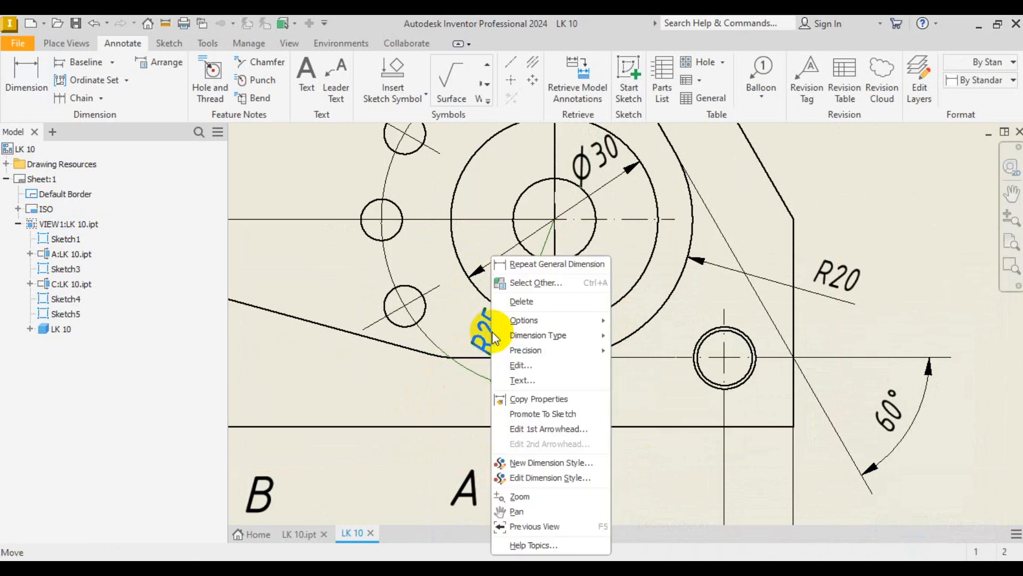
{"action": "mouse_move", "coordinate": [529, 324]}
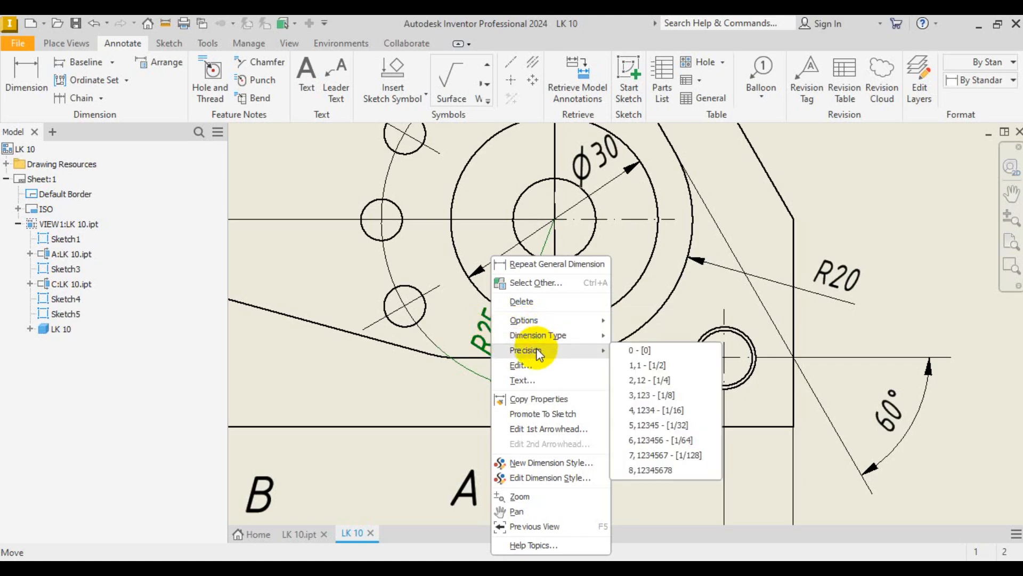
{"action": "mouse_move", "coordinate": [563, 339]}
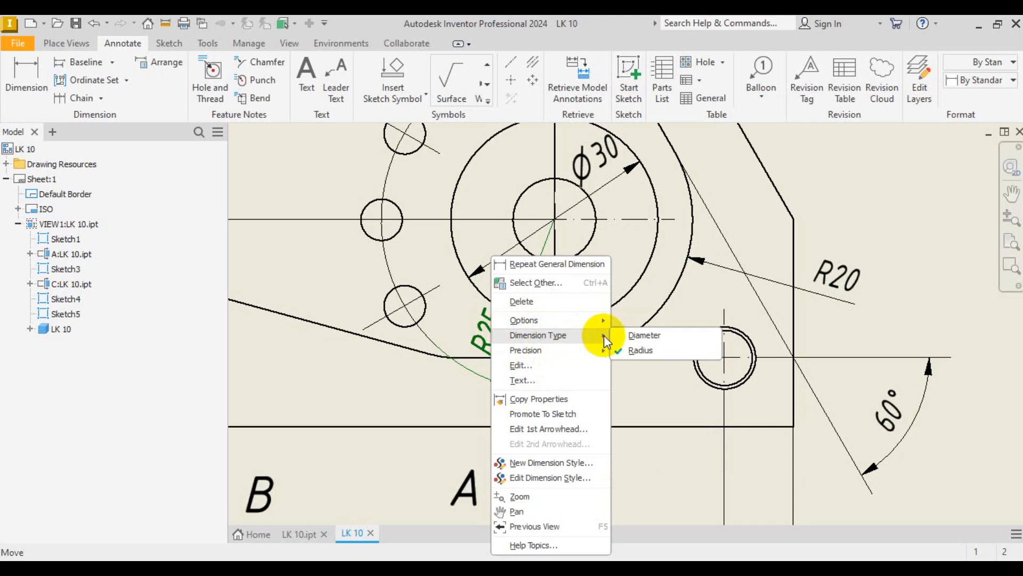
{"action": "left_click", "coordinate": [631, 337]}
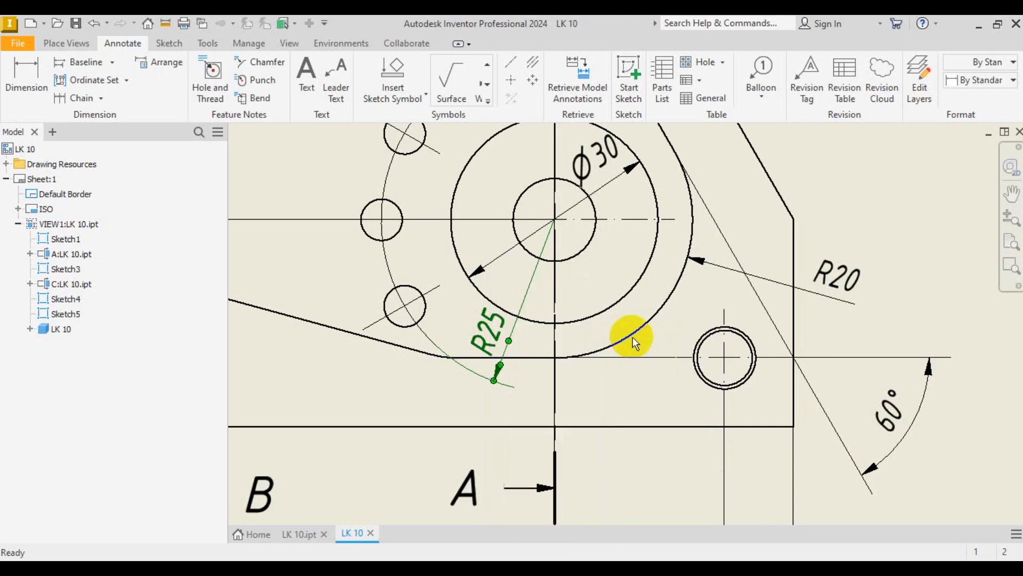
{"action": "left_click", "coordinate": [485, 325]}
{"action": "right_click", "coordinate": [485, 325]}
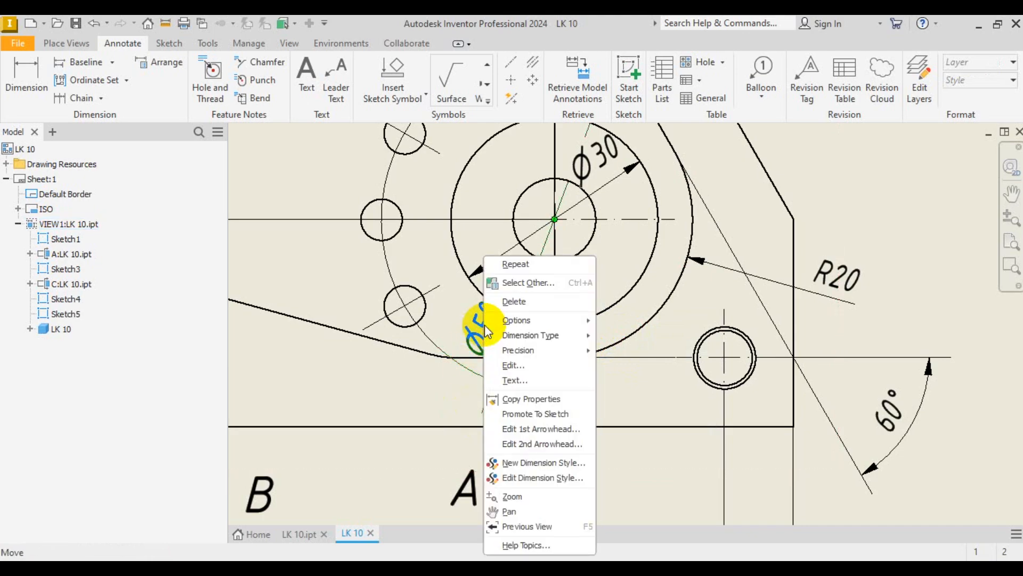
{"action": "mouse_move", "coordinate": [574, 325]}
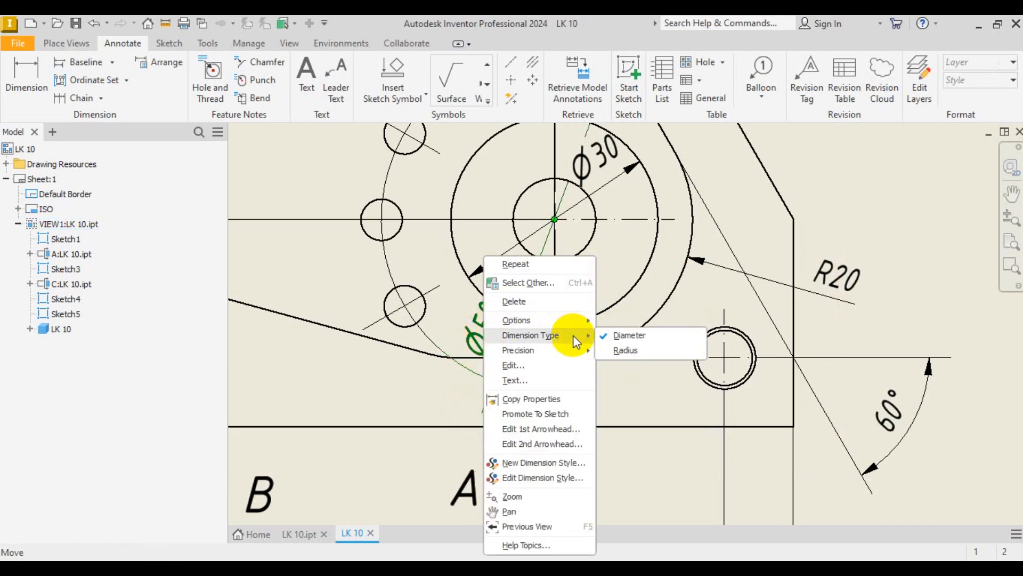
{"action": "left_click", "coordinate": [633, 352]}
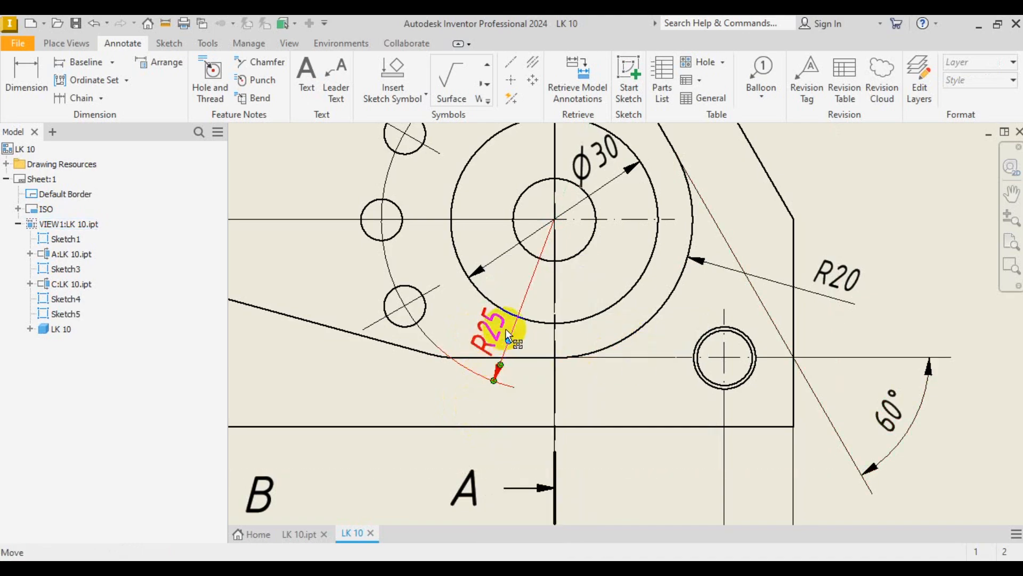
{"action": "left_click_drag", "start_coordinate": [480, 306], "coordinate": [482, 345]}
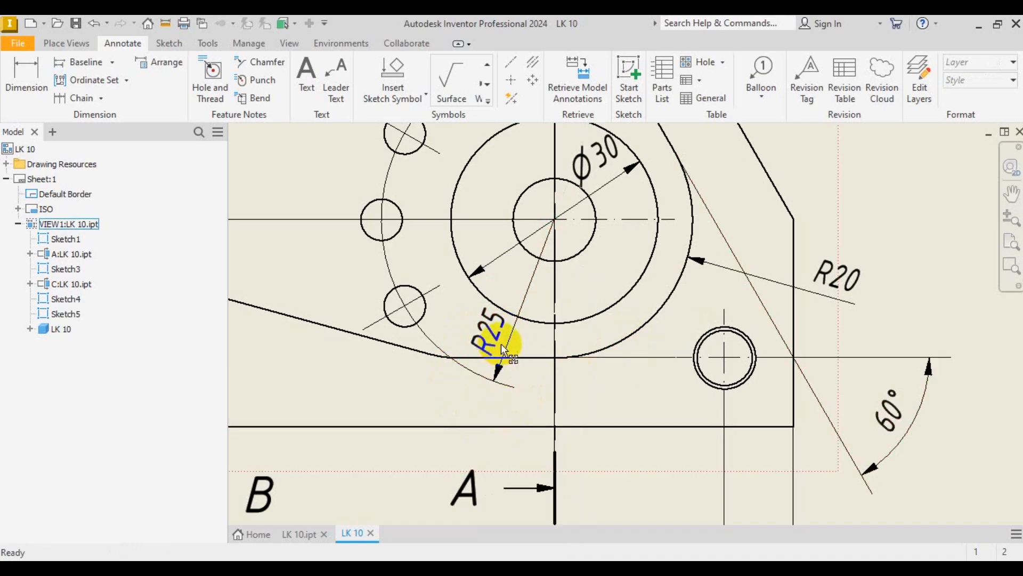
{"action": "right_click", "coordinate": [501, 339]}
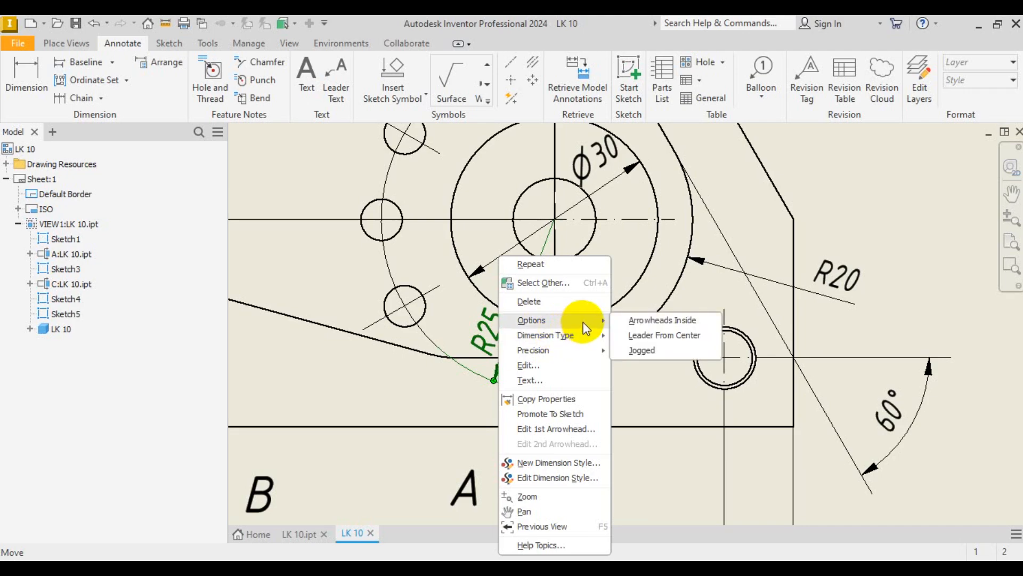
{"action": "mouse_move", "coordinate": [578, 333]}
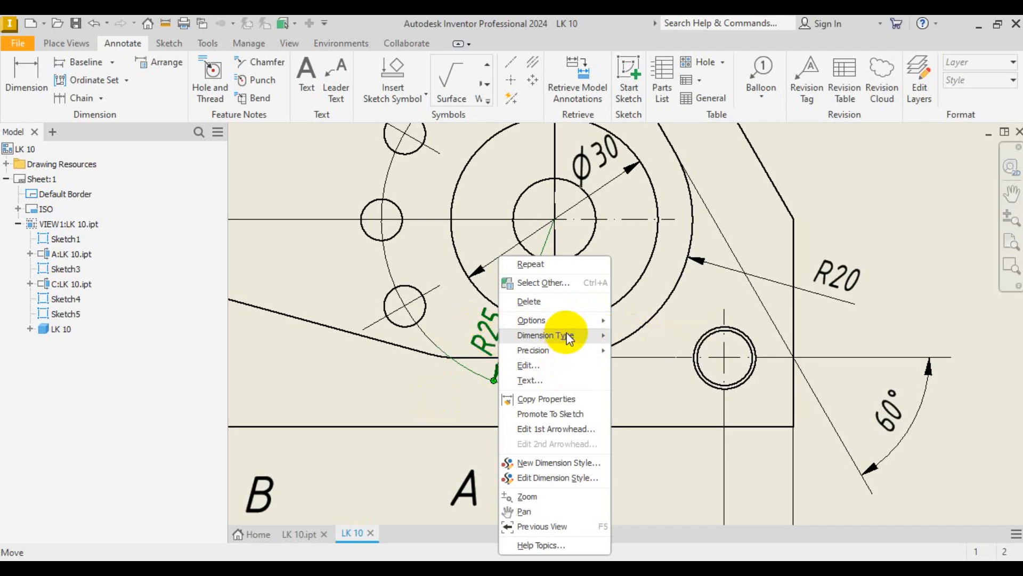
{"action": "left_click", "coordinate": [417, 397]}
{"action": "left_click", "coordinate": [369, 392]}
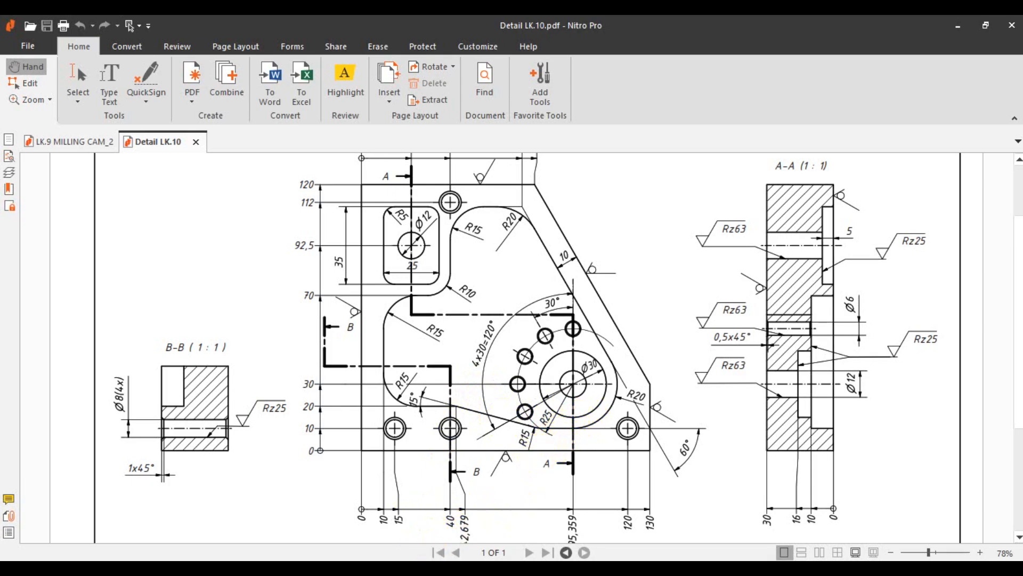
Add an angular dimension between the vertical centreline and the adjacent small hole's centreline, with angular unit precision 0.
{"action": "left_click", "coordinate": [470, 542]}
{"action": "scroll", "coordinate": [571, 343], "scroll_direction": "down", "scroll_amount": 3}
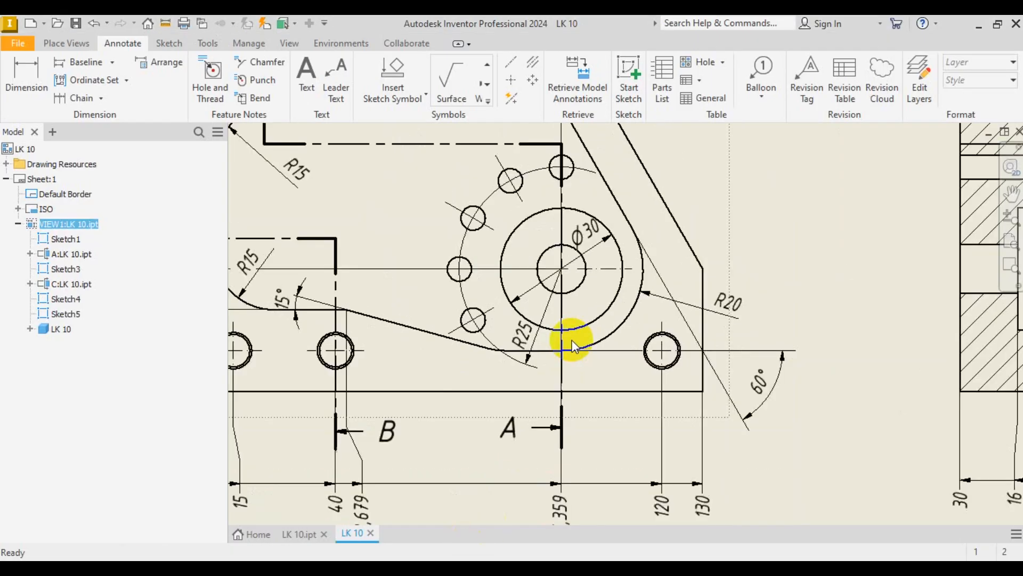
{"action": "scroll", "coordinate": [574, 259], "scroll_direction": "up", "scroll_amount": 5}
{"action": "left_click", "coordinate": [27, 74]}
{"action": "left_click", "coordinate": [483, 218]}
{"action": "left_click", "coordinate": [362, 295]}
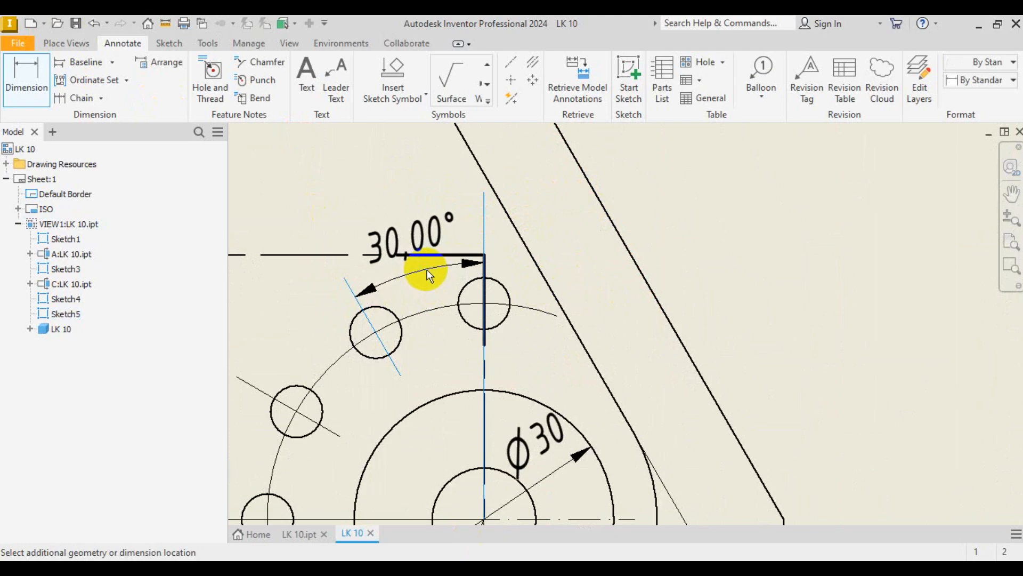
{"action": "left_click", "coordinate": [426, 270]}
{"action": "left_click", "coordinate": [853, 374]}
{"action": "left_click", "coordinate": [831, 387]}
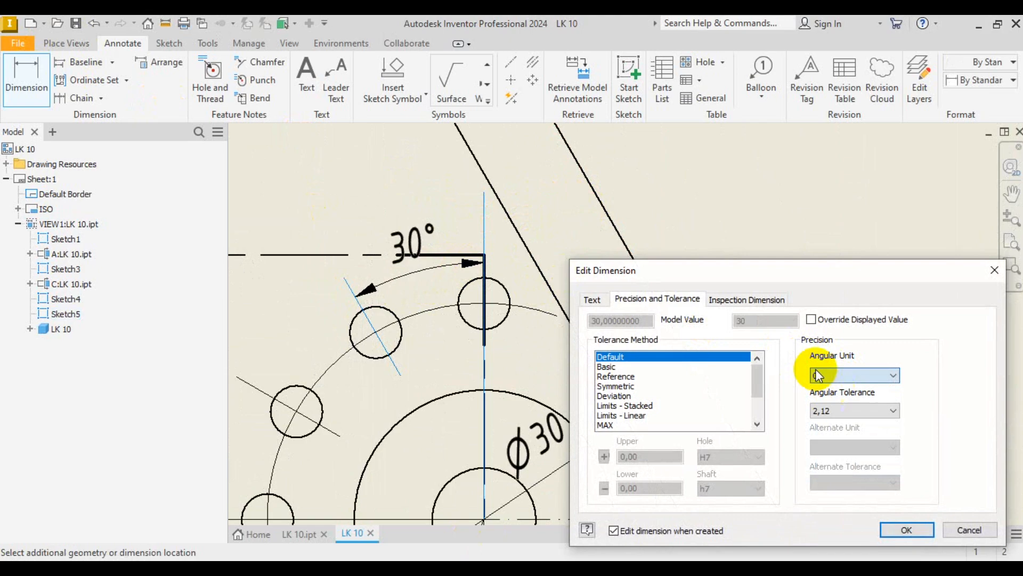
{"action": "left_click", "coordinate": [896, 531]}
Add an angular dimension from the vertical centreline to the lowest small hole's centreline, with angular unit precision 0.
{"action": "scroll", "coordinate": [599, 217], "scroll_direction": "down", "scroll_amount": 2}
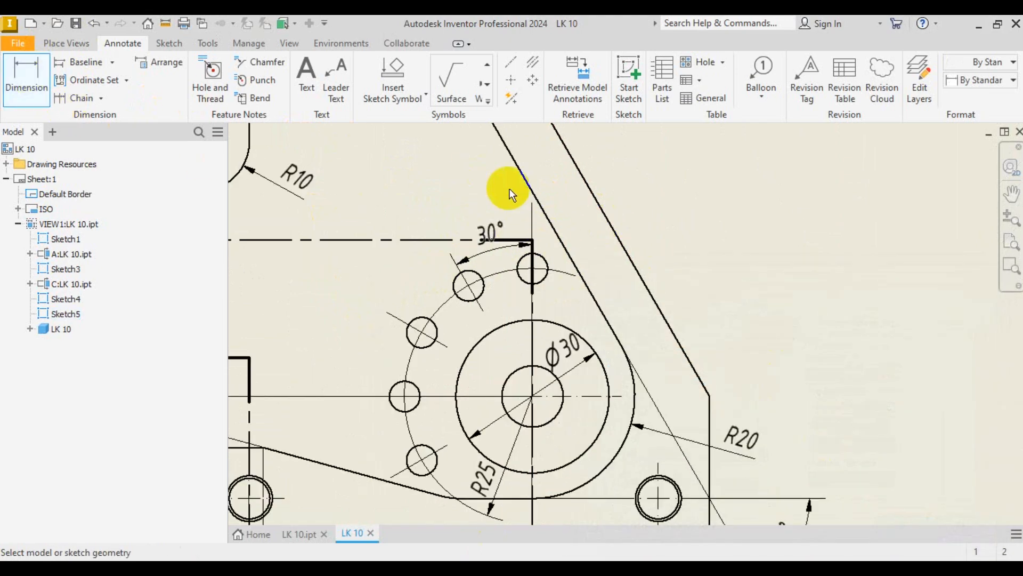
{"action": "left_click", "coordinate": [529, 217]}
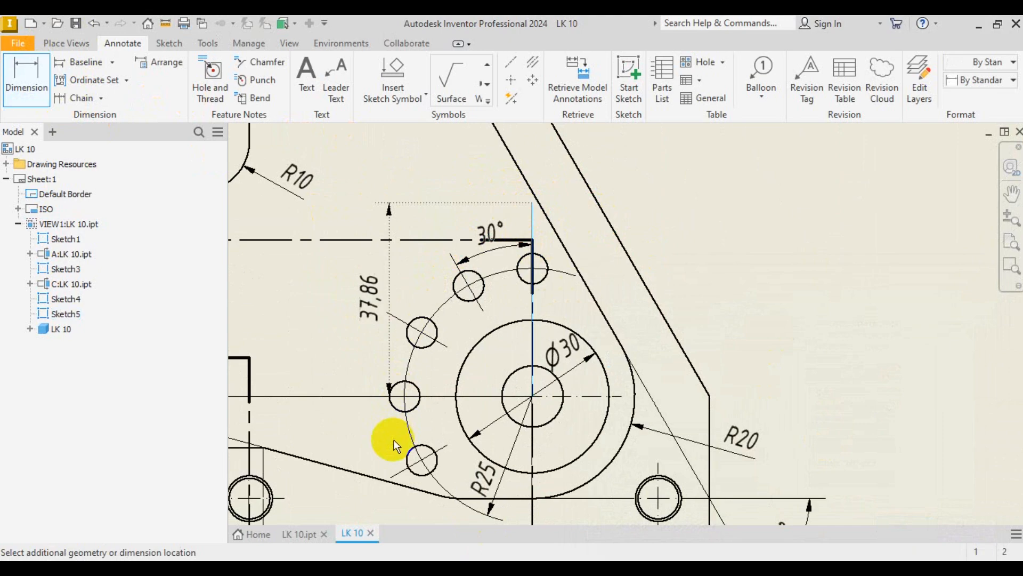
{"action": "left_click", "coordinate": [407, 467]}
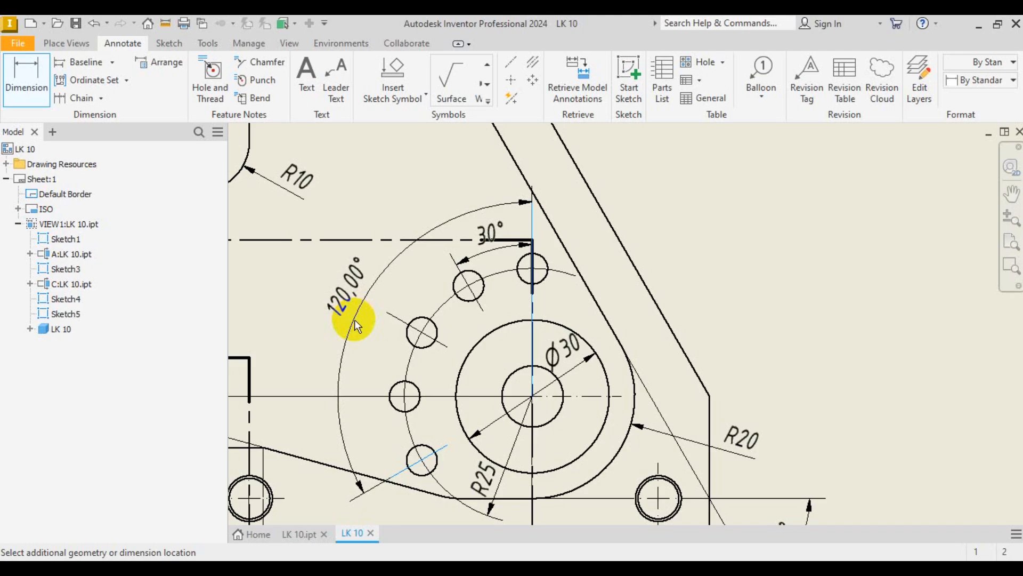
{"action": "left_click", "coordinate": [353, 319]}
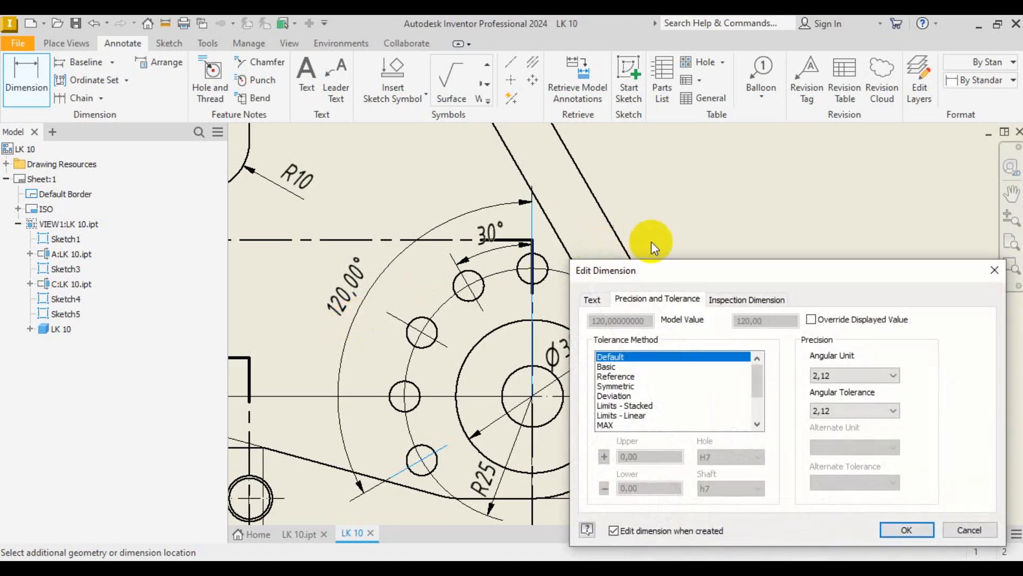
{"action": "left_click", "coordinate": [873, 380]}
{"action": "left_click", "coordinate": [851, 389]}
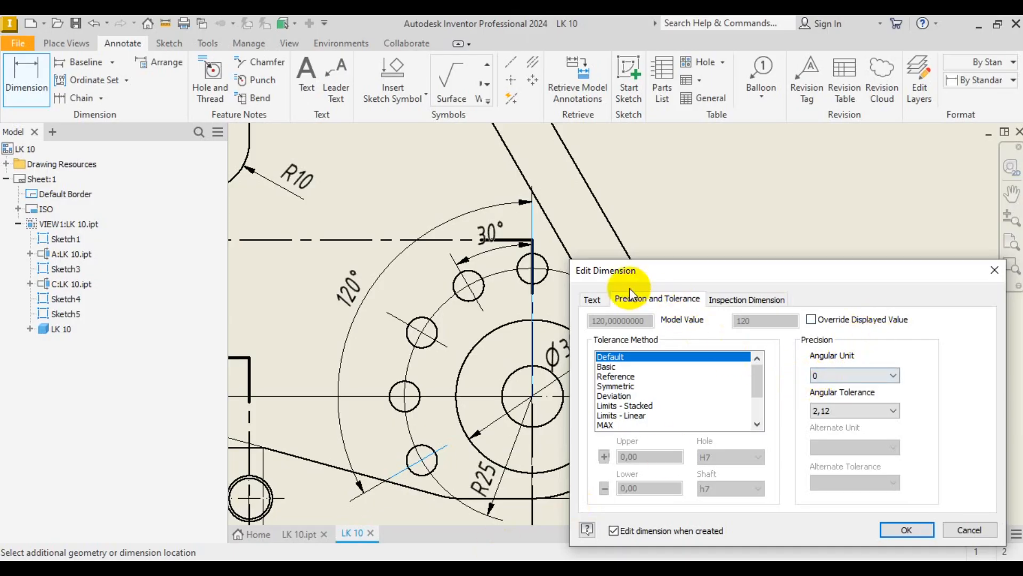
Prefix the overall hole-pattern angle's text with 4x30= and accept the dimension.
{"action": "left_click", "coordinate": [593, 300]}
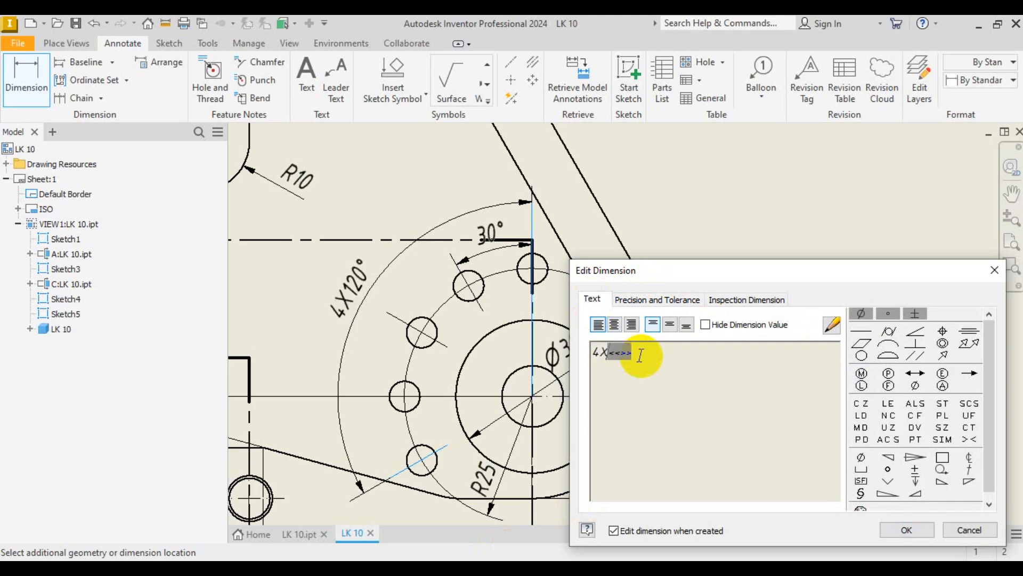
{"action": "type", "text": "x30"}
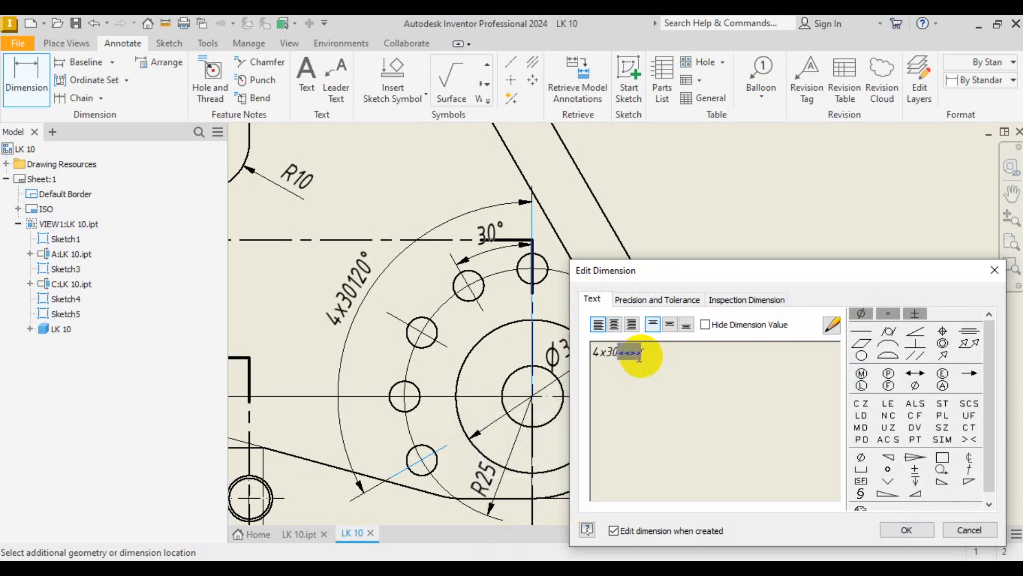
{"action": "type", "text": "="}
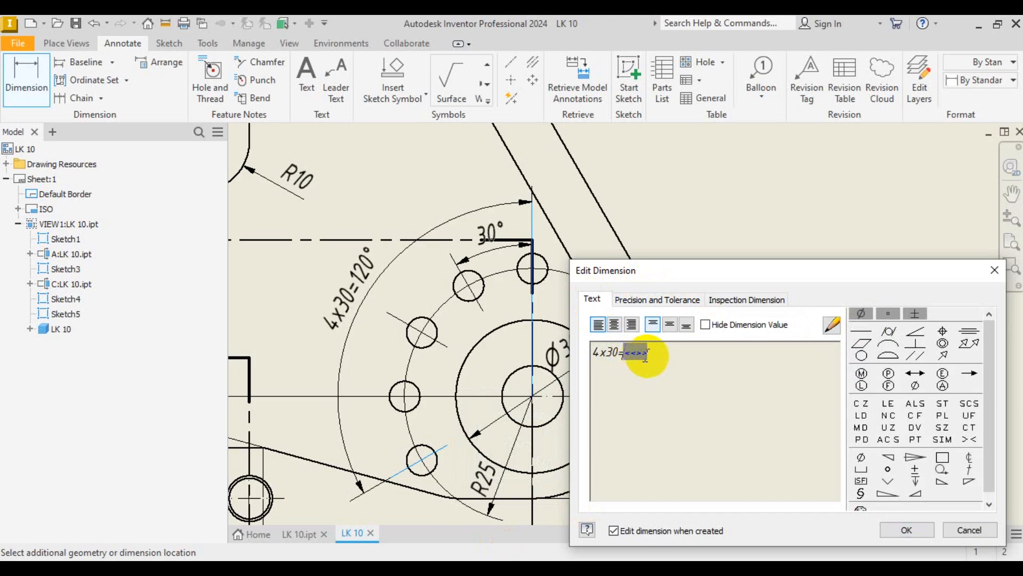
{"action": "left_click", "coordinate": [914, 532]}
Compare the hole-pattern and lower pocket dimensions with the Detail LK.10 reference in Nitro Pro, and return to the Inventor drawing.
{"action": "scroll", "coordinate": [490, 240], "scroll_direction": "down", "scroll_amount": 3}
{"action": "left_click", "coordinate": [414, 568]}
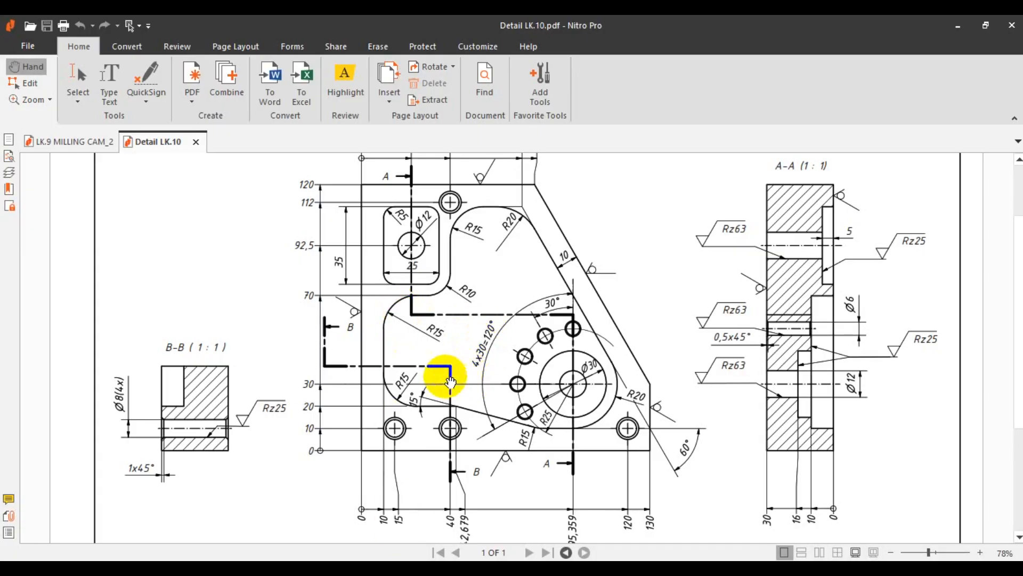
{"action": "left_click", "coordinate": [419, 568]}
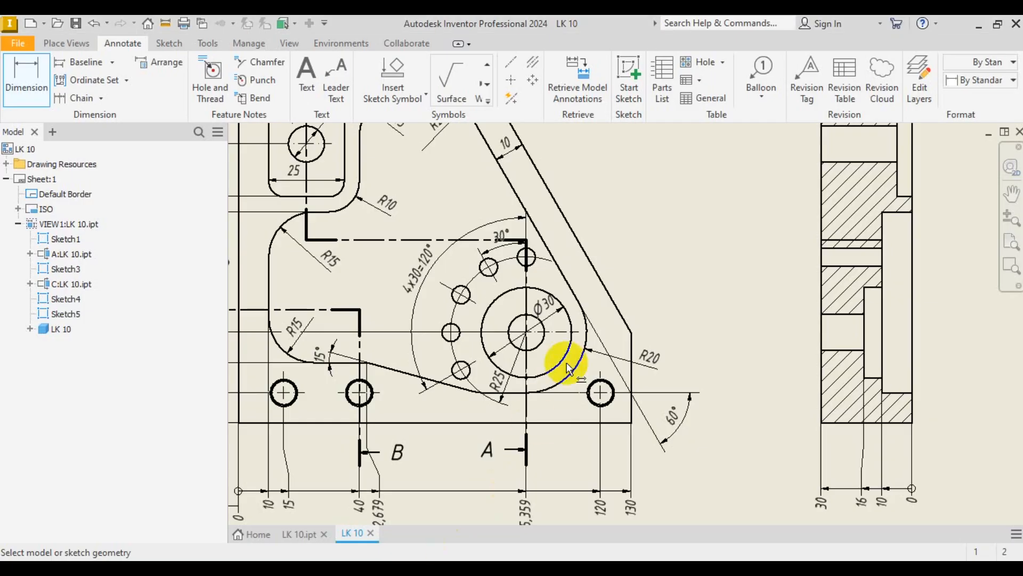
{"action": "scroll", "coordinate": [571, 366], "scroll_direction": "up", "scroll_amount": 3}
{"action": "scroll", "coordinate": [537, 279], "scroll_direction": "down", "scroll_amount": 1}
{"action": "scroll", "coordinate": [439, 383], "scroll_direction": "up", "scroll_amount": 3}
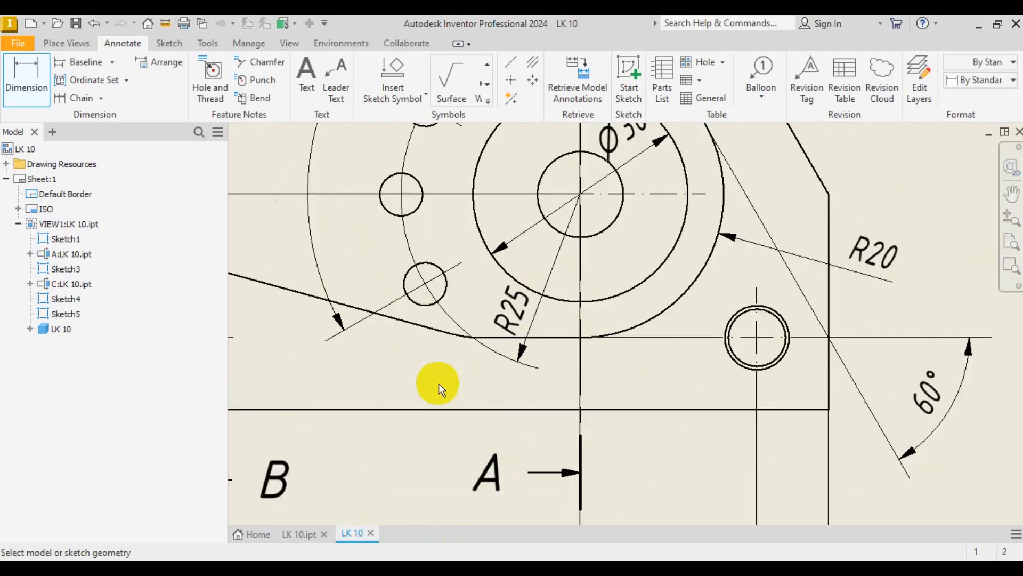
{"action": "left_click", "coordinate": [443, 568]}
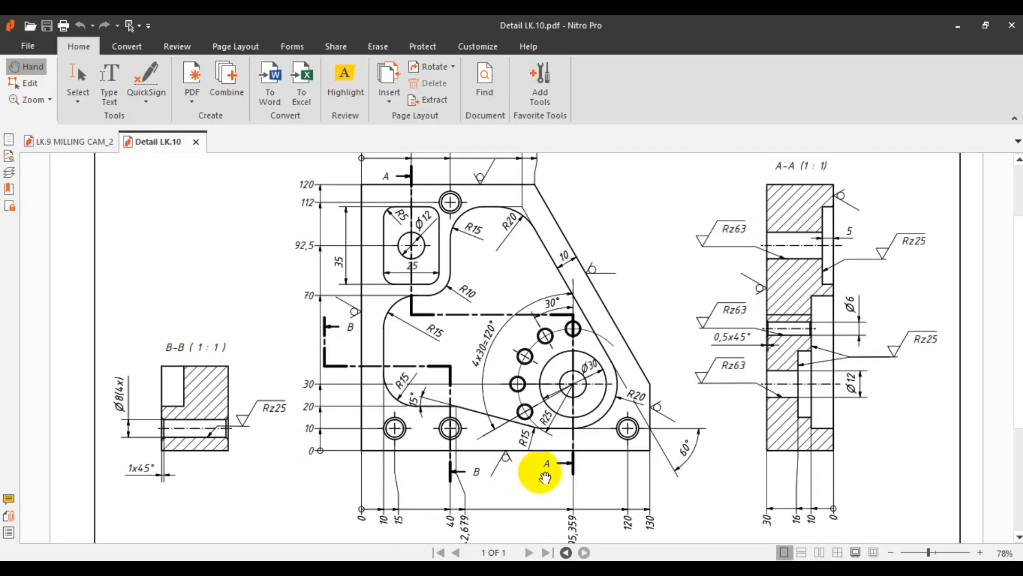
{"action": "left_click", "coordinate": [419, 568]}
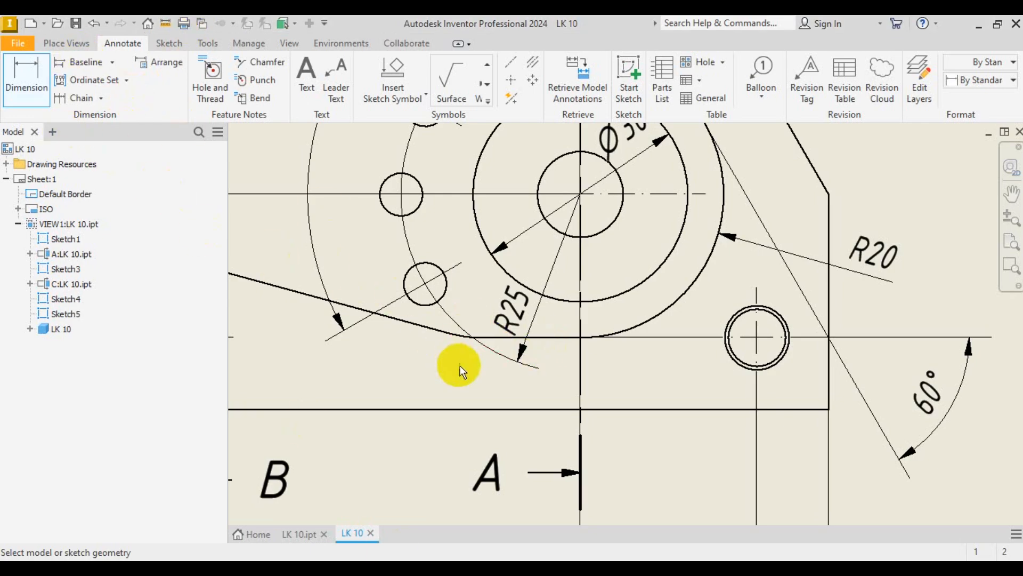
Dimension the radius of the fillet between the pocket's sloped and horizontal lower edges, with primary unit precision 0.
{"action": "scroll", "coordinate": [460, 354], "scroll_direction": "up", "scroll_amount": 6}
{"action": "left_click", "coordinate": [436, 309]}
{"action": "scroll", "coordinate": [494, 247], "scroll_direction": "down", "scroll_amount": 4}
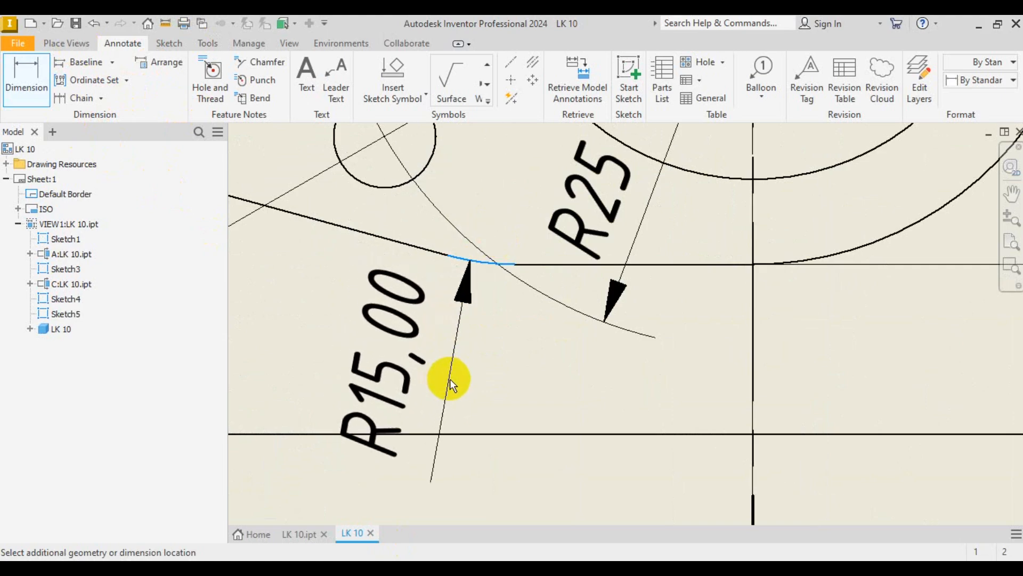
{"action": "left_click", "coordinate": [449, 379]}
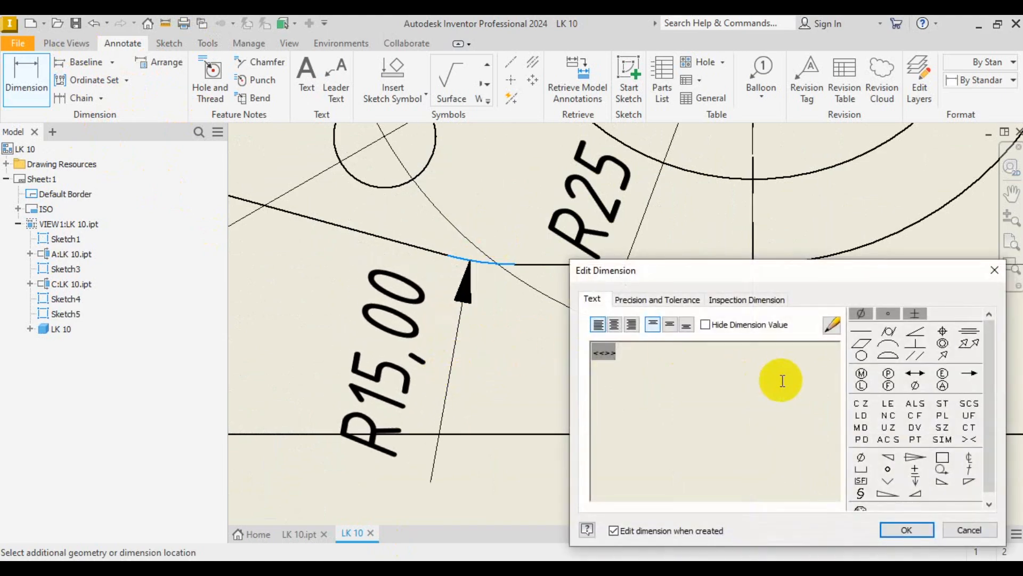
{"action": "left_click", "coordinate": [664, 298]}
{"action": "left_click", "coordinate": [864, 375]}
{"action": "left_click", "coordinate": [852, 389]}
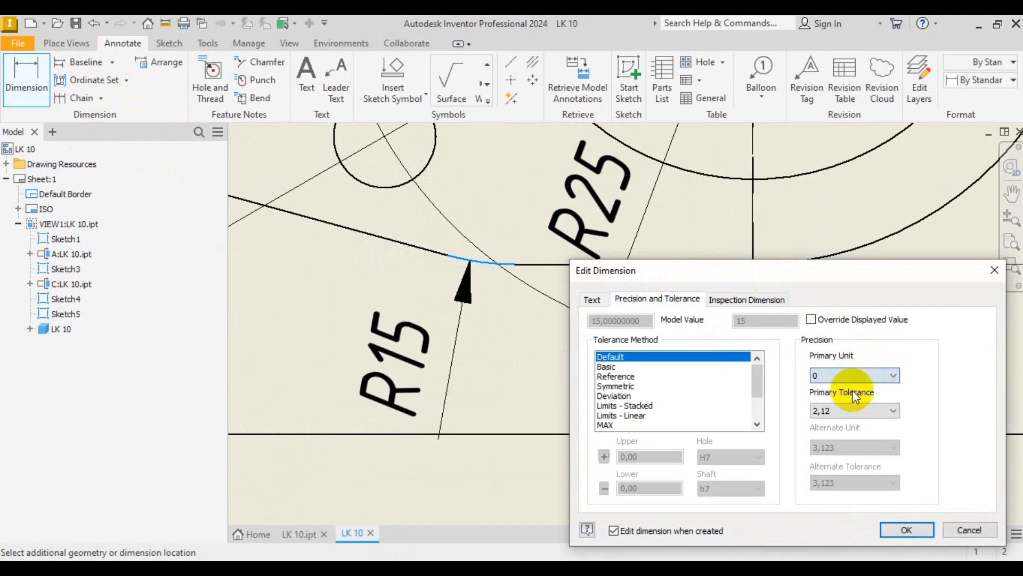
{"action": "left_click", "coordinate": [906, 529]}
Check the main view's dimensions and the surface texture symbols against the Detail LK.10 reference in Nitro Pro.
{"action": "scroll", "coordinate": [451, 376], "scroll_direction": "down", "scroll_amount": 5}
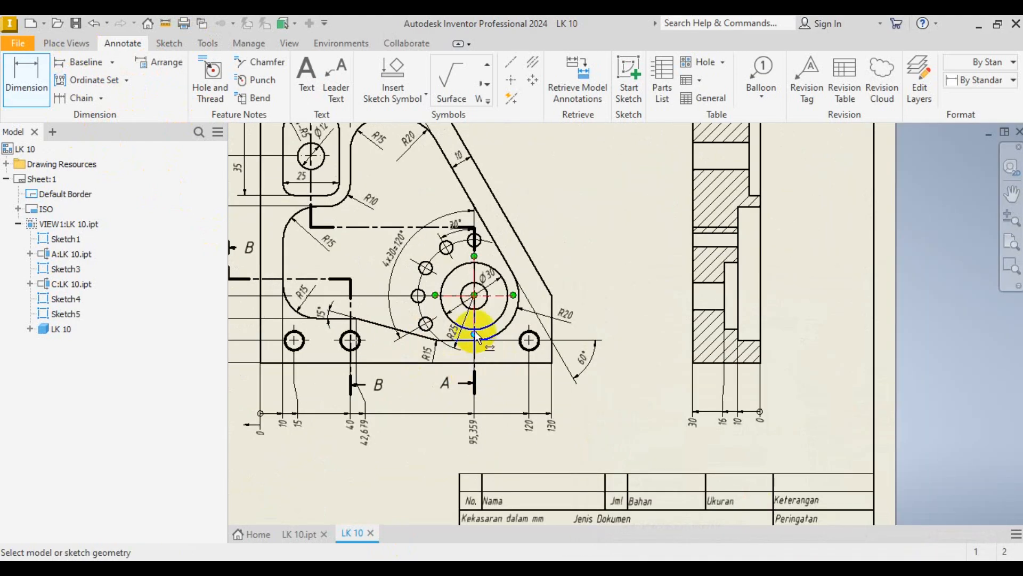
{"action": "left_click", "coordinate": [443, 568]}
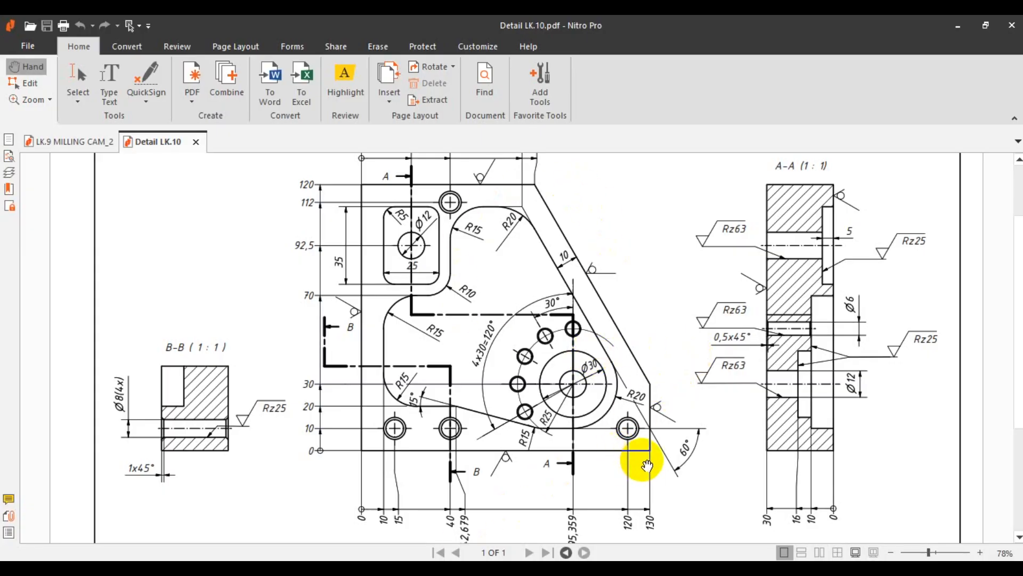
{"action": "scroll", "coordinate": [646, 465], "scroll_direction": "down", "scroll_amount": 2}
{"action": "scroll", "coordinate": [647, 465], "scroll_direction": "up", "scroll_amount": 2}
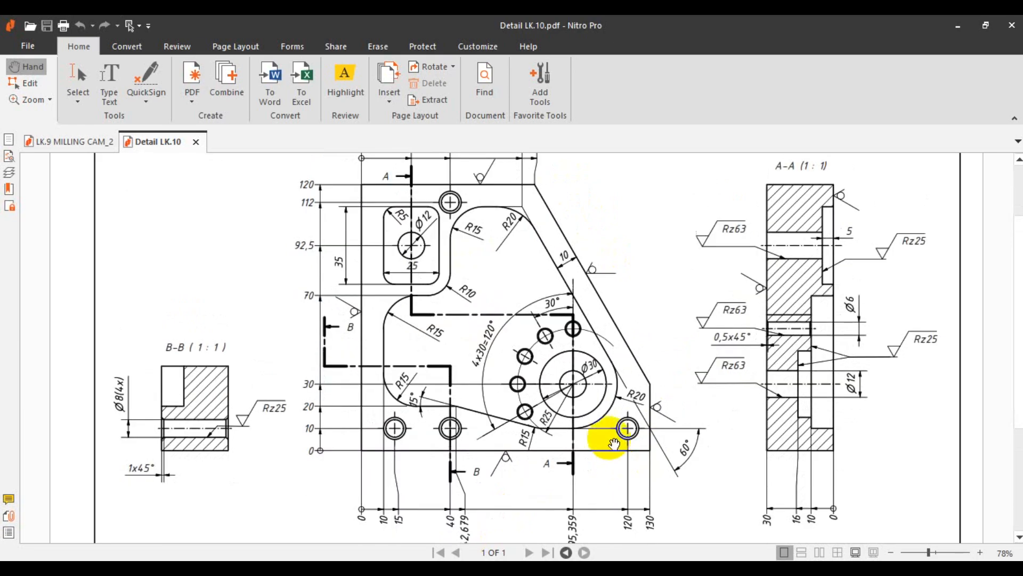
{"action": "scroll", "coordinate": [612, 441], "scroll_direction": "up", "scroll_amount": 2}
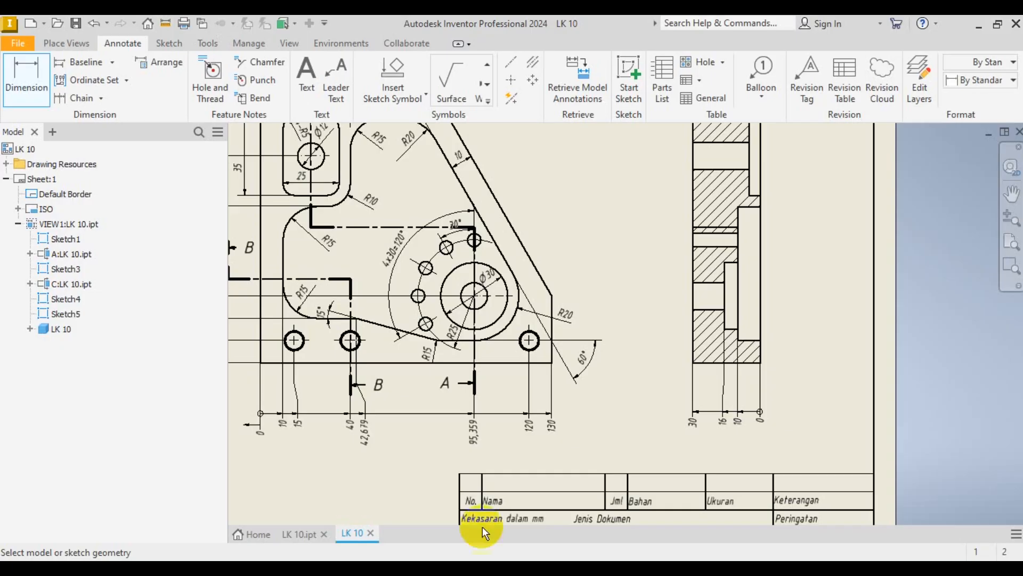
{"action": "scroll", "coordinate": [537, 377], "scroll_direction": "down", "scroll_amount": 3}
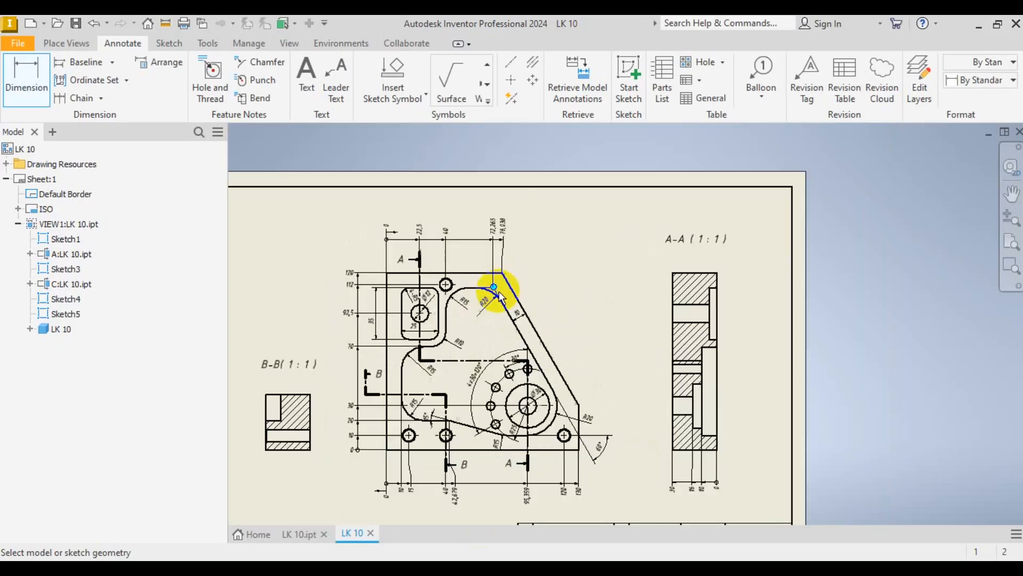
{"action": "scroll", "coordinate": [504, 299], "scroll_direction": "up", "scroll_amount": 6}
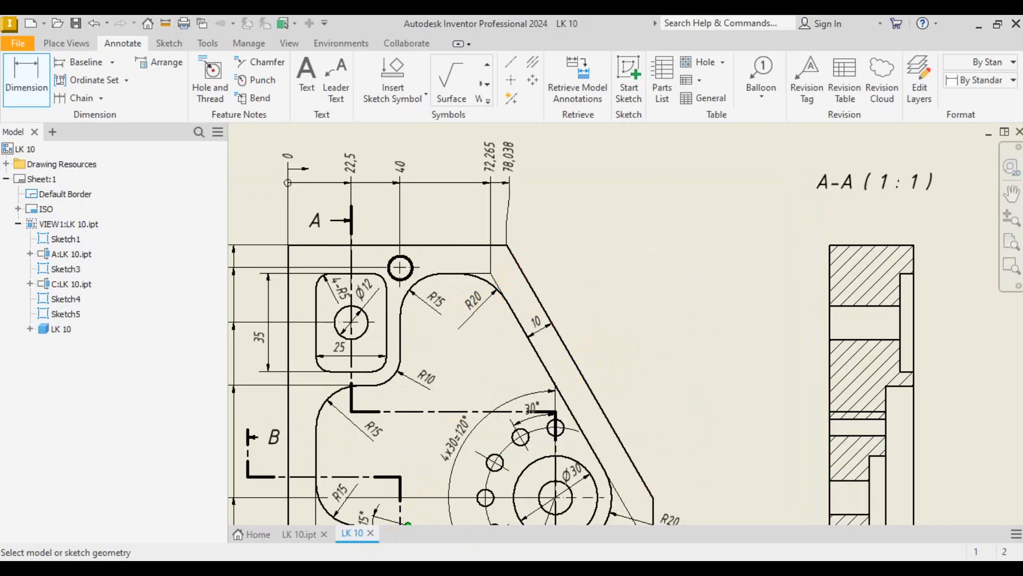
{"action": "left_click", "coordinate": [393, 568]}
{"action": "left_click", "coordinate": [411, 568]}
{"action": "scroll", "coordinate": [414, 159], "scroll_direction": "down", "scroll_amount": 2}
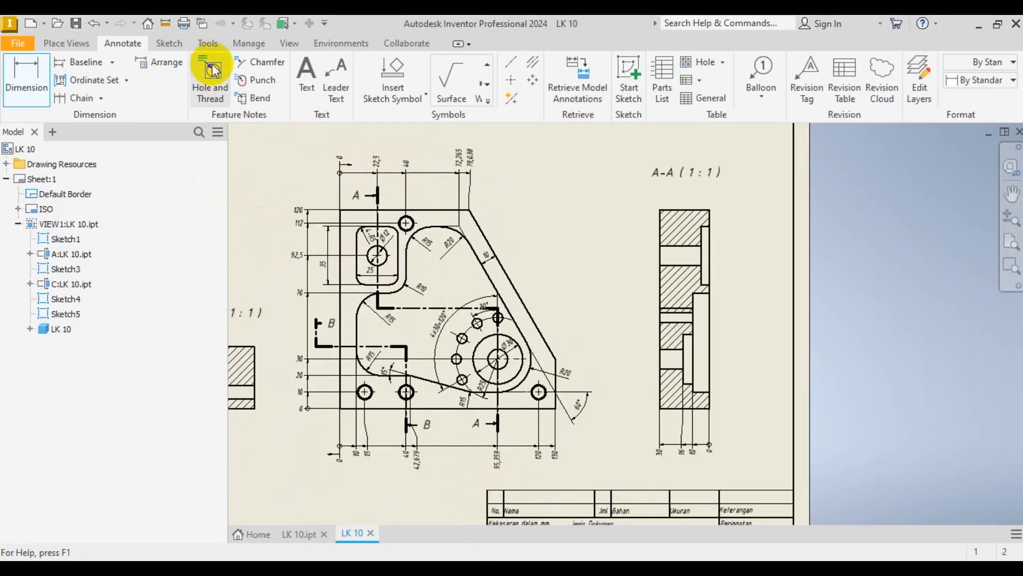
Place a surface texture symbol of type Removal of material prohibited on the plate's slanted outer edge in Inventor.
{"action": "left_click", "coordinate": [487, 102]}
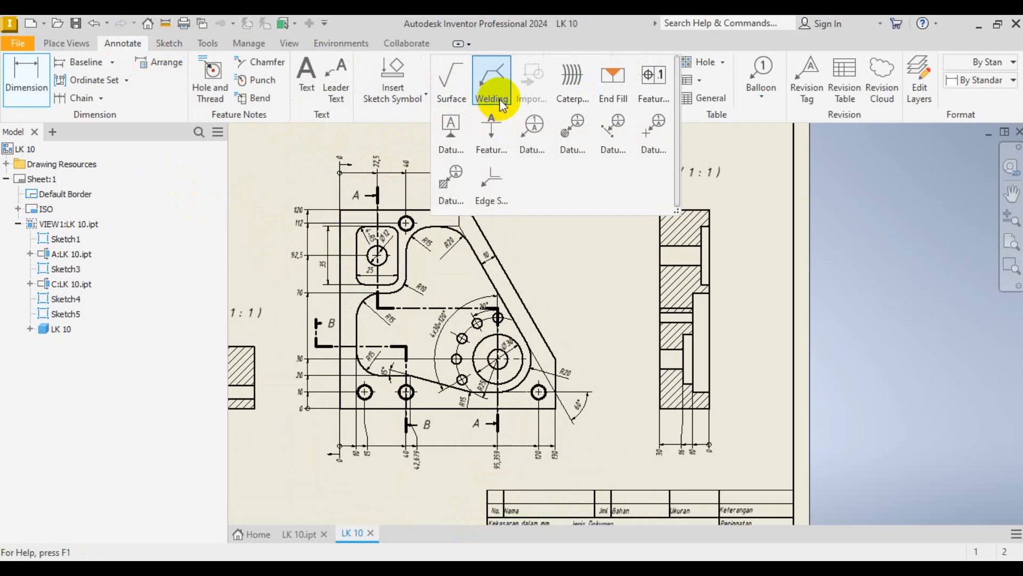
{"action": "left_click", "coordinate": [458, 84]}
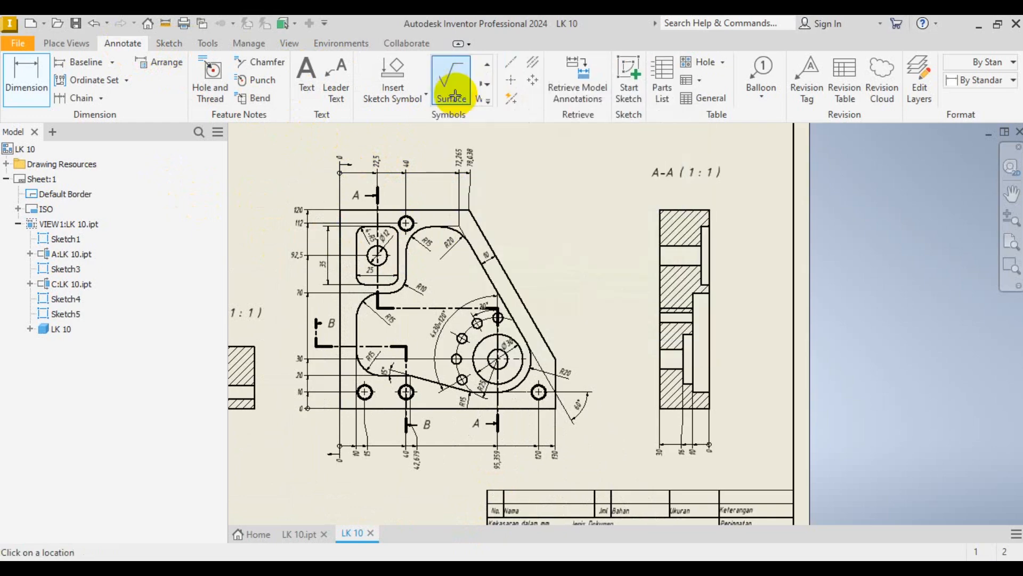
{"action": "scroll", "coordinate": [521, 267], "scroll_direction": "down", "scroll_amount": 3}
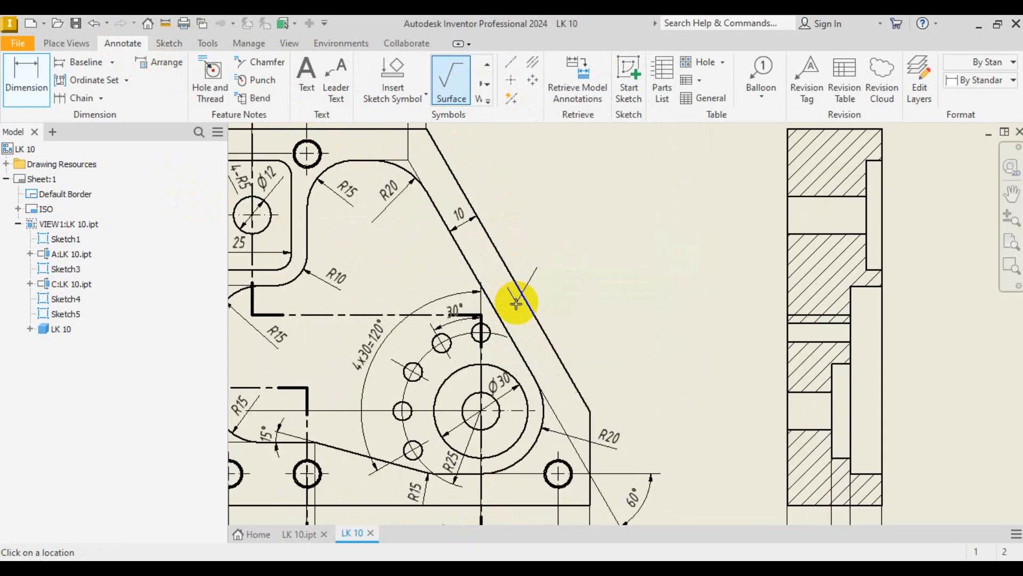
{"action": "left_click", "coordinate": [509, 270]}
{"action": "key", "text": "Return"}
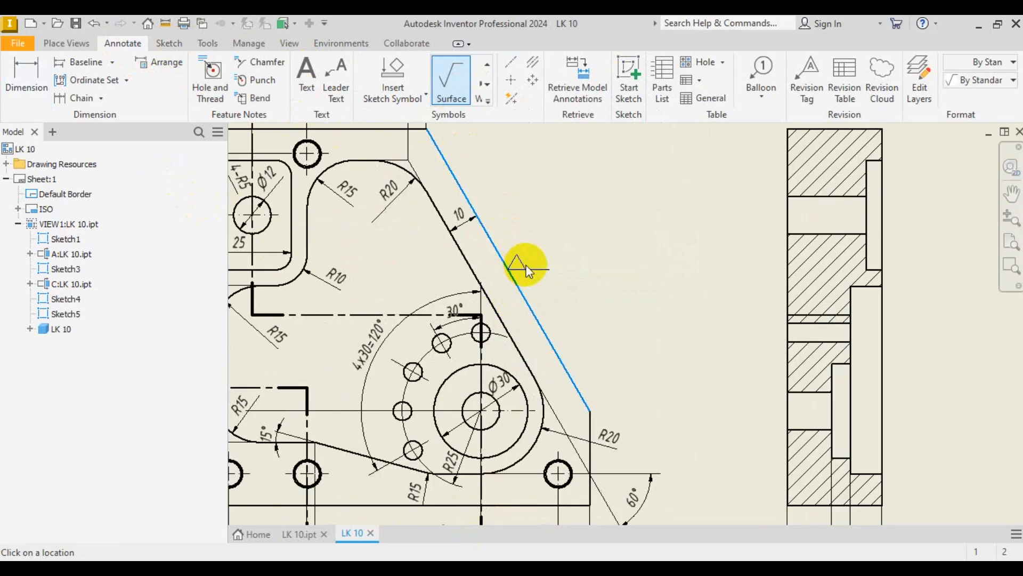
{"action": "left_click", "coordinate": [418, 568]}
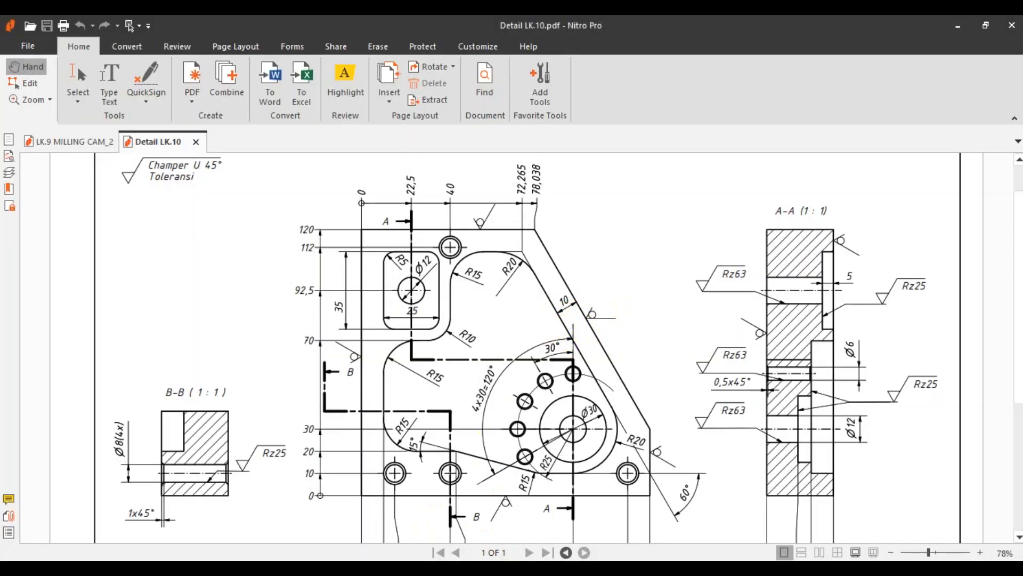
{"action": "left_click", "coordinate": [442, 567]}
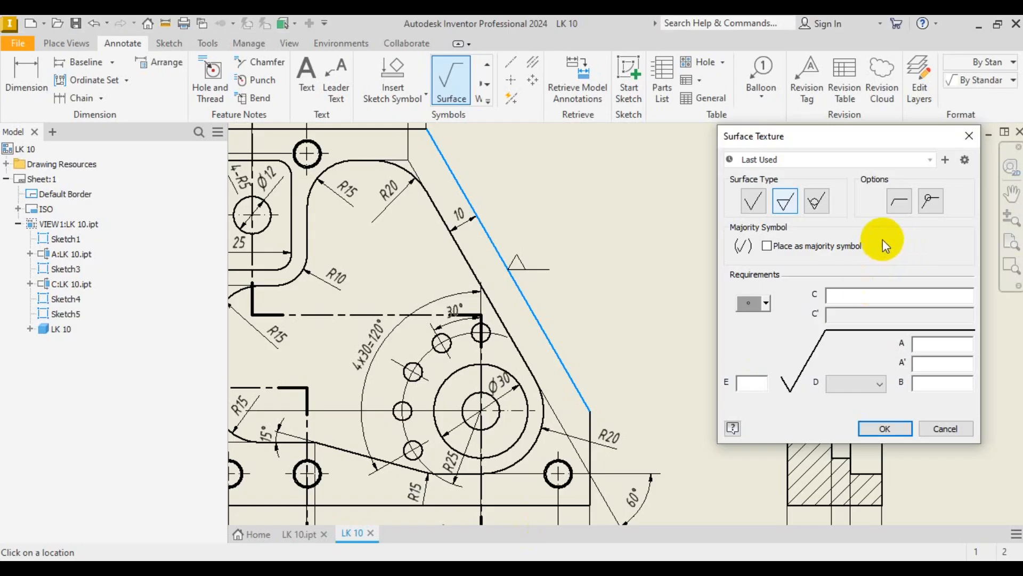
{"action": "left_click", "coordinate": [821, 201]}
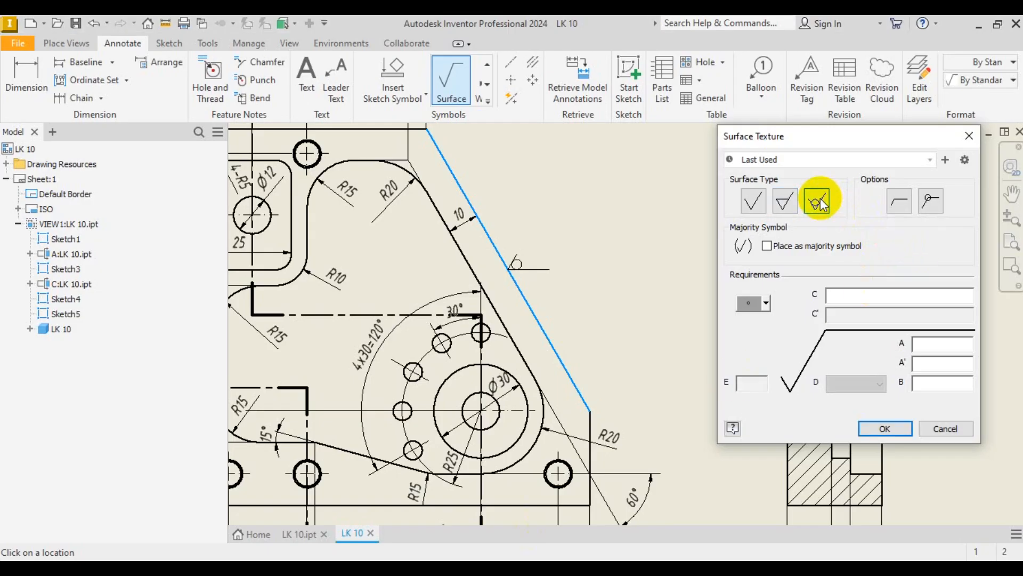
{"action": "left_click", "coordinate": [884, 428]}
Place a Removal of material prohibited surface texture symbol on the plate's upper horizontal edge.
{"action": "scroll", "coordinate": [520, 201], "scroll_direction": "down", "scroll_amount": 3}
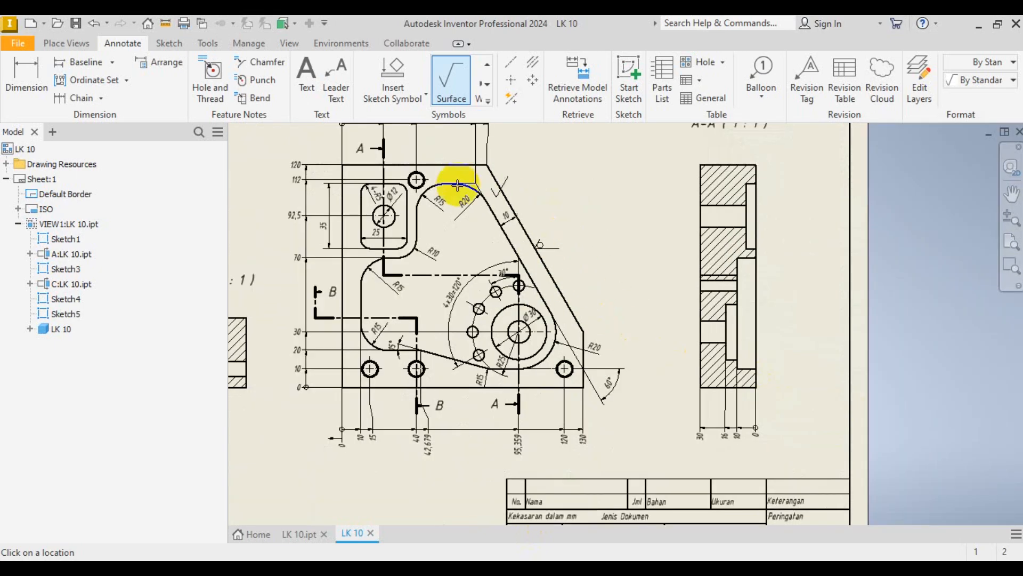
{"action": "scroll", "coordinate": [449, 153], "scroll_direction": "up", "scroll_amount": 4}
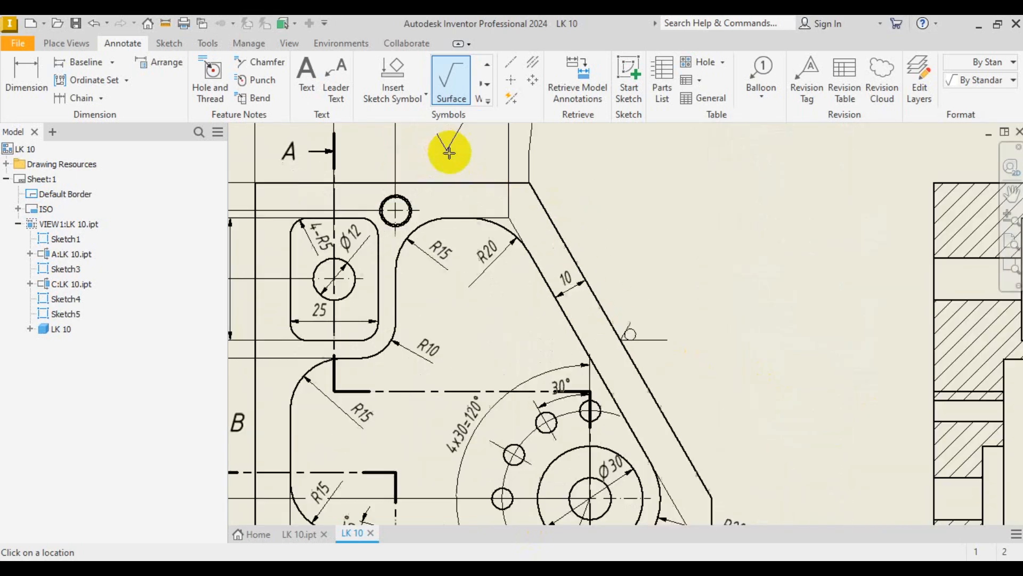
{"action": "double_click", "coordinate": [443, 183]}
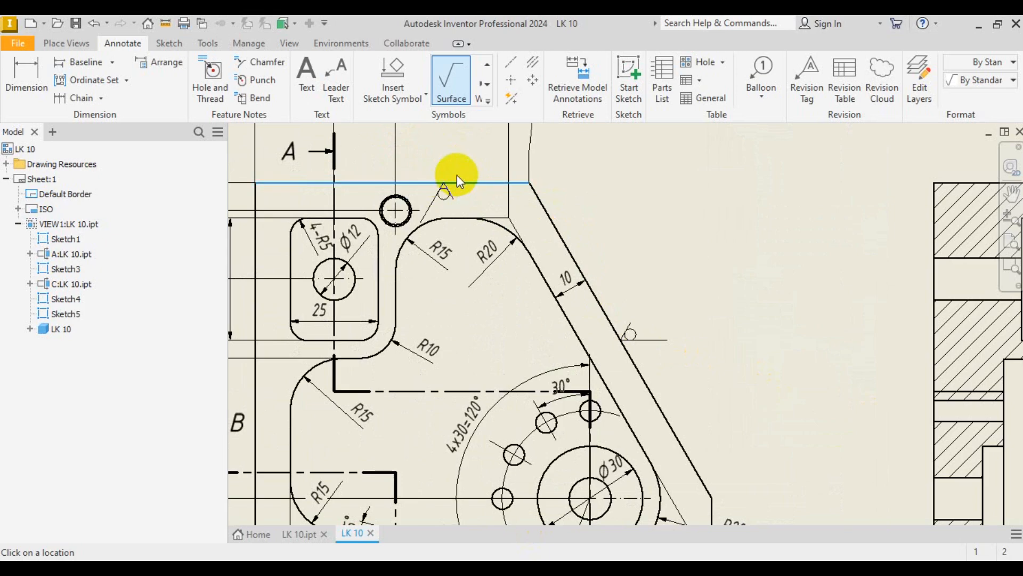
{"action": "left_click", "coordinate": [898, 435]}
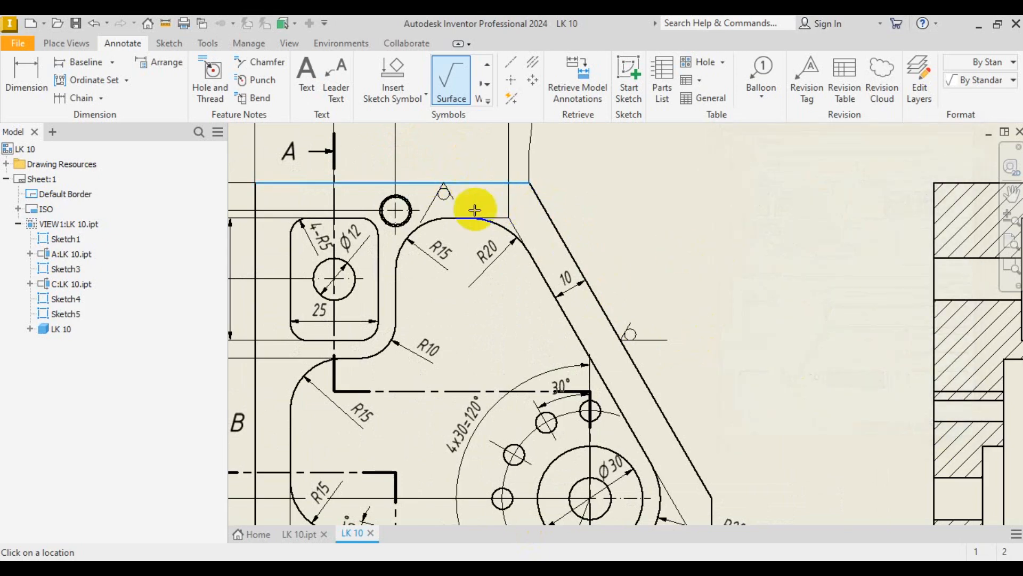
Place a Removal of material prohibited surface texture symbol on the plate's short vertical edge beside the R20 dimension.
{"action": "scroll", "coordinate": [459, 203], "scroll_direction": "down", "scroll_amount": 3}
{"action": "scroll", "coordinate": [660, 416], "scroll_direction": "up", "scroll_amount": 5}
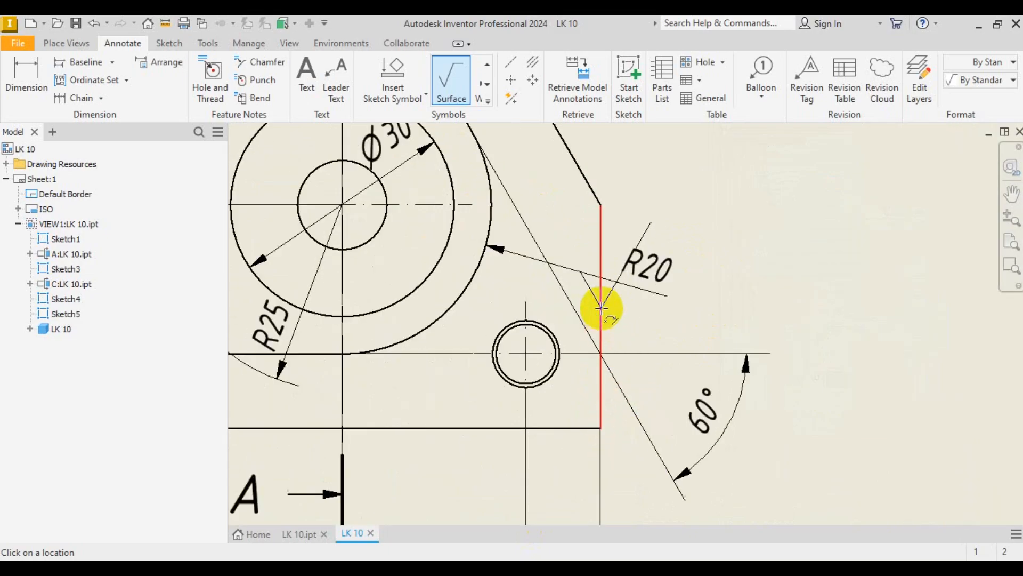
{"action": "key", "text": "alt+Tab"}
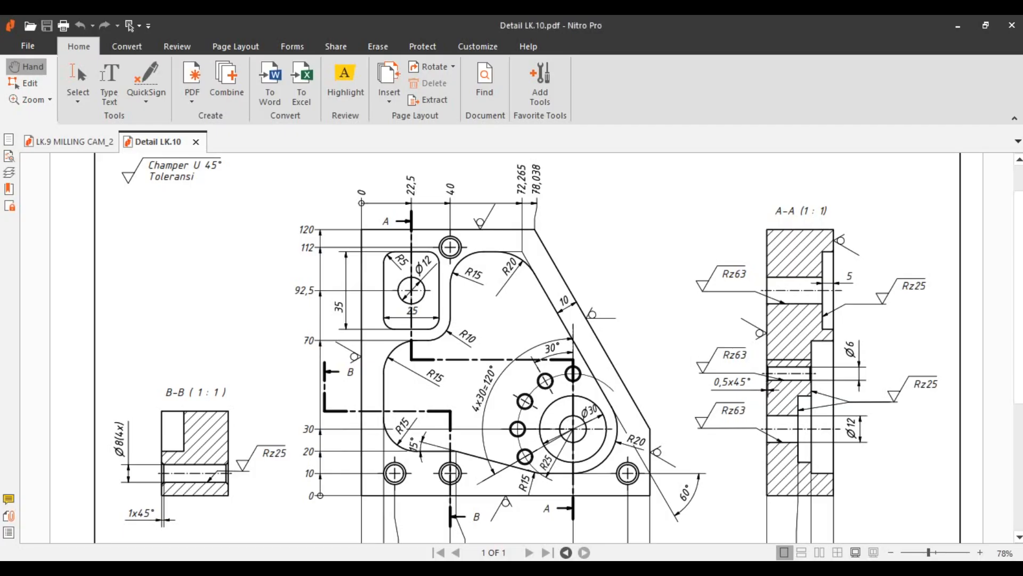
{"action": "key", "text": "alt+Tab"}
{"action": "scroll", "coordinate": [667, 326], "scroll_direction": "up", "scroll_amount": 3}
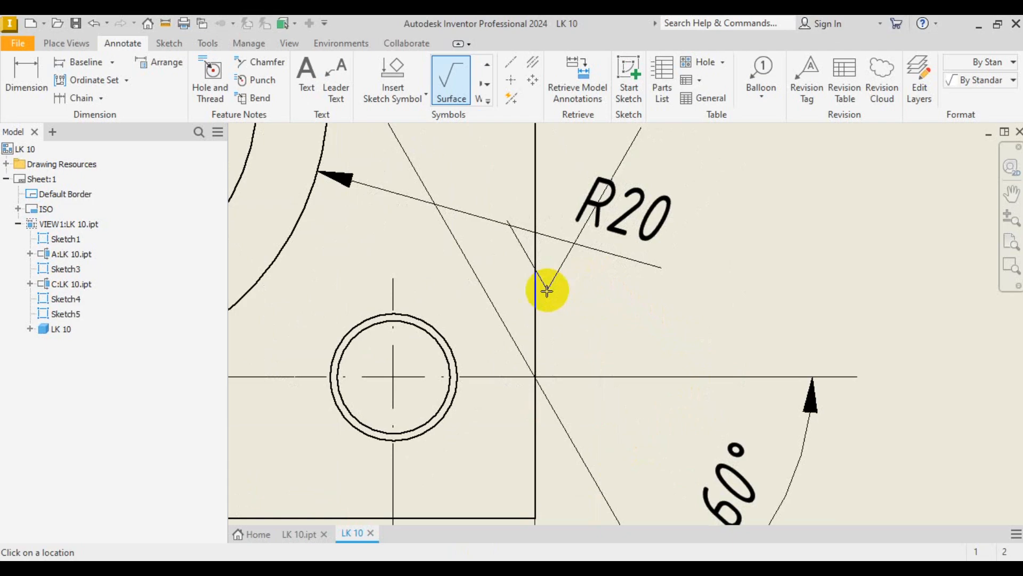
{"action": "double_click", "coordinate": [535, 304]}
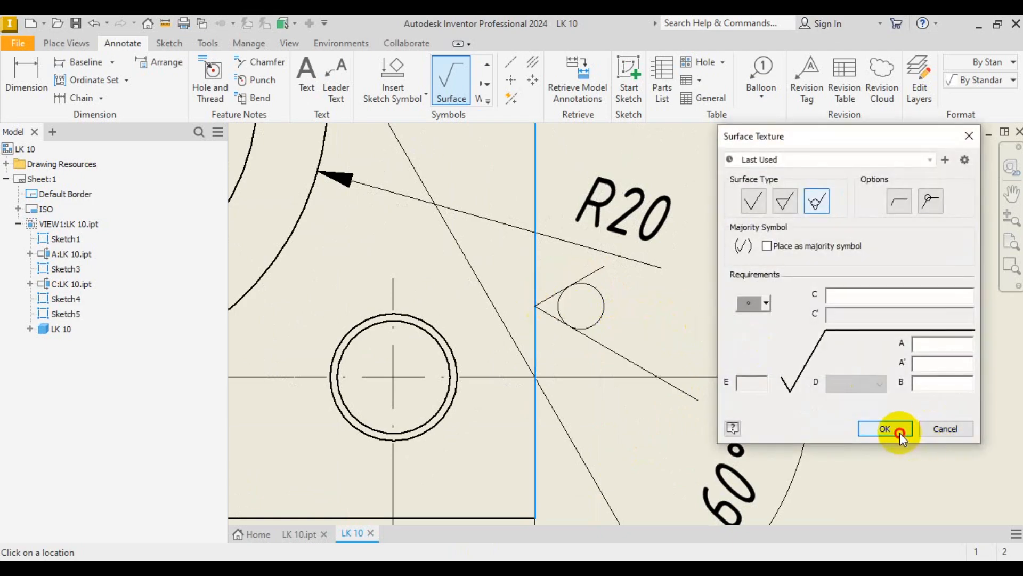
{"action": "left_click", "coordinate": [900, 429]}
Place a Removal of material prohibited surface texture symbol on the plate's lower horizontal edge, between section marks B and A.
{"action": "scroll", "coordinate": [826, 337], "scroll_direction": "down", "scroll_amount": 5}
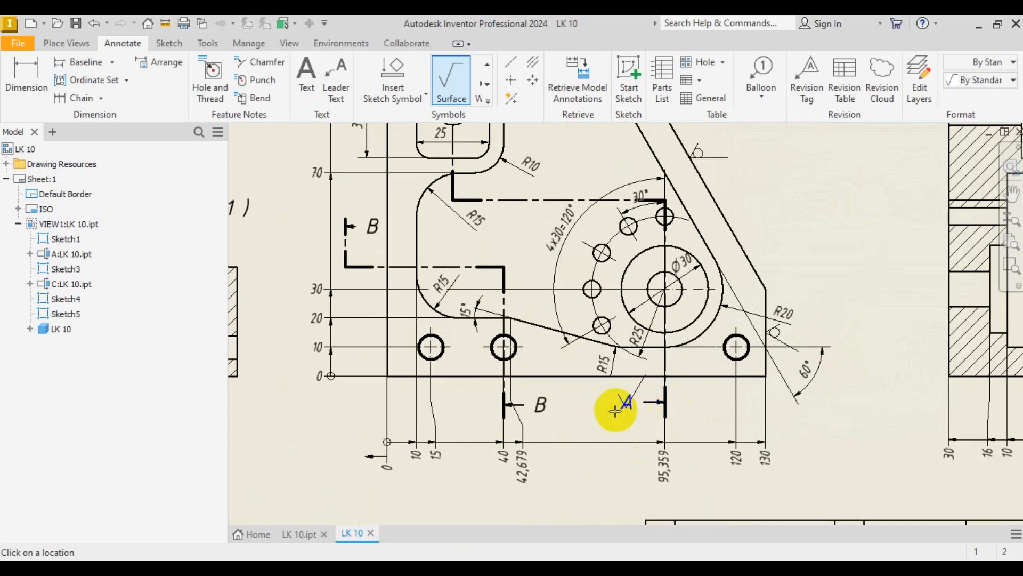
{"action": "scroll", "coordinate": [615, 411], "scroll_direction": "up", "scroll_amount": 3}
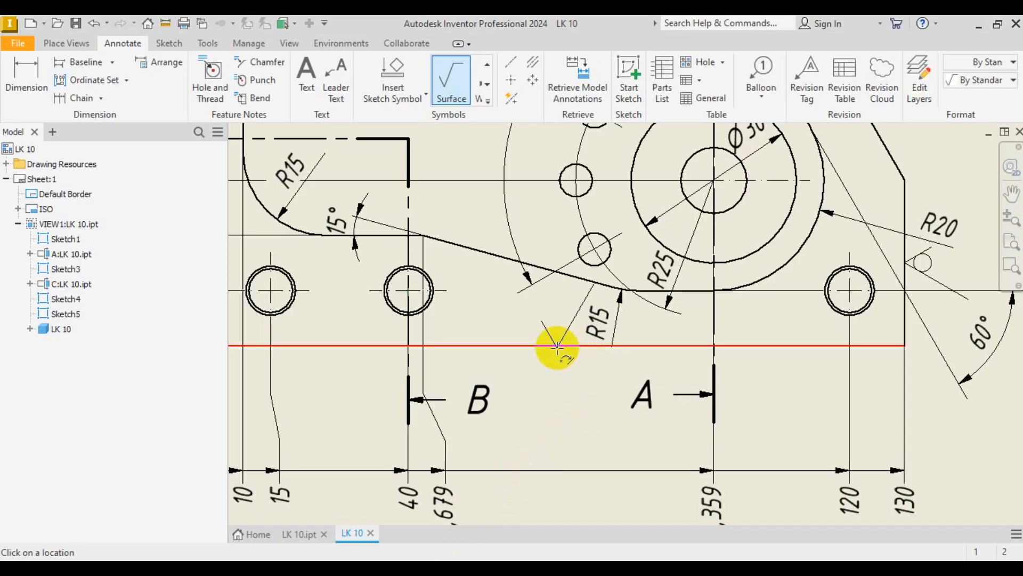
{"action": "left_click", "coordinate": [557, 346]}
{"action": "key", "text": "Return"}
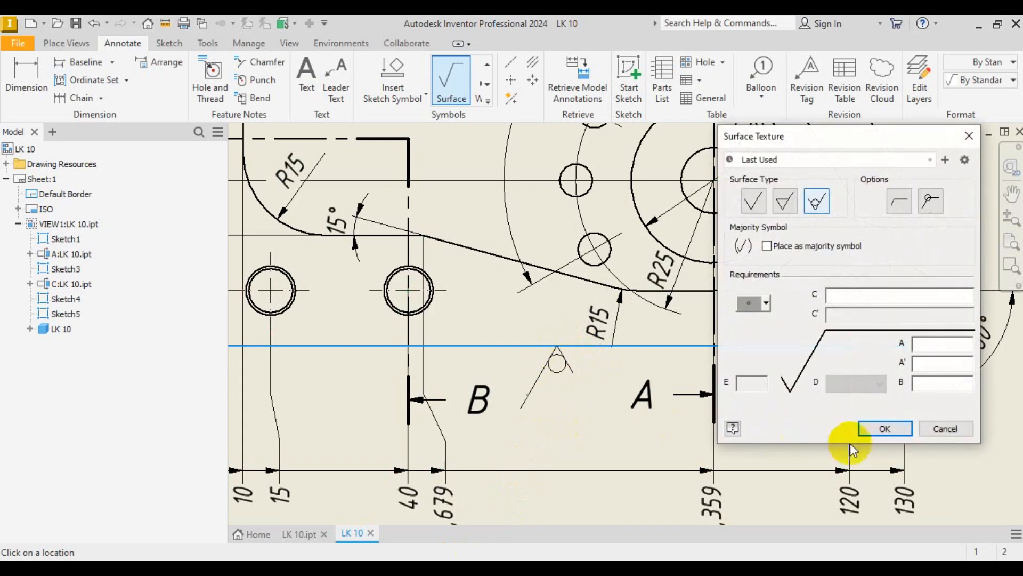
{"action": "left_click", "coordinate": [884, 429]}
Place a Removal of material prohibited surface texture symbol on the plate's long vertical edge above section mark B, and finish the command.
{"action": "scroll", "coordinate": [788, 434], "scroll_direction": "down", "scroll_amount": 5}
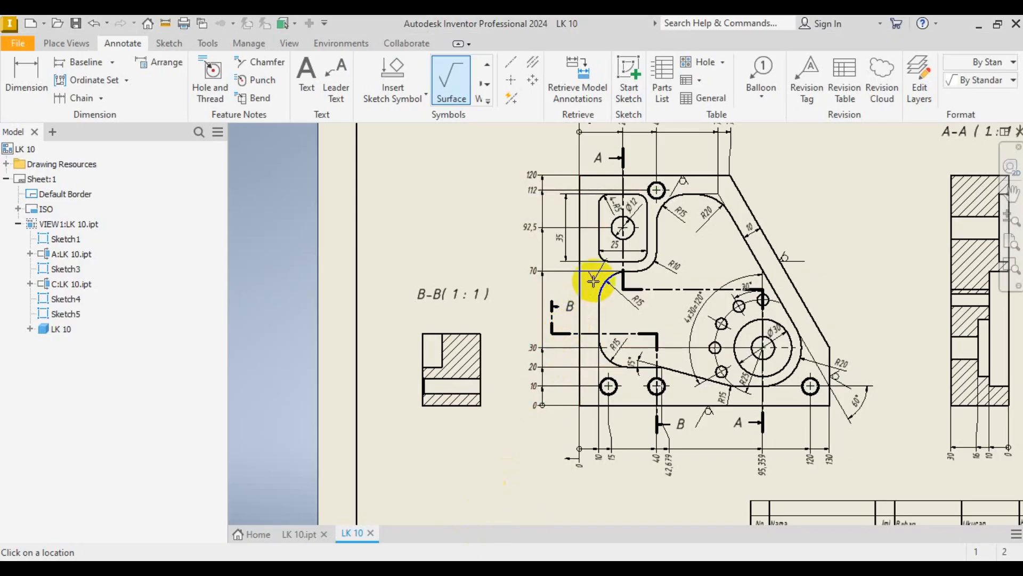
{"action": "scroll", "coordinate": [594, 278], "scroll_direction": "up", "scroll_amount": 5}
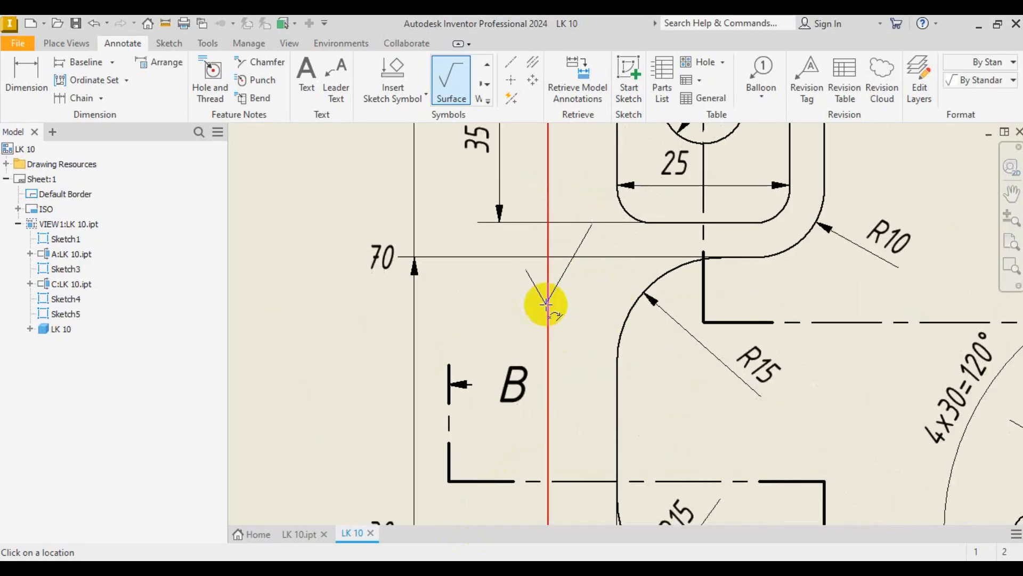
{"action": "left_click", "coordinate": [547, 320]}
{"action": "left_click", "coordinate": [529, 338]}
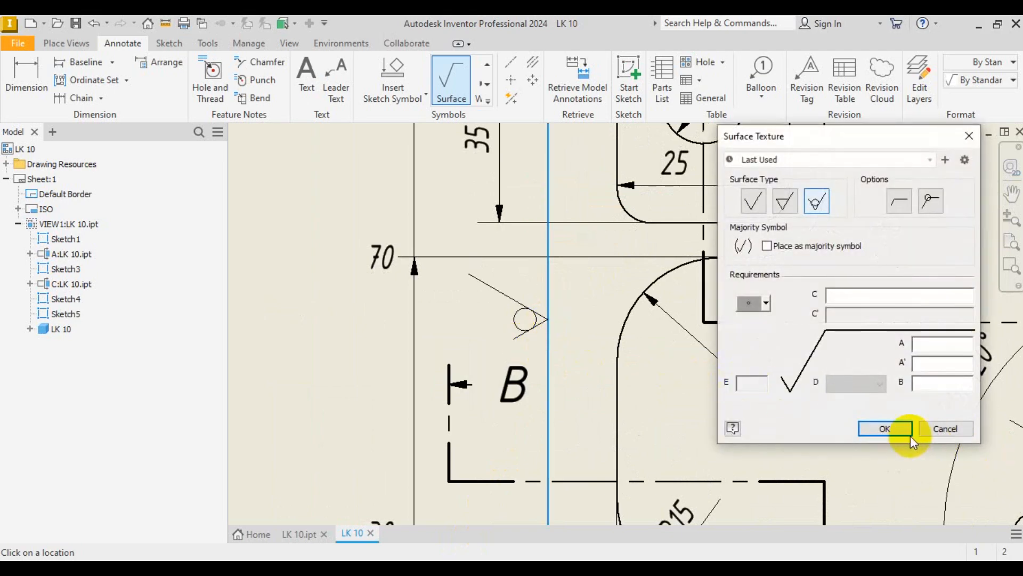
{"action": "left_click", "coordinate": [893, 427]}
{"action": "scroll", "coordinate": [470, 395], "scroll_direction": "down", "scroll_amount": 5}
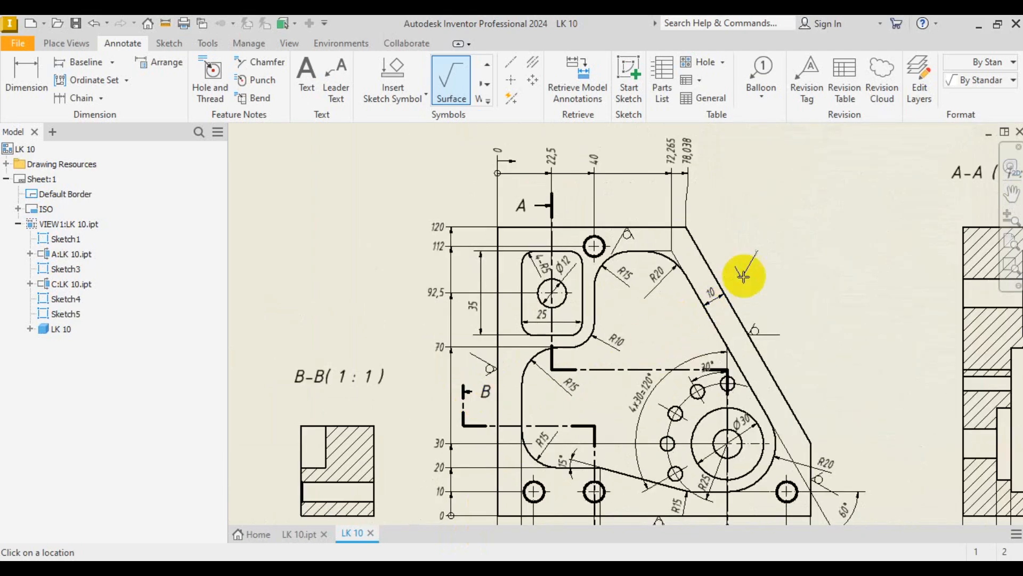
{"action": "right_click", "coordinate": [822, 232]}
{"action": "left_click", "coordinate": [746, 228]}
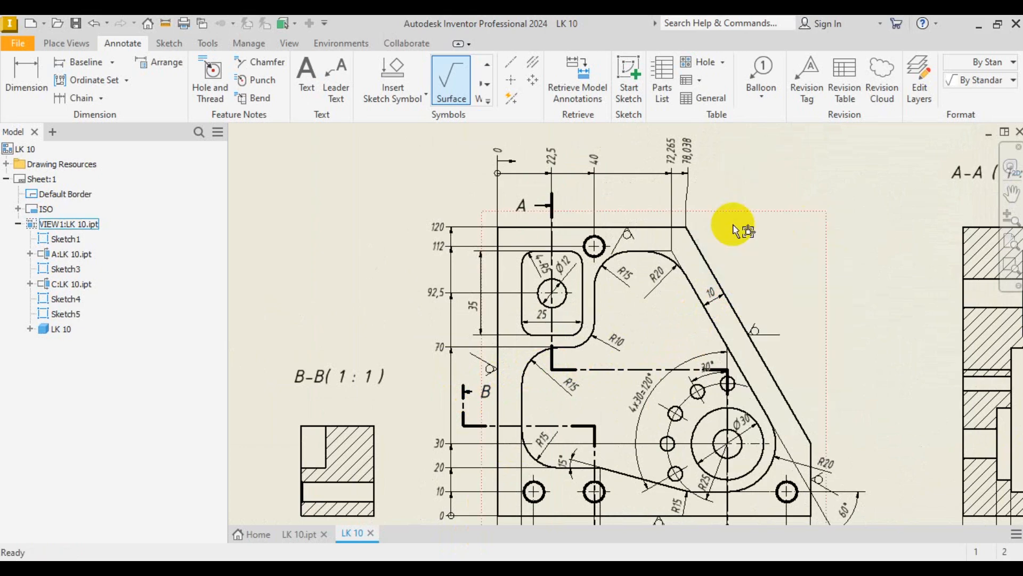
Flip the upper horizontal edge's surface texture symbol to the outside of the plate outline.
{"action": "scroll", "coordinate": [634, 248], "scroll_direction": "up", "scroll_amount": 3}
{"action": "scroll", "coordinate": [634, 248], "scroll_direction": "down", "scroll_amount": 2}
{"action": "scroll", "coordinate": [640, 236], "scroll_direction": "up", "scroll_amount": 3}
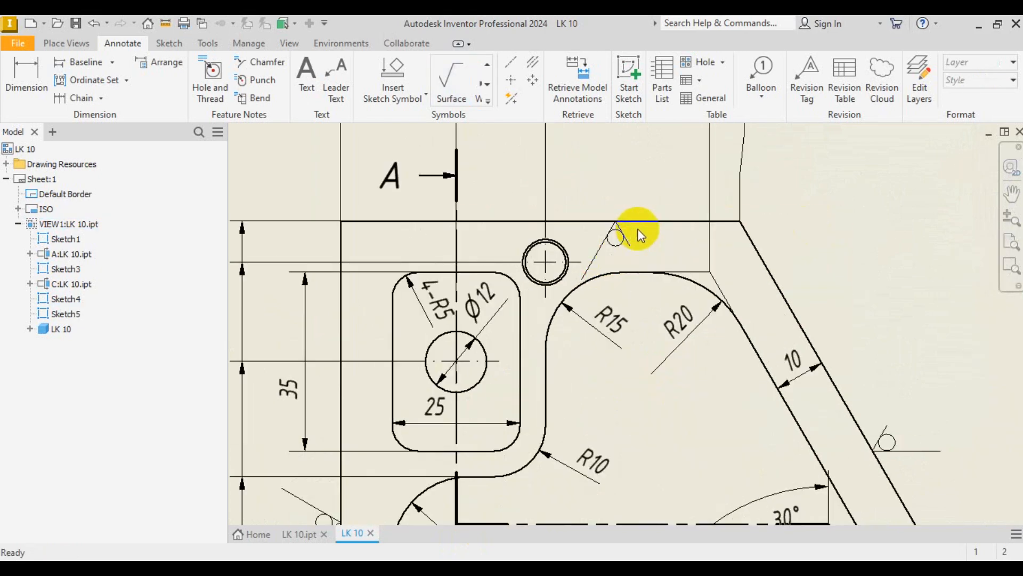
{"action": "left_click_drag", "start_coordinate": [617, 222], "coordinate": [618, 212]}
{"action": "scroll", "coordinate": [587, 231], "scroll_direction": "down", "scroll_amount": 5}
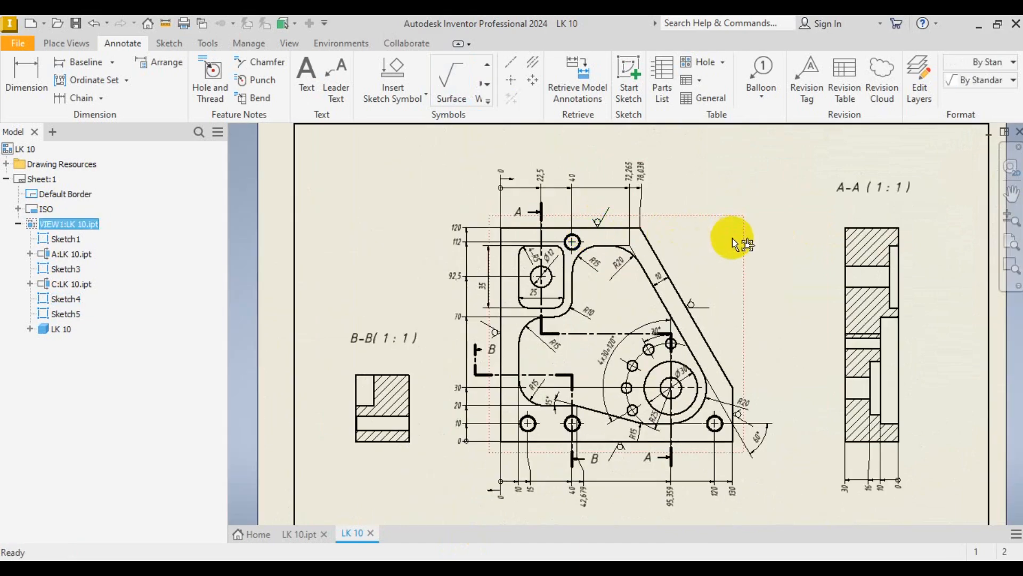
Move the short vertical edge's surface texture symbol higher along the edge, and position the R20 dimension below it.
{"action": "scroll", "coordinate": [752, 424], "scroll_direction": "up", "scroll_amount": 3}
{"action": "scroll", "coordinate": [730, 427], "scroll_direction": "up", "scroll_amount": 2}
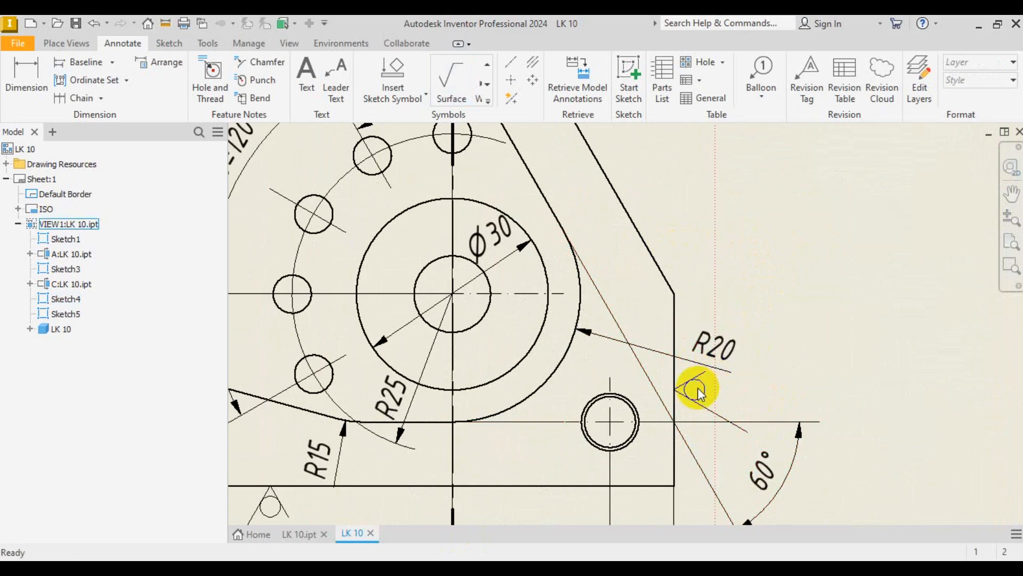
{"action": "left_click_drag", "start_coordinate": [675, 393], "coordinate": [705, 401]}
{"action": "scroll", "coordinate": [820, 334], "scroll_direction": "down", "scroll_amount": 5}
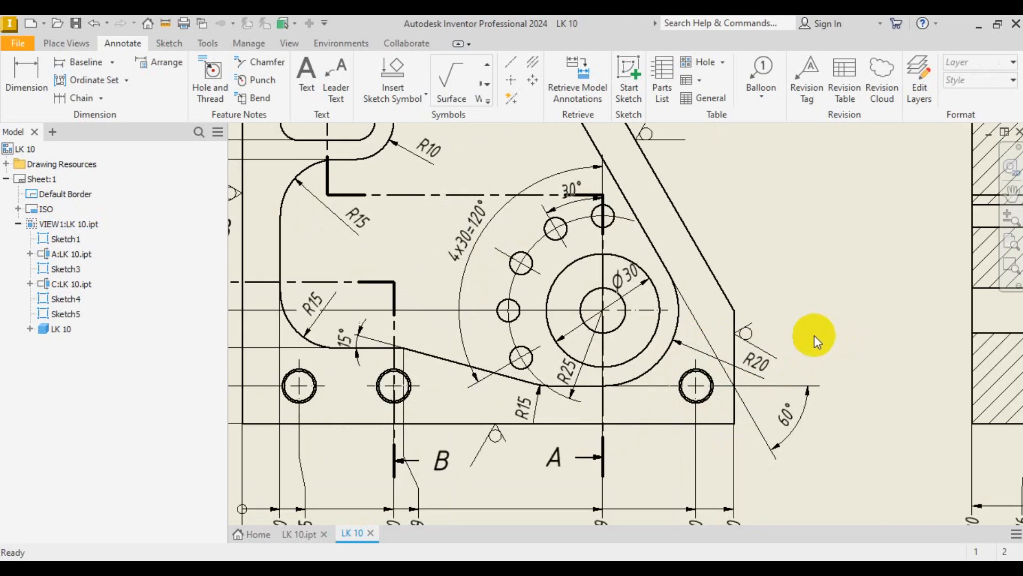
Review the main view's annotations and check the B-B section's dimensions in the Detail LK.10 reference in Nitro Pro.
{"action": "scroll", "coordinate": [711, 347], "scroll_direction": "up", "scroll_amount": 5}
{"action": "scroll", "coordinate": [711, 347], "scroll_direction": "down", "scroll_amount": 5}
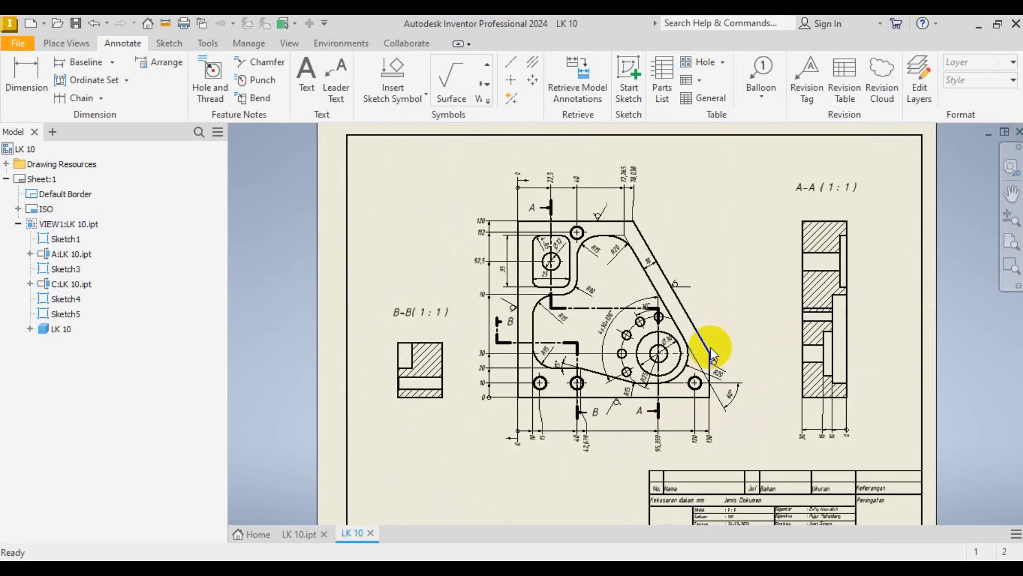
{"action": "scroll", "coordinate": [565, 249], "scroll_direction": "up", "scroll_amount": 4}
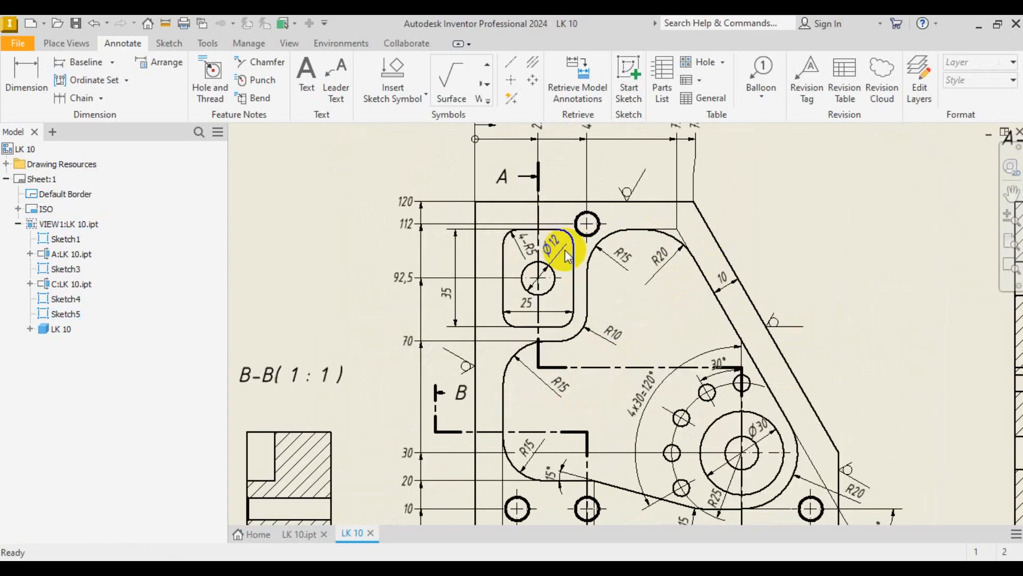
{"action": "scroll", "coordinate": [566, 250], "scroll_direction": "down", "scroll_amount": 4}
{"action": "scroll", "coordinate": [646, 353], "scroll_direction": "up", "scroll_amount": 2}
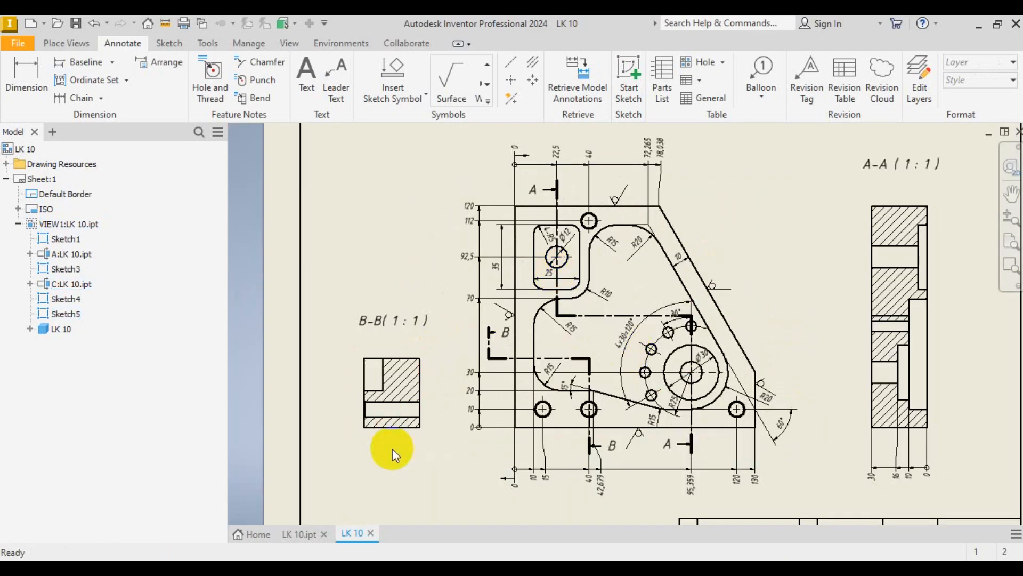
{"action": "scroll", "coordinate": [392, 451], "scroll_direction": "up", "scroll_amount": 4}
{"action": "left_click", "coordinate": [413, 567]}
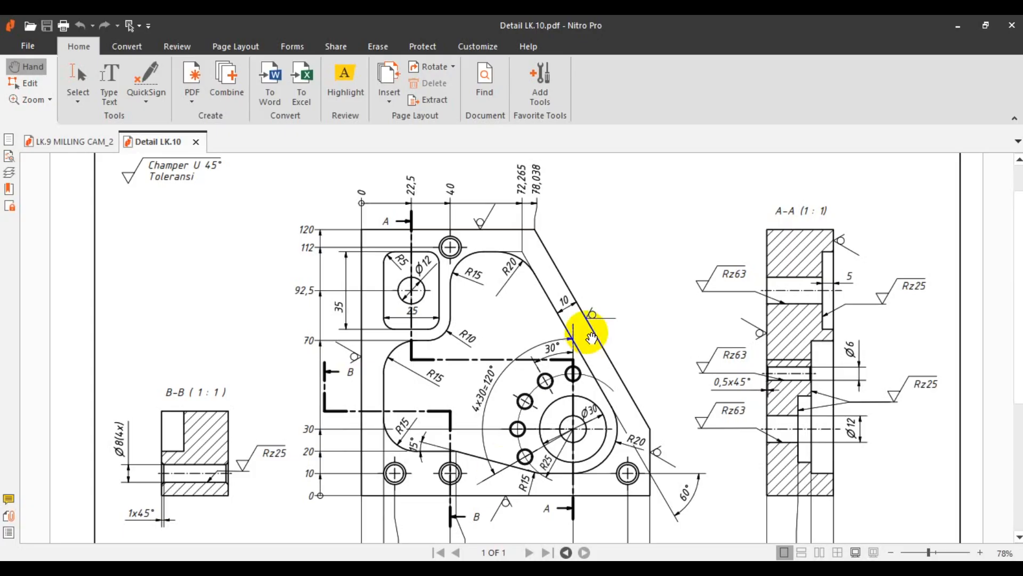
{"action": "scroll", "coordinate": [154, 504], "scroll_direction": "down", "scroll_amount": 3}
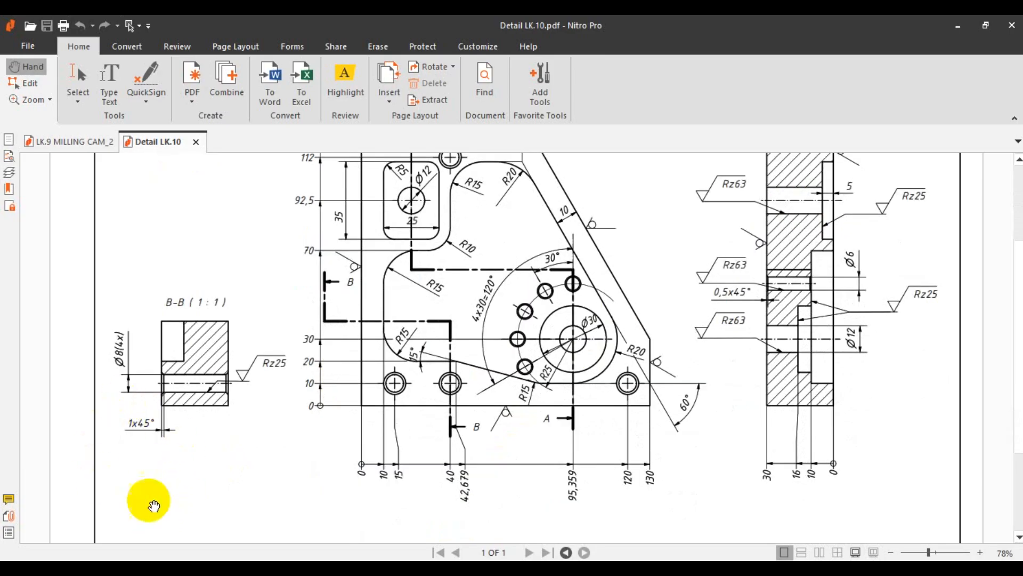
In Inventor, dimension the hole's diameter on the open side of section B-B, with primary unit precision 0.
{"action": "left_click", "coordinate": [394, 567]}
{"action": "scroll", "coordinate": [328, 390], "scroll_direction": "up", "scroll_amount": 4}
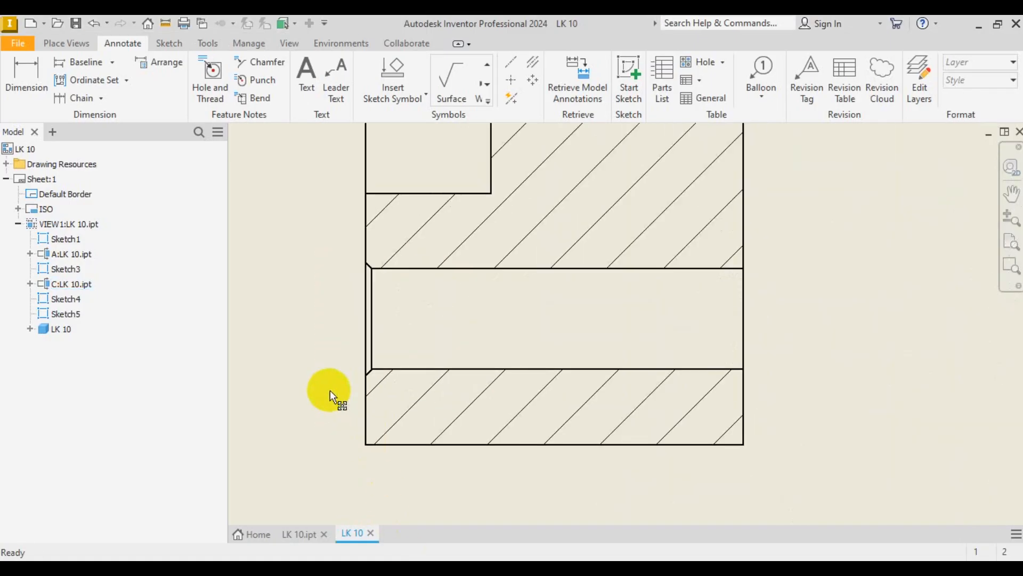
{"action": "left_click", "coordinate": [20, 66]}
{"action": "left_click", "coordinate": [227, 567]}
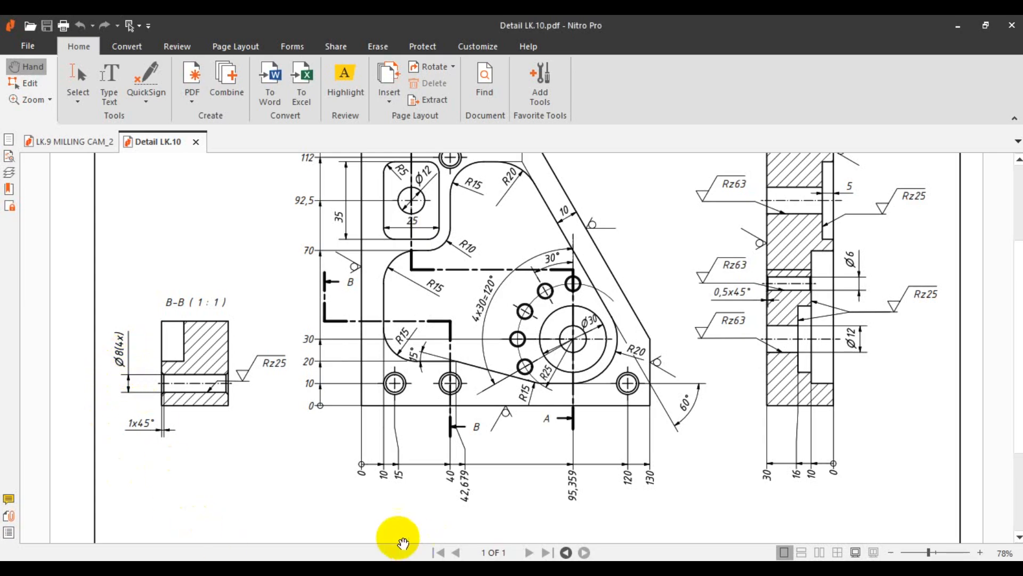
{"action": "left_click", "coordinate": [394, 567]}
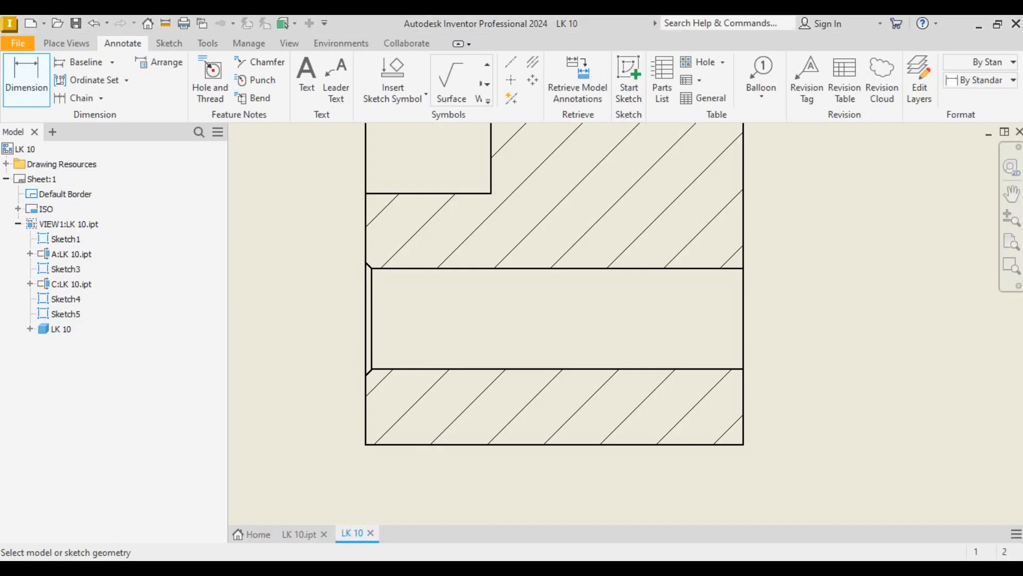
{"action": "left_click", "coordinate": [408, 269]}
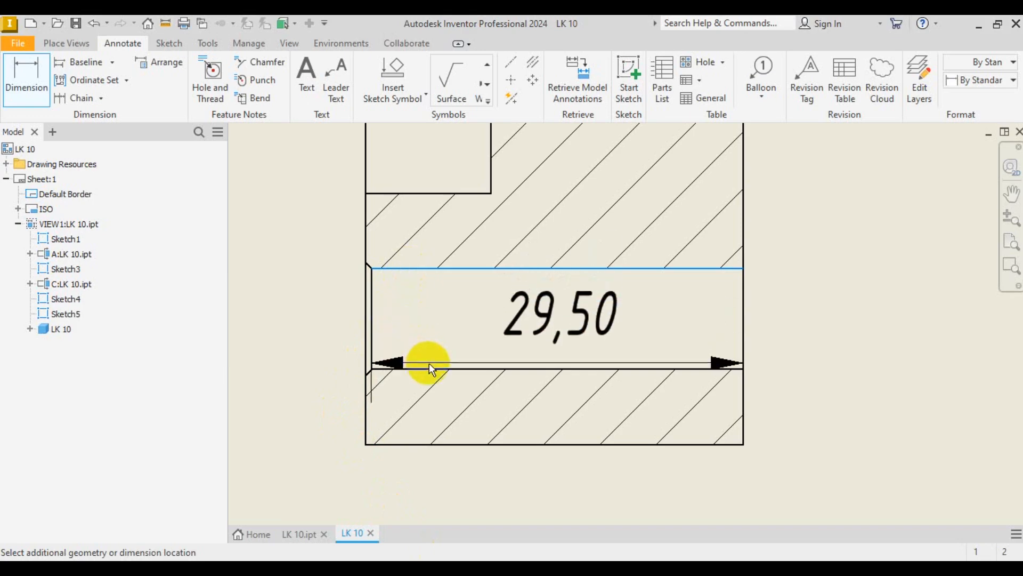
{"action": "left_click", "coordinate": [427, 366]}
{"action": "scroll", "coordinate": [336, 335], "scroll_direction": "down", "scroll_amount": 4}
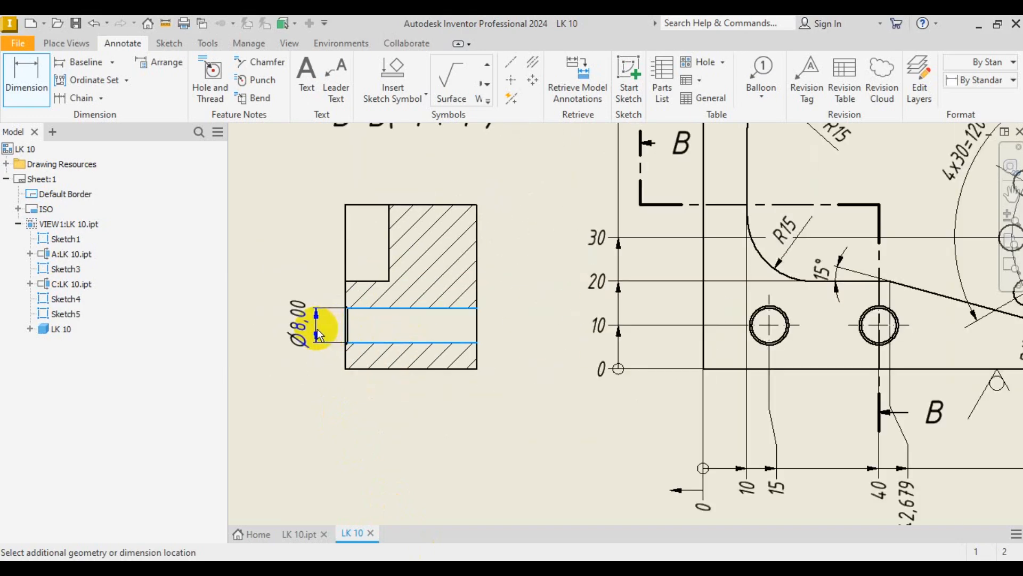
{"action": "scroll", "coordinate": [344, 326], "scroll_direction": "down", "scroll_amount": 5}
{"action": "scroll", "coordinate": [320, 328], "scroll_direction": "up", "scroll_amount": 6}
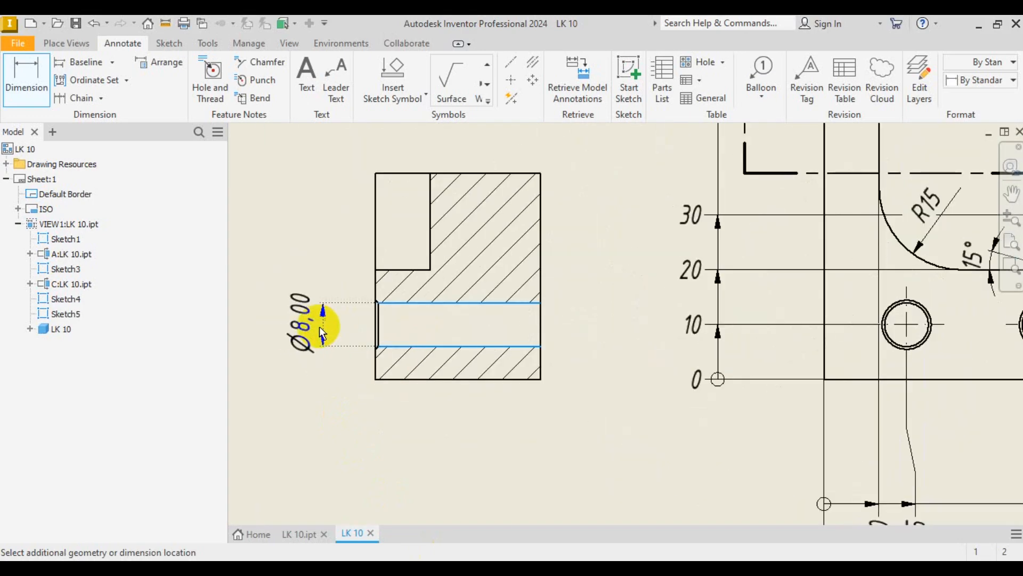
{"action": "left_click", "coordinate": [322, 327]}
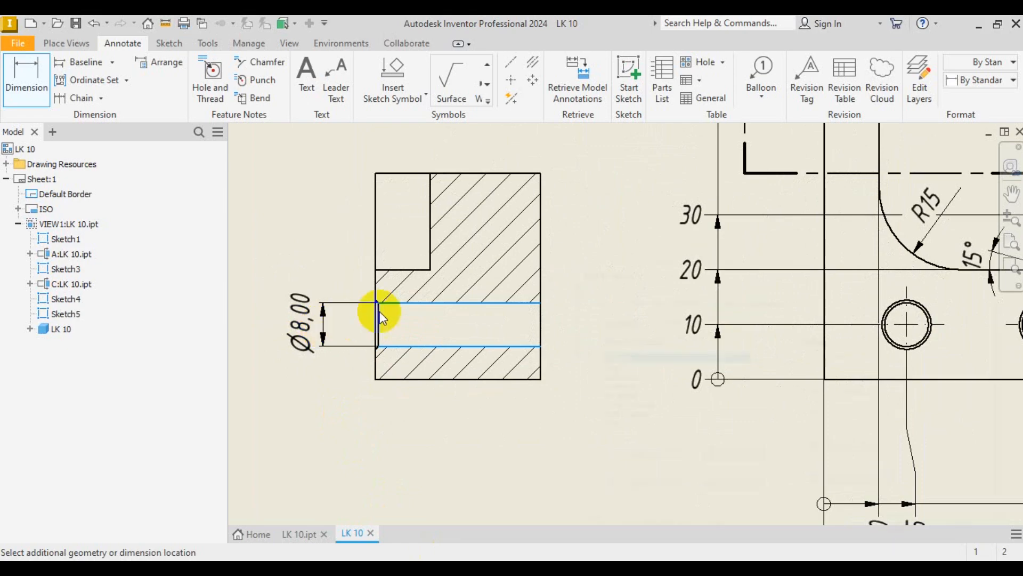
{"action": "left_click", "coordinate": [852, 376]}
{"action": "left_click", "coordinate": [846, 390]}
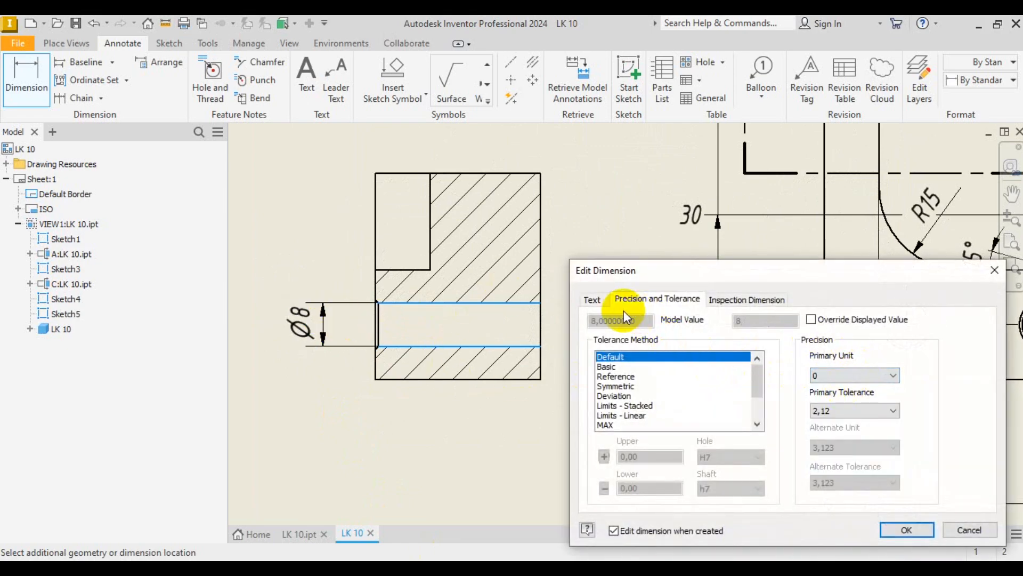
Append (4x) to the hole diameter's dimension text in section B-B and accept the dimension.
{"action": "left_click", "coordinate": [591, 299]}
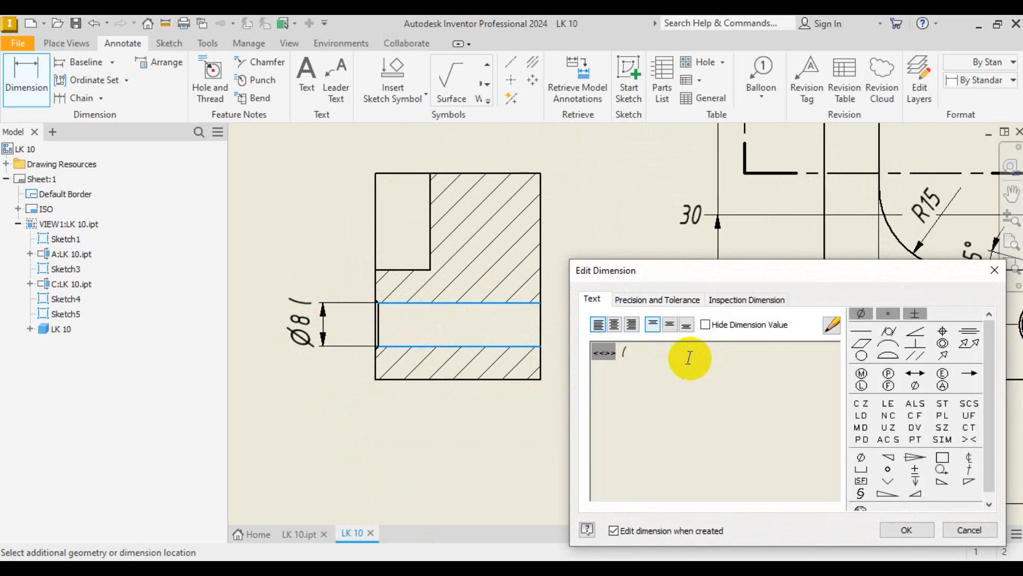
{"action": "left_click", "coordinate": [689, 358]}
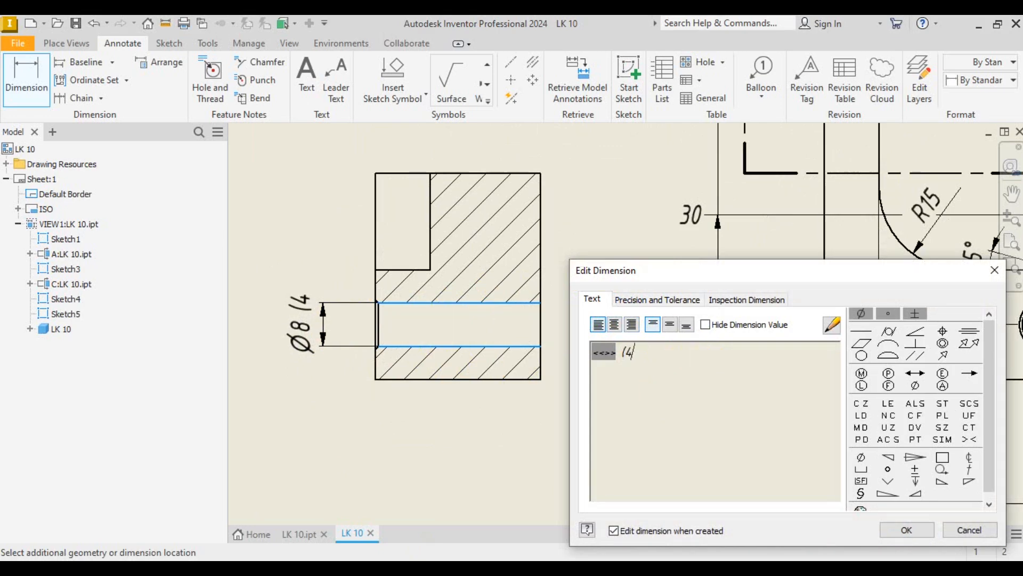
{"action": "key", "text": "alt+Tab"}
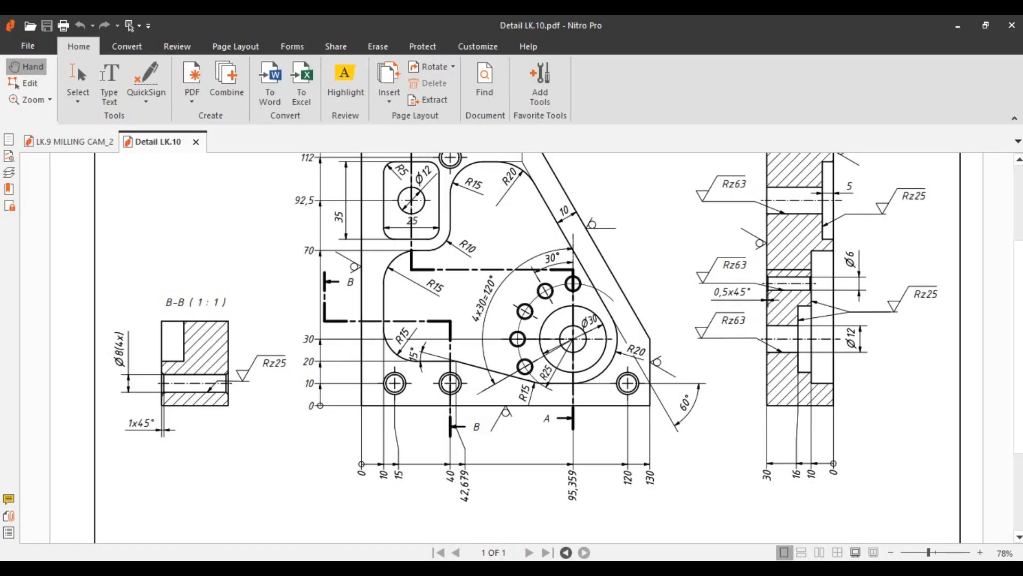
{"action": "left_click", "coordinate": [478, 552]}
{"action": "type", "text": "x"}
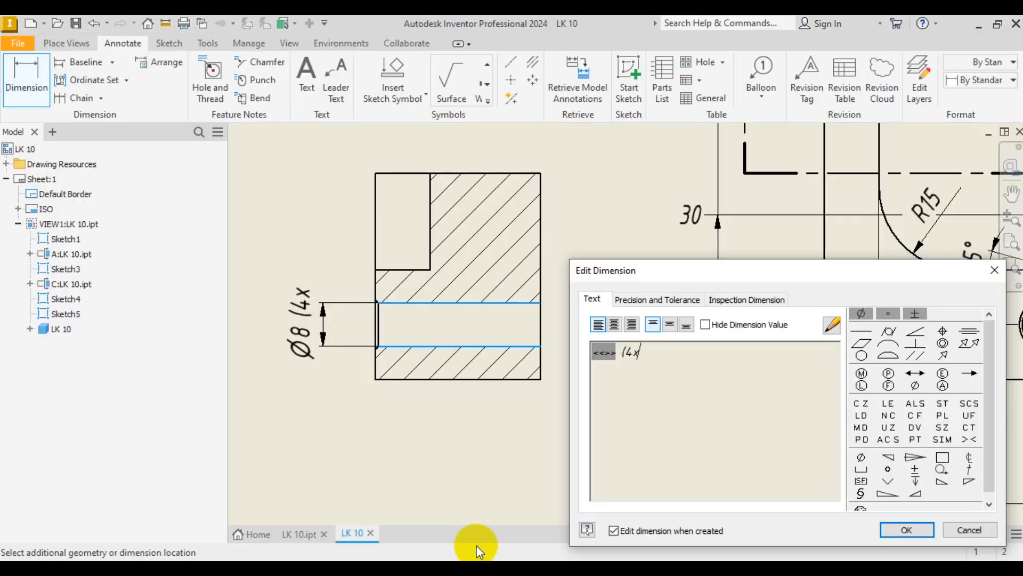
{"action": "type", "text": ")"}
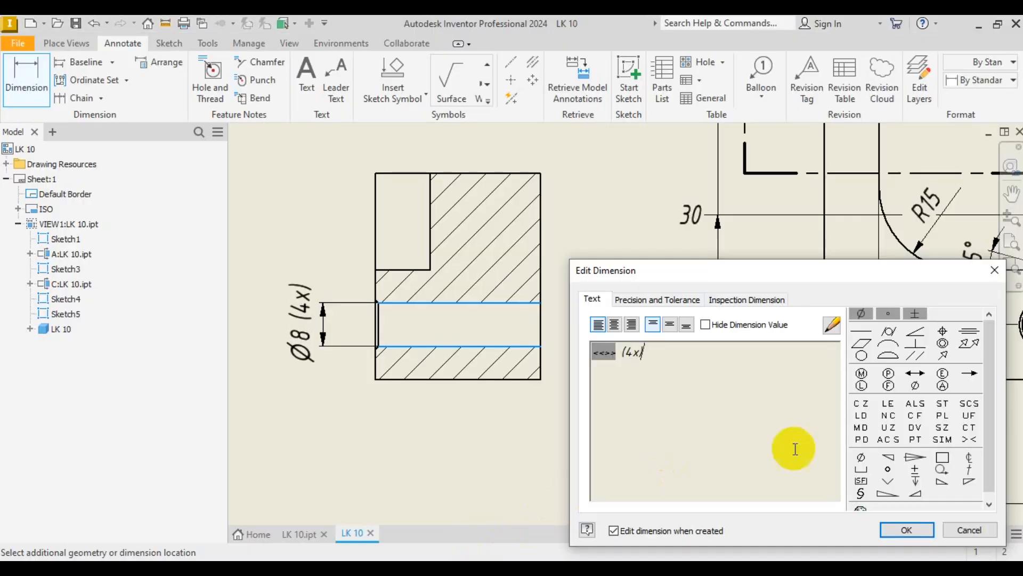
{"action": "left_click", "coordinate": [907, 529]}
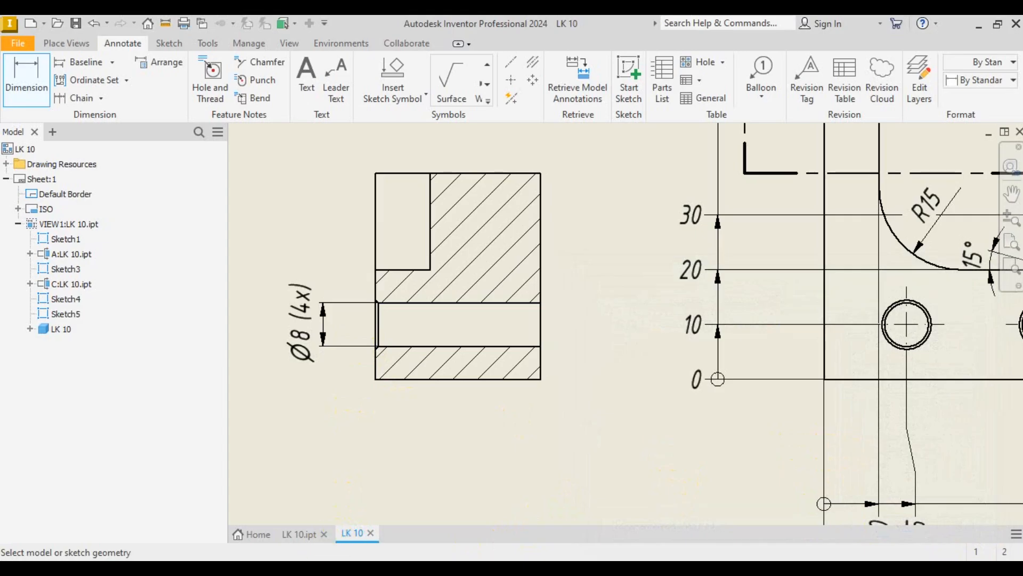
Check section B-B in the Detail LK.10 reference in Nitro Pro, and in Inventor place a dimension for the hole chamfer's width below the section.
{"action": "left_click", "coordinate": [336, 571]}
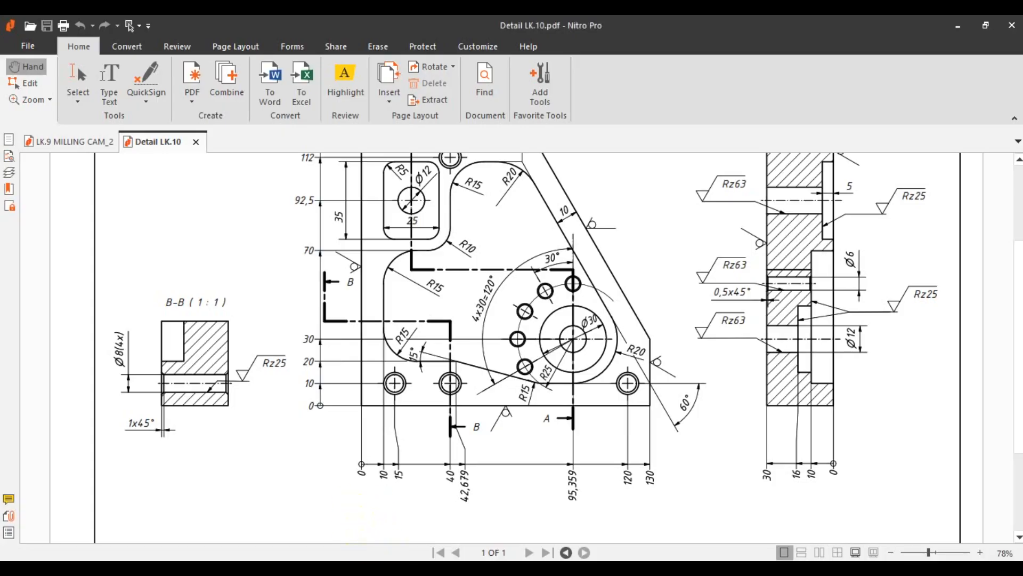
{"action": "left_click", "coordinate": [361, 570]}
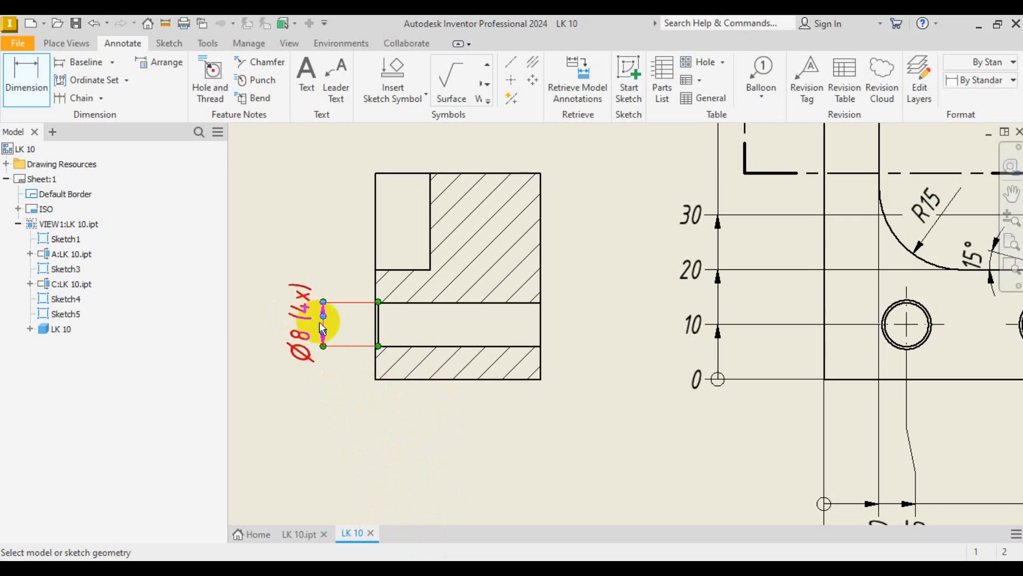
{"action": "left_click", "coordinate": [29, 72]}
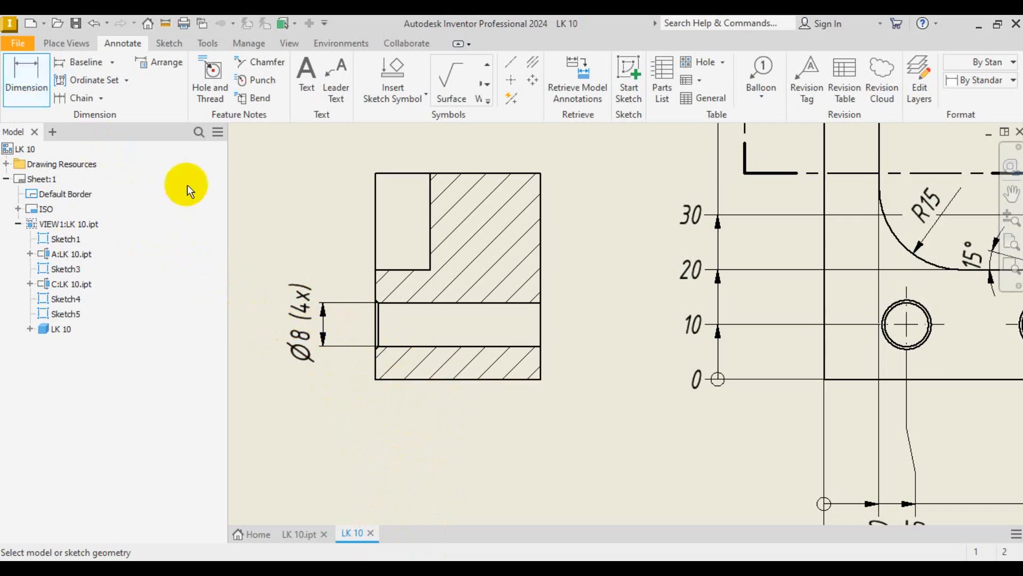
{"action": "scroll", "coordinate": [368, 320], "scroll_direction": "up", "scroll_amount": 5}
{"action": "left_click", "coordinate": [392, 302]}
{"action": "scroll", "coordinate": [389, 256], "scroll_direction": "down", "scroll_amount": 6}
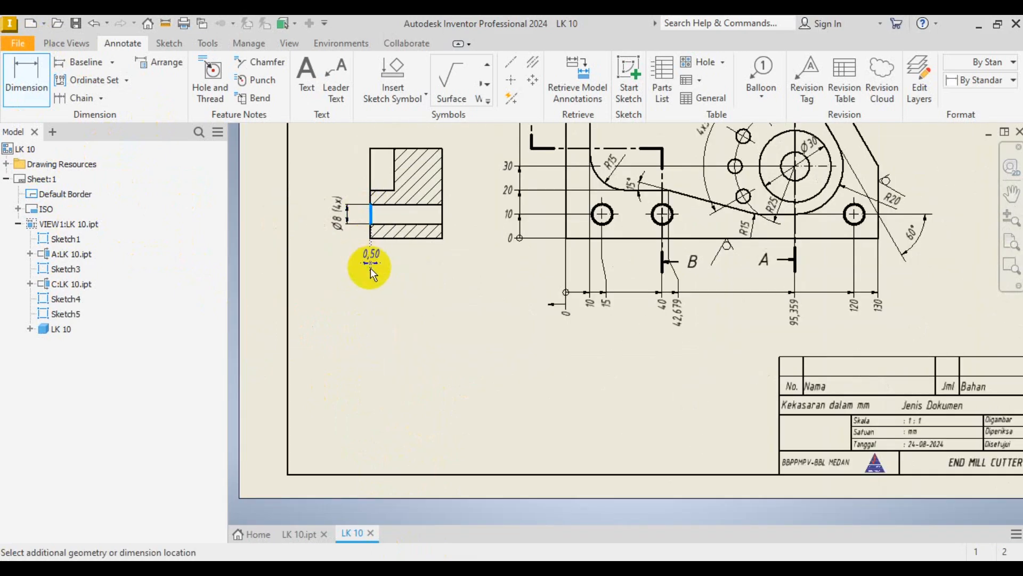
{"action": "scroll", "coordinate": [373, 263], "scroll_direction": "up", "scroll_amount": 3}
{"action": "scroll", "coordinate": [371, 259], "scroll_direction": "up", "scroll_amount": 5}
{"action": "scroll", "coordinate": [381, 269], "scroll_direction": "down", "scroll_amount": 2}
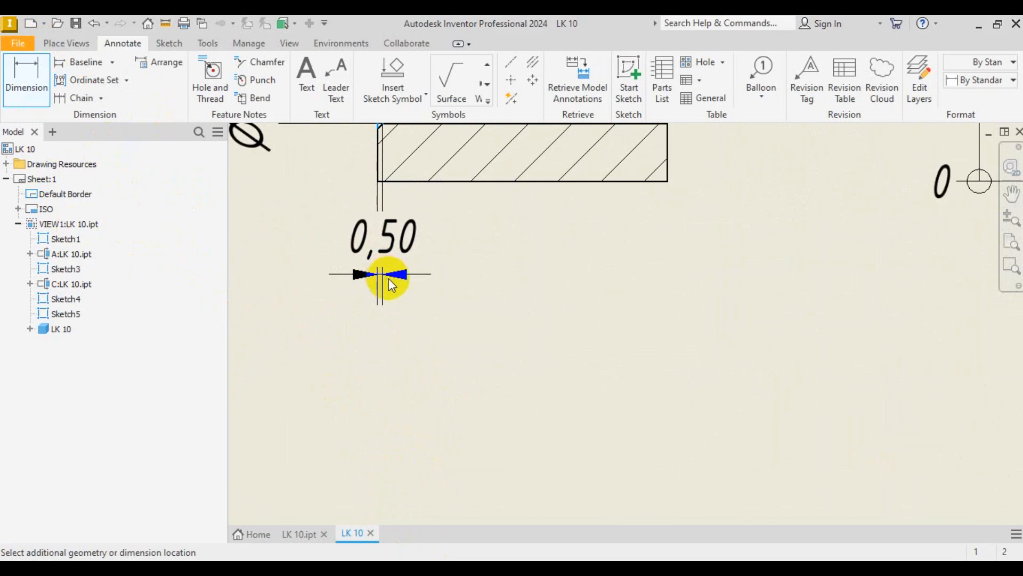
{"action": "left_click", "coordinate": [458, 267]}
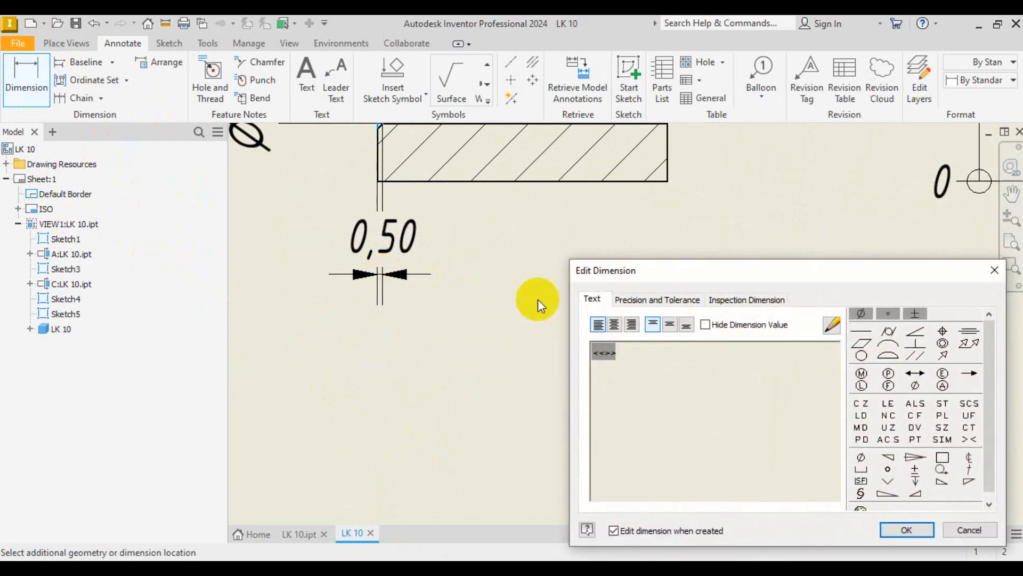
Set the chamfer dimension's primary unit precision to 0, append x45° to its text and accept the dimension.
{"action": "left_click", "coordinate": [659, 304]}
{"action": "left_click", "coordinate": [853, 375]}
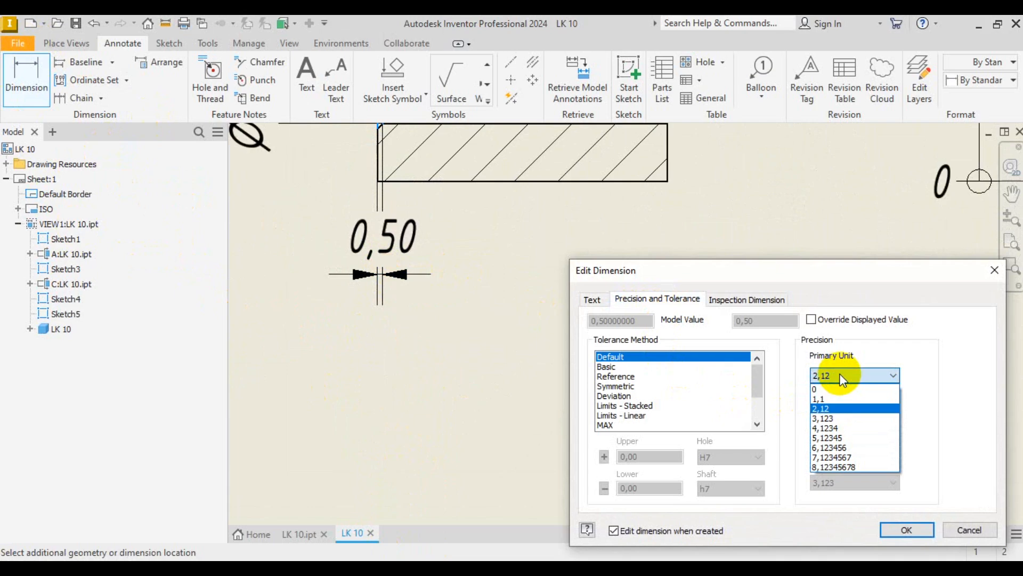
{"action": "left_click", "coordinate": [836, 392]}
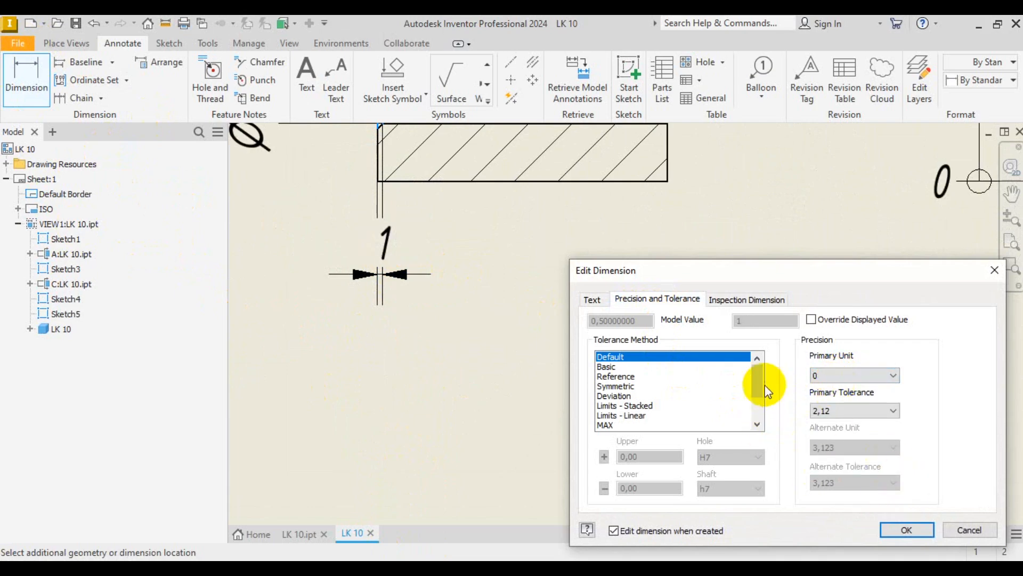
{"action": "left_click", "coordinate": [593, 300]}
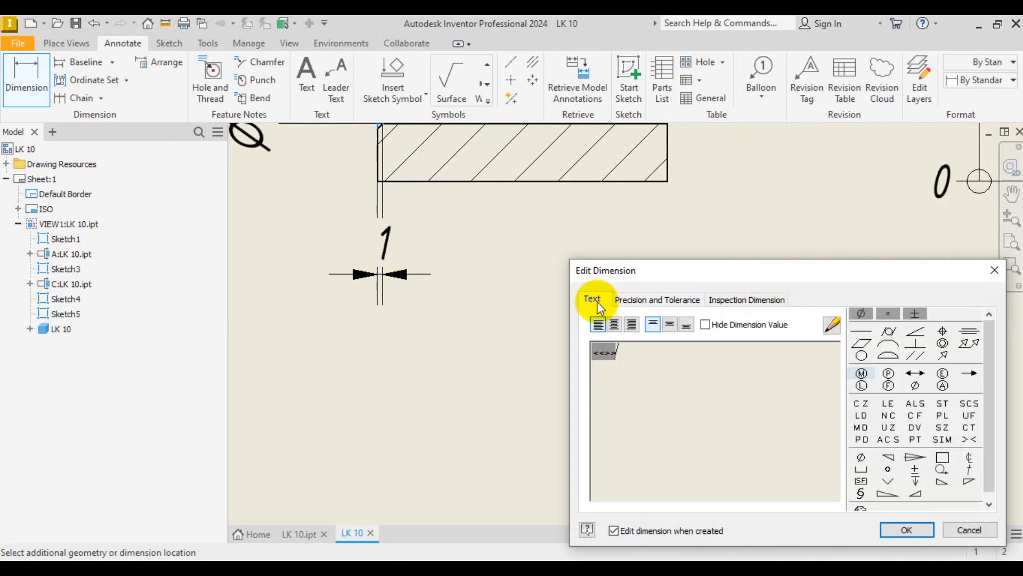
{"action": "left_click", "coordinate": [674, 420]}
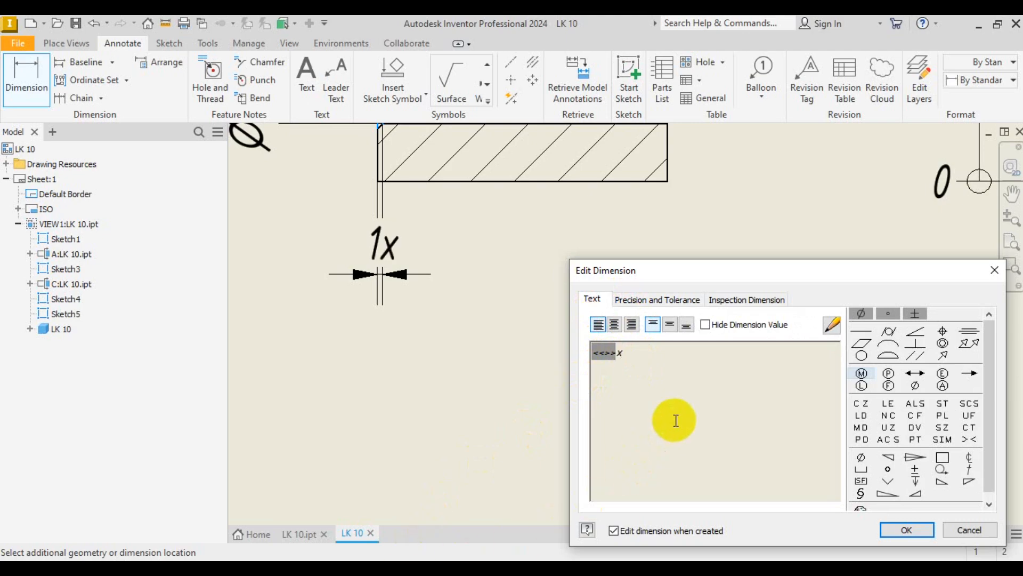
{"action": "type", "text": "x4"}
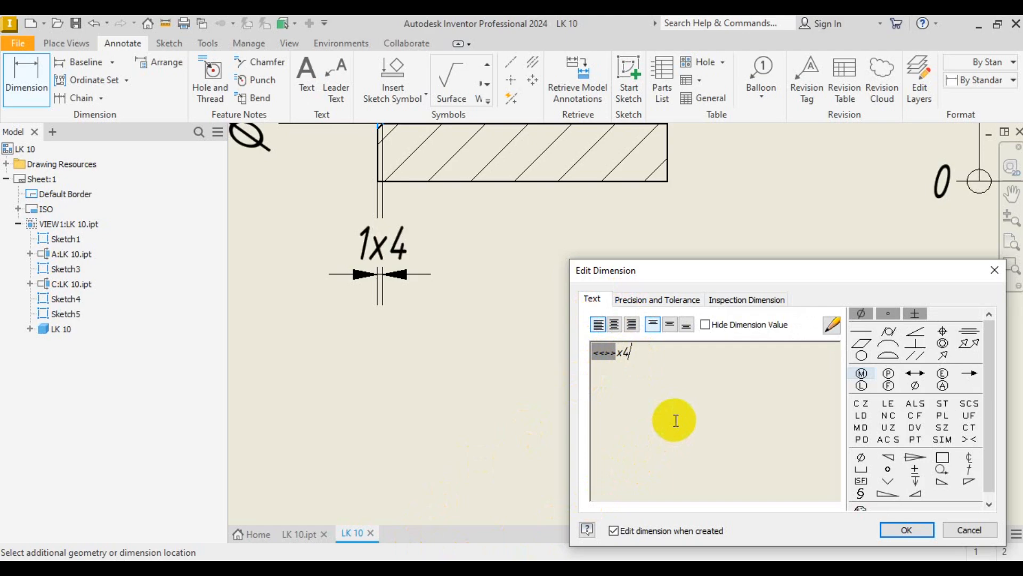
{"action": "type", "text": "5"}
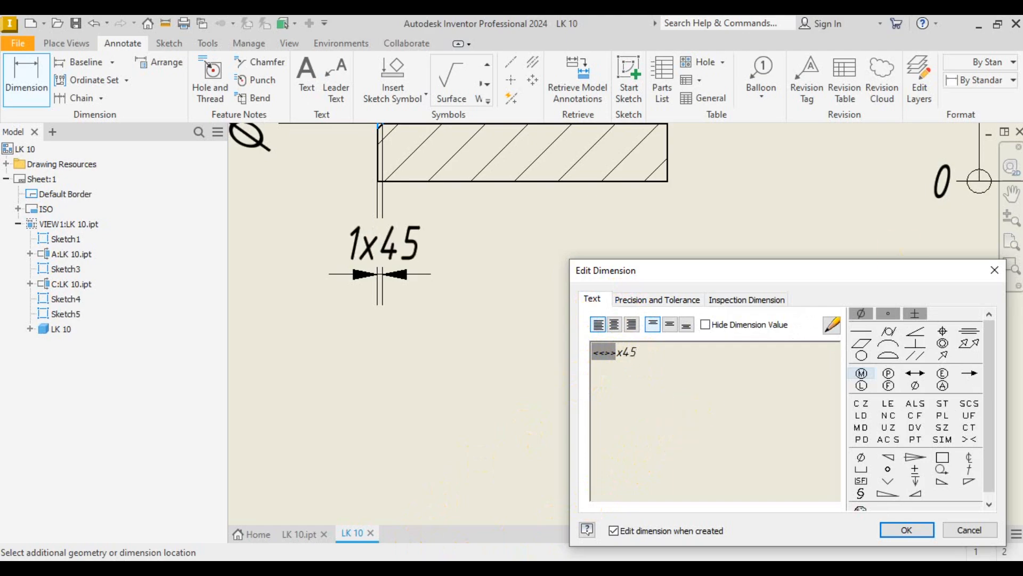
{"action": "left_click", "coordinate": [891, 313]}
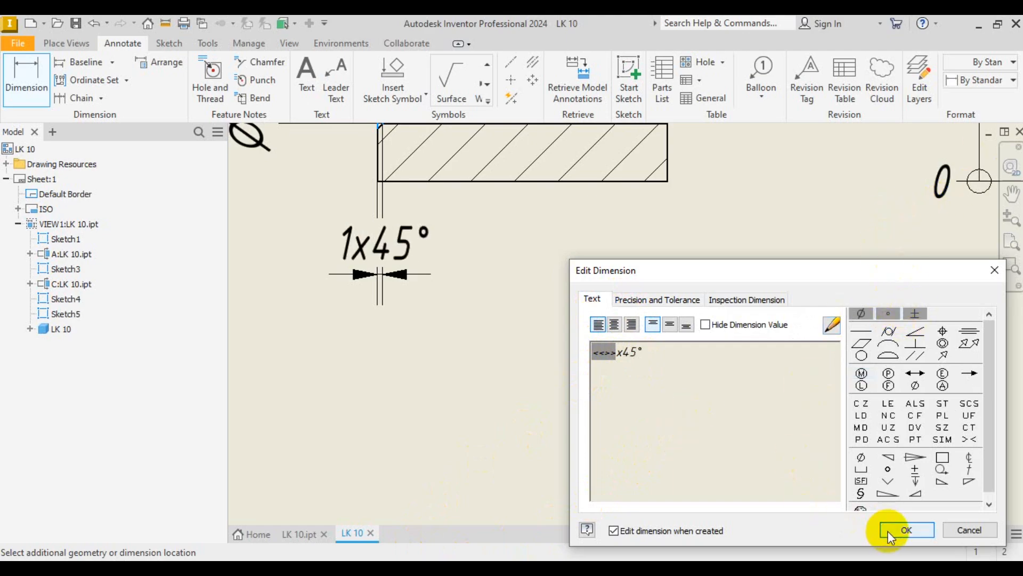
{"action": "left_click", "coordinate": [906, 530]}
After checking the reference in Nitro Pro, place a surface texture symbol in Inventor with a leader from the hole's lower edge in section B-B.
{"action": "scroll", "coordinate": [626, 393], "scroll_direction": "down", "scroll_amount": 5}
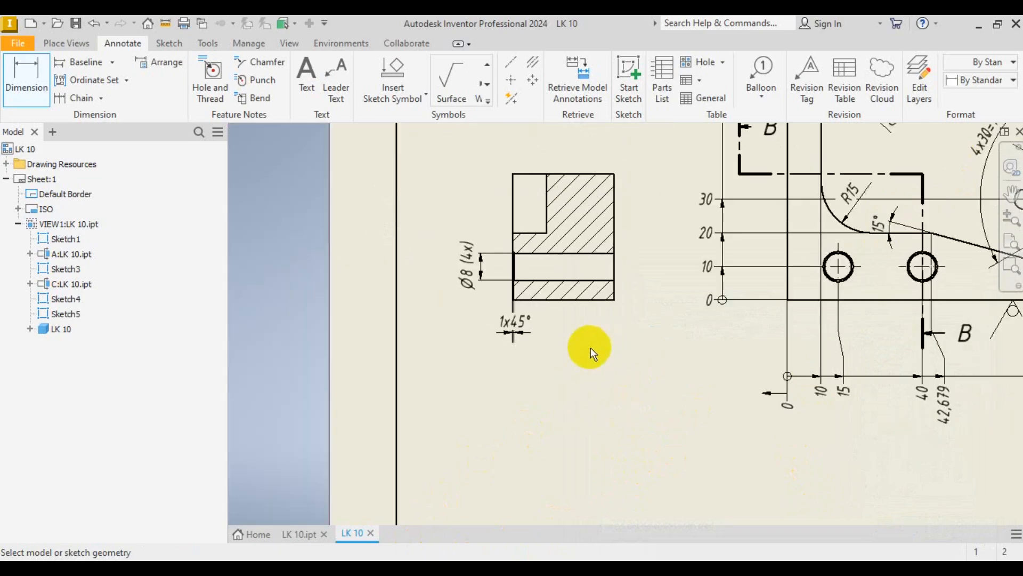
{"action": "key", "text": "alt+Tab"}
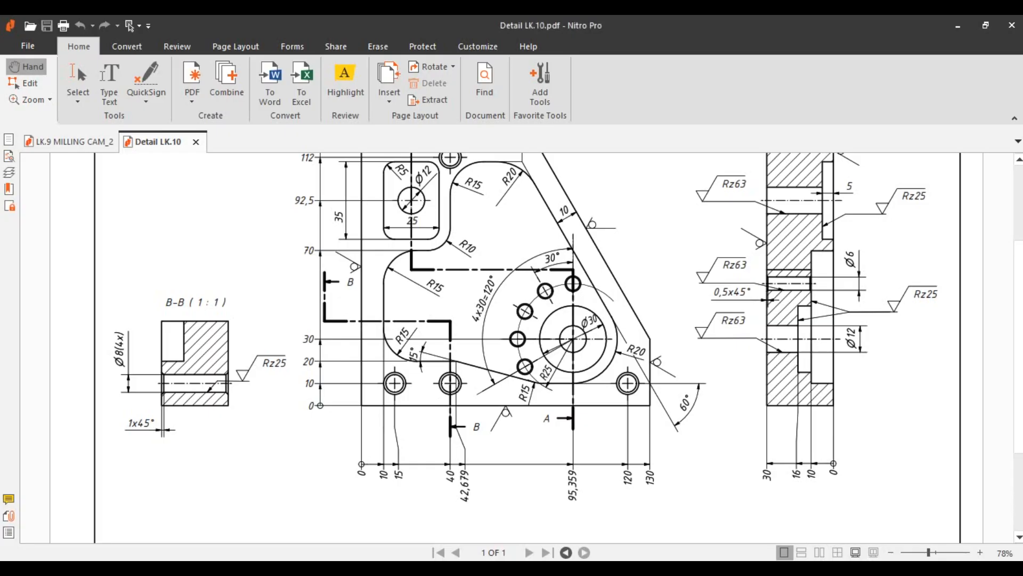
{"action": "key", "text": "alt+Tab"}
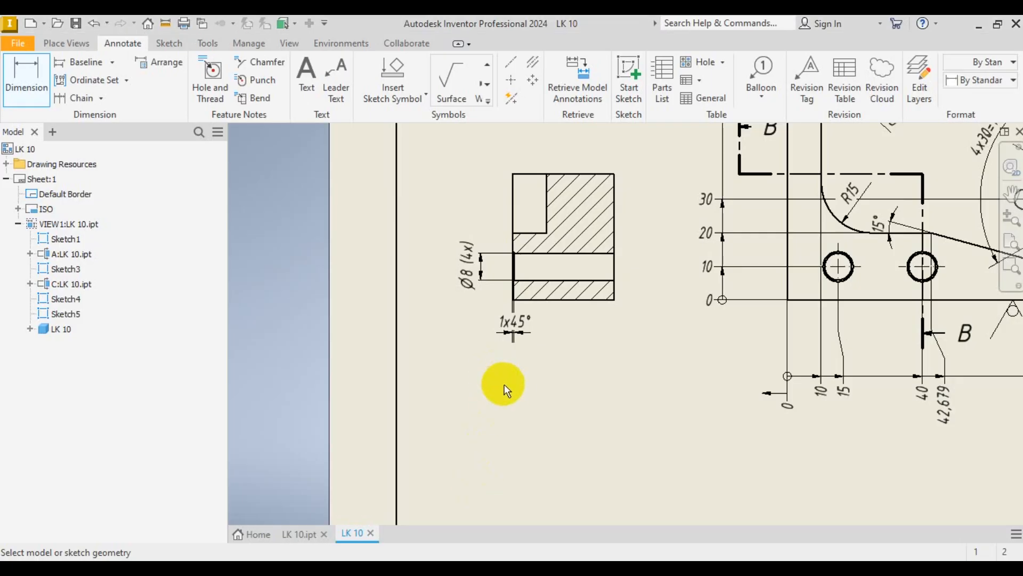
{"action": "scroll", "coordinate": [464, 235], "scroll_direction": "down", "scroll_amount": 5}
{"action": "scroll", "coordinate": [523, 208], "scroll_direction": "up", "scroll_amount": 5}
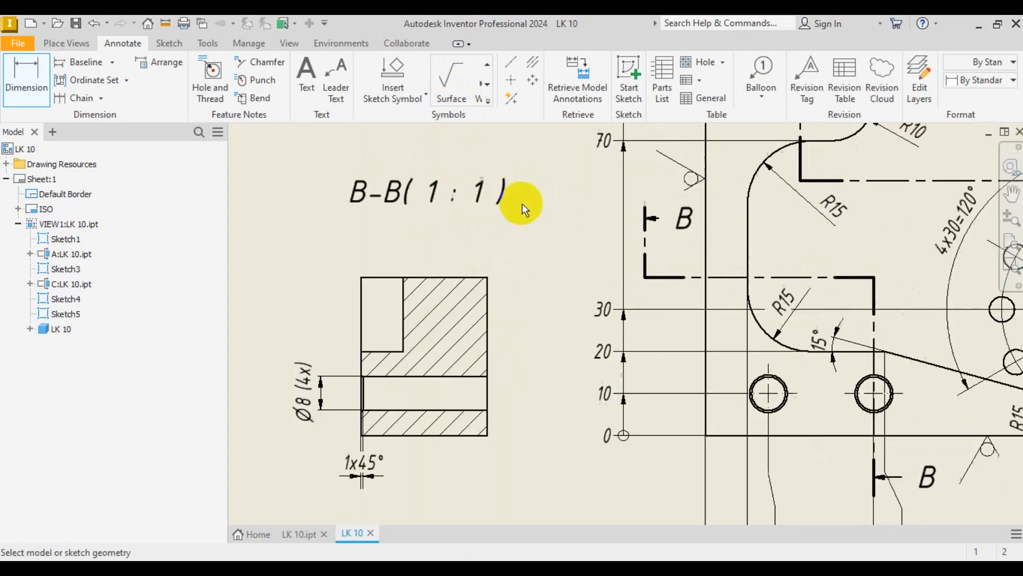
{"action": "left_click", "coordinate": [451, 88]}
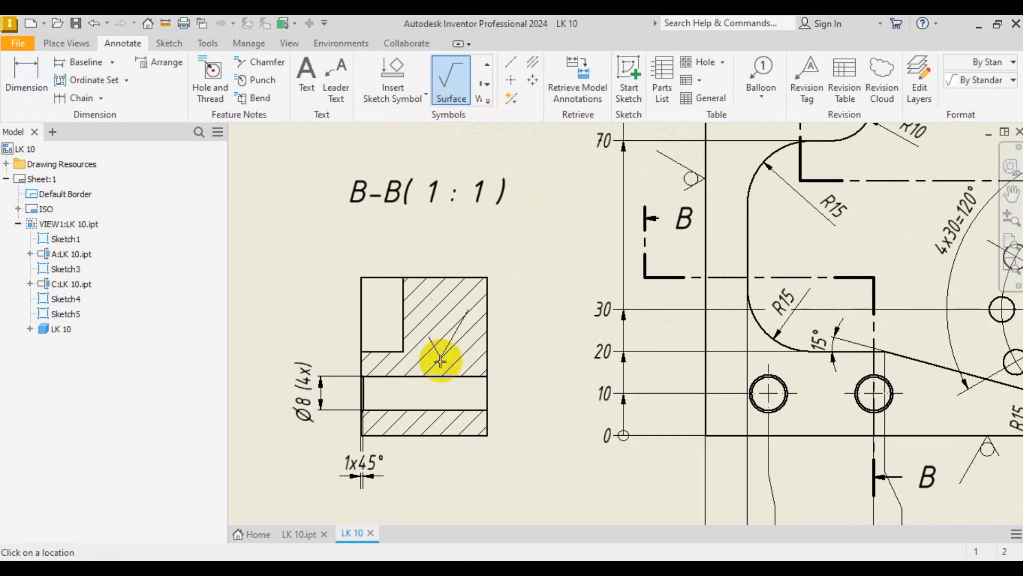
{"action": "scroll", "coordinate": [447, 406], "scroll_direction": "up", "scroll_amount": 2}
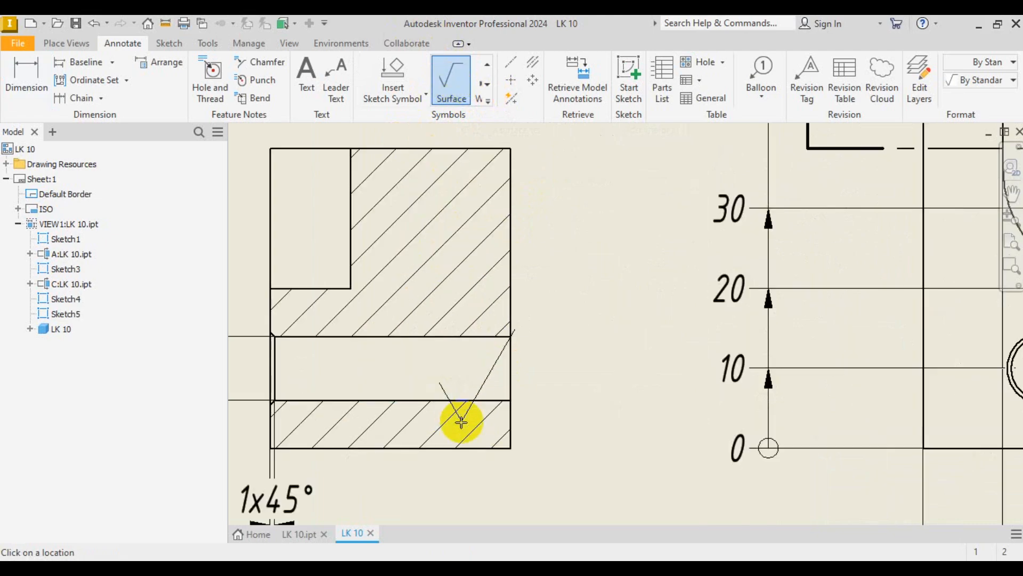
{"action": "left_click", "coordinate": [443, 398]}
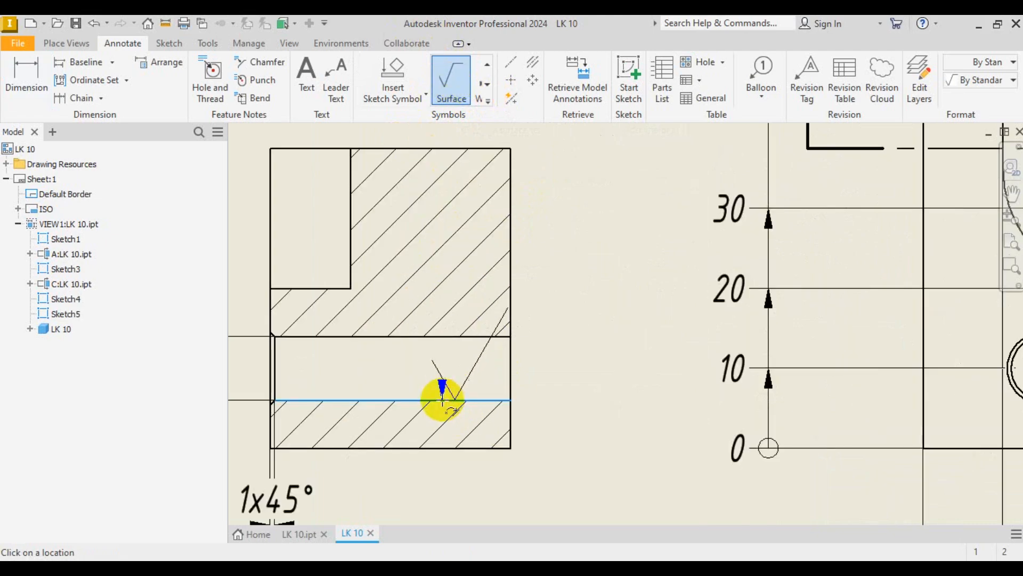
{"action": "left_click", "coordinate": [536, 363]}
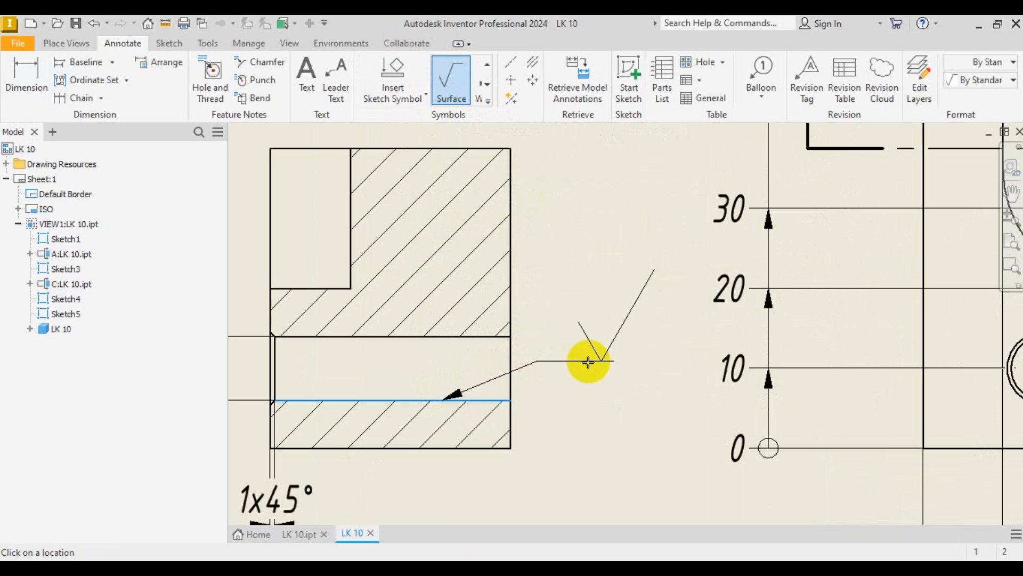
{"action": "right_click", "coordinate": [589, 361]}
{"action": "left_click", "coordinate": [633, 363]}
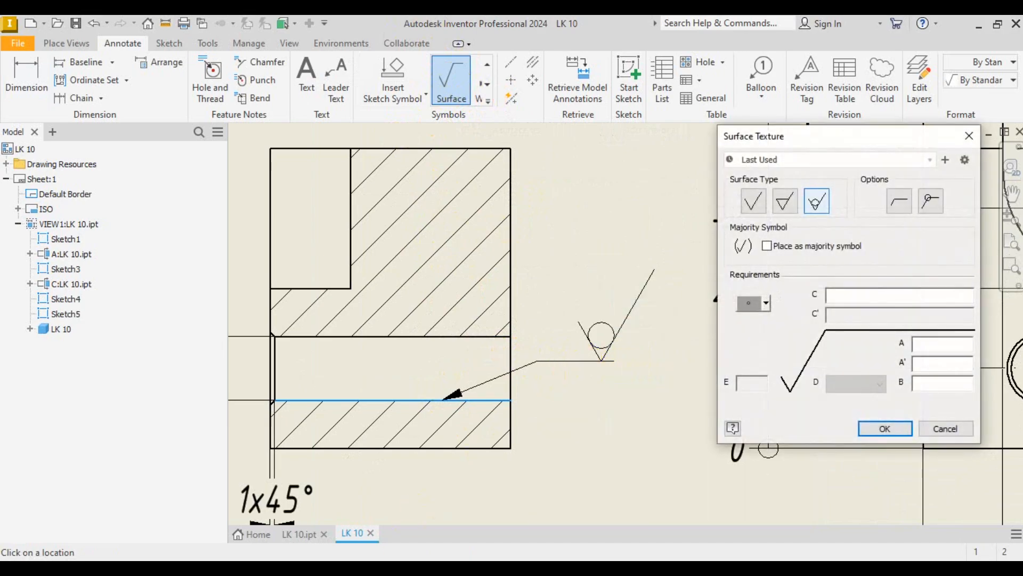
Compare the hole's surface symbol with the reference in Nitro Pro, and in Inventor add the horizontal tail to the symbol.
{"action": "left_click", "coordinate": [398, 567]}
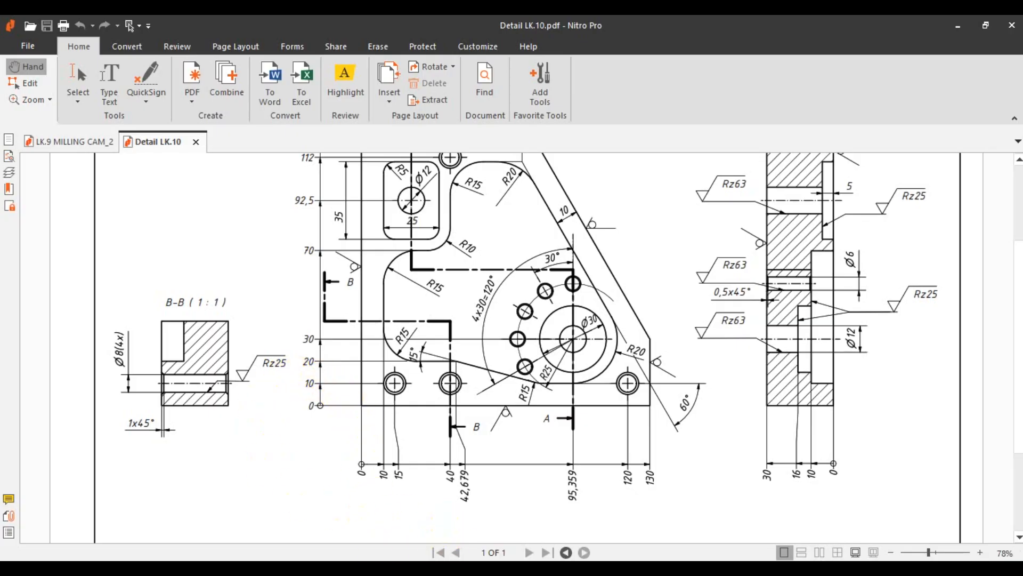
{"action": "left_click", "coordinate": [420, 568]}
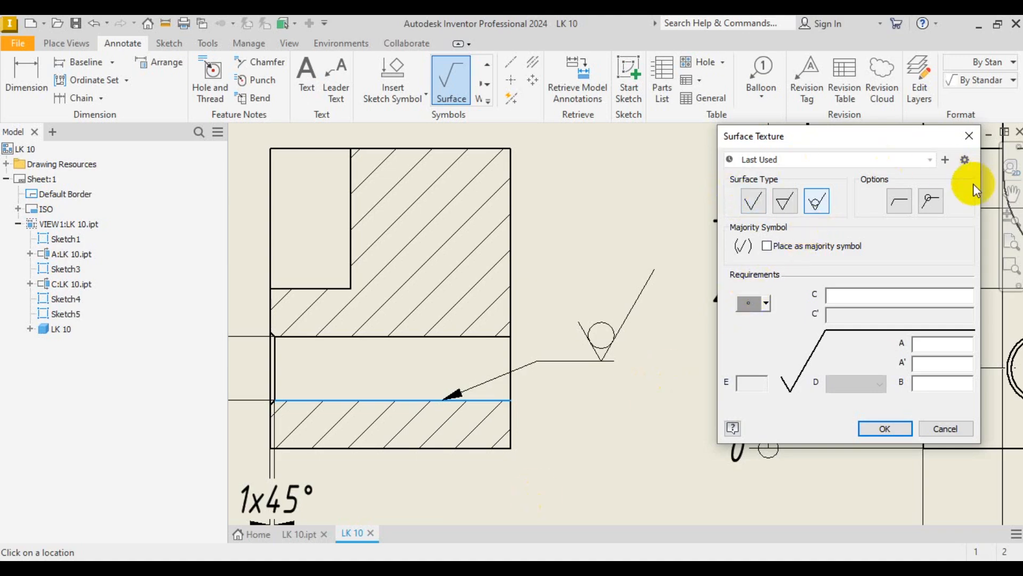
{"action": "left_click", "coordinate": [898, 207]}
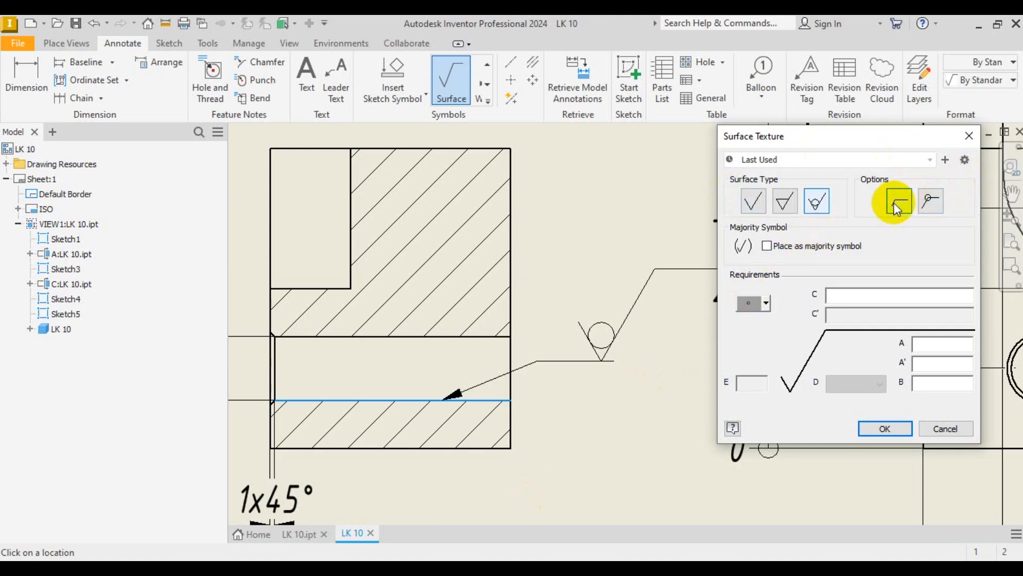
{"action": "left_click", "coordinate": [875, 296]}
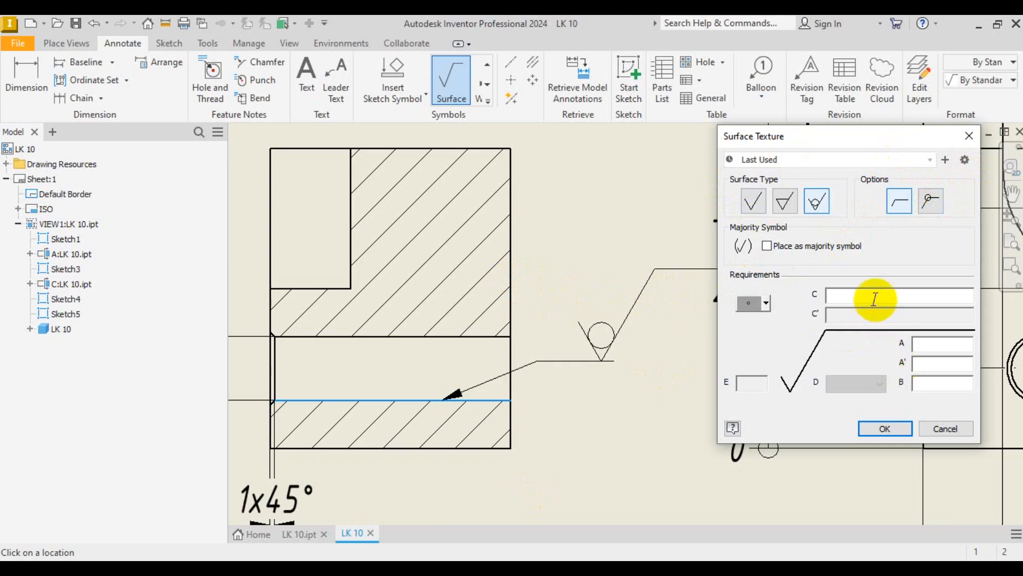
{"action": "left_click_drag", "start_coordinate": [872, 139], "coordinate": [313, 128]}
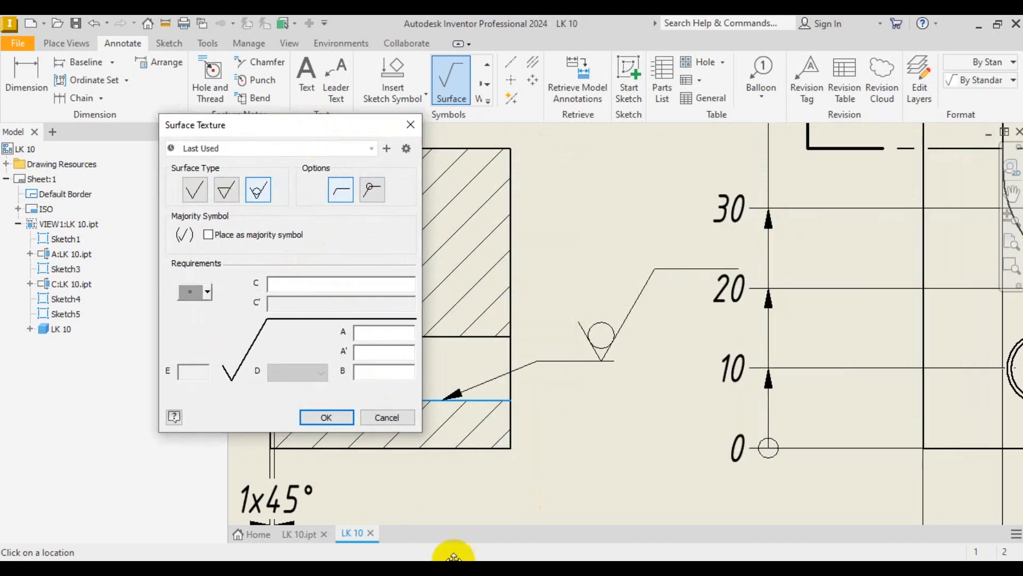
{"action": "key", "text": "alt+Tab"}
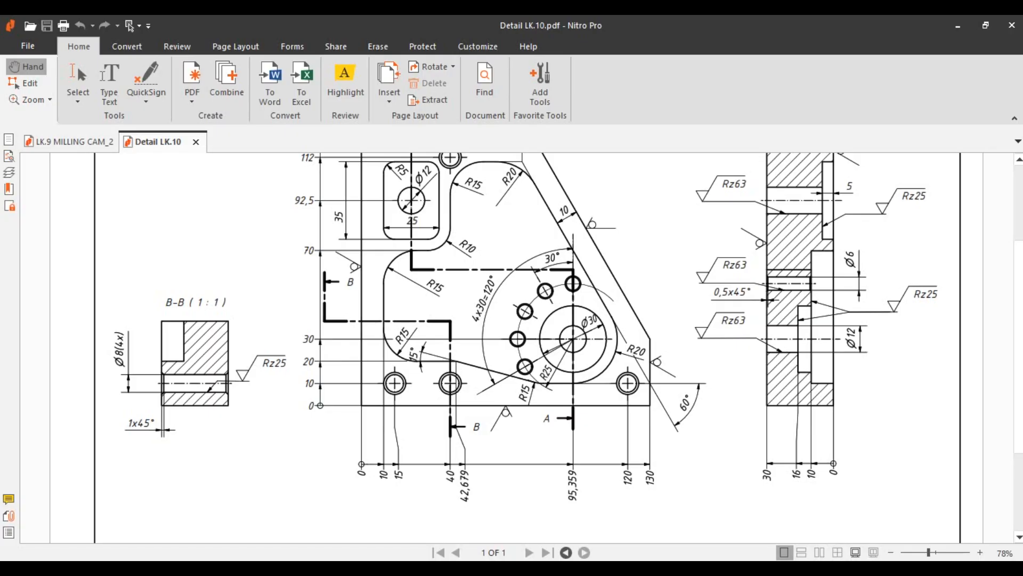
{"action": "left_click", "coordinate": [421, 568]}
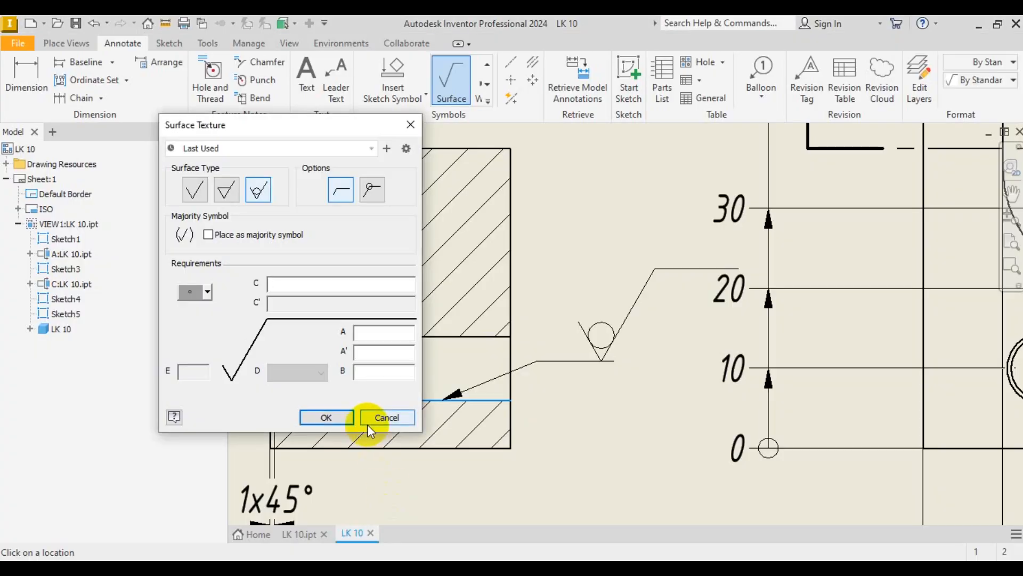
Enter Rz25 as requirement A of the hole's surface texture symbol and compare it with the Nitro Pro reference.
{"action": "key", "text": "Caps_Lock"}
{"action": "type", "text": "R"}
{"action": "key", "text": "BackSpace"}
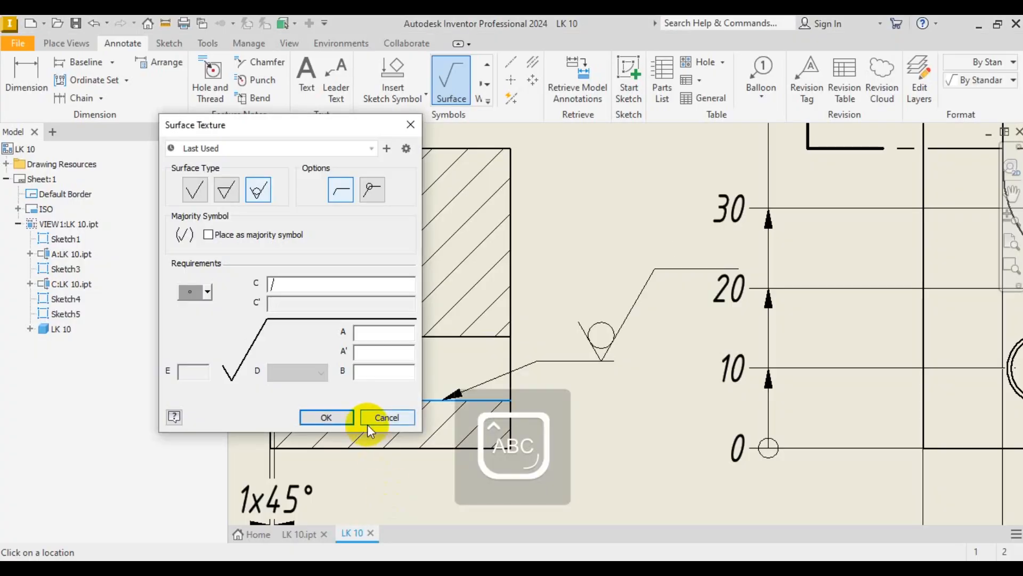
{"action": "left_click", "coordinate": [372, 336]}
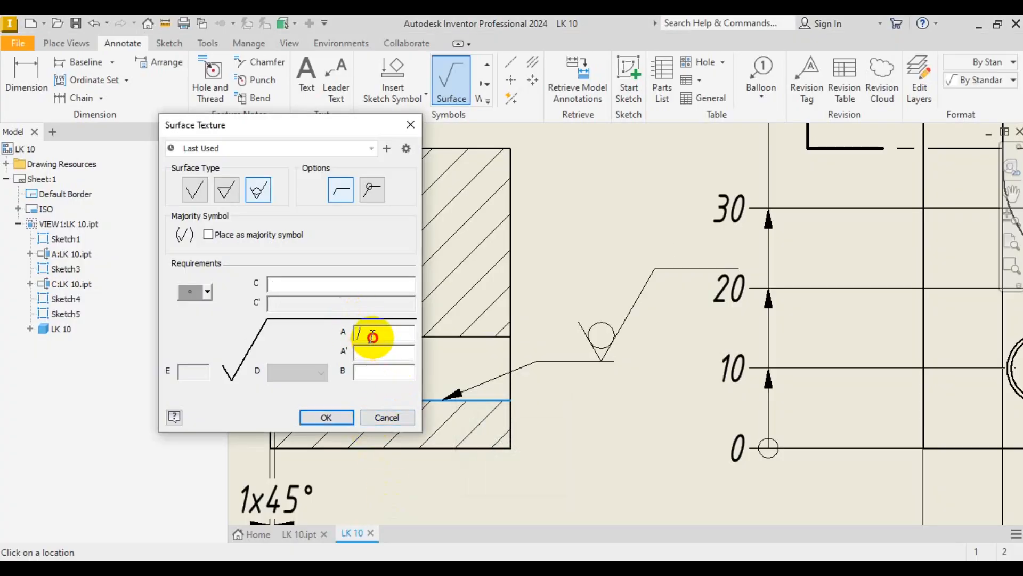
{"action": "key", "text": "Caps_Lock"}
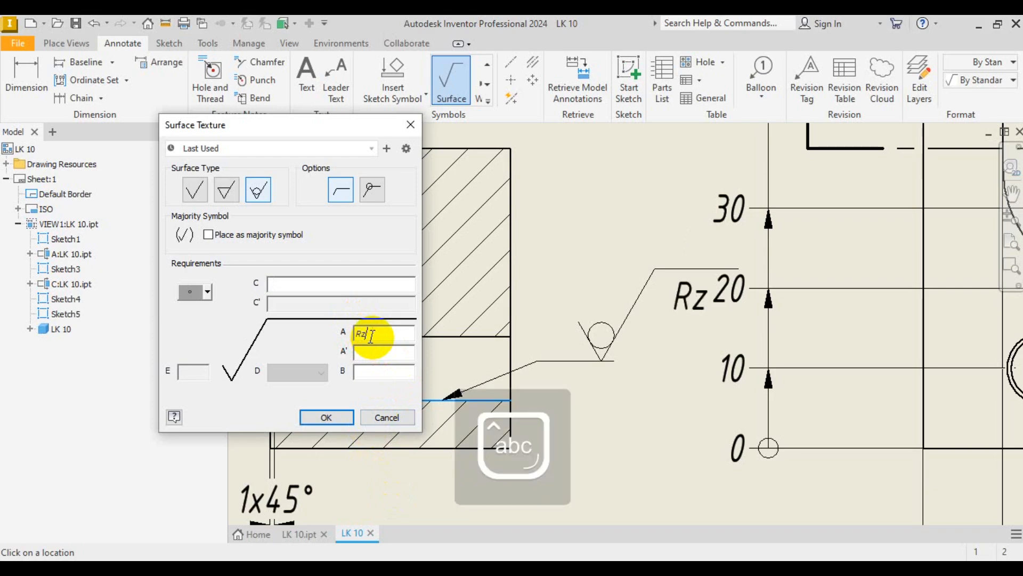
{"action": "type", "text": "Rz25"}
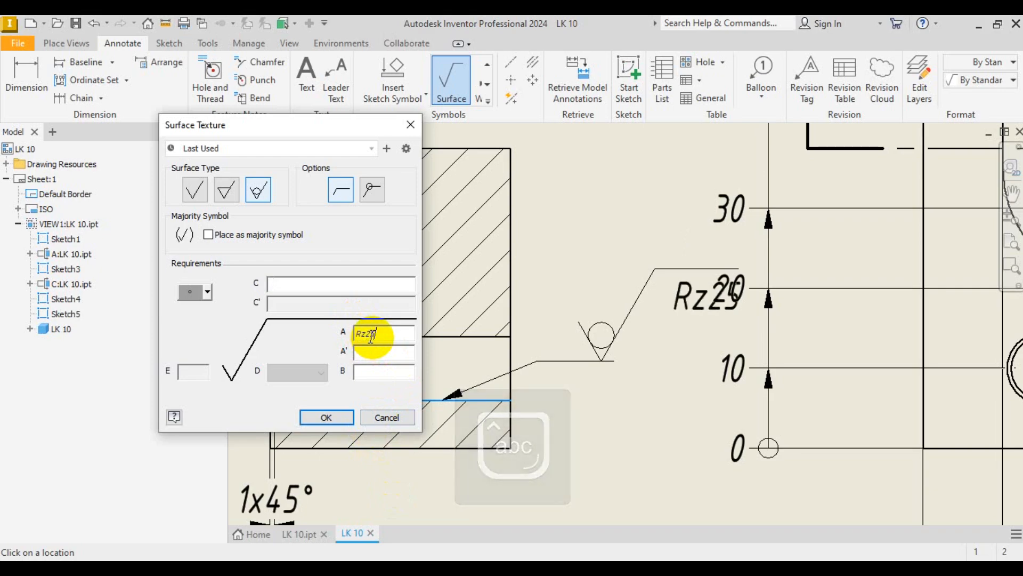
{"action": "key", "text": "alt+Tab"}
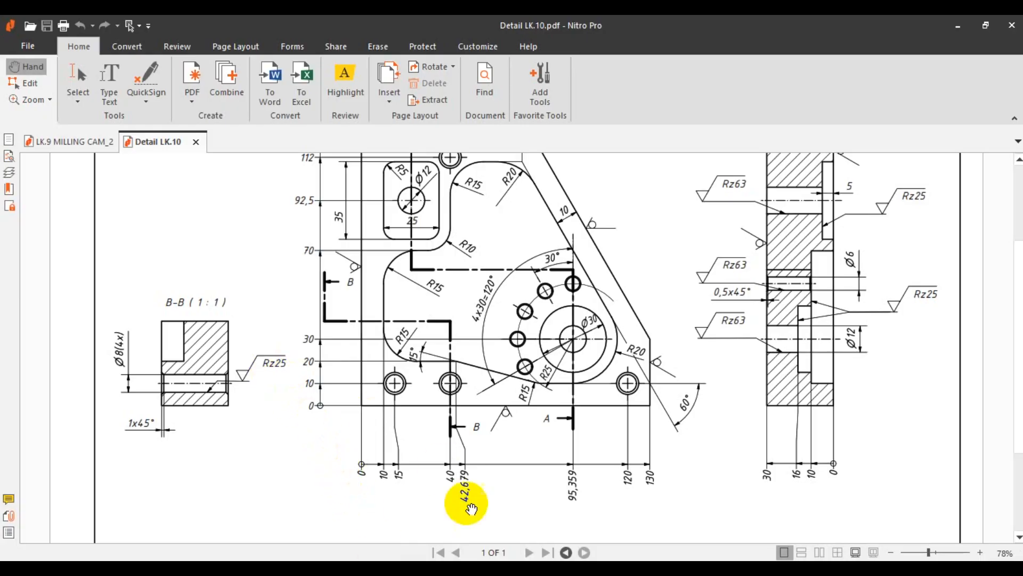
{"action": "key", "text": "alt+Tab"}
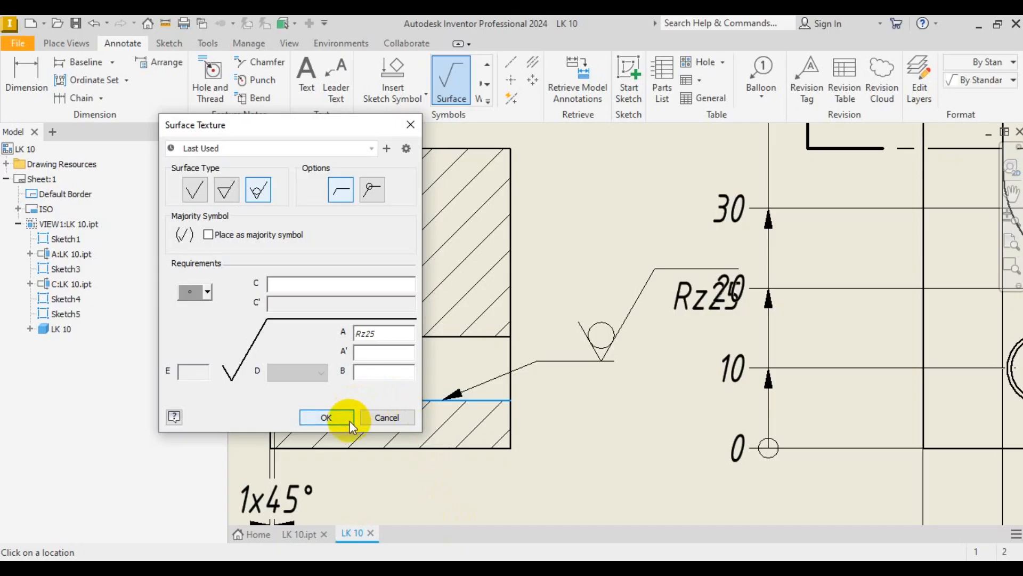
Accept the hole's Rz25 surface texture symbol, end placement, and shift the symbol and its leader bend closer to section B-B.
{"action": "left_click", "coordinate": [326, 417]}
{"action": "right_click", "coordinate": [633, 424]}
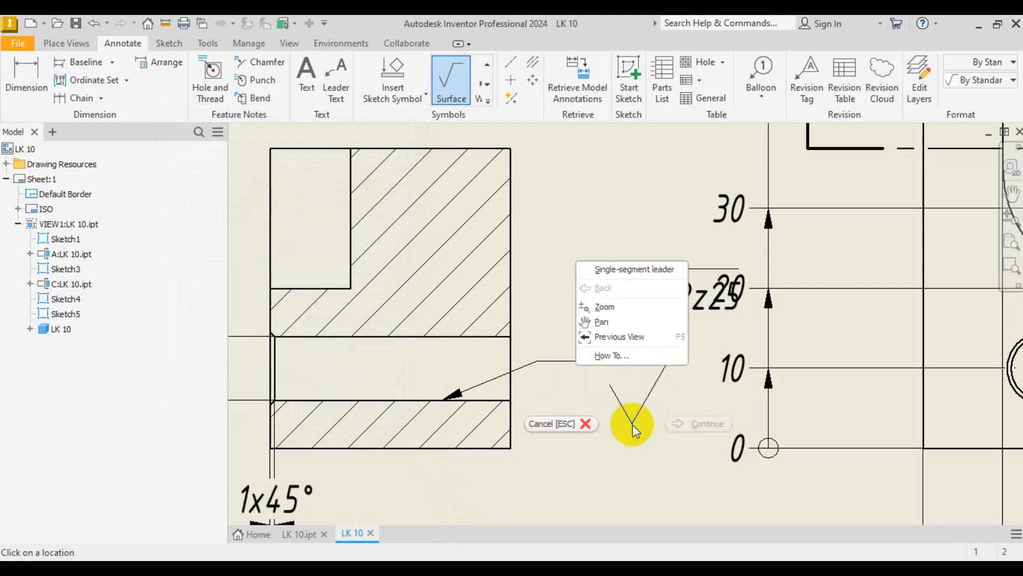
{"action": "left_click", "coordinate": [571, 424]}
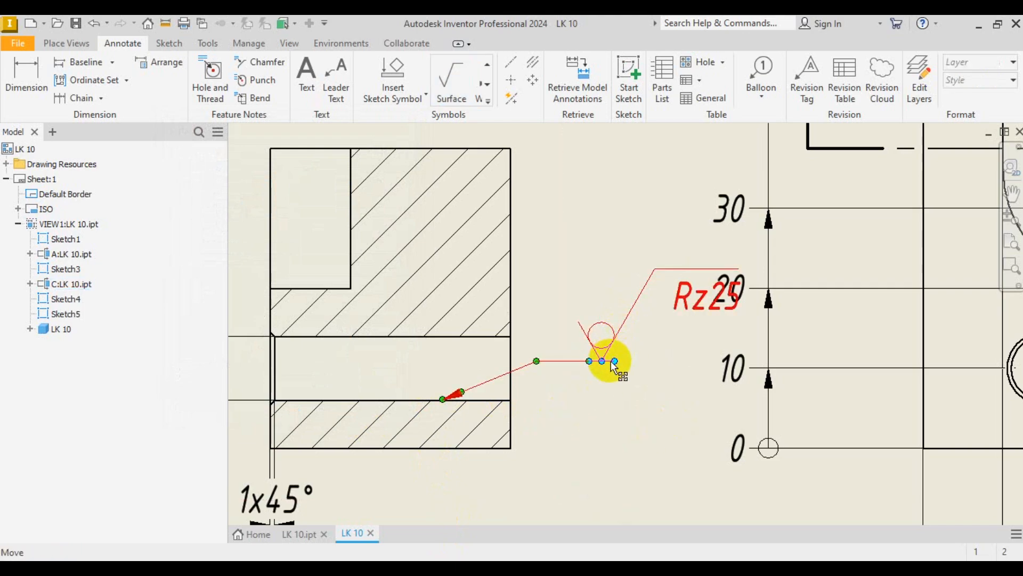
{"action": "left_click_drag", "start_coordinate": [613, 361], "coordinate": [581, 359]}
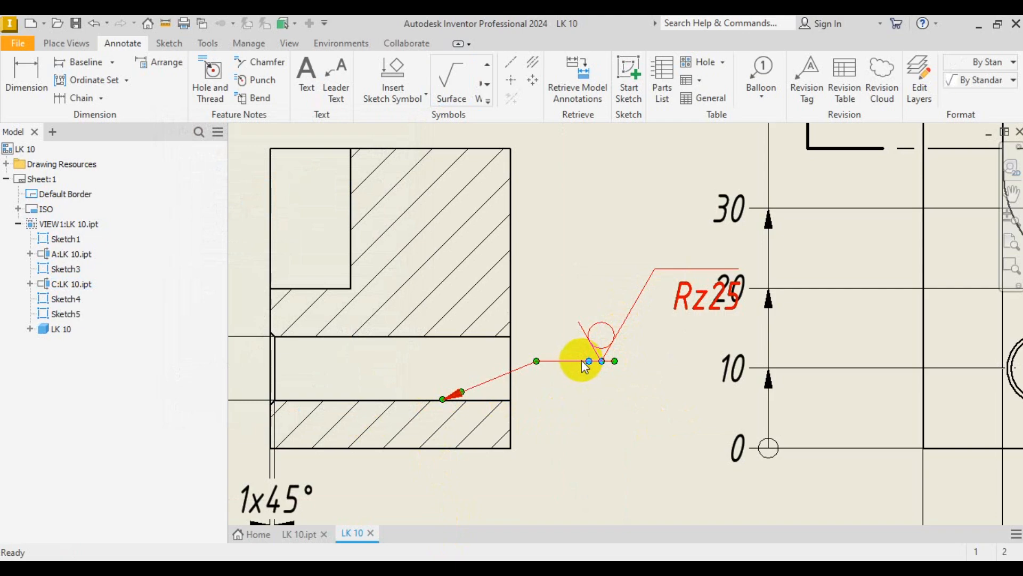
{"action": "left_click_drag", "start_coordinate": [587, 362], "coordinate": [541, 363]}
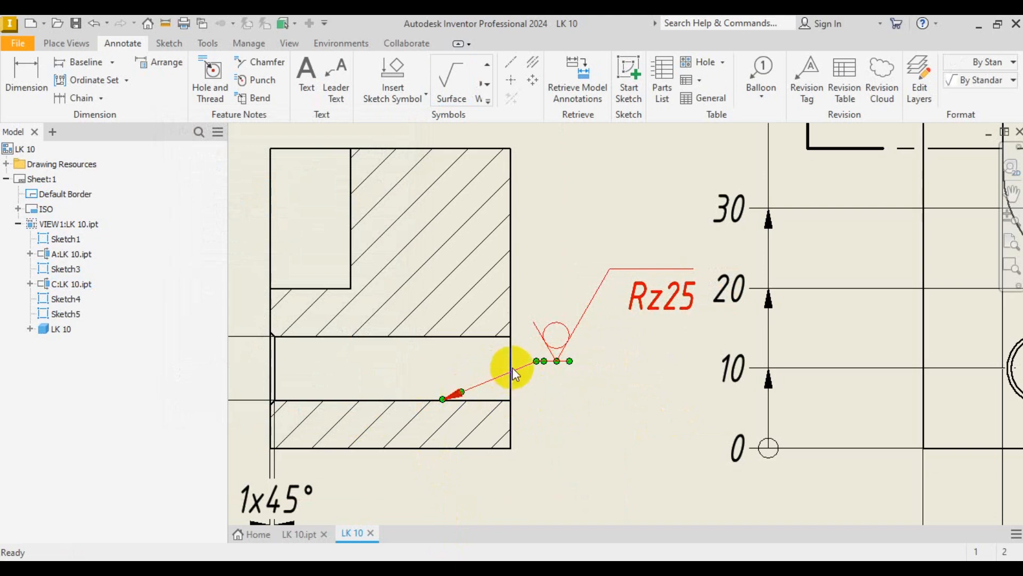
{"action": "left_click_drag", "start_coordinate": [535, 360], "coordinate": [521, 359]}
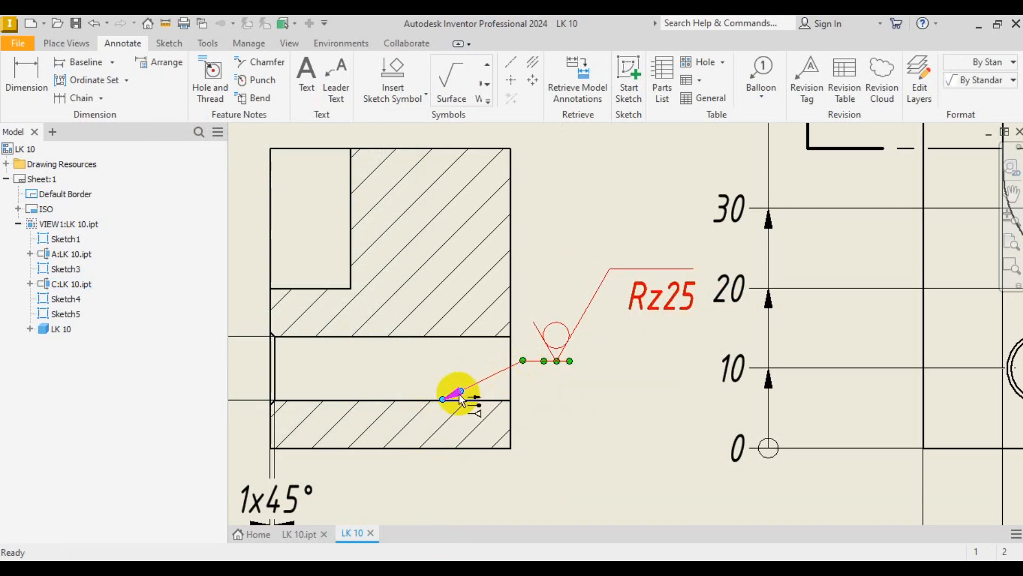
{"action": "left_click_drag", "start_coordinate": [442, 397], "coordinate": [440, 398]}
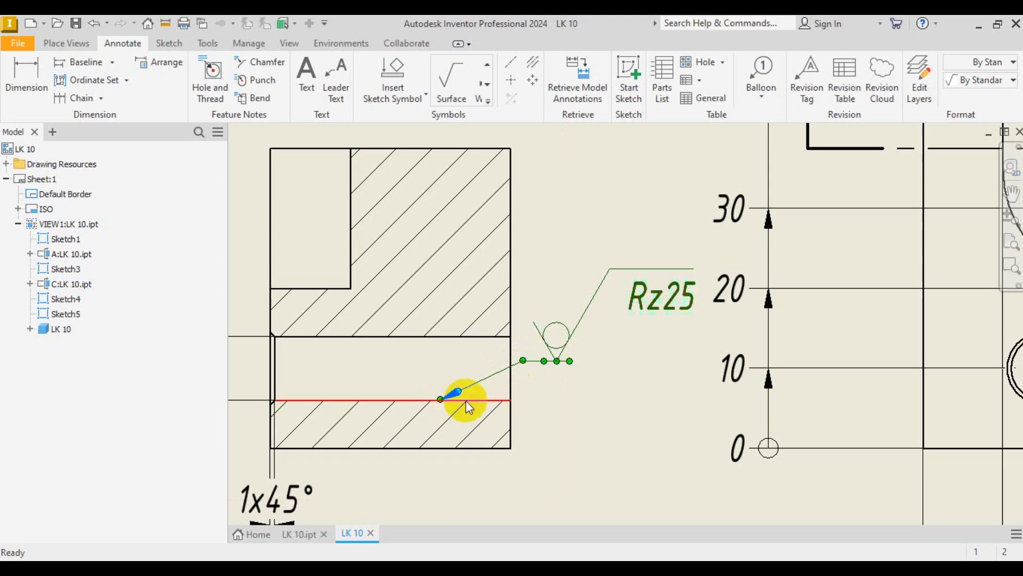
{"action": "left_click", "coordinate": [622, 416]}
Move section view B-B further left, away from the front view.
{"action": "scroll", "coordinate": [648, 350], "scroll_direction": "down", "scroll_amount": 3}
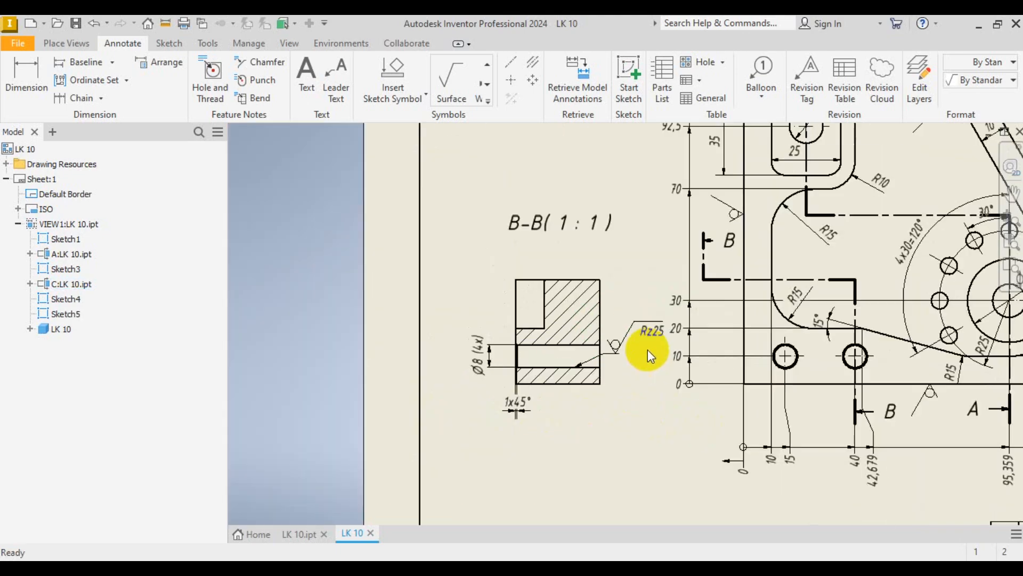
{"action": "scroll", "coordinate": [655, 320], "scroll_direction": "up", "scroll_amount": 2}
{"action": "left_click_drag", "start_coordinate": [567, 238], "coordinate": [523, 245]}
{"action": "scroll", "coordinate": [612, 290], "scroll_direction": "down", "scroll_amount": 3}
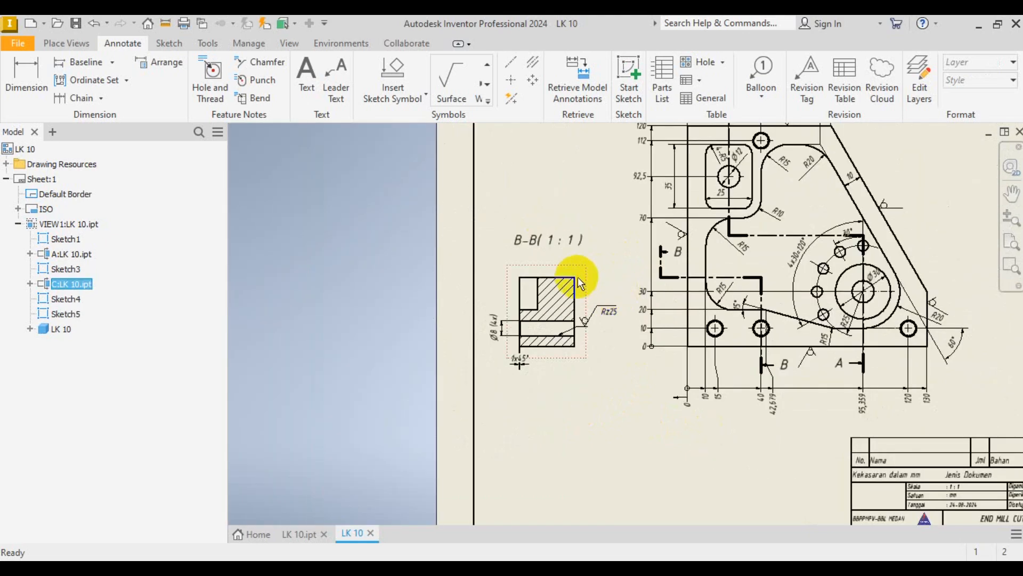
{"action": "scroll", "coordinate": [571, 274], "scroll_direction": "up", "scroll_amount": 2}
{"action": "left_click", "coordinate": [641, 474]}
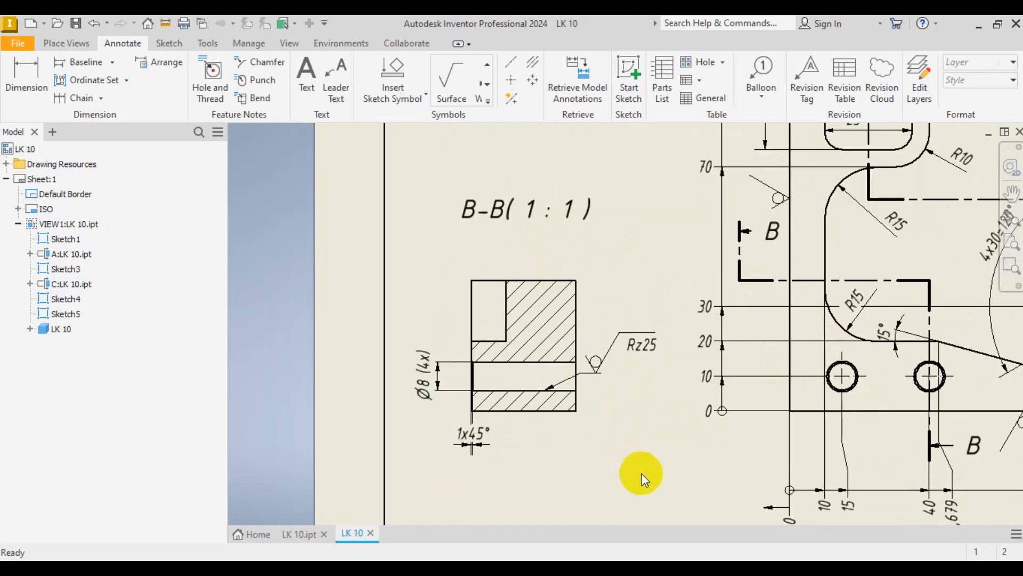
Fine-tune the Rz25 symbol's position so its leader landing runs level beside section B-B.
{"action": "scroll", "coordinate": [598, 339], "scroll_direction": "up", "scroll_amount": 2}
{"action": "scroll", "coordinate": [599, 343], "scroll_direction": "up", "scroll_amount": 2}
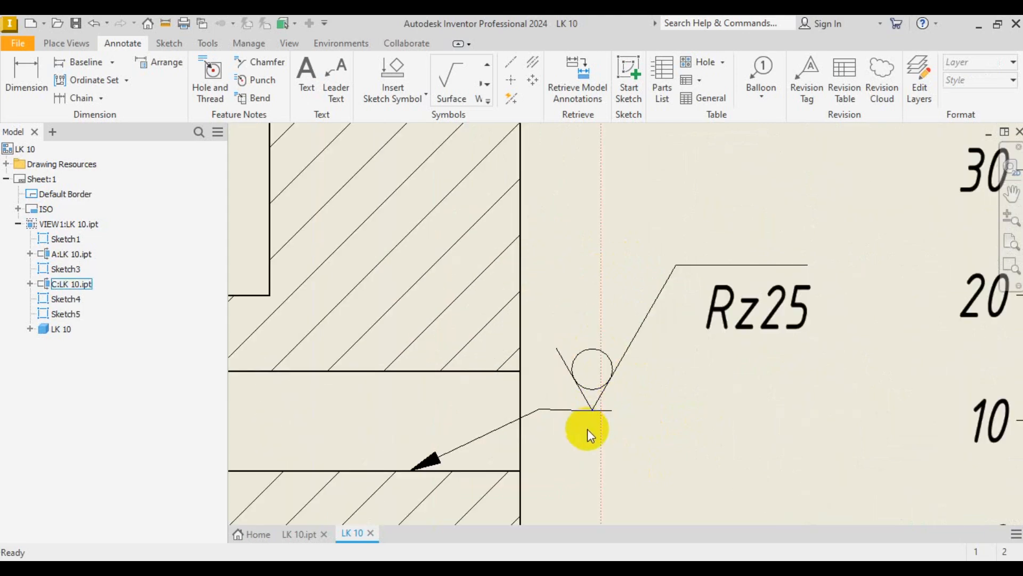
{"action": "left_click", "coordinate": [612, 411]}
{"action": "left_click_drag", "start_coordinate": [614, 410], "coordinate": [623, 407]}
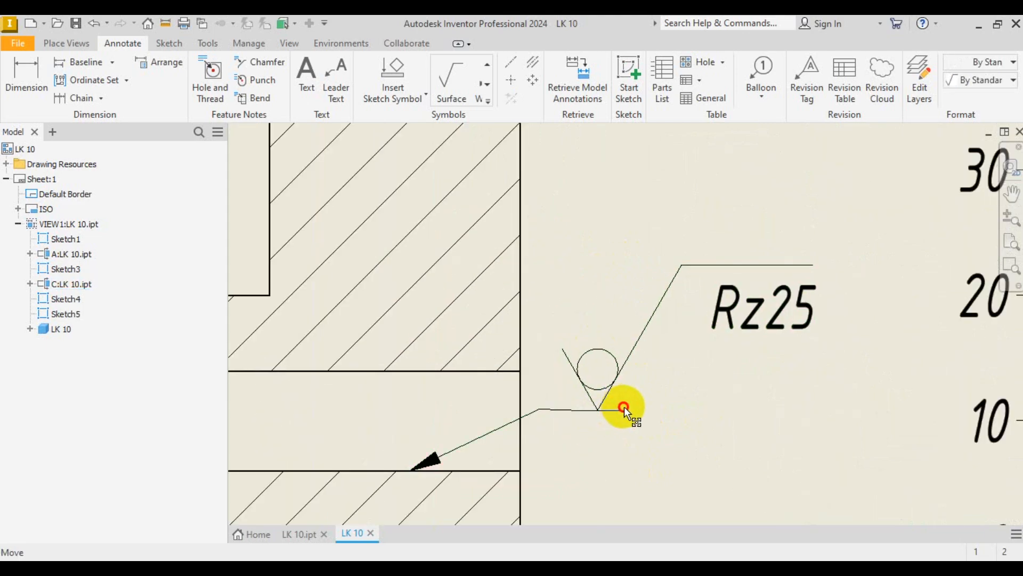
{"action": "left_click", "coordinate": [590, 409]}
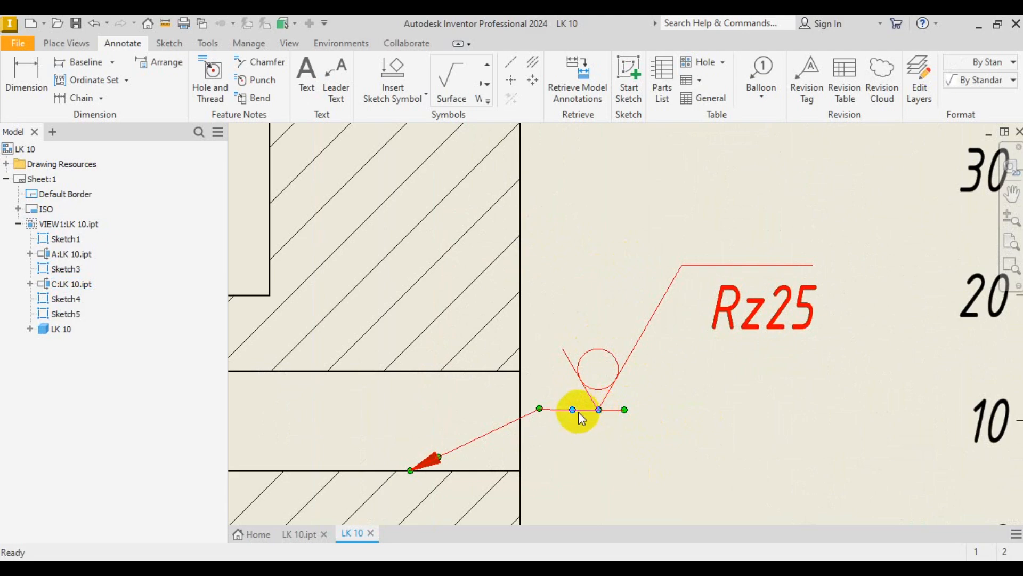
{"action": "left_click_drag", "start_coordinate": [574, 410], "coordinate": [565, 407]}
{"action": "left_click", "coordinate": [651, 439]}
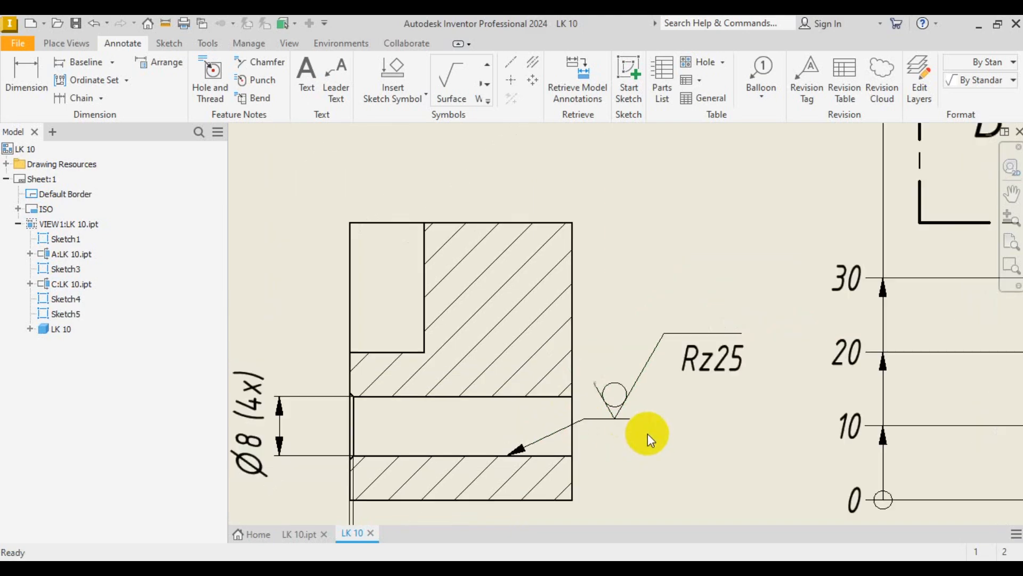
Check the chamfer dimension in the Nitro Pro reference, and in Inventor move section B-B's 1x45° text left of its arrows.
{"action": "scroll", "coordinate": [647, 433], "scroll_direction": "down", "scroll_amount": 2}
{"action": "scroll", "coordinate": [654, 421], "scroll_direction": "down", "scroll_amount": 3}
{"action": "left_click", "coordinate": [494, 459]}
{"action": "scroll", "coordinate": [495, 459], "scroll_direction": "up", "scroll_amount": 3}
{"action": "right_click", "coordinate": [631, 395]}
{"action": "left_click", "coordinate": [409, 441]}
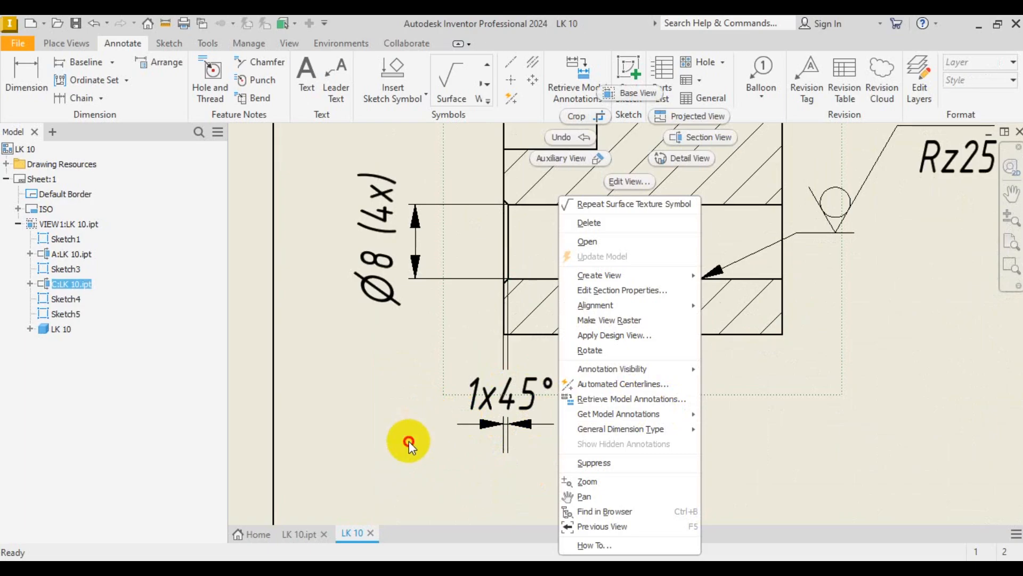
{"action": "left_click", "coordinate": [424, 568]}
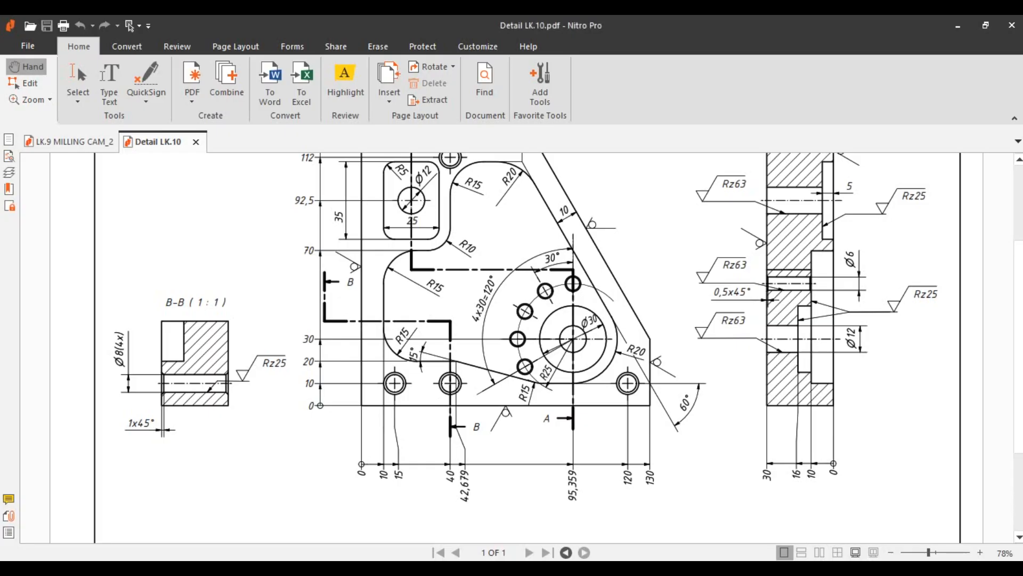
{"action": "left_click", "coordinate": [424, 568]}
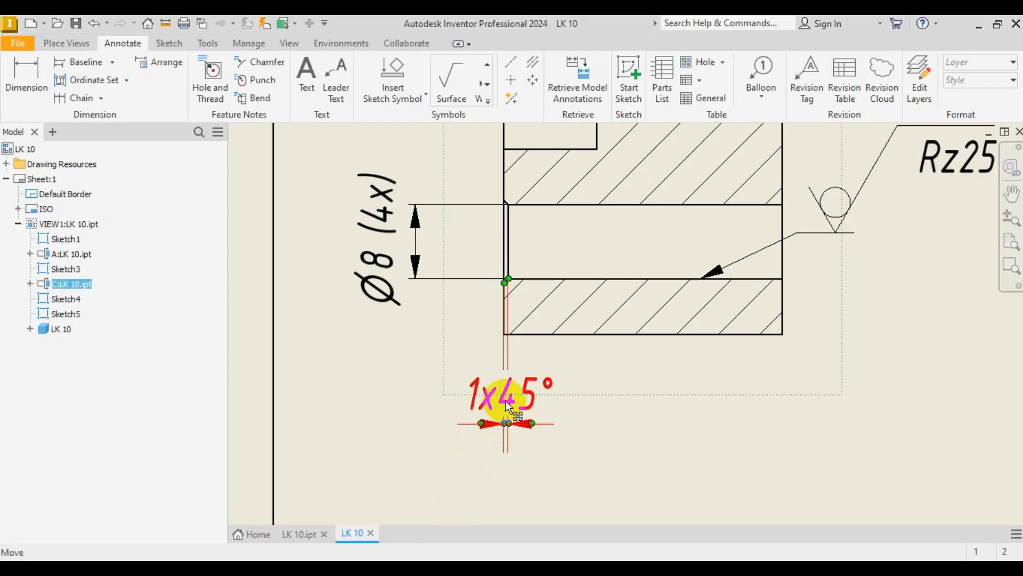
{"action": "left_click_drag", "start_coordinate": [508, 406], "coordinate": [421, 435]}
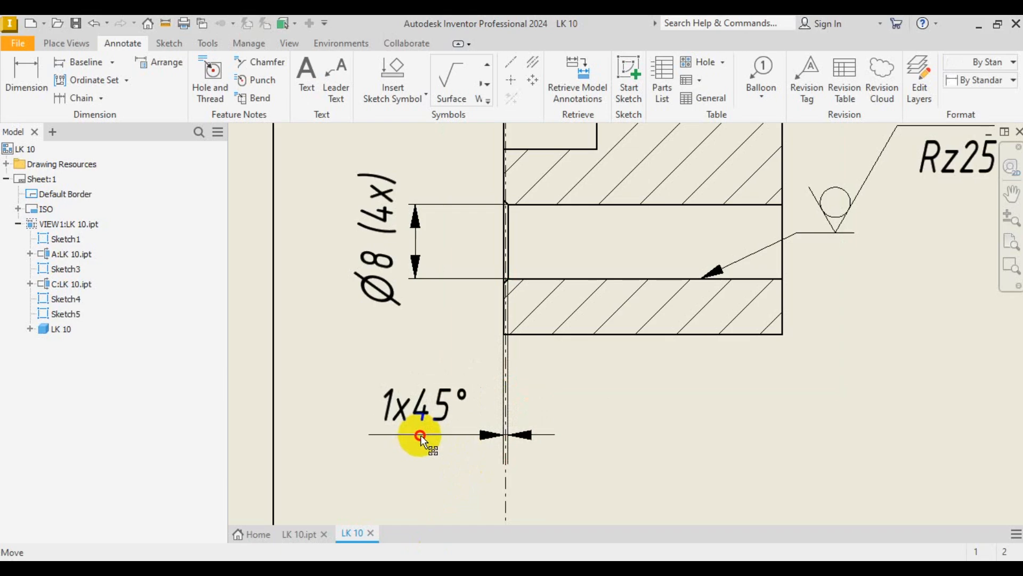
{"action": "scroll", "coordinate": [404, 381], "scroll_direction": "down", "scroll_amount": 5}
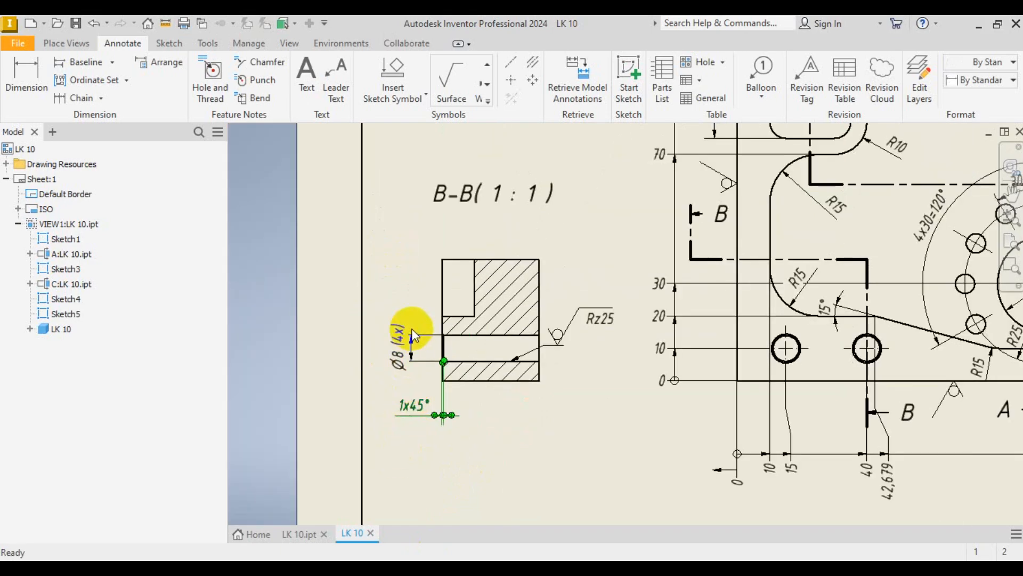
Move the Ø8 (4x) dimension text above its extension lines in section B-B.
{"action": "scroll", "coordinate": [415, 328], "scroll_direction": "up", "scroll_amount": 6}
{"action": "mouse_move", "coordinate": [374, 381]}
{"action": "left_mouse_down"}
{"action": "mouse_move", "coordinate": [408, 252]}
{"action": "mouse_move", "coordinate": [376, 262]}
{"action": "mouse_move", "coordinate": [413, 239]}
{"action": "mouse_move", "coordinate": [417, 247]}
{"action": "left_mouse_up"}
{"action": "scroll", "coordinate": [383, 319], "scroll_direction": "down", "scroll_amount": 4}
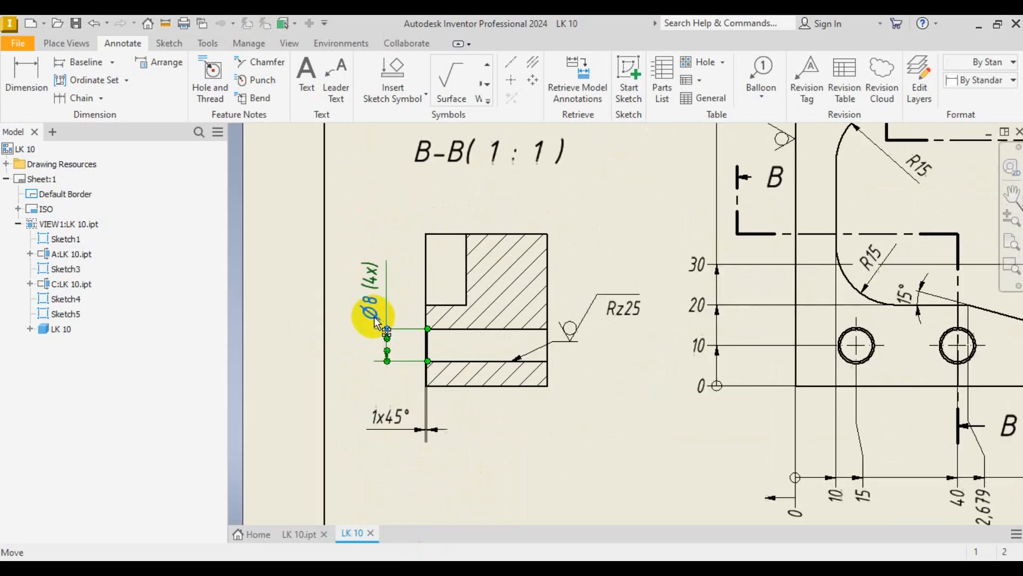
{"action": "left_click", "coordinate": [606, 469]}
Review the drawing sheet and compare section A-A with the Nitro Pro reference for its missing surface texture symbols.
{"action": "scroll", "coordinate": [407, 388], "scroll_direction": "down", "scroll_amount": 4}
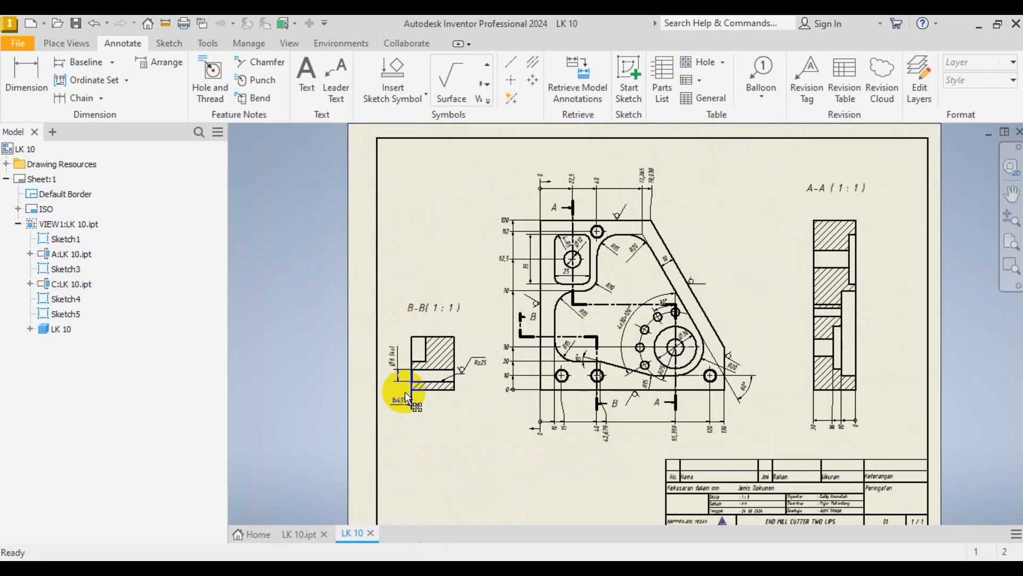
{"action": "scroll", "coordinate": [440, 399], "scroll_direction": "up", "scroll_amount": 3}
{"action": "scroll", "coordinate": [421, 373], "scroll_direction": "down", "scroll_amount": 4}
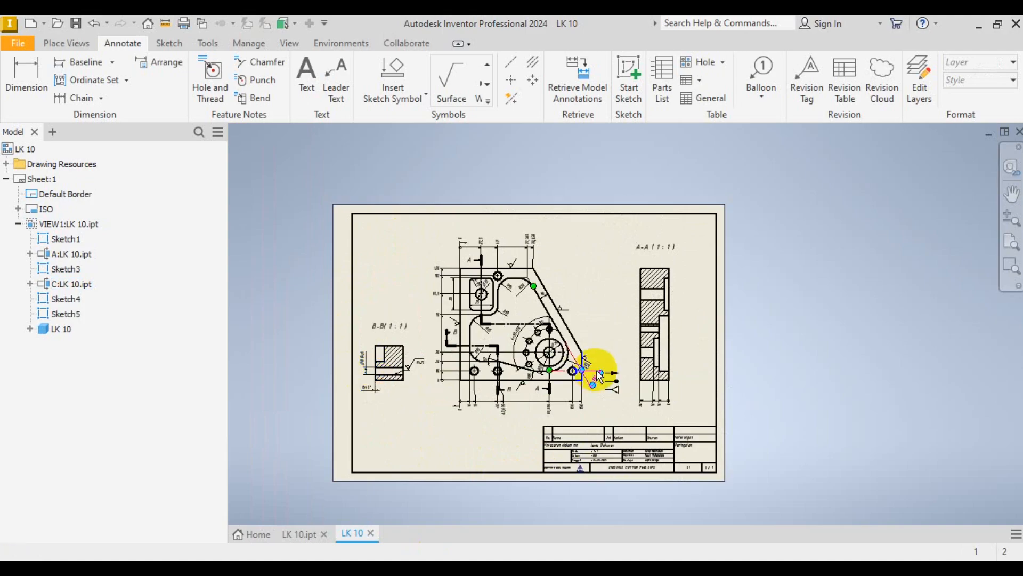
{"action": "scroll", "coordinate": [606, 396], "scroll_direction": "up", "scroll_amount": 3}
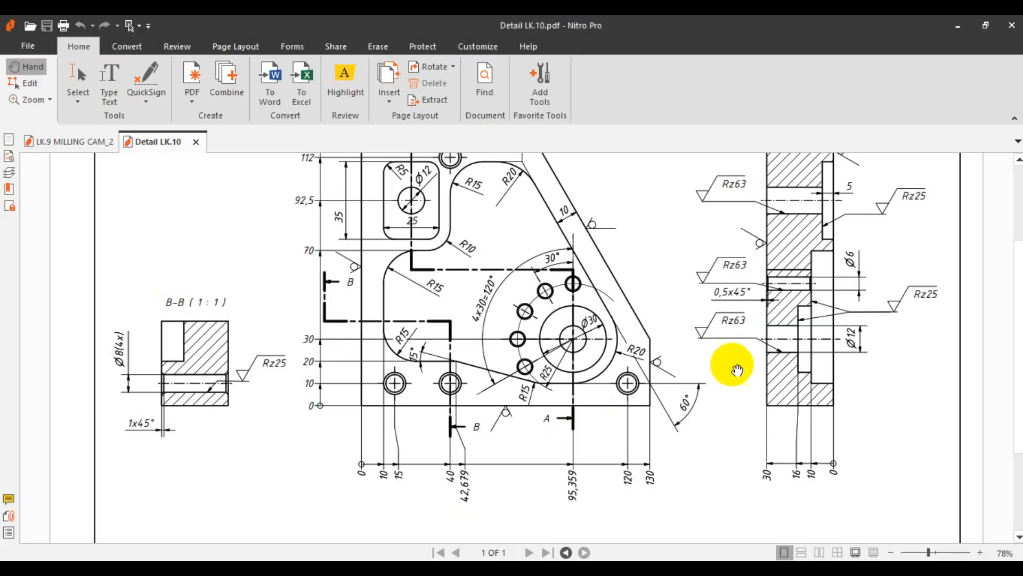
{"action": "scroll", "coordinate": [800, 326], "scroll_direction": "up", "scroll_amount": 2}
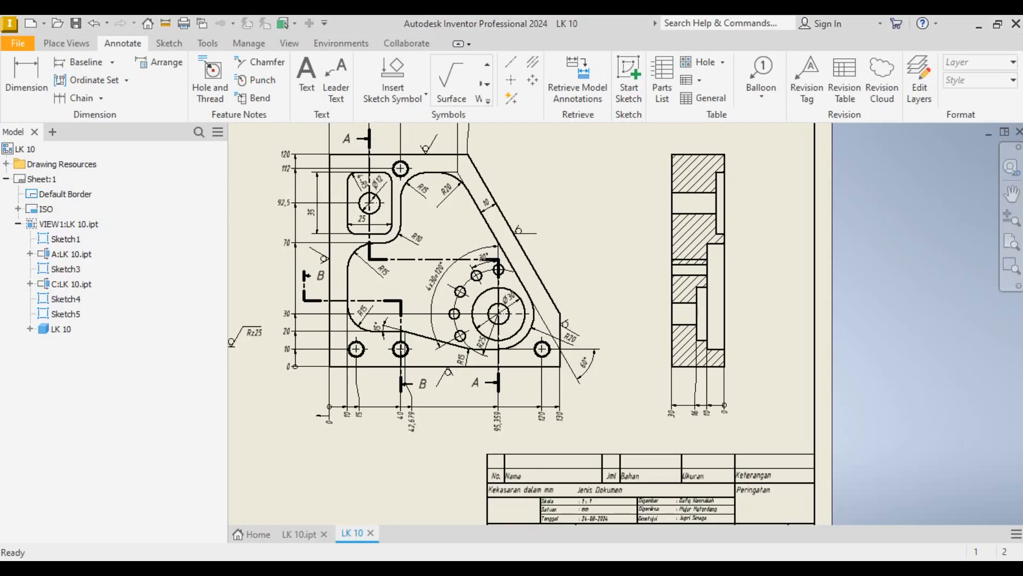
{"action": "scroll", "coordinate": [686, 194], "scroll_direction": "up", "scroll_amount": 3}
{"action": "scroll", "coordinate": [691, 174], "scroll_direction": "down", "scroll_amount": 2}
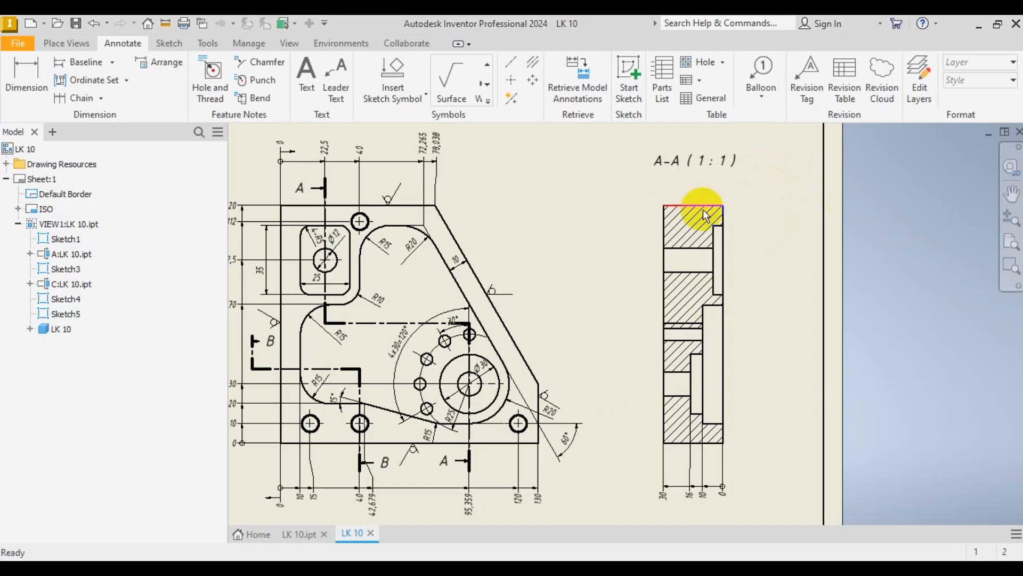
{"action": "scroll", "coordinate": [693, 234], "scroll_direction": "up", "scroll_amount": 3}
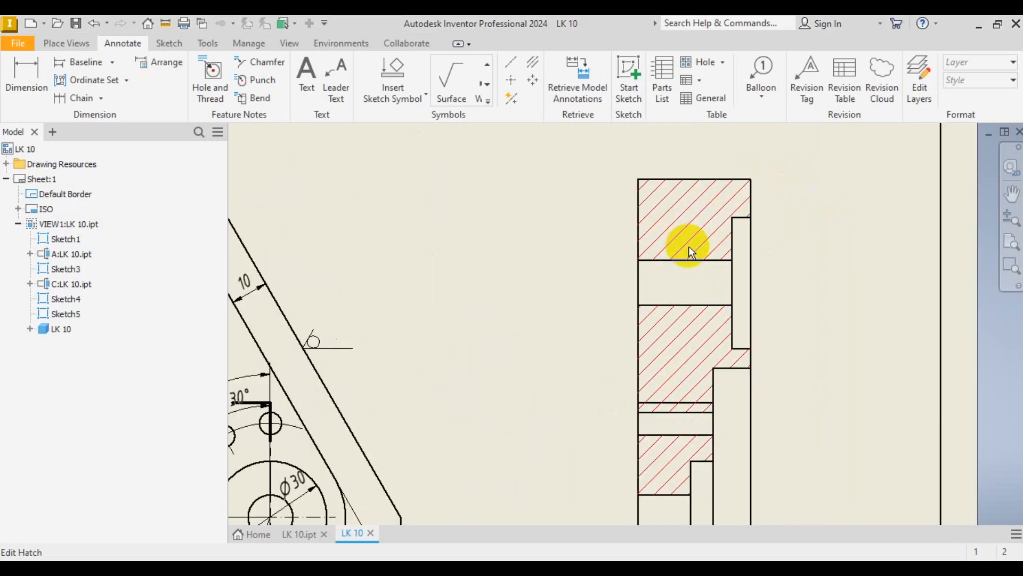
{"action": "left_click", "coordinate": [488, 106]}
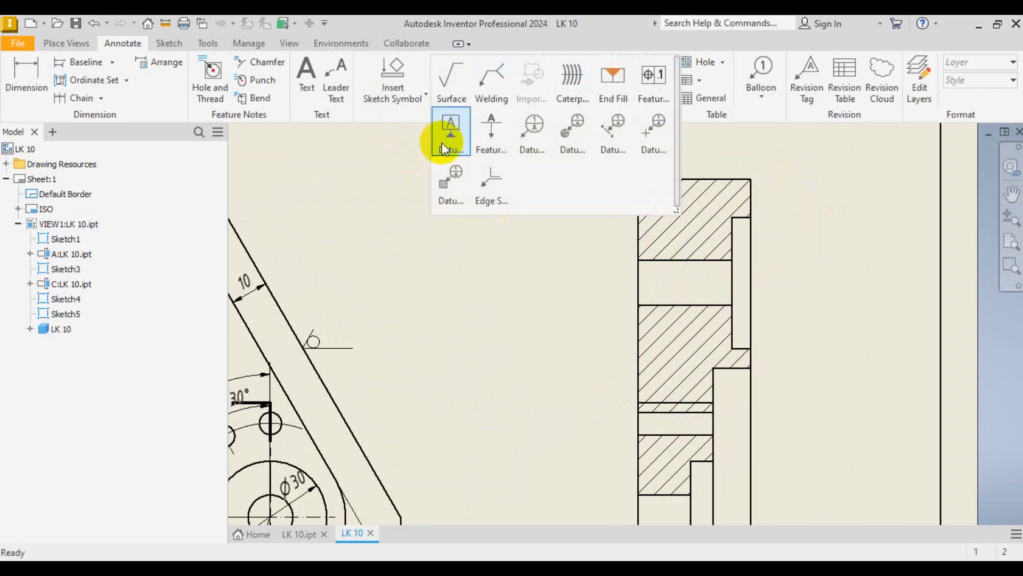
{"action": "left_click", "coordinate": [453, 86]}
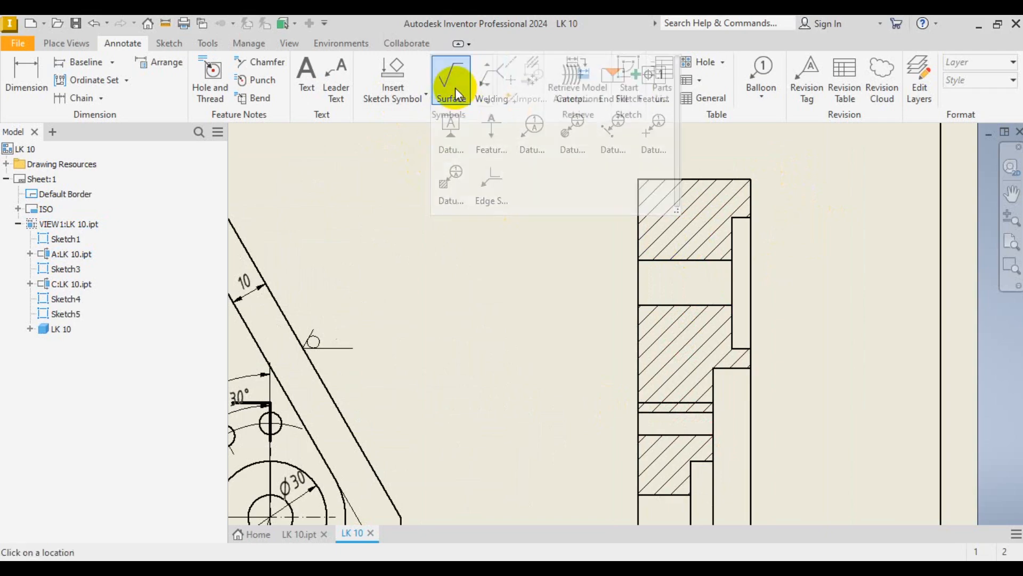
{"action": "double_click", "coordinate": [670, 304]}
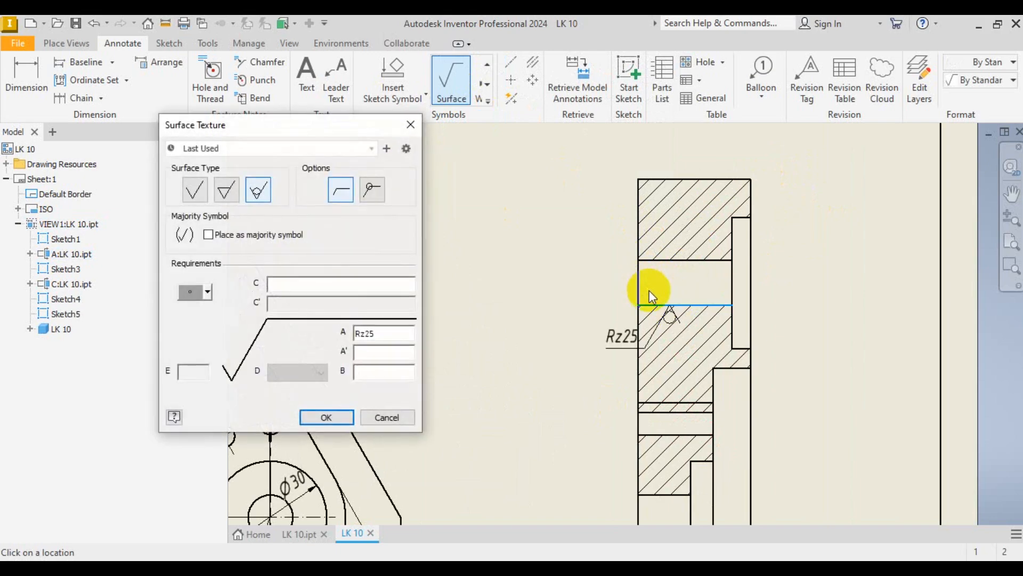
{"action": "left_click", "coordinate": [376, 411]}
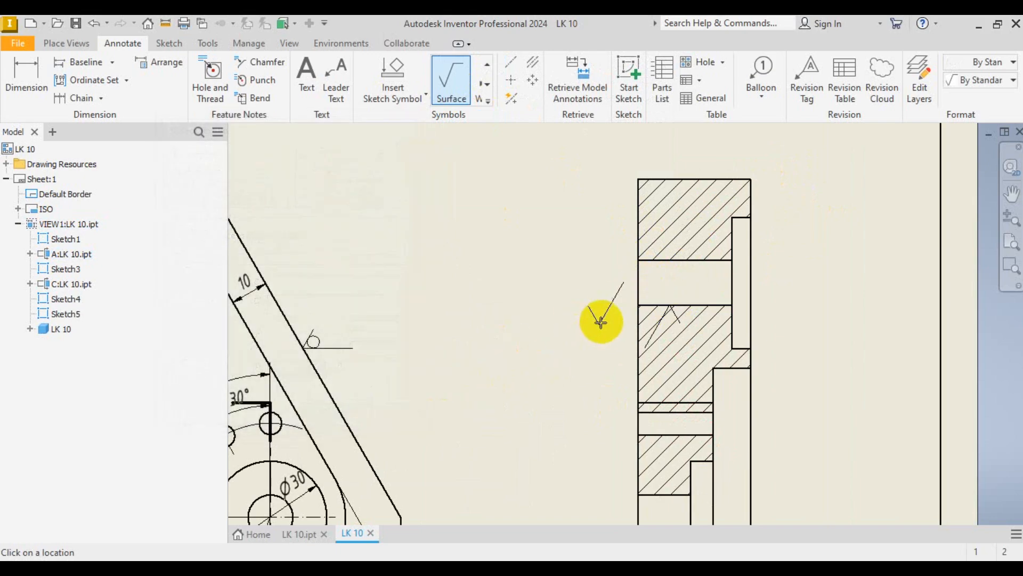
{"action": "left_click", "coordinate": [670, 305]}
{"action": "key", "text": "Escape"}
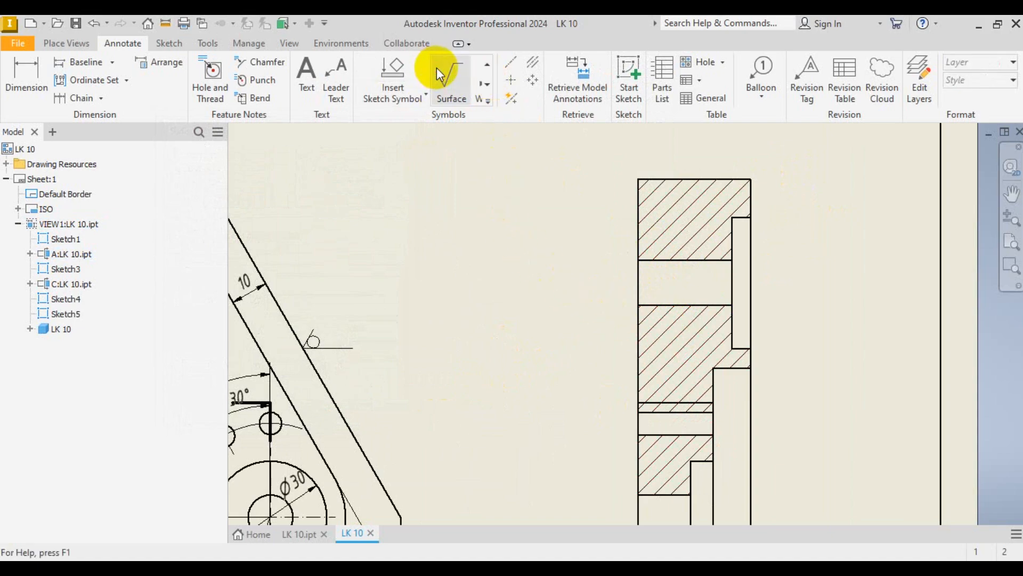
Place a surface texture symbol left of section A-A with a bent leader from the lower edge of the top hole.
{"action": "left_click", "coordinate": [436, 68]}
{"action": "left_click", "coordinate": [674, 306]}
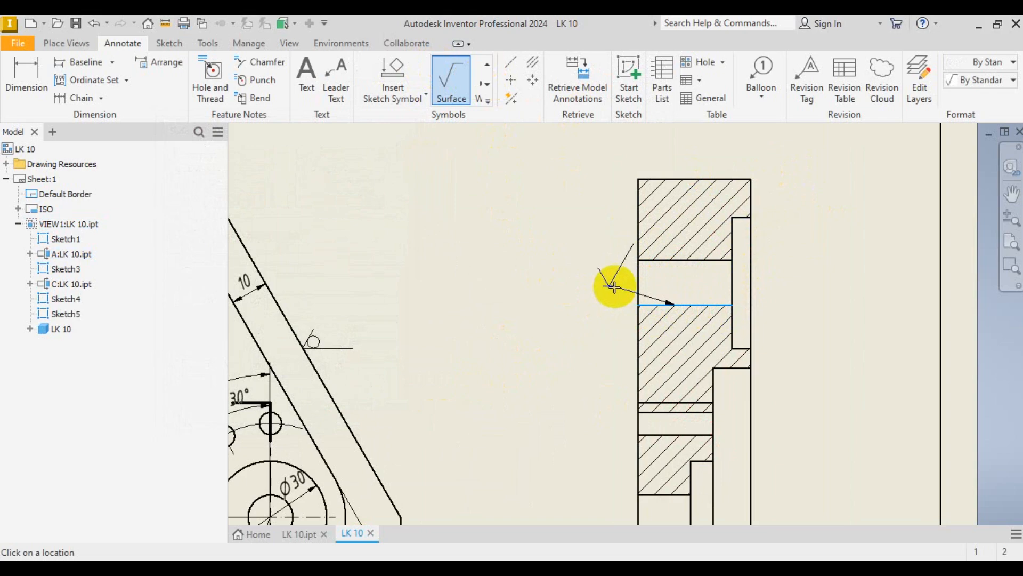
{"action": "left_click", "coordinate": [617, 279]}
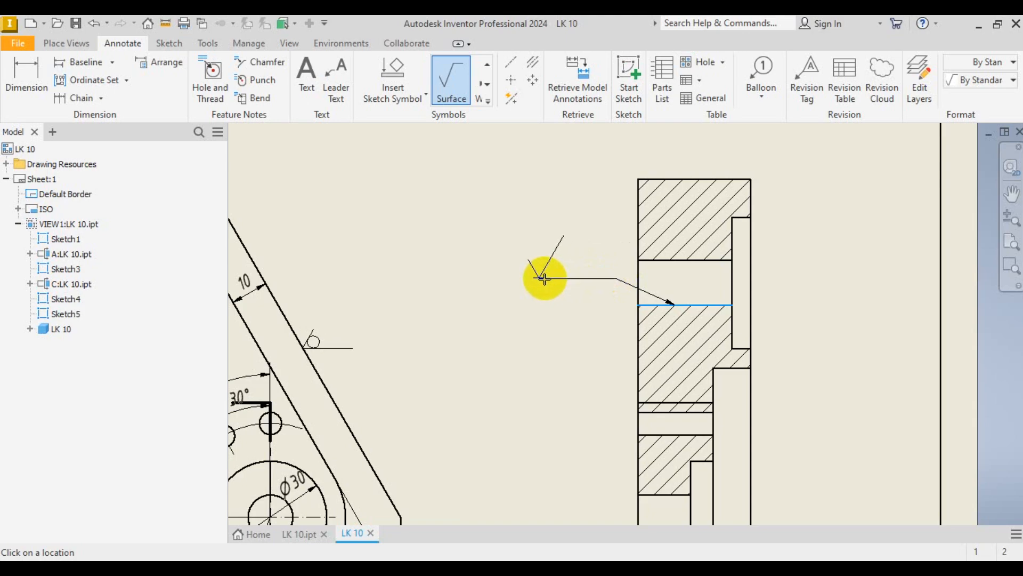
{"action": "right_click", "coordinate": [545, 279]}
{"action": "left_click", "coordinate": [613, 276]}
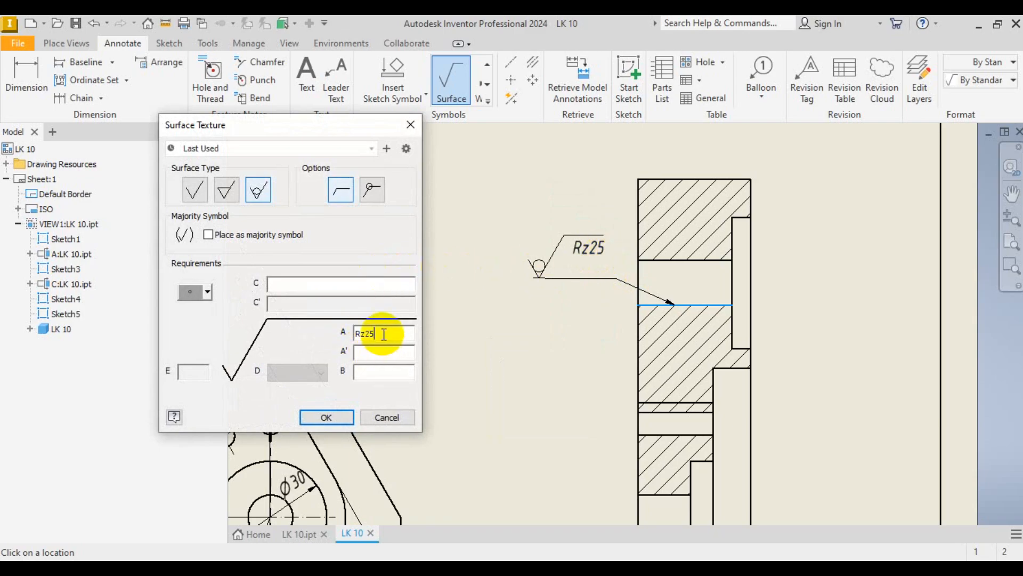
Check the roughness value in the Nitro Pro reference, and in Inventor set the symbol's requirement A to Rz63 and accept it.
{"action": "left_click", "coordinate": [408, 567]}
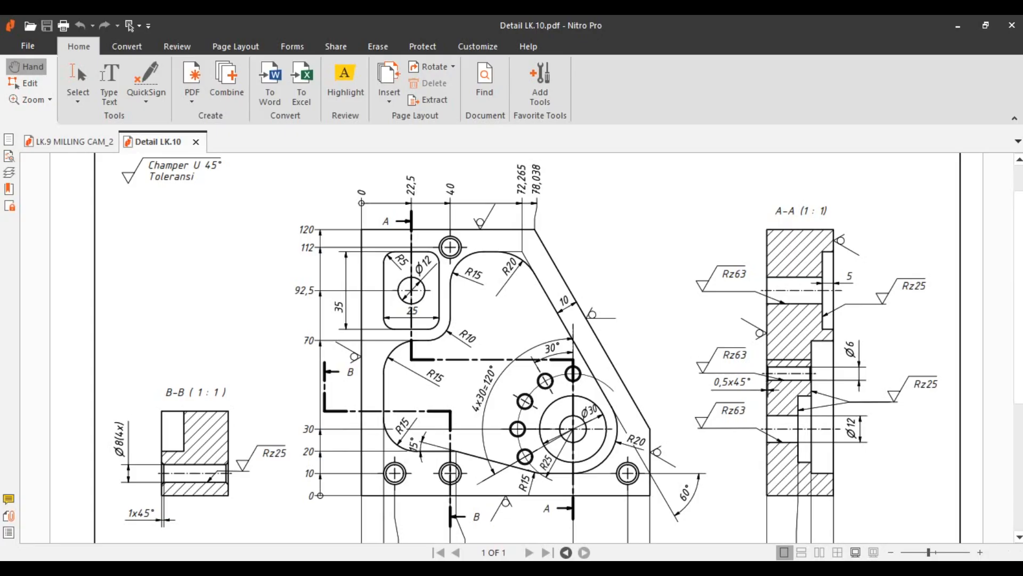
{"action": "left_click", "coordinate": [419, 567]}
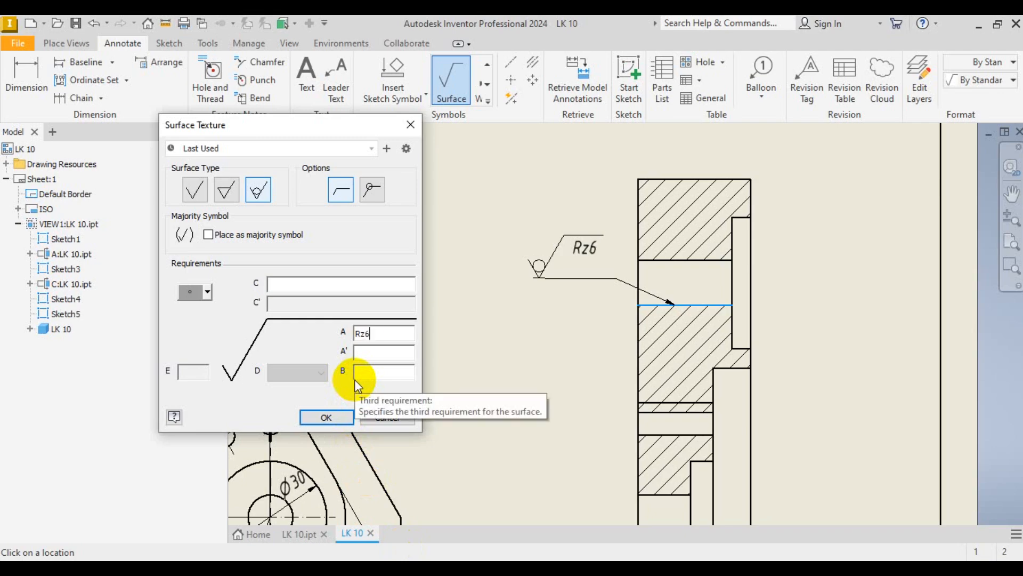
{"action": "left_click", "coordinate": [315, 416]}
{"action": "scroll", "coordinate": [594, 293], "scroll_direction": "down", "scroll_amount": 3}
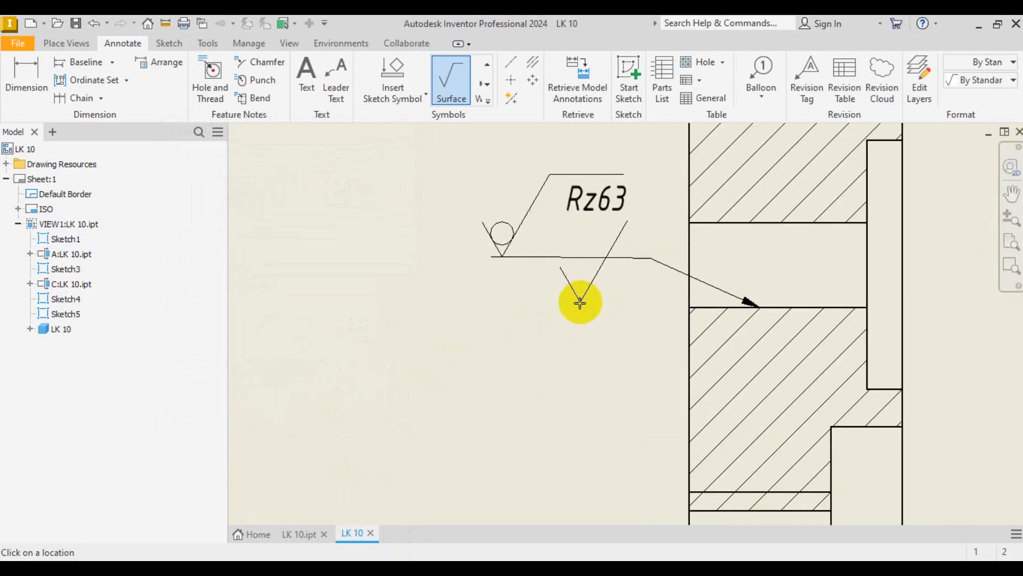
Check the Nitro Pro reference and add an Rz63 surface texture symbol with a bent leader to the middle hole's lower edge in Inventor's section A-A.
{"action": "scroll", "coordinate": [596, 297], "scroll_direction": "up", "scroll_amount": 5}
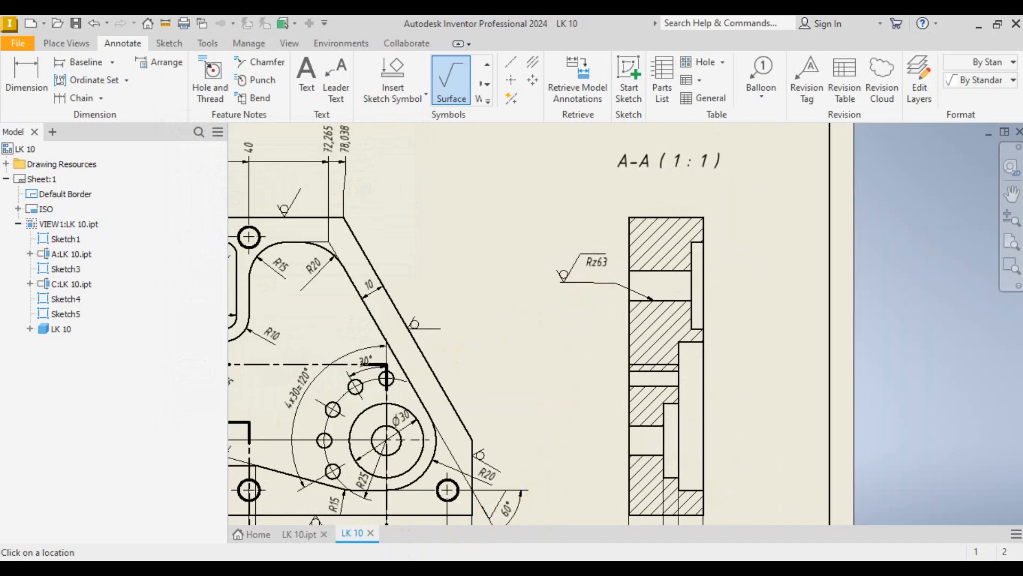
{"action": "left_click", "coordinate": [467, 567]}
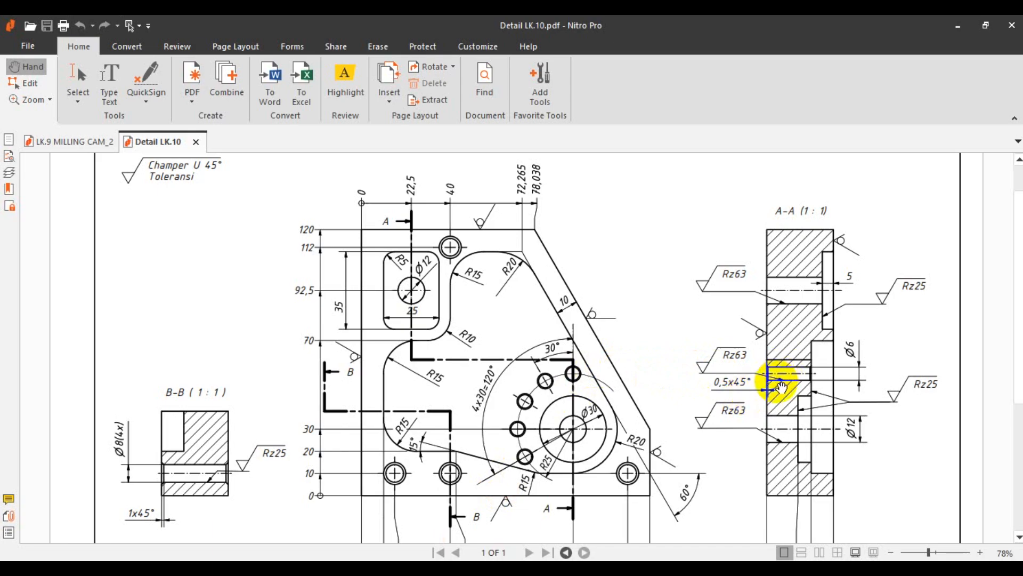
{"action": "key", "text": "alt+Tab"}
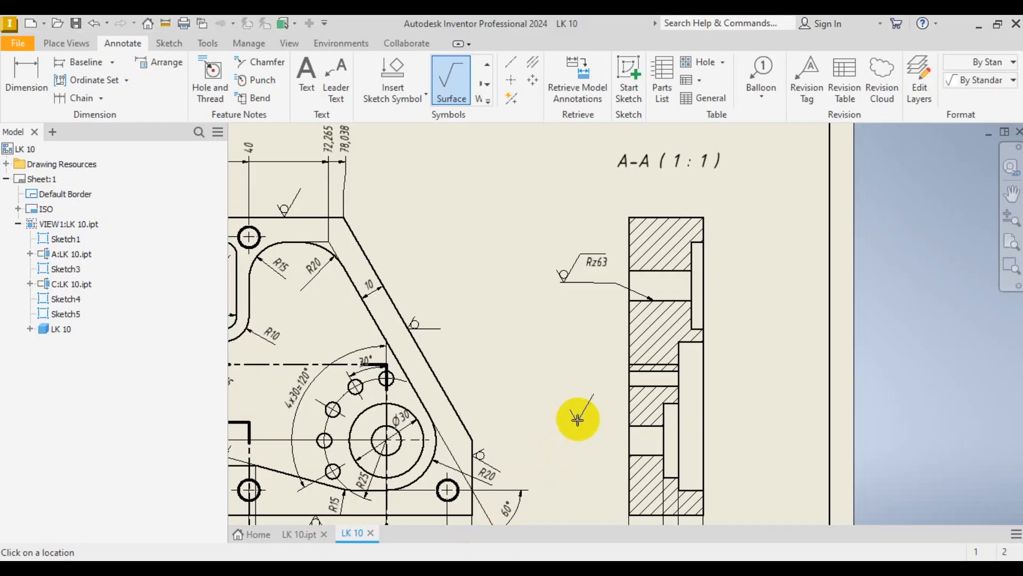
{"action": "scroll", "coordinate": [639, 397], "scroll_direction": "up", "scroll_amount": 3}
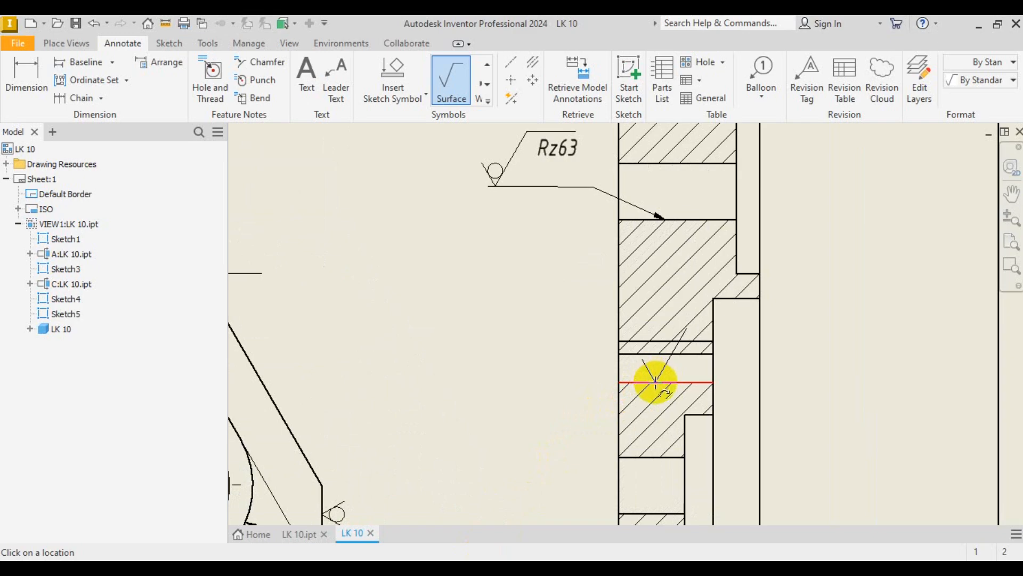
{"action": "left_click", "coordinate": [655, 382]}
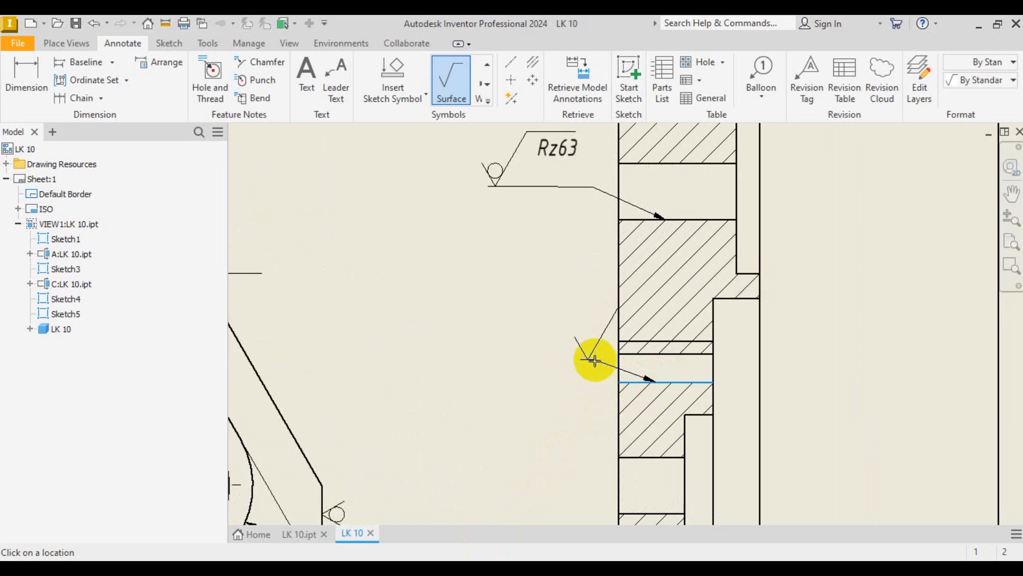
{"action": "left_click", "coordinate": [594, 360]}
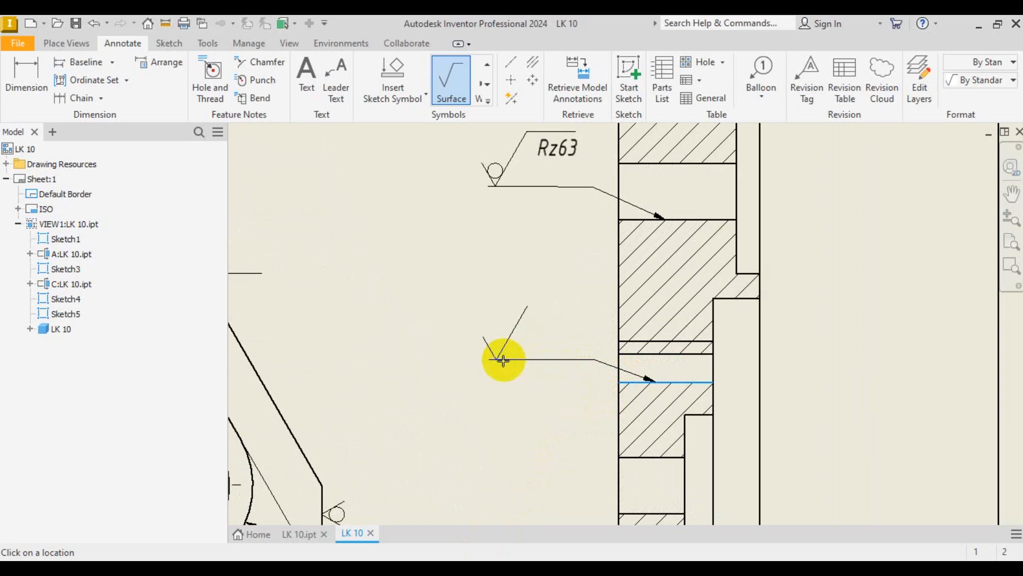
{"action": "right_click", "coordinate": [503, 360]}
{"action": "left_click", "coordinate": [559, 365]}
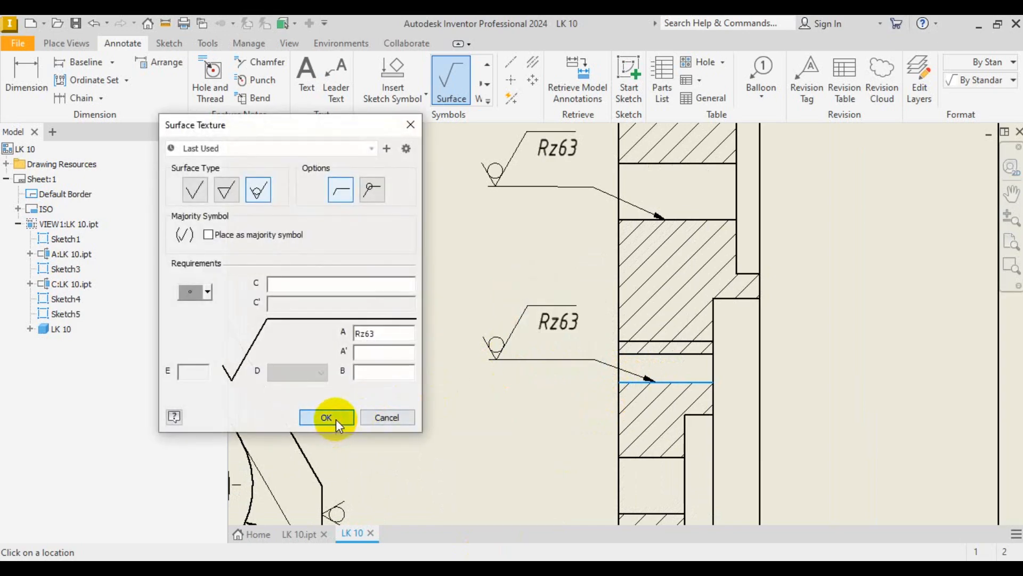
{"action": "left_click", "coordinate": [336, 418]}
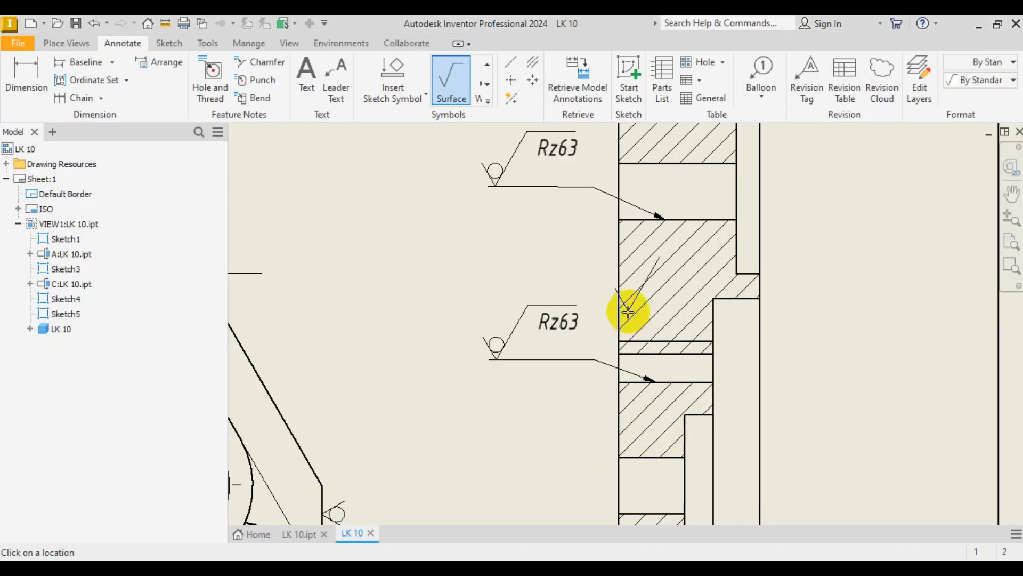
Add an Rz63 surface texture symbol with a bent leader to the lower edge of section A-A's bottom hole.
{"action": "scroll", "coordinate": [622, 304], "scroll_direction": "up", "scroll_amount": 4}
{"action": "scroll", "coordinate": [622, 362], "scroll_direction": "down", "scroll_amount": 4}
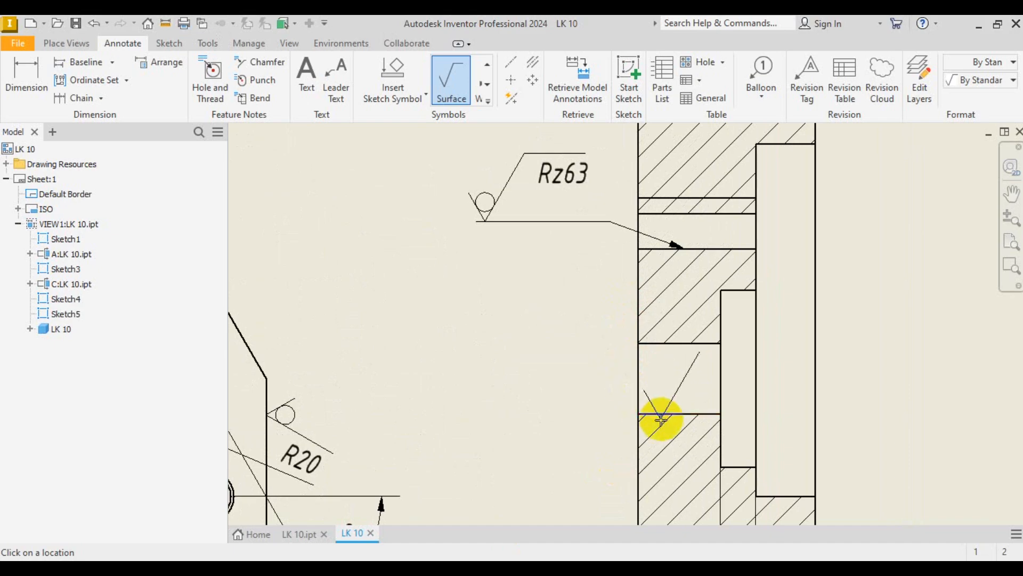
{"action": "left_click", "coordinate": [664, 415]}
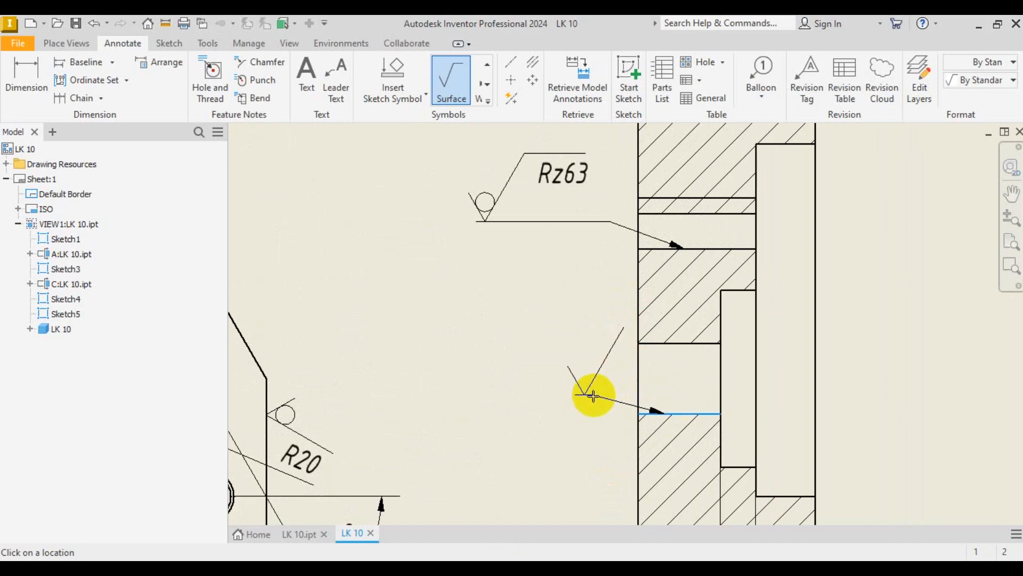
{"action": "left_click", "coordinate": [598, 395]}
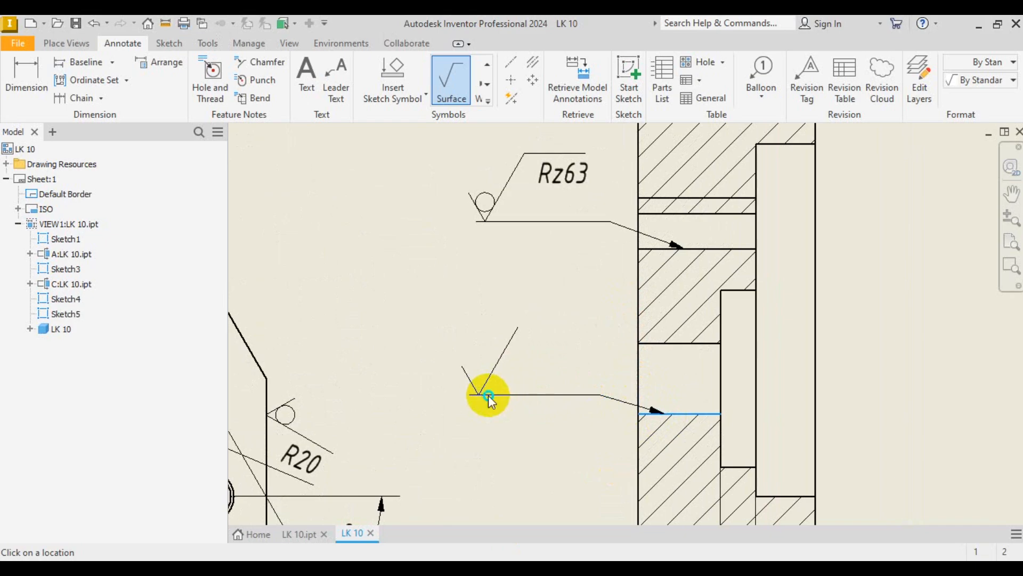
{"action": "right_click", "coordinate": [490, 397]}
{"action": "left_click", "coordinate": [545, 399]}
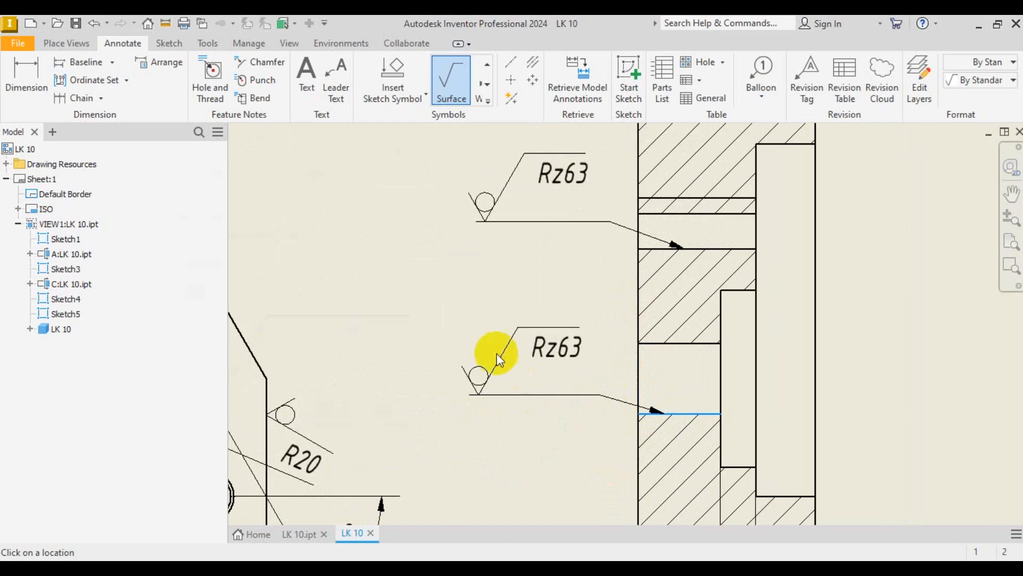
{"action": "left_click", "coordinate": [326, 418]}
Consult the Nitro Pro reference and place a surface texture symbol right of section A-A in Inventor, its bent leader pointing to the upper pocket's floor.
{"action": "scroll", "coordinate": [486, 414], "scroll_direction": "down", "scroll_amount": 3}
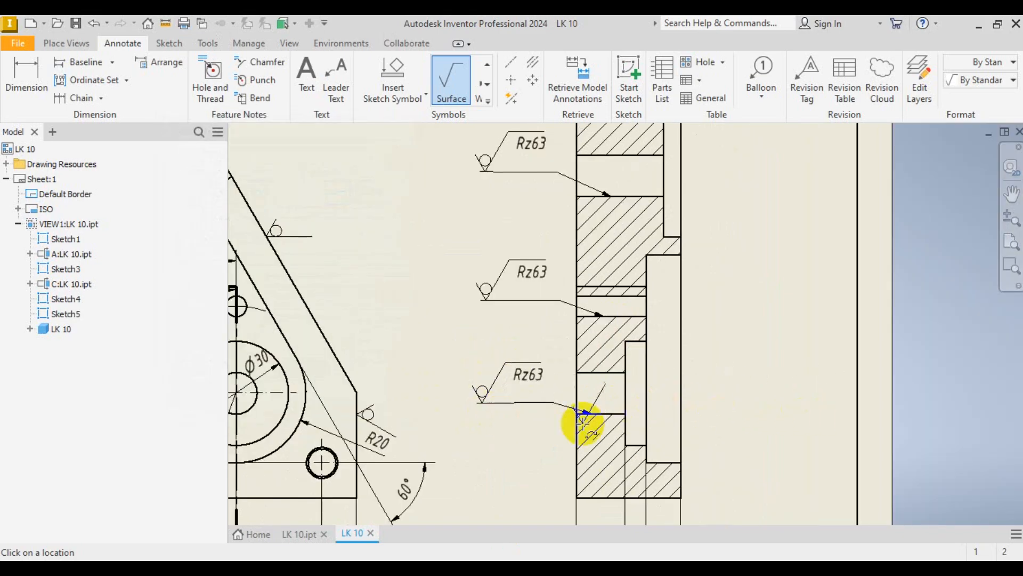
{"action": "scroll", "coordinate": [560, 424], "scroll_direction": "down", "scroll_amount": 3}
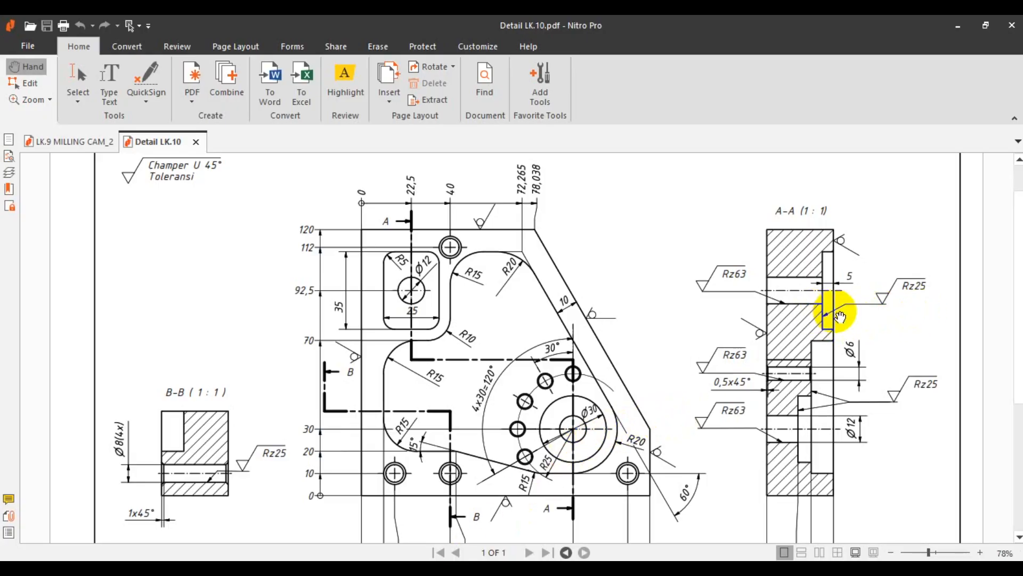
{"action": "scroll", "coordinate": [879, 339], "scroll_direction": "down", "scroll_amount": 2}
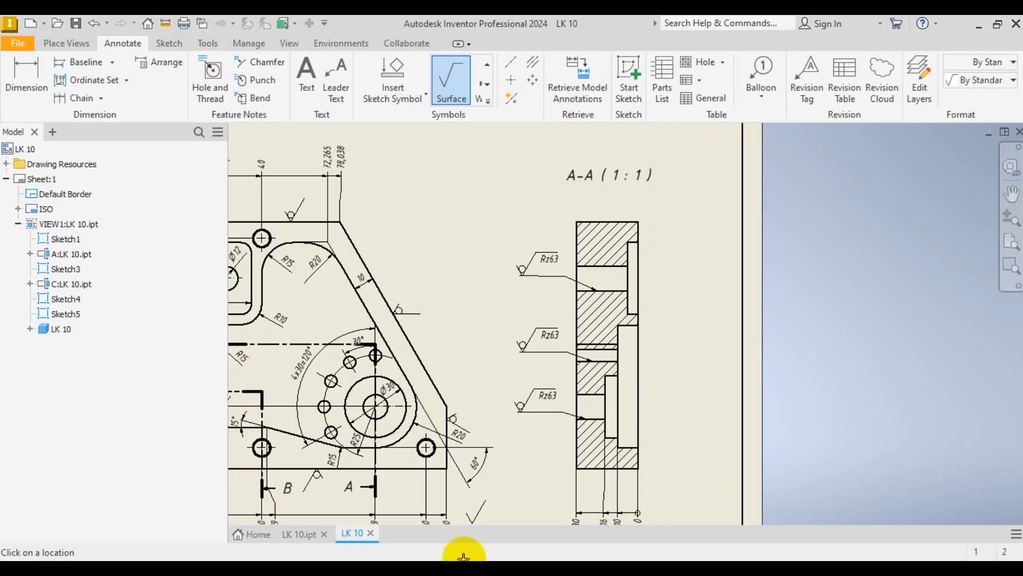
{"action": "scroll", "coordinate": [582, 304], "scroll_direction": "up", "scroll_amount": 3}
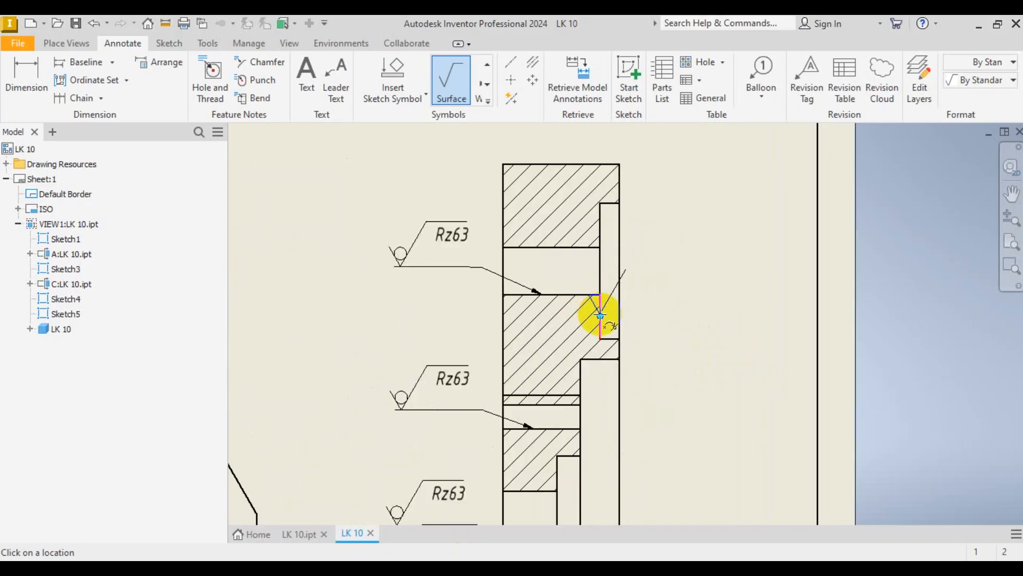
{"action": "left_click", "coordinate": [600, 315]}
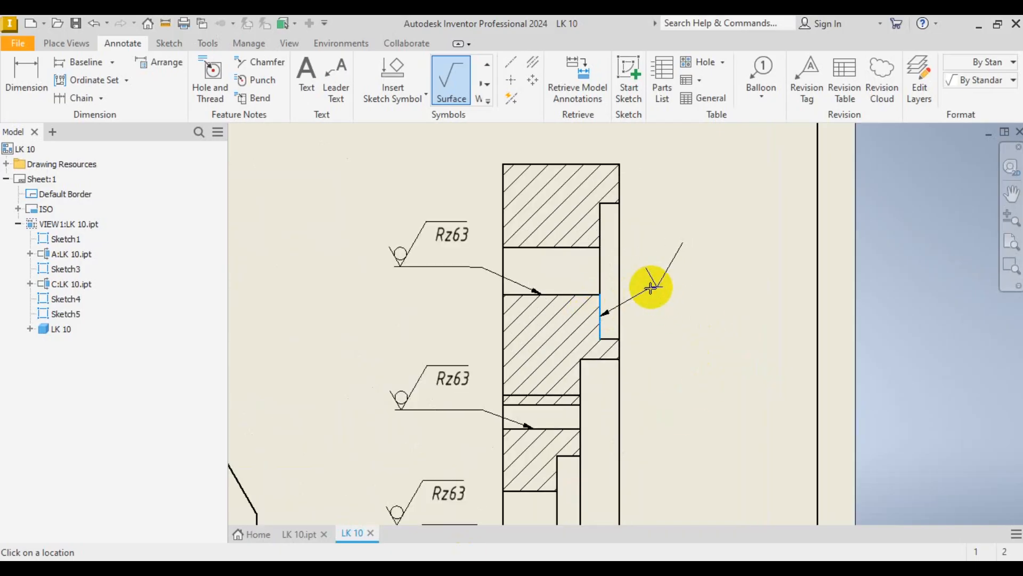
{"action": "left_click", "coordinate": [651, 288]}
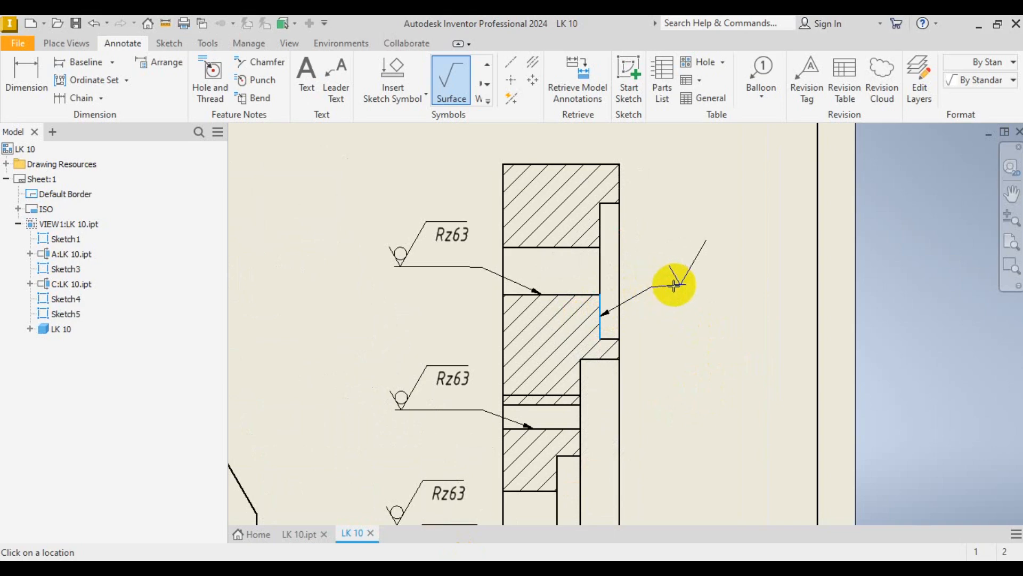
{"action": "right_click", "coordinate": [702, 287]}
{"action": "left_click", "coordinate": [756, 289]}
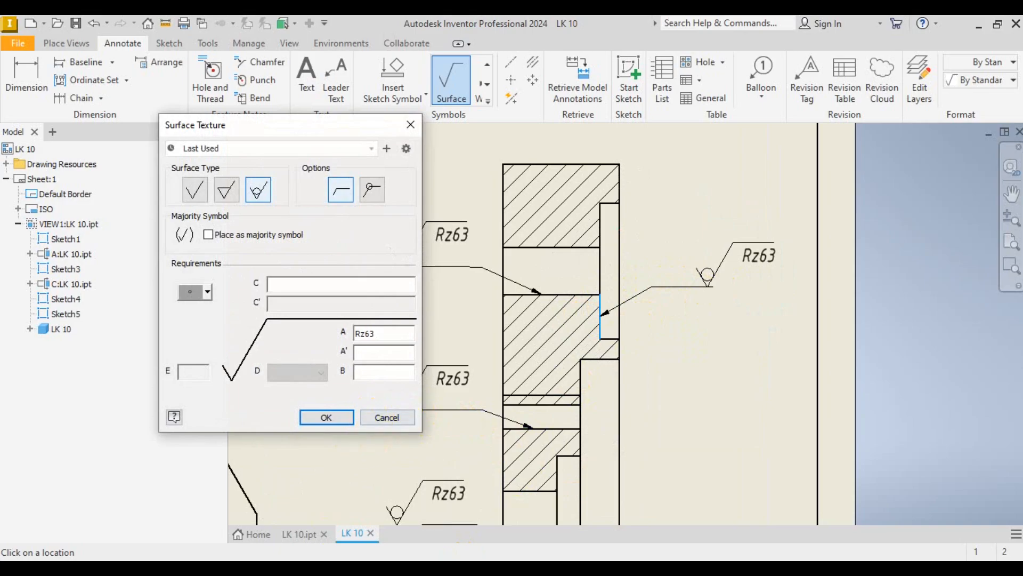
Check the upper pocket's roughness in the Nitro Pro reference, and in Inventor set the symbol's requirement A to Rz25 and accept it.
{"action": "key", "text": "alt+Tab"}
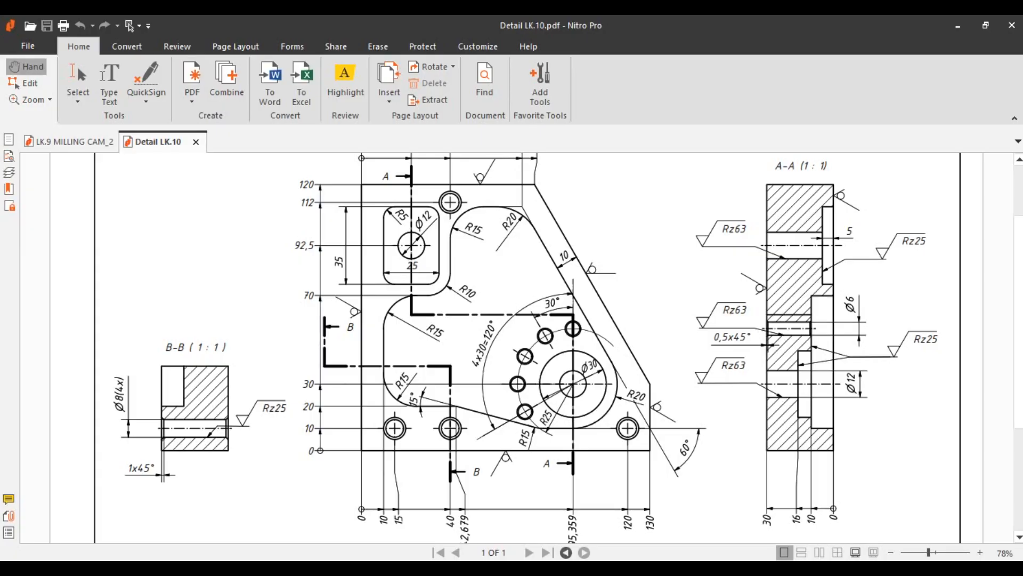
{"action": "key", "text": "alt+Tab"}
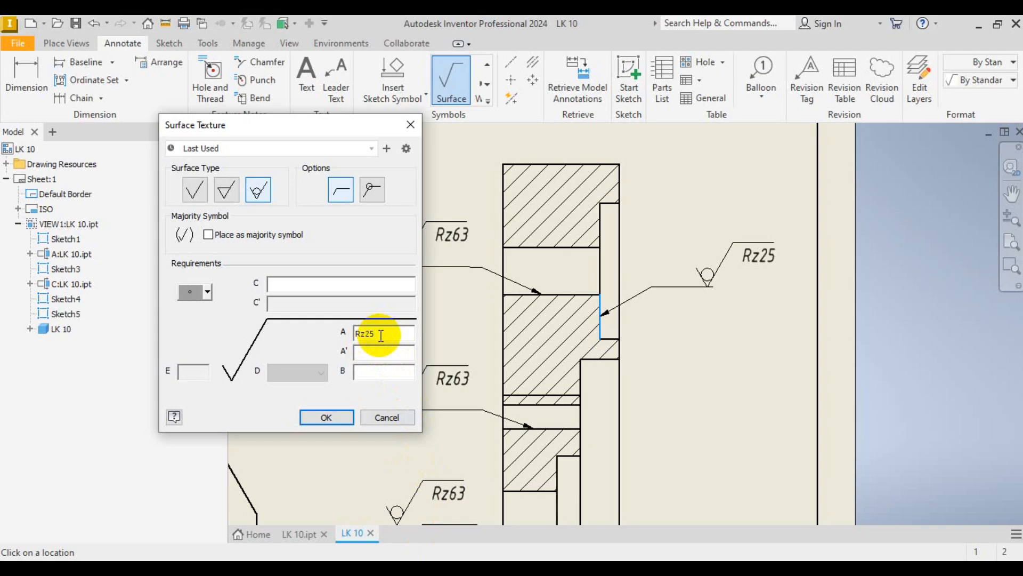
{"action": "left_click", "coordinate": [327, 417]}
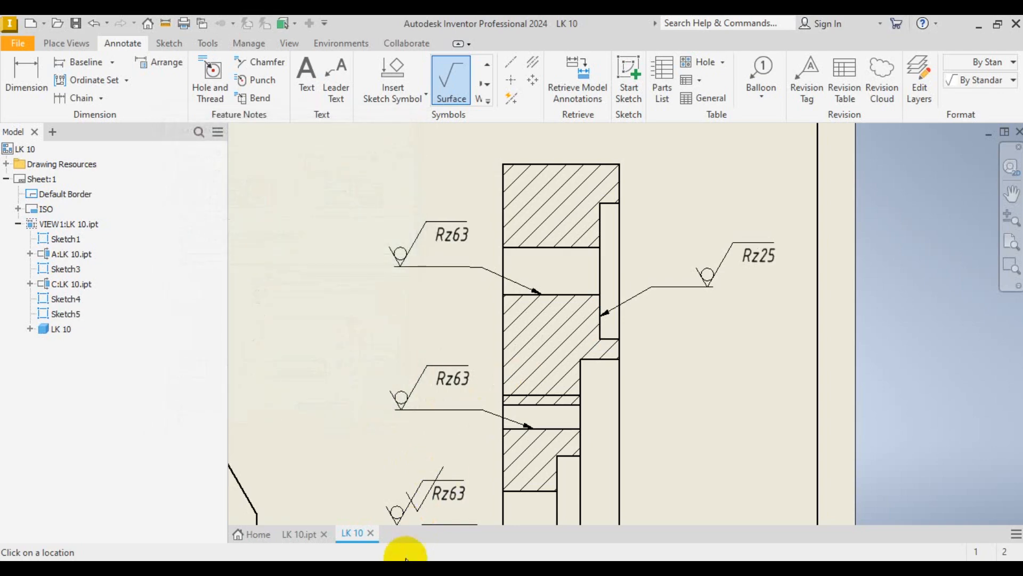
Check the lower Rz25 callout in the Nitro Pro reference and start a surface texture leader on the deepest lower pocket's floor in Inventor.
{"action": "key", "text": "alt+Tab"}
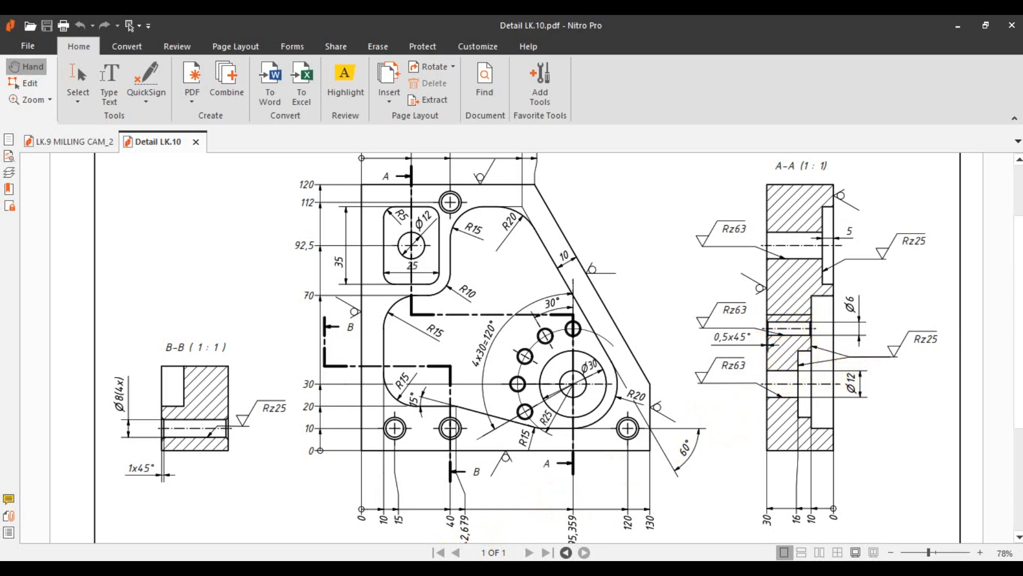
{"action": "key", "text": "alt+Tab"}
{"action": "scroll", "coordinate": [542, 327], "scroll_direction": "down", "scroll_amount": 3}
{"action": "scroll", "coordinate": [557, 473], "scroll_direction": "up", "scroll_amount": 6}
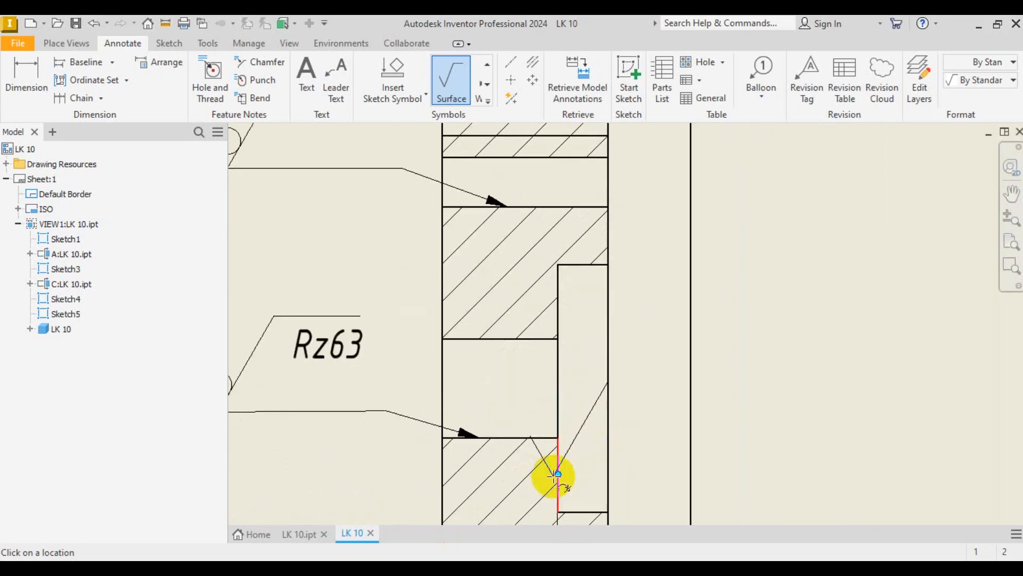
{"action": "key", "text": "alt+Tab"}
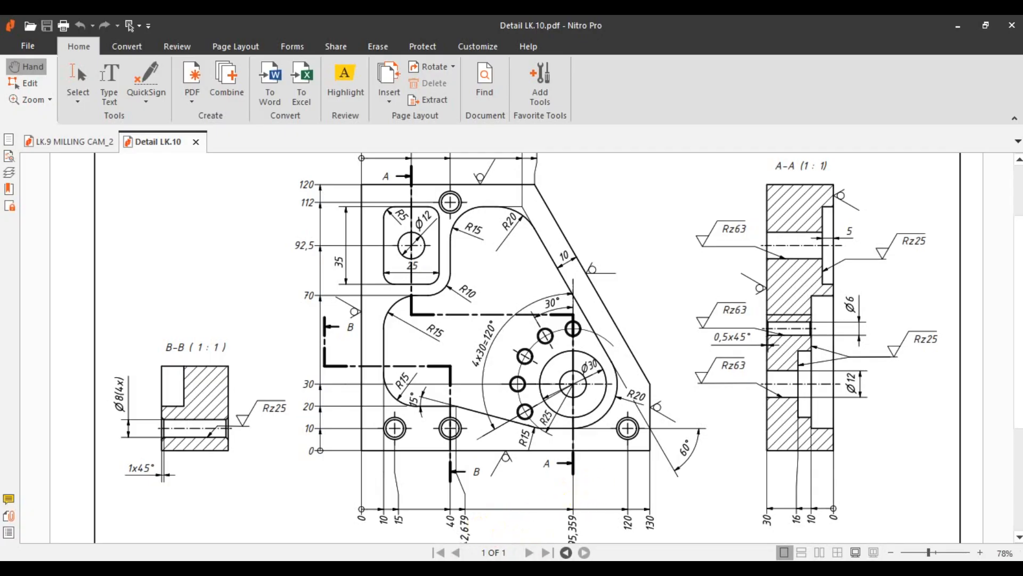
{"action": "key", "text": "alt+Tab"}
{"action": "left_click", "coordinate": [558, 388]}
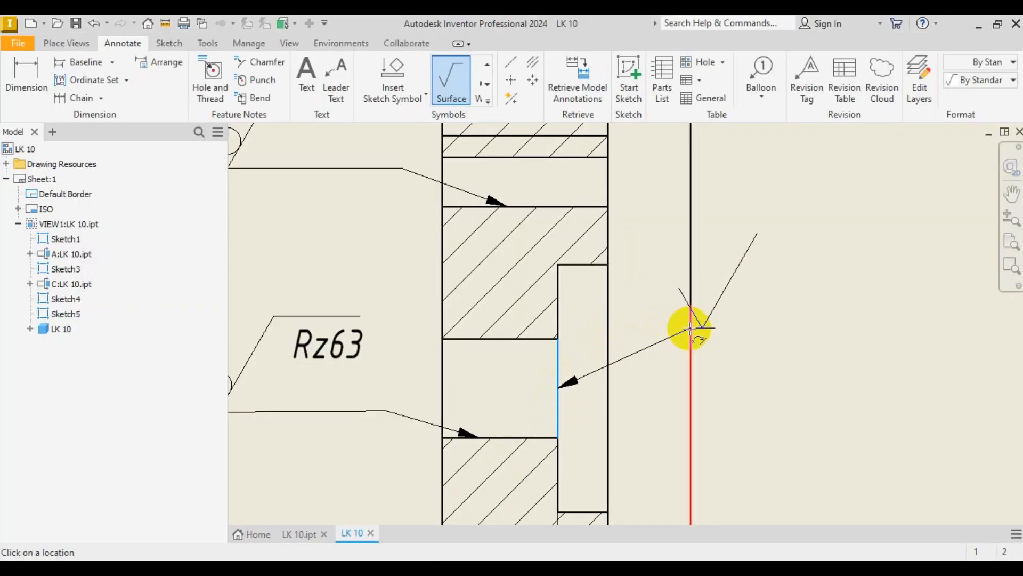
Recheck the reference, then bend the leader right of section A-A in Inventor and accept the surface texture symbol with Rz25.
{"action": "key", "text": "alt+Tab"}
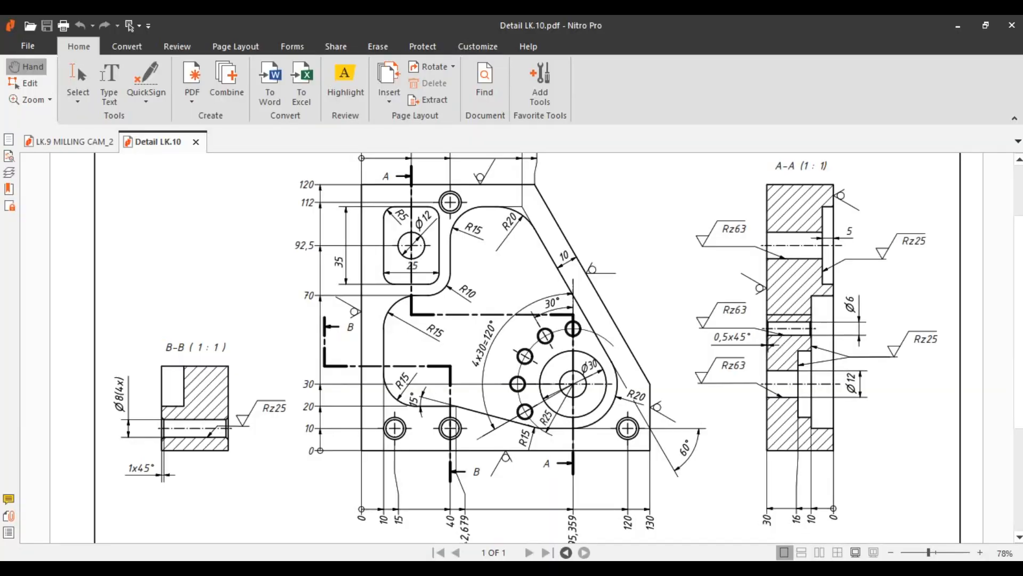
{"action": "key", "text": "alt+Tab"}
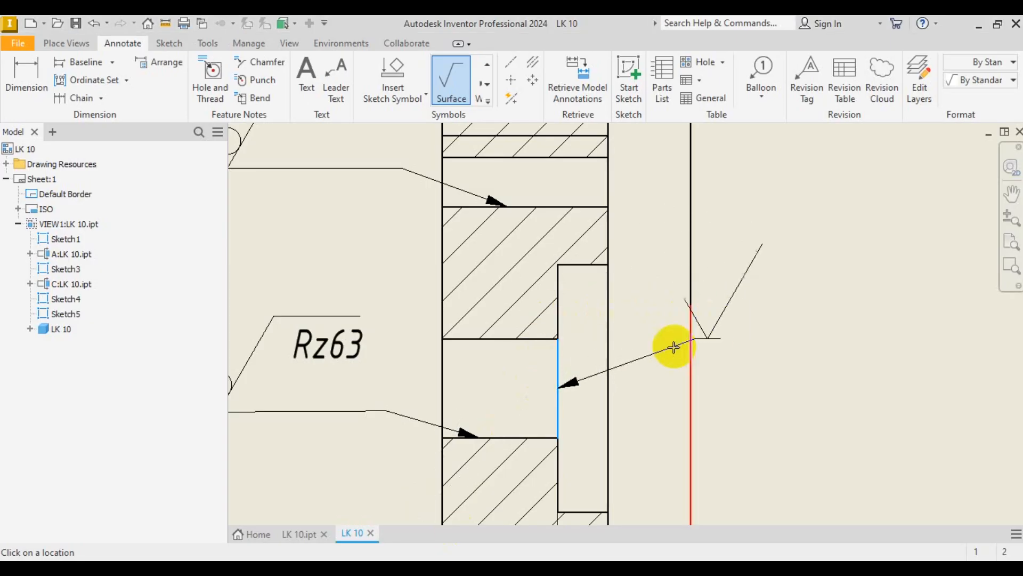
{"action": "scroll", "coordinate": [571, 347], "scroll_direction": "down", "scroll_amount": 2}
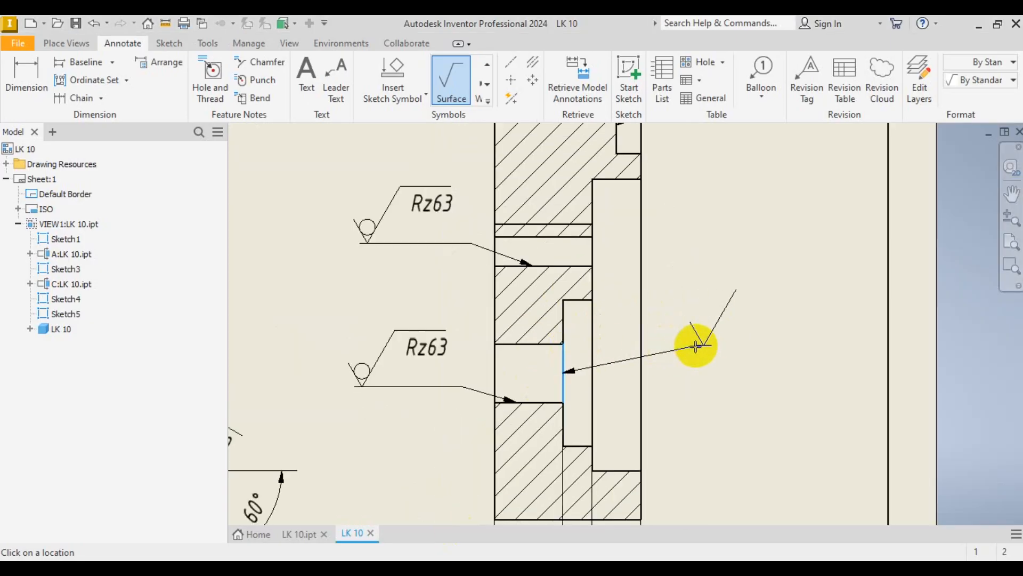
{"action": "scroll", "coordinate": [688, 344], "scroll_direction": "down", "scroll_amount": 3}
{"action": "scroll", "coordinate": [685, 347], "scroll_direction": "up", "scroll_amount": 3}
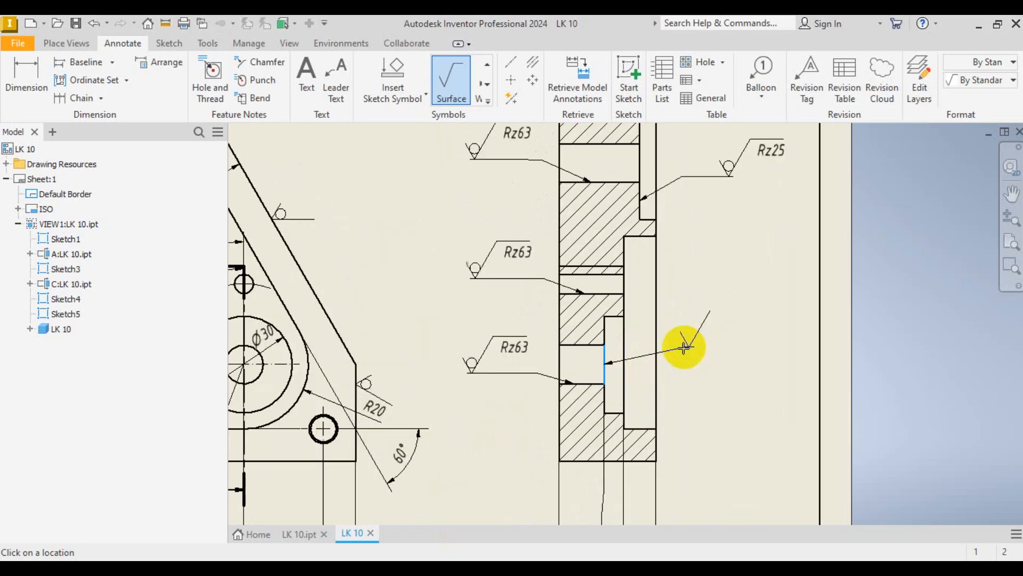
{"action": "left_click", "coordinate": [689, 344]}
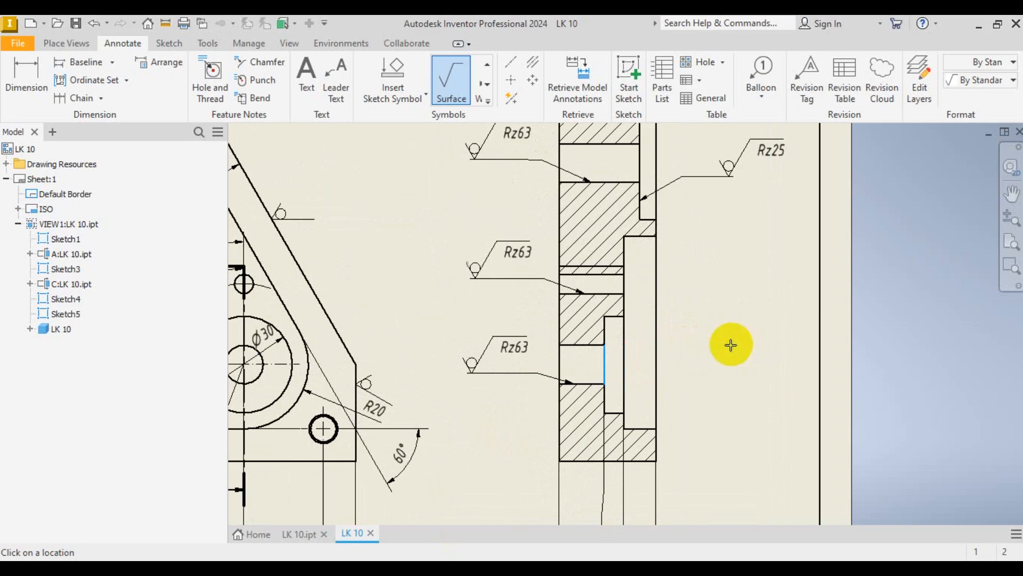
{"action": "right_click", "coordinate": [731, 345]}
{"action": "left_click", "coordinate": [776, 346]}
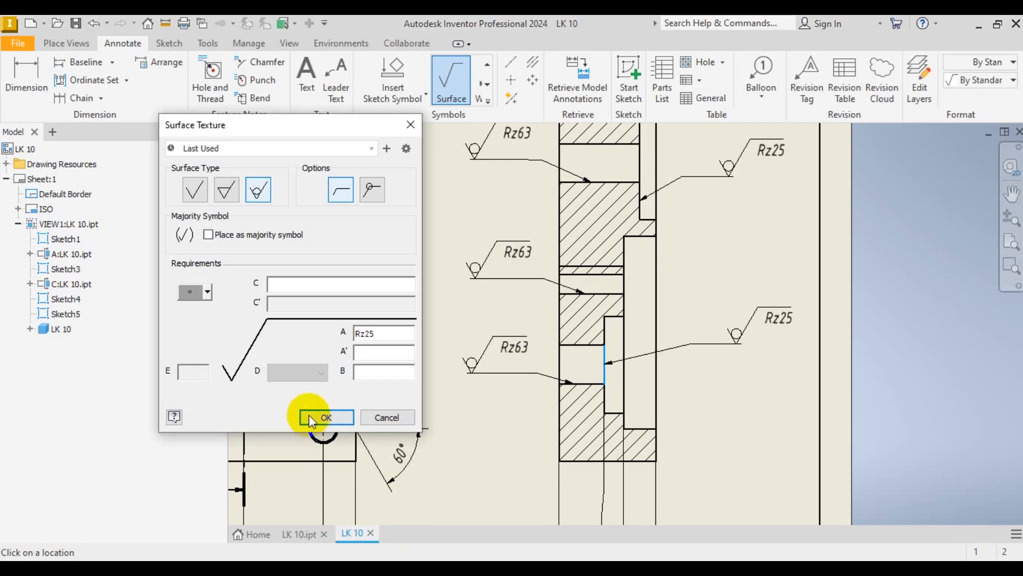
{"action": "left_click", "coordinate": [320, 416]}
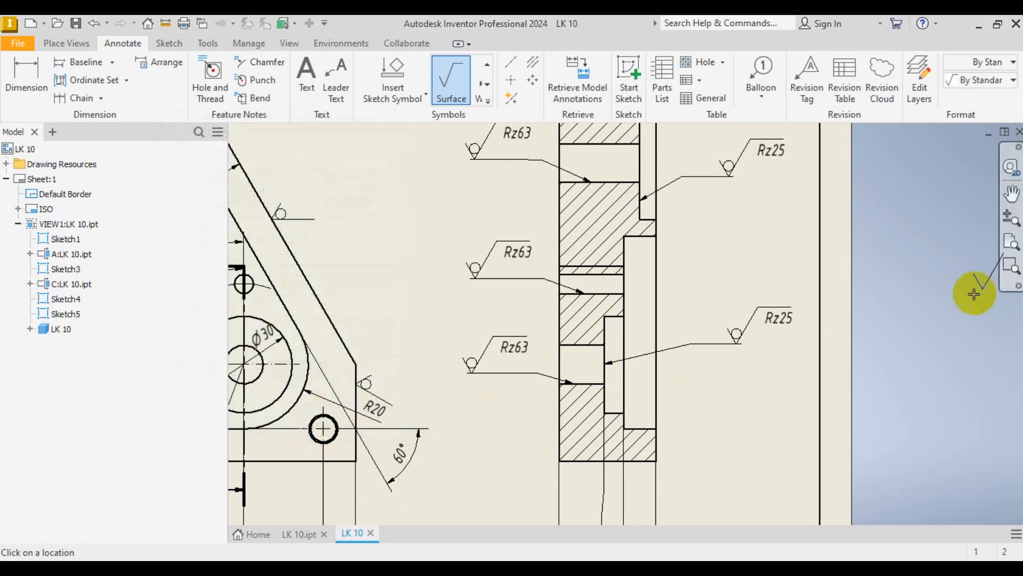
End surface texture placement and check the lower Rz25 callout's two leaders in the Nitro Pro reference before returning to Inventor.
{"action": "right_click", "coordinate": [721, 384]}
{"action": "left_click", "coordinate": [645, 392]}
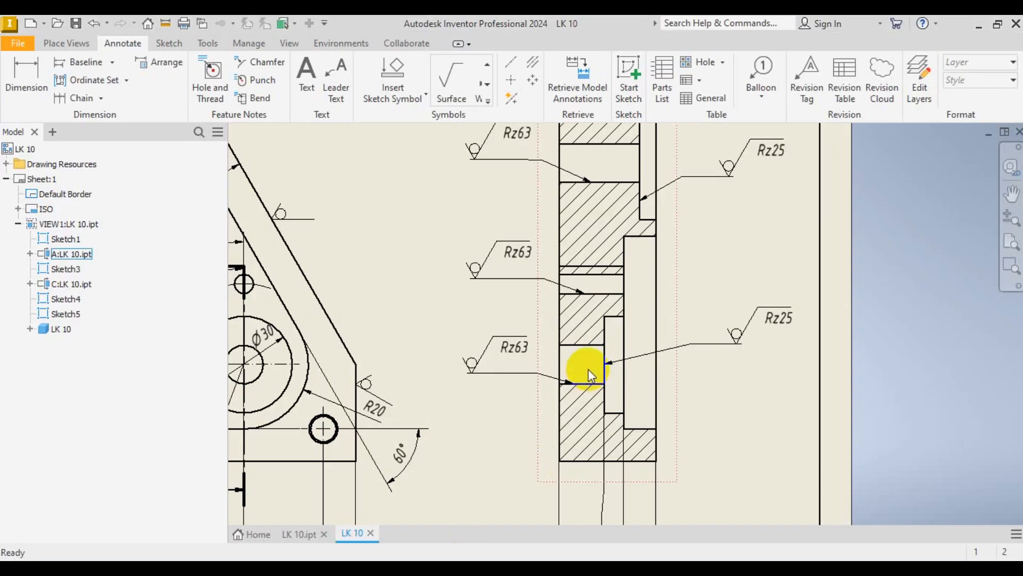
{"action": "scroll", "coordinate": [583, 372], "scroll_direction": "up", "scroll_amount": 3}
{"action": "left_click", "coordinate": [566, 301]}
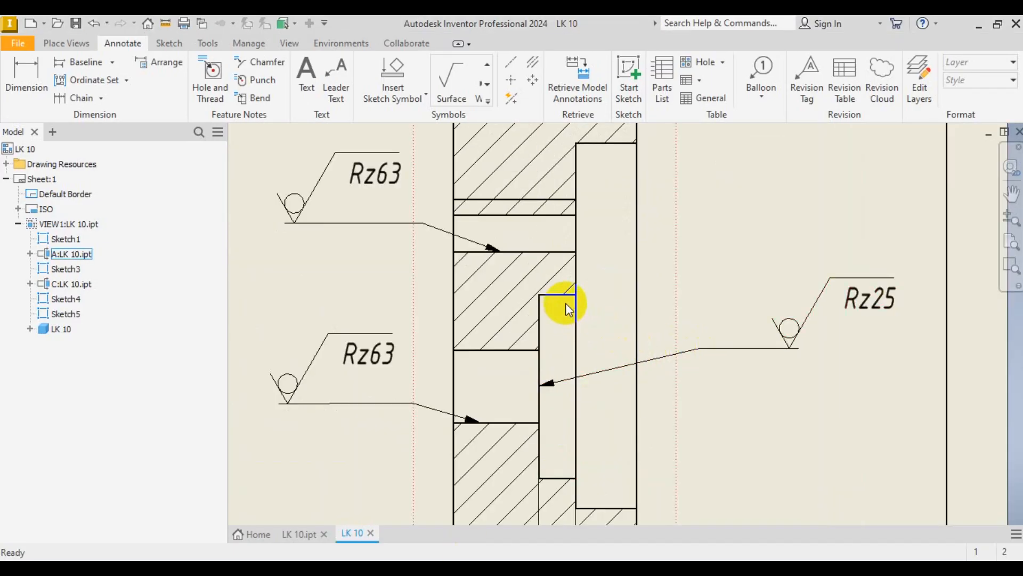
Try to add a second leader to the lower Rz25 symbol of section A-A, starting it from the existing leader's bend.
{"action": "right_click", "coordinate": [703, 347]}
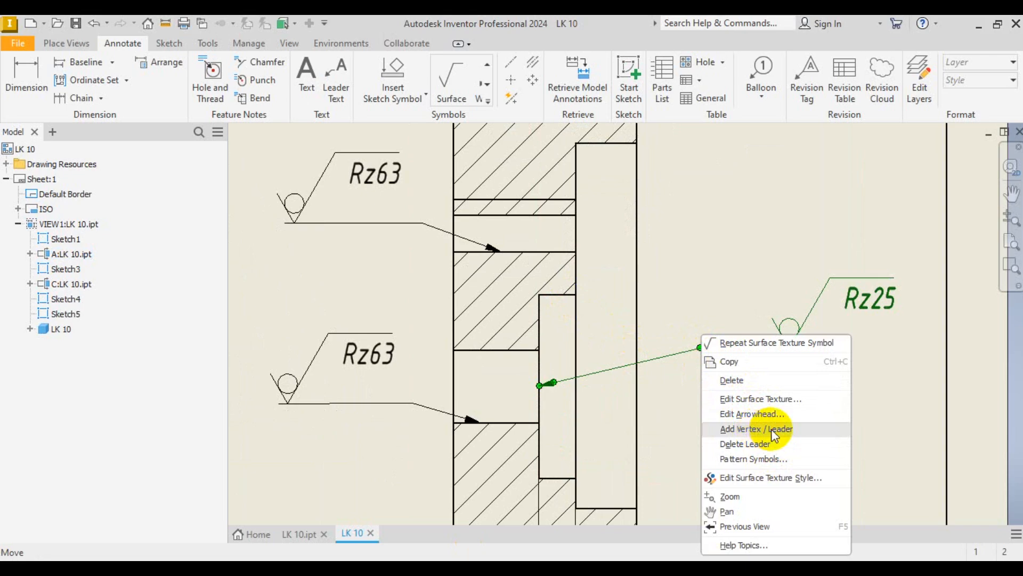
{"action": "left_click", "coordinate": [800, 430]}
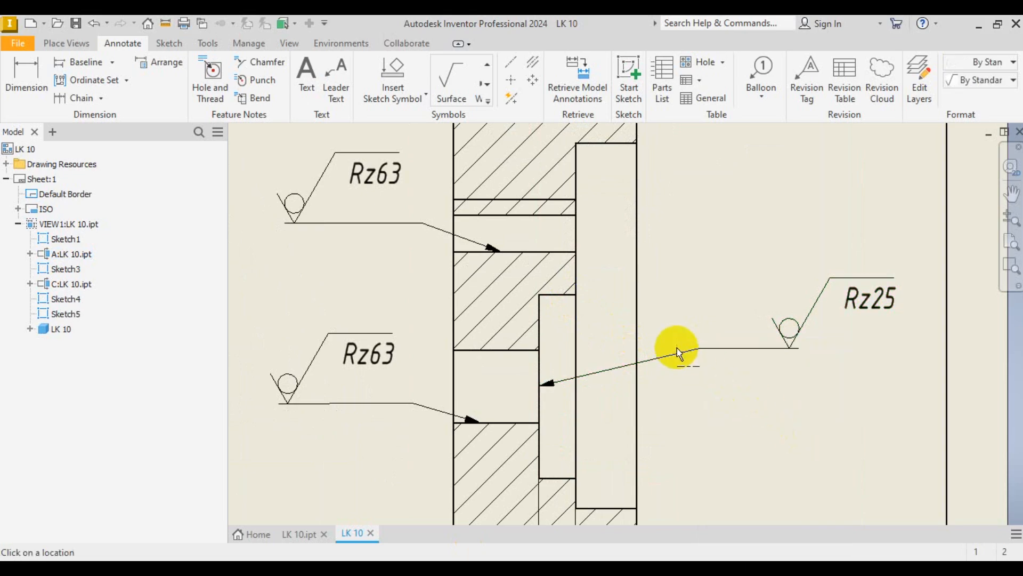
{"action": "left_click", "coordinate": [701, 348]}
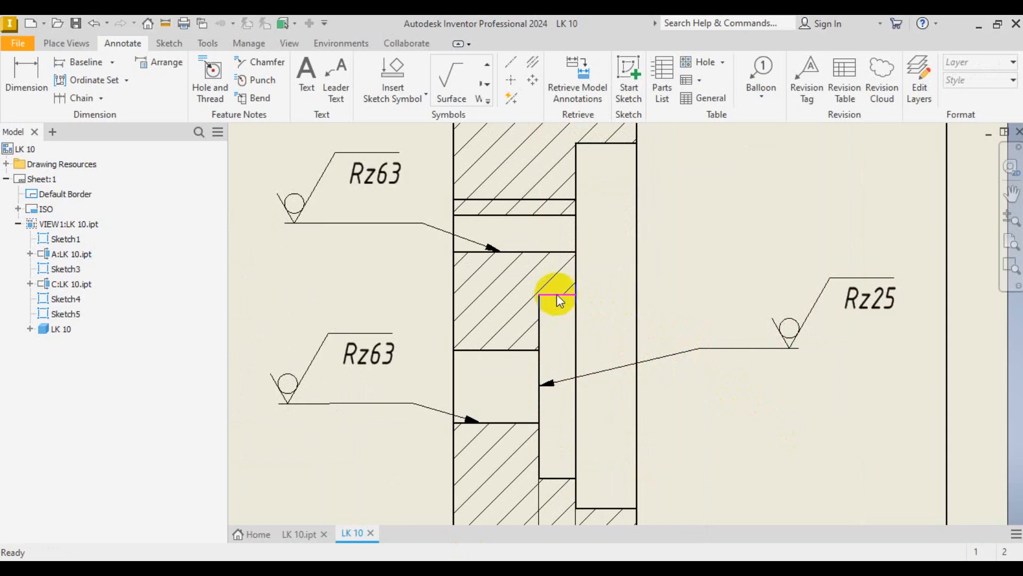
{"action": "double_click", "coordinate": [578, 285]}
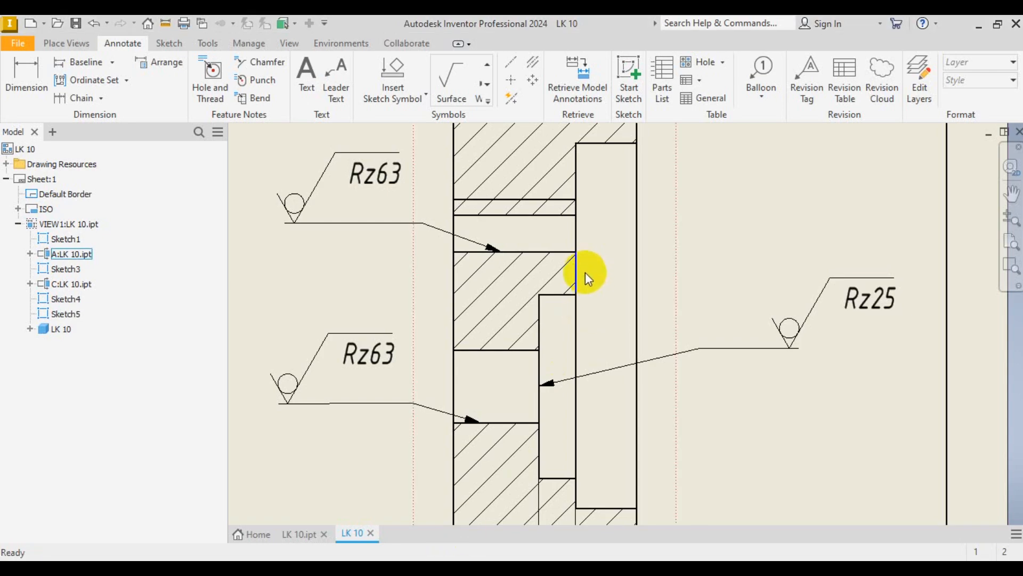
{"action": "left_click", "coordinate": [580, 282]}
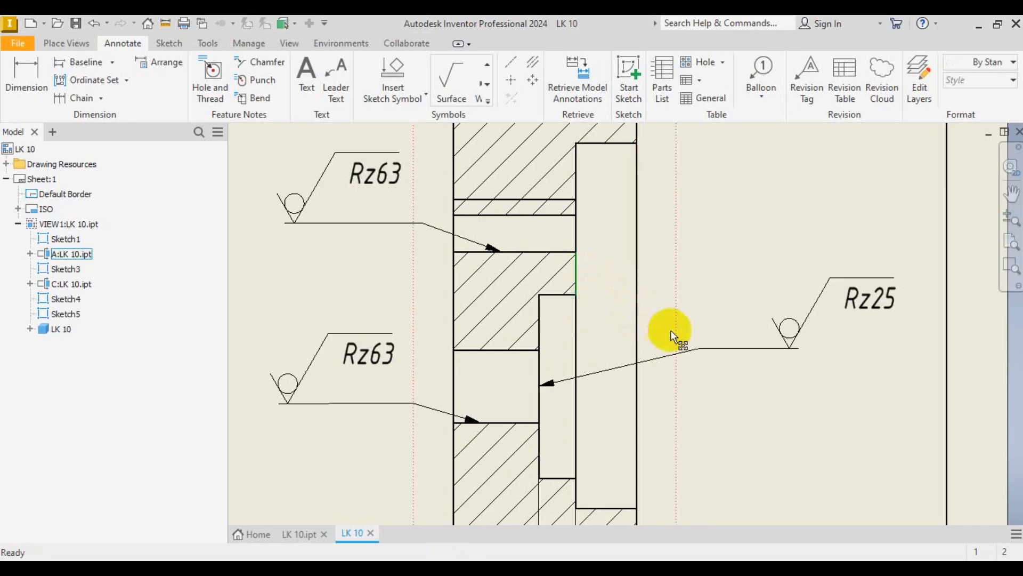
{"action": "right_click", "coordinate": [574, 277]}
{"action": "left_click", "coordinate": [717, 352]}
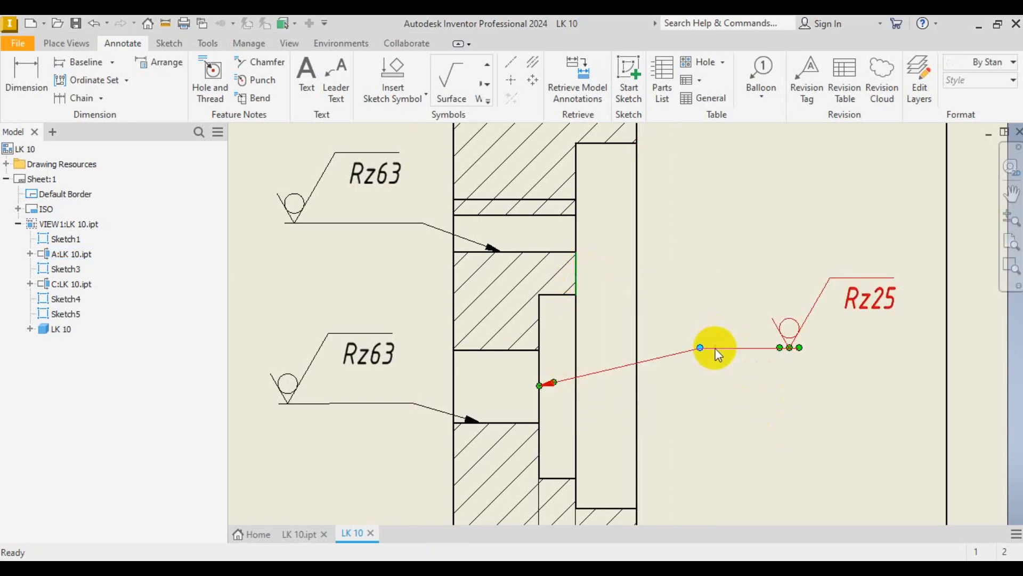
{"action": "right_click", "coordinate": [715, 350]}
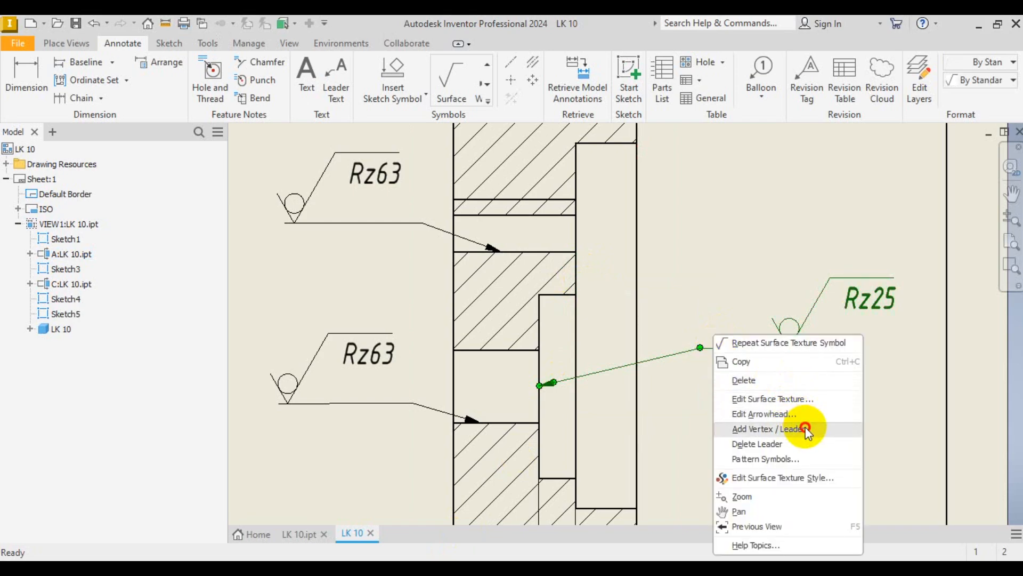
{"action": "left_click", "coordinate": [806, 429]}
{"action": "left_click", "coordinate": [693, 348]}
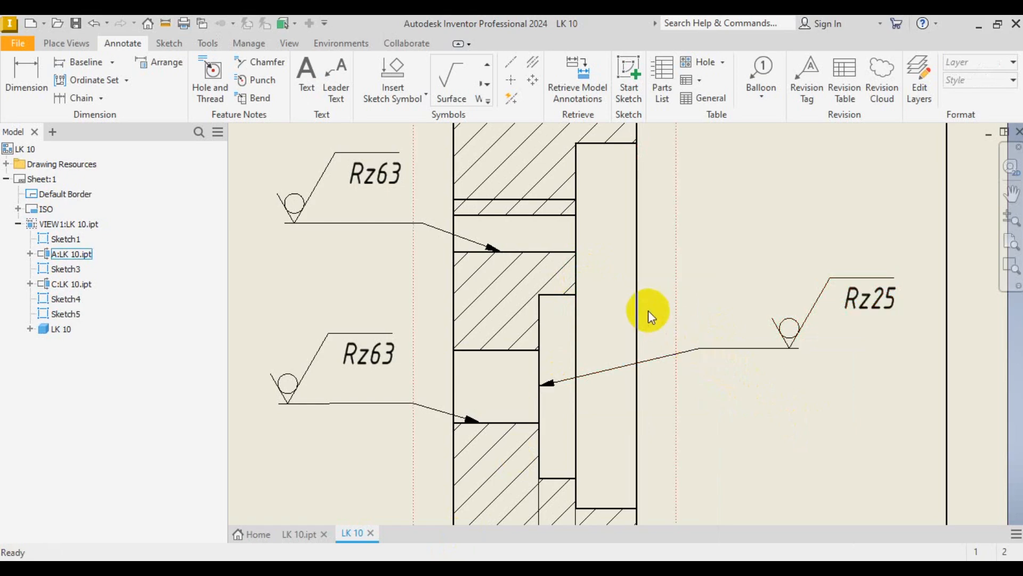
{"action": "right_click", "coordinate": [576, 304]}
{"action": "left_click", "coordinate": [885, 454]}
{"action": "left_click", "coordinate": [740, 350]}
{"action": "right_click", "coordinate": [738, 347]}
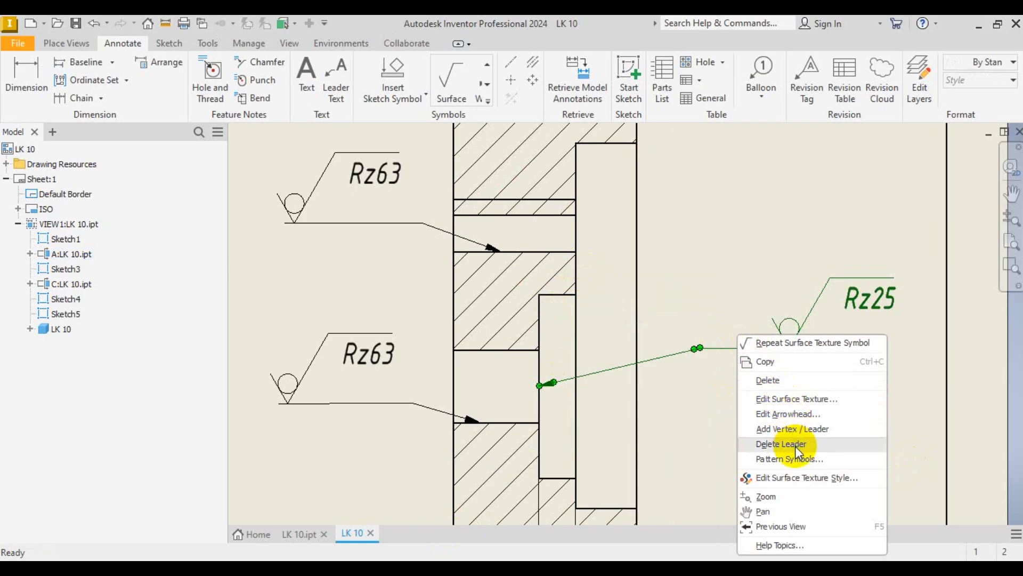
{"action": "left_click", "coordinate": [666, 356]}
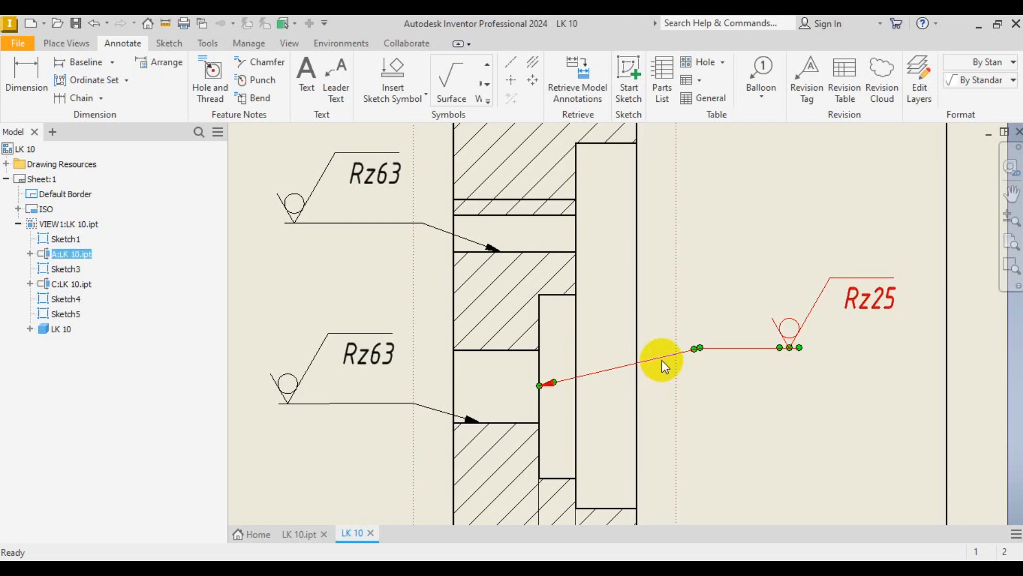
{"action": "left_click", "coordinate": [765, 391]}
{"action": "left_click", "coordinate": [735, 347]}
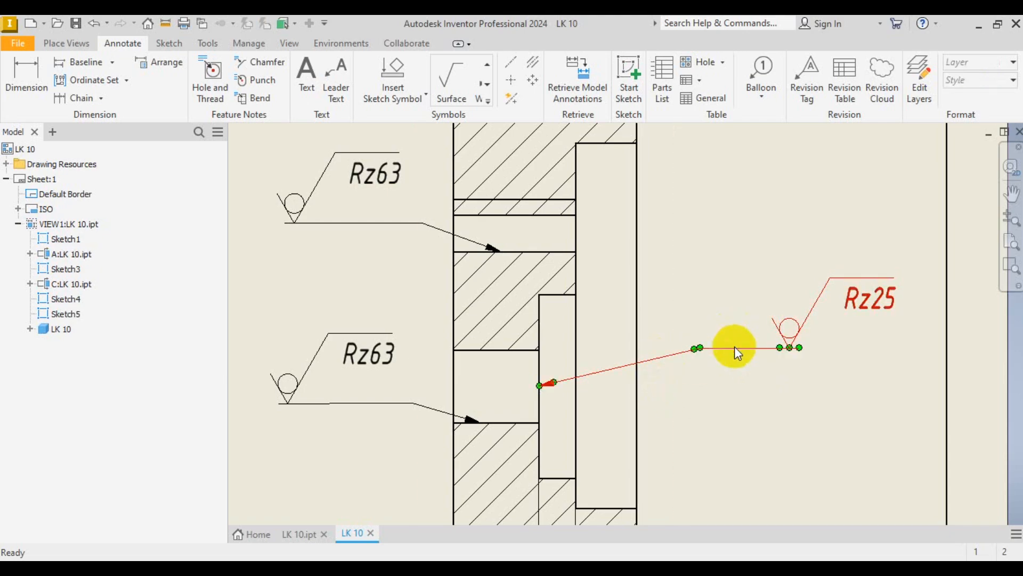
Add a second leader to the lower Rz25 symbol, running from the shallower lower pocket's floor to the existing leader's bend.
{"action": "right_click", "coordinate": [735, 347]}
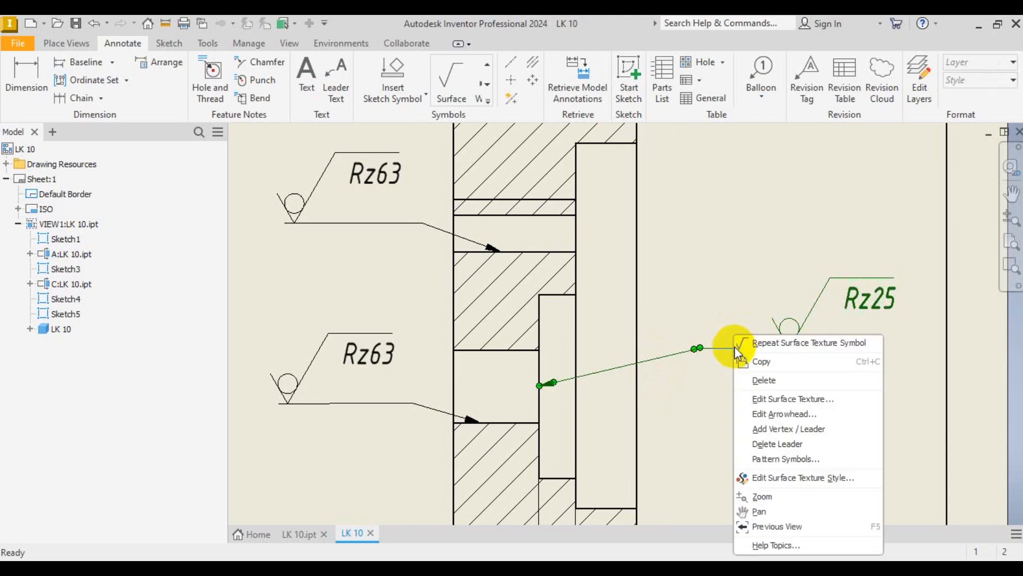
{"action": "left_click", "coordinate": [824, 434]}
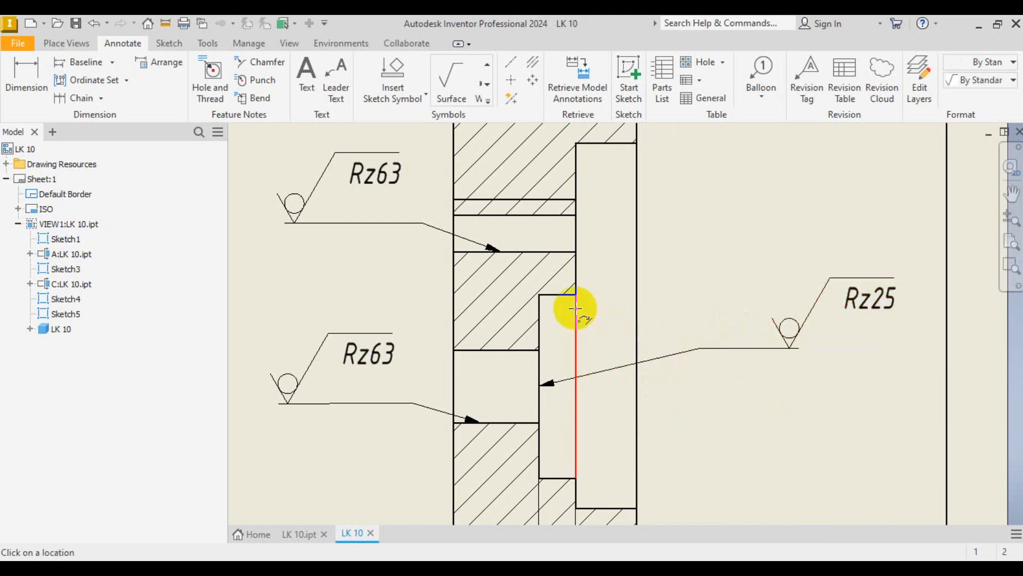
{"action": "left_click", "coordinate": [575, 279]}
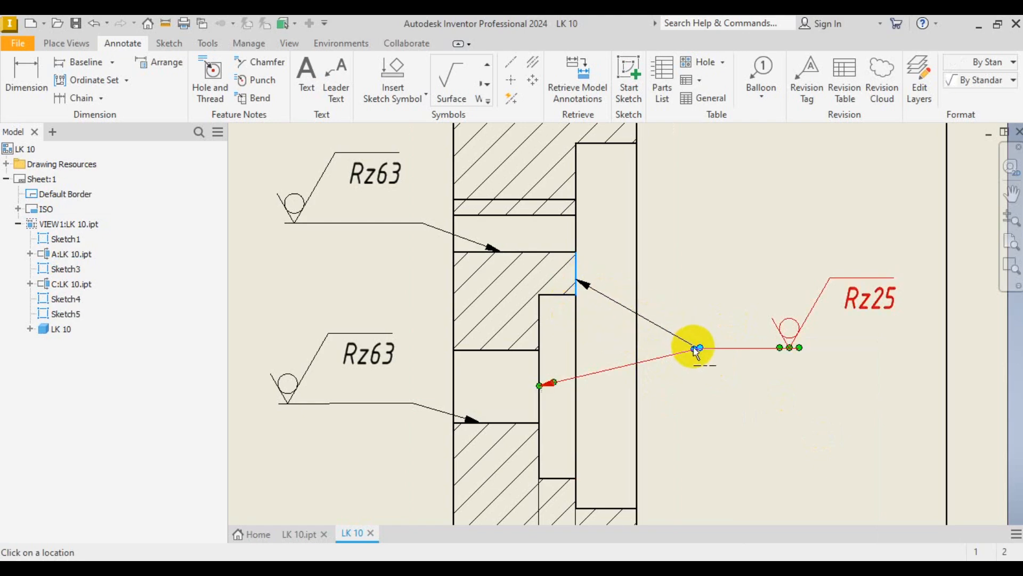
{"action": "scroll", "coordinate": [696, 351], "scroll_direction": "down", "scroll_amount": 4}
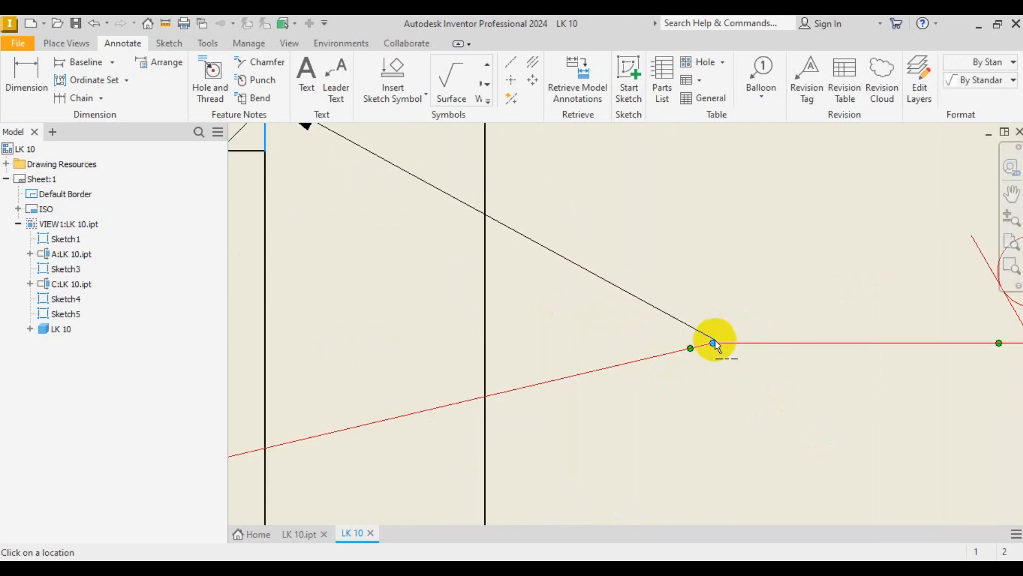
{"action": "double_click", "coordinate": [713, 344]}
{"action": "scroll", "coordinate": [670, 365], "scroll_direction": "up", "scroll_amount": 4}
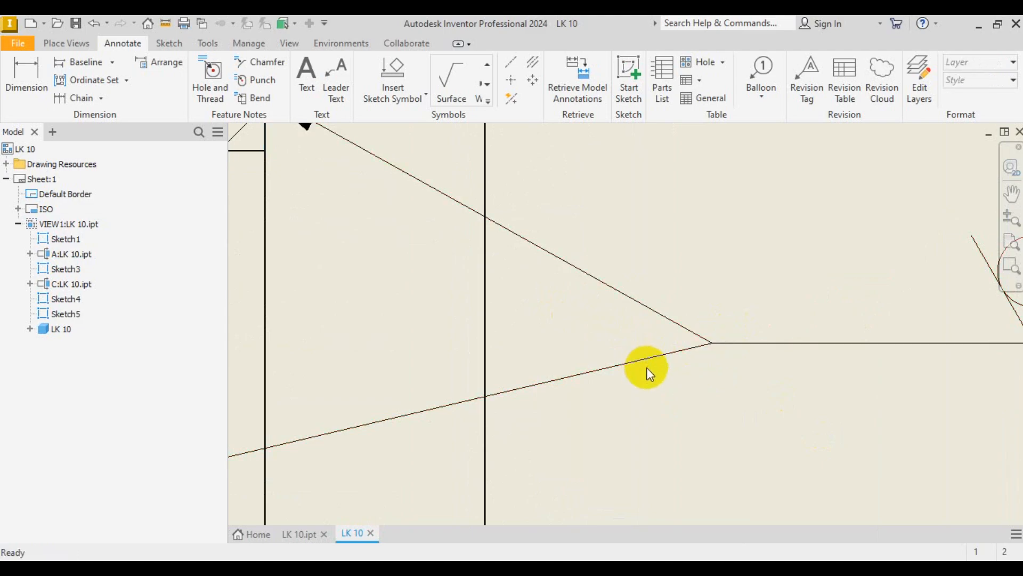
{"action": "scroll", "coordinate": [714, 269], "scroll_direction": "up", "scroll_amount": 3}
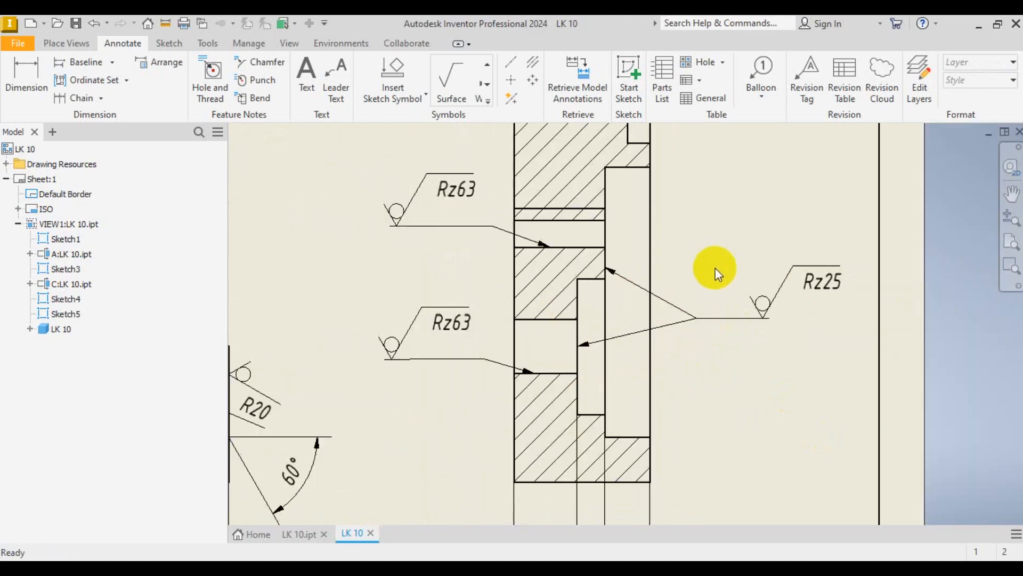
{"action": "right_click", "coordinate": [772, 371]}
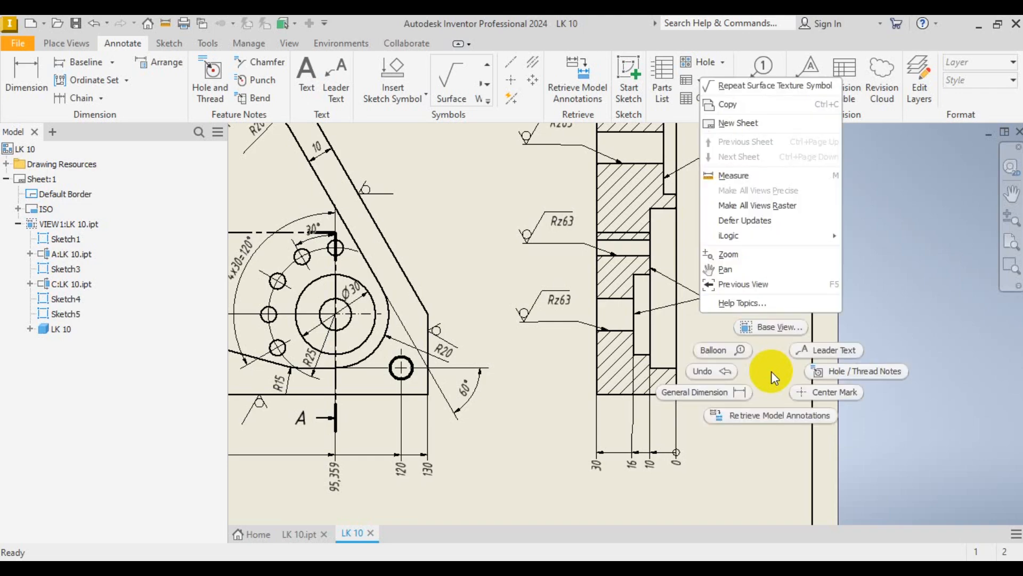
{"action": "left_click", "coordinate": [724, 485]}
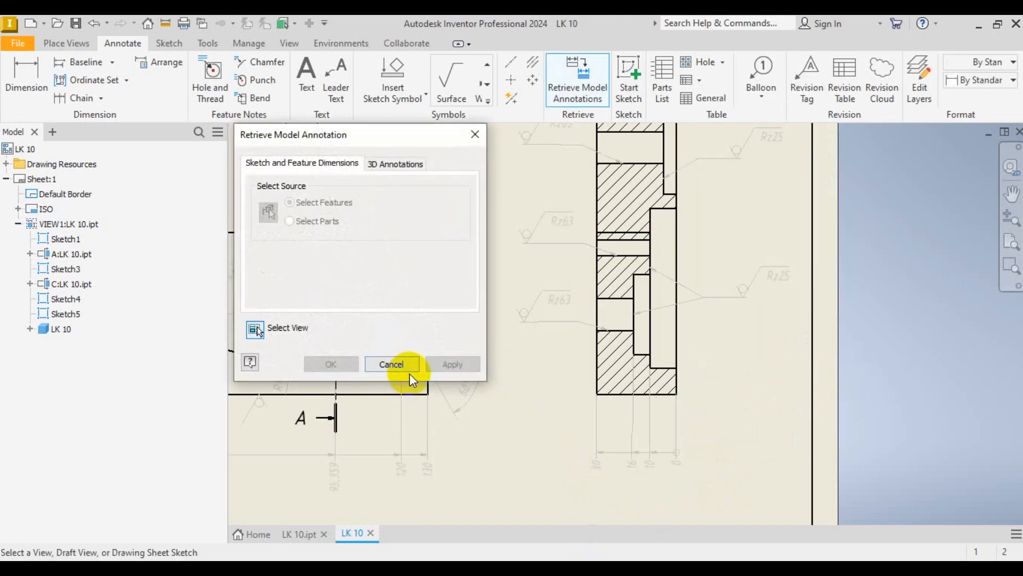
{"action": "left_click", "coordinate": [409, 370]}
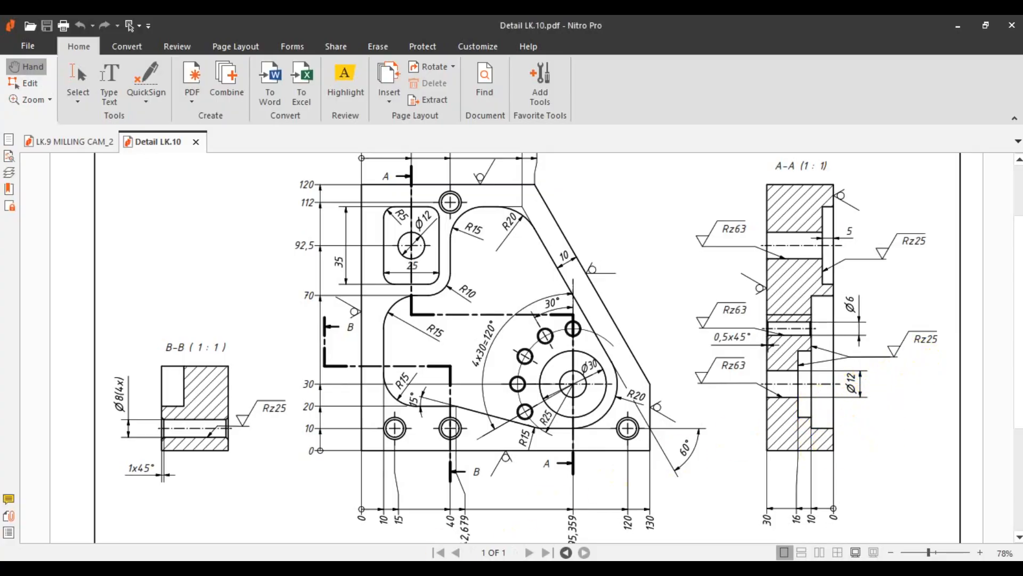
Return from Nitro Pro to Inventor and move the lower Rz25 leader's arrowhead up along the deepest pocket's floor, above the hole.
{"action": "left_click", "coordinate": [420, 568]}
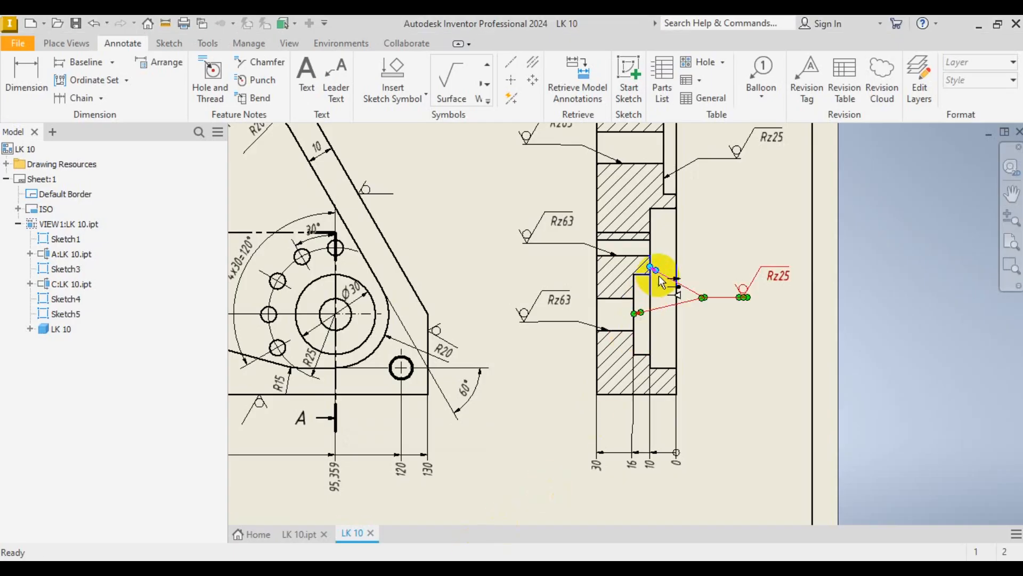
{"action": "scroll", "coordinate": [658, 282], "scroll_direction": "up", "scroll_amount": 3}
{"action": "left_click", "coordinate": [660, 286]}
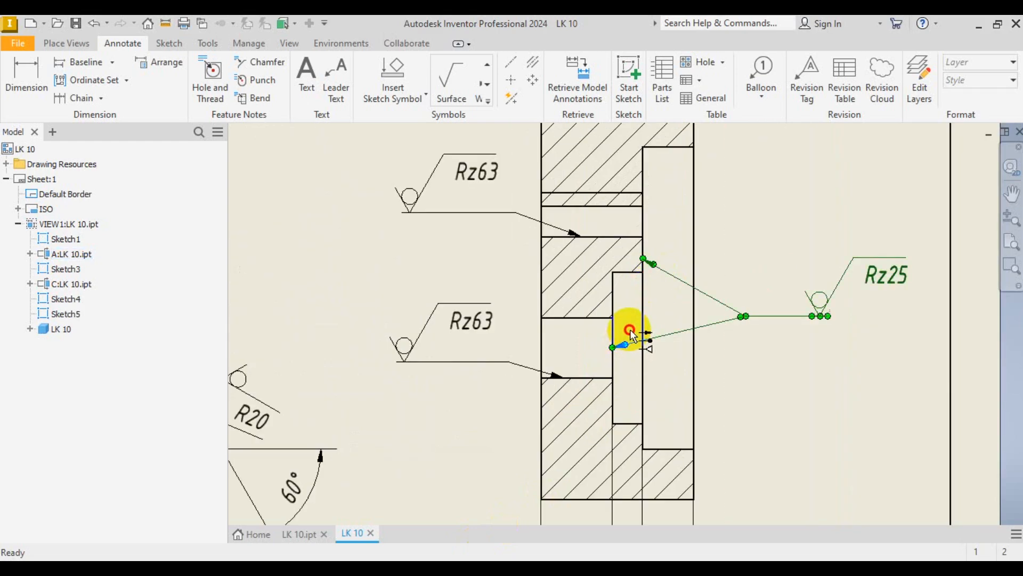
{"action": "left_click", "coordinate": [777, 379]}
{"action": "right_click", "coordinate": [777, 379]}
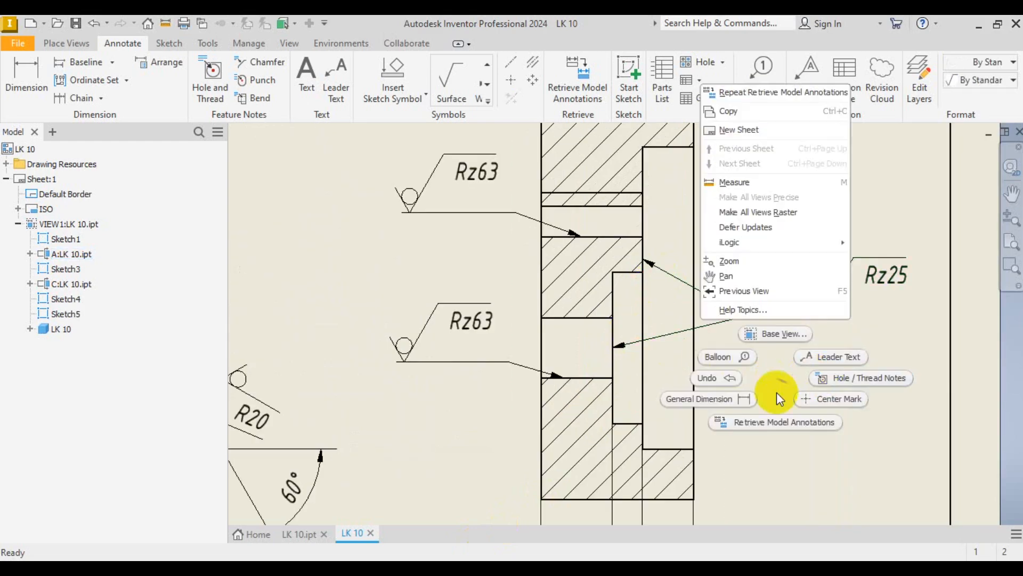
{"action": "left_click", "coordinate": [766, 470]}
{"action": "left_click", "coordinate": [616, 347]}
{"action": "left_click_drag", "start_coordinate": [613, 346], "coordinate": [610, 307]}
{"action": "left_click", "coordinate": [810, 413]}
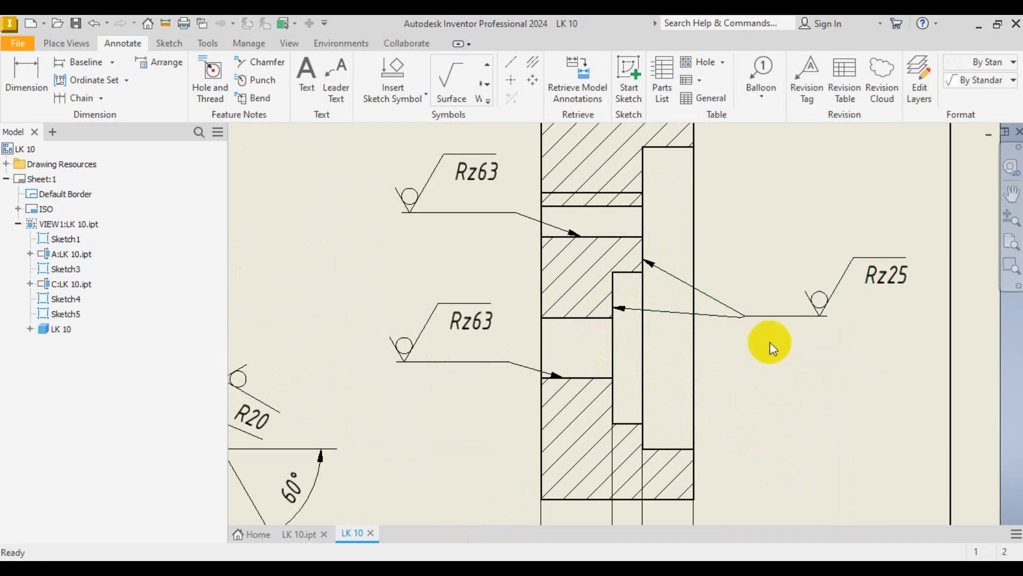
Bring the two bend points of the lower Rz25 leaders together and move their shared bend upward.
{"action": "scroll", "coordinate": [697, 260], "scroll_direction": "up", "scroll_amount": 3}
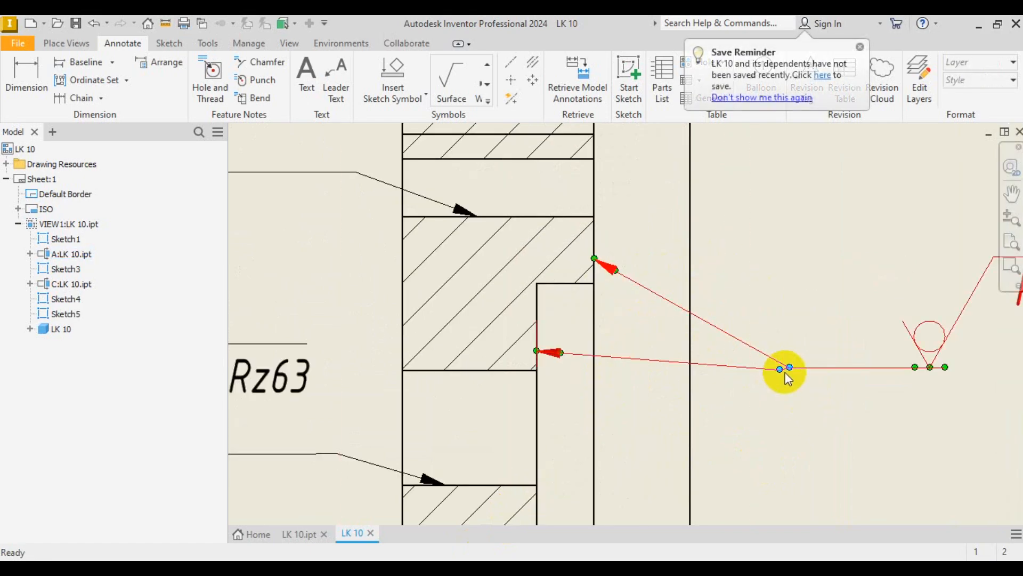
{"action": "left_click_drag", "start_coordinate": [786, 368], "coordinate": [788, 368]}
{"action": "left_click", "coordinate": [743, 421]}
{"action": "scroll", "coordinate": [661, 260], "scroll_direction": "down", "scroll_amount": 4}
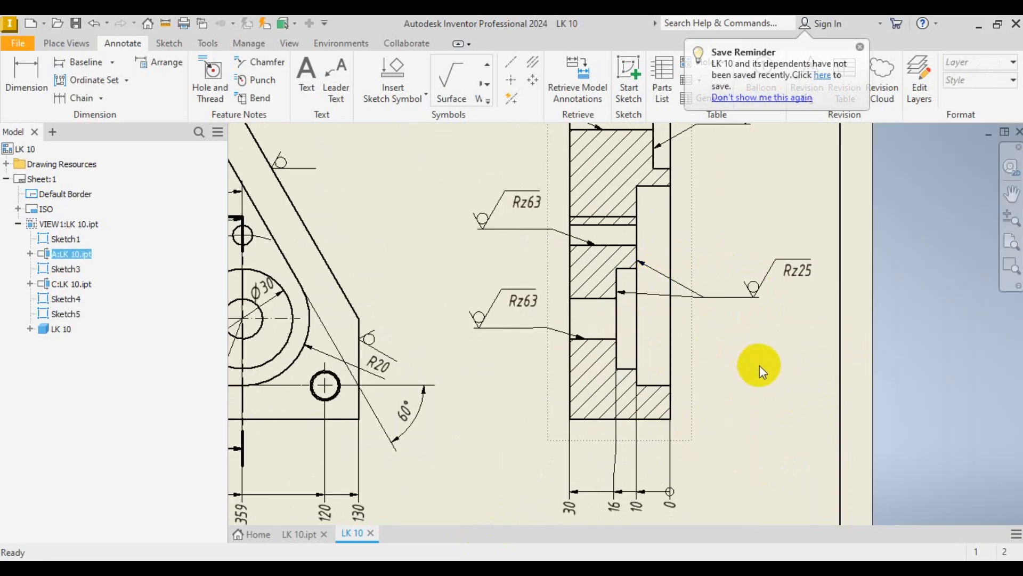
{"action": "scroll", "coordinate": [733, 293], "scroll_direction": "up", "scroll_amount": 3}
{"action": "mouse_move", "coordinate": [681, 297]}
{"action": "left_mouse_down"}
{"action": "mouse_move", "coordinate": [686, 269]}
{"action": "mouse_move", "coordinate": [712, 317]}
{"action": "mouse_move", "coordinate": [693, 300]}
{"action": "mouse_move", "coordinate": [688, 254]}
{"action": "left_mouse_up"}
{"action": "scroll", "coordinate": [779, 331], "scroll_direction": "down", "scroll_amount": 3}
{"action": "scroll", "coordinate": [795, 339], "scroll_direction": "up", "scroll_amount": 2}
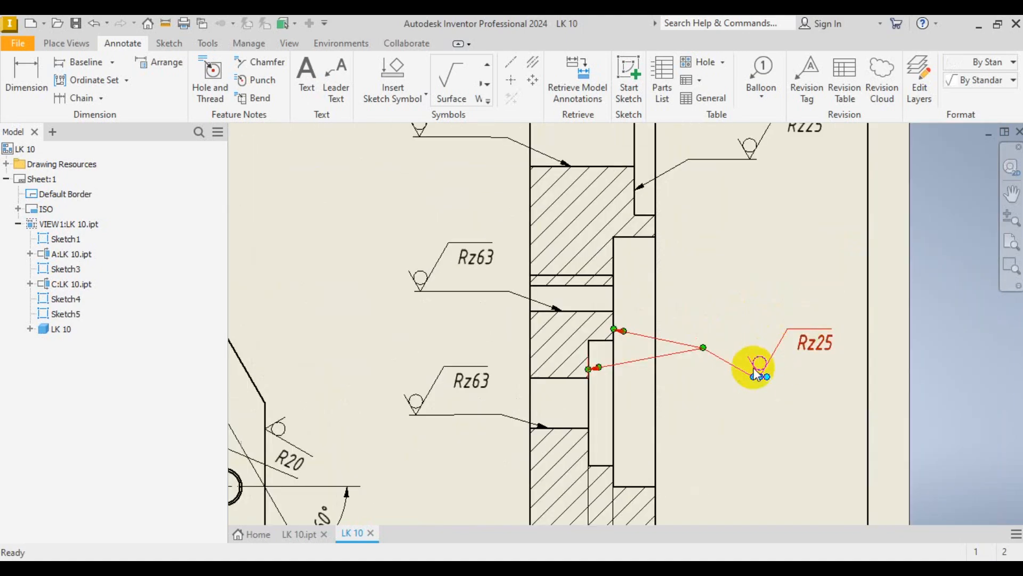
Reposition the lower Rz25 symbol just right of the leaders' shared bend and extend its horizontal base line to the right.
{"action": "left_click_drag", "start_coordinate": [756, 380], "coordinate": [712, 330]}
{"action": "scroll", "coordinate": [713, 332], "scroll_direction": "up", "scroll_amount": 3}
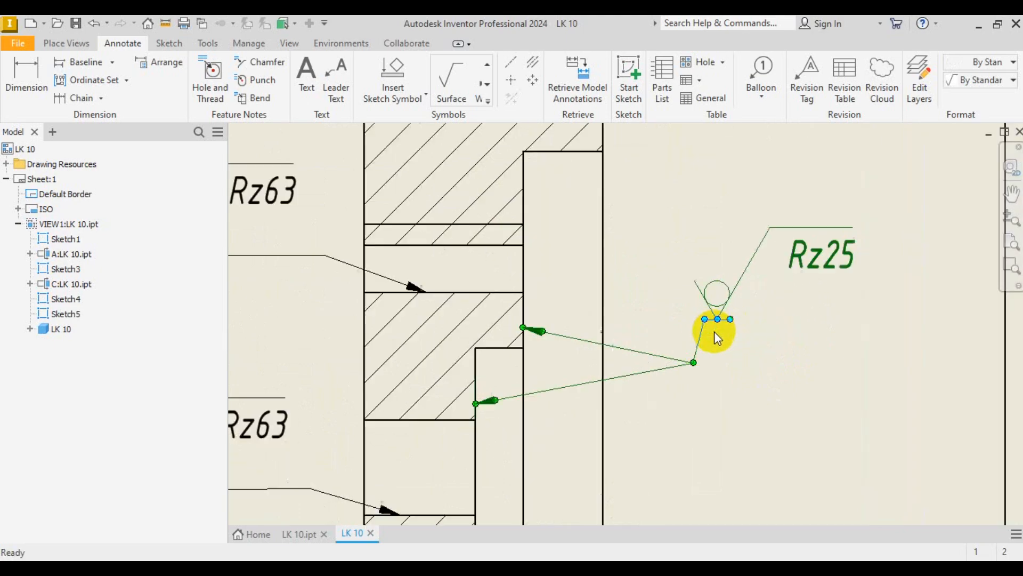
{"action": "mouse_move", "coordinate": [706, 322]}
{"action": "left_mouse_down"}
{"action": "mouse_move", "coordinate": [698, 354]}
{"action": "mouse_move", "coordinate": [788, 349]}
{"action": "left_mouse_up"}
{"action": "scroll", "coordinate": [755, 381], "scroll_direction": "down", "scroll_amount": 3}
{"action": "scroll", "coordinate": [763, 375], "scroll_direction": "up", "scroll_amount": 2}
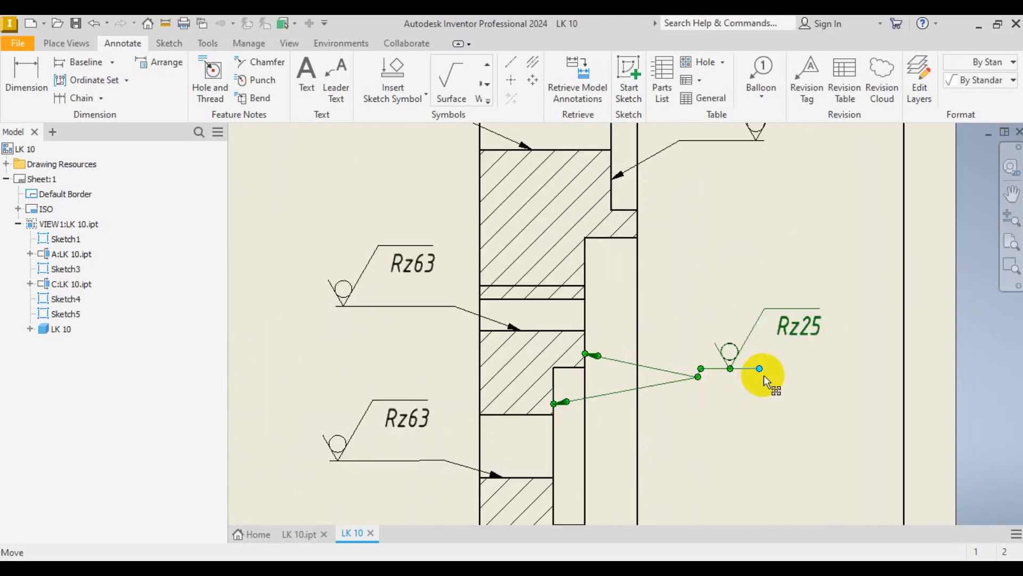
{"action": "left_click_drag", "start_coordinate": [759, 367], "coordinate": [807, 369]}
{"action": "left_click", "coordinate": [705, 405]}
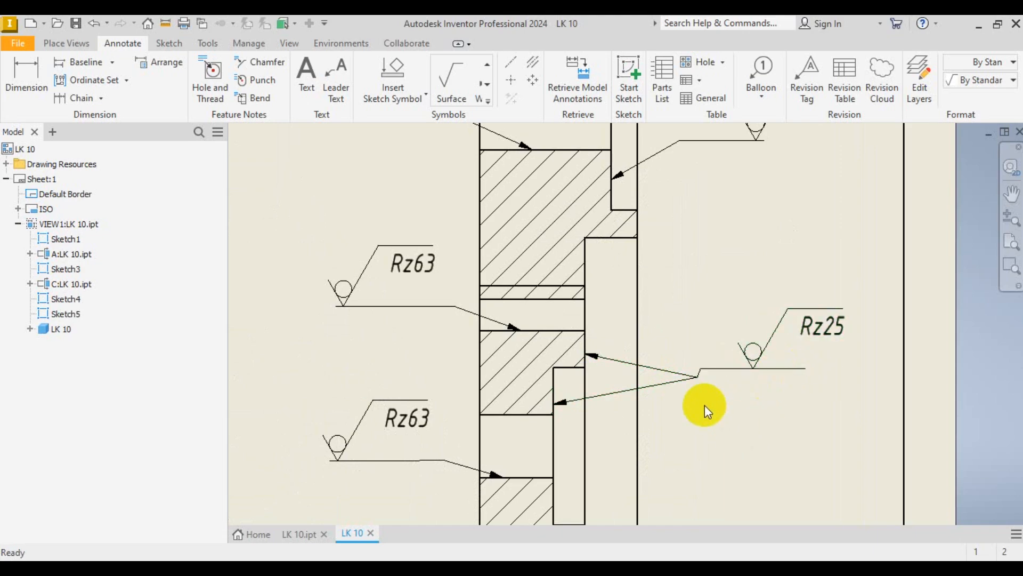
Inspect the rearranged Rz25 callout in section A-A and compare the section with the Detail LK.10 reference in Nitro Pro.
{"action": "scroll", "coordinate": [705, 404], "scroll_direction": "up", "scroll_amount": 2}
{"action": "scroll", "coordinate": [705, 404], "scroll_direction": "down", "scroll_amount": 3}
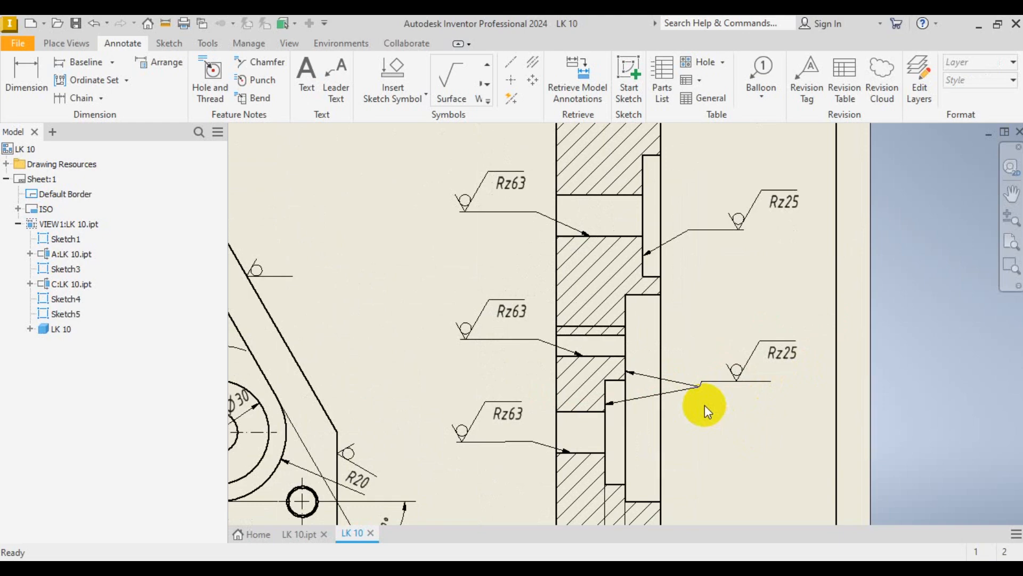
{"action": "scroll", "coordinate": [705, 405], "scroll_direction": "up", "scroll_amount": 3}
{"action": "scroll", "coordinate": [612, 258], "scroll_direction": "down", "scroll_amount": 3}
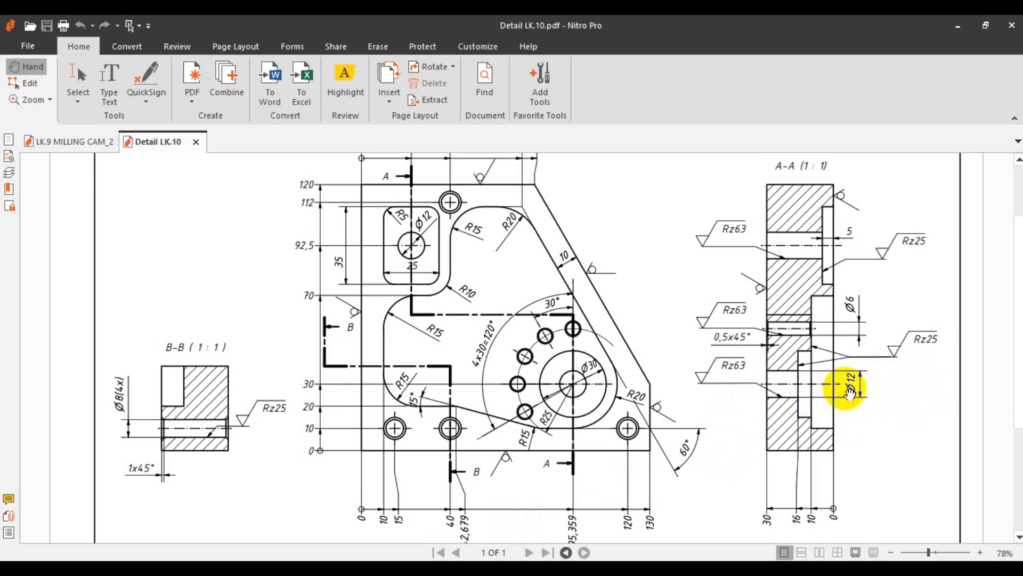
{"action": "mouse_move", "coordinate": [419, 570]}
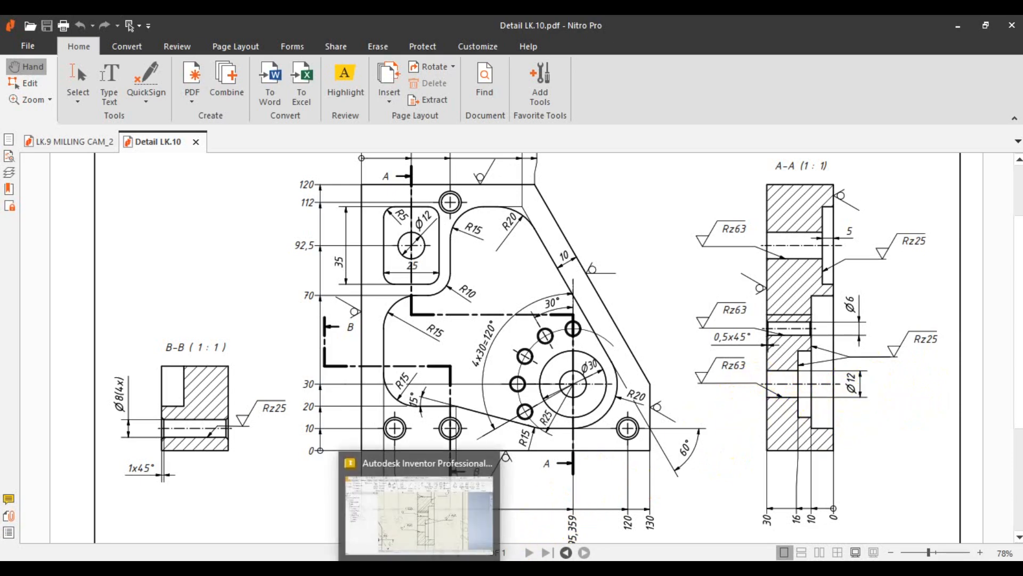
Return to Inventor and dimension the lowest hole's diameter beside section A-A's pocket side, with the primary unit precision set to 0.
{"action": "left_click", "coordinate": [20, 70]}
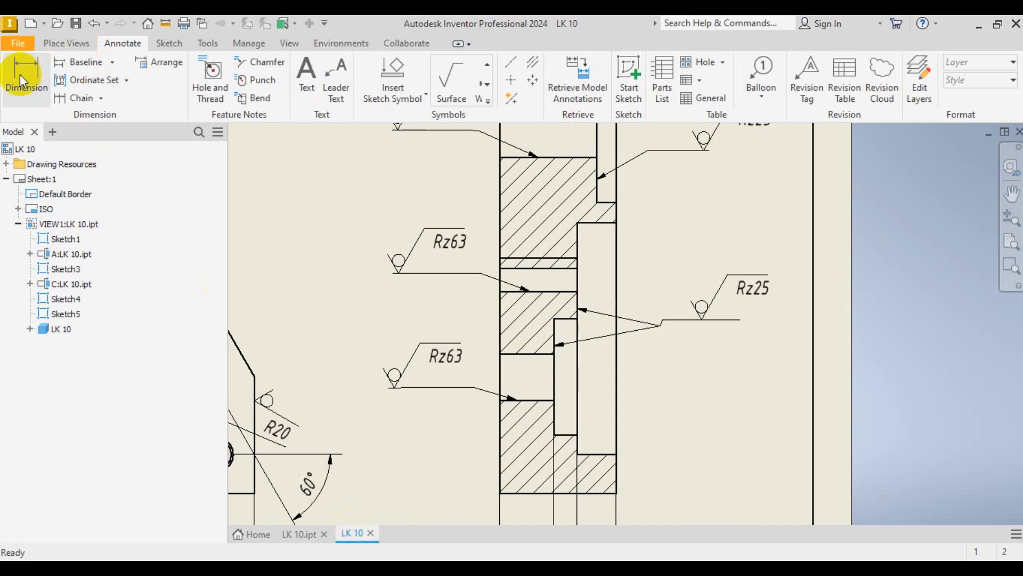
{"action": "left_click", "coordinate": [533, 354]}
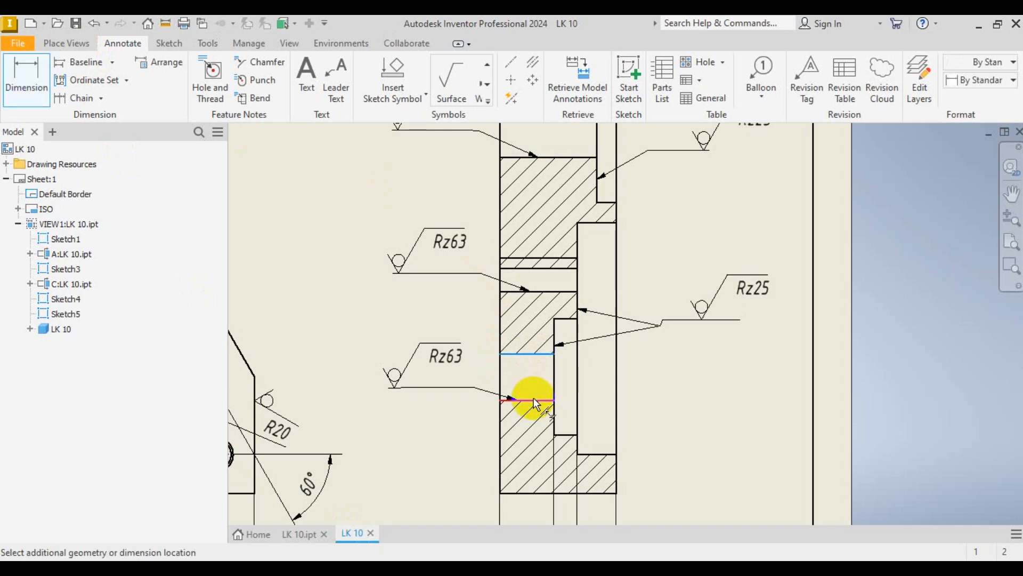
{"action": "left_click", "coordinate": [534, 399]}
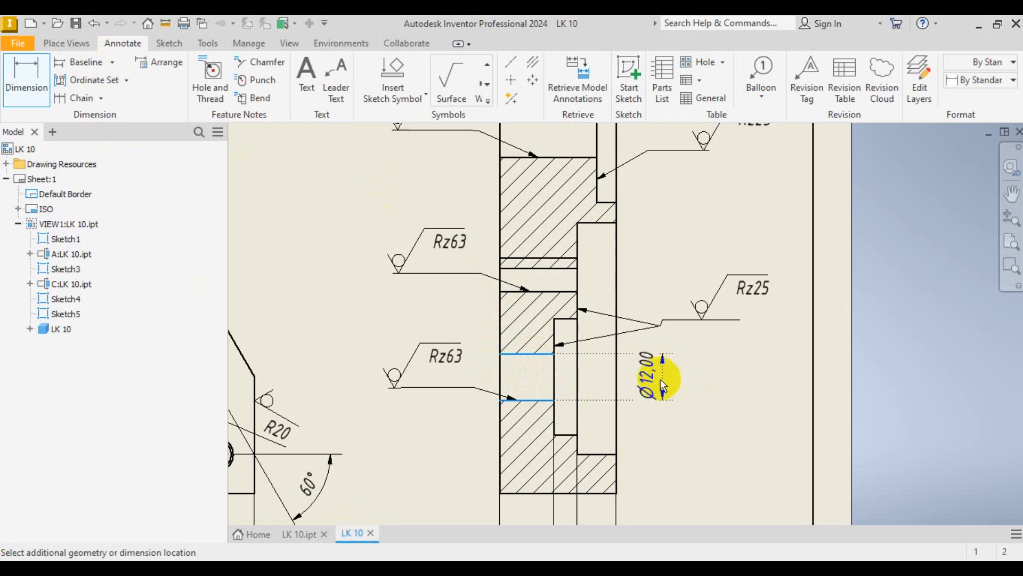
{"action": "left_click", "coordinate": [667, 366]}
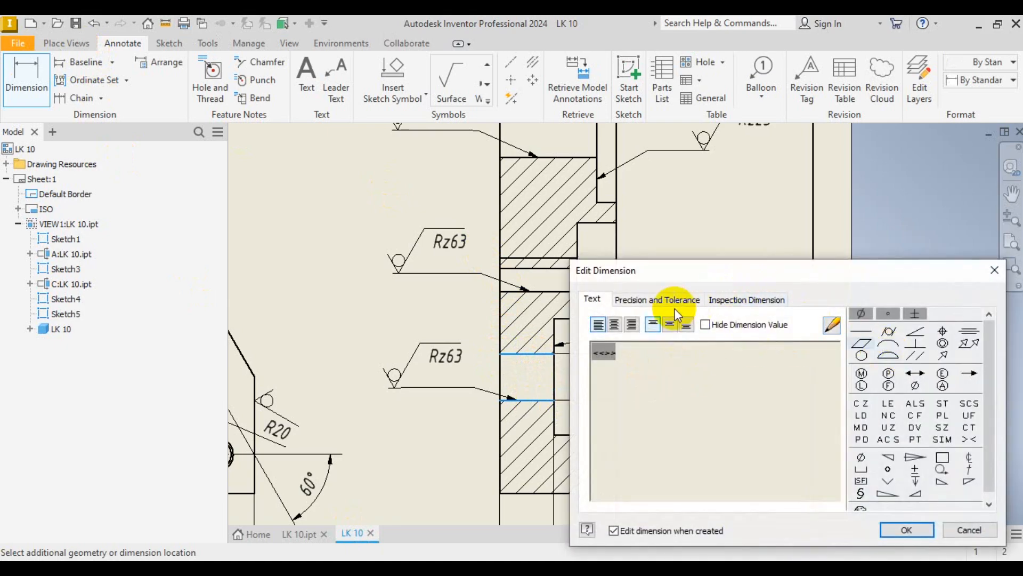
{"action": "left_click", "coordinate": [655, 300]}
{"action": "left_click", "coordinate": [859, 374]}
{"action": "left_click", "coordinate": [848, 387]}
{"action": "left_click", "coordinate": [895, 530]}
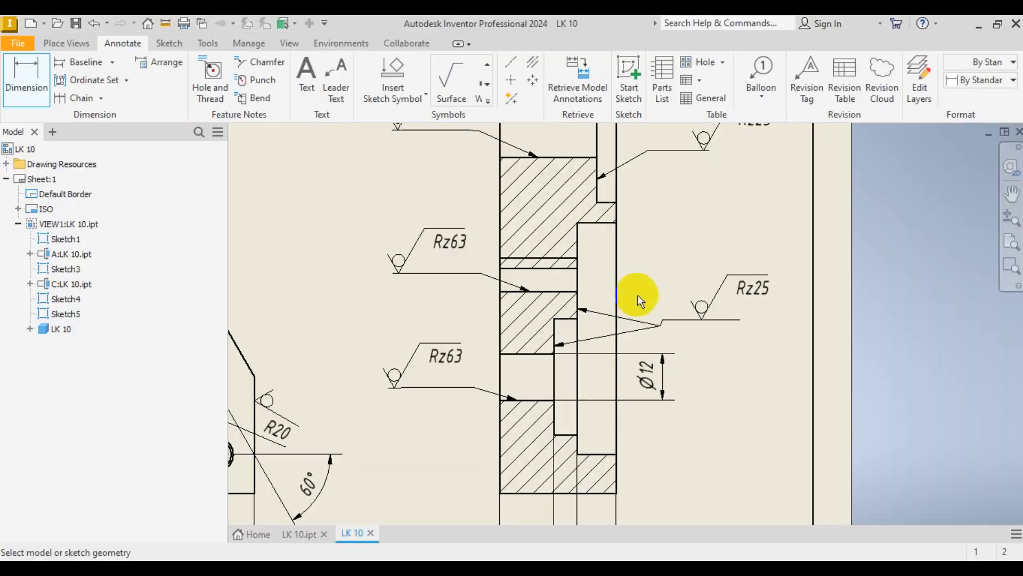
Dimension the small middle hole's diameter in section A-A, aligned above the lower diameter dimension, with primary unit precision 0.
{"action": "scroll", "coordinate": [586, 267], "scroll_direction": "up", "scroll_amount": 3}
{"action": "left_click", "coordinate": [552, 270]}
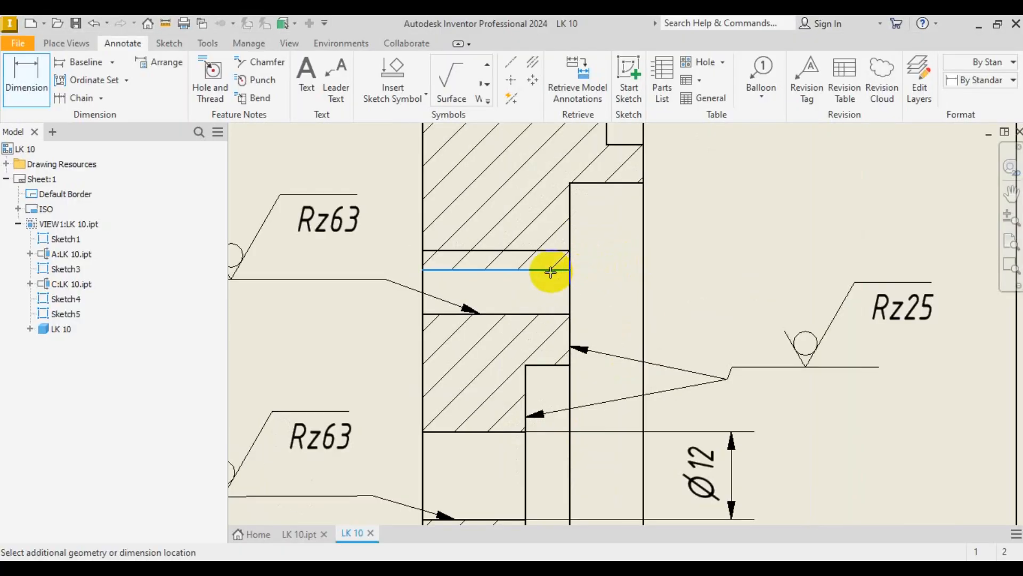
{"action": "left_click", "coordinate": [550, 314]}
{"action": "scroll", "coordinate": [743, 280], "scroll_direction": "down", "scroll_amount": 2}
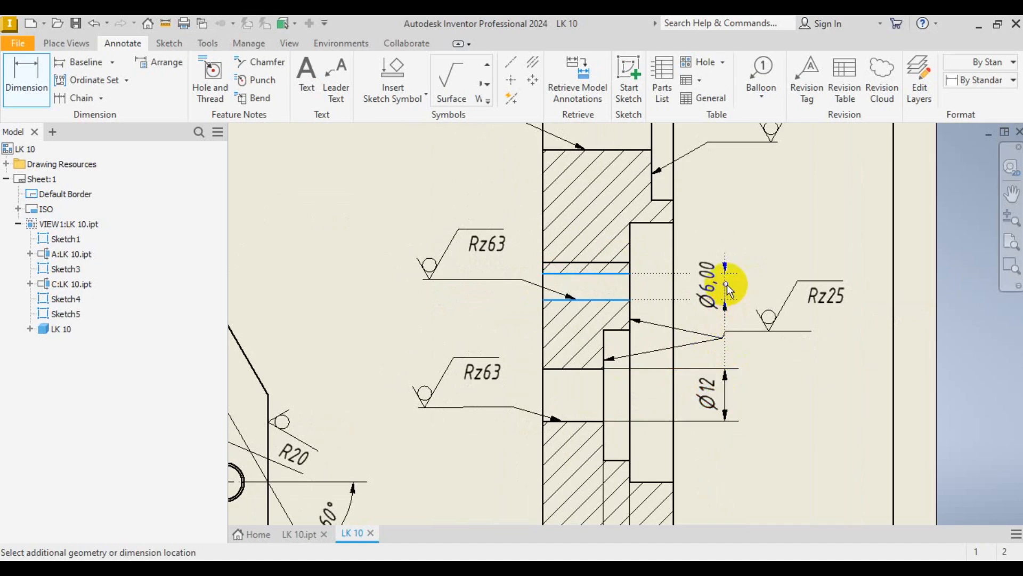
{"action": "left_click", "coordinate": [727, 284]}
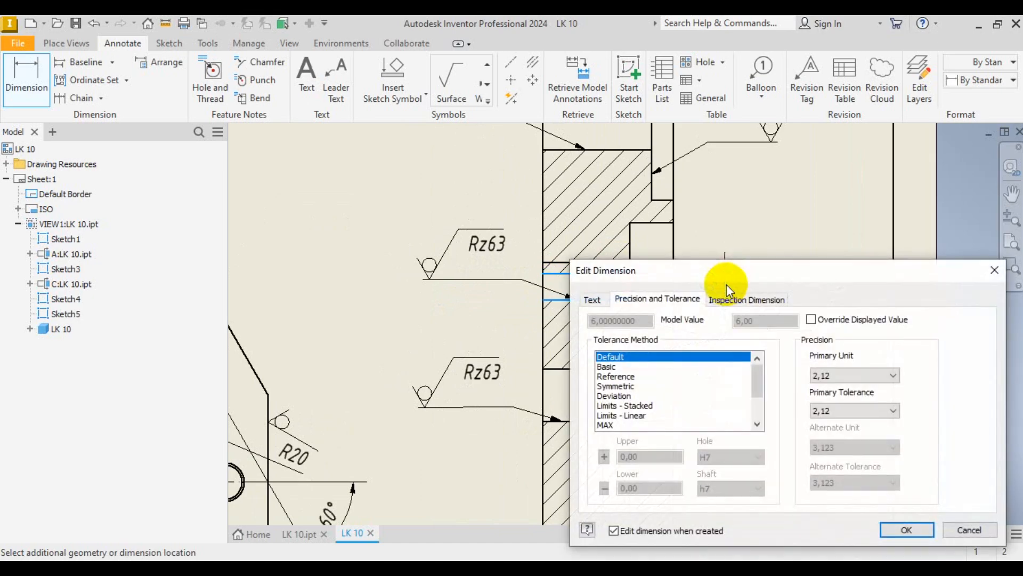
{"action": "left_click", "coordinate": [853, 375]}
{"action": "left_click", "coordinate": [824, 389]}
{"action": "left_click", "coordinate": [922, 520]}
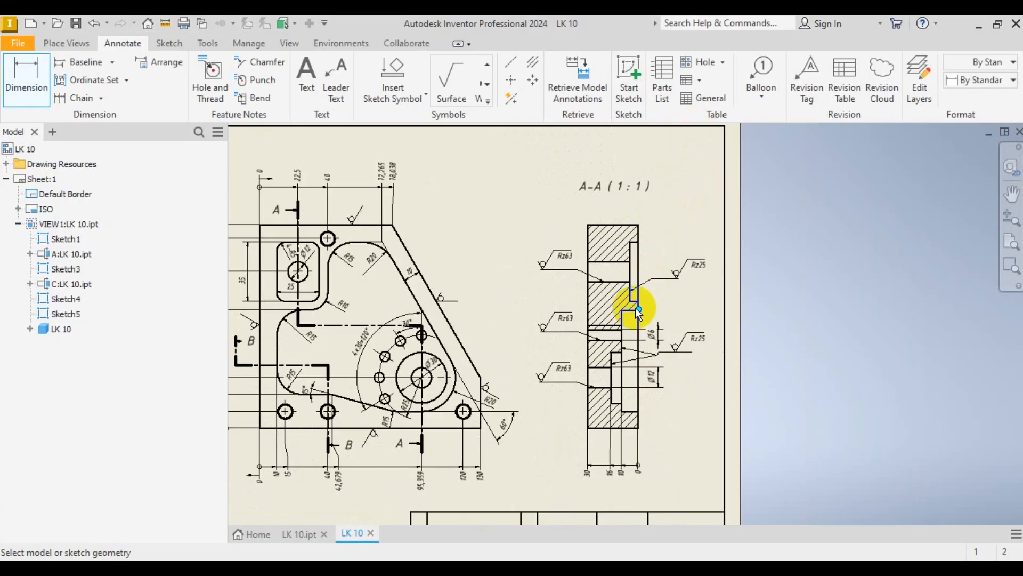
Dimension the upper pocket's depth in section A-A, placed inside the pocket above the hole, with primary unit precision 0.
{"action": "scroll", "coordinate": [648, 264], "scroll_direction": "up", "scroll_amount": 5}
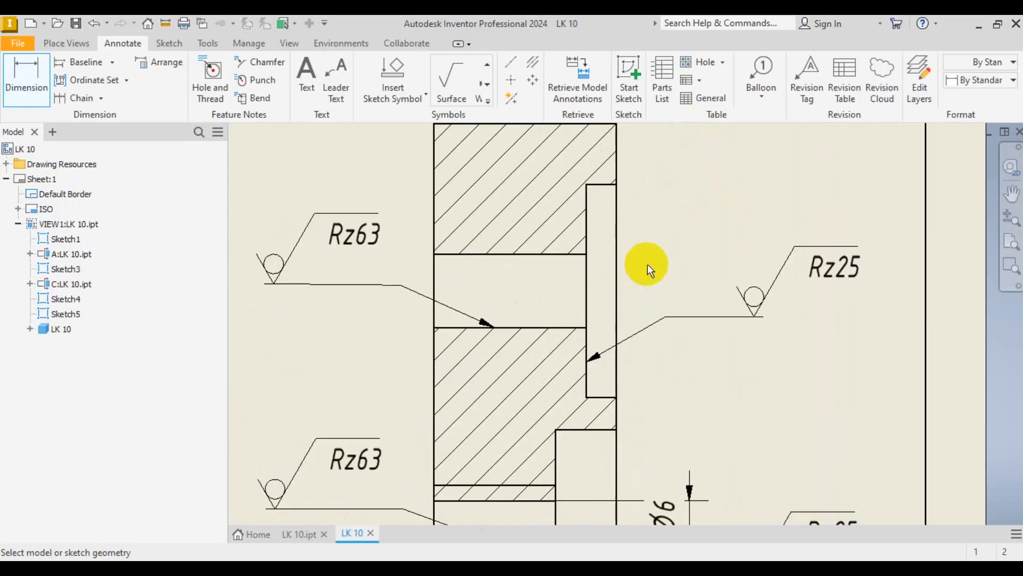
{"action": "left_click", "coordinate": [586, 228]}
{"action": "left_click", "coordinate": [614, 232]}
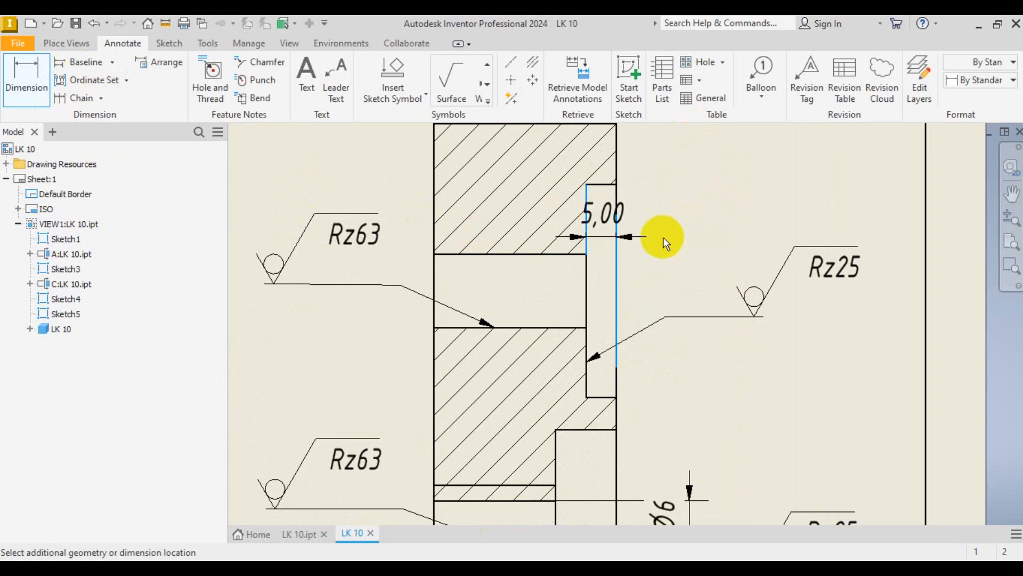
{"action": "left_click", "coordinate": [726, 232]}
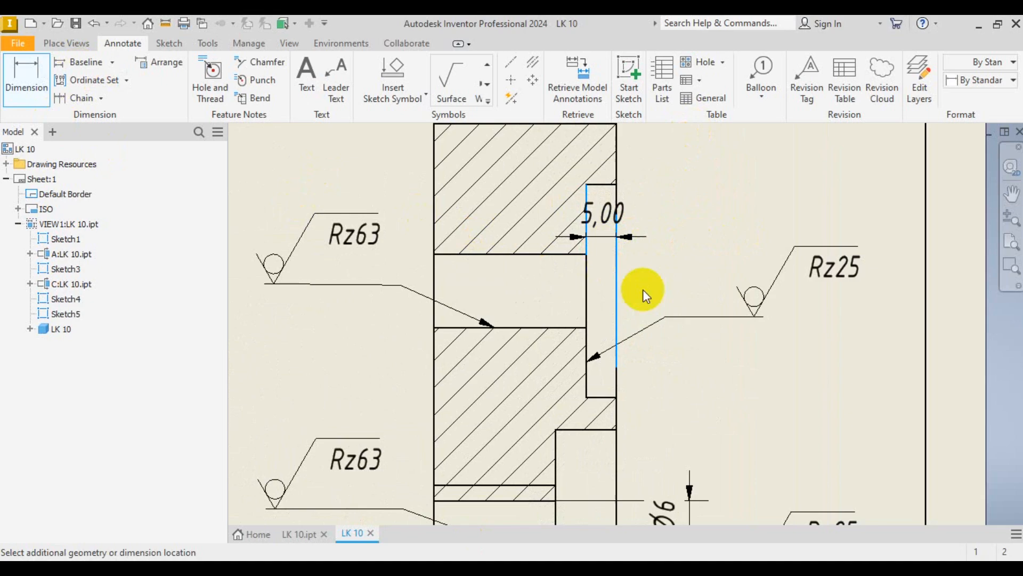
{"action": "left_click", "coordinate": [846, 378]}
{"action": "left_click", "coordinate": [842, 388]}
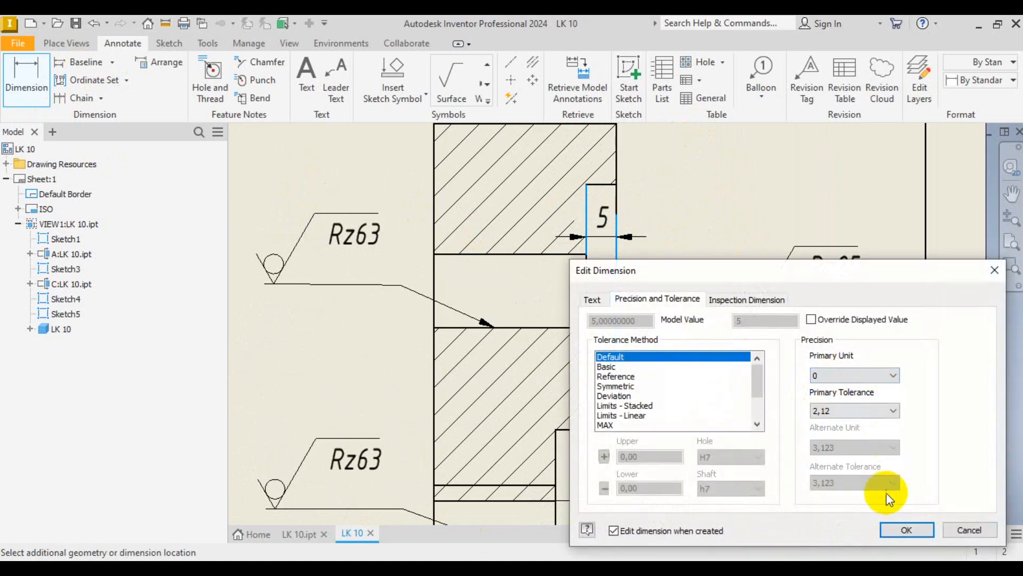
{"action": "left_click", "coordinate": [900, 529]}
Compare section A-A with the Detail LK.10 reference in Nitro Pro, examining the chamfer callout on the small holes arranged in an arc.
{"action": "left_click", "coordinate": [496, 568]}
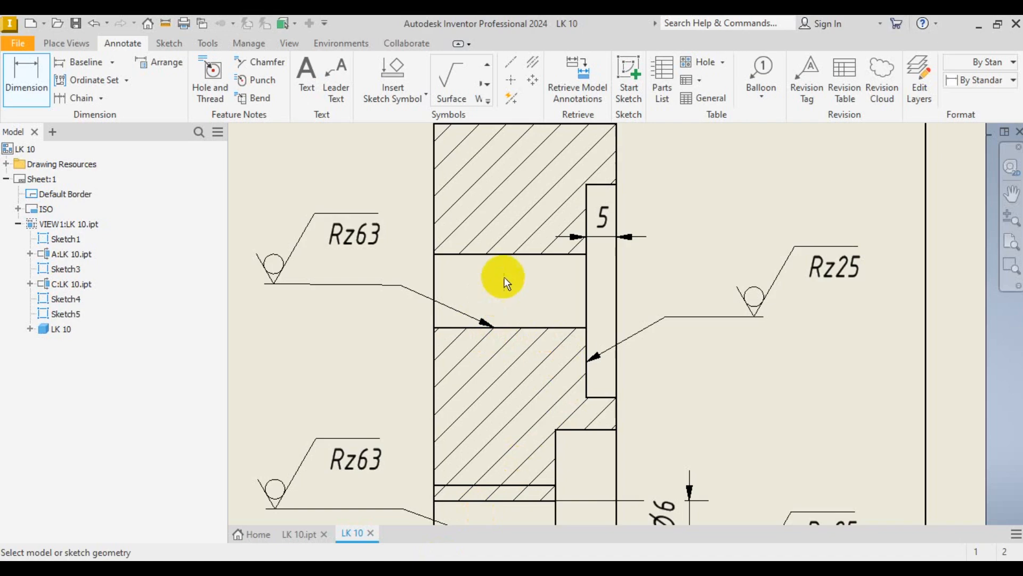
{"action": "scroll", "coordinate": [504, 277], "scroll_direction": "down", "scroll_amount": 2}
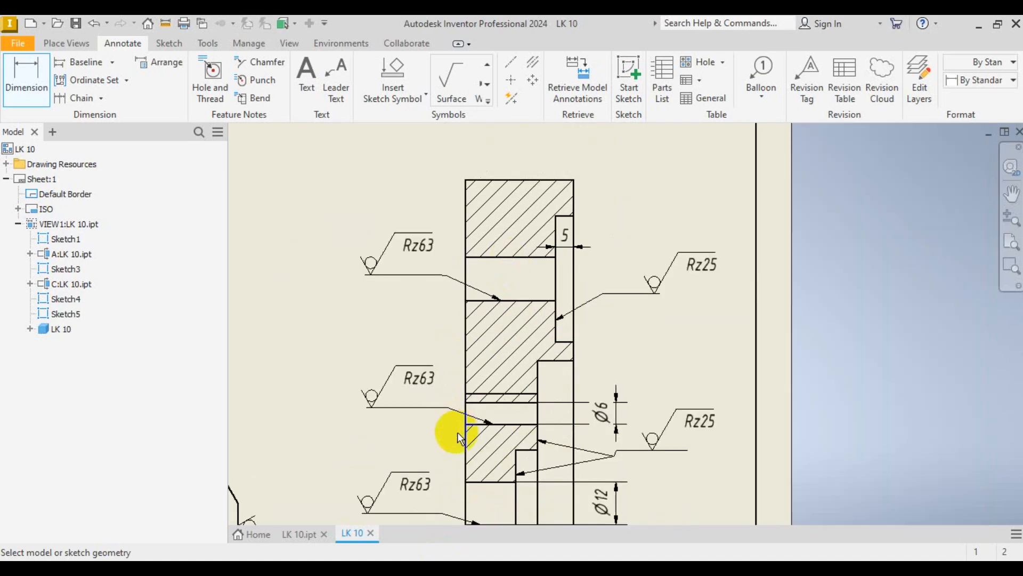
{"action": "scroll", "coordinate": [521, 383], "scroll_direction": "up", "scroll_amount": 5}
{"action": "scroll", "coordinate": [533, 371], "scroll_direction": "down", "scroll_amount": 3}
{"action": "scroll", "coordinate": [533, 371], "scroll_direction": "down", "scroll_amount": 3}
{"action": "scroll", "coordinate": [522, 362], "scroll_direction": "up", "scroll_amount": 2}
{"action": "scroll", "coordinate": [521, 362], "scroll_direction": "down", "scroll_amount": 2}
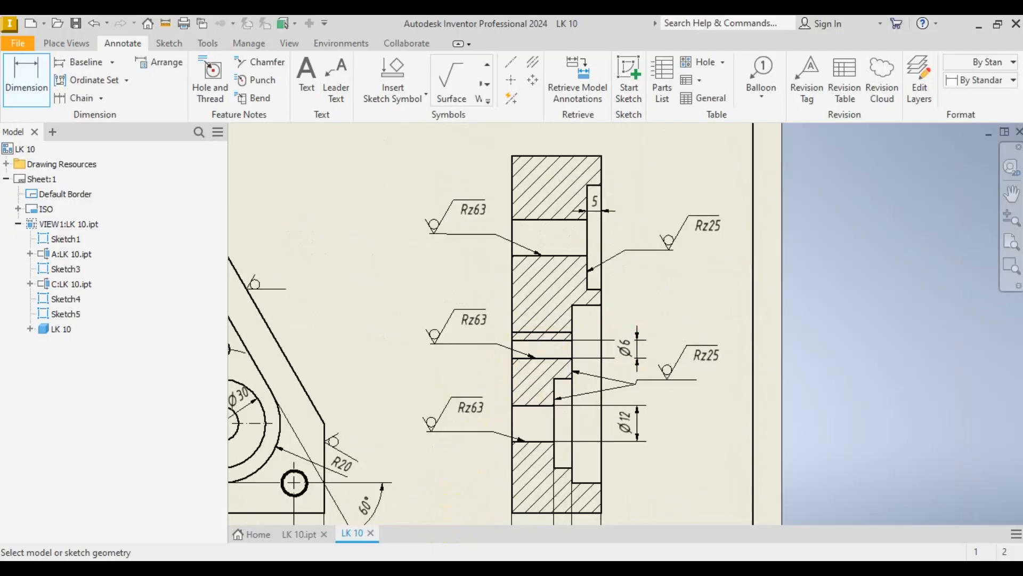
{"action": "left_click", "coordinate": [492, 567]}
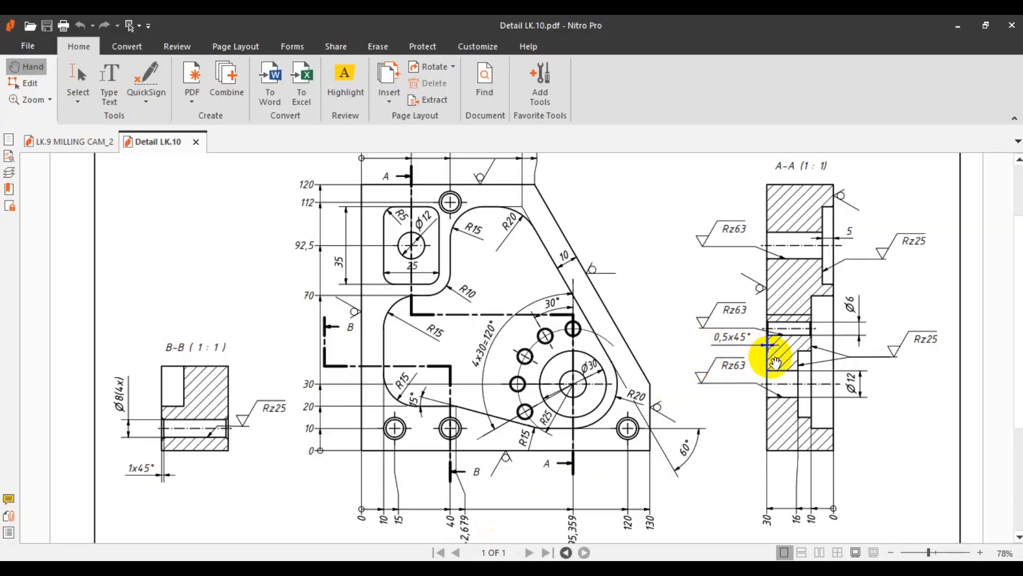
{"action": "scroll", "coordinate": [798, 339], "scroll_direction": "down", "scroll_amount": 2}
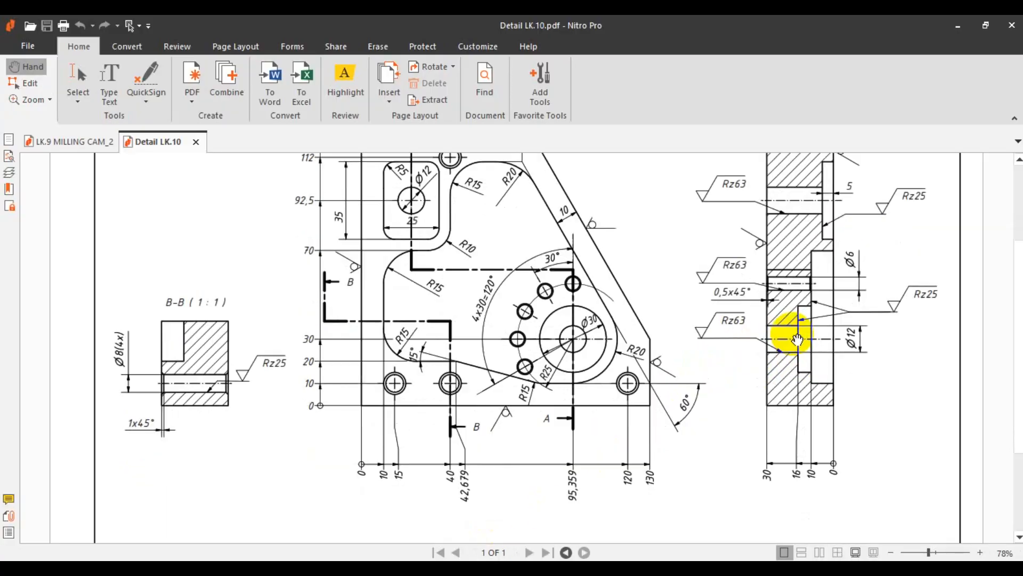
{"action": "scroll", "coordinate": [797, 339], "scroll_direction": "up", "scroll_amount": 2}
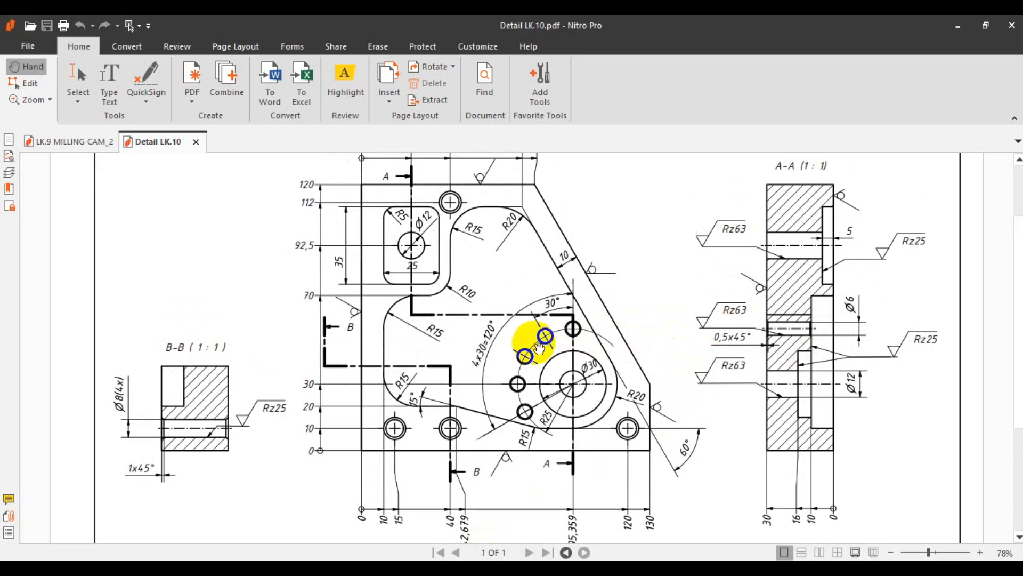
{"action": "left_click", "coordinate": [304, 568]}
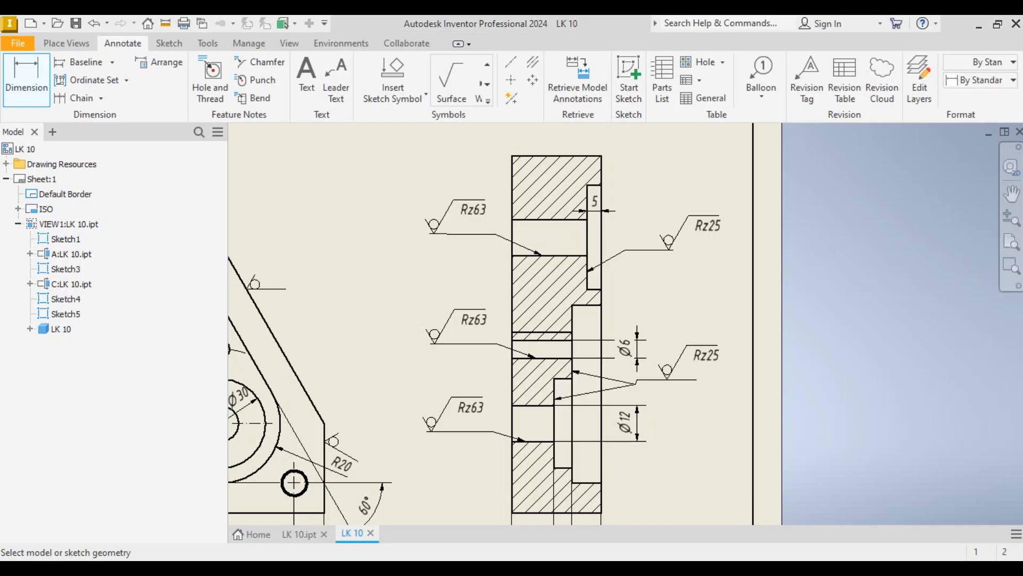
In the LK 10.ipt part, set up a chamfer with distance 0,5 on the pocket-side edges of the five small holes arranged in an arc.
{"action": "left_click", "coordinate": [302, 535]}
{"action": "scroll", "coordinate": [584, 447], "scroll_direction": "down", "scroll_amount": 5}
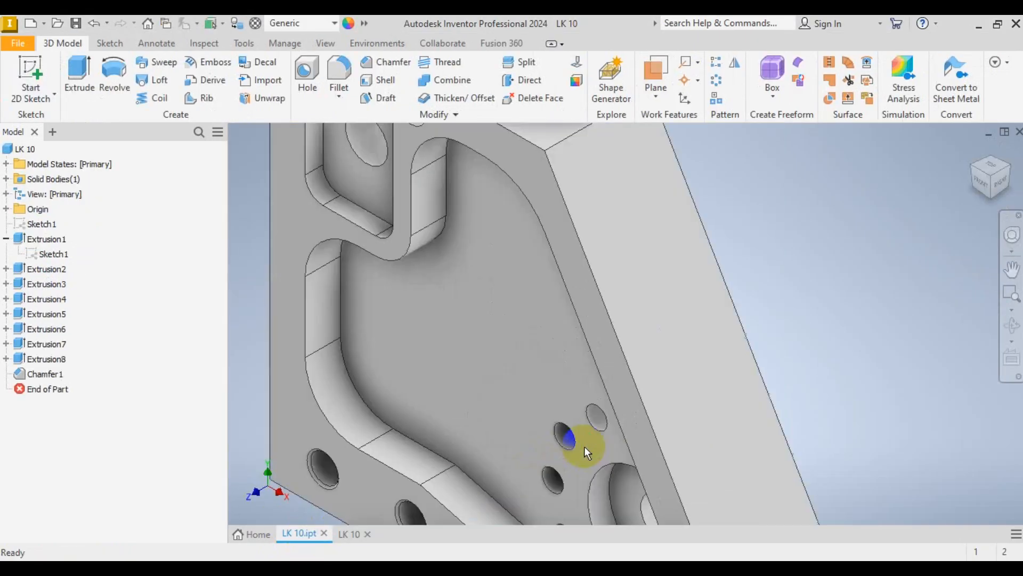
{"action": "scroll", "coordinate": [542, 305], "scroll_direction": "up", "scroll_amount": 5}
{"action": "scroll", "coordinate": [555, 381], "scroll_direction": "down", "scroll_amount": 4}
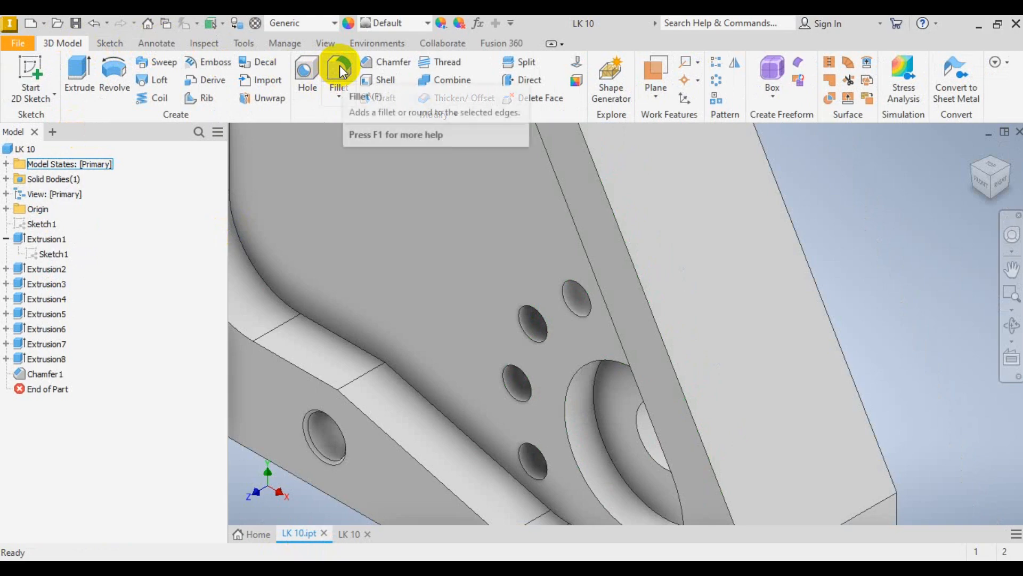
{"action": "left_click", "coordinate": [368, 63]}
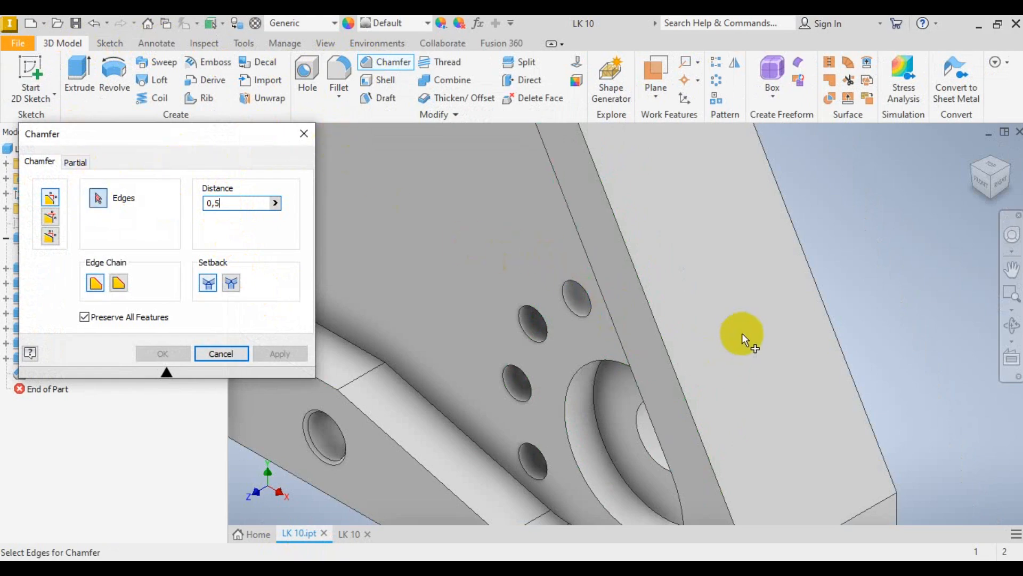
{"action": "left_click", "coordinate": [1012, 325]}
{"action": "left_click_drag", "start_coordinate": [658, 322], "coordinate": [726, 246]}
{"action": "right_click", "coordinate": [960, 237]}
{"action": "left_click", "coordinate": [853, 231]}
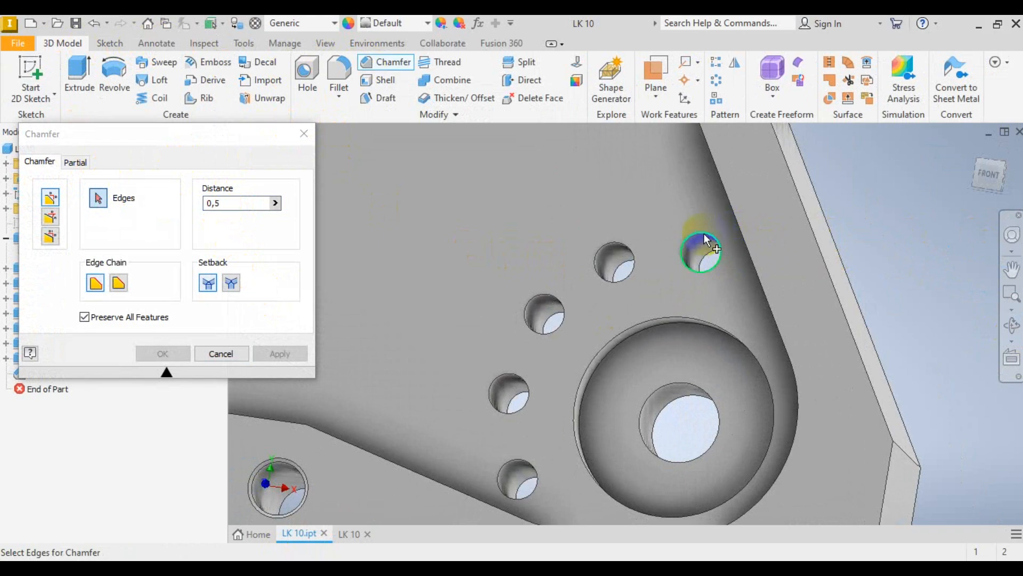
{"action": "left_click", "coordinate": [610, 248]}
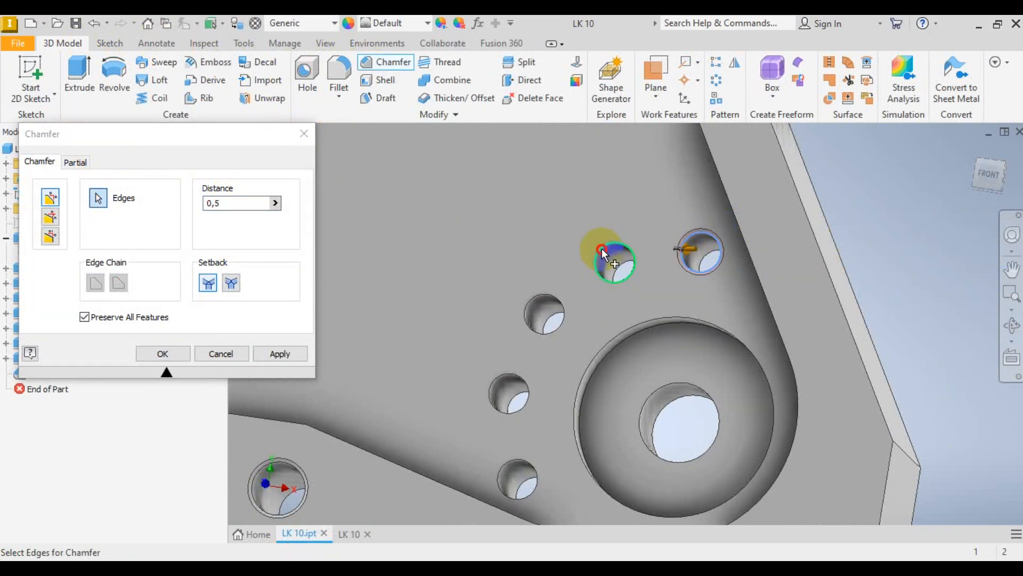
{"action": "left_click", "coordinate": [549, 296]}
{"action": "left_click", "coordinate": [512, 372]}
{"action": "left_click", "coordinate": [536, 462]}
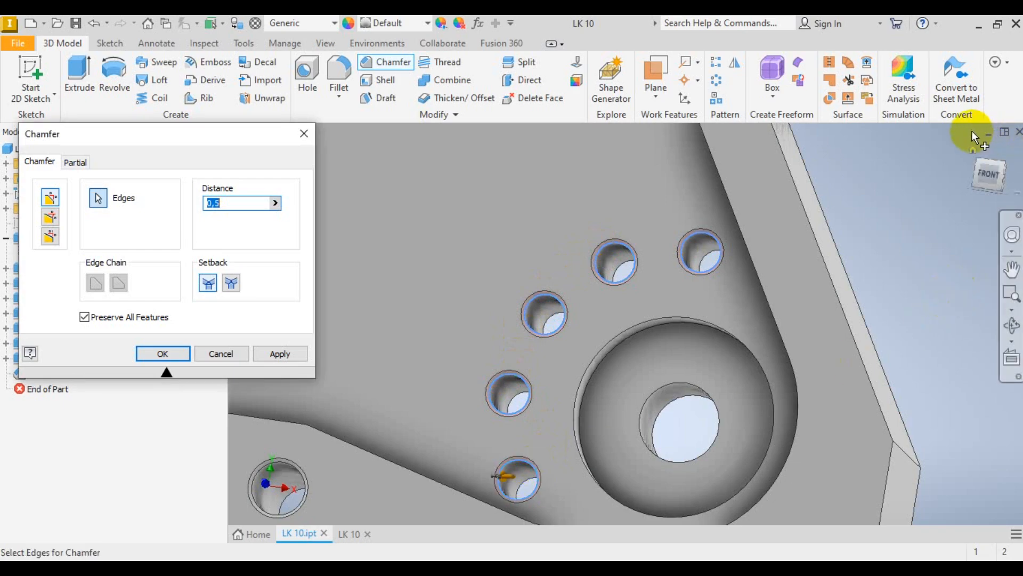
Add the same five holes' back-face edges to the 0,5 chamfer, apply it and close the command.
{"action": "left_click", "coordinate": [973, 151]}
{"action": "left_click", "coordinate": [1010, 165]}
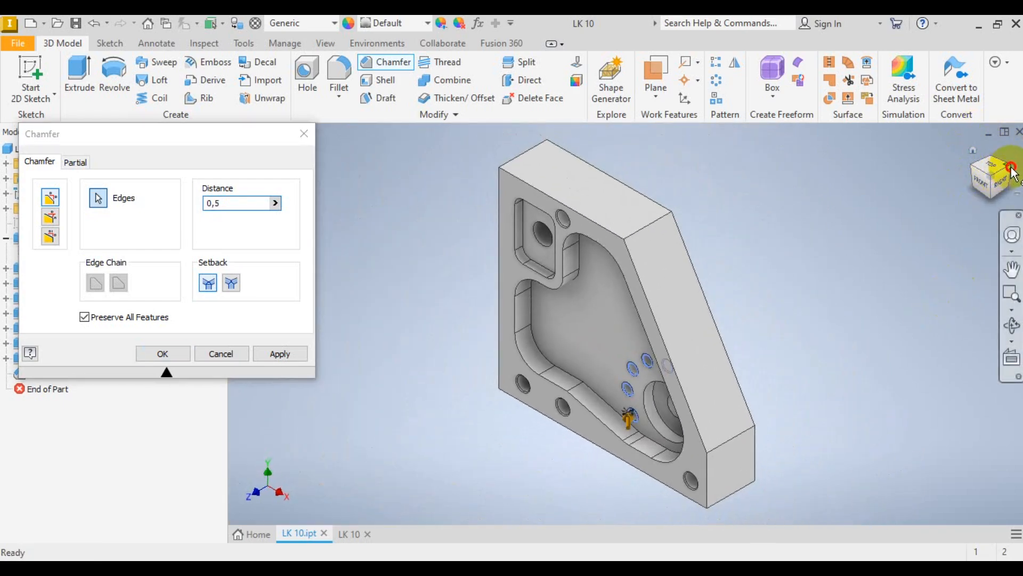
{"action": "scroll", "coordinate": [631, 365], "scroll_direction": "up", "scroll_amount": 5}
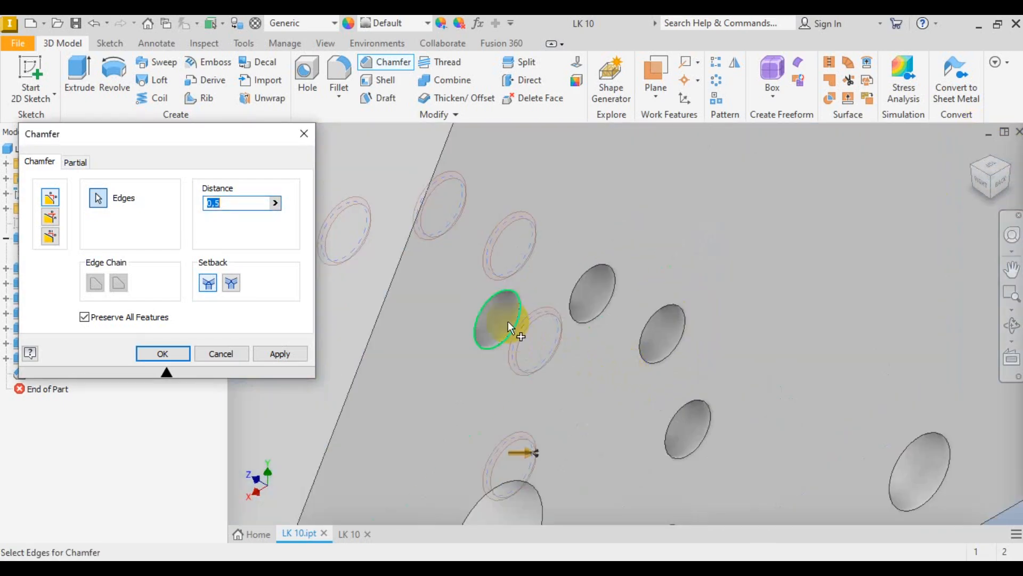
{"action": "left_click", "coordinate": [496, 296]}
{"action": "left_click", "coordinate": [598, 268]}
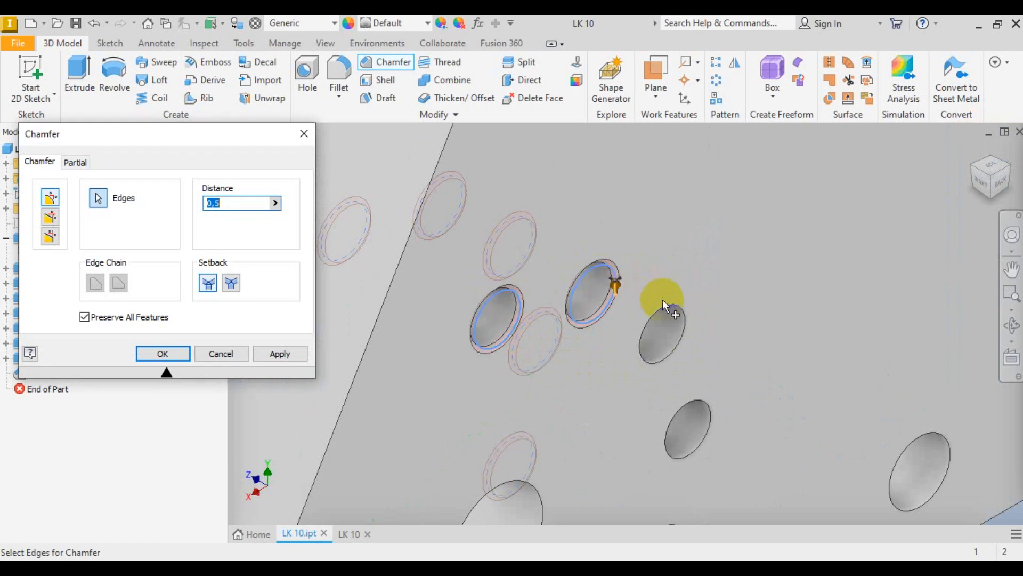
{"action": "left_click", "coordinate": [664, 309]}
{"action": "scroll", "coordinate": [641, 239], "scroll_direction": "down", "scroll_amount": 3}
{"action": "scroll", "coordinate": [683, 415], "scroll_direction": "up", "scroll_amount": 3}
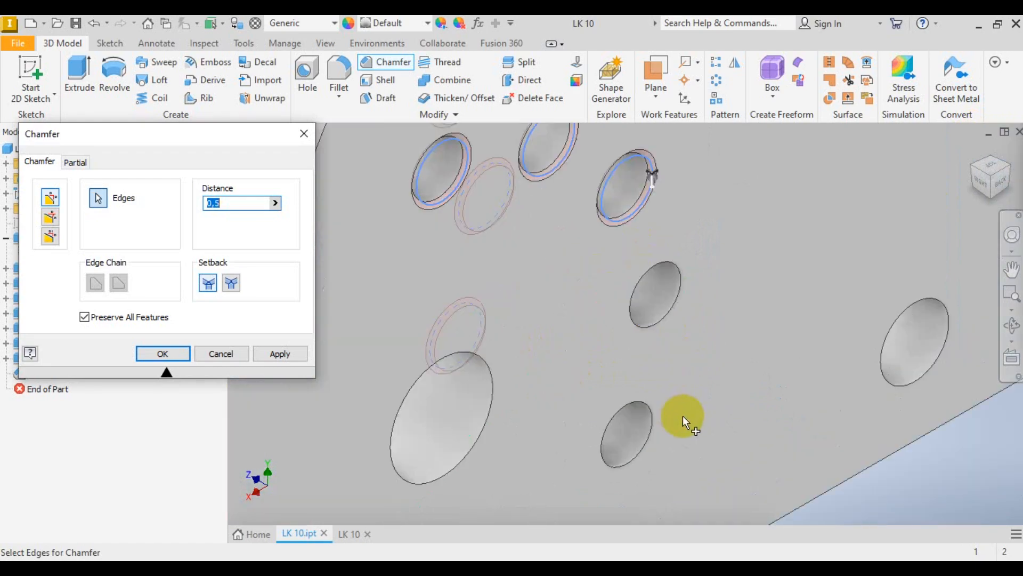
{"action": "left_click", "coordinate": [664, 319]}
{"action": "left_click", "coordinate": [635, 404]}
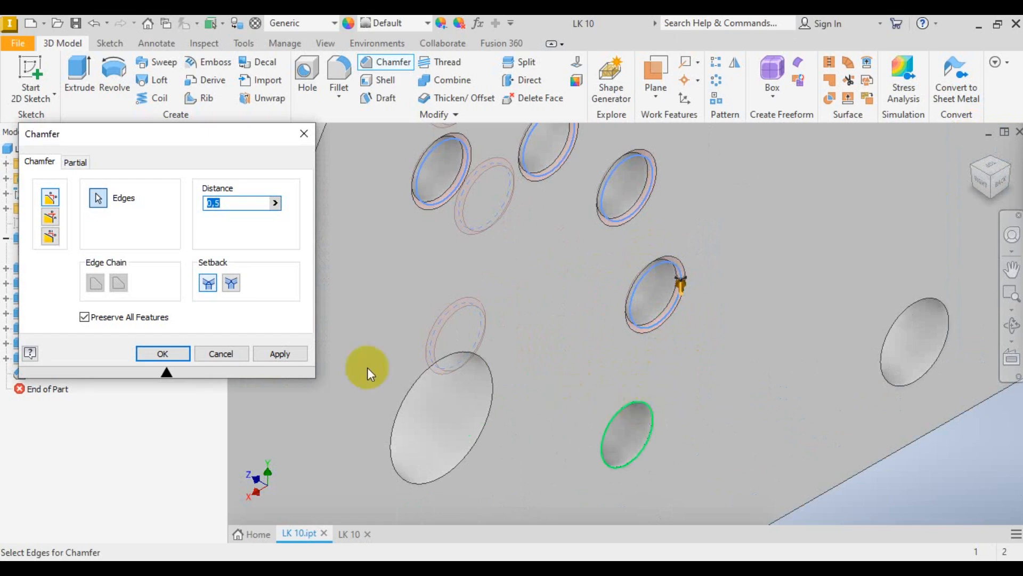
{"action": "left_click", "coordinate": [284, 356]}
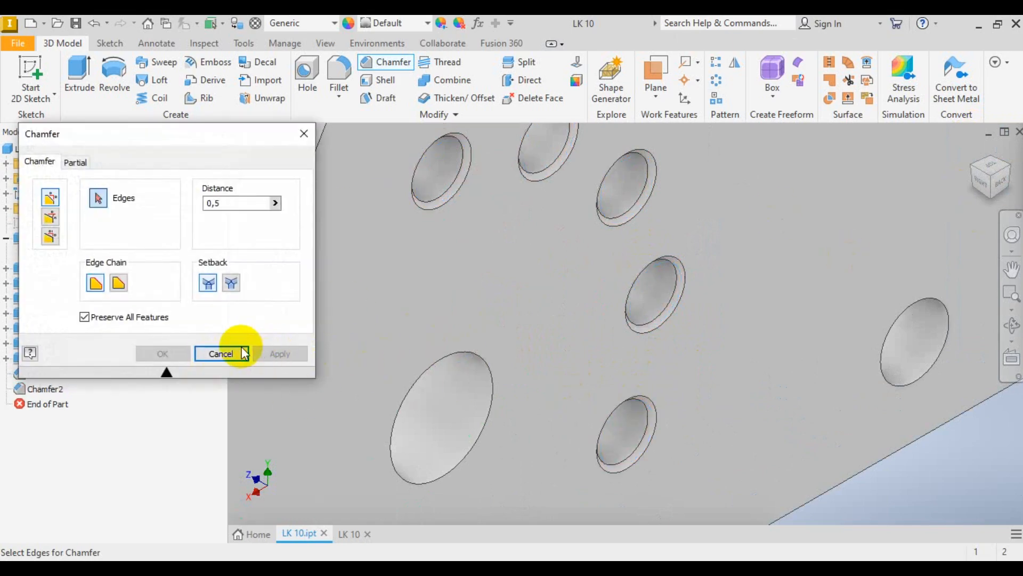
{"action": "left_click", "coordinate": [220, 353]}
{"action": "left_click", "coordinate": [972, 150]}
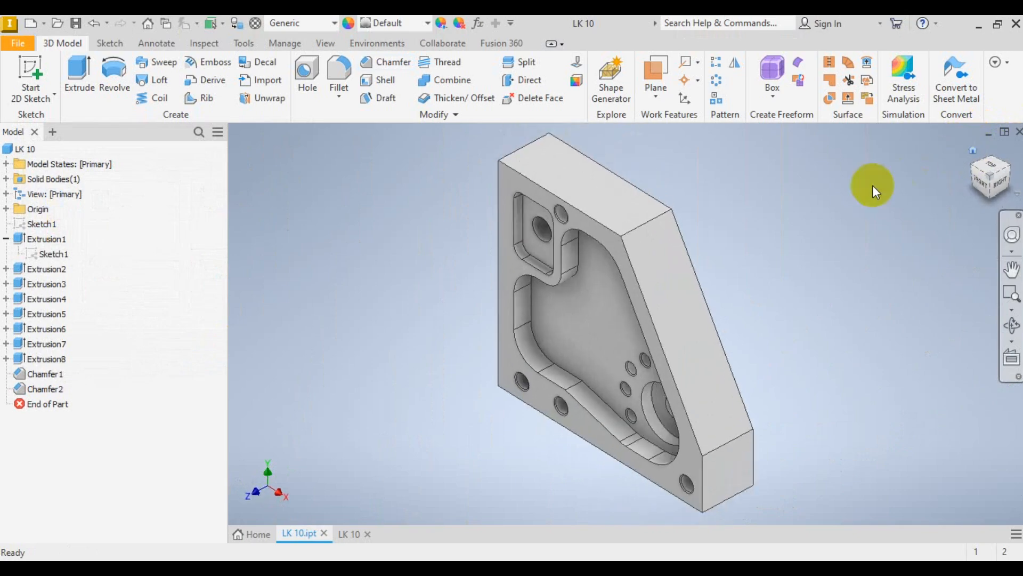
{"action": "right_click", "coordinate": [819, 299]}
{"action": "left_click", "coordinate": [888, 327]}
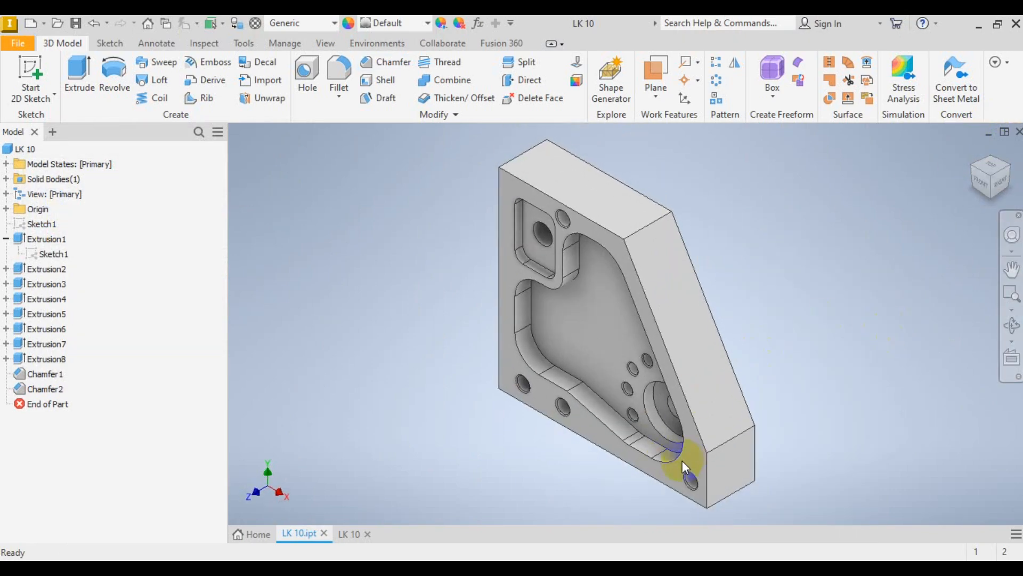
{"action": "key", "text": "h"}
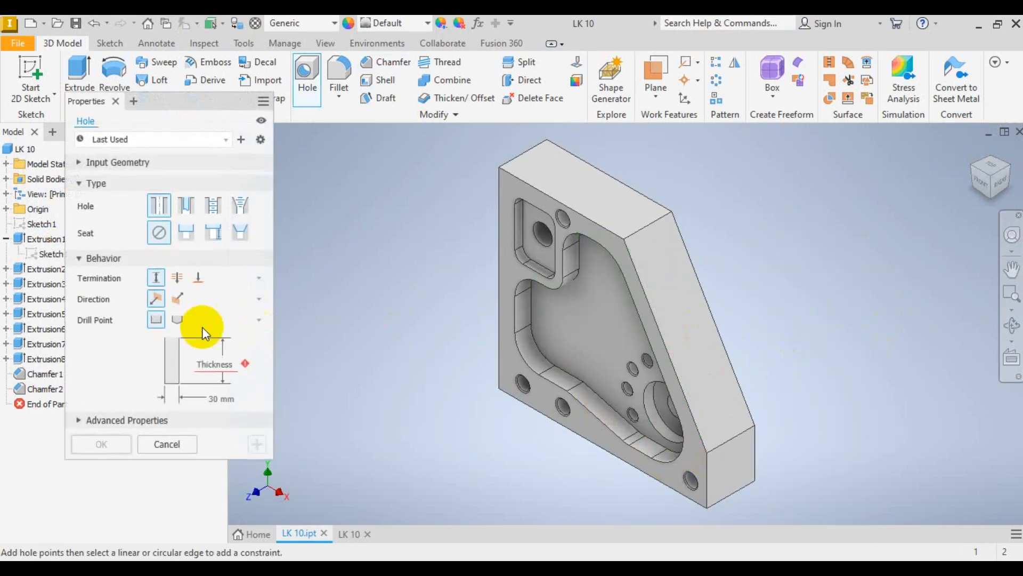
{"action": "left_click", "coordinate": [167, 445]}
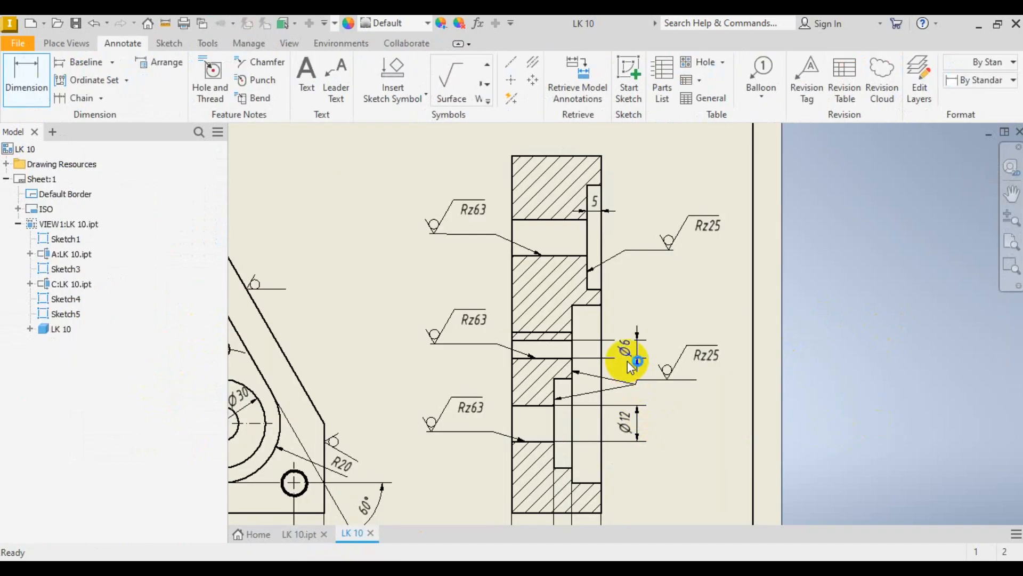
In the LK 10 drawing, dimension the chamfer width at the back face of the small hole in section A-A, placed below the hole.
{"action": "scroll", "coordinate": [613, 331], "scroll_direction": "up", "scroll_amount": 5}
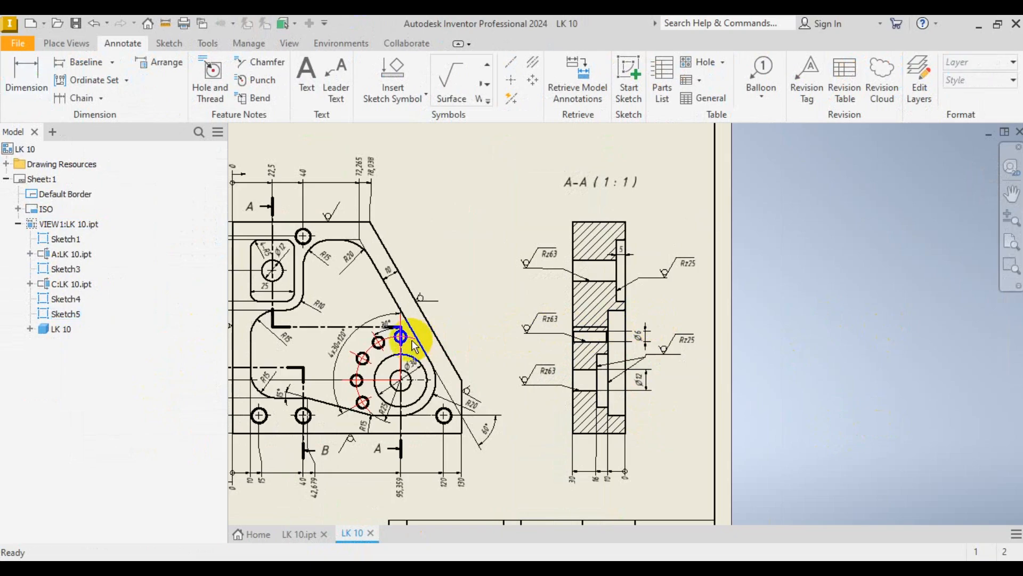
{"action": "scroll", "coordinate": [373, 336], "scroll_direction": "down", "scroll_amount": 6}
{"action": "scroll", "coordinate": [343, 334], "scroll_direction": "up", "scroll_amount": 3}
{"action": "scroll", "coordinate": [331, 354], "scroll_direction": "up", "scroll_amount": 2}
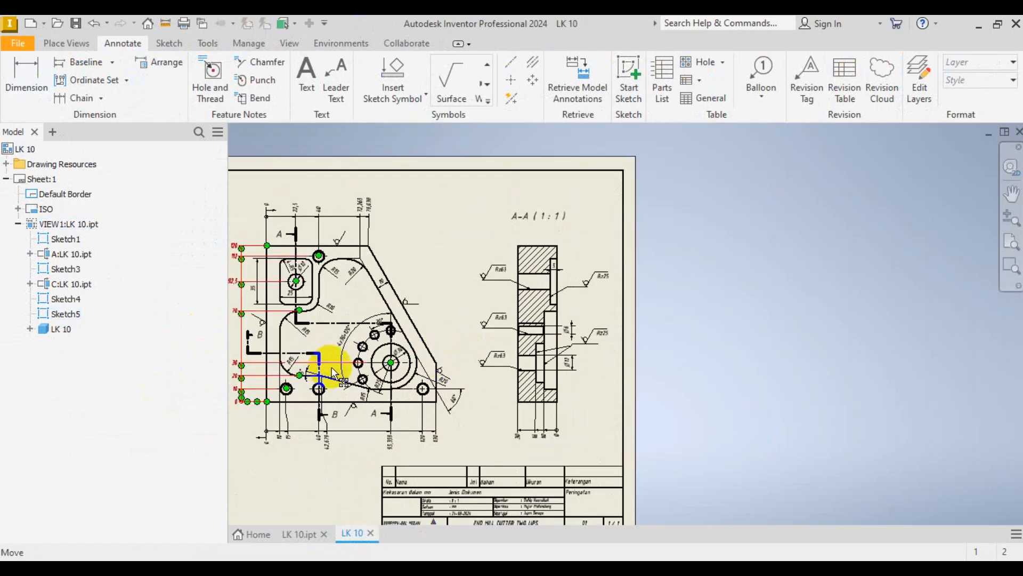
{"action": "scroll", "coordinate": [311, 391], "scroll_direction": "down", "scroll_amount": 5}
{"action": "scroll", "coordinate": [428, 341], "scroll_direction": "up", "scroll_amount": 4}
{"action": "scroll", "coordinate": [823, 273], "scroll_direction": "down", "scroll_amount": 6}
{"action": "left_click", "coordinate": [28, 95]}
{"action": "scroll", "coordinate": [762, 248], "scroll_direction": "down", "scroll_amount": 3}
{"action": "scroll", "coordinate": [653, 293], "scroll_direction": "down", "scroll_amount": 2}
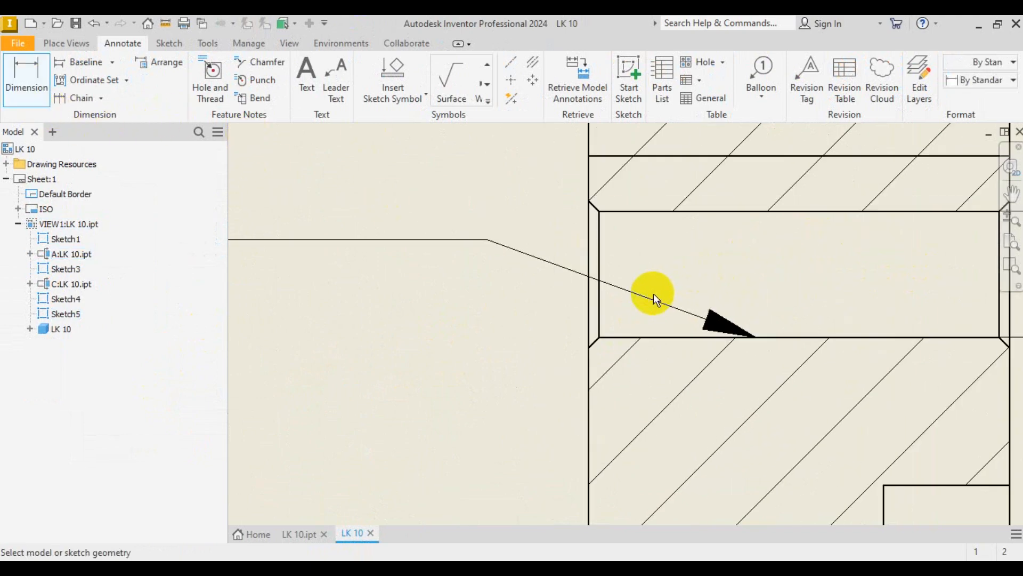
{"action": "left_click", "coordinate": [589, 235]}
{"action": "scroll", "coordinate": [599, 237], "scroll_direction": "up", "scroll_amount": 3}
{"action": "scroll", "coordinate": [573, 276], "scroll_direction": "down", "scroll_amount": 2}
{"action": "left_click", "coordinate": [584, 280]}
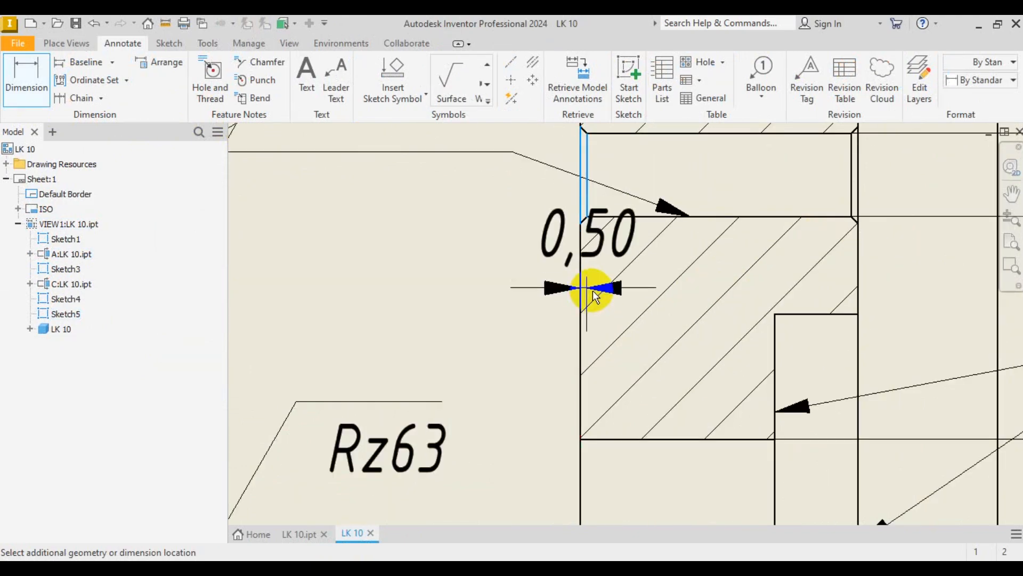
{"action": "left_click", "coordinate": [594, 298]}
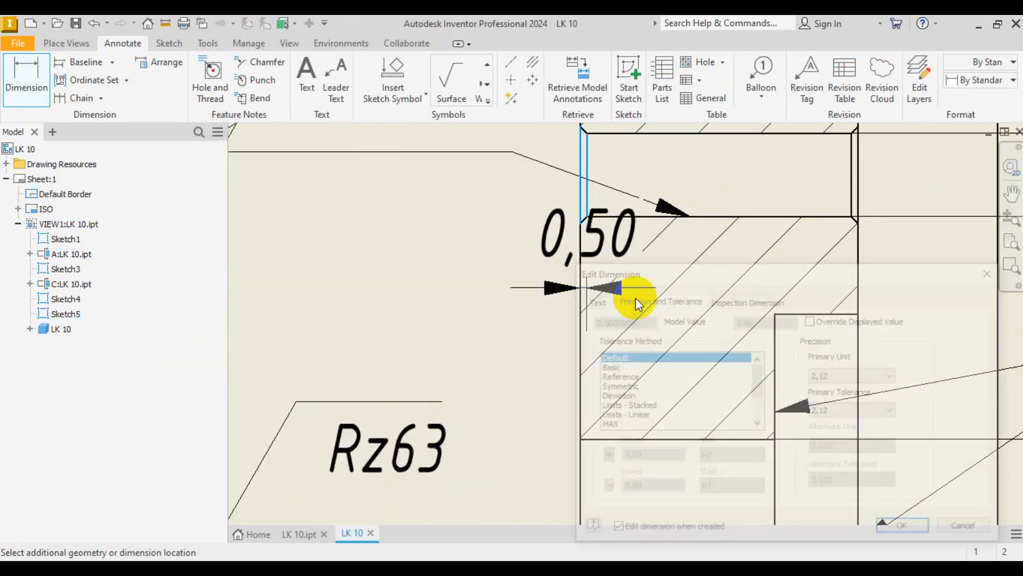
{"action": "left_click", "coordinate": [592, 300]}
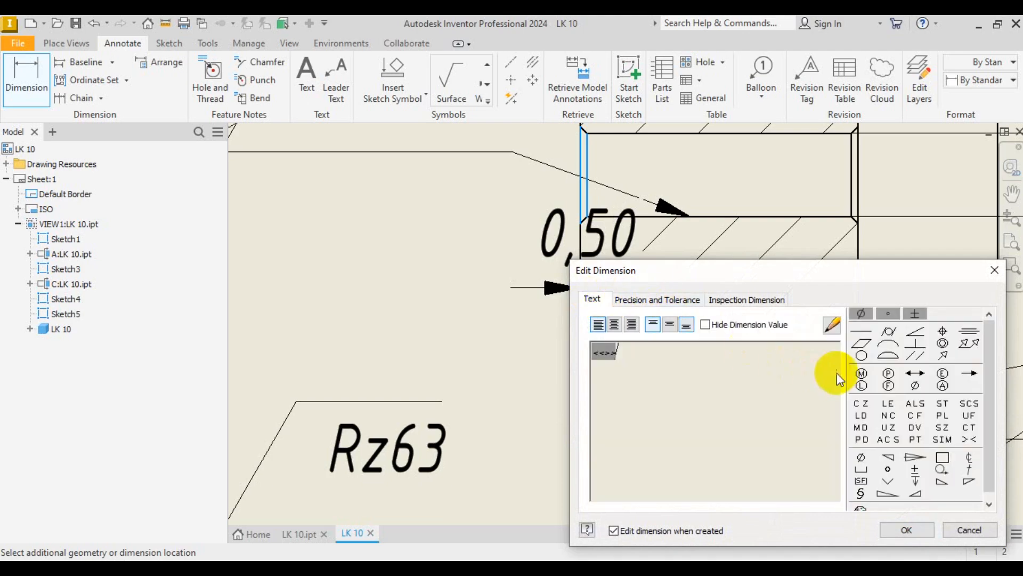
Set the small-hole chamfer dimension's primary unit precision to 1,1, append x45° to its text, and finish dimensioning.
{"action": "left_click", "coordinate": [670, 300]}
{"action": "left_click", "coordinate": [872, 376]}
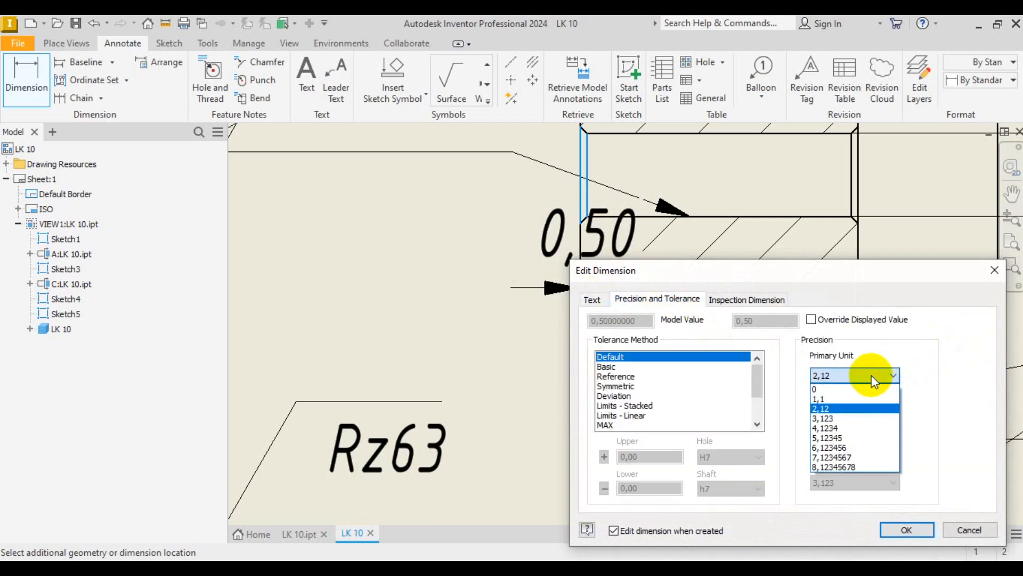
{"action": "left_click", "coordinate": [859, 400]}
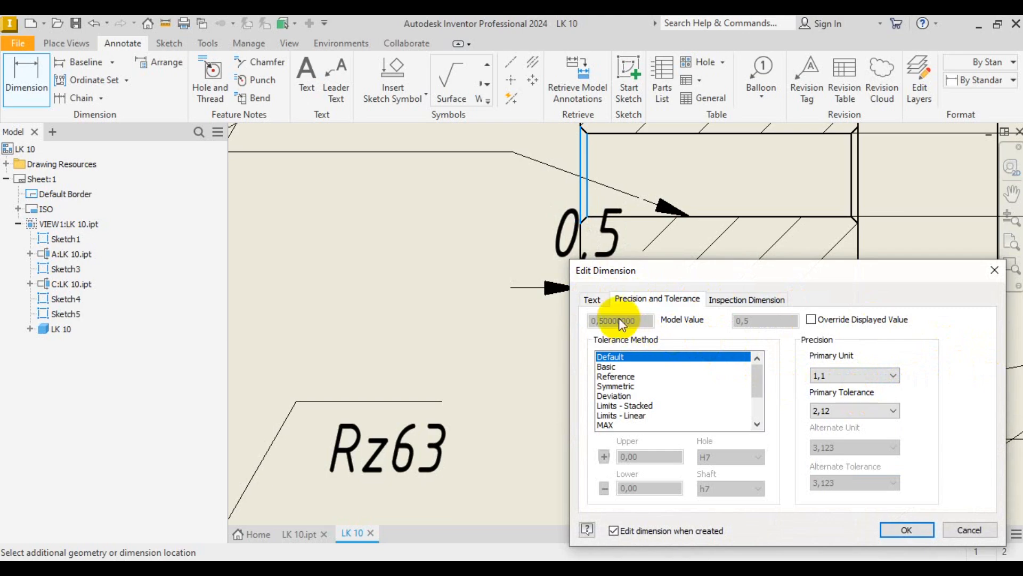
{"action": "left_click", "coordinate": [605, 299]}
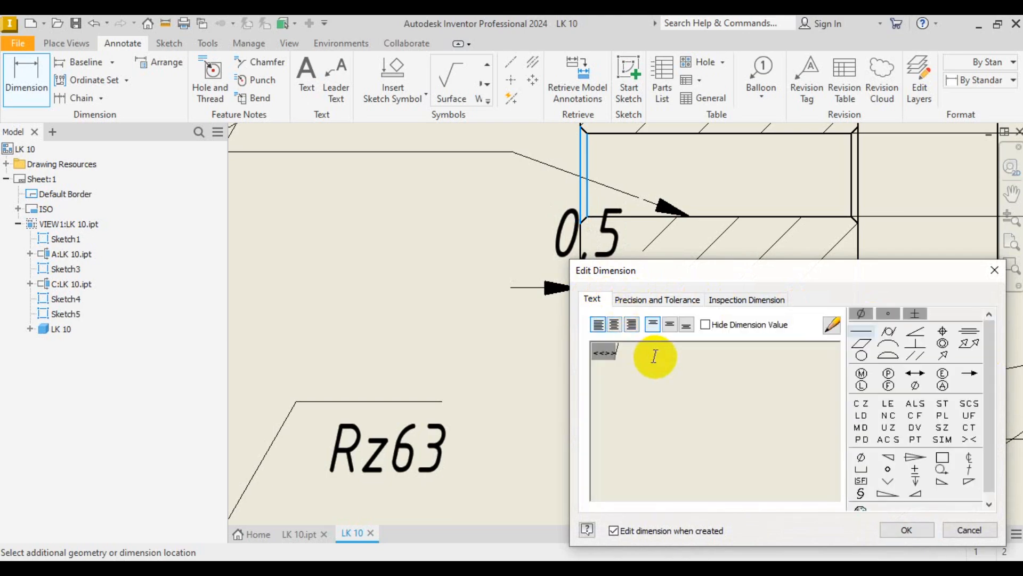
{"action": "type", "text": "x45"}
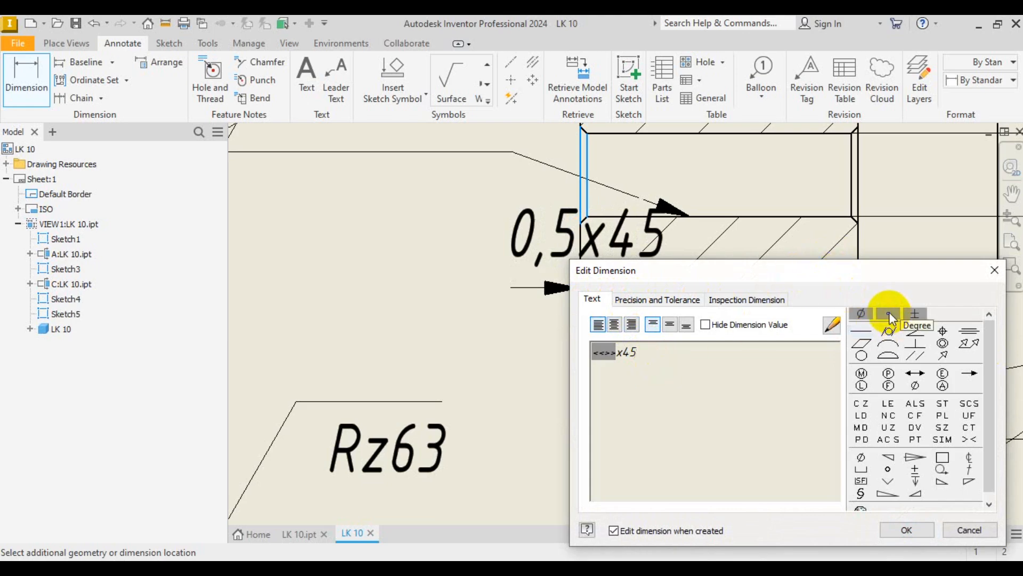
{"action": "left_click", "coordinate": [889, 314]}
{"action": "left_click", "coordinate": [906, 530]}
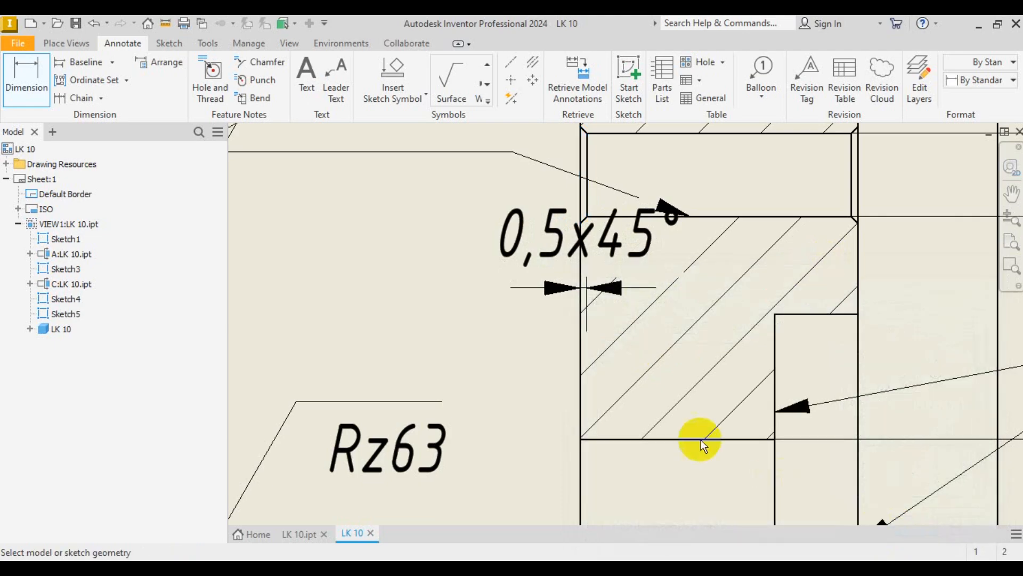
{"action": "scroll", "coordinate": [530, 319], "scroll_direction": "down", "scroll_amount": 6}
{"action": "right_click", "coordinate": [749, 424]}
{"action": "left_click", "coordinate": [801, 419]}
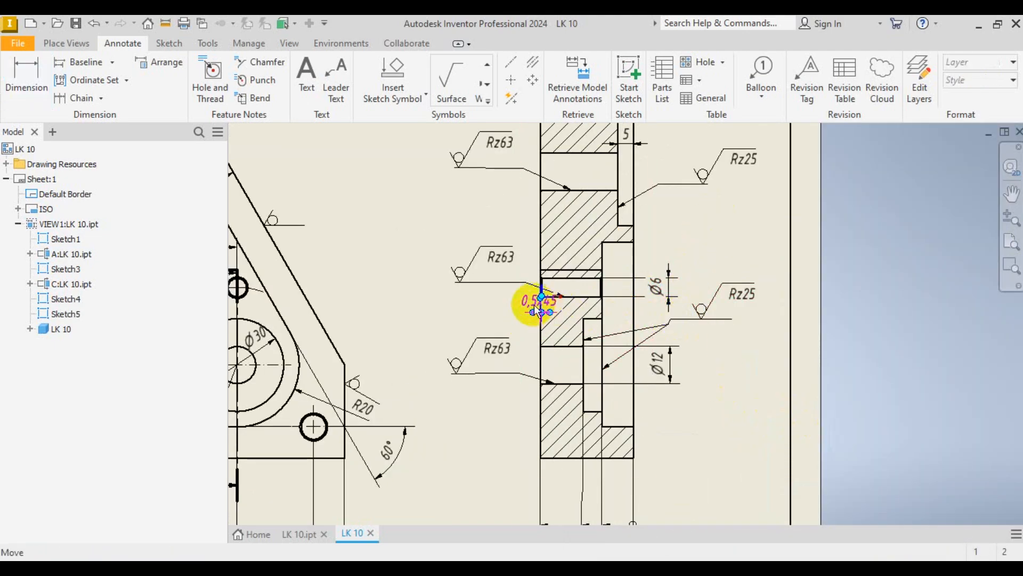
Move the 0,5x45° chamfer dimension's text outside section A-A, to the left of the part's back face.
{"action": "scroll", "coordinate": [536, 307], "scroll_direction": "up", "scroll_amount": 5}
{"action": "scroll", "coordinate": [544, 320], "scroll_direction": "down", "scroll_amount": 2}
{"action": "left_click_drag", "start_coordinate": [568, 306], "coordinate": [504, 327]}
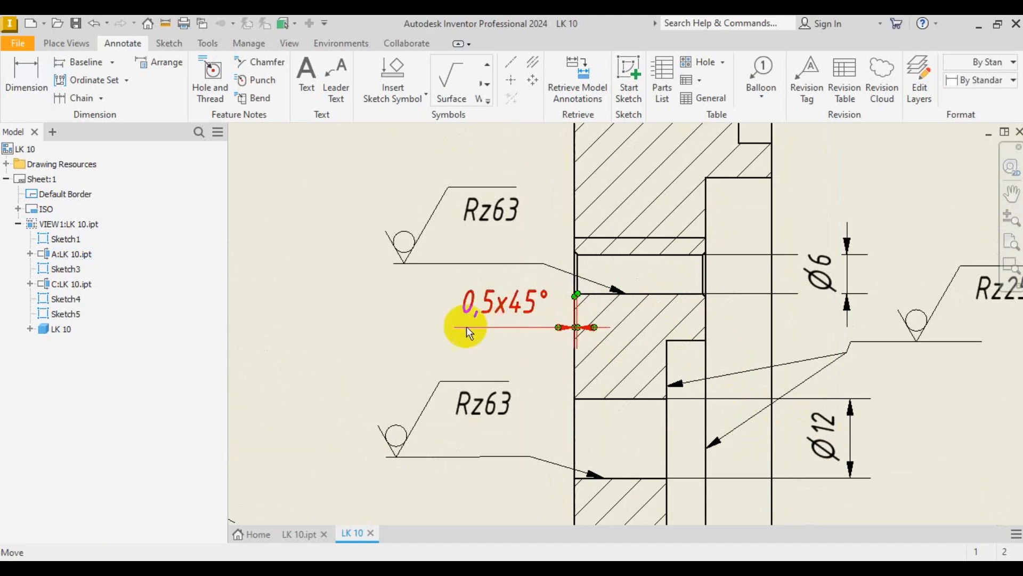
In section A-A, move the upper pocket's depth dimension text outside the section's right edge and the Ø6 text above its extension lines.
{"action": "scroll", "coordinate": [469, 320], "scroll_direction": "down", "scroll_amount": 3}
{"action": "scroll", "coordinate": [576, 197], "scroll_direction": "up", "scroll_amount": 2}
{"action": "left_click_drag", "start_coordinate": [554, 192], "coordinate": [568, 187]}
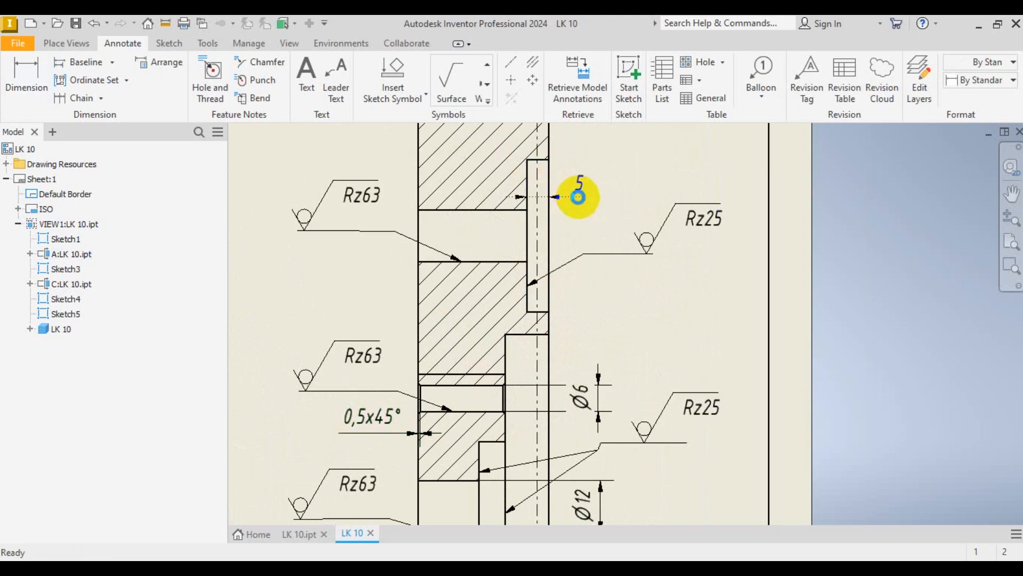
{"action": "scroll", "coordinate": [580, 200], "scroll_direction": "down", "scroll_amount": 3}
{"action": "scroll", "coordinate": [571, 322], "scroll_direction": "up", "scroll_amount": 4}
{"action": "mouse_move", "coordinate": [592, 329]}
{"action": "left_mouse_down"}
{"action": "mouse_move", "coordinate": [619, 224]}
{"action": "mouse_move", "coordinate": [599, 209]}
{"action": "mouse_move", "coordinate": [619, 219]}
{"action": "mouse_move", "coordinate": [619, 204]}
{"action": "left_mouse_up"}
{"action": "scroll", "coordinate": [650, 215], "scroll_direction": "down", "scroll_amount": 2}
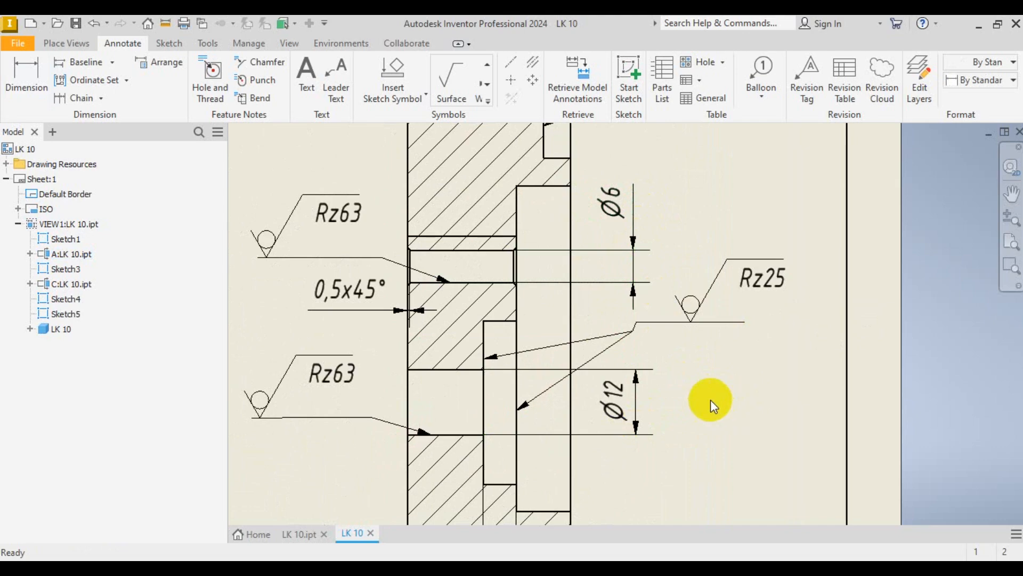
Compare the whole LK 10 drawing sheet with the Detail LK.10 reference in Nitro Pro, examining the front view and both section views.
{"action": "scroll", "coordinate": [617, 377], "scroll_direction": "down", "scroll_amount": 3}
{"action": "scroll", "coordinate": [565, 361], "scroll_direction": "up", "scroll_amount": 3}
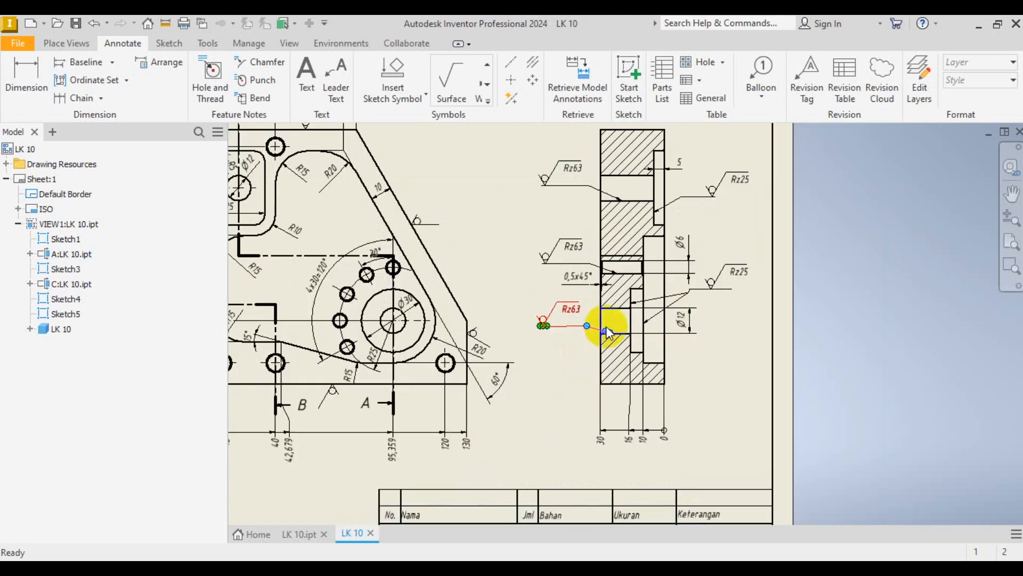
{"action": "scroll", "coordinate": [606, 326], "scroll_direction": "down", "scroll_amount": 2}
{"action": "scroll", "coordinate": [384, 320], "scroll_direction": "down", "scroll_amount": 2}
{"action": "scroll", "coordinate": [379, 328], "scroll_direction": "up", "scroll_amount": 2}
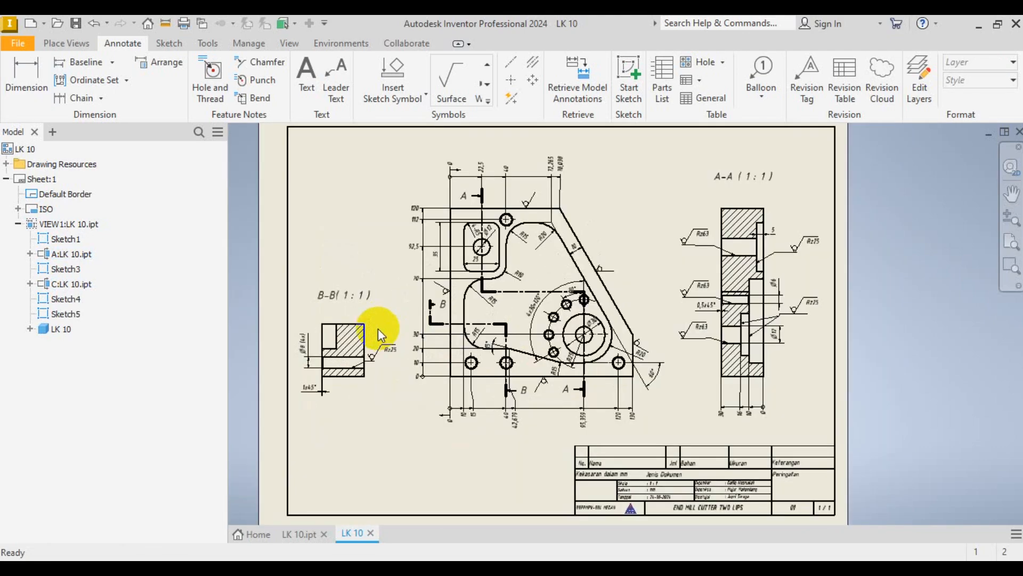
{"action": "left_click", "coordinate": [431, 567]}
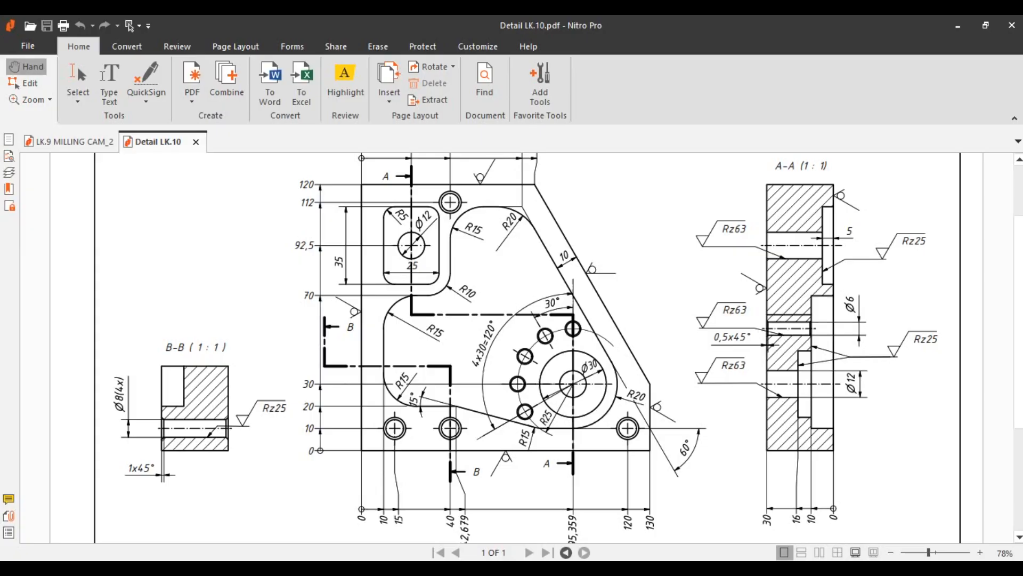
{"action": "scroll", "coordinate": [559, 418], "scroll_direction": "down", "scroll_amount": 3}
{"action": "scroll", "coordinate": [561, 420], "scroll_direction": "up", "scroll_amount": 3}
{"action": "scroll", "coordinate": [561, 420], "scroll_direction": "up", "scroll_amount": 2}
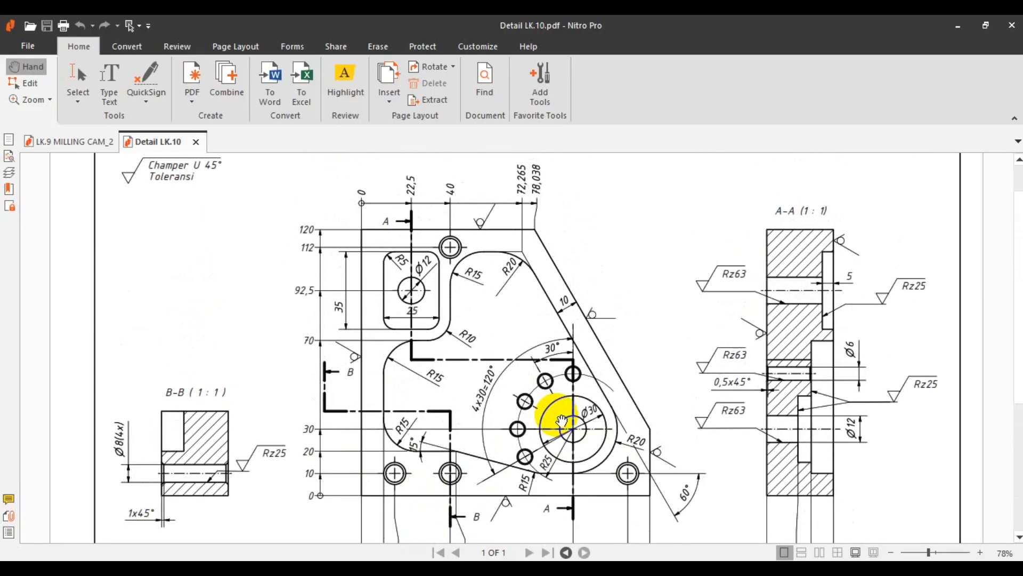
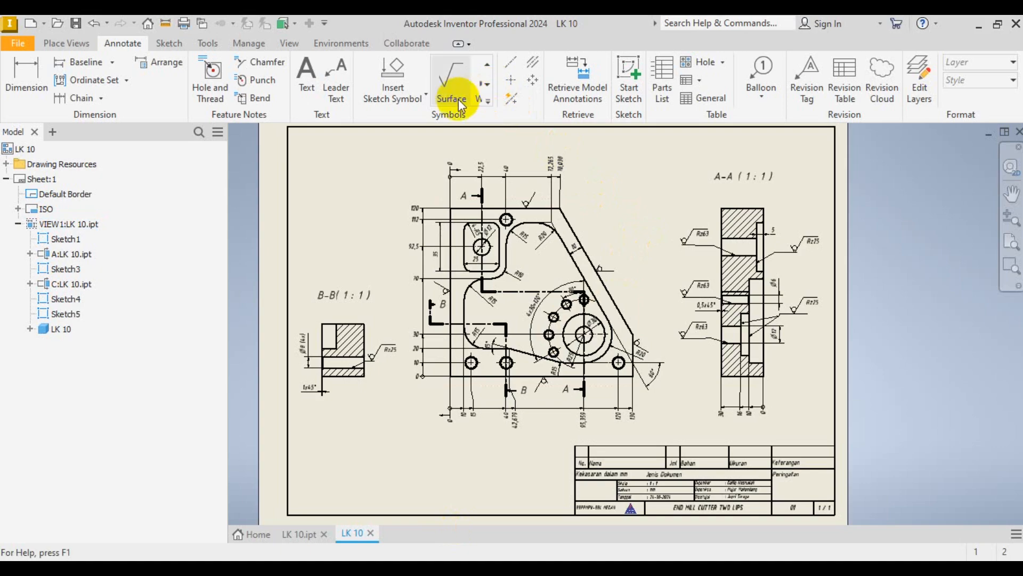
Place a surface texture symbol without a leader in the sheet's upper-left corner, using the material-removal-required type.
{"action": "left_click", "coordinate": [450, 85]}
{"action": "scroll", "coordinate": [431, 313], "scroll_direction": "down", "scroll_amount": 3}
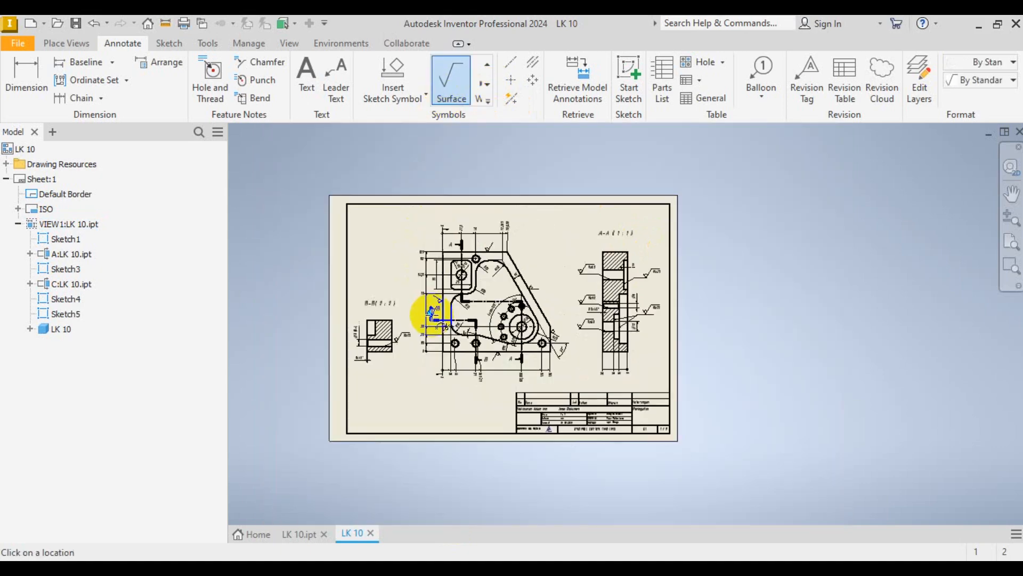
{"action": "scroll", "coordinate": [356, 223], "scroll_direction": "up", "scroll_amount": 5}
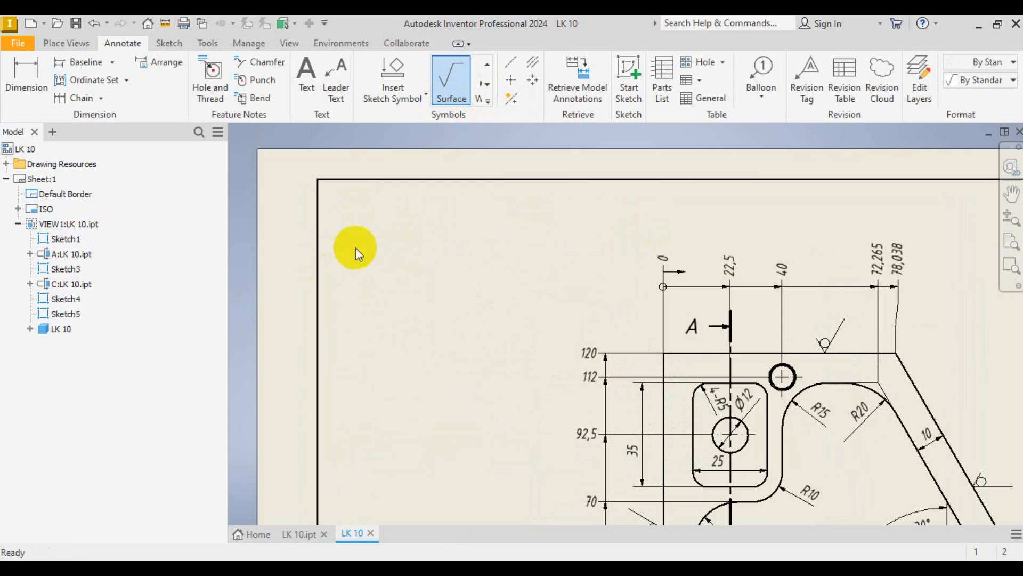
{"action": "left_click", "coordinate": [448, 85]}
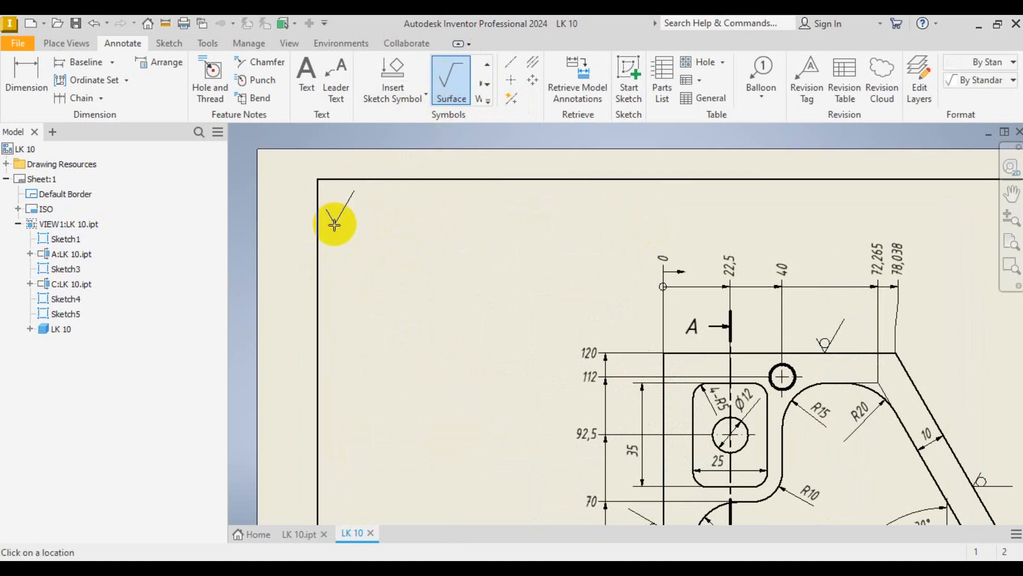
{"action": "double_click", "coordinate": [362, 235]}
{"action": "left_click_drag", "start_coordinate": [333, 137], "coordinate": [824, 209]}
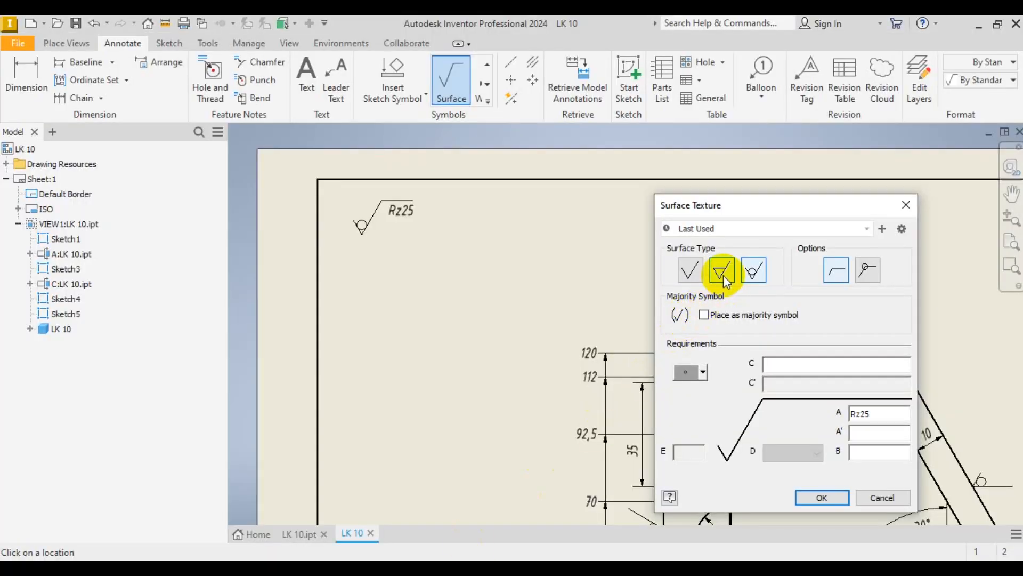
{"action": "left_click", "coordinate": [724, 277]}
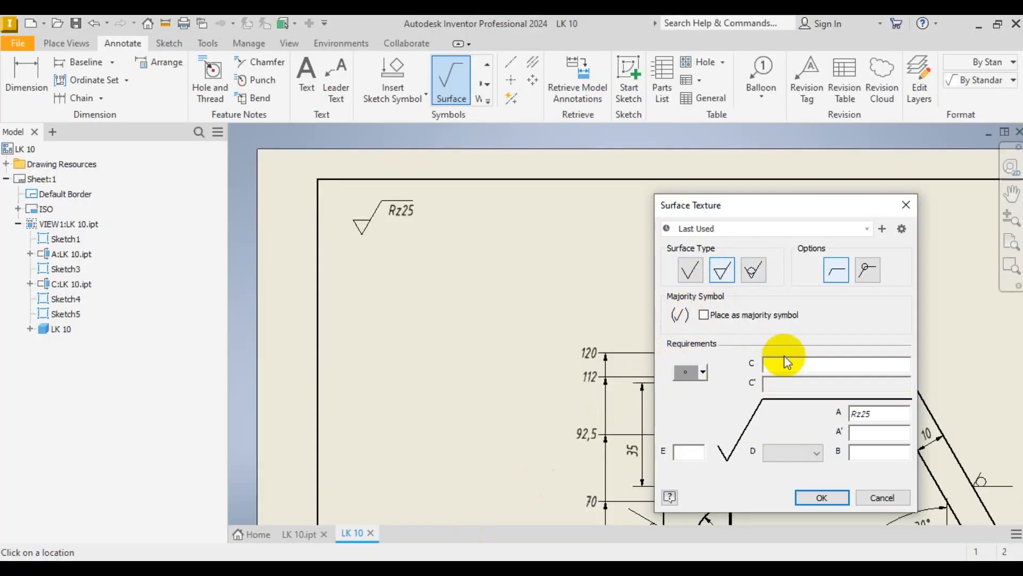
Replace the symbol's requirement A text with "Champer U 45°", including the degree sign.
{"action": "left_click_drag", "start_coordinate": [849, 414], "coordinate": [886, 414]}
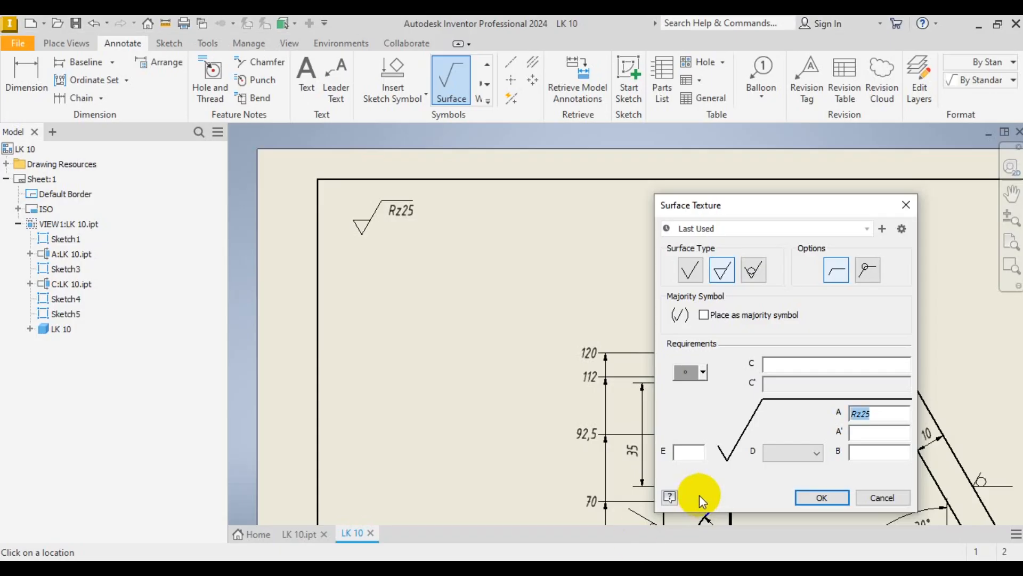
{"action": "key", "text": "Caps_Lock"}
{"action": "type", "text": "C"}
{"action": "key", "text": "Caps_Lock"}
{"action": "type", "text": "ha"}
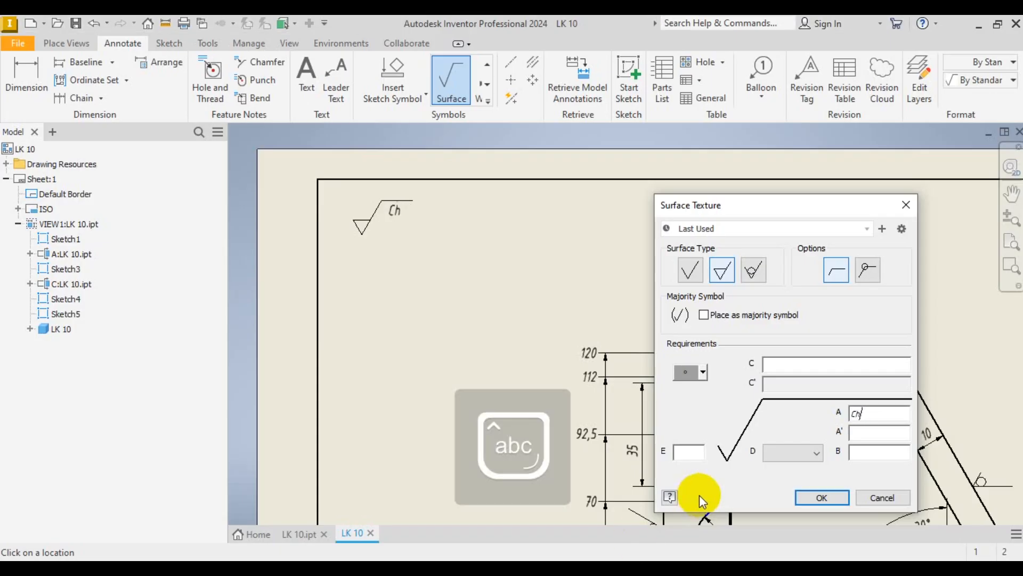
{"action": "type", "text": "mper"}
{"action": "key", "text": "Caps_Lock"}
{"action": "type", "text": "U"}
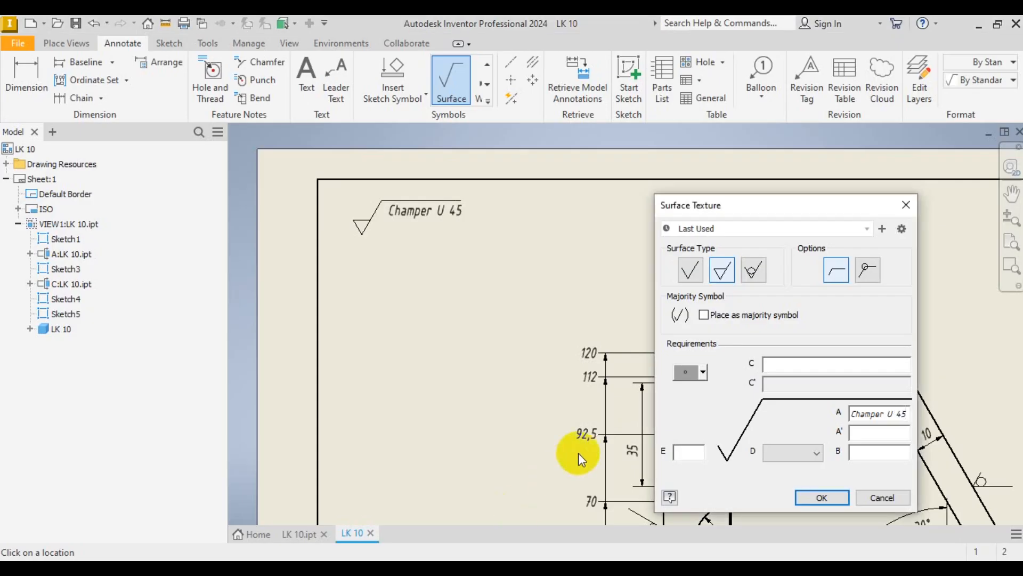
{"action": "type", "text": "45"}
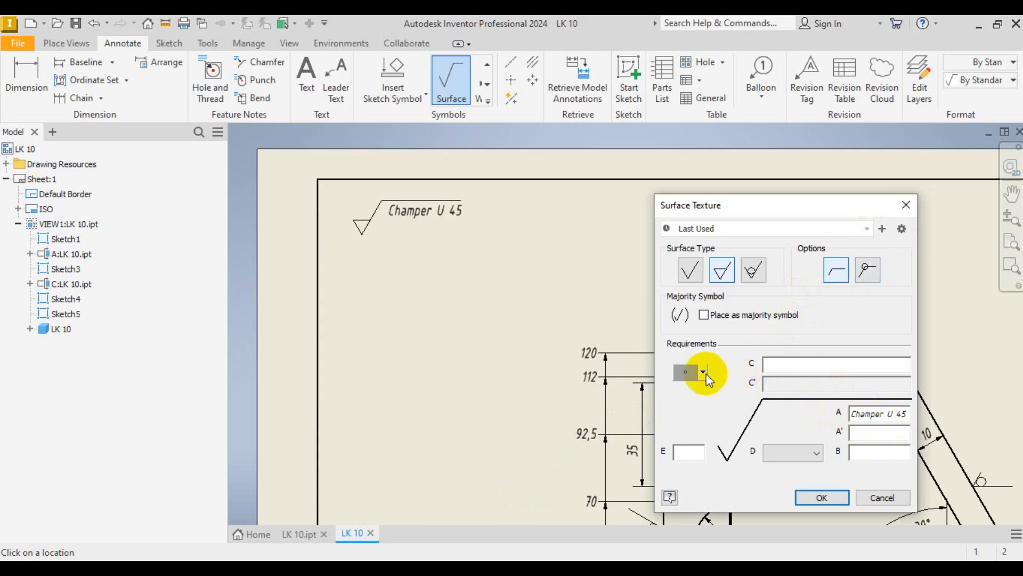
{"action": "left_click", "coordinate": [686, 372]}
Set the symbol's requirement A' text to "Toleransi 0,01", accept the symbol and finish placing surface textures.
{"action": "left_click", "coordinate": [878, 433]}
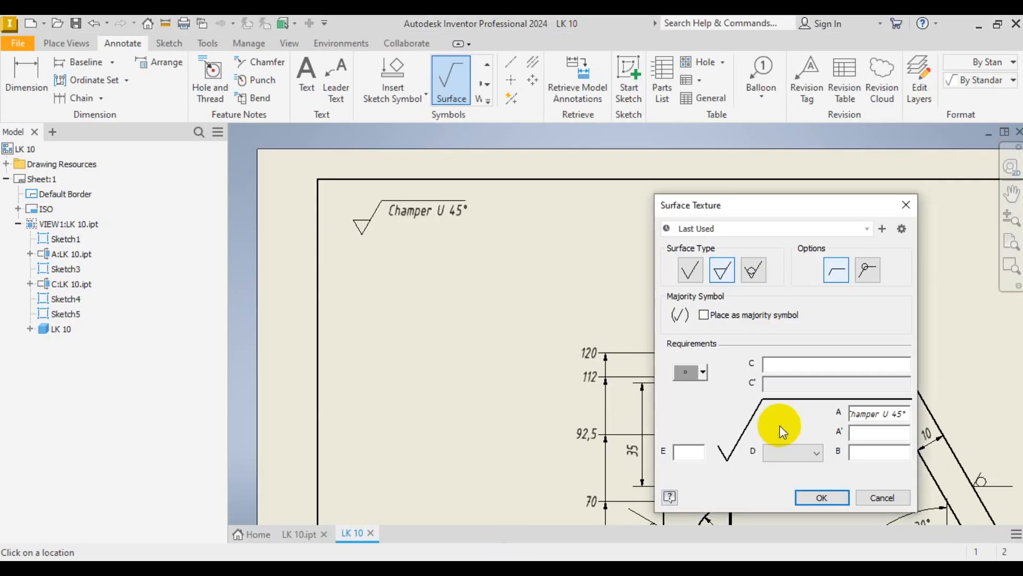
{"action": "key", "text": "Caps_Lock"}
{"action": "type", "text": "O"}
{"action": "key", "text": "BackSpace"}
{"action": "key", "text": "BackSpace"}
{"action": "type", "text": "T"}
{"action": "key", "text": "Caps_Lock"}
{"action": "type", "text": "ole"}
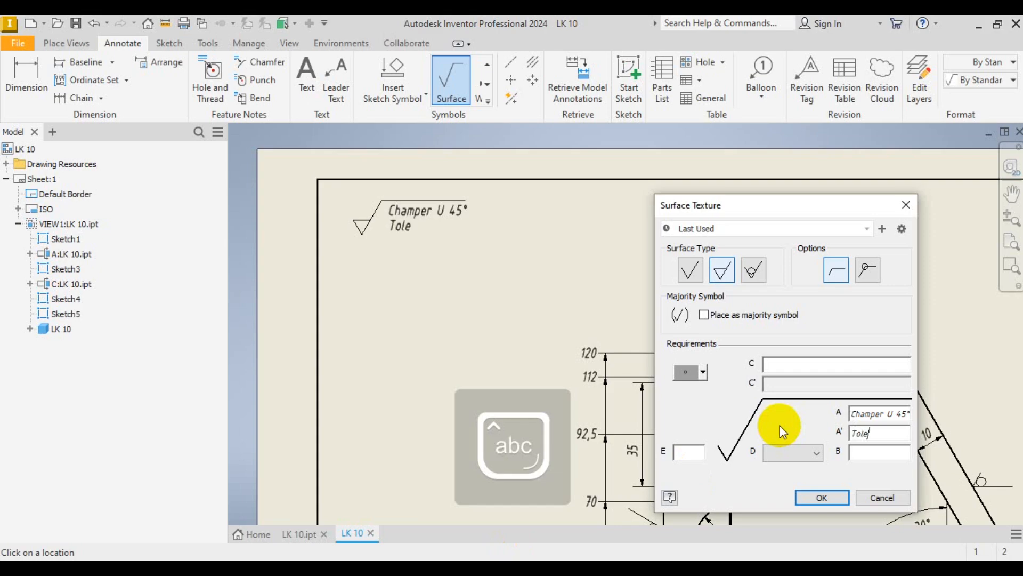
{"action": "type", "text": "ra"}
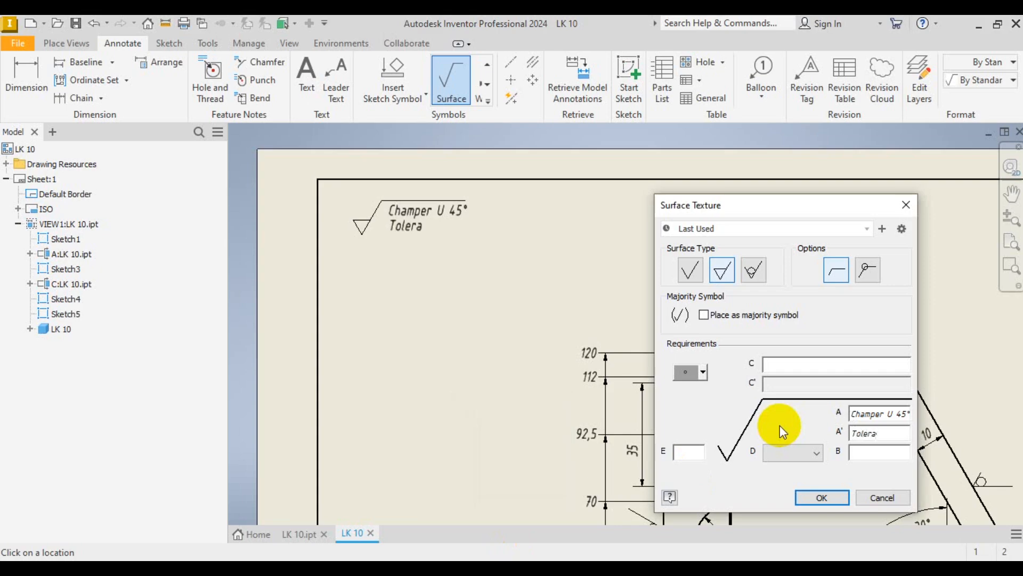
{"action": "type", "text": "nsi 0,01"}
{"action": "left_click", "coordinate": [821, 497]}
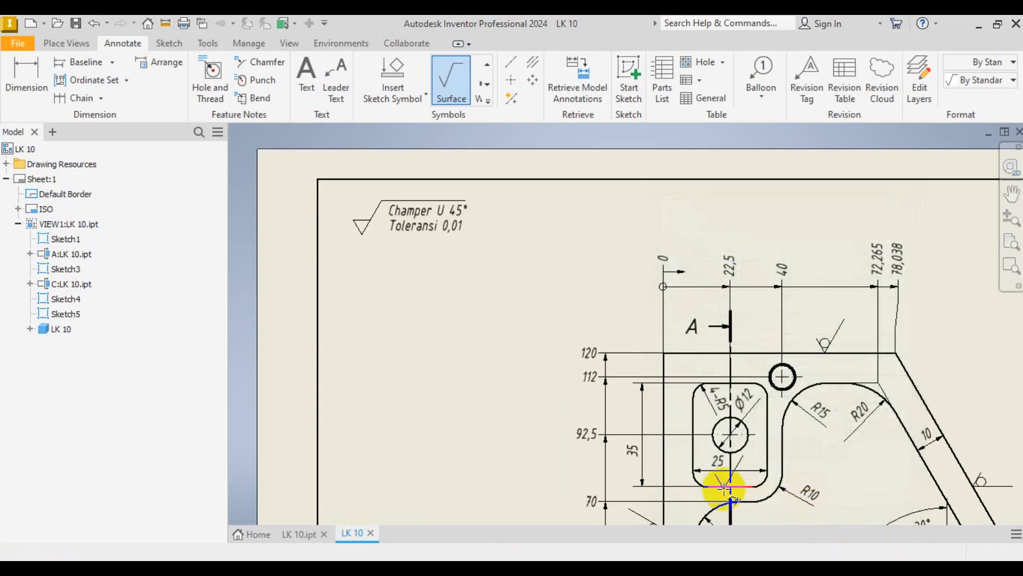
{"action": "right_click", "coordinate": [420, 259]}
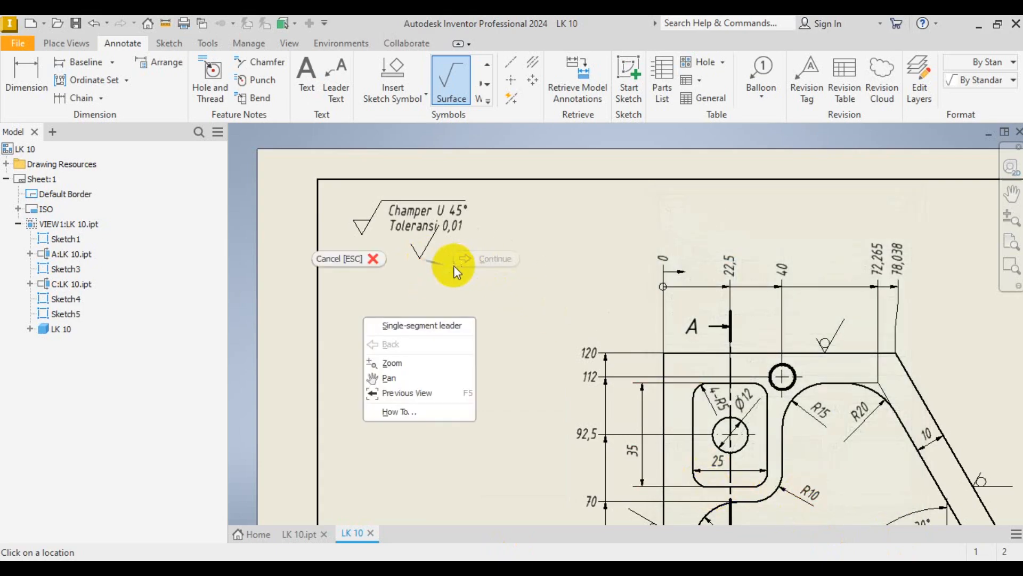
{"action": "left_click", "coordinate": [344, 258]}
Examine the new chamfer and tolerance note, the front view and section A-A on the LK 10 sheet.
{"action": "scroll", "coordinate": [397, 262], "scroll_direction": "down", "scroll_amount": 2}
{"action": "scroll", "coordinate": [396, 262], "scroll_direction": "up", "scroll_amount": 4}
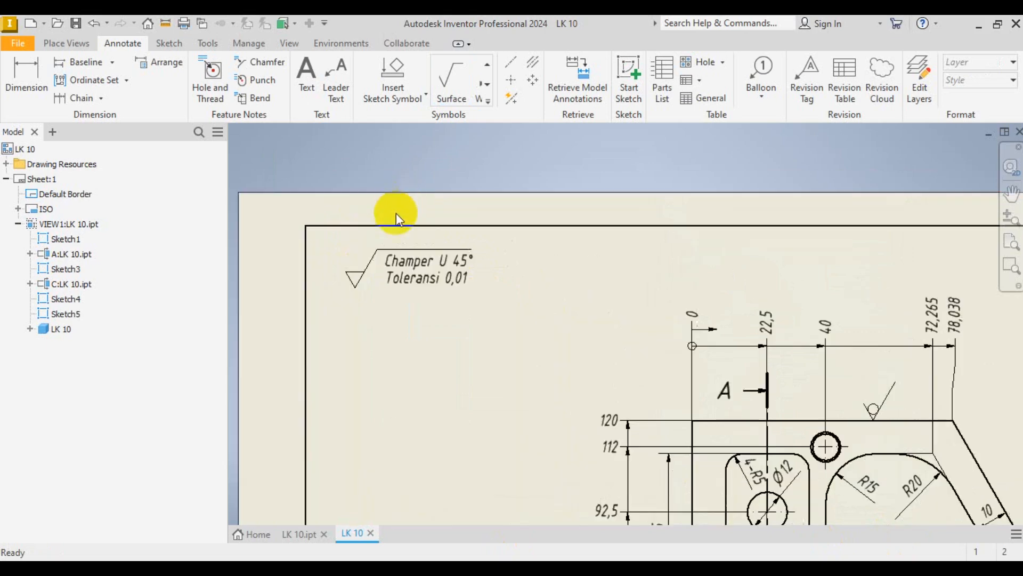
{"action": "scroll", "coordinate": [408, 269], "scroll_direction": "down", "scroll_amount": 2}
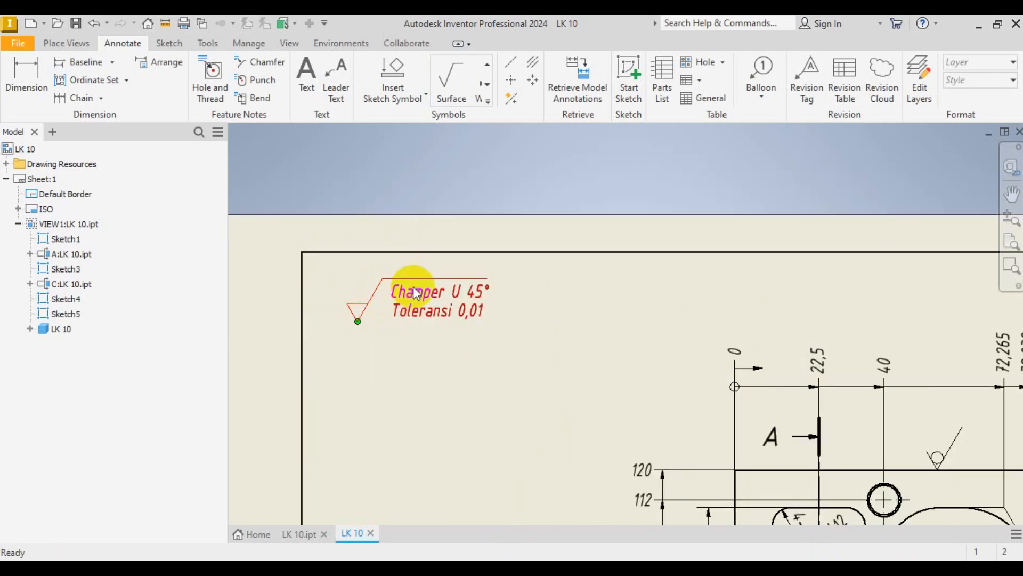
{"action": "scroll", "coordinate": [395, 315], "scroll_direction": "down", "scroll_amount": 4}
{"action": "scroll", "coordinate": [421, 299], "scroll_direction": "up", "scroll_amount": 3}
{"action": "scroll", "coordinate": [409, 262], "scroll_direction": "down", "scroll_amount": 3}
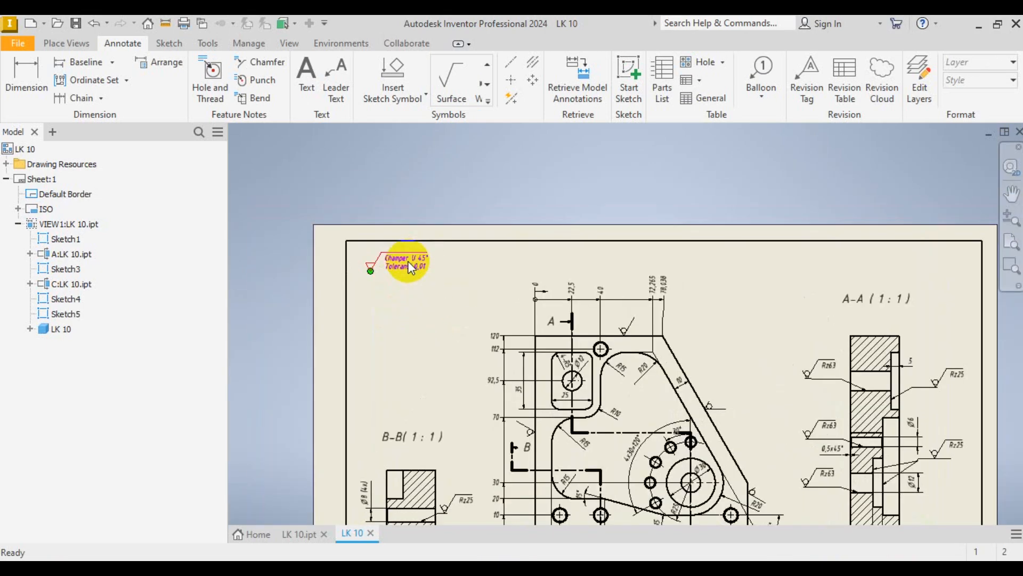
{"action": "scroll", "coordinate": [455, 199], "scroll_direction": "up", "scroll_amount": 3}
{"action": "scroll", "coordinate": [456, 203], "scroll_direction": "down", "scroll_amount": 4}
{"action": "scroll", "coordinate": [736, 384], "scroll_direction": "up", "scroll_amount": 3}
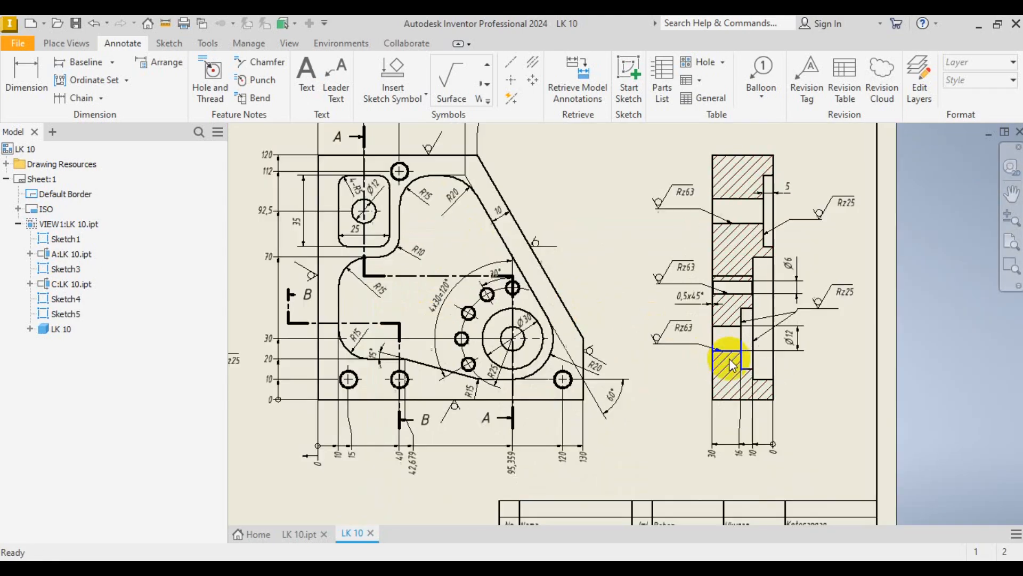
{"action": "scroll", "coordinate": [734, 373], "scroll_direction": "down", "scroll_amount": 3}
{"action": "scroll", "coordinate": [718, 241], "scroll_direction": "up", "scroll_amount": 3}
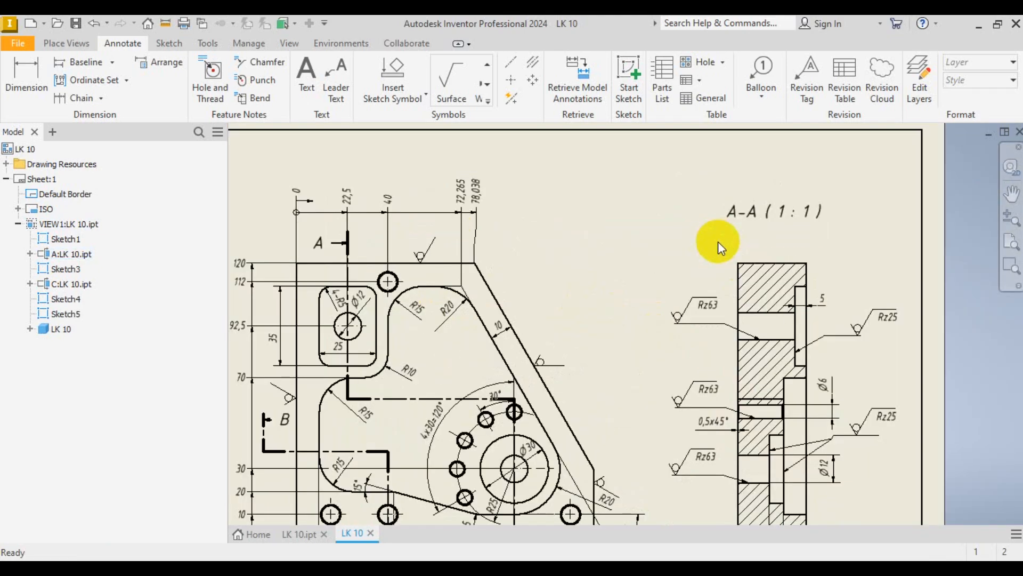
Compare the Detail LK.10 reference in Nitro Pro with the Inventor drawing's front view dimensions and section A-A annotations.
{"action": "left_click", "coordinate": [406, 570]}
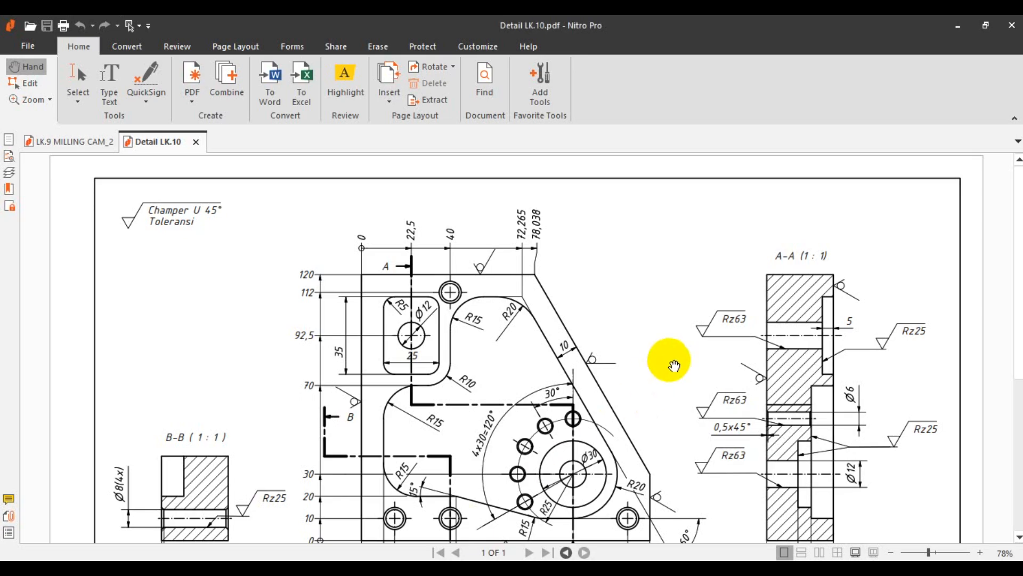
{"action": "scroll", "coordinate": [673, 365], "scroll_direction": "down", "scroll_amount": 3}
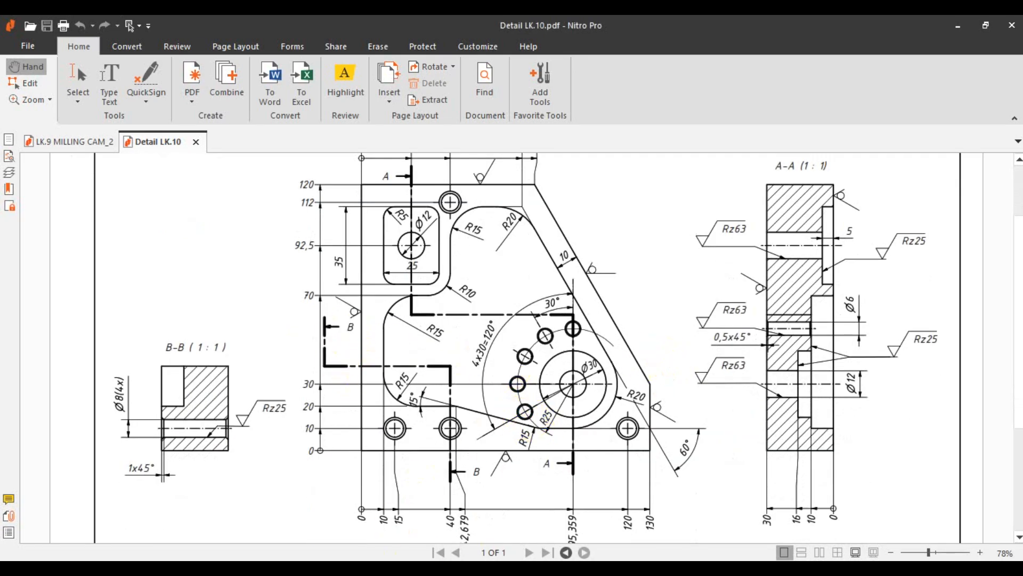
{"action": "left_click", "coordinate": [406, 570]}
{"action": "scroll", "coordinate": [577, 367], "scroll_direction": "up", "scroll_amount": 4}
{"action": "scroll", "coordinate": [580, 362], "scroll_direction": "down", "scroll_amount": 6}
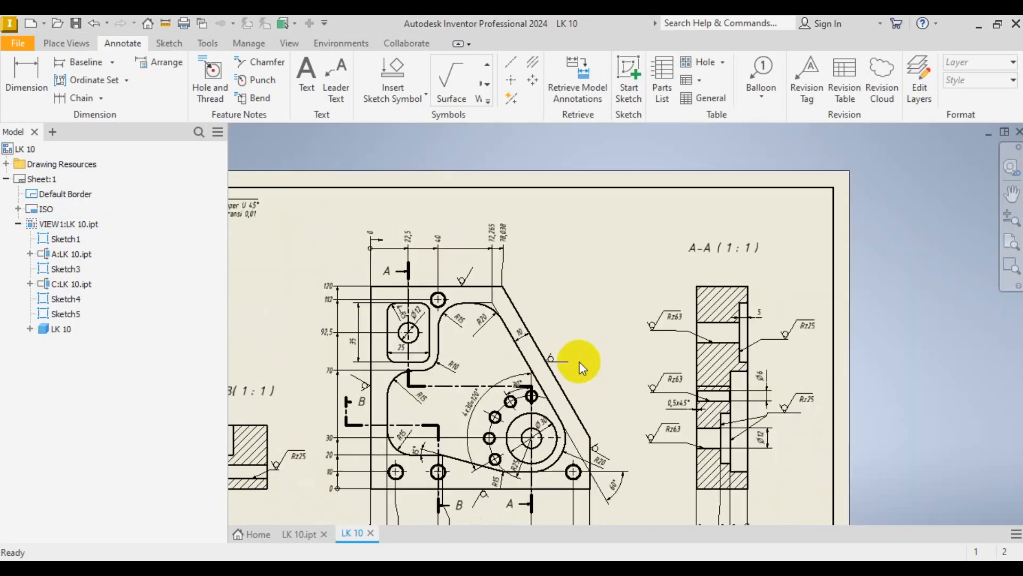
{"action": "scroll", "coordinate": [533, 469], "scroll_direction": "up", "scroll_amount": 6}
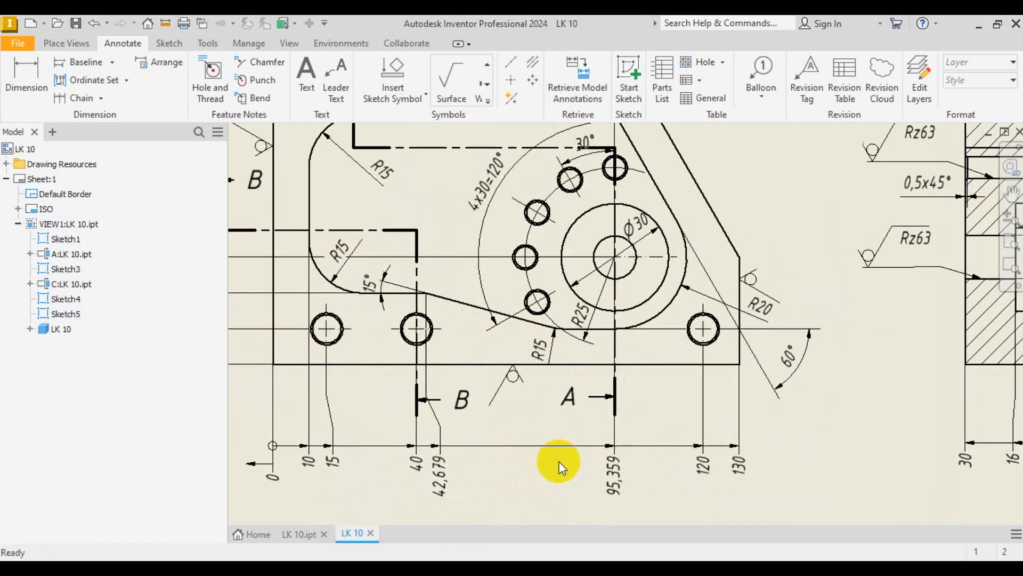
{"action": "scroll", "coordinate": [588, 465], "scroll_direction": "down", "scroll_amount": 3}
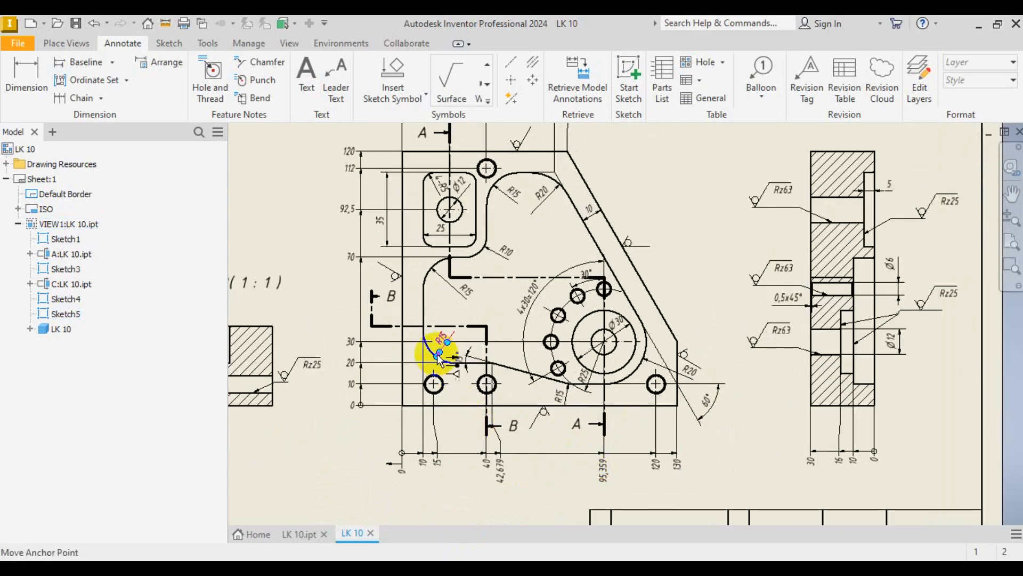
{"action": "scroll", "coordinate": [437, 354], "scroll_direction": "up", "scroll_amount": 3}
{"action": "scroll", "coordinate": [535, 410], "scroll_direction": "down", "scroll_amount": 5}
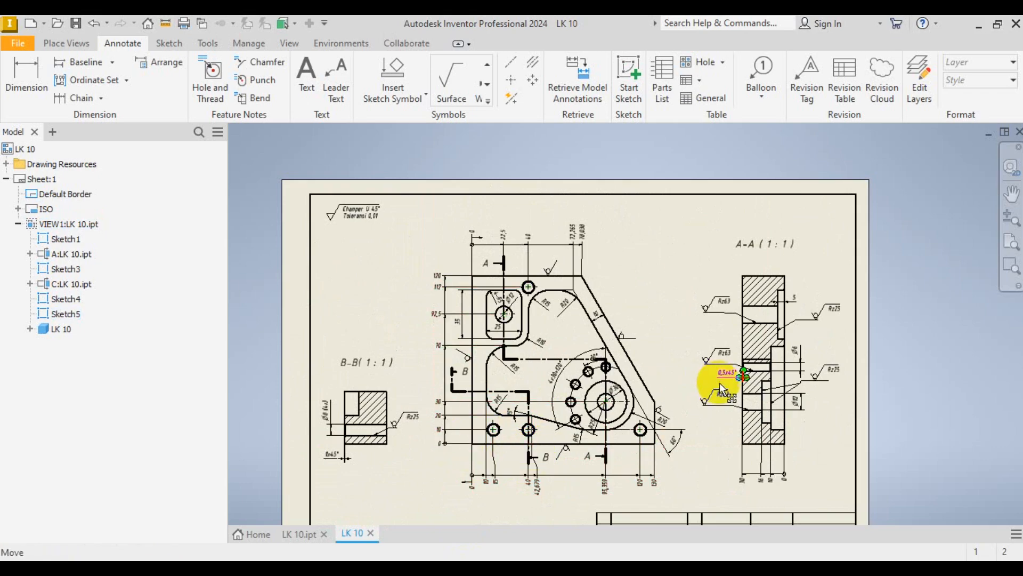
{"action": "scroll", "coordinate": [777, 407], "scroll_direction": "up", "scroll_amount": 2}
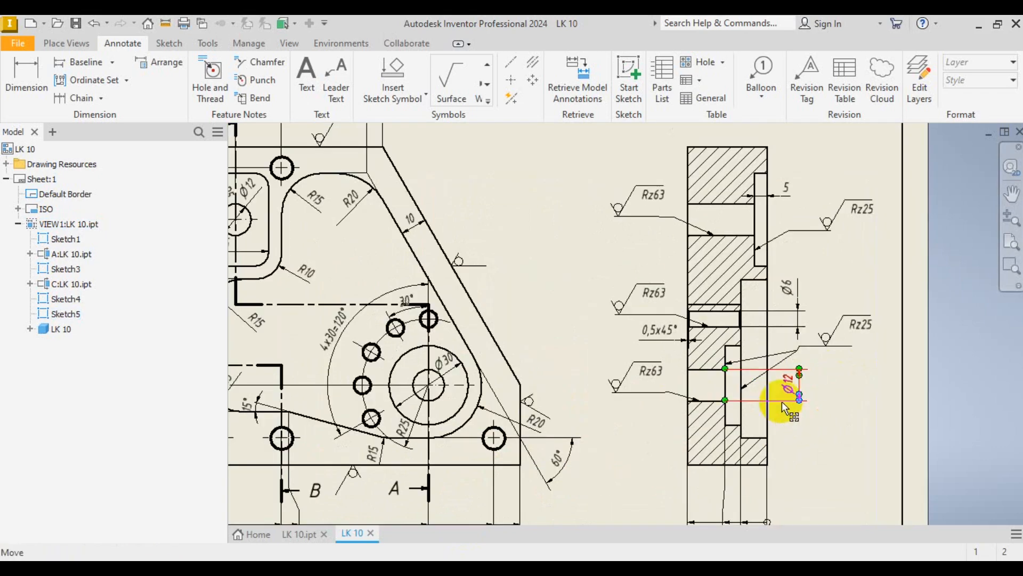
{"action": "scroll", "coordinate": [788, 404], "scroll_direction": "down", "scroll_amount": 2}
{"action": "scroll", "coordinate": [744, 356], "scroll_direction": "up", "scroll_amount": 3}
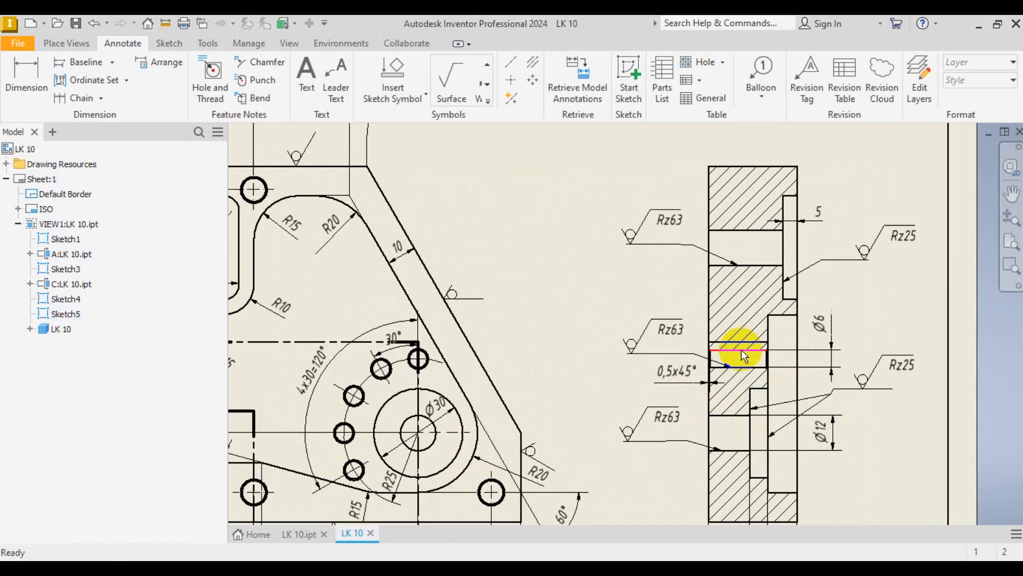
Nudge the upper Rz63 surface symbol beside section A-A so that its leader landing runs level.
{"action": "scroll", "coordinate": [744, 356], "scroll_direction": "down", "scroll_amount": 3}
{"action": "scroll", "coordinate": [692, 320], "scroll_direction": "up", "scroll_amount": 5}
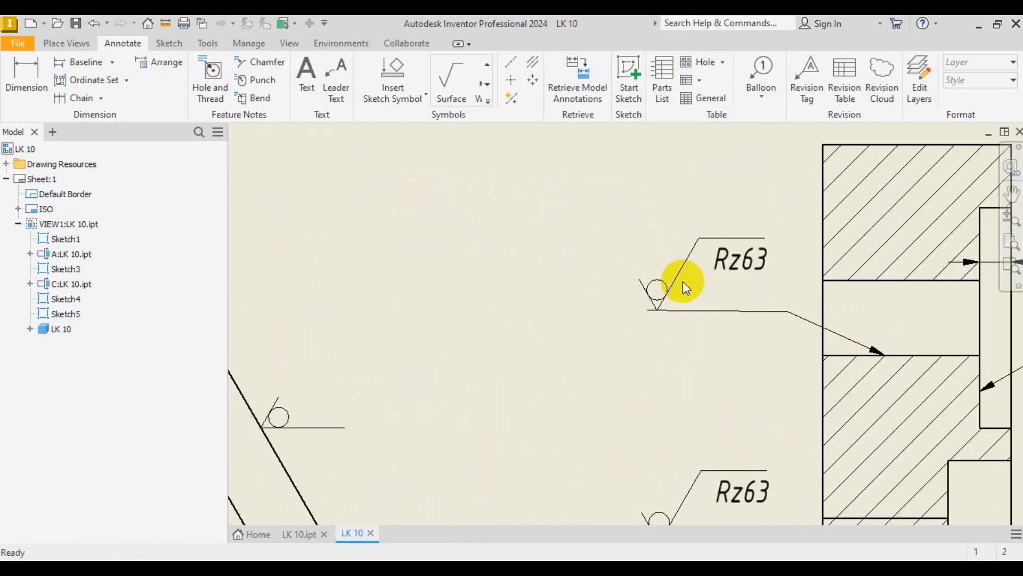
{"action": "left_click_drag", "start_coordinate": [671, 314], "coordinate": [665, 311]}
{"action": "left_click", "coordinate": [604, 342]}
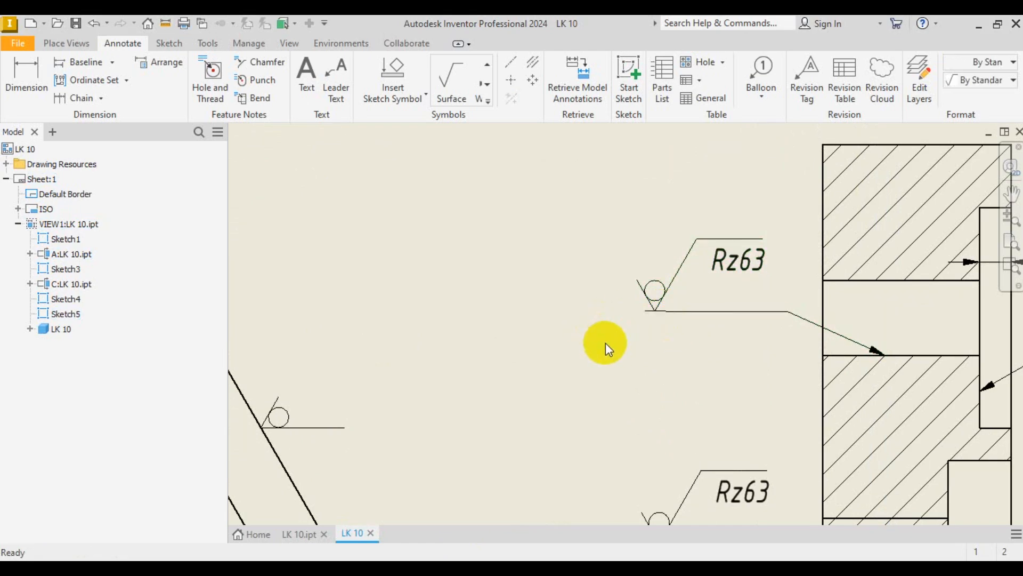
{"action": "scroll", "coordinate": [606, 343], "scroll_direction": "down", "scroll_amount": 3}
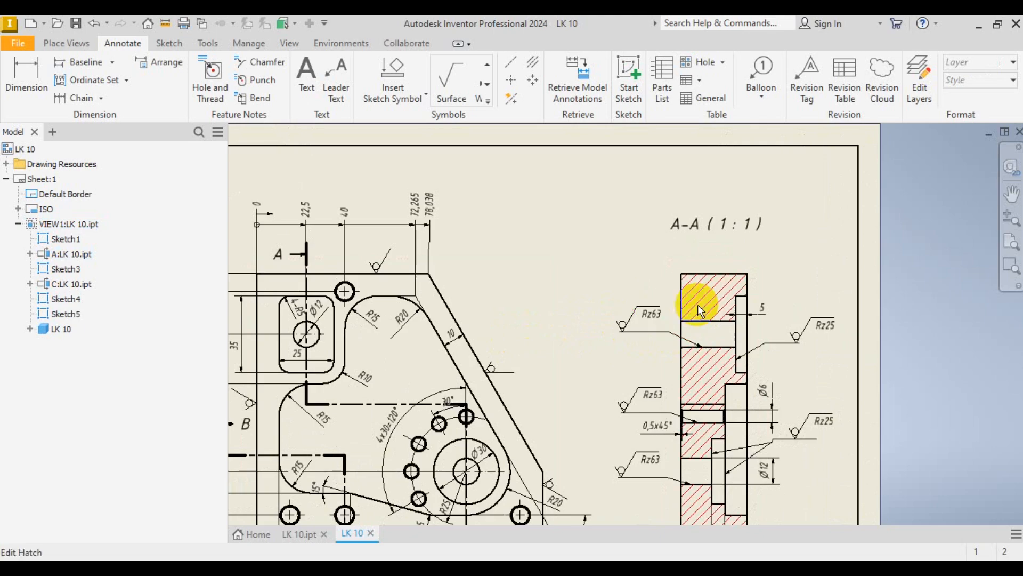
{"action": "scroll", "coordinate": [745, 312], "scroll_direction": "down", "scroll_amount": 3}
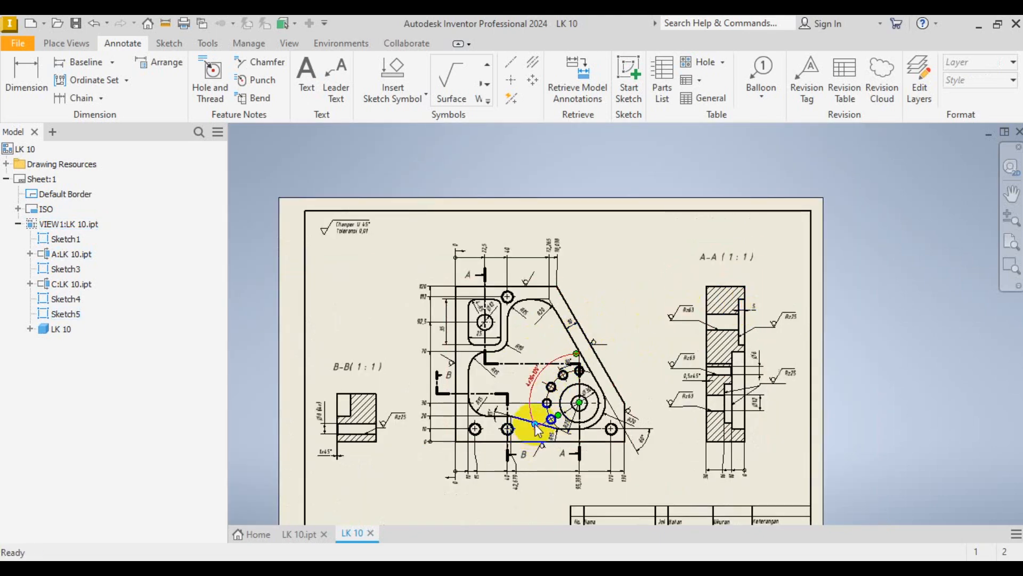
{"action": "scroll", "coordinate": [533, 423], "scroll_direction": "up", "scroll_amount": 3}
{"action": "scroll", "coordinate": [565, 362], "scroll_direction": "down", "scroll_amount": 4}
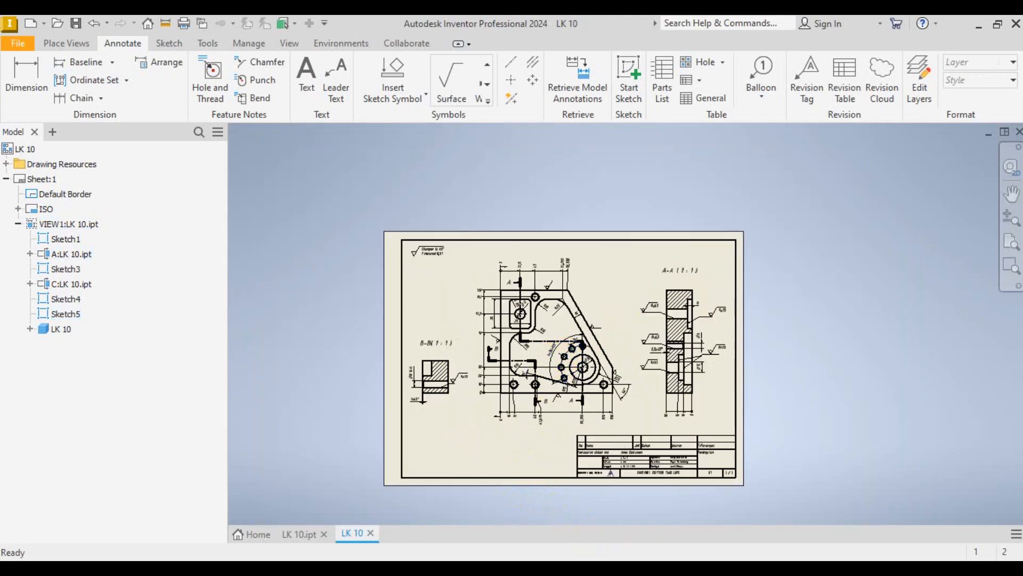